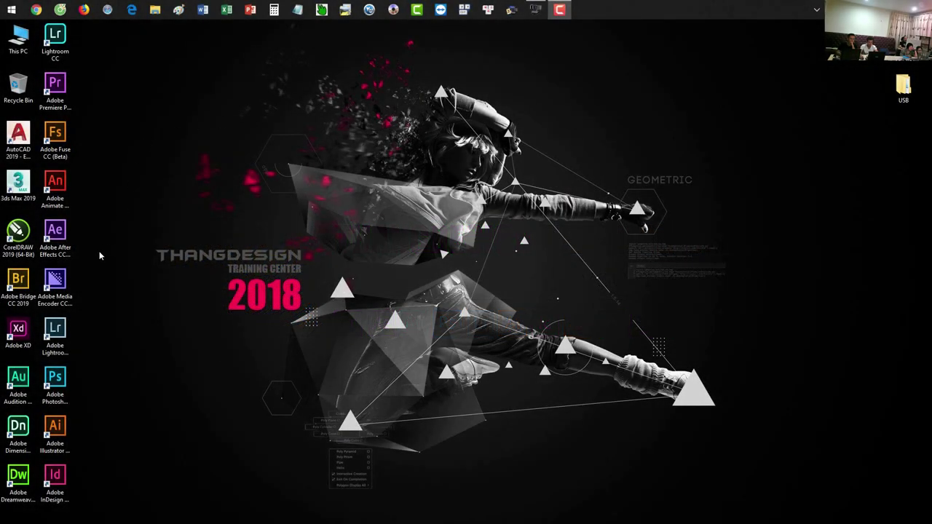
- Launch Photoshop CC 2019 from the desktop shortcut and begin a new document
{"action": "left_click", "coordinate": [55, 383]}
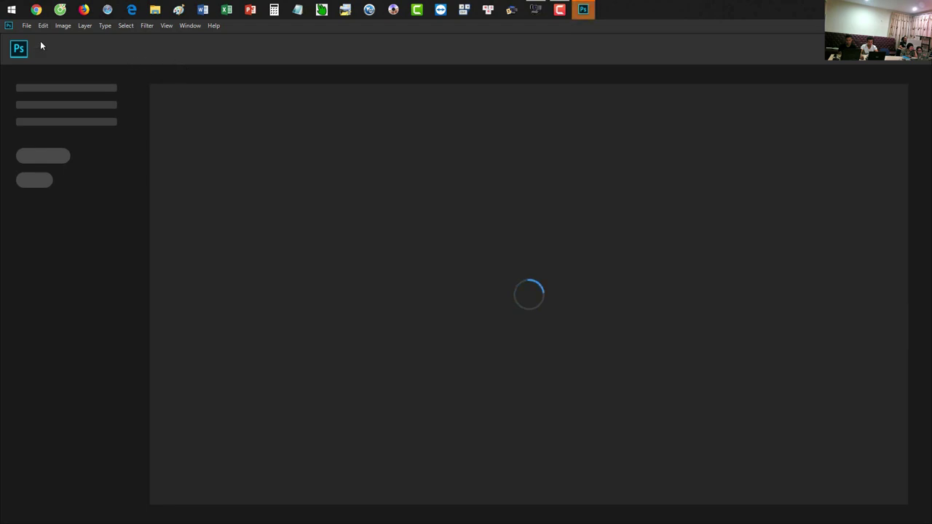
{"action": "left_click", "coordinate": [27, 25]}
- Create a blank 1920×1080 px, 72 ppi Untitled-1 document and select the Gradient Tool
{"action": "left_click", "coordinate": [34, 36]}
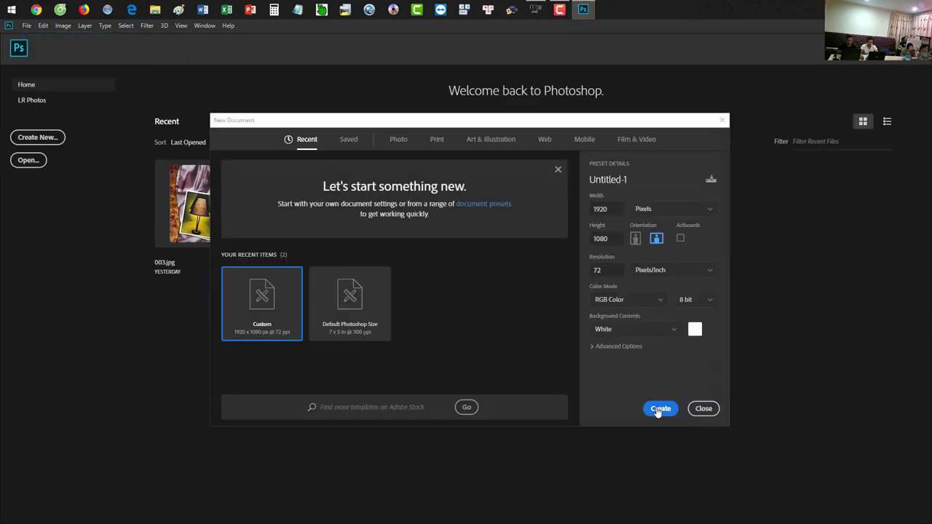
{"action": "left_click", "coordinate": [660, 409]}
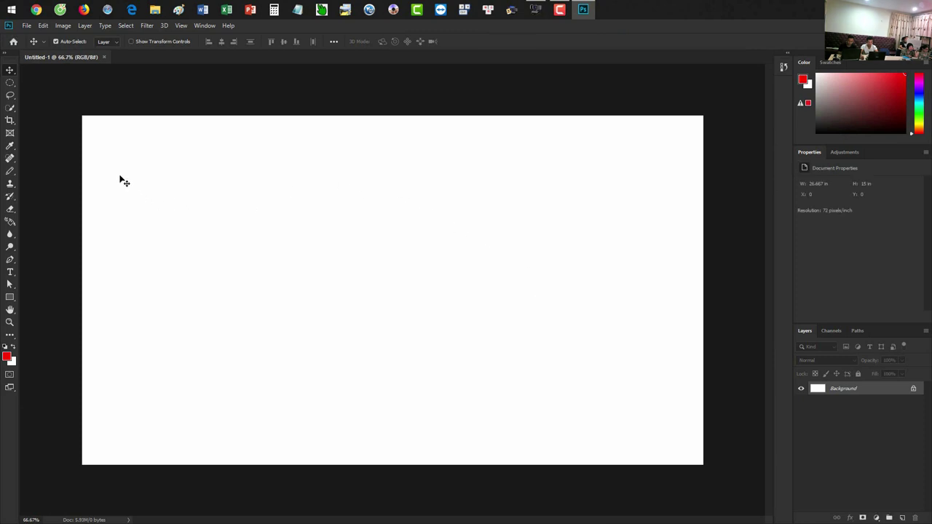
{"action": "key", "text": "g"}
{"action": "right_click", "coordinate": [15, 221]}
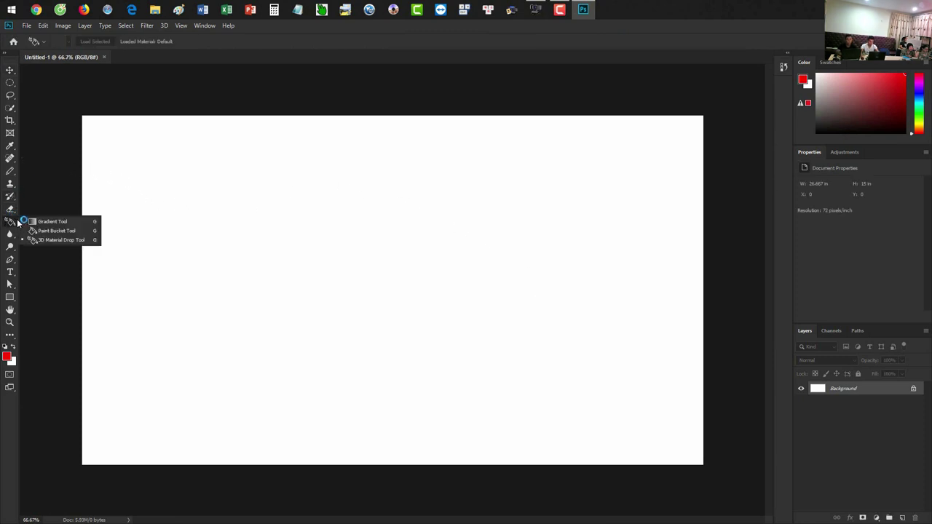
{"action": "left_click", "coordinate": [52, 221]}
{"action": "right_click", "coordinate": [10, 224]}
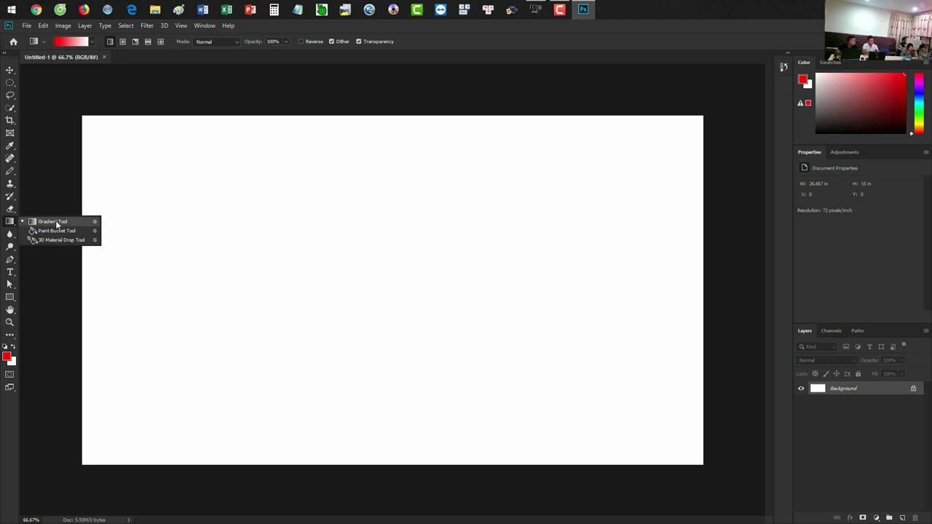
- Paste the tool-list screenshot into Untitled-1 and underline 'Gradient Tool' in red with the Pencil
{"action": "left_click", "coordinate": [71, 60]}
{"action": "key", "text": "ctrl+v"}
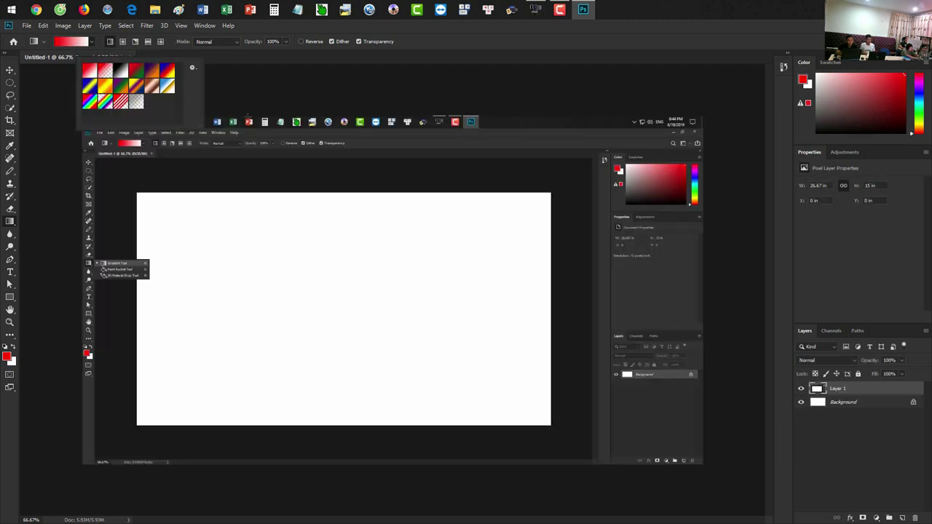
{"action": "key", "text": "v"}
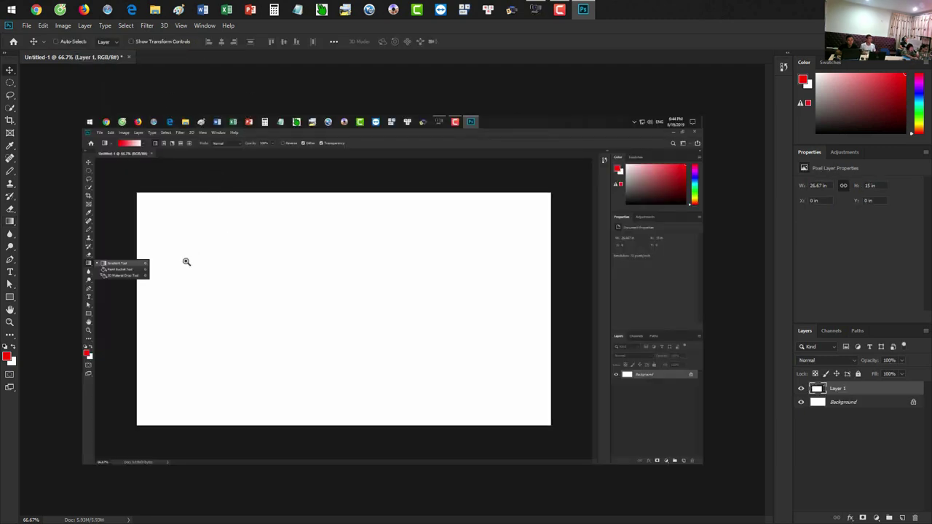
{"action": "scroll", "coordinate": [105, 263], "scroll_direction": "up", "scroll_amount": 2}
{"action": "scroll", "coordinate": [105, 263], "scroll_direction": "up", "scroll_amount": 2}
{"action": "scroll", "coordinate": [105, 263], "scroll_direction": "up", "scroll_amount": 2}
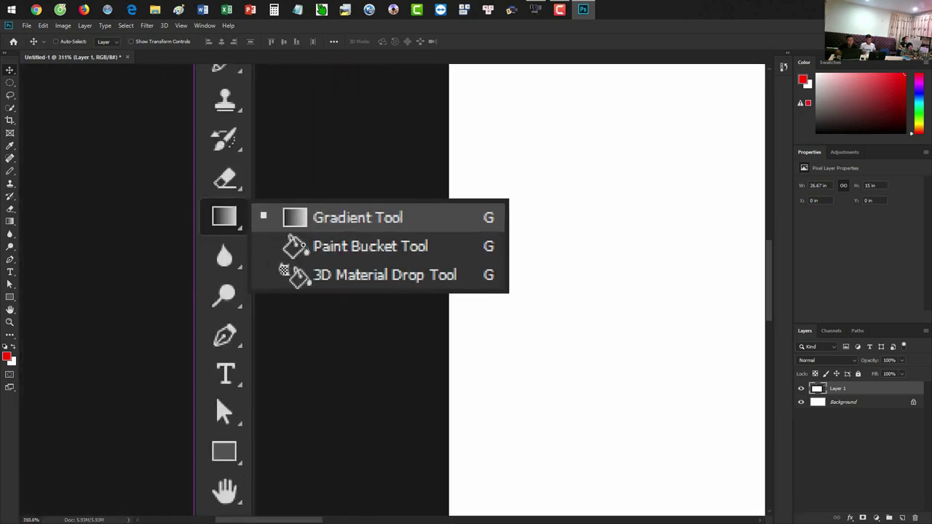
{"action": "scroll", "coordinate": [105, 264], "scroll_direction": "up", "scroll_amount": 2}
{"action": "scroll", "coordinate": [335, 252], "scroll_direction": "up", "scroll_amount": 1}
{"action": "scroll", "coordinate": [301, 260], "scroll_direction": "down", "scroll_amount": 1}
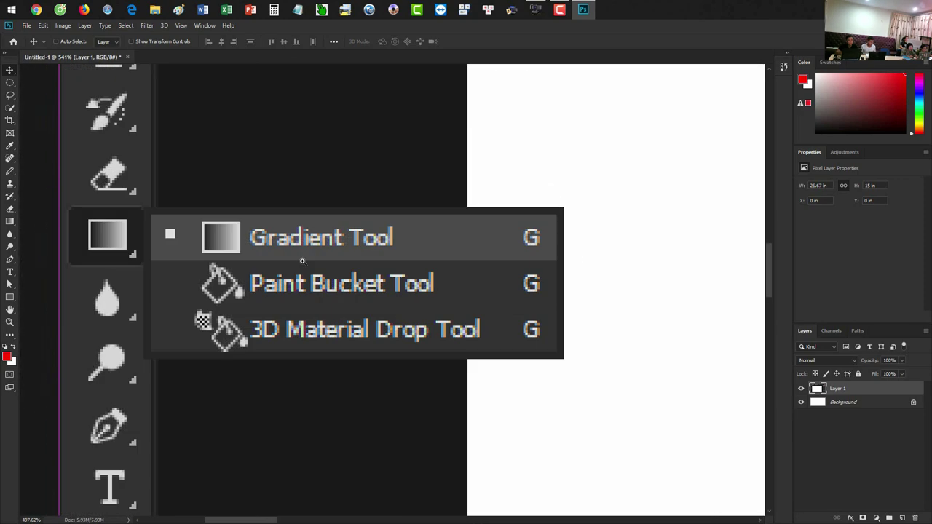
{"action": "key", "text": "b"}
{"action": "left_click_drag", "start_coordinate": [180, 256], "coordinate": [557, 256]}
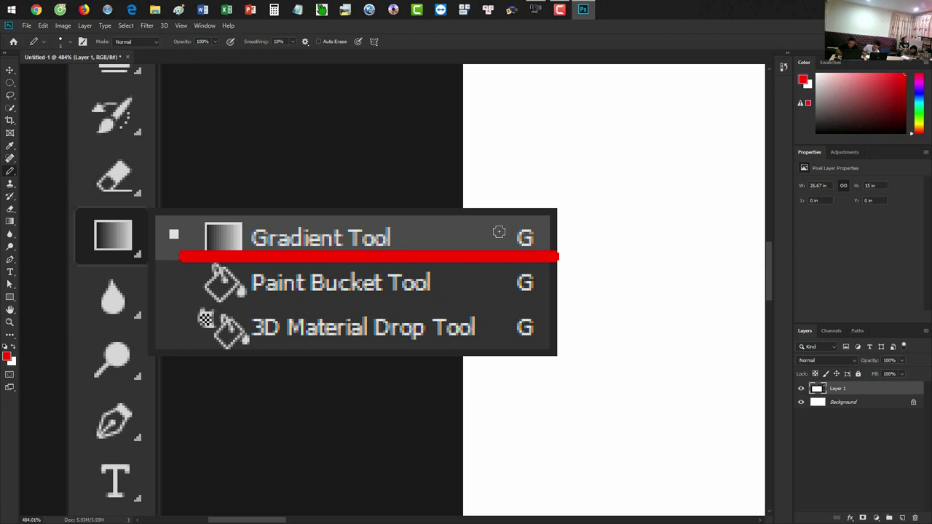
- Create a second blank document, Untitled-2, with default settings
{"action": "key", "text": "v"}
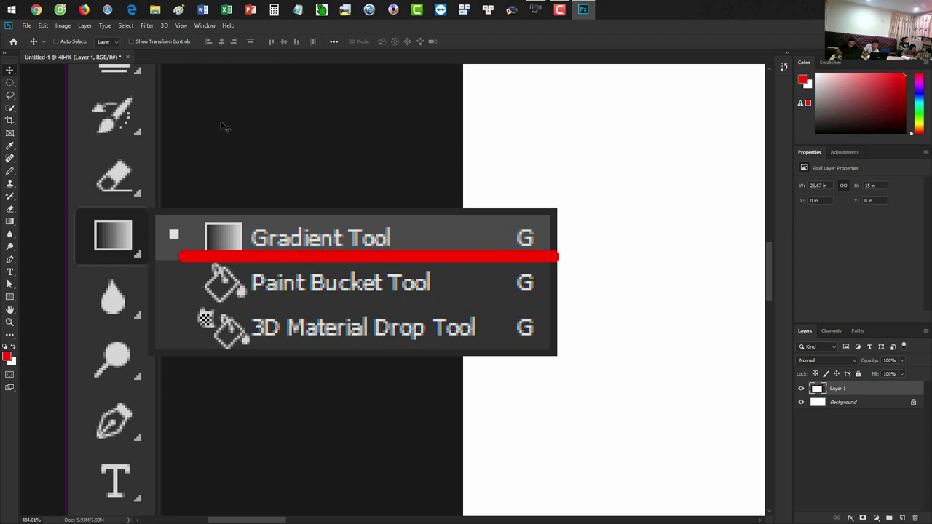
{"action": "key", "text": "ctrl+n"}
{"action": "key", "text": "Return"}
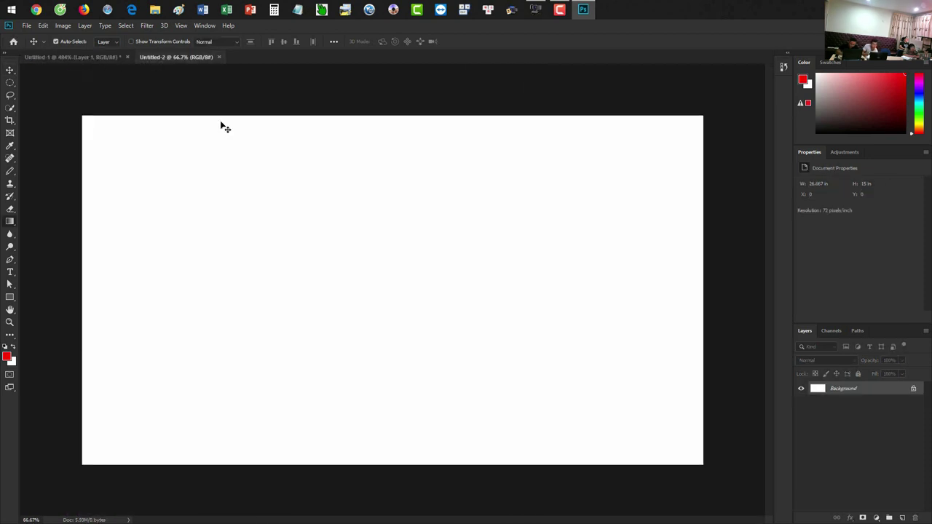
- Paste the gradient options-bar screenshot into Untitled-1 as Layer 2, underlining the preset swatch in red
{"action": "key", "text": "g"}
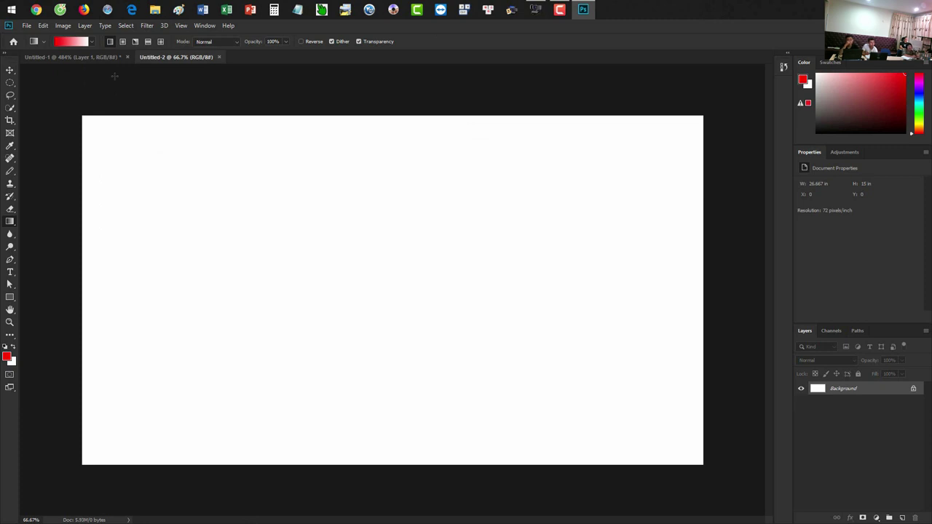
{"action": "left_click", "coordinate": [111, 58]}
{"action": "key", "text": "ctrl+v"}
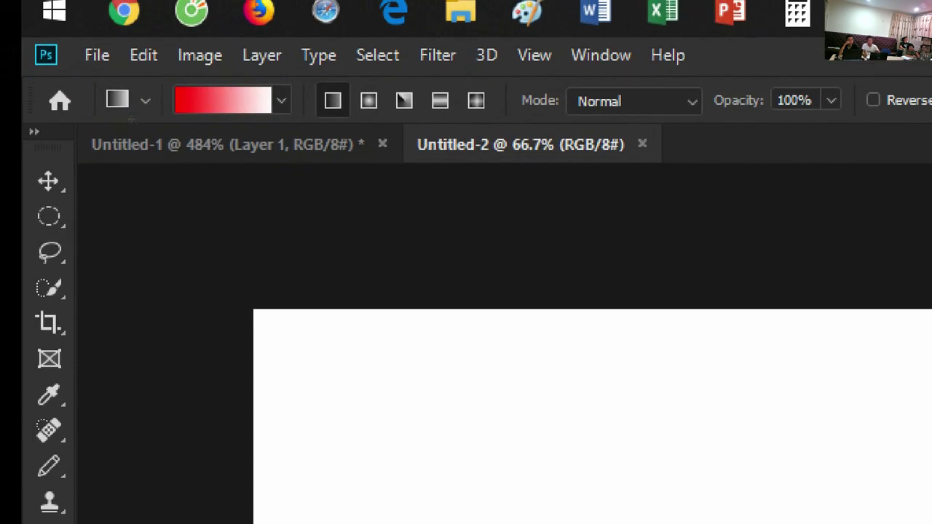
{"action": "left_click_drag", "start_coordinate": [96, 120], "coordinate": [138, 120]}
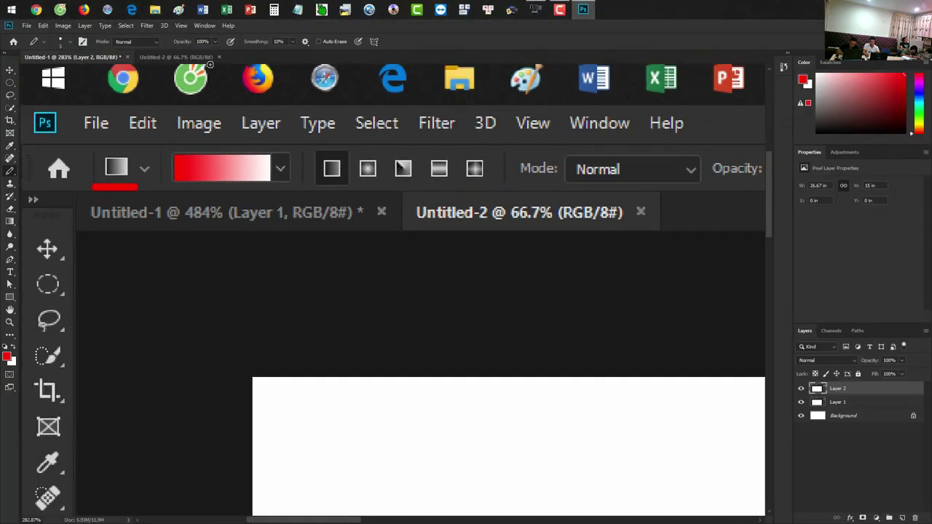
{"action": "left_click", "coordinate": [196, 57]}
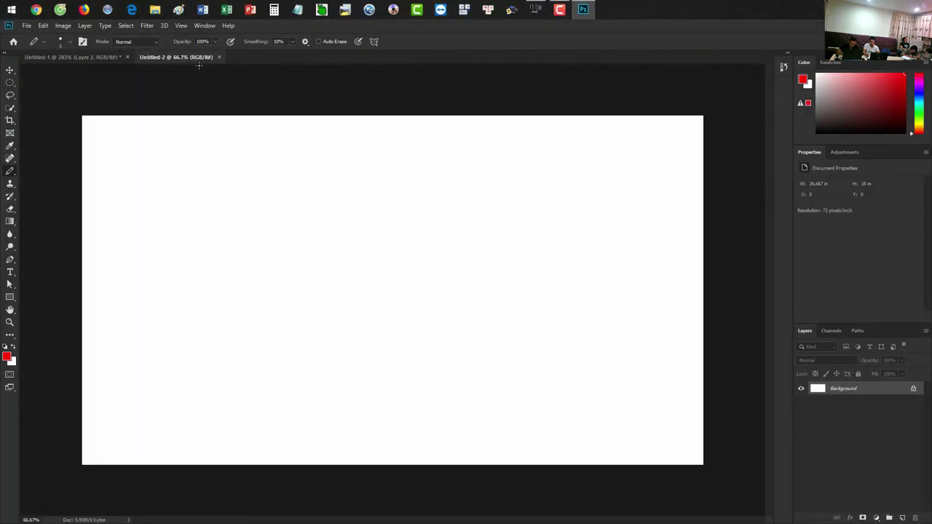
- Mark the Linear Gradient button on Untitled-1's Layer 3 screenshot with a red pencil stroke
{"action": "key", "text": "g"}
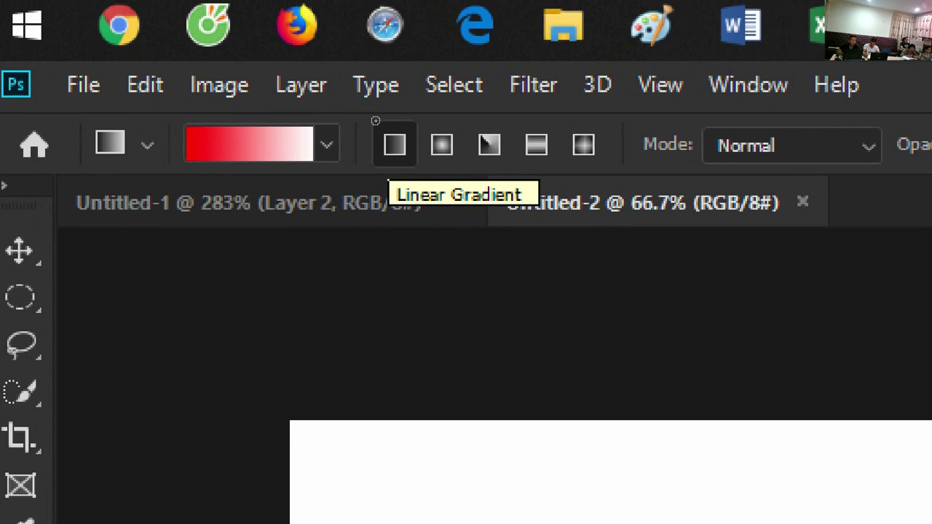
{"action": "mouse_move", "coordinate": [367, 113]}
{"action": "left_mouse_down"}
{"action": "mouse_move", "coordinate": [426, 113]}
{"action": "mouse_move", "coordinate": [500, 165]}
{"action": "mouse_move", "coordinate": [363, 118]}
{"action": "left_mouse_up"}
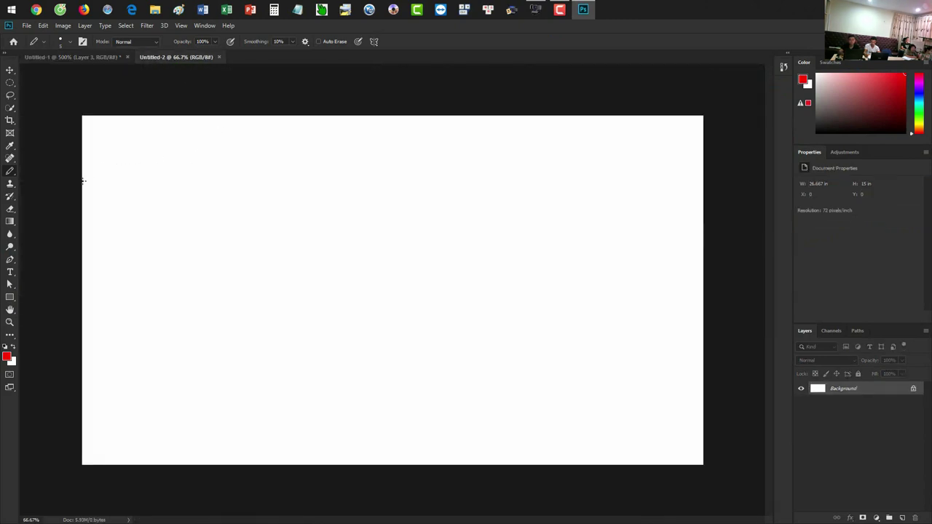
- Reselect the Gradient Tool with the G shortcut for drawing in Untitled-2
{"action": "key", "text": "g"}
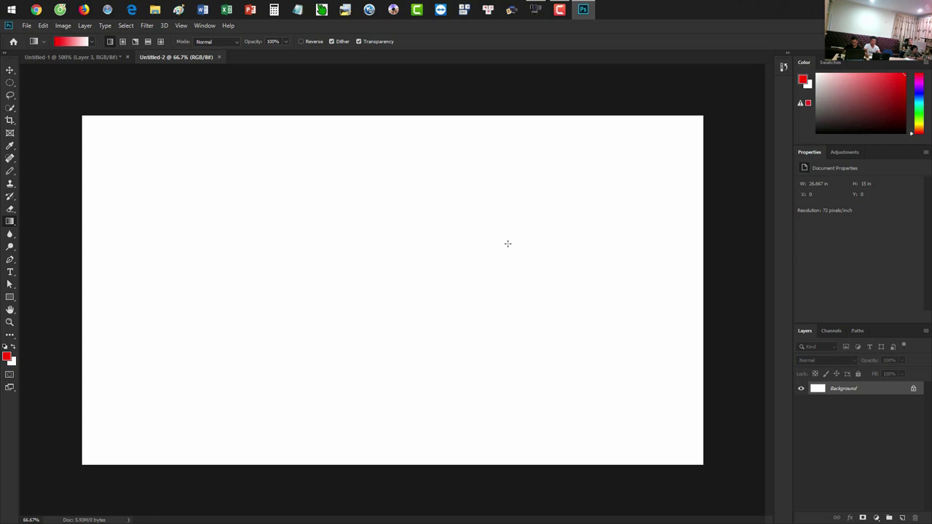
- Open the canvas gradient picker and browse its preset options menu
{"action": "right_click", "coordinate": [166, 196]}
{"action": "left_click", "coordinate": [287, 182]}
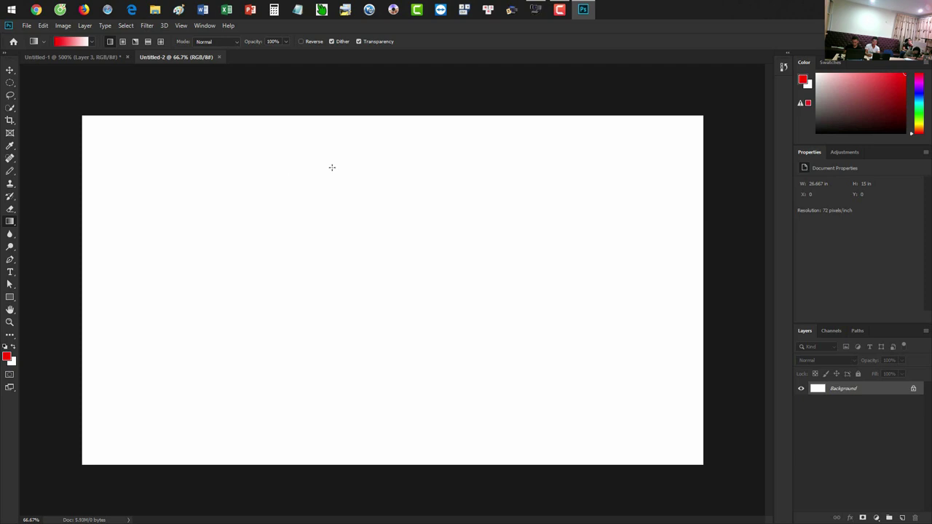
{"action": "right_click", "coordinate": [302, 197]}
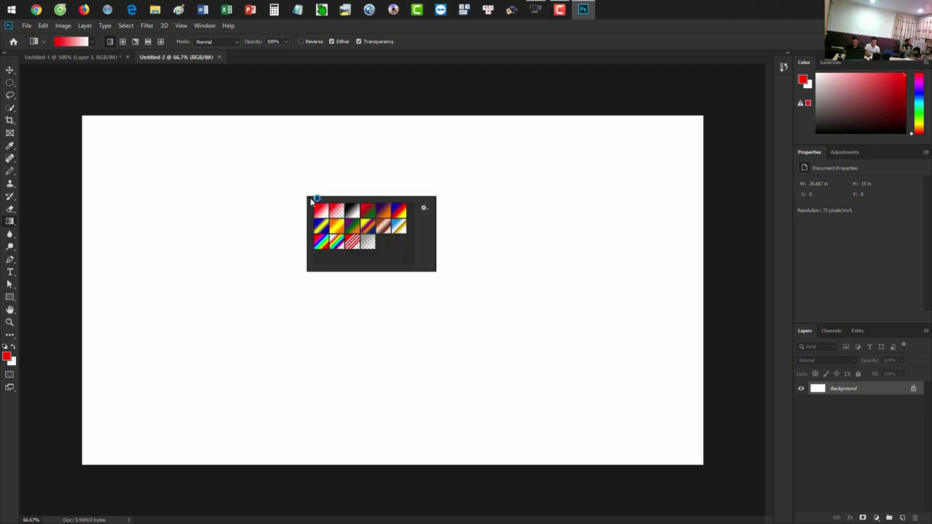
{"action": "left_click", "coordinate": [425, 207]}
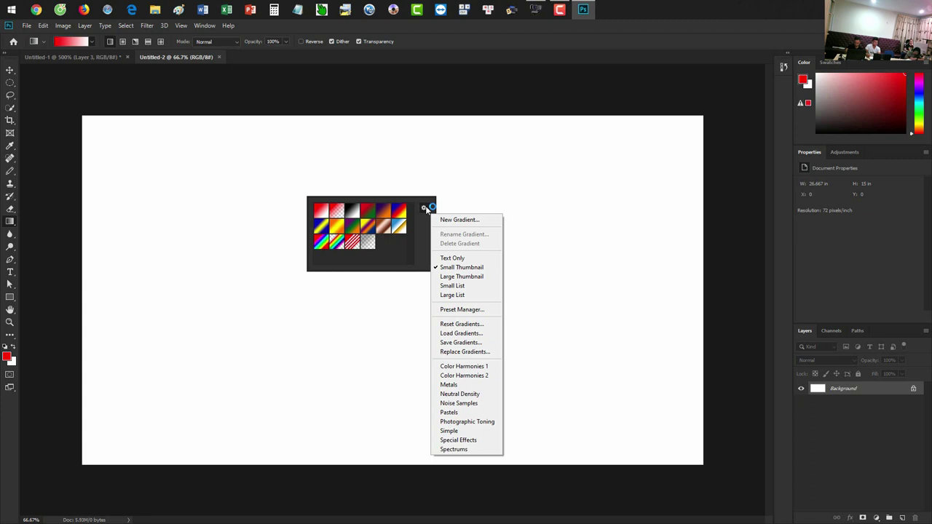
{"action": "left_click", "coordinate": [435, 121]}
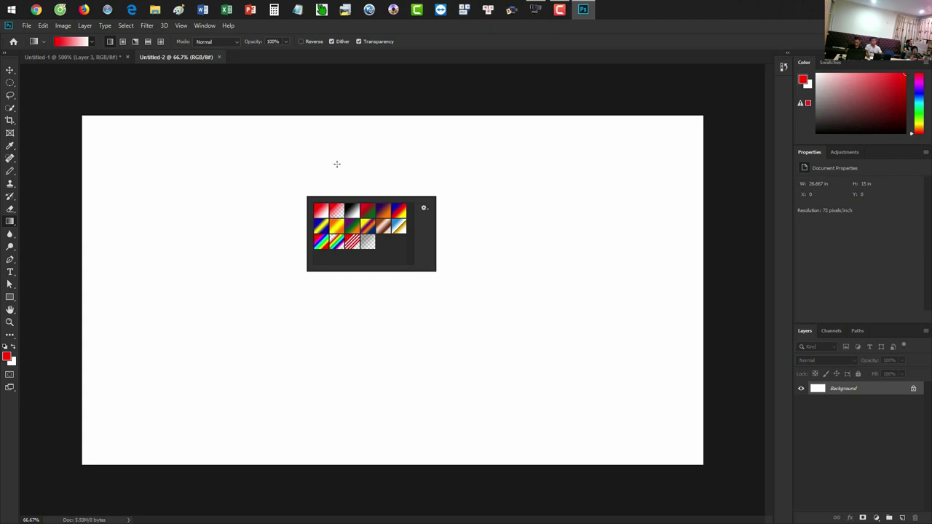
{"action": "left_click", "coordinate": [178, 203]}
- Keep the Gradient Tool active and list the gradient sets, such as Spectrums
{"action": "right_click", "coordinate": [9, 221]}
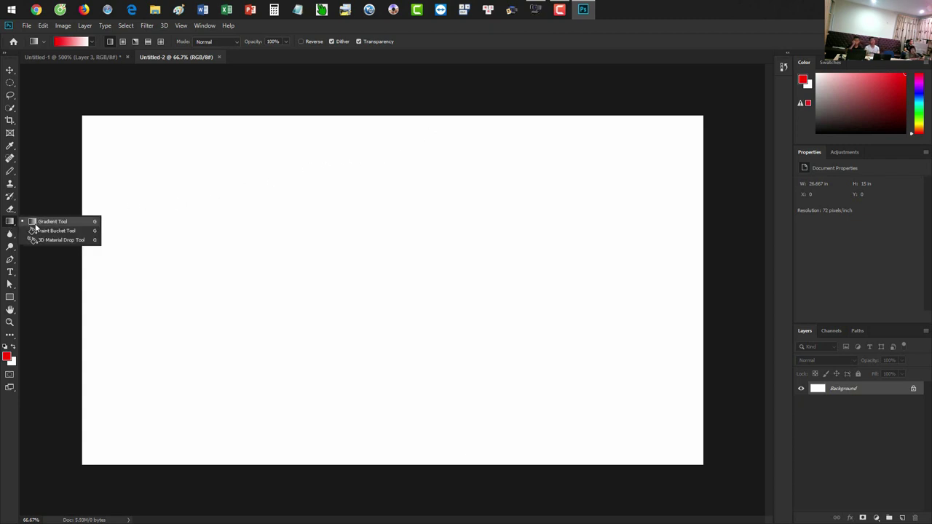
{"action": "left_click", "coordinate": [36, 225]}
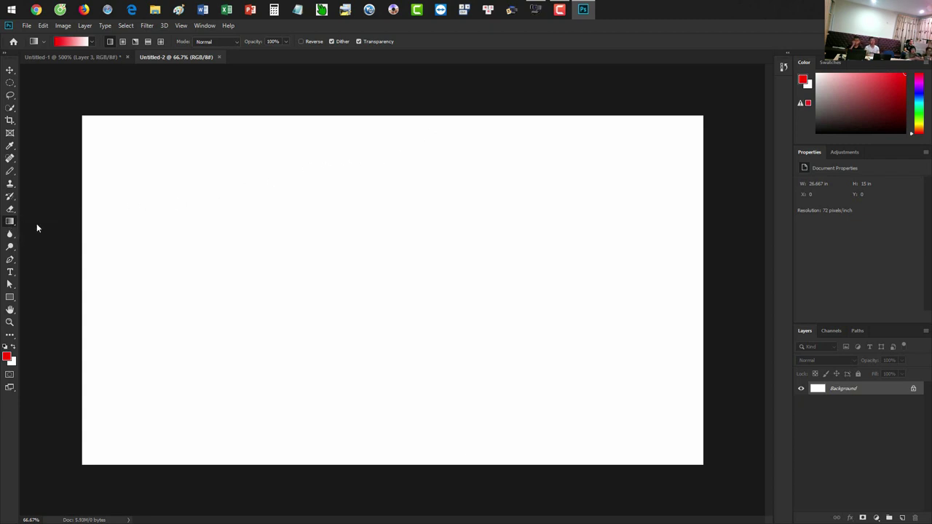
{"action": "right_click", "coordinate": [265, 204]}
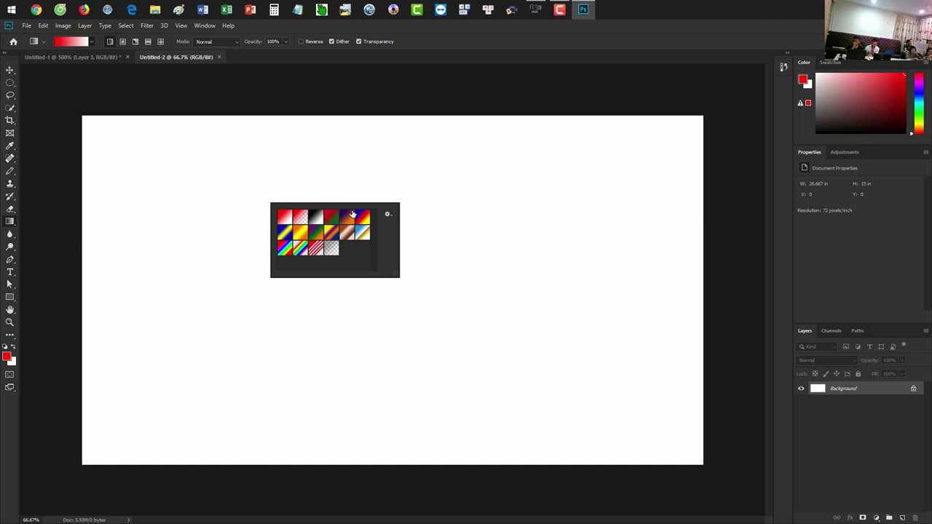
{"action": "left_click", "coordinate": [387, 215]}
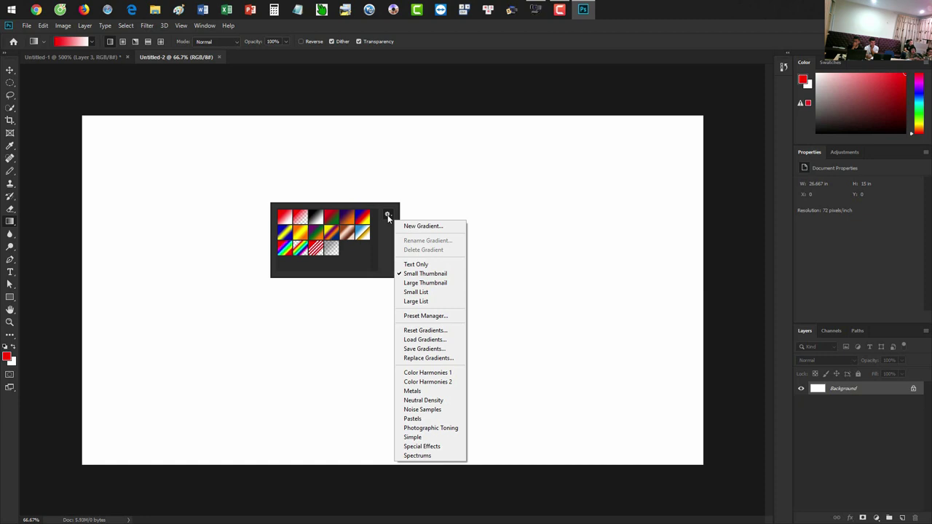
{"action": "left_click", "coordinate": [112, 57]}
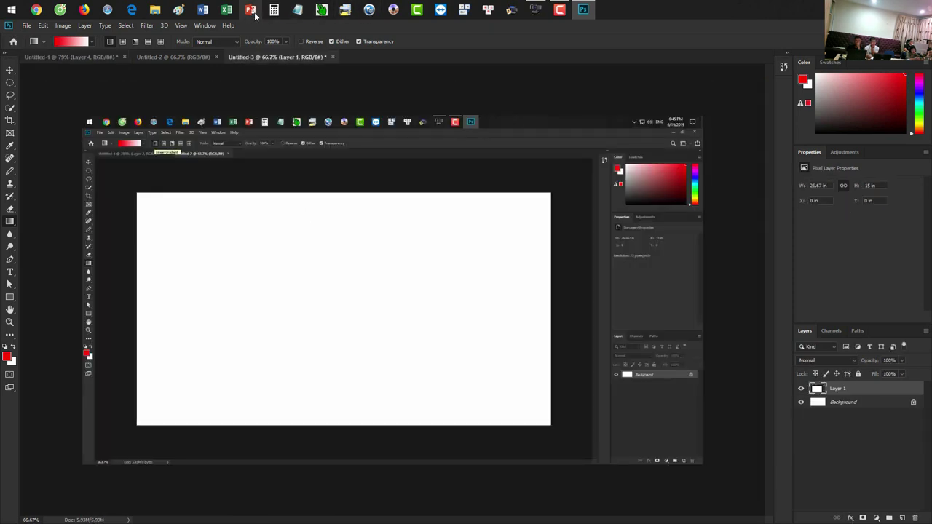
- Save the gradient-picker screenshot from Paint to the Desktop as '1'
{"action": "left_click", "coordinate": [178, 8]}
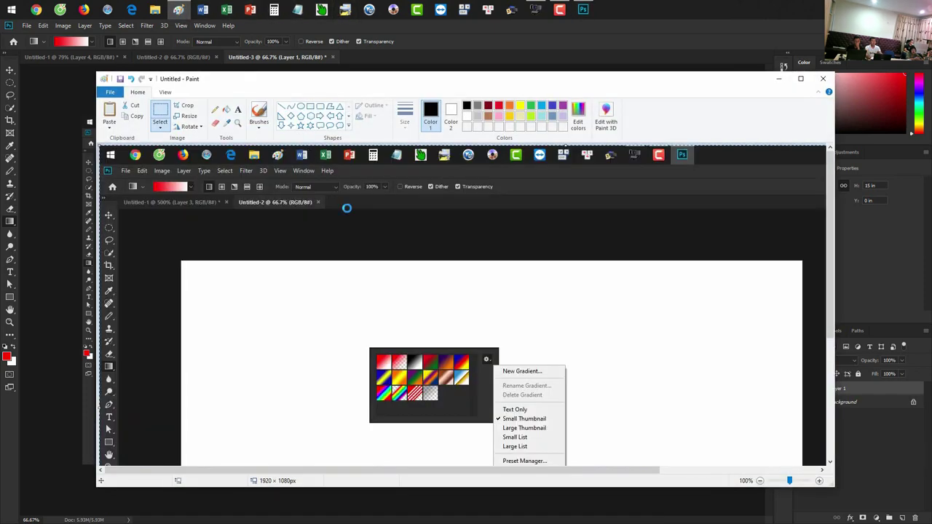
{"action": "key", "text": "ctrl+s"}
{"action": "left_click", "coordinate": [345, 230]}
{"action": "double_click", "coordinate": [384, 369]}
{"action": "type", "text": "1"}
{"action": "left_click", "coordinate": [686, 403]}
- Open 1.png from the Desktop in Photoshop
{"action": "left_click", "coordinate": [584, 10]}
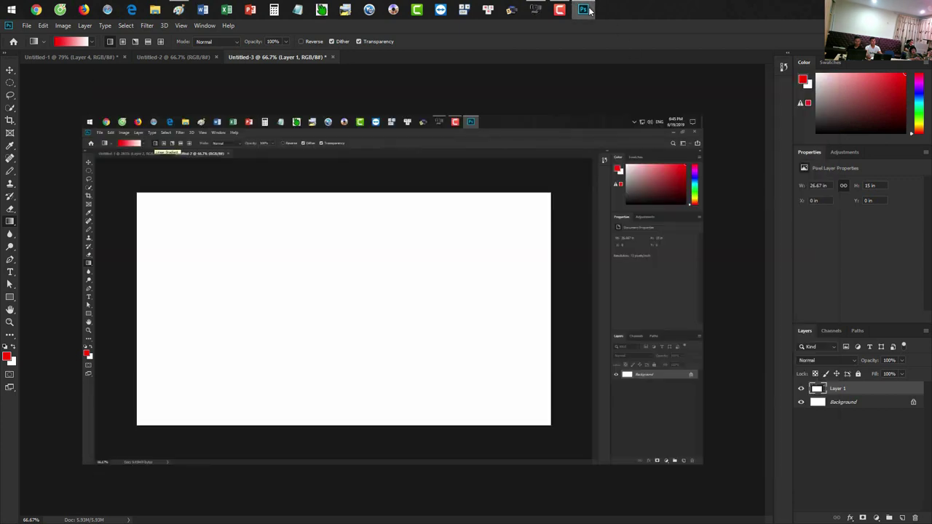
{"action": "key", "text": "ctrl+o"}
{"action": "left_click", "coordinate": [40, 91]}
{"action": "double_click", "coordinate": [122, 105]}
- Underline 'Large Thumbnail' in red and draw a red arrow toward the top-right gradient
{"action": "right_click", "coordinate": [263, 253]}
{"action": "left_click", "coordinate": [341, 258]}
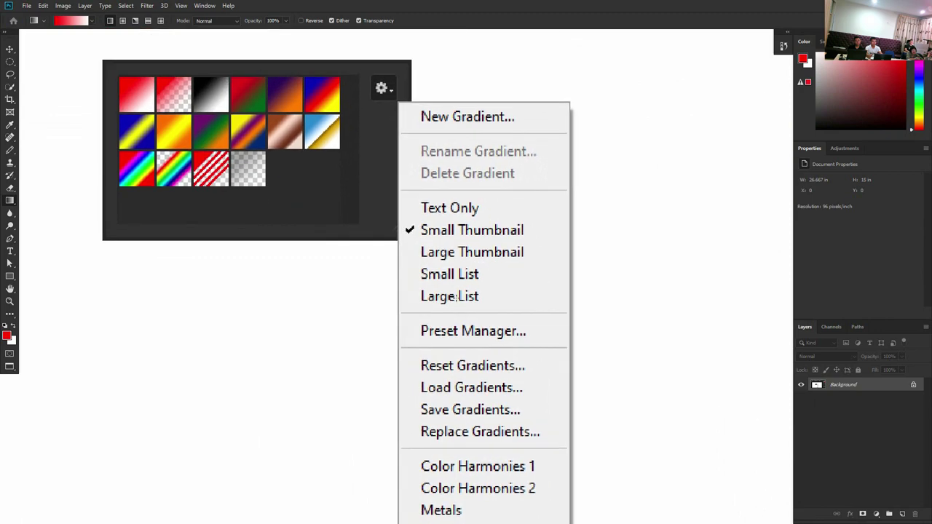
{"action": "key", "text": "b"}
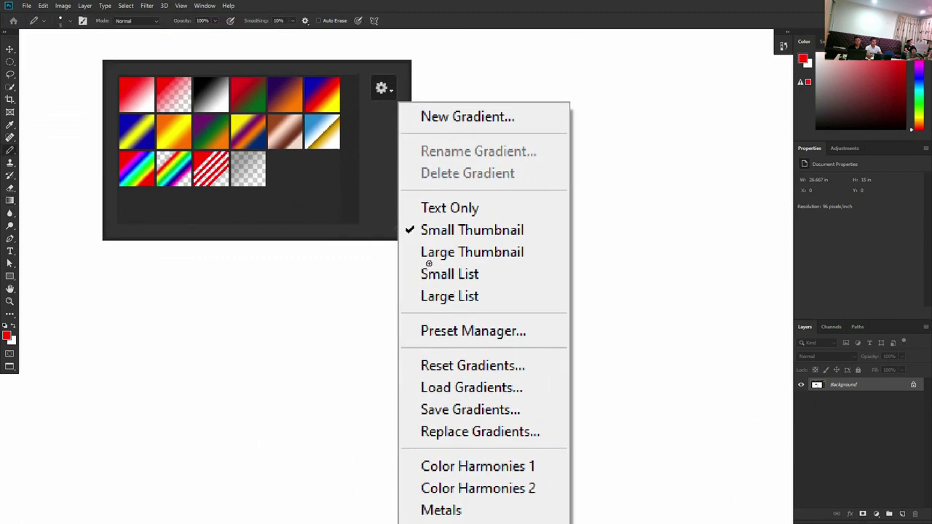
{"action": "left_click_drag", "start_coordinate": [427, 261], "coordinate": [555, 264]}
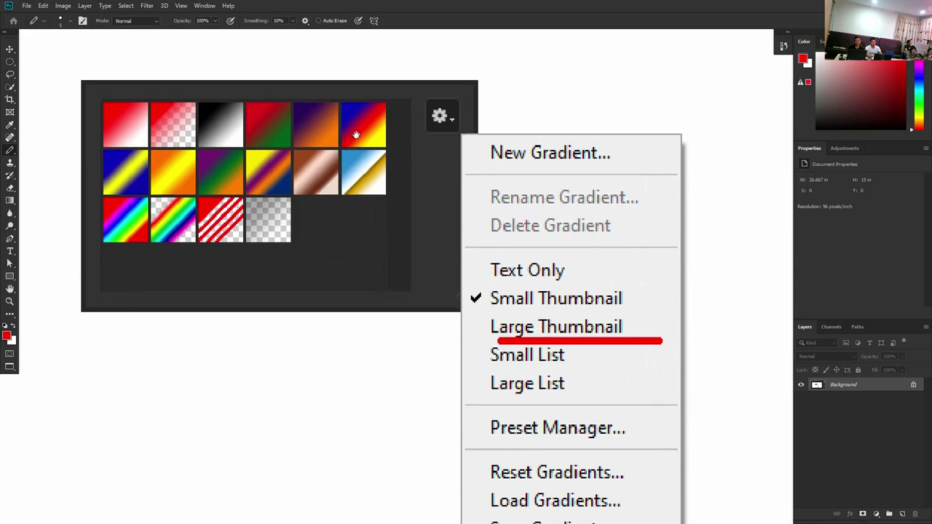
{"action": "mouse_move", "coordinate": [393, 72]}
{"action": "left_mouse_down"}
{"action": "mouse_move", "coordinate": [369, 101]}
{"action": "mouse_move", "coordinate": [404, 104]}
{"action": "left_mouse_up"}
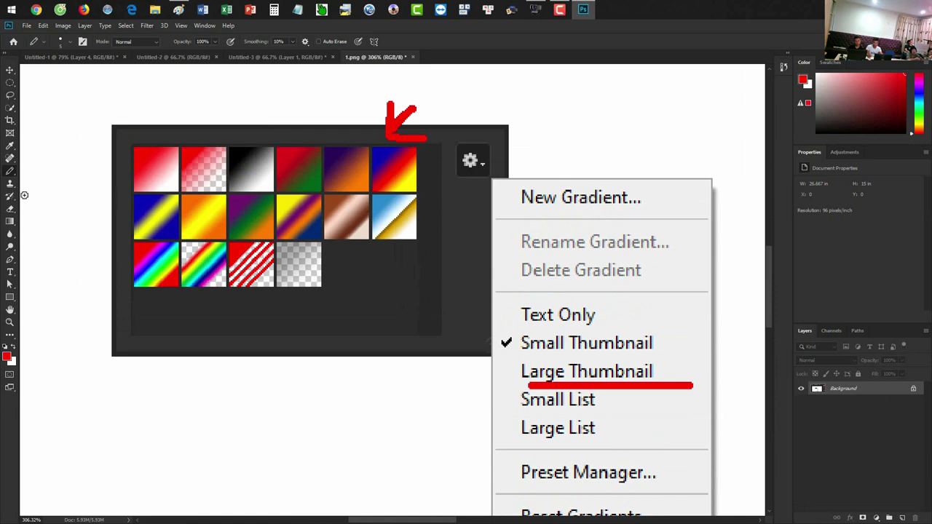
- Switch the gradient picker to Large Thumbnail view and enlarge the presets panel
{"action": "key", "text": "g"}
{"action": "right_click", "coordinate": [267, 223]}
{"action": "left_click", "coordinate": [383, 233]}
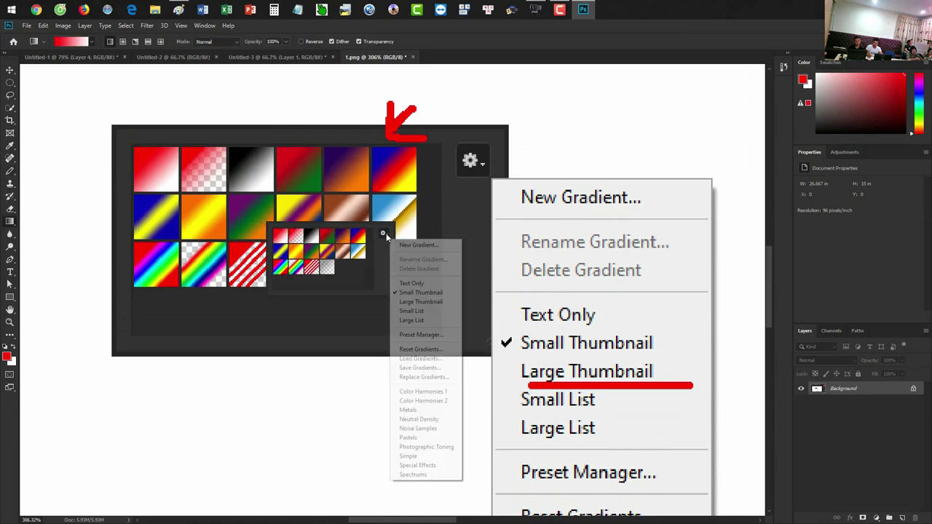
{"action": "left_click", "coordinate": [421, 301]}
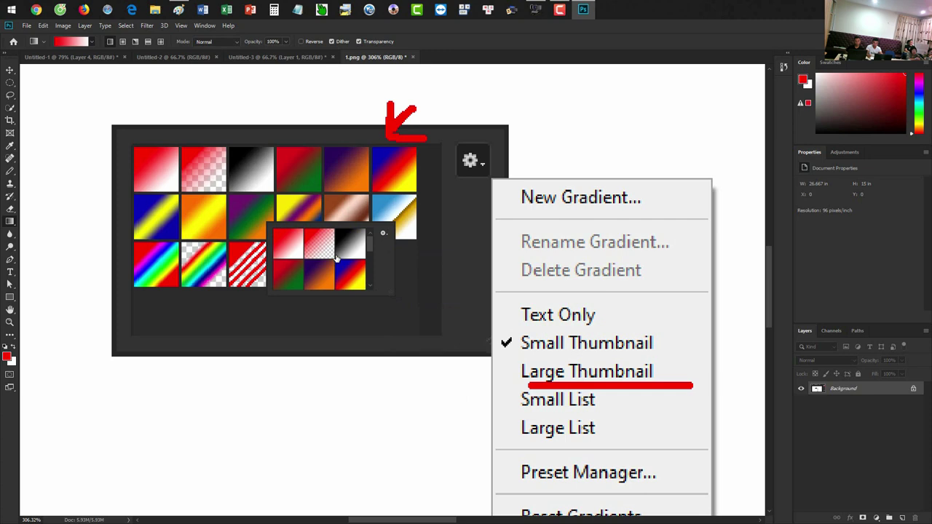
{"action": "mouse_move", "coordinate": [392, 294]}
{"action": "left_mouse_down"}
{"action": "mouse_move", "coordinate": [500, 389]}
{"action": "mouse_move", "coordinate": [540, 408]}
{"action": "left_mouse_up"}
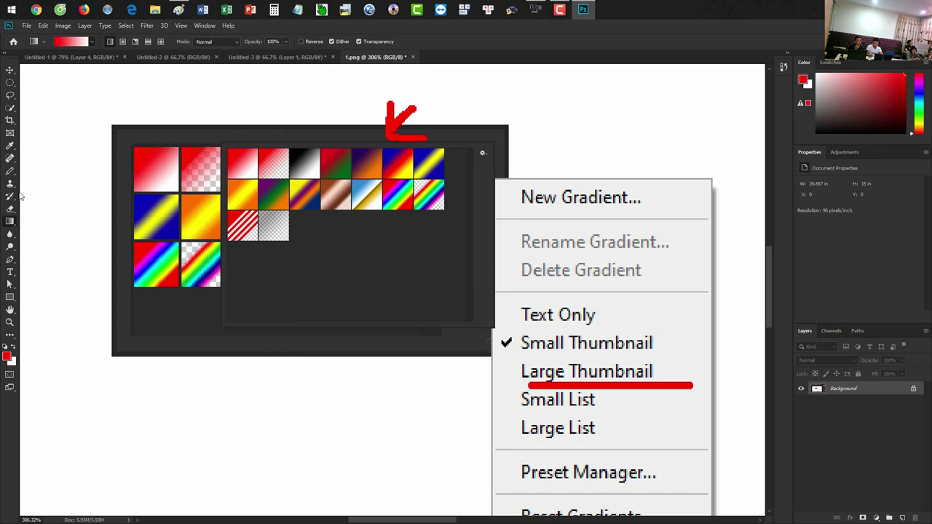
- Return to the blank Untitled-2 document and open the gradient preset list
{"action": "left_click", "coordinate": [291, 58]}
{"action": "left_click", "coordinate": [195, 59]}
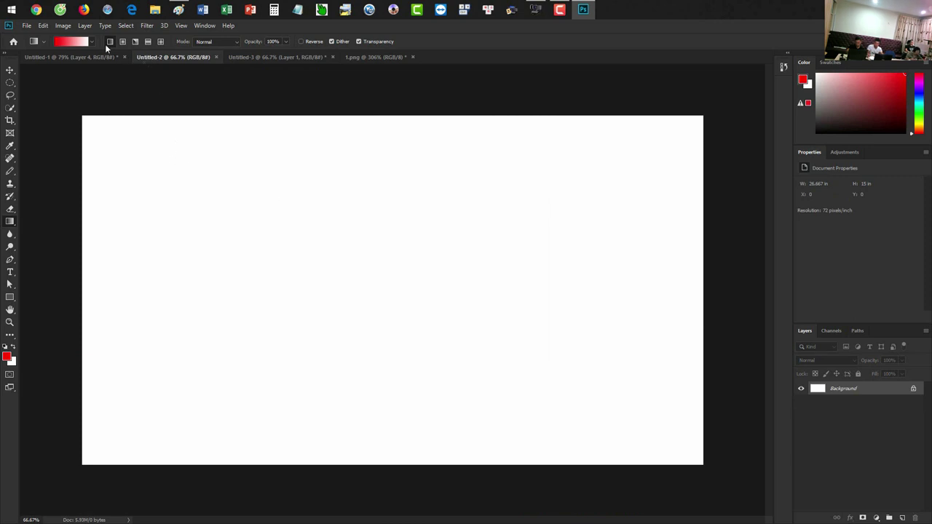
{"action": "left_click", "coordinate": [92, 41]}
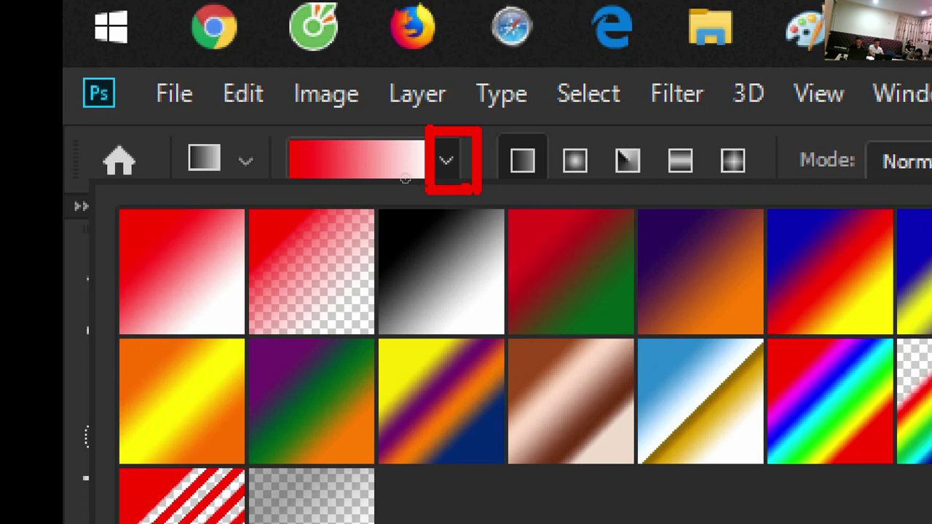
- Draw a red arrow toward the gradient preview, then return to Untitled-2 and open the canvas presets
{"action": "mouse_move", "coordinate": [110, 162]}
{"action": "left_mouse_down"}
{"action": "mouse_move", "coordinate": [240, 161]}
{"action": "mouse_move", "coordinate": [240, 177]}
{"action": "left_mouse_up"}
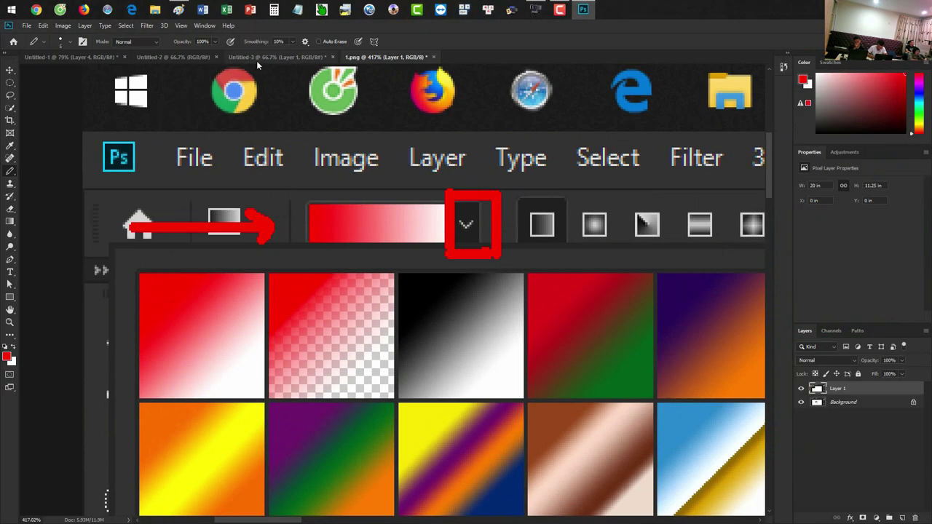
{"action": "left_click", "coordinate": [259, 59]}
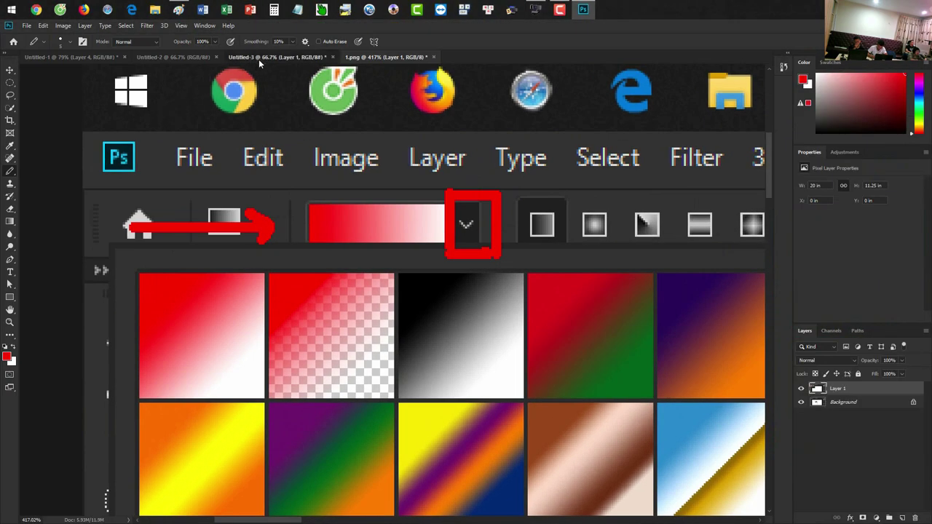
{"action": "left_click", "coordinate": [185, 57]}
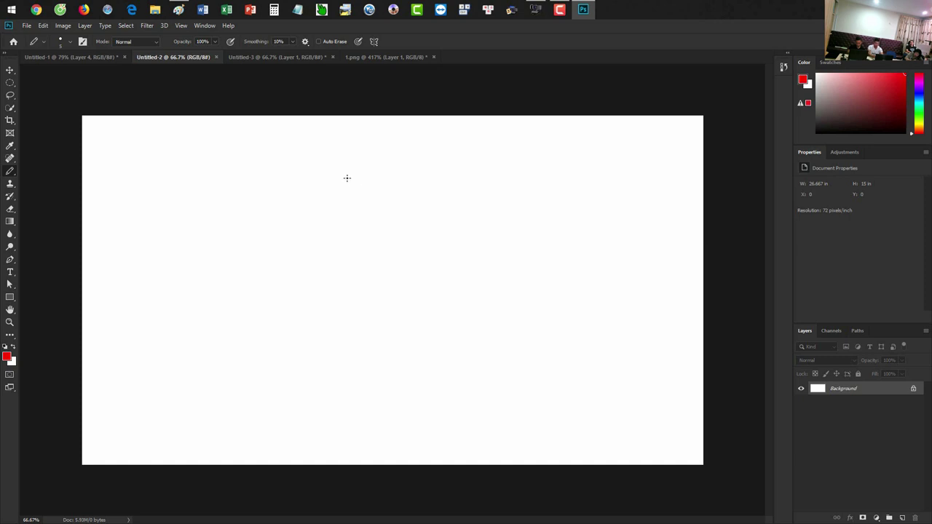
{"action": "right_click", "coordinate": [315, 178]}
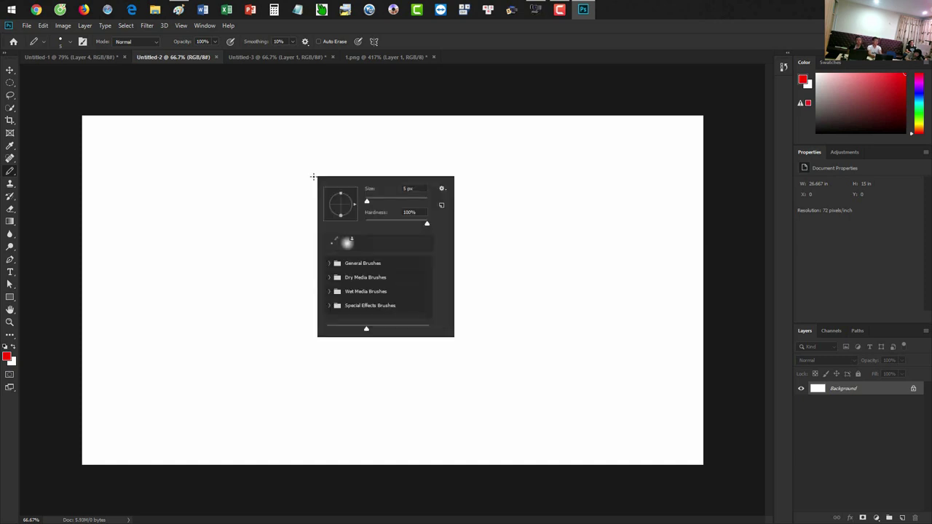
- Switch to the Gradient tool and browse the canvas gradient preset picker and its options
{"action": "left_click", "coordinate": [187, 162]}
{"action": "key", "text": "g"}
{"action": "right_click", "coordinate": [232, 153]}
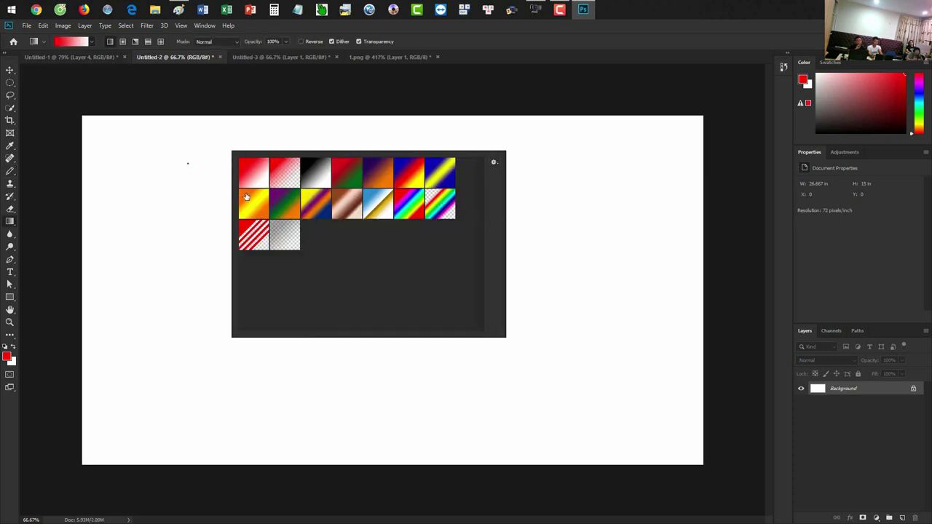
{"action": "right_click", "coordinate": [194, 149]}
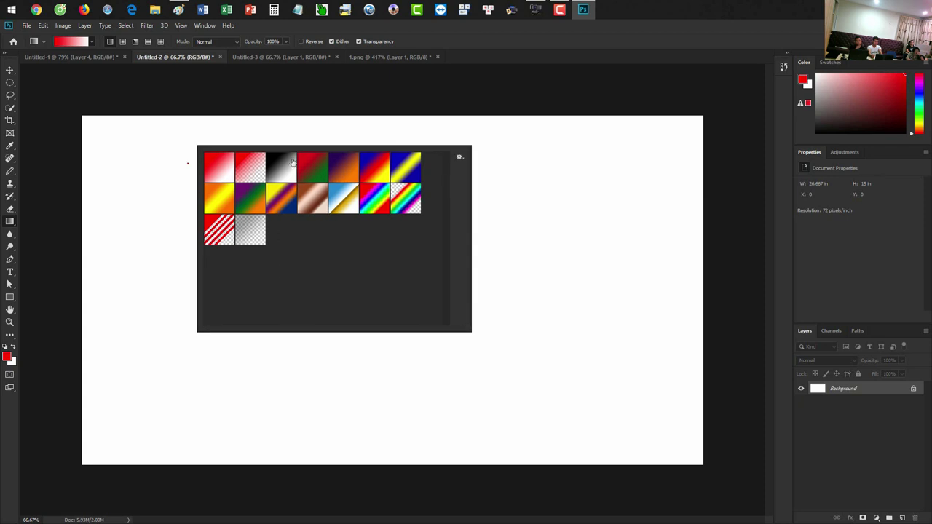
{"action": "left_click", "coordinate": [460, 158]}
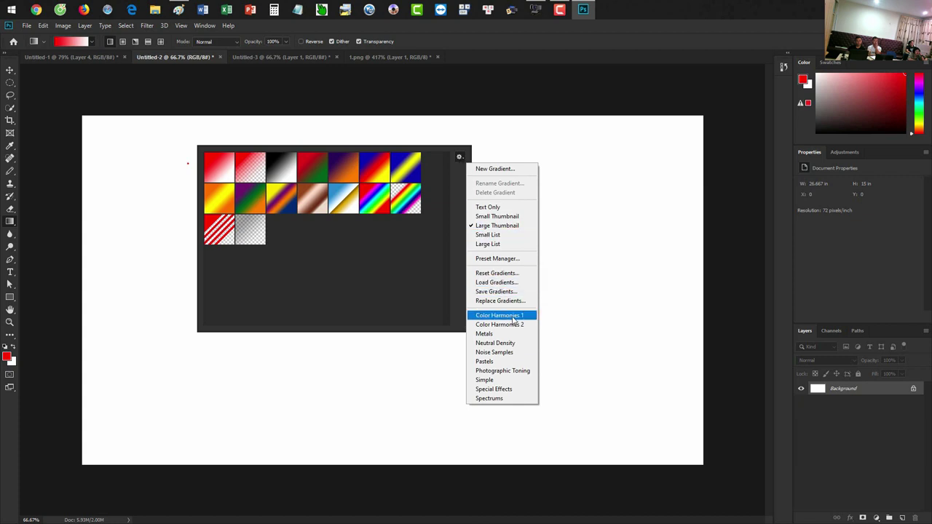
{"action": "left_click", "coordinate": [373, 55]}
- Paste the gradient presets screenshot into 1.png as Layer 2, fitted in view
{"action": "left_click", "coordinate": [376, 57]}
{"action": "key", "text": "ctrl+0"}
{"action": "key", "text": "ctrl+v"}
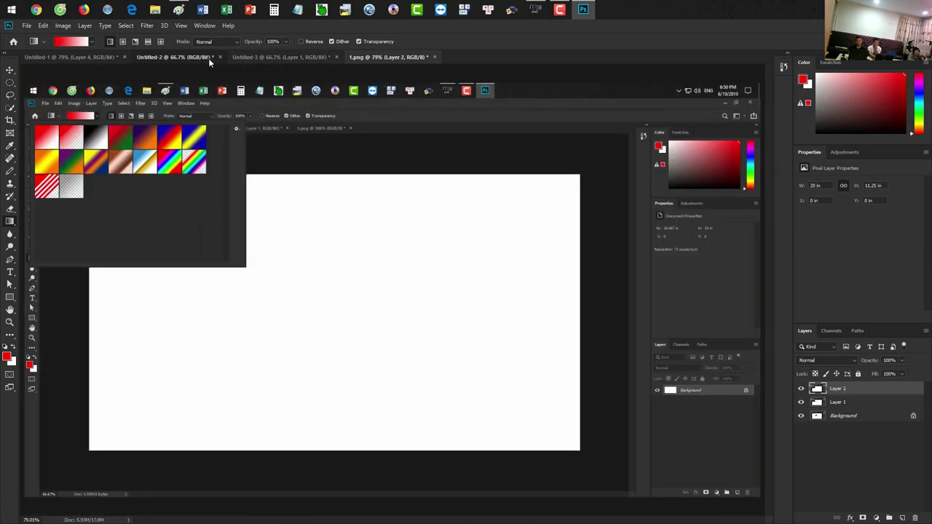
- Back in Untitled-2, choose the Color Harmonies 1 library from the gradient presets' gear menu
{"action": "left_click", "coordinate": [208, 58]}
{"action": "right_click", "coordinate": [293, 174]}
{"action": "left_click", "coordinate": [556, 185]}
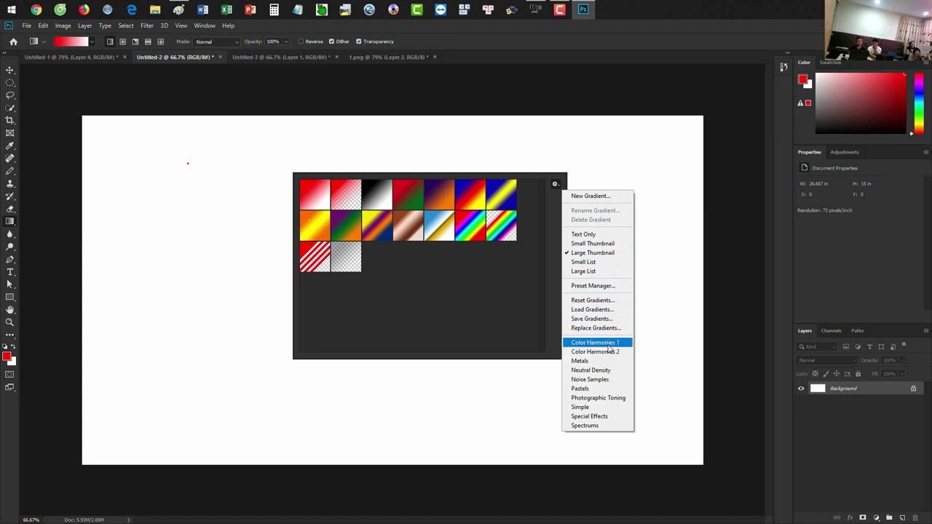
{"action": "left_click", "coordinate": [609, 348]}
- Replace the gradient presets with Color Harmonies 1, then append Color Harmonies 2
{"action": "left_click_drag", "start_coordinate": [478, 167], "coordinate": [484, 106]}
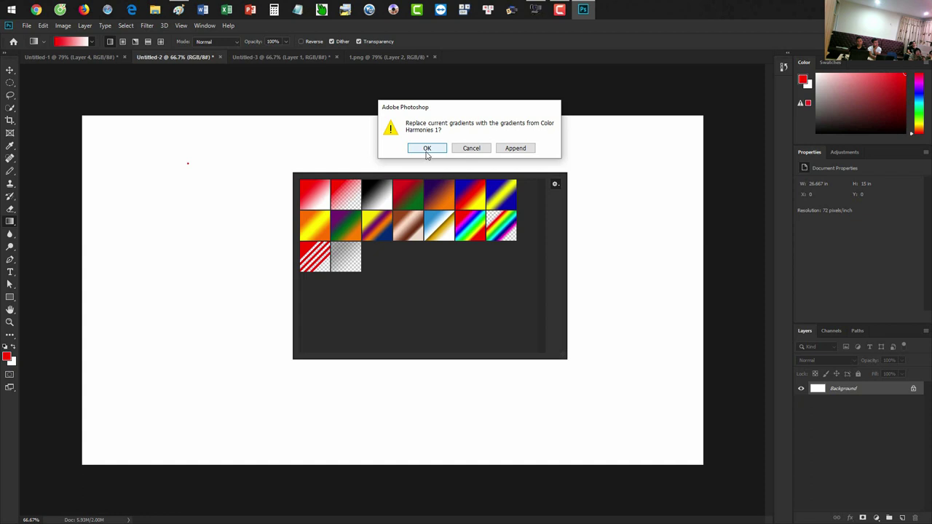
{"action": "left_click", "coordinate": [427, 154]}
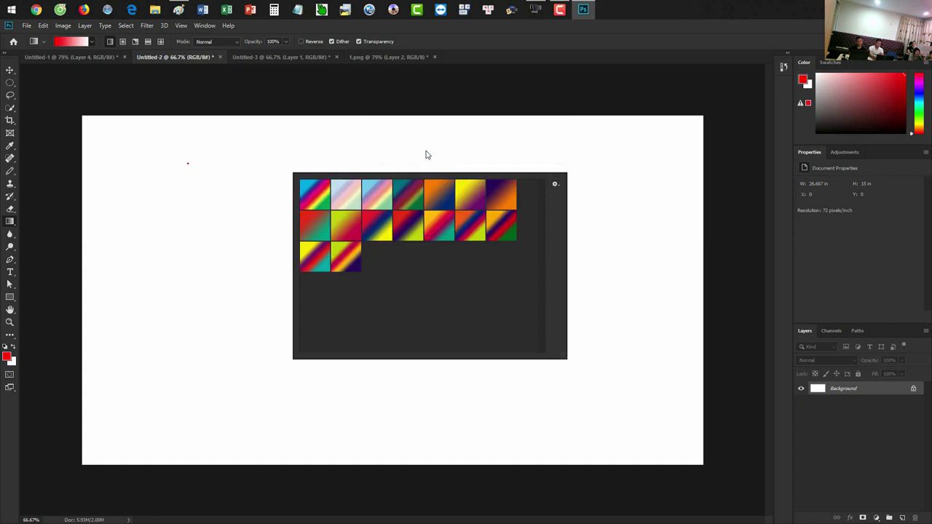
{"action": "left_click", "coordinate": [555, 184]}
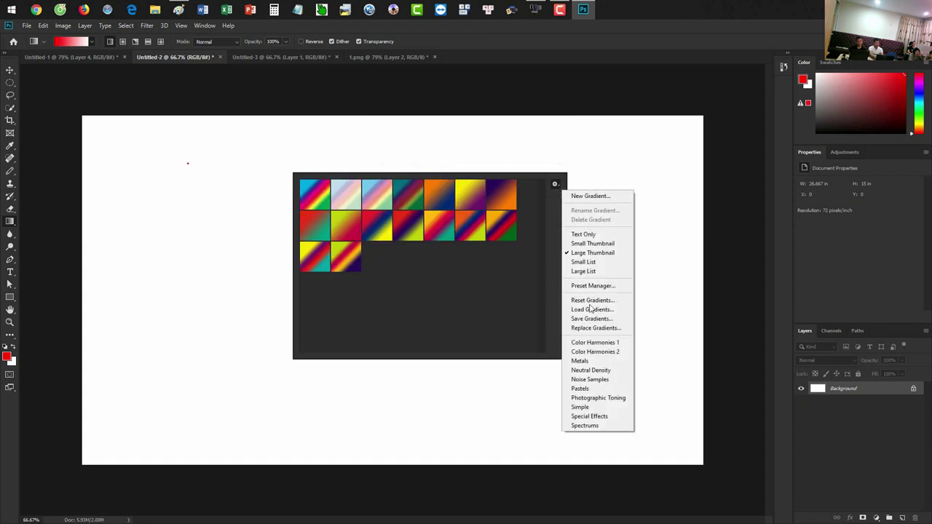
{"action": "left_click", "coordinate": [594, 354]}
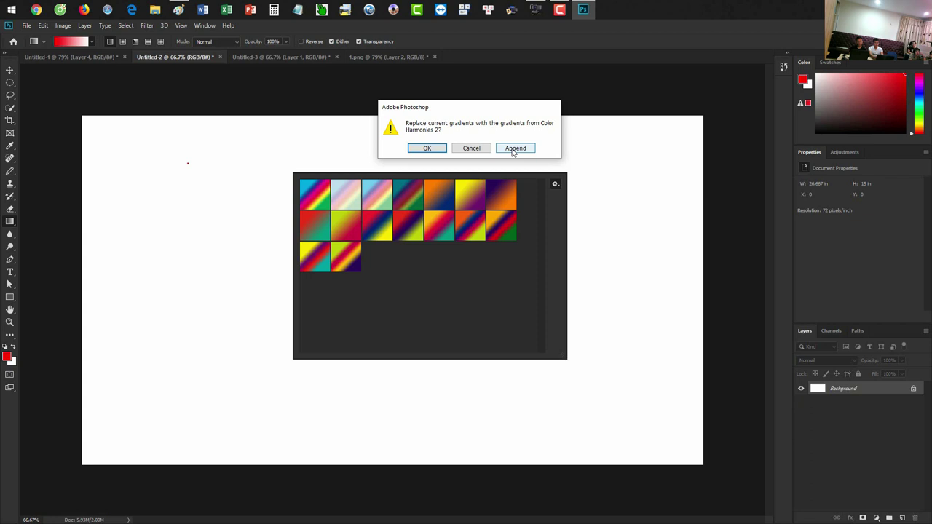
{"action": "left_click", "coordinate": [515, 148]}
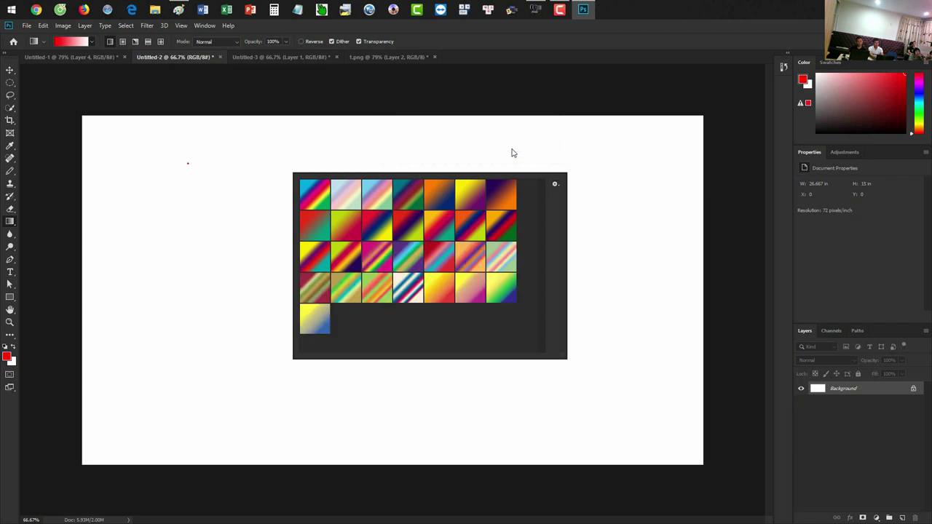
- Append the Metals, Neutral Density and Photographic Toning gradient sets to the presets
{"action": "left_click", "coordinate": [555, 184]}
{"action": "left_click", "coordinate": [593, 362]}
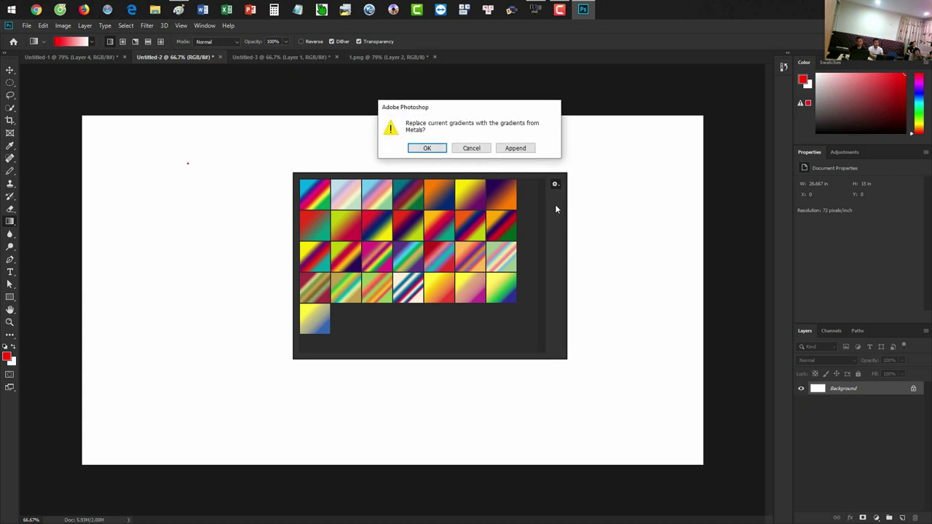
{"action": "left_click", "coordinate": [516, 148]}
{"action": "left_click", "coordinate": [555, 184]}
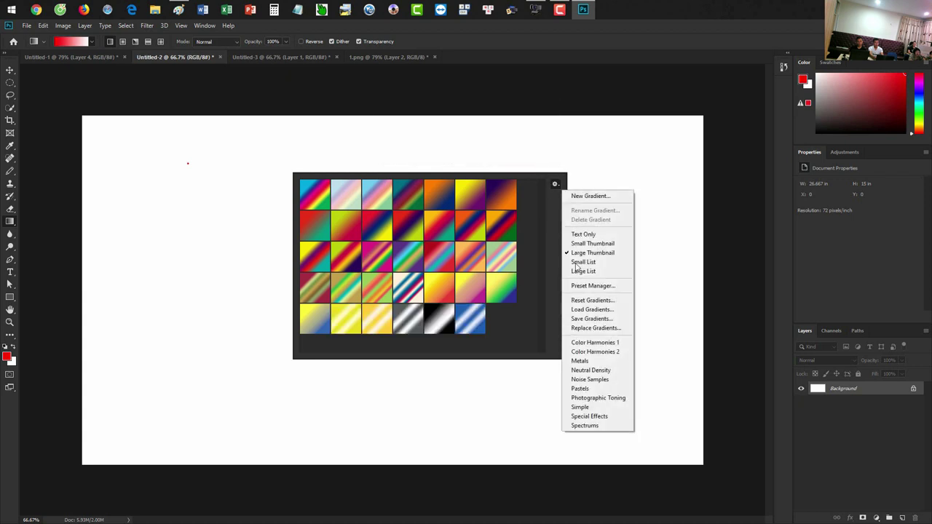
{"action": "left_click", "coordinate": [594, 369]}
{"action": "left_click", "coordinate": [516, 148]}
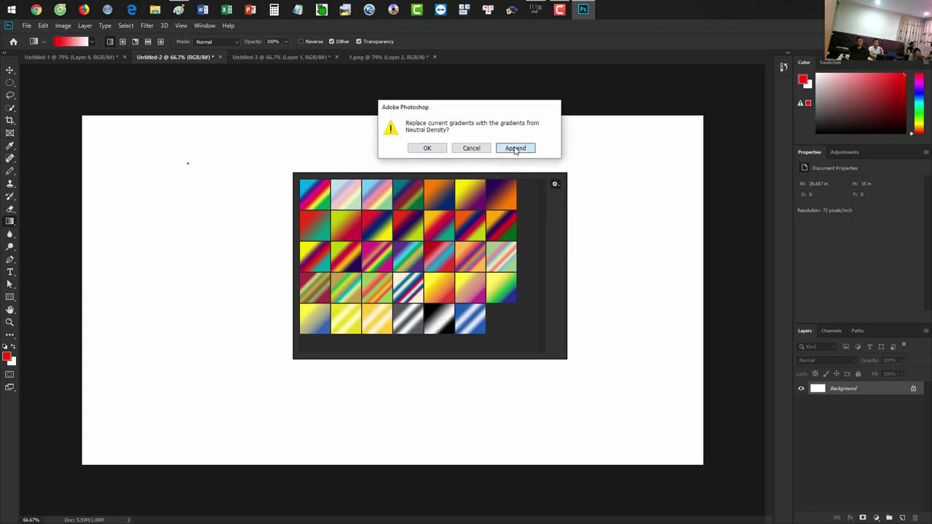
{"action": "left_click", "coordinate": [555, 184]}
{"action": "left_click", "coordinate": [594, 397]}
{"action": "left_click", "coordinate": [517, 147]}
- Append the Pastels gradient set, then reopen the picker from the options bar
{"action": "left_click", "coordinate": [555, 184]}
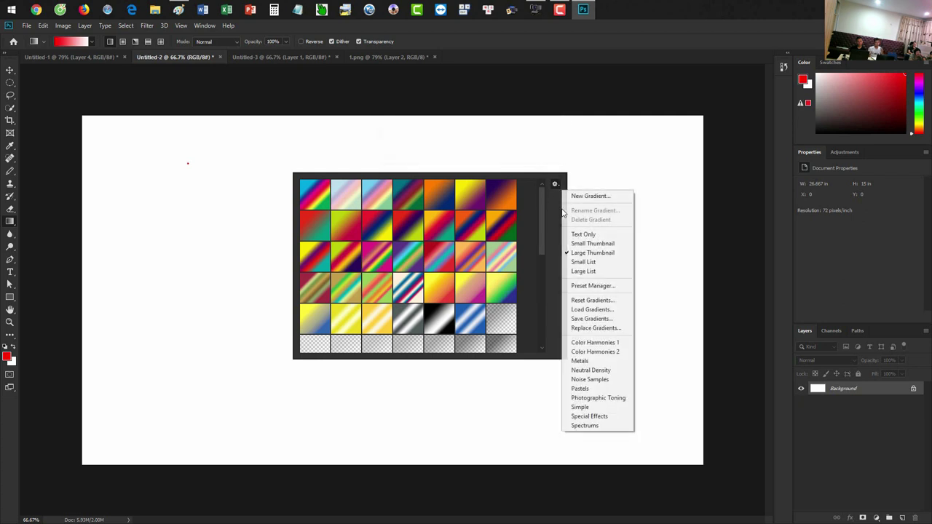
{"action": "left_click", "coordinate": [580, 388]}
{"action": "left_click", "coordinate": [516, 148]}
{"action": "mouse_move", "coordinate": [539, 200]}
{"action": "left_mouse_down"}
{"action": "mouse_move", "coordinate": [541, 308]}
{"action": "mouse_move", "coordinate": [541, 193]}
{"action": "left_mouse_up"}
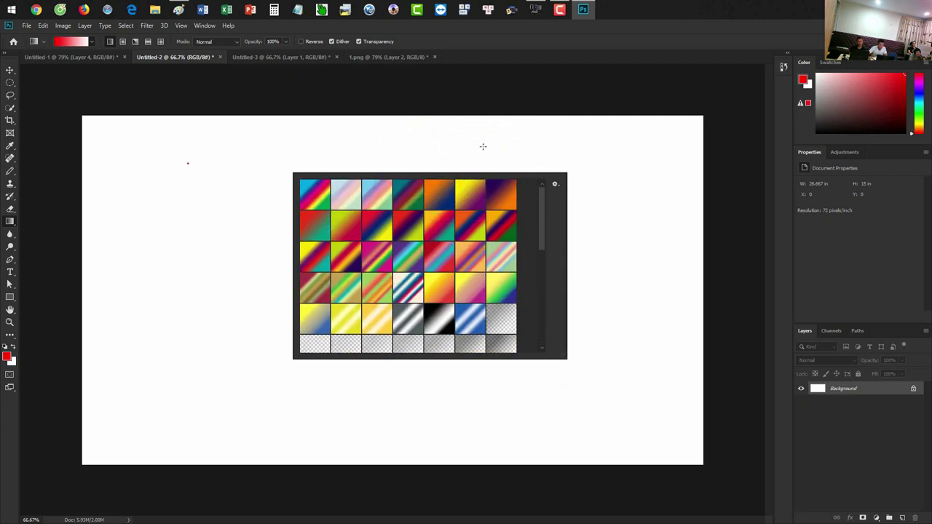
{"action": "left_click", "coordinate": [92, 42]}
{"action": "left_click", "coordinate": [92, 42]}
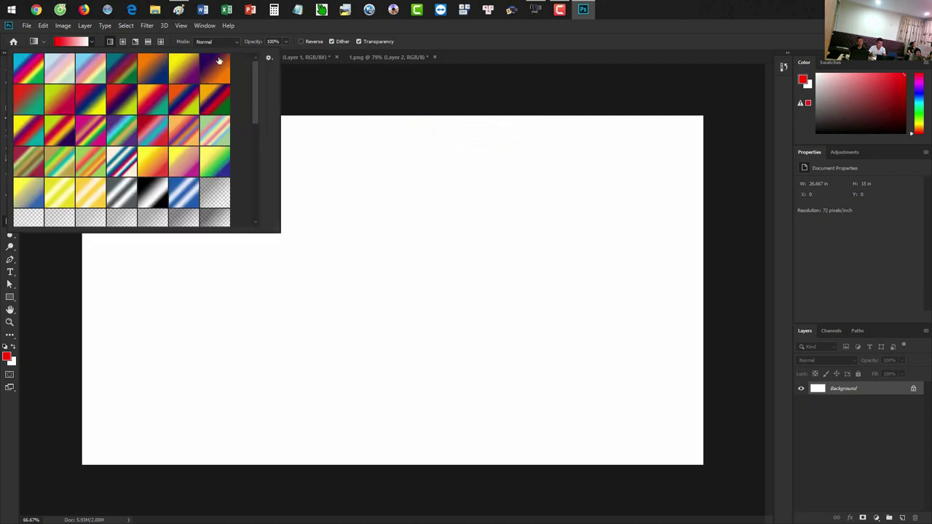
- Reset the gradient presets to the defaults via Reset Gradients and close the preset list
{"action": "left_click", "coordinate": [269, 56]}
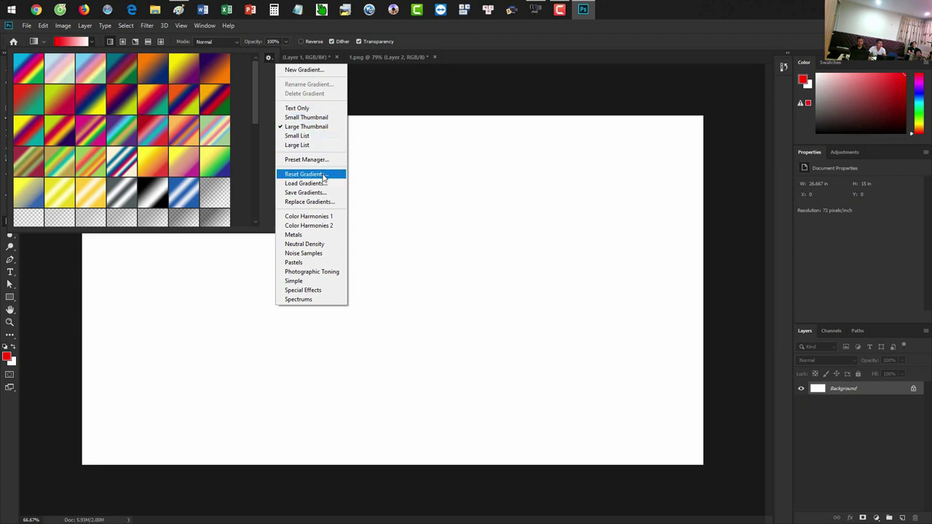
{"action": "left_click", "coordinate": [324, 175]}
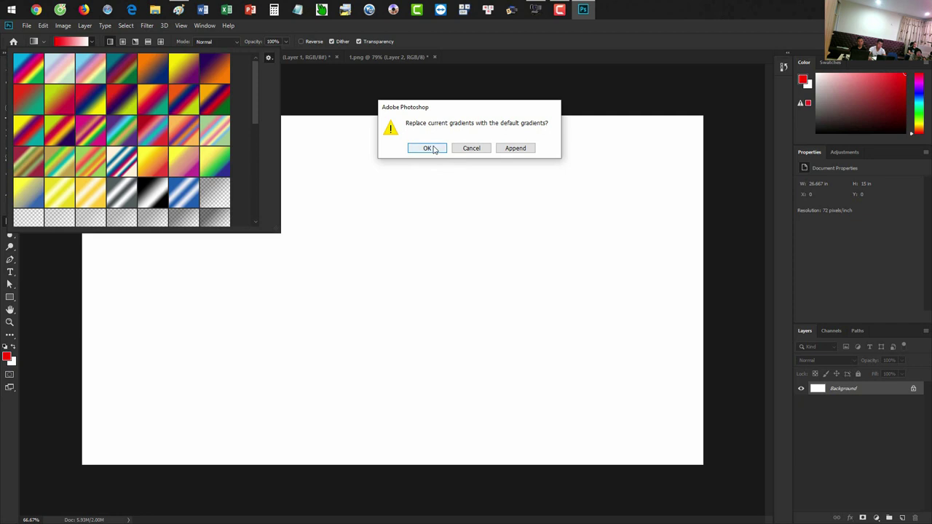
{"action": "left_click", "coordinate": [428, 149]}
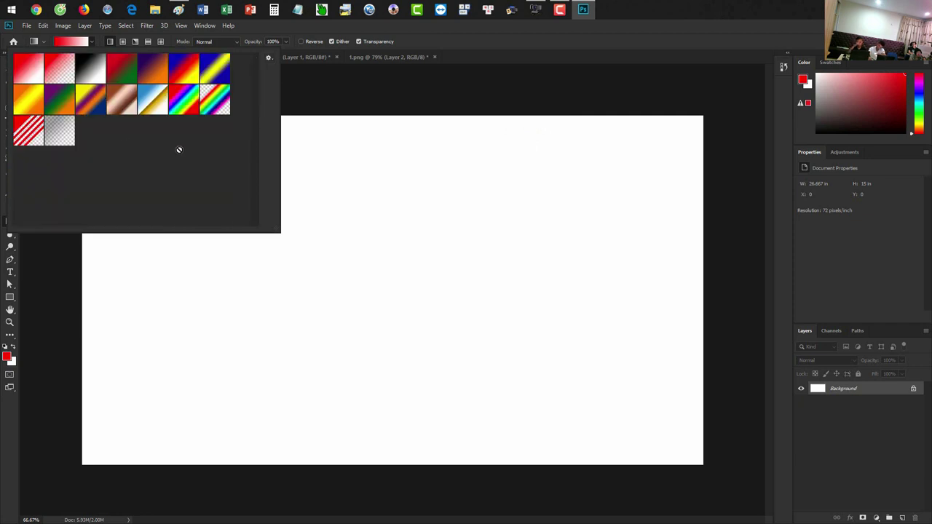
{"action": "left_click", "coordinate": [268, 57]}
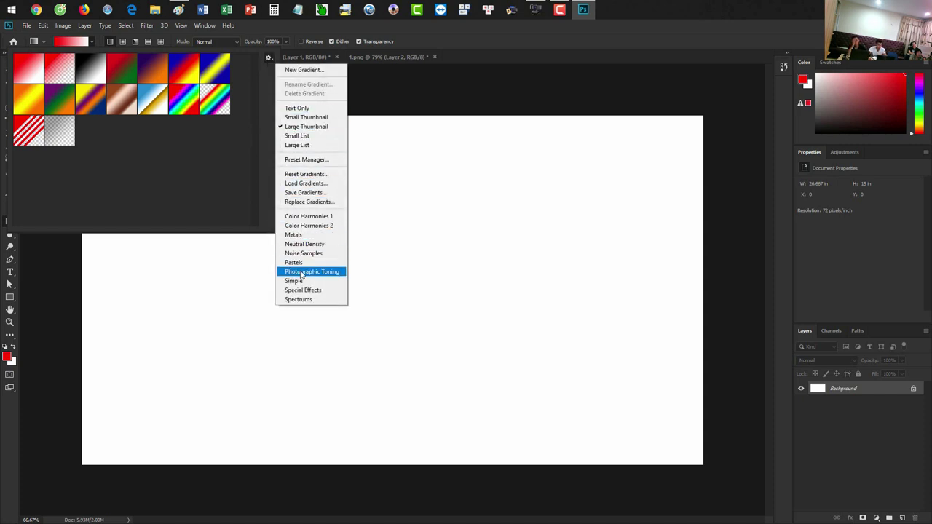
{"action": "left_click", "coordinate": [391, 33]}
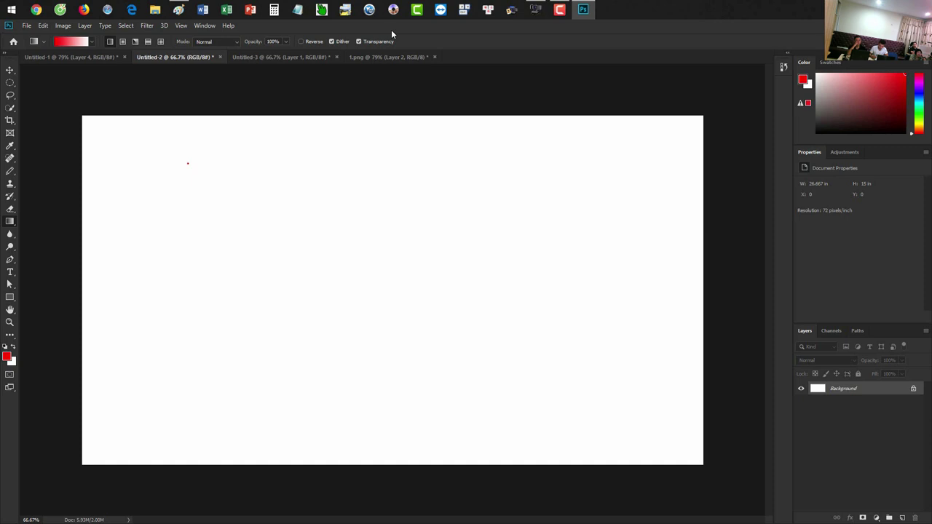
- Reopen the options-bar gradient picker to view the default gradient presets
{"action": "left_click", "coordinate": [92, 42]}
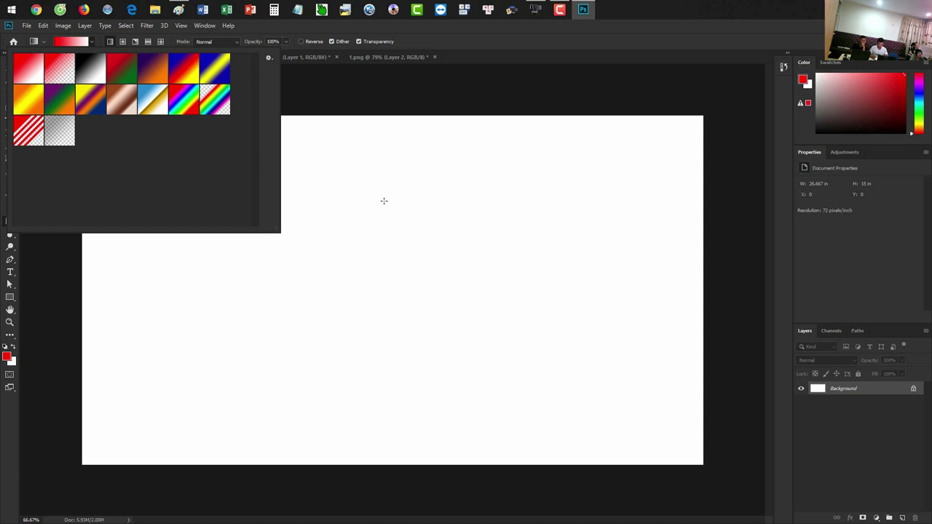
- Try several gradient presets, including red-to-transparent, transparent rainbow and blue-and-gold Chrome
{"action": "left_click", "coordinate": [440, 222]}
{"action": "left_click", "coordinate": [475, 223]}
{"action": "left_click", "coordinate": [522, 225]}
{"action": "left_click", "coordinate": [593, 226]}
{"action": "left_click", "coordinate": [591, 254]}
{"action": "left_click", "coordinate": [529, 251]}
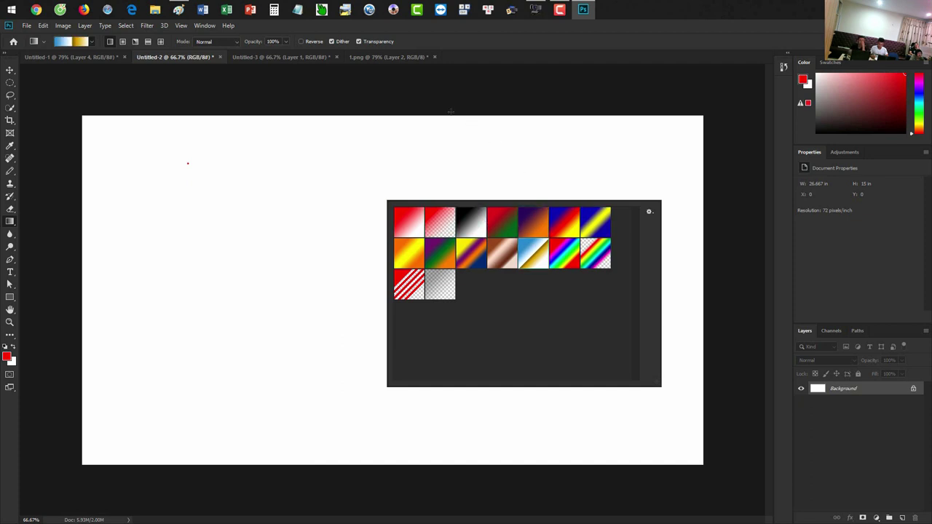
{"action": "left_click", "coordinate": [461, 41]}
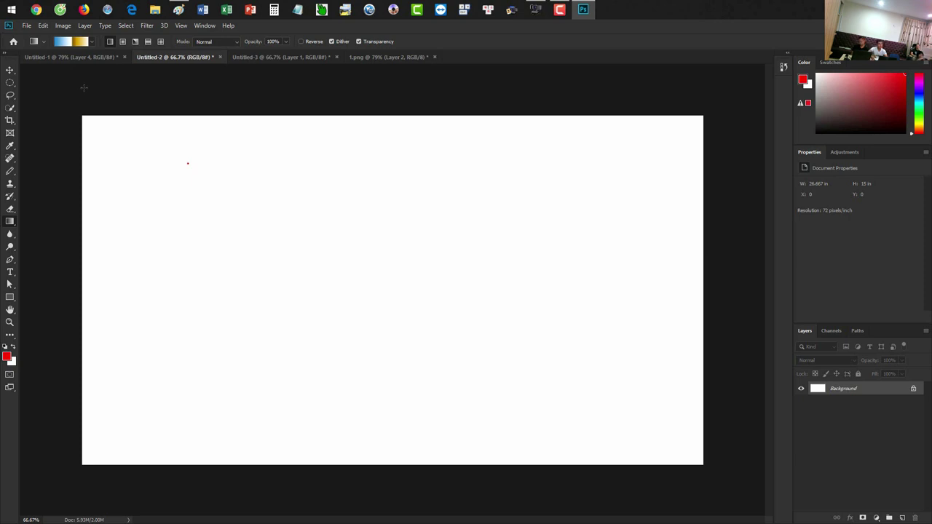
- Set Black, White as the gradient in the Gradient Editor, then start a 1920 × 1080 new document
{"action": "left_click", "coordinate": [72, 44]}
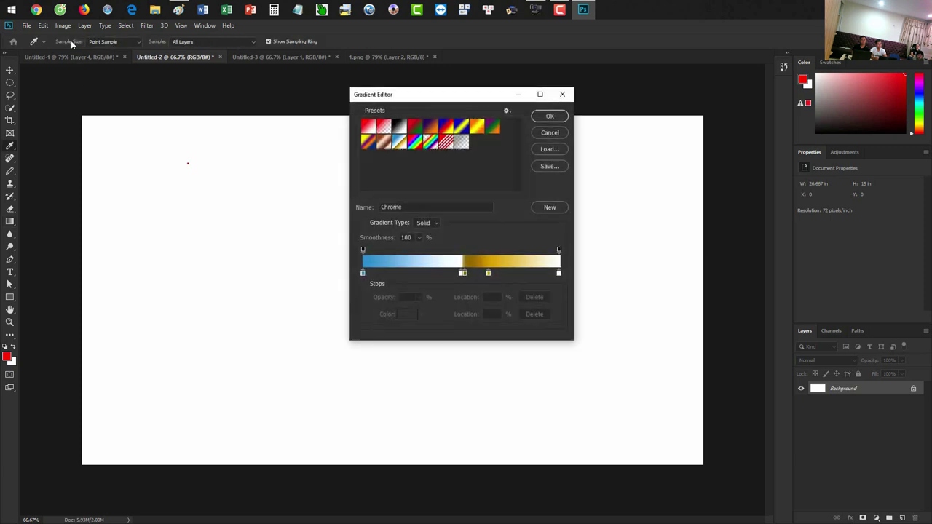
{"action": "left_click_drag", "start_coordinate": [393, 97], "coordinate": [305, 130]}
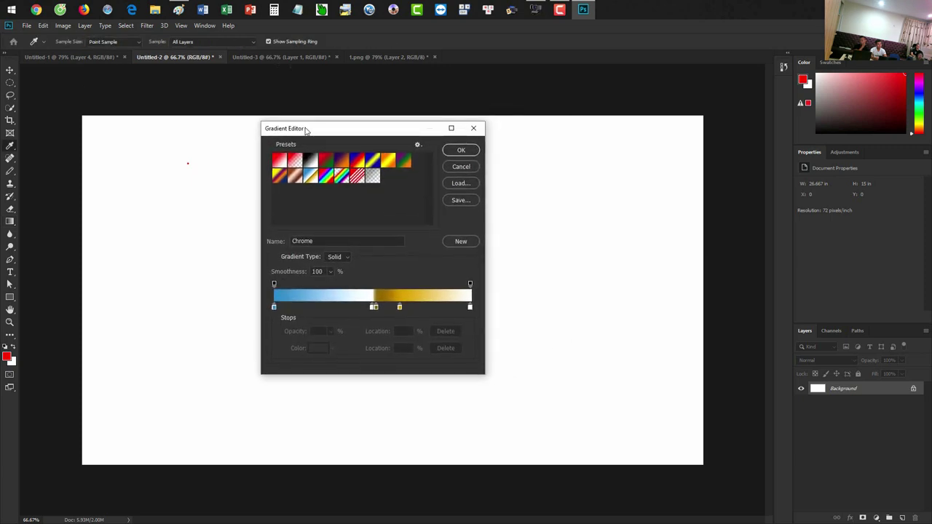
{"action": "left_click", "coordinate": [310, 161]}
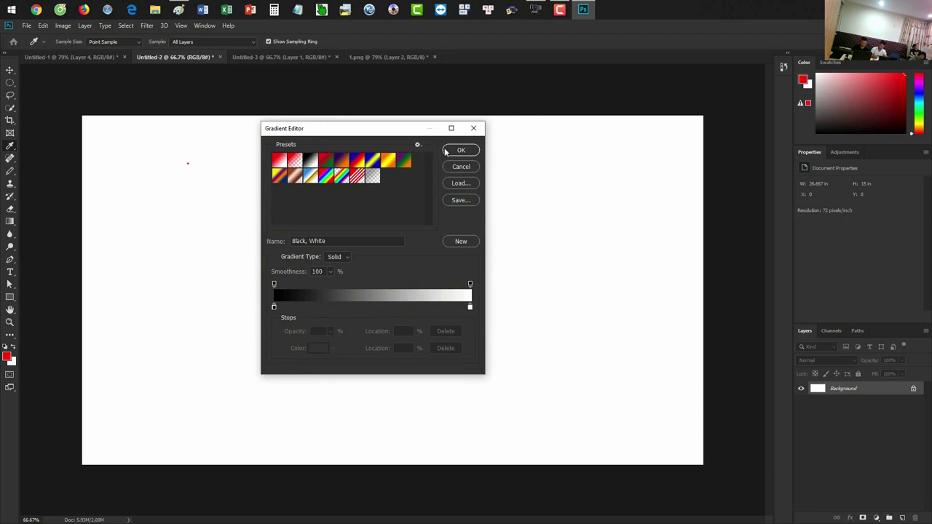
{"action": "left_click", "coordinate": [475, 153]}
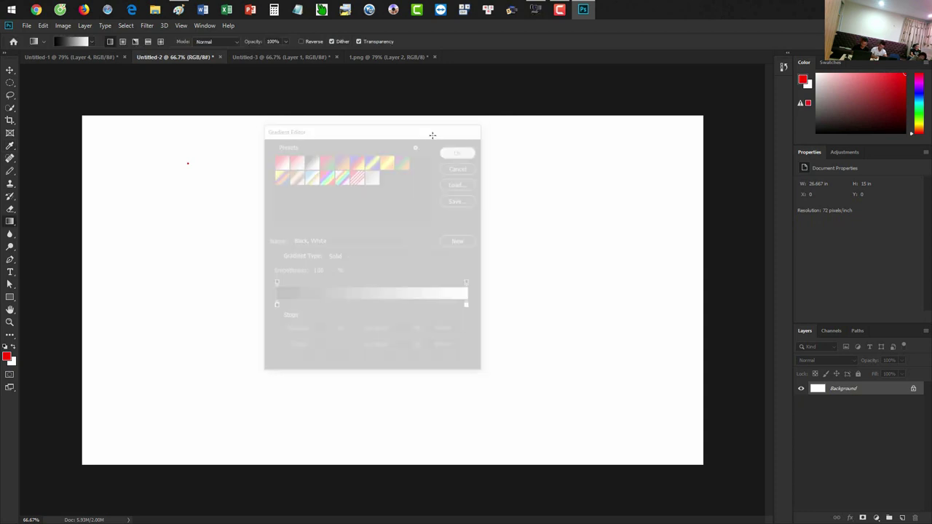
{"action": "key", "text": "ctrl+n"}
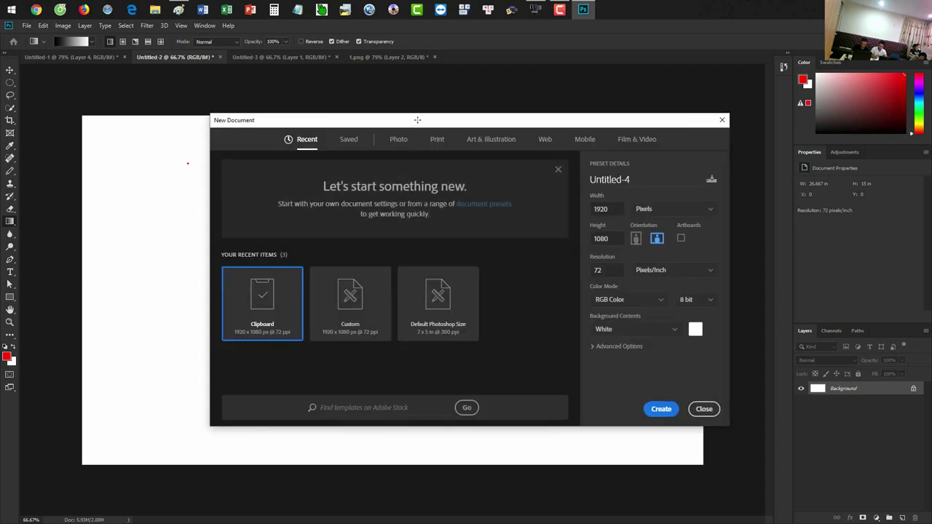
- Create the document, paste the Gradient Editor screenshot full-screen and zoomed, and underline Name in red
{"action": "key", "text": "Return"}
{"action": "key", "text": "ctrl+v"}
{"action": "key", "text": "f"}
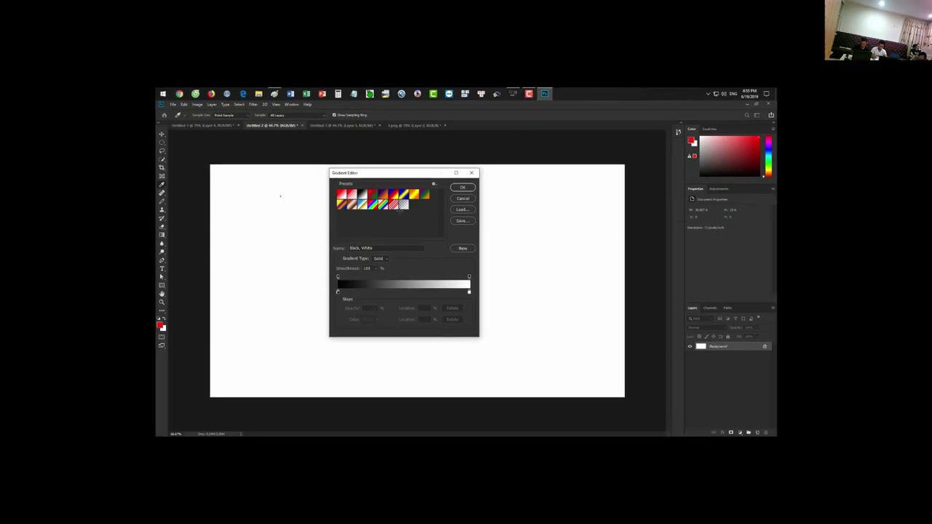
{"action": "key", "text": "ctrl+plus"}
{"action": "key", "text": "ctrl+plus"}
{"action": "scroll", "coordinate": [426, 239], "scroll_direction": "up", "scroll_amount": 2}
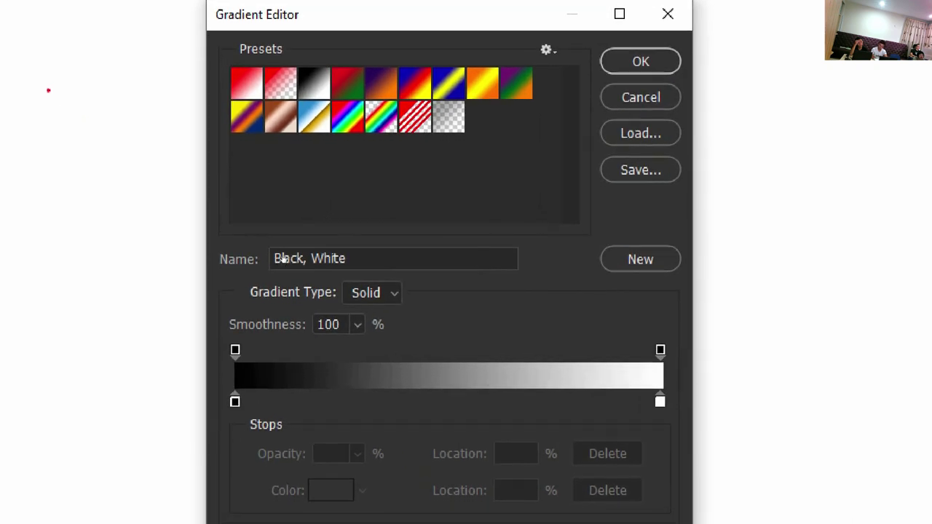
{"action": "left_click_drag", "start_coordinate": [210, 237], "coordinate": [245, 236]}
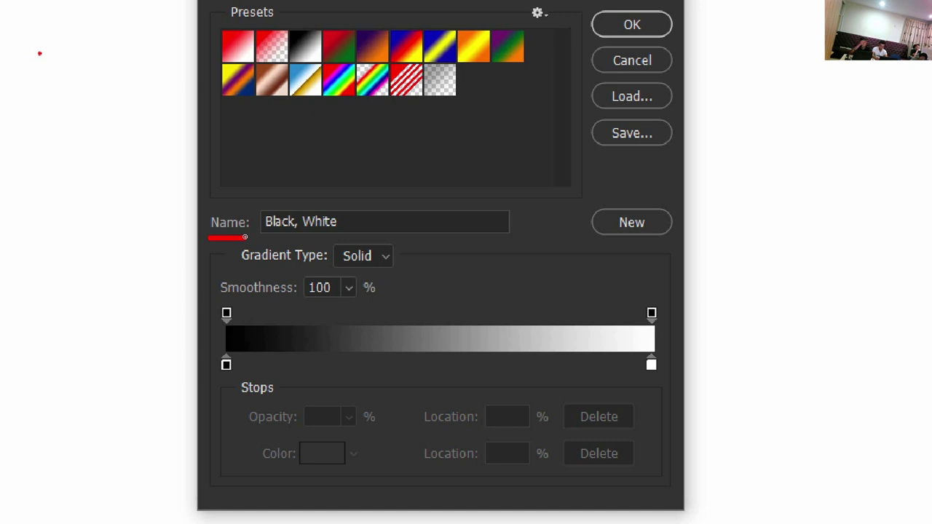
- Draw red arrows at Name and Gradient Type, underlining Gradient Type and Smoothness
{"action": "mouse_move", "coordinate": [405, 187]}
{"action": "left_mouse_down"}
{"action": "mouse_move", "coordinate": [349, 209]}
{"action": "mouse_move", "coordinate": [367, 217]}
{"action": "left_mouse_up"}
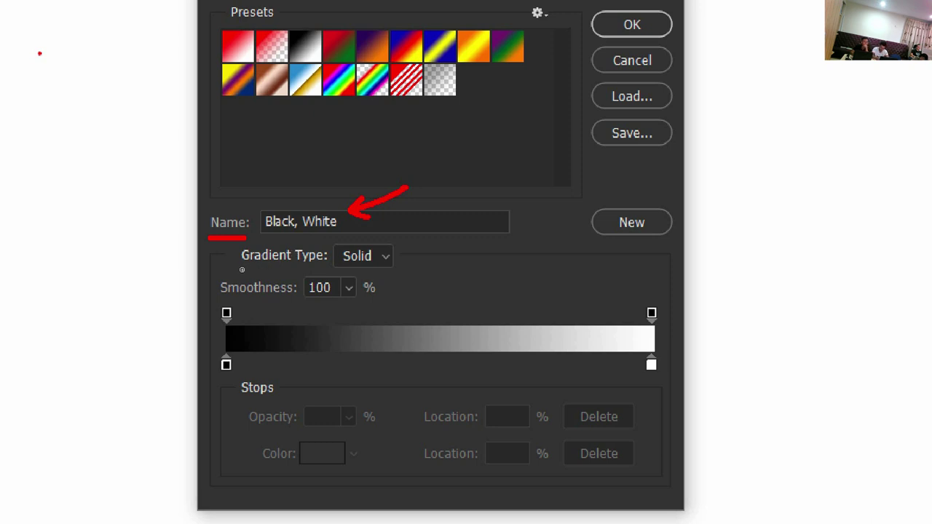
{"action": "left_click_drag", "start_coordinate": [242, 270], "coordinate": [339, 272]}
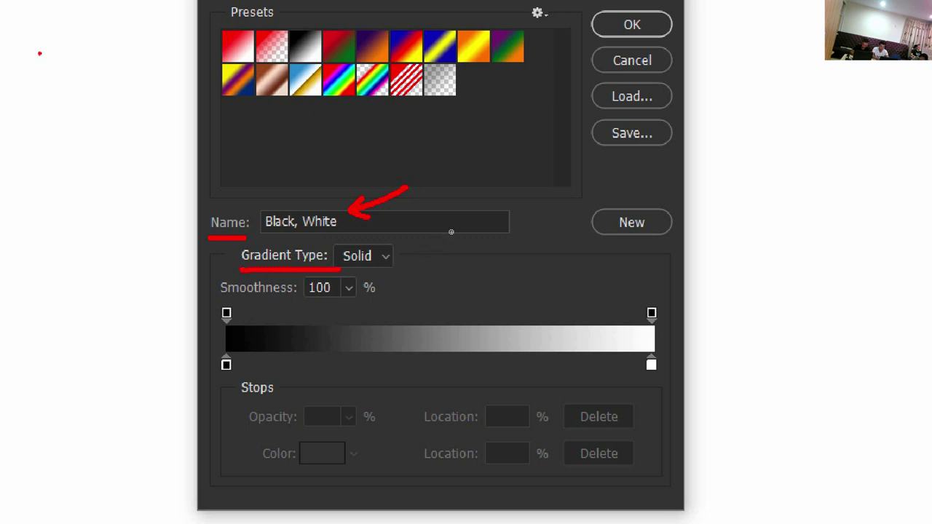
{"action": "mouse_move", "coordinate": [452, 231]}
{"action": "left_mouse_down"}
{"action": "mouse_move", "coordinate": [399, 249]}
{"action": "mouse_move", "coordinate": [415, 258]}
{"action": "left_mouse_up"}
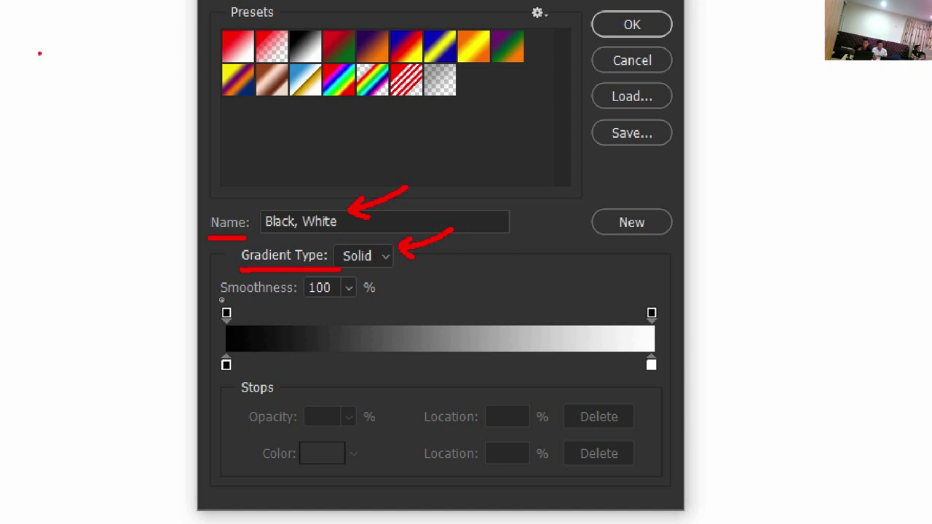
{"action": "left_click_drag", "start_coordinate": [222, 300], "coordinate": [369, 300]}
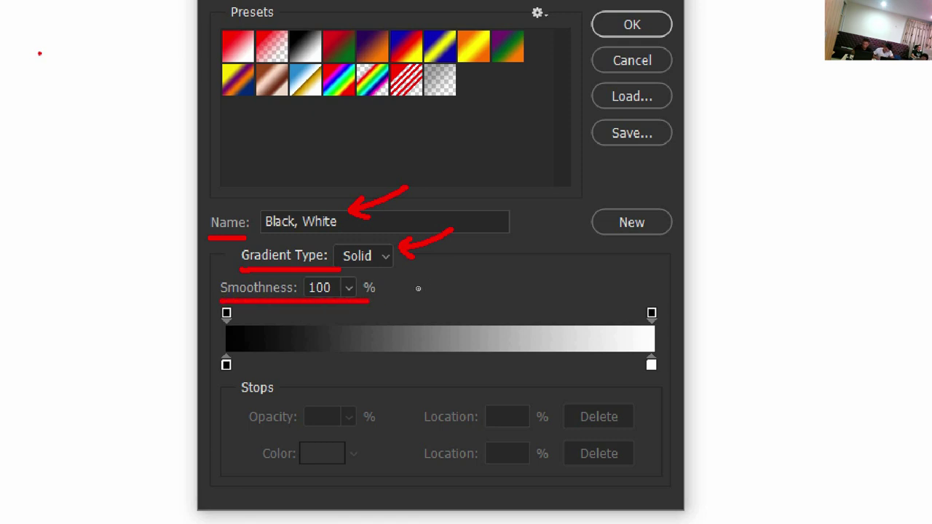
- Draw a red arrow at Smoothness 100% and marquee-select the gradient bar's top stop row
{"action": "mouse_move", "coordinate": [427, 275]}
{"action": "left_mouse_down"}
{"action": "mouse_move", "coordinate": [439, 269]}
{"action": "mouse_move", "coordinate": [389, 283]}
{"action": "mouse_move", "coordinate": [400, 290]}
{"action": "left_mouse_up"}
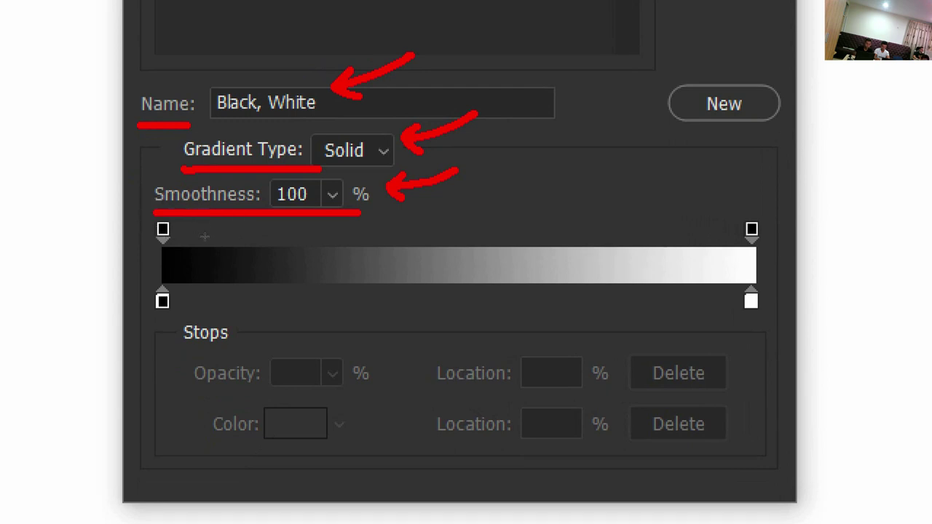
{"action": "left_click_drag", "start_coordinate": [148, 217], "coordinate": [769, 264]}
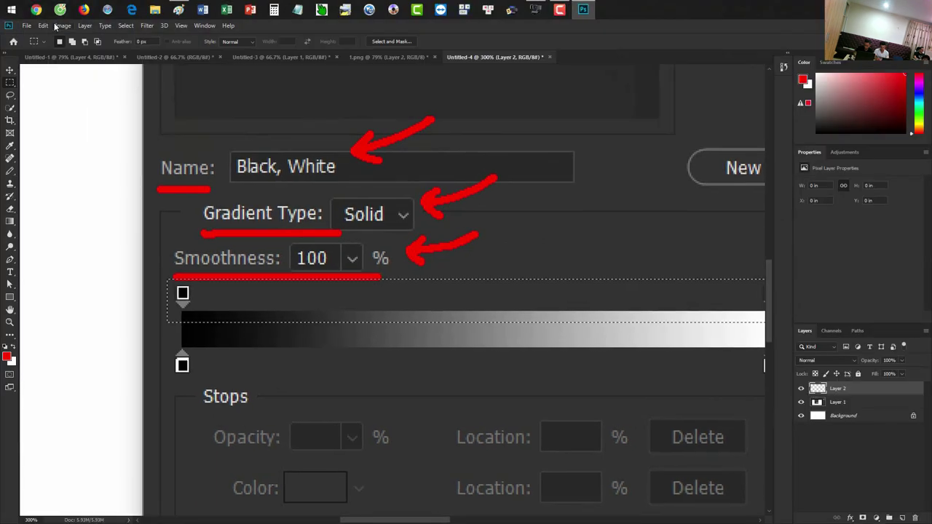
- Stroke the selection with a thin red outline and deselect, boxing the top stop row
{"action": "left_click", "coordinate": [43, 25]}
{"action": "left_click", "coordinate": [54, 186]}
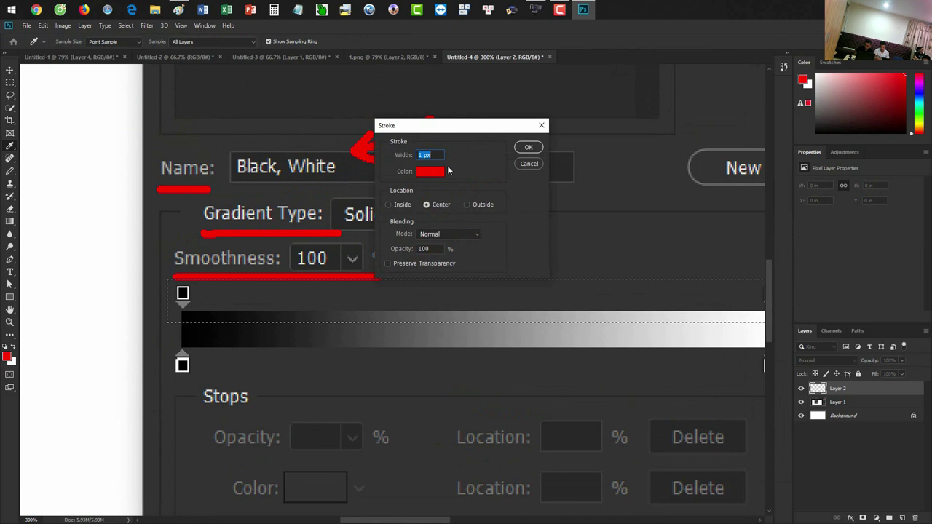
{"action": "left_click", "coordinate": [523, 148]}
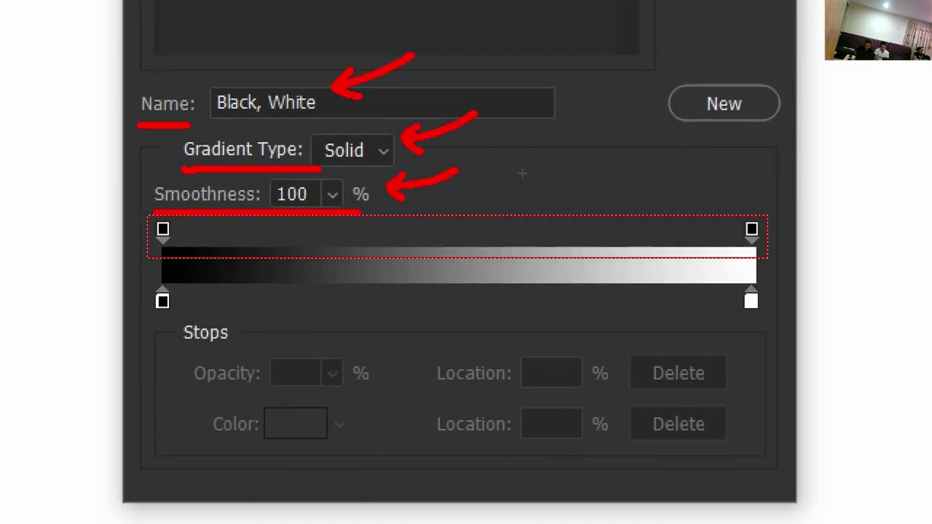
{"action": "key", "text": "ctrl+d"}
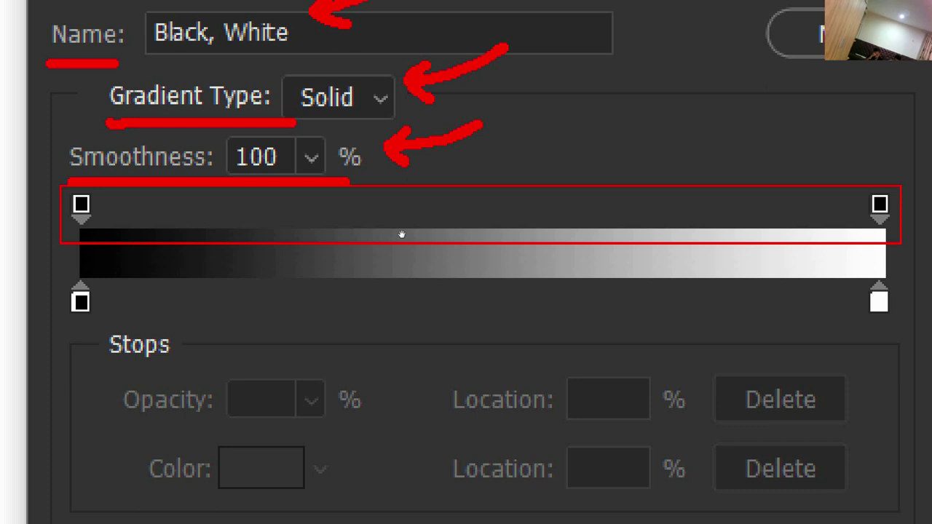
- Move the red box onto the colour stops, circle the opacity stop and link it to an underlined Opacity
{"action": "left_click_drag", "start_coordinate": [422, 247], "coordinate": [418, 329]}
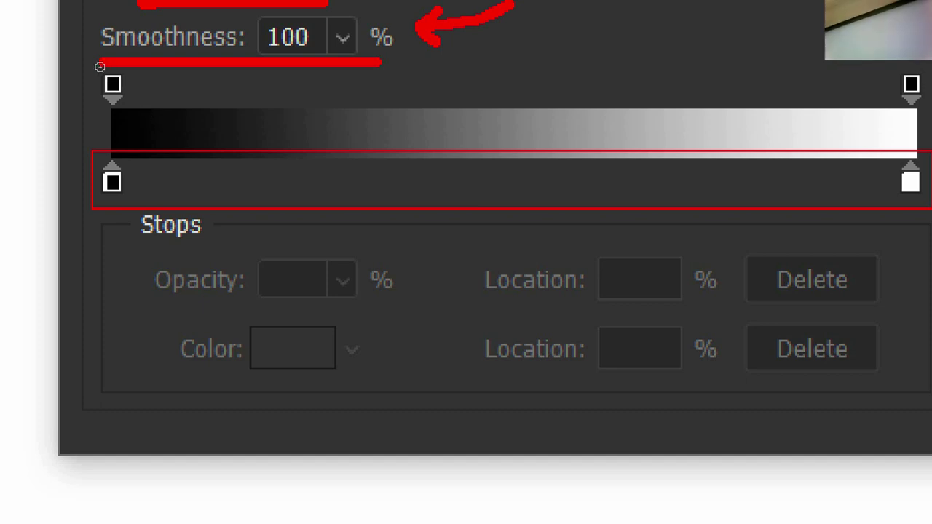
{"action": "mouse_move", "coordinate": [87, 68]}
{"action": "left_mouse_down"}
{"action": "mouse_move", "coordinate": [136, 105]}
{"action": "mouse_move", "coordinate": [132, 67]}
{"action": "left_mouse_up"}
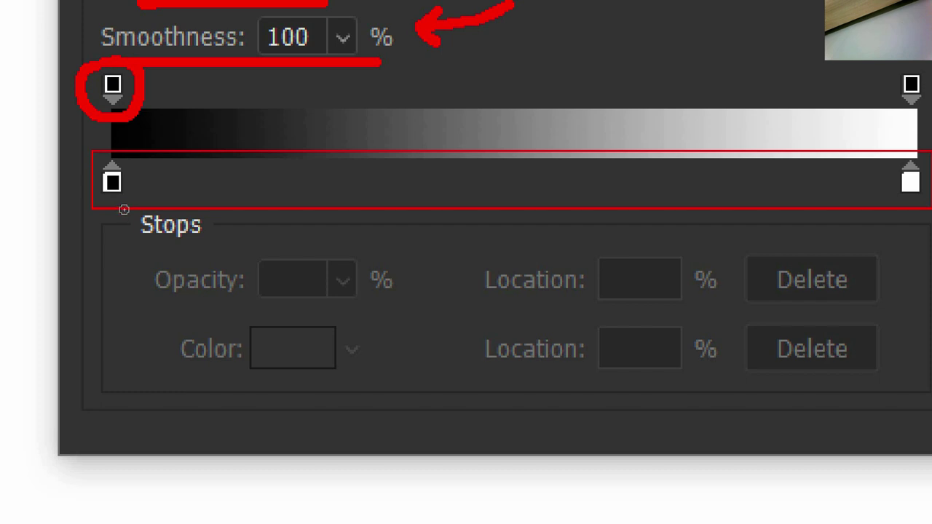
{"action": "left_click_drag", "start_coordinate": [129, 115], "coordinate": [126, 318]}
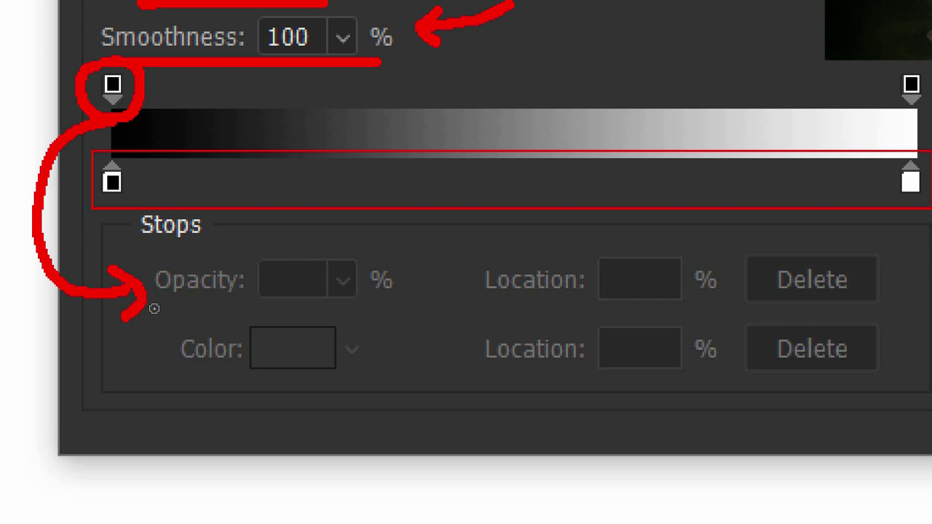
{"action": "left_click_drag", "start_coordinate": [157, 309], "coordinate": [251, 309]}
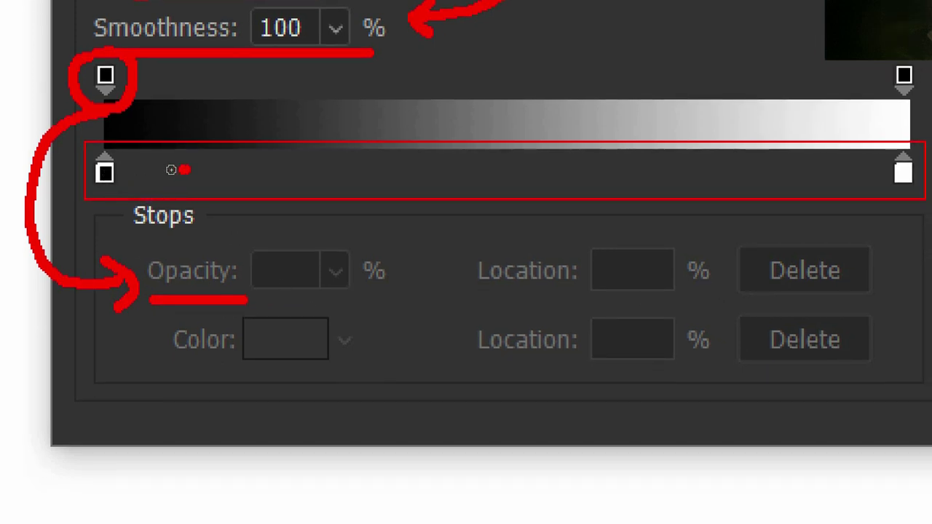
- Add red arrows to the bottom-left stop and Color, underline Location, and mark an X above the bar
{"action": "mouse_move", "coordinate": [188, 169]}
{"action": "left_mouse_down"}
{"action": "mouse_move", "coordinate": [115, 166]}
{"action": "mouse_move", "coordinate": [136, 179]}
{"action": "left_mouse_up"}
{"action": "mouse_move", "coordinate": [86, 338]}
{"action": "left_mouse_down"}
{"action": "mouse_move", "coordinate": [150, 333]}
{"action": "mouse_move", "coordinate": [147, 370]}
{"action": "left_mouse_up"}
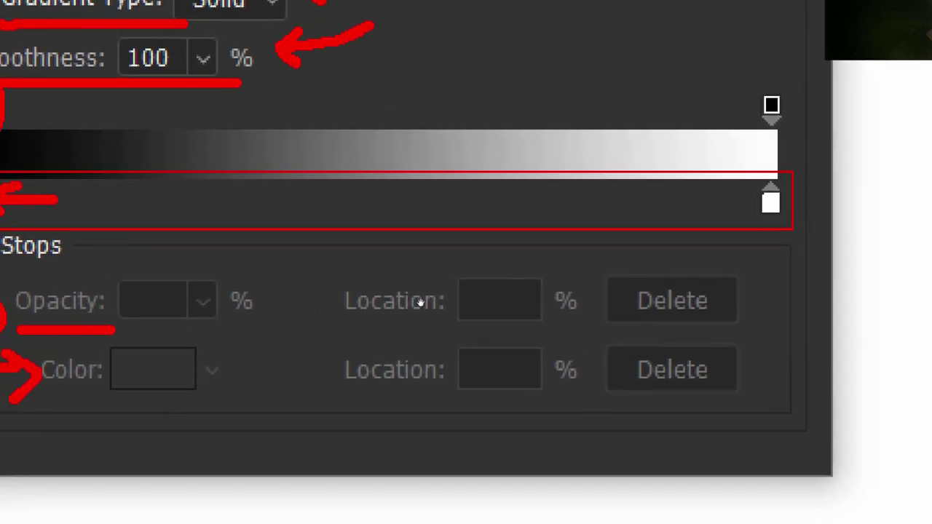
{"action": "left_click_drag", "start_coordinate": [421, 320], "coordinate": [532, 321]}
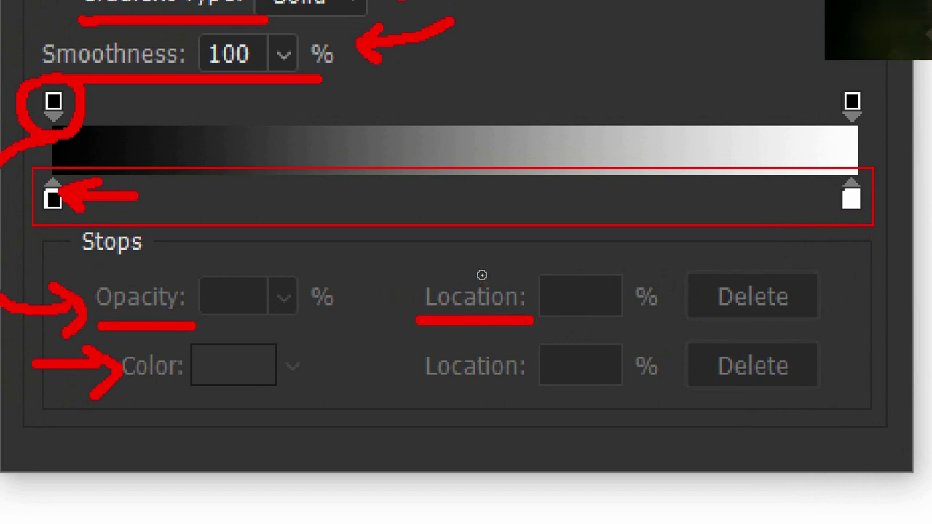
{"action": "mouse_move", "coordinate": [482, 274]}
{"action": "left_mouse_down"}
{"action": "mouse_move", "coordinate": [478, 248]}
{"action": "mouse_move", "coordinate": [405, 216]}
{"action": "mouse_move", "coordinate": [254, 240]}
{"action": "mouse_move", "coordinate": [226, 254]}
{"action": "mouse_move", "coordinate": [233, 262]}
{"action": "mouse_move", "coordinate": [265, 268]}
{"action": "mouse_move", "coordinate": [243, 195]}
{"action": "mouse_move", "coordinate": [193, 121]}
{"action": "mouse_move", "coordinate": [108, 106]}
{"action": "mouse_move", "coordinate": [124, 130]}
{"action": "left_mouse_up"}
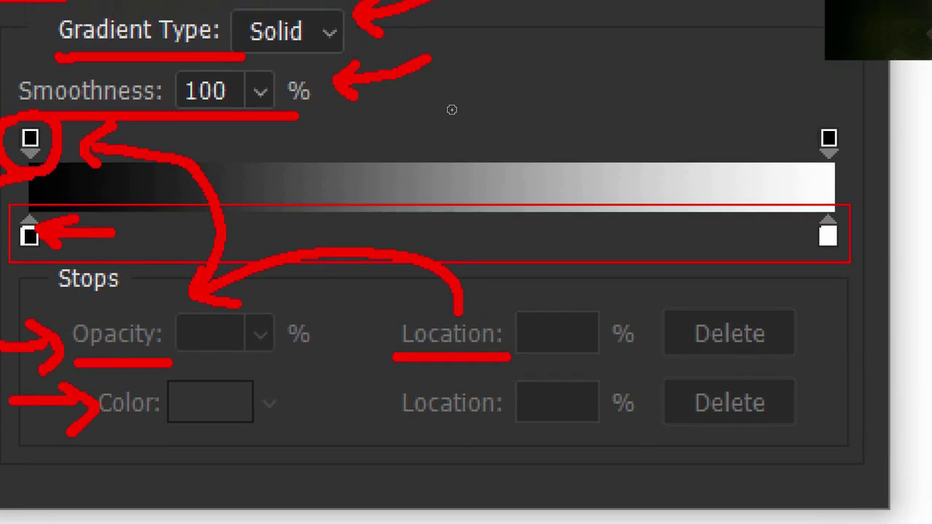
{"action": "mouse_move", "coordinate": [415, 107]}
{"action": "left_mouse_down"}
{"action": "mouse_move", "coordinate": [428, 135]}
{"action": "mouse_move", "coordinate": [403, 132]}
{"action": "mouse_move", "coordinate": [418, 148]}
{"action": "mouse_move", "coordinate": [418, 195]}
{"action": "left_mouse_up"}
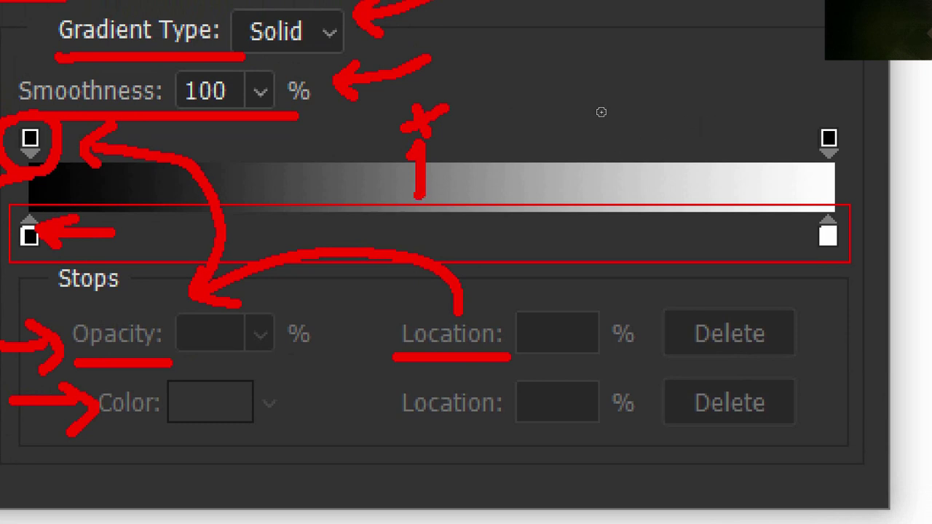
- Draw red pencil marks X 1, X 2 and 'a' above the gradient bar, with lines and arrows to the top stops
{"action": "mouse_move", "coordinate": [466, 115]}
{"action": "left_mouse_down"}
{"action": "mouse_move", "coordinate": [725, 74]}
{"action": "mouse_move", "coordinate": [695, 97]}
{"action": "mouse_move", "coordinate": [710, 151]}
{"action": "mouse_move", "coordinate": [750, 164]}
{"action": "left_mouse_up"}
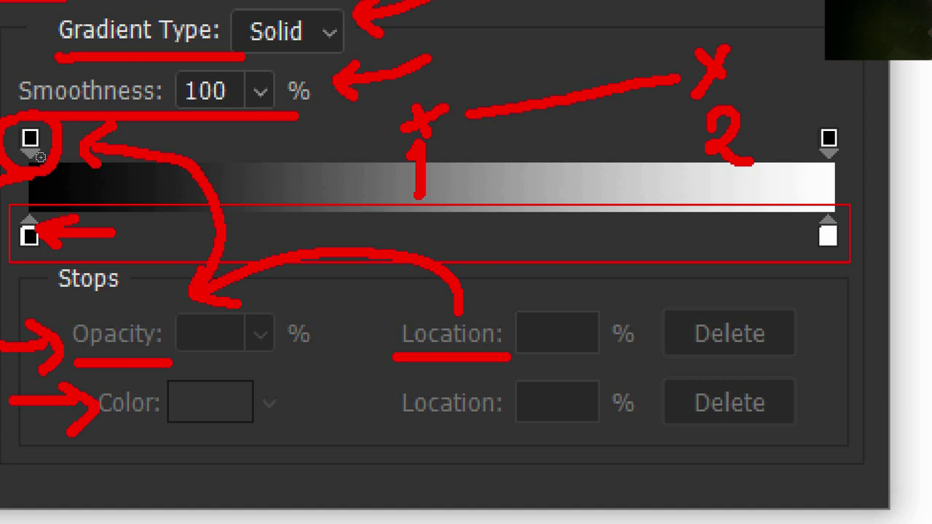
{"action": "mouse_move", "coordinate": [36, 145]}
{"action": "left_mouse_down"}
{"action": "mouse_move", "coordinate": [248, 64]}
{"action": "mouse_move", "coordinate": [468, 98]}
{"action": "mouse_move", "coordinate": [468, 87]}
{"action": "mouse_move", "coordinate": [450, 131]}
{"action": "left_mouse_up"}
{"action": "mouse_move", "coordinate": [829, 138]}
{"action": "left_mouse_down"}
{"action": "mouse_move", "coordinate": [832, 83]}
{"action": "mouse_move", "coordinate": [745, 63]}
{"action": "mouse_move", "coordinate": [725, 73]}
{"action": "mouse_move", "coordinate": [774, 86]}
{"action": "left_mouse_up"}
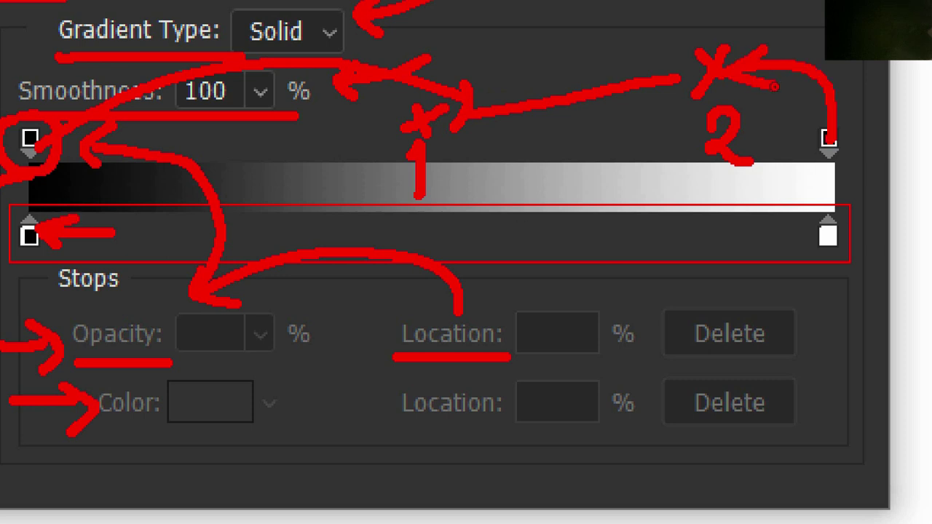
{"action": "left_click_drag", "start_coordinate": [591, 141], "coordinate": [663, 149]}
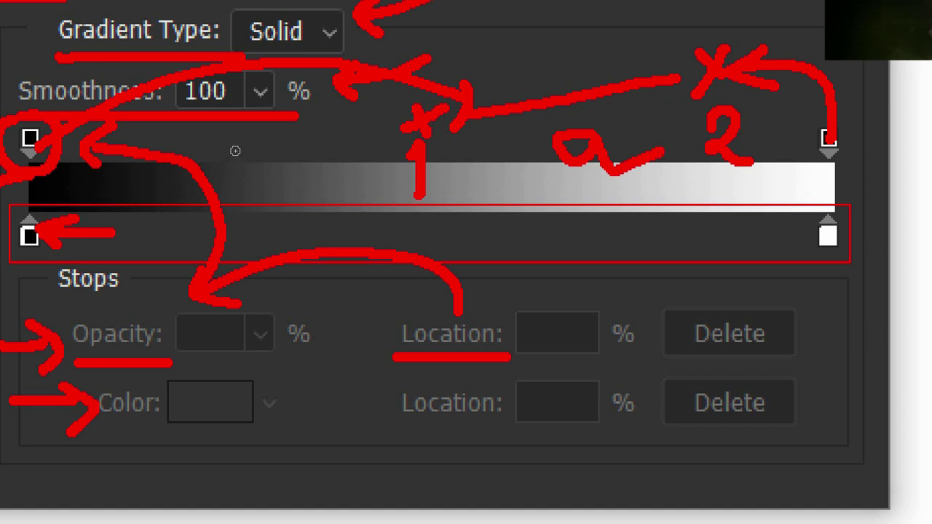
{"action": "left_click_drag", "start_coordinate": [246, 150], "coordinate": [562, 91]}
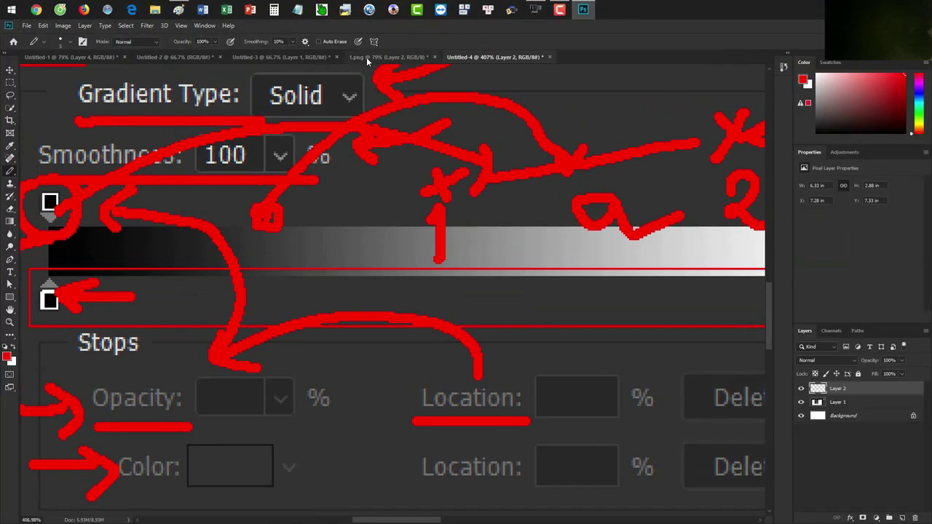
{"action": "left_click", "coordinate": [367, 57]}
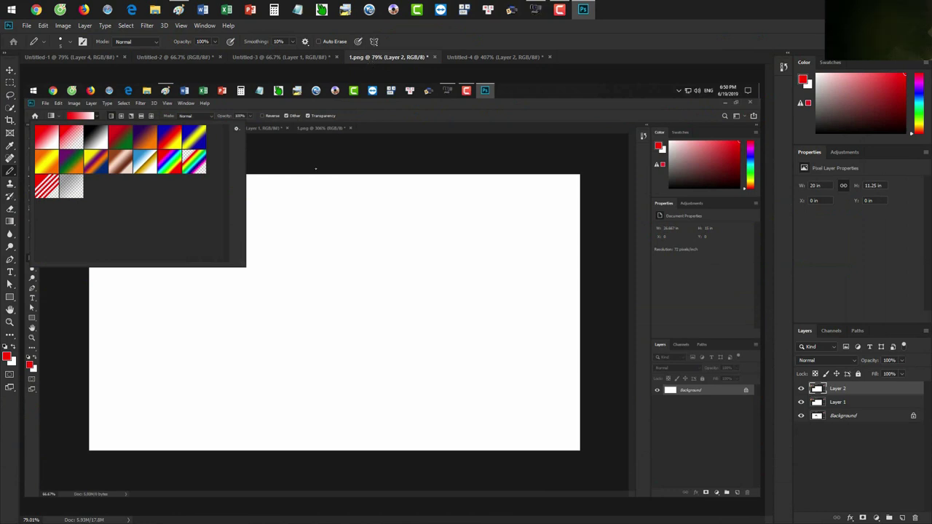
- Create a new blank document and bring up the Gradient Editor with the Gradient tool
{"action": "key", "text": "ctrl+n"}
{"action": "key", "text": "Return"}
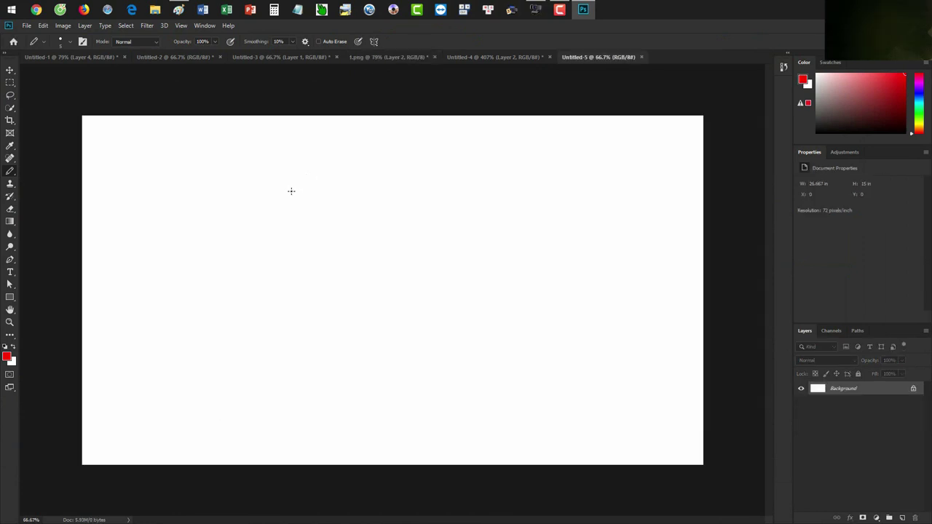
{"action": "key", "text": "g"}
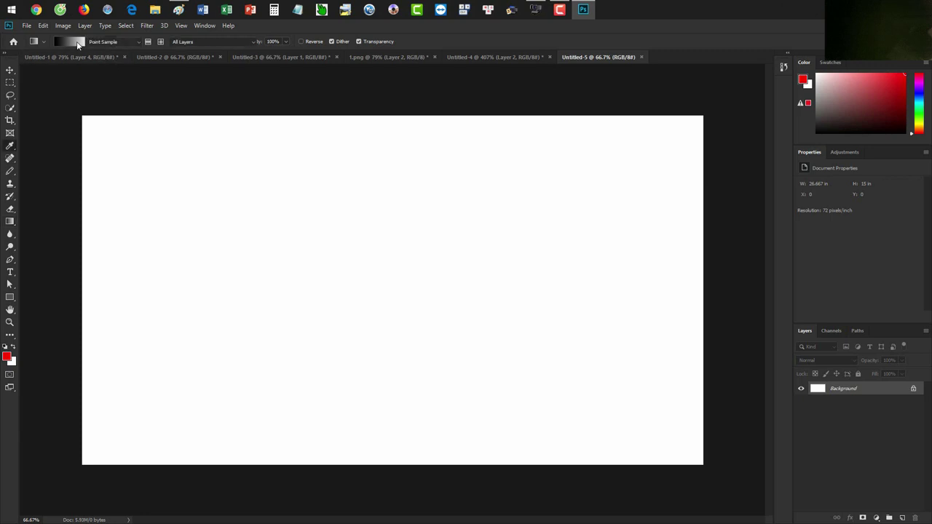
{"action": "left_click", "coordinate": [73, 41]}
{"action": "left_click_drag", "start_coordinate": [345, 129], "coordinate": [372, 135]}
- Name the gradient 'Thangdesign' and keep its type as Solid
{"action": "left_click", "coordinate": [367, 241]}
{"action": "type", "text": "Thangdesign"}
{"action": "left_click", "coordinate": [363, 256]}
{"action": "left_click", "coordinate": [364, 267]}
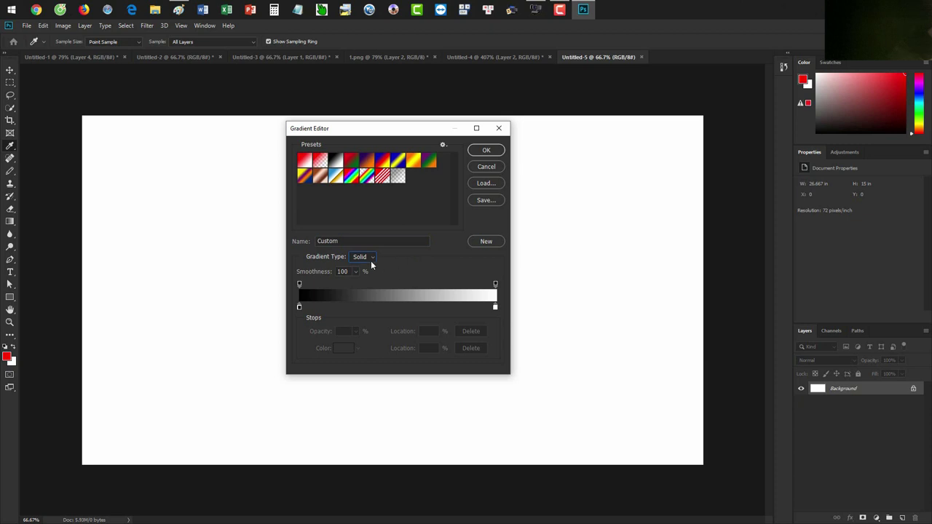
{"action": "left_click_drag", "start_coordinate": [431, 130], "coordinate": [457, 120]}
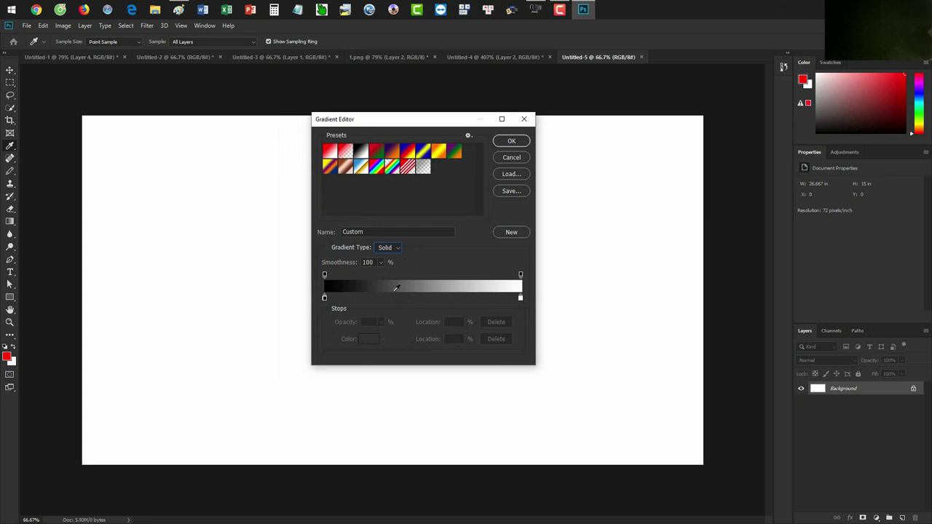
- Add trial colour stops at 30% and 74%, then drag them off to restore black-to-white
{"action": "left_click", "coordinate": [384, 298]}
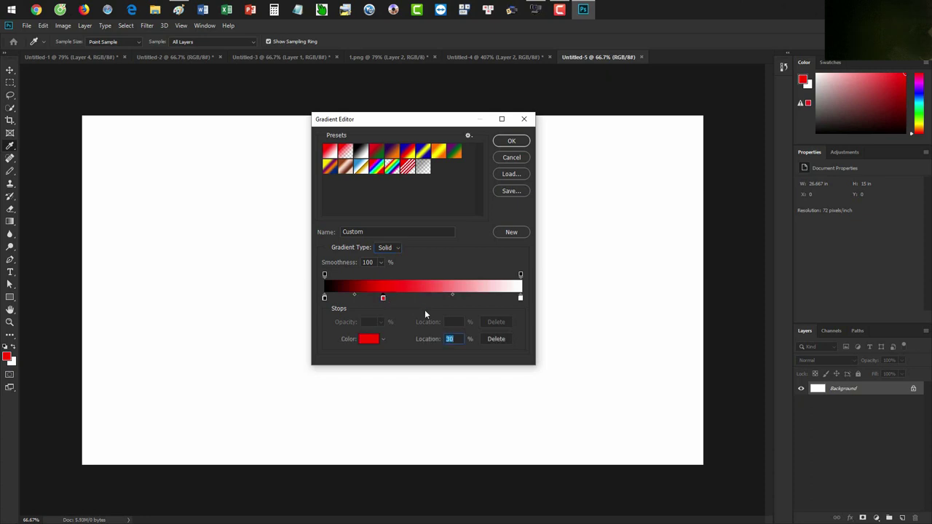
{"action": "left_click", "coordinate": [442, 298]}
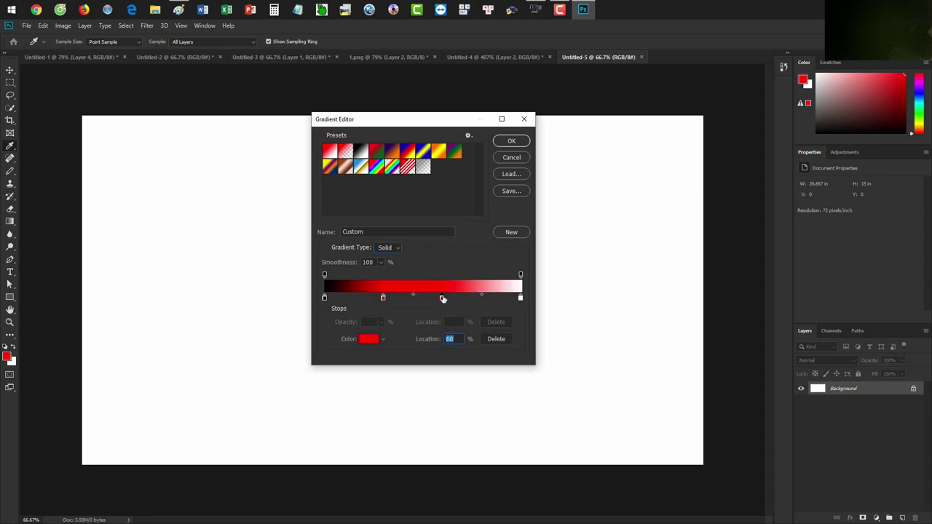
{"action": "left_click", "coordinate": [470, 297]}
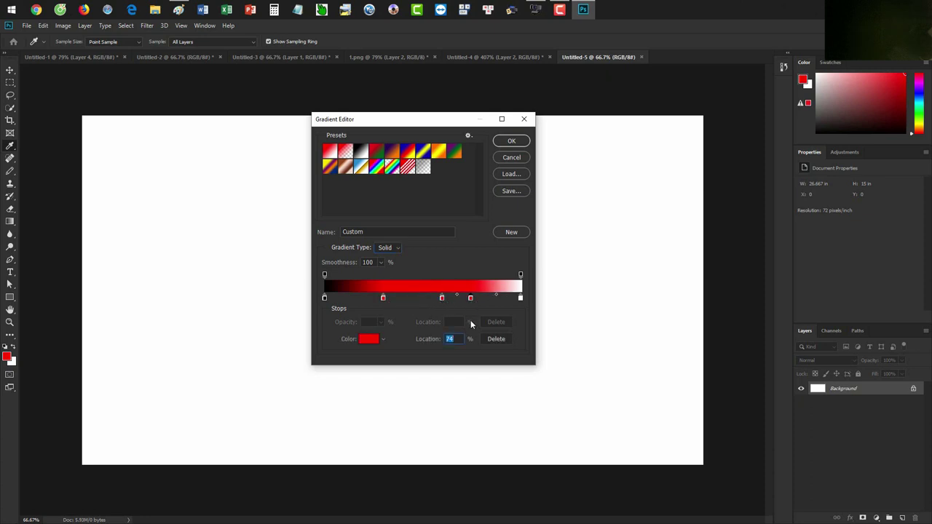
{"action": "mouse_move", "coordinate": [470, 297]}
{"action": "left_mouse_down"}
{"action": "mouse_move", "coordinate": [471, 321]}
{"action": "mouse_move", "coordinate": [439, 316]}
{"action": "left_mouse_up"}
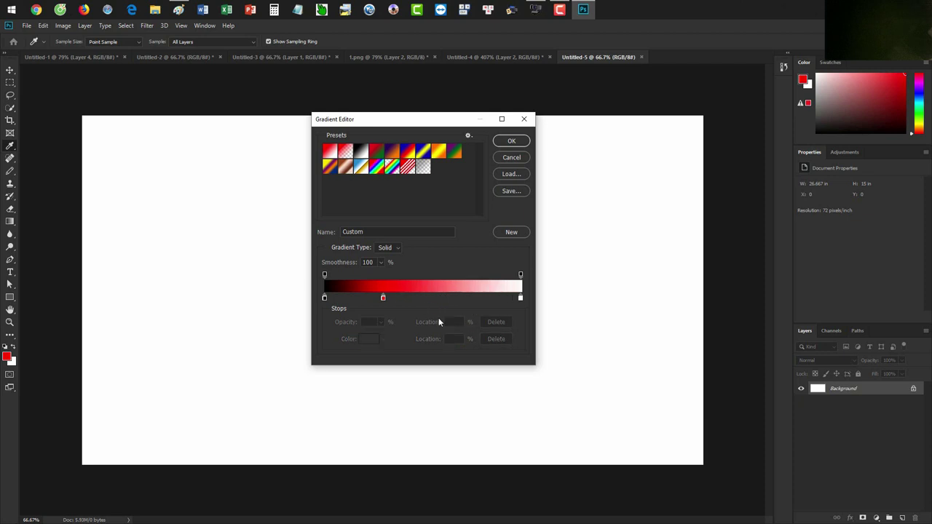
{"action": "left_click_drag", "start_coordinate": [384, 297], "coordinate": [381, 323]}
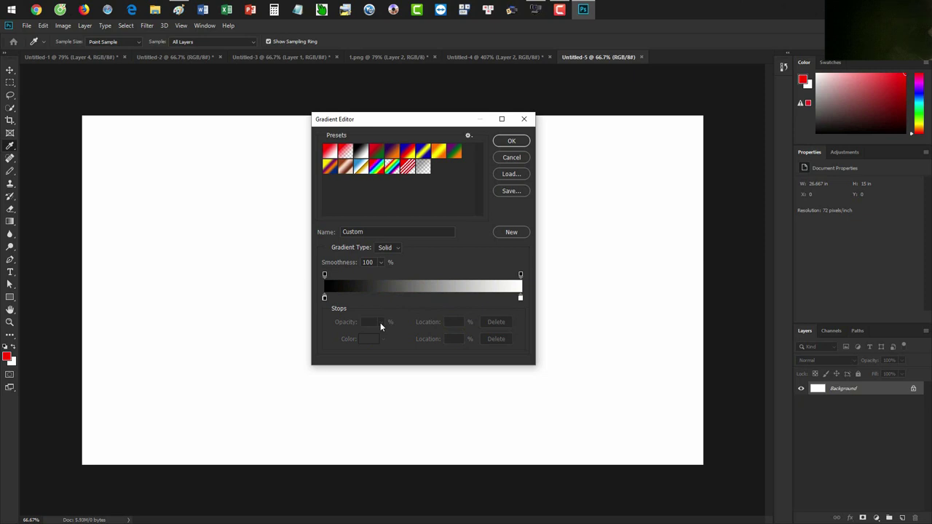
{"action": "left_click", "coordinate": [324, 299]}
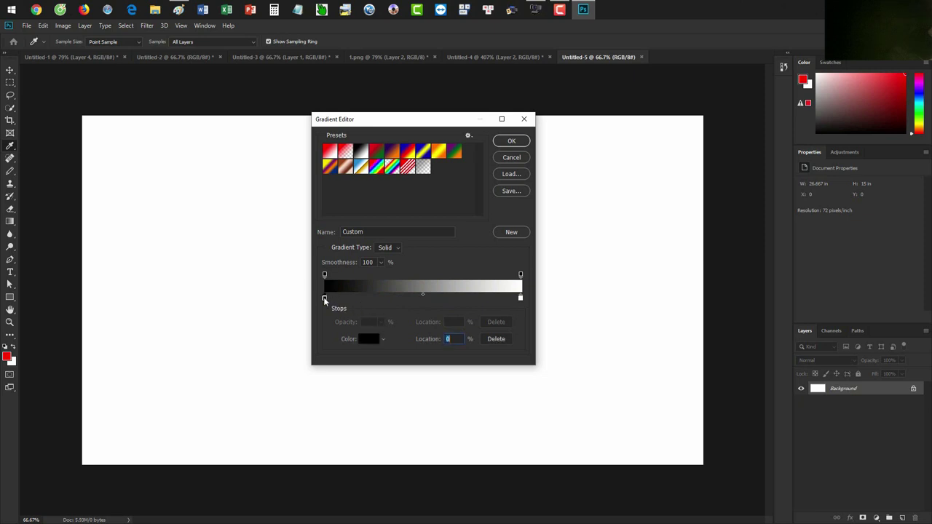
- Open the starting stop's colour picker and cancel it, leaving the stop black
{"action": "left_click", "coordinate": [367, 339]}
{"action": "key", "text": "Escape"}
{"action": "double_click", "coordinate": [324, 299]}
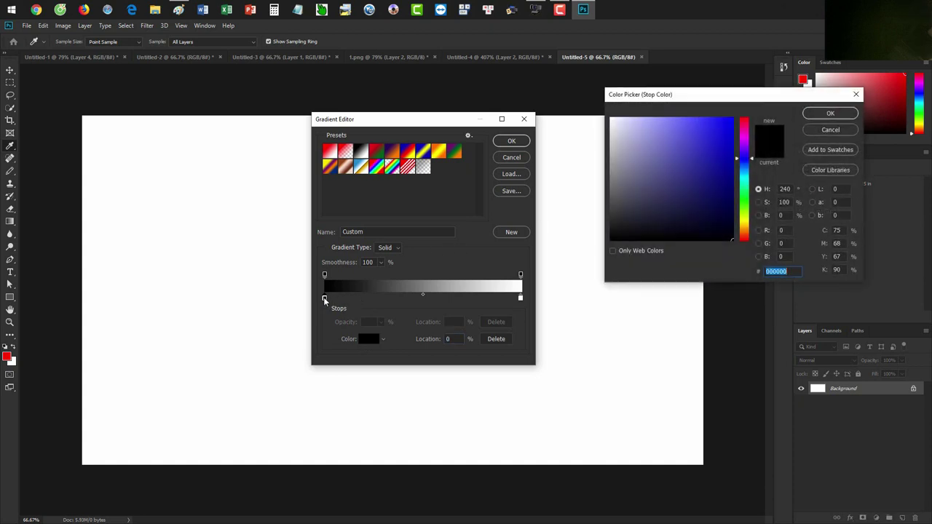
{"action": "left_click", "coordinate": [807, 130]}
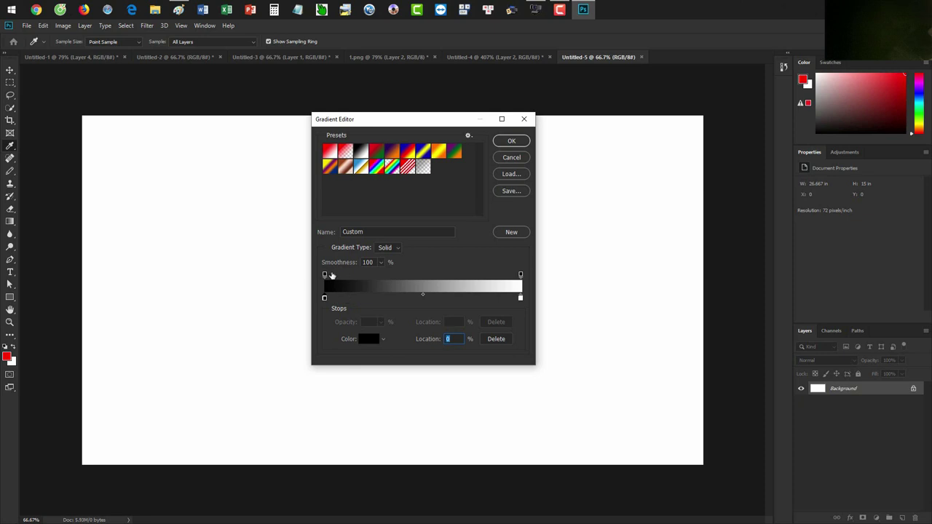
{"action": "left_click", "coordinate": [324, 274]}
- Add a black stop at 41% and set the starting stop to red (ff0000)
{"action": "left_click", "coordinate": [404, 298]}
{"action": "double_click", "coordinate": [325, 298]}
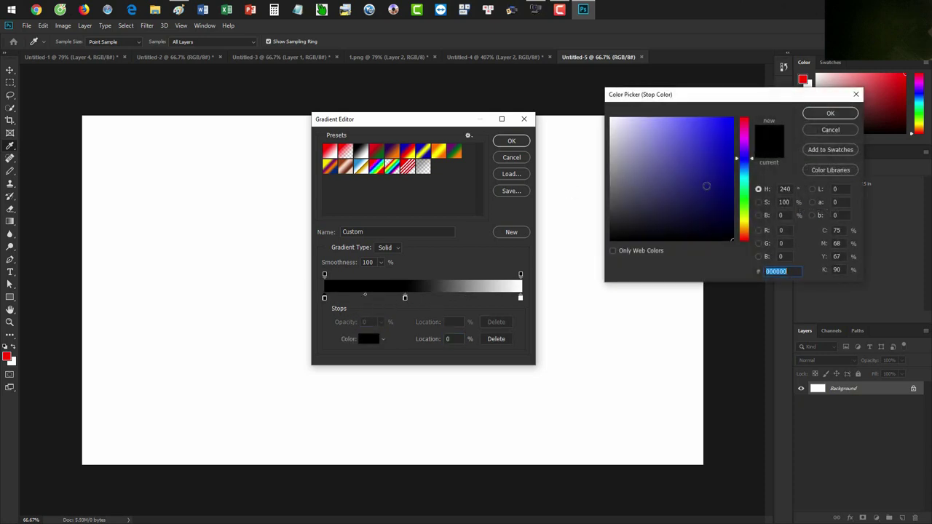
{"action": "type", "text": "ff0000"}
{"action": "left_click", "coordinate": [830, 113]}
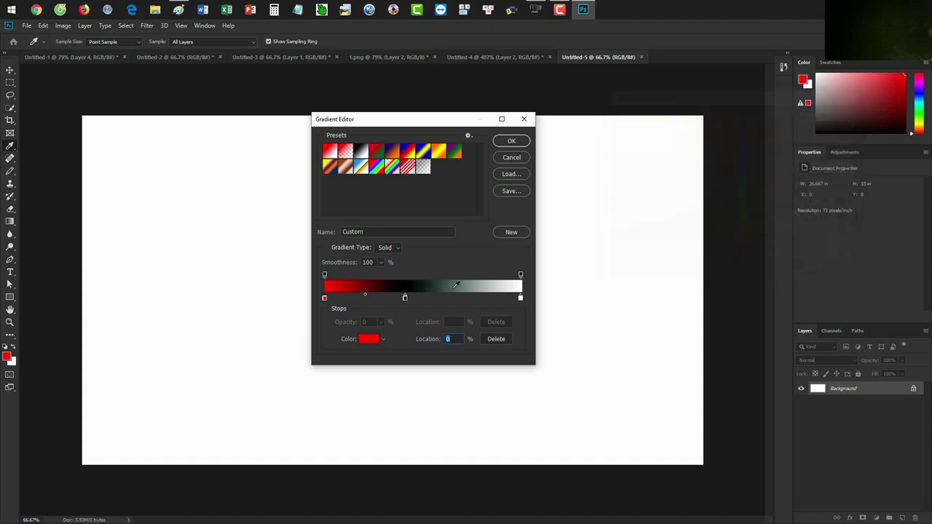
- Change the 41% stop's colour to light green
{"action": "double_click", "coordinate": [405, 298]}
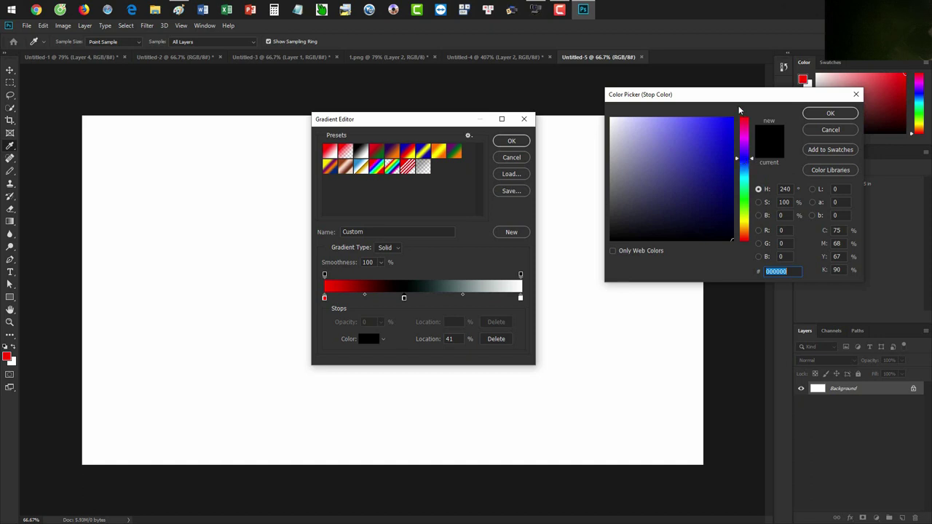
{"action": "mouse_move", "coordinate": [741, 101]}
{"action": "left_mouse_down"}
{"action": "mouse_move", "coordinate": [678, 109]}
{"action": "mouse_move", "coordinate": [677, 125]}
{"action": "left_mouse_up"}
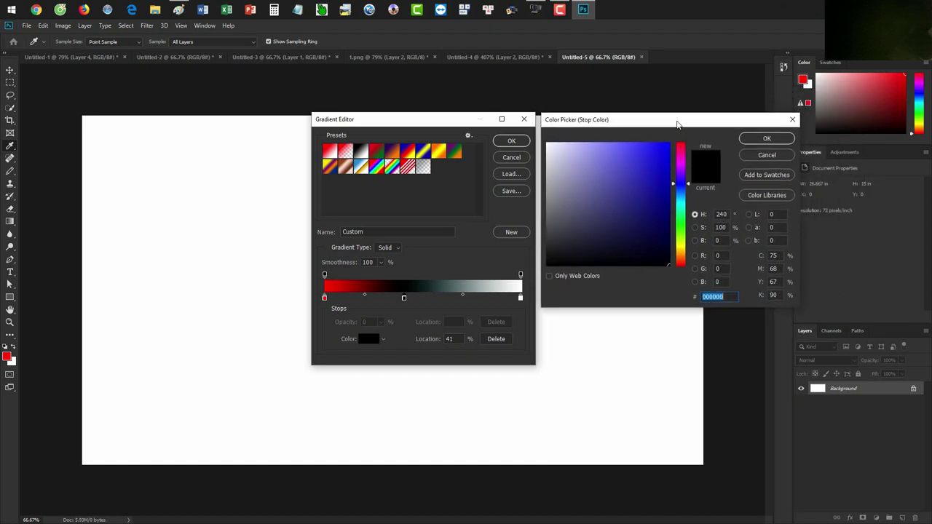
{"action": "left_click_drag", "start_coordinate": [687, 202], "coordinate": [686, 213]}
{"action": "left_click", "coordinate": [641, 156]}
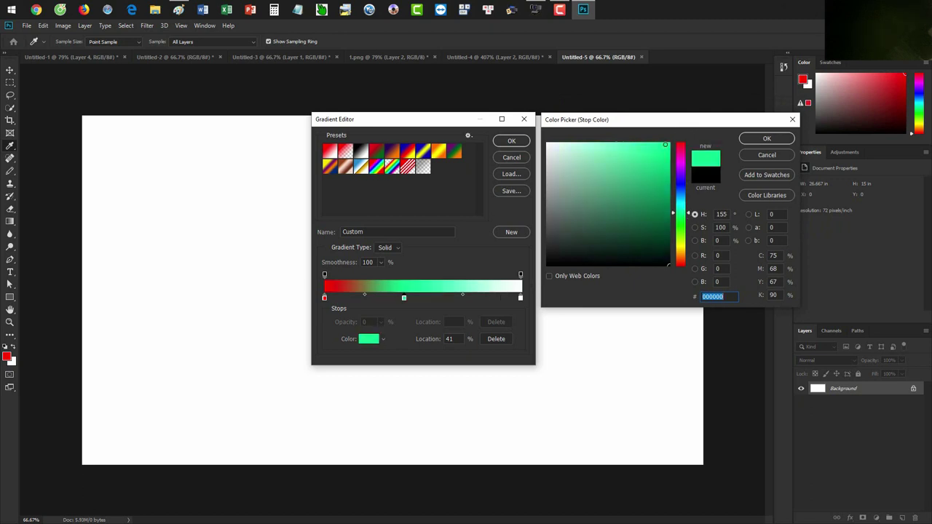
{"action": "left_click", "coordinate": [764, 138]}
- Set the right end stop to bright yellow (f3f60f)
{"action": "left_click", "coordinate": [520, 299]}
{"action": "left_click_drag", "start_coordinate": [681, 212], "coordinate": [681, 267]}
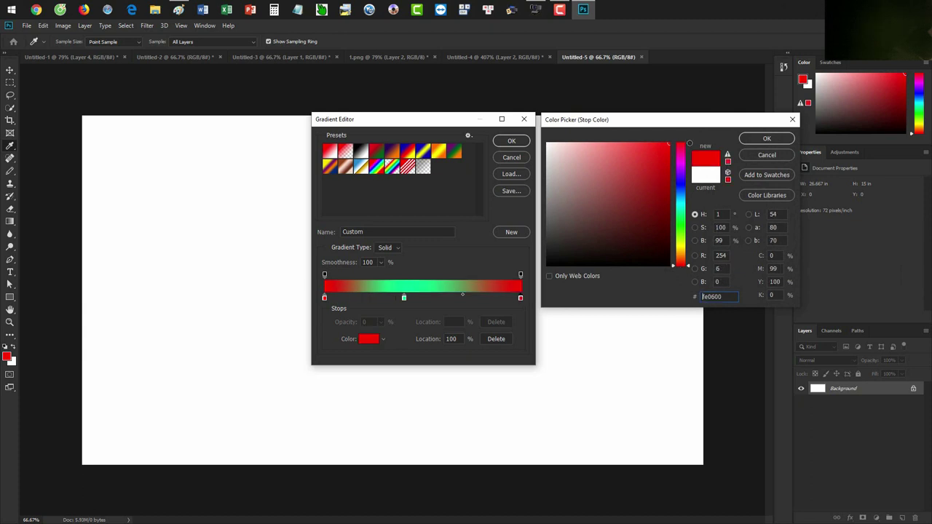
{"action": "left_click", "coordinate": [669, 245]}
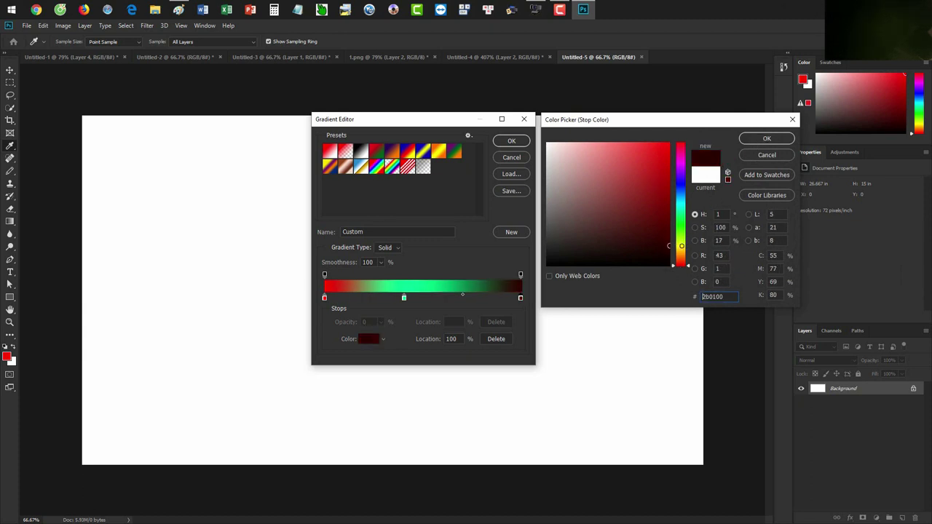
{"action": "left_click", "coordinate": [686, 248]}
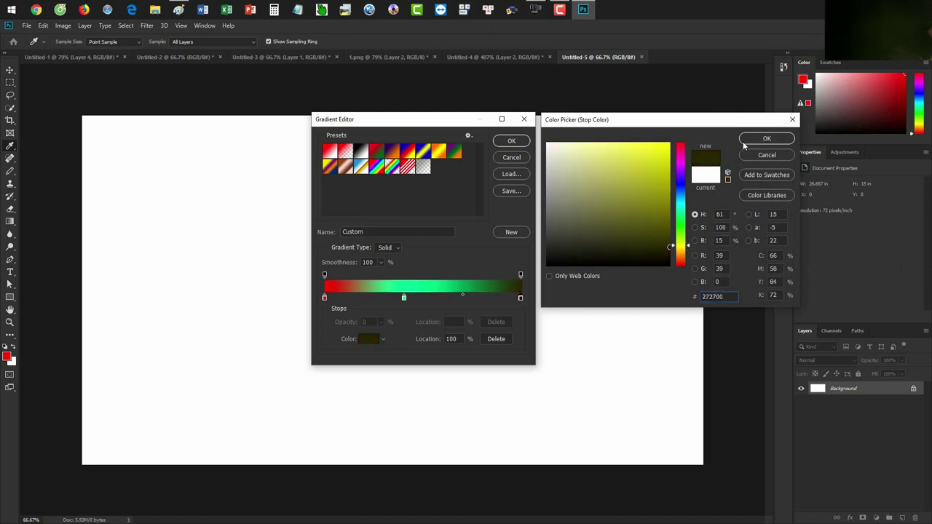
{"action": "left_click", "coordinate": [662, 147]}
{"action": "left_click", "coordinate": [765, 139]}
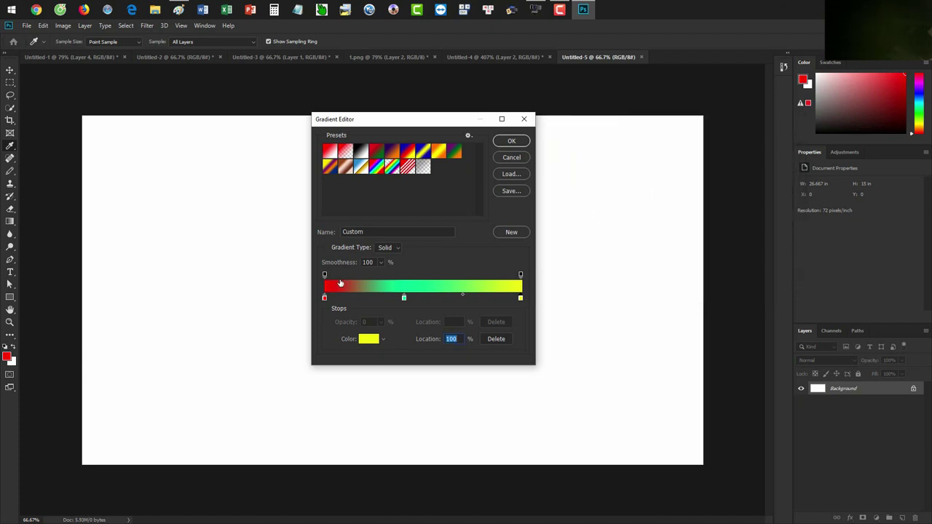
- Select the green middle stop and enter a location of 50
{"action": "left_click", "coordinate": [325, 297]}
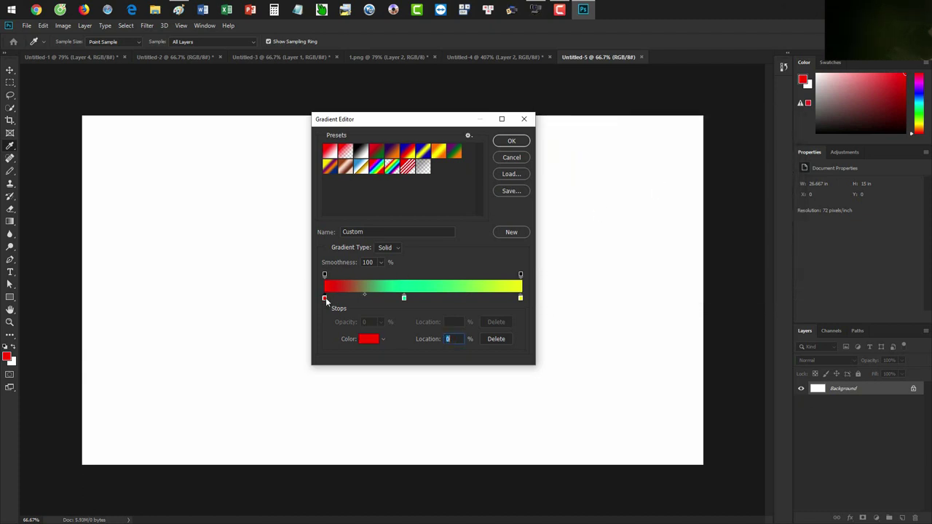
{"action": "left_click", "coordinate": [404, 299]}
{"action": "type", "text": "50"}
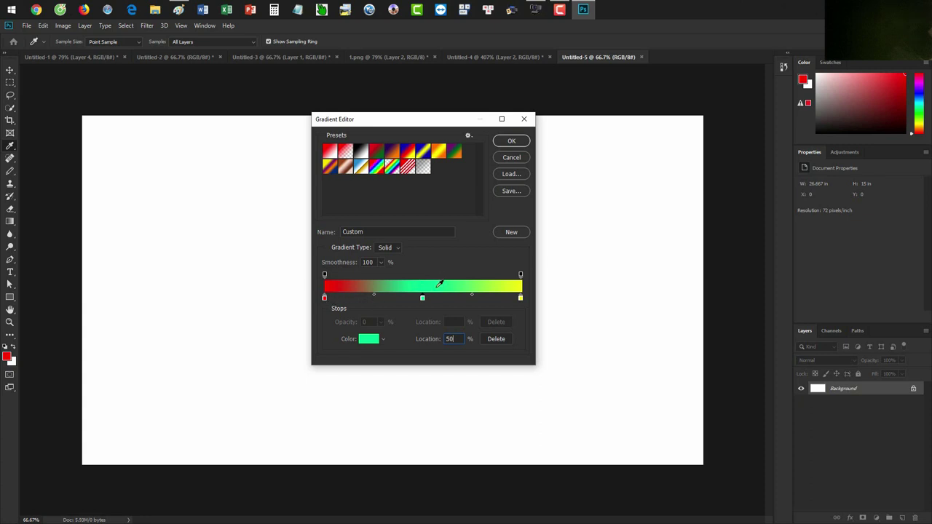
- Name the gradient Thangdesign, add it as a new preset, and close the editor
{"action": "left_click", "coordinate": [403, 231]}
{"action": "type", "text": "Thangdesign"}
{"action": "left_click", "coordinate": [510, 232]}
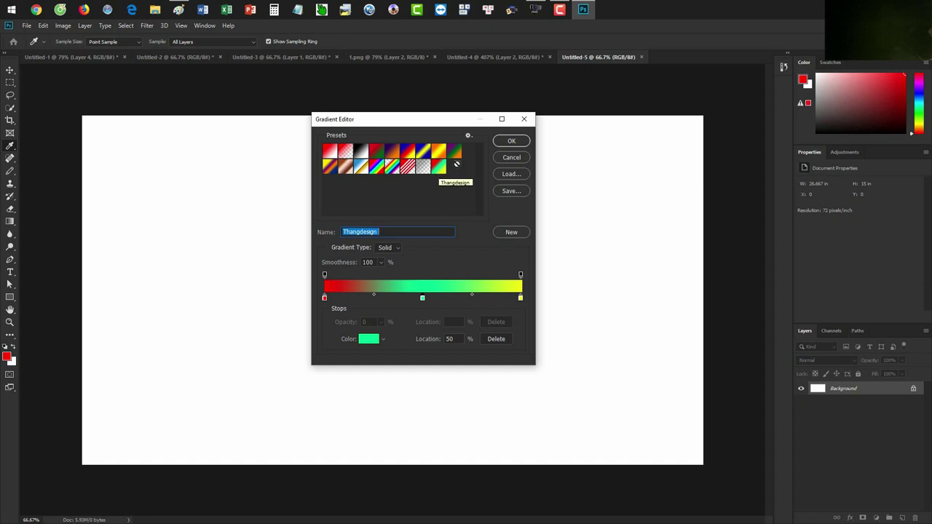
{"action": "left_click", "coordinate": [520, 142]}
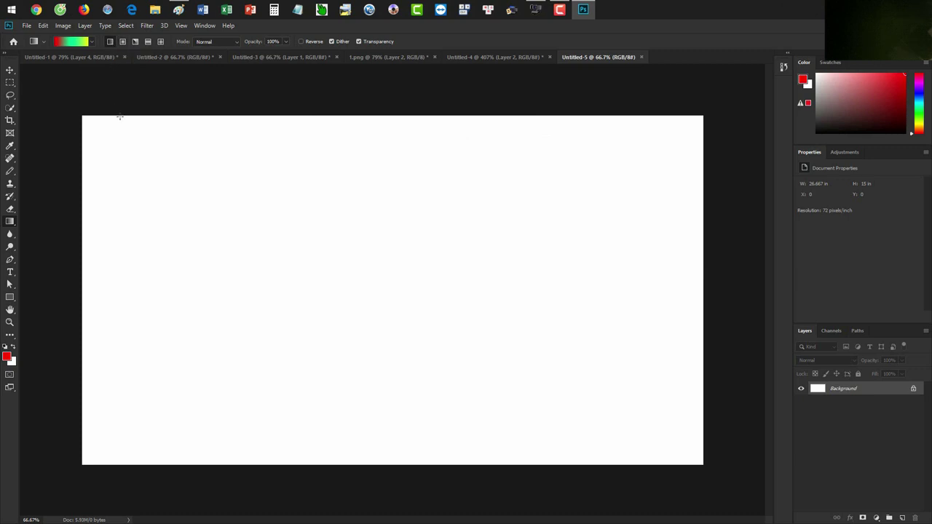
- Draw a horizontal path across the canvas and fill it with the red-green-yellow linear gradient along it
{"action": "key", "text": "p"}
{"action": "left_click", "coordinate": [214, 248]}
{"action": "left_click", "coordinate": [600, 248]}
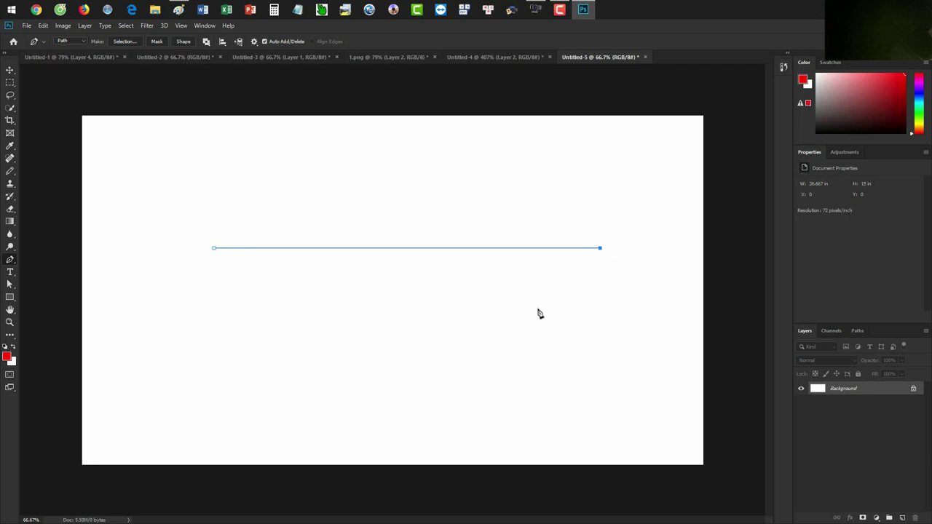
{"action": "key", "text": "g"}
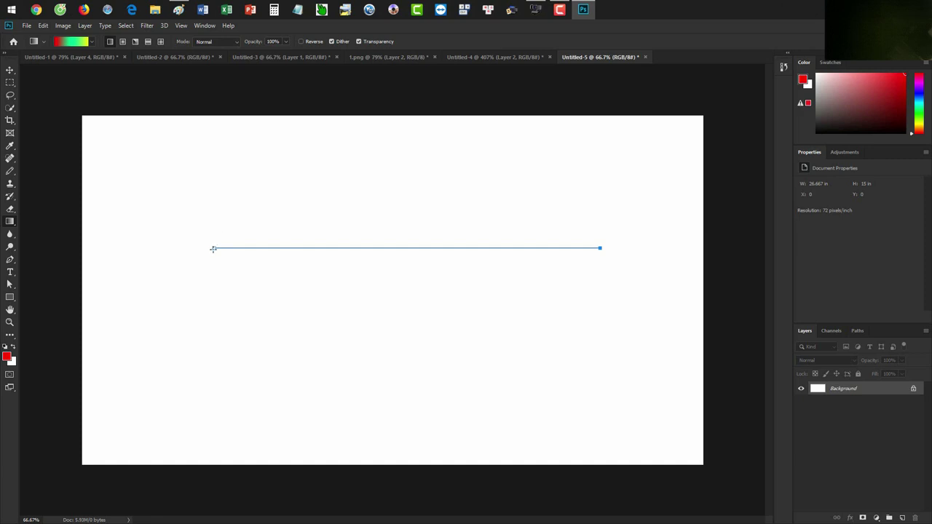
{"action": "left_click_drag", "start_coordinate": [213, 248], "coordinate": [370, 193]}
{"action": "key", "text": "Escape"}
{"action": "left_click_drag", "start_coordinate": [600, 249], "coordinate": [600, 249]}
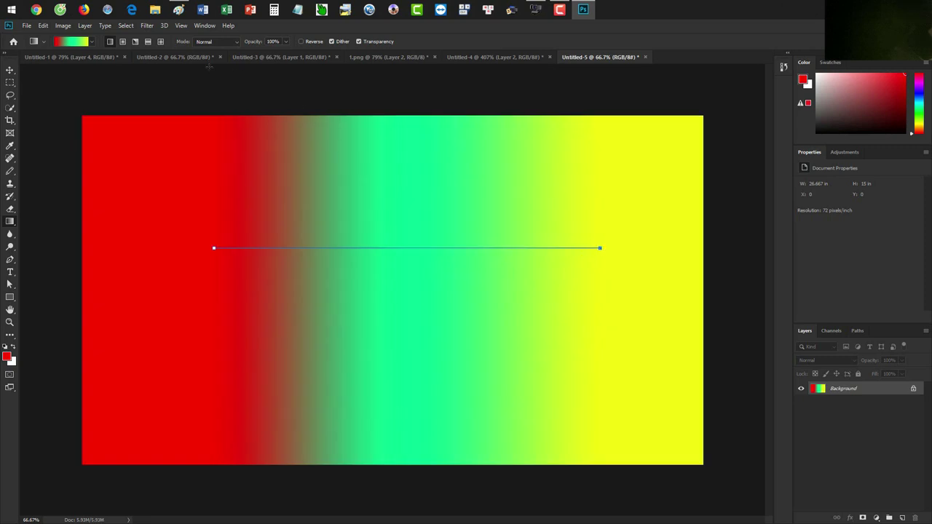
{"action": "left_click", "coordinate": [70, 42]}
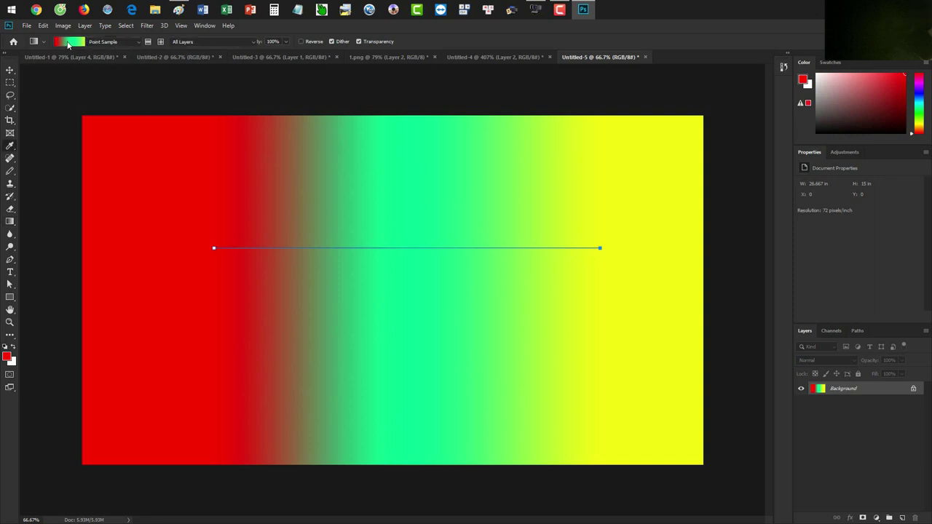
- Set the green stop to 50%, move the midpoints to 22% and 17%, and refill the canvas
{"action": "left_click_drag", "start_coordinate": [426, 122], "coordinate": [761, 113]}
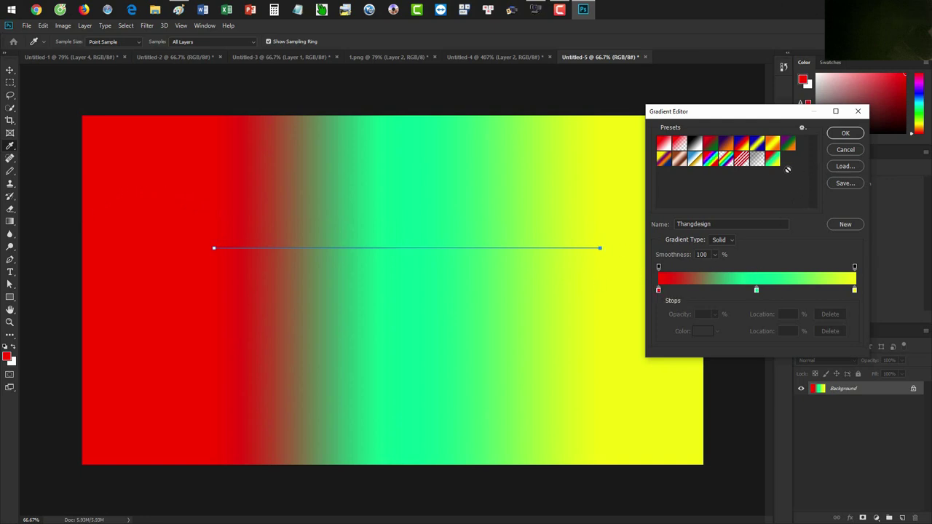
{"action": "left_click_drag", "start_coordinate": [732, 111], "coordinate": [706, 113]}
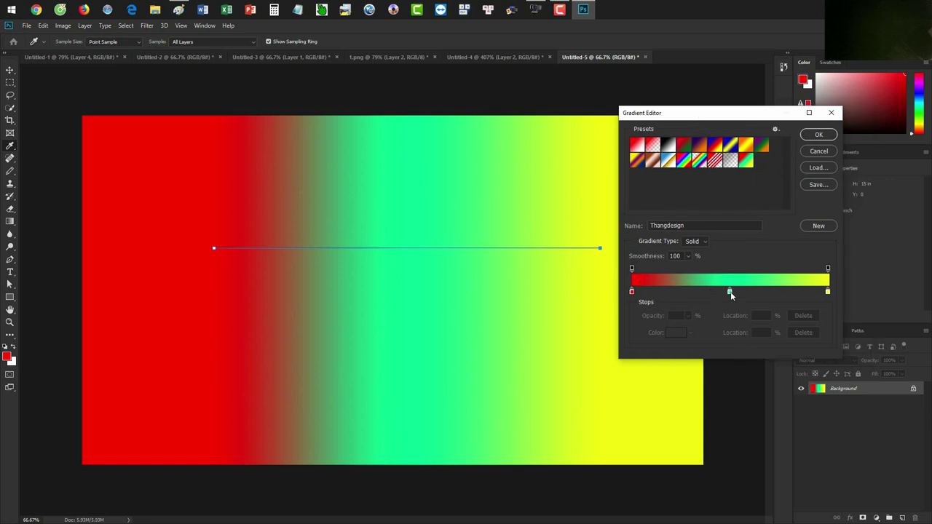
{"action": "left_click_drag", "start_coordinate": [730, 291], "coordinate": [729, 292]}
{"action": "type", "text": "50"}
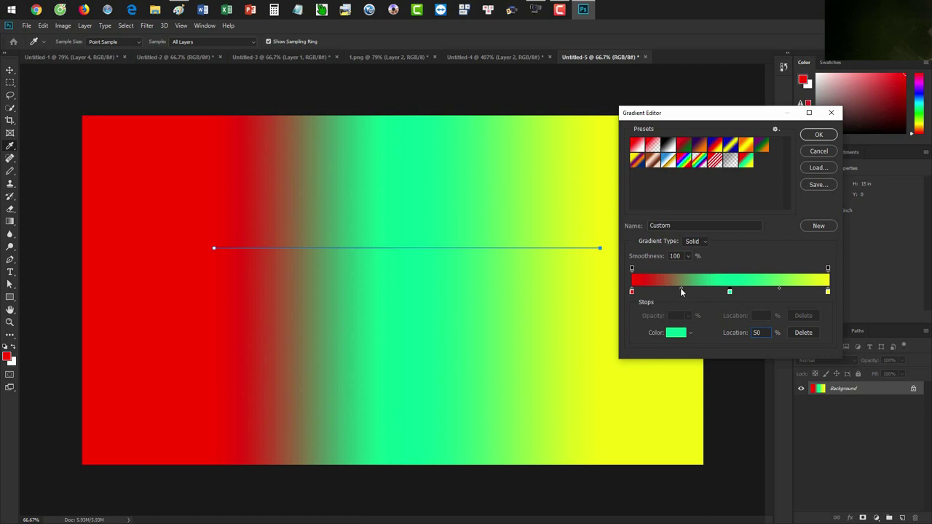
{"action": "left_click_drag", "start_coordinate": [681, 289], "coordinate": [655, 290]}
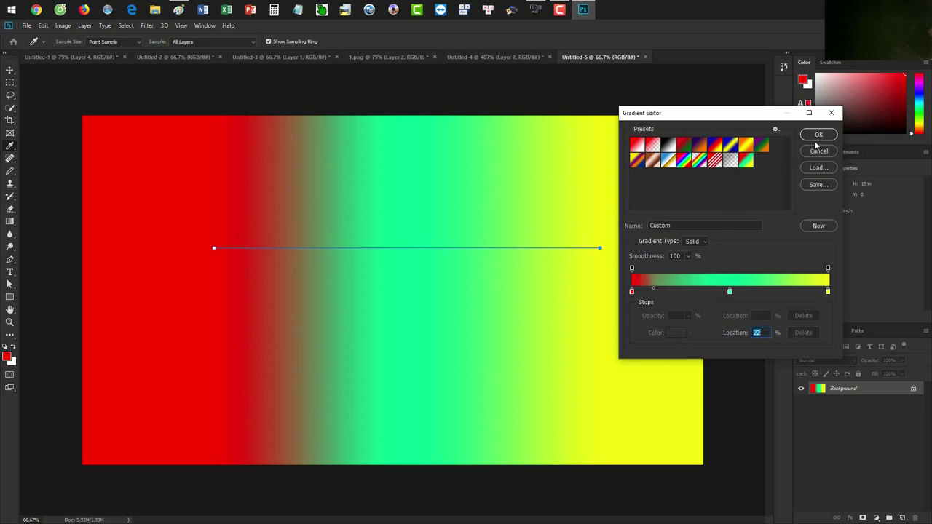
{"action": "left_click", "coordinate": [729, 292]}
{"action": "left_click_drag", "start_coordinate": [779, 289], "coordinate": [746, 288]}
{"action": "left_click", "coordinate": [822, 136]}
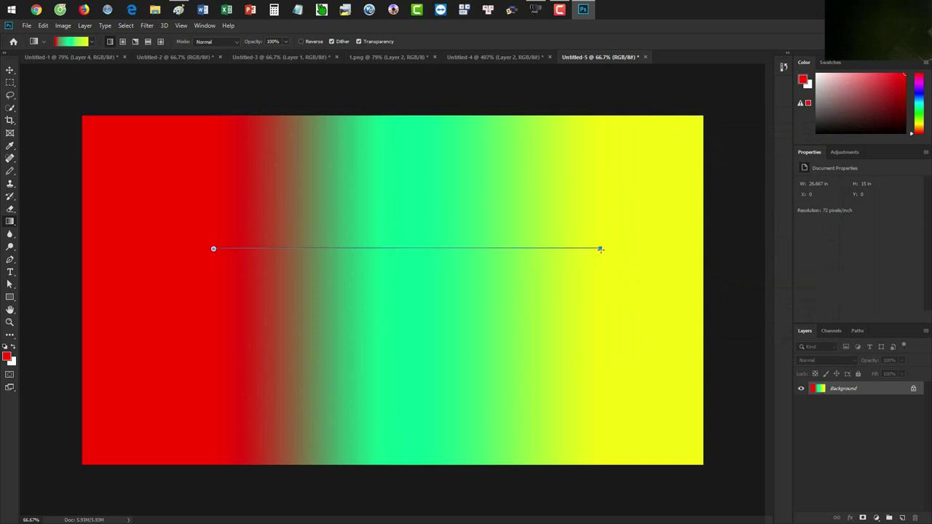
{"action": "left_click_drag", "start_coordinate": [600, 249], "coordinate": [600, 249]}
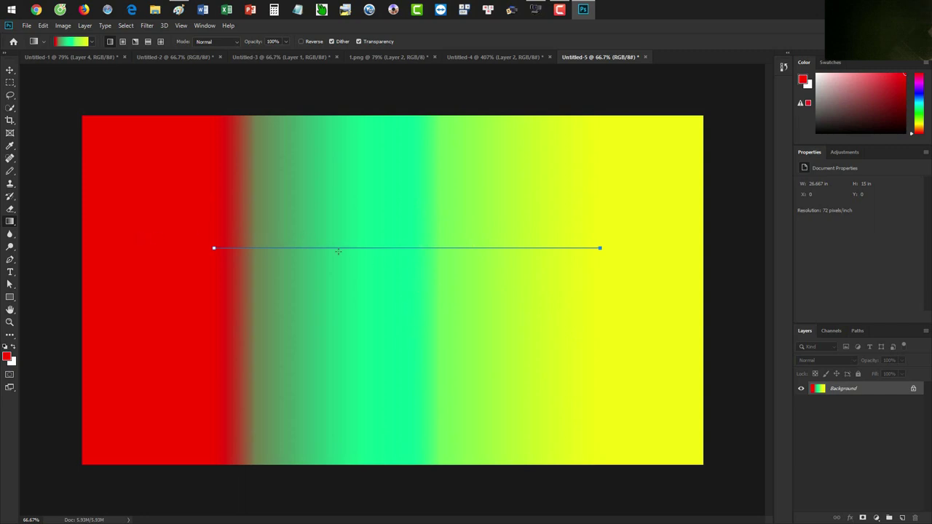
- Choose the Spectrum preset in the Gradient Editor and accept it
{"action": "left_click", "coordinate": [73, 41]}
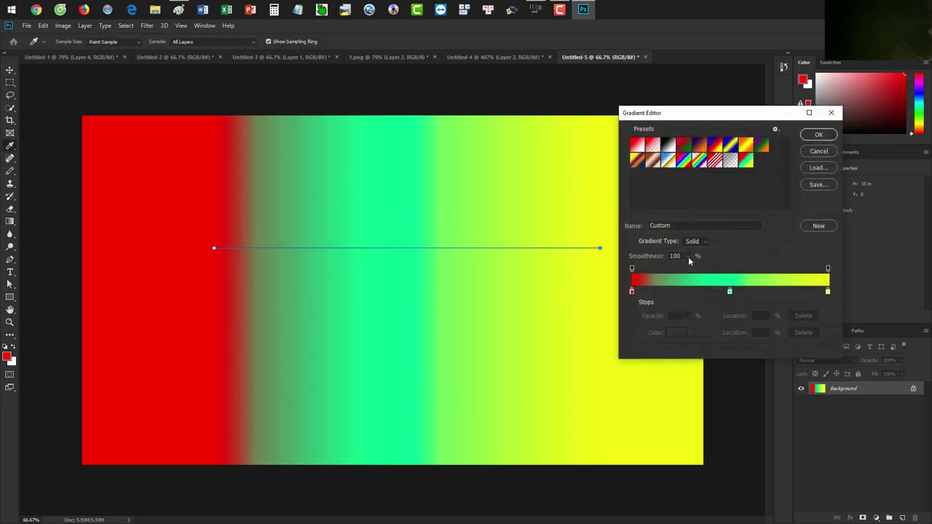
{"action": "left_click_drag", "start_coordinate": [686, 114], "coordinate": [538, 133]}
{"action": "left_click", "coordinate": [634, 312]}
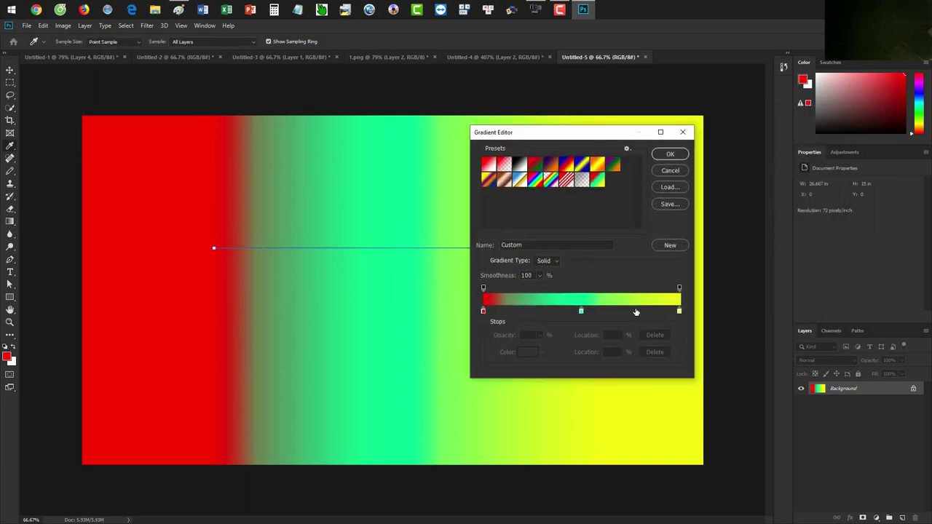
{"action": "left_click", "coordinate": [551, 180]}
{"action": "left_click", "coordinate": [539, 183]}
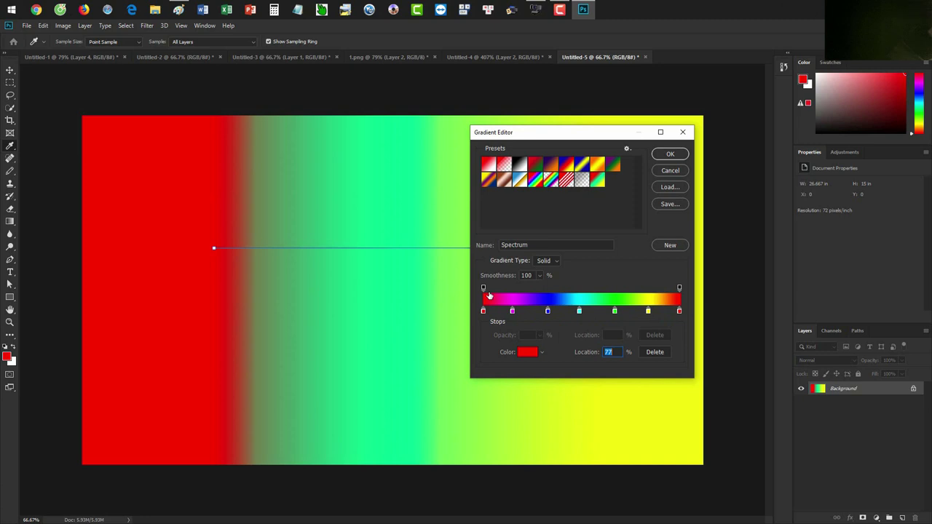
{"action": "left_click", "coordinate": [663, 157]}
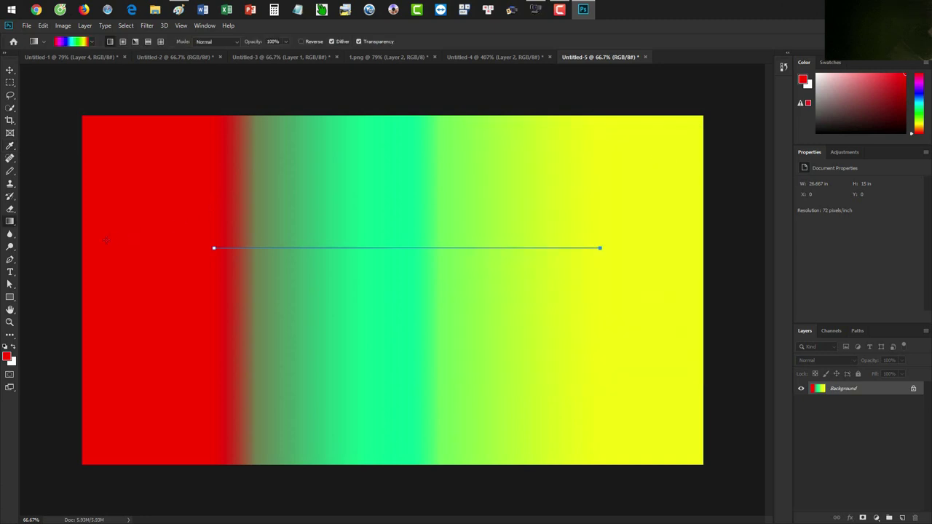
- Add a new Layer 1 and drag the Spectrum gradient across the canvas
{"action": "key", "text": "ctrl+shift+n"}
{"action": "key", "text": "Return"}
{"action": "mouse_move", "coordinate": [81, 234]}
{"action": "left_mouse_down"}
{"action": "mouse_move", "coordinate": [694, 240]}
{"action": "mouse_move", "coordinate": [672, 286]}
{"action": "left_mouse_up"}
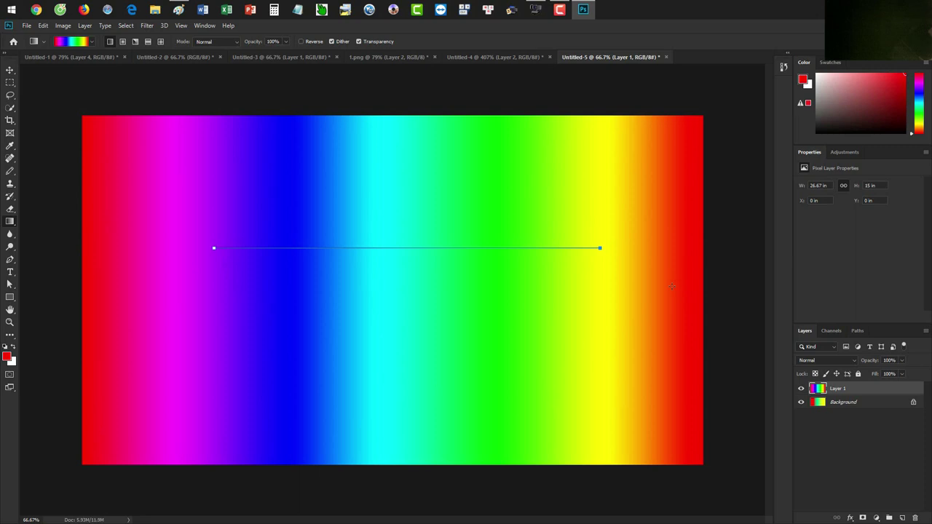
{"action": "key", "text": "Return"}
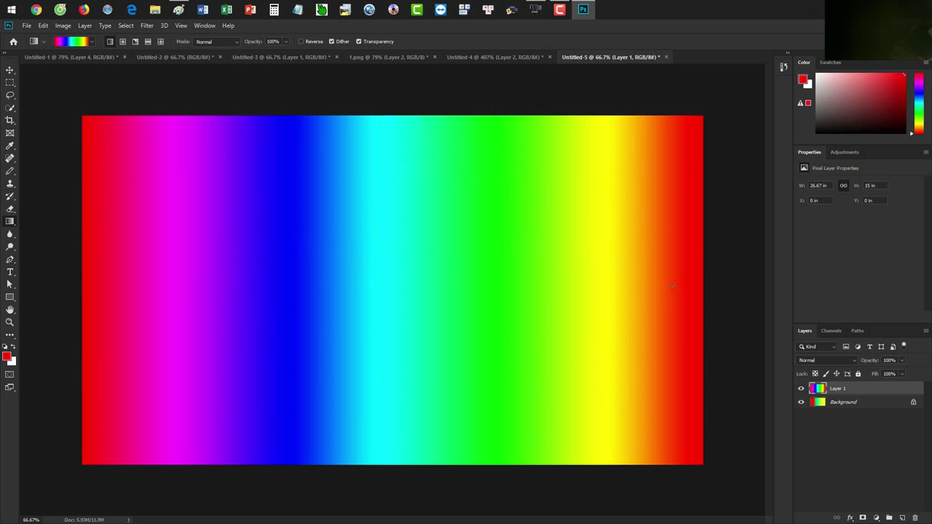
- Inspect the Spectrum gradient's opacity and colour stops in the Gradient Editor
{"action": "left_click", "coordinate": [80, 42]}
{"action": "mouse_move", "coordinate": [571, 128]}
{"action": "left_mouse_down"}
{"action": "mouse_move", "coordinate": [779, 115]}
{"action": "mouse_move", "coordinate": [806, 98]}
{"action": "left_mouse_up"}
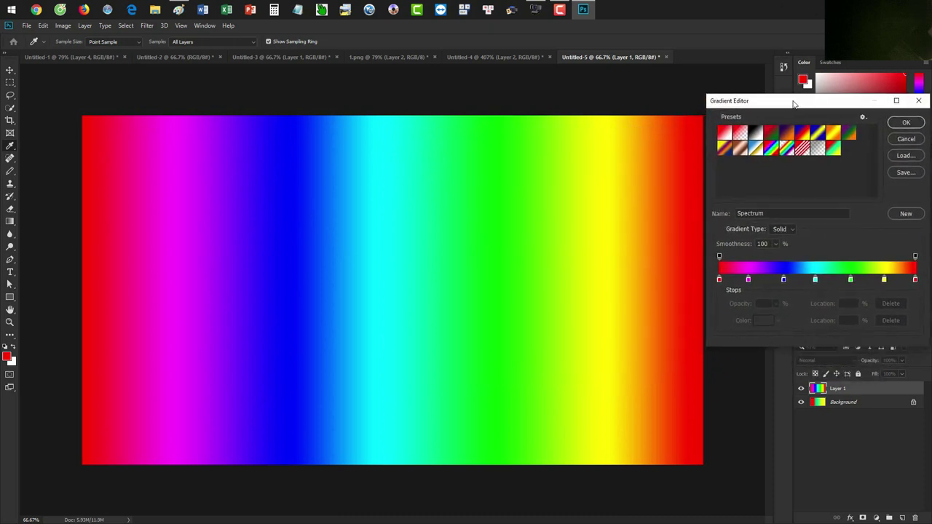
{"action": "left_click", "coordinate": [719, 256]}
{"action": "left_click", "coordinate": [915, 256]}
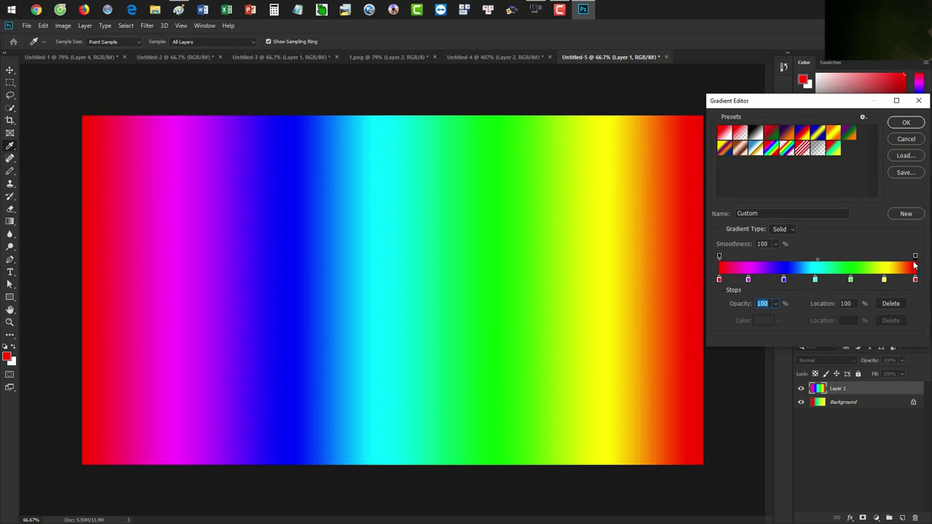
{"action": "left_click", "coordinate": [785, 282]}
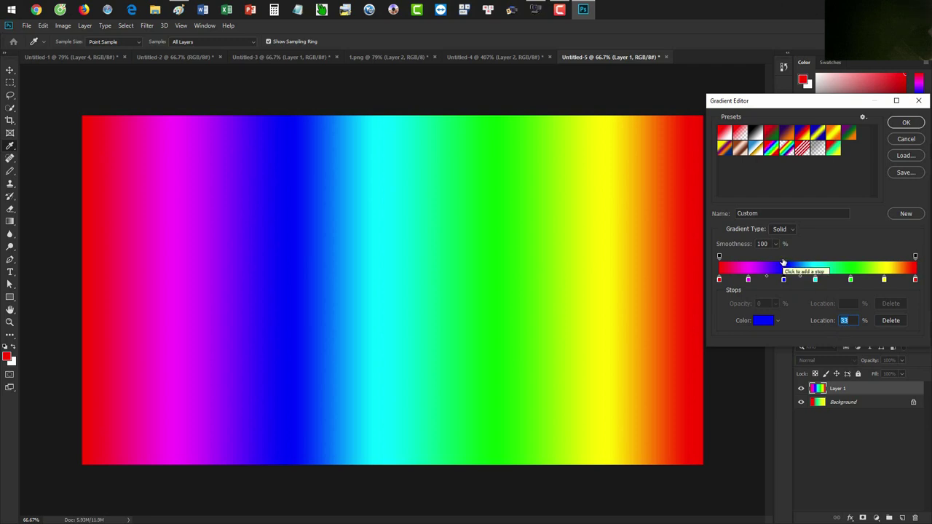
- Add an opacity stop at 33% location with 50% opacity
{"action": "left_click", "coordinate": [784, 260]}
{"action": "double_click", "coordinate": [845, 304]}
{"action": "type", "text": "33"}
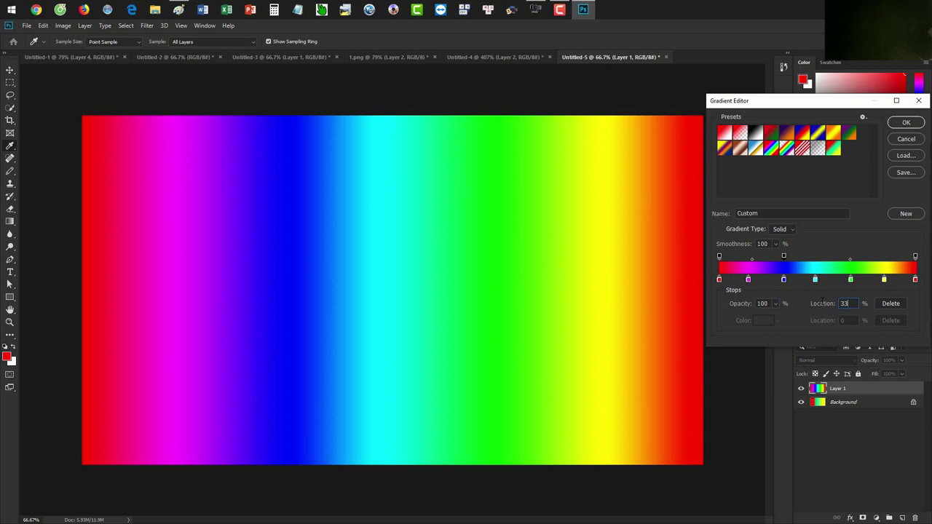
{"action": "left_click", "coordinate": [785, 258]}
{"action": "type", "text": "50"}
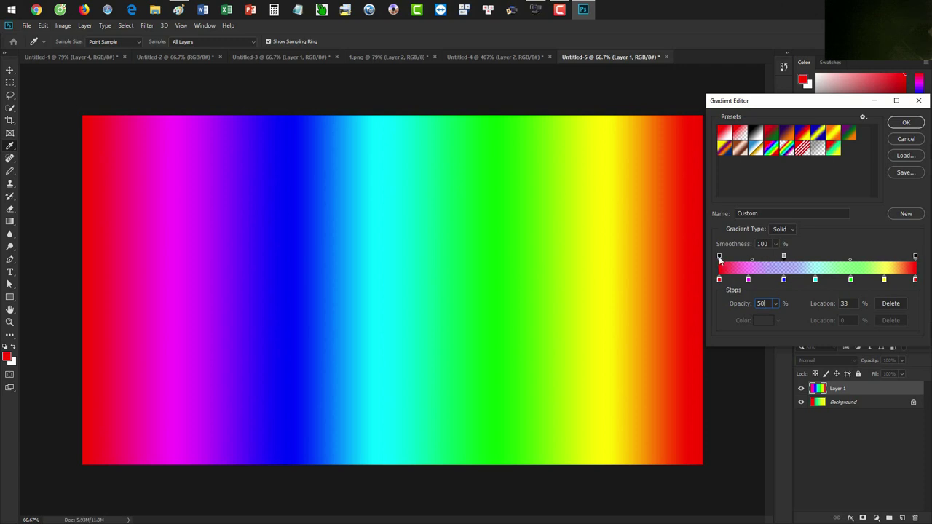
- Add a 100% opacity stop at 15% above the magenta stop and confirm the gradient
{"action": "left_click", "coordinate": [748, 281]}
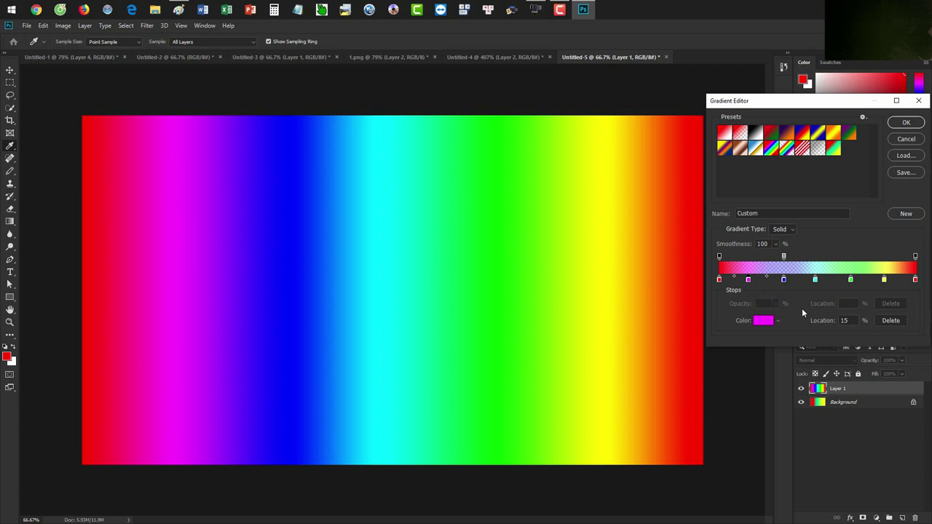
{"action": "left_click", "coordinate": [747, 259]}
{"action": "type", "text": "15"}
{"action": "double_click", "coordinate": [761, 303]}
{"action": "type", "text": "100"}
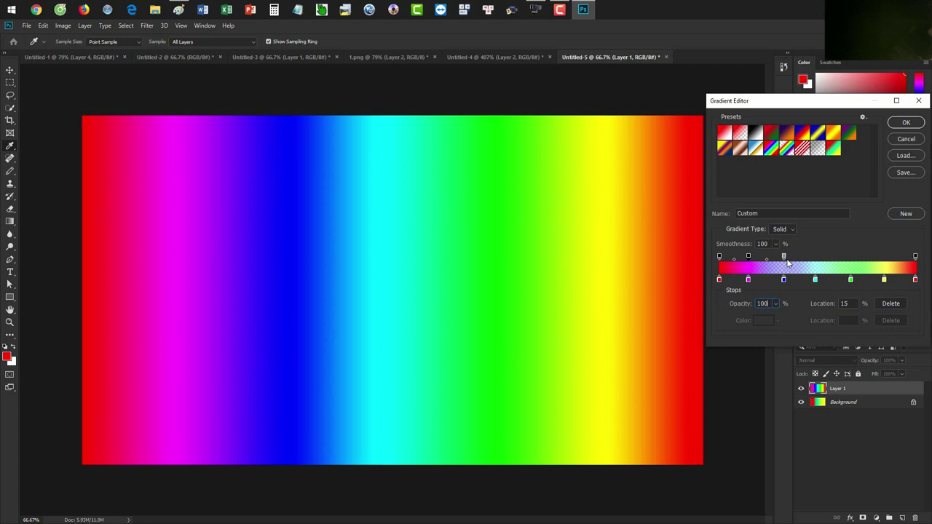
{"action": "left_click", "coordinate": [815, 280]}
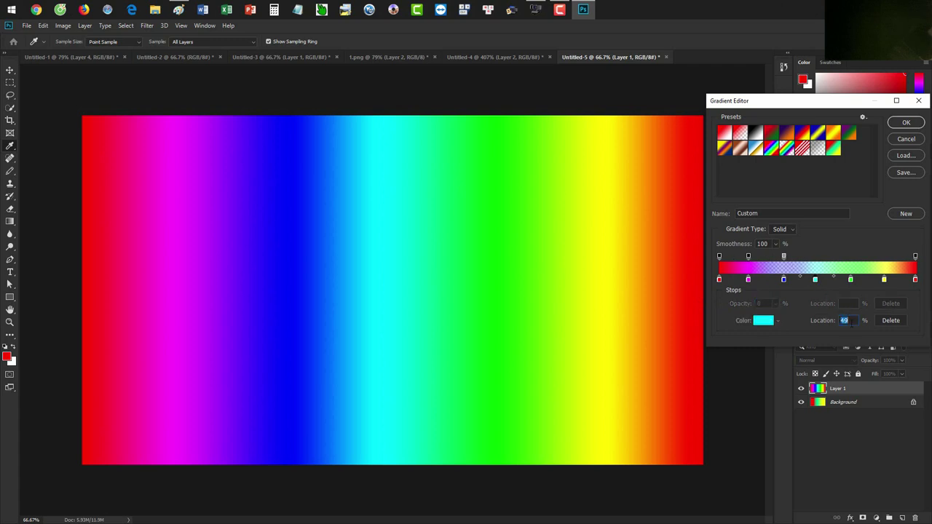
{"action": "key", "text": "Return"}
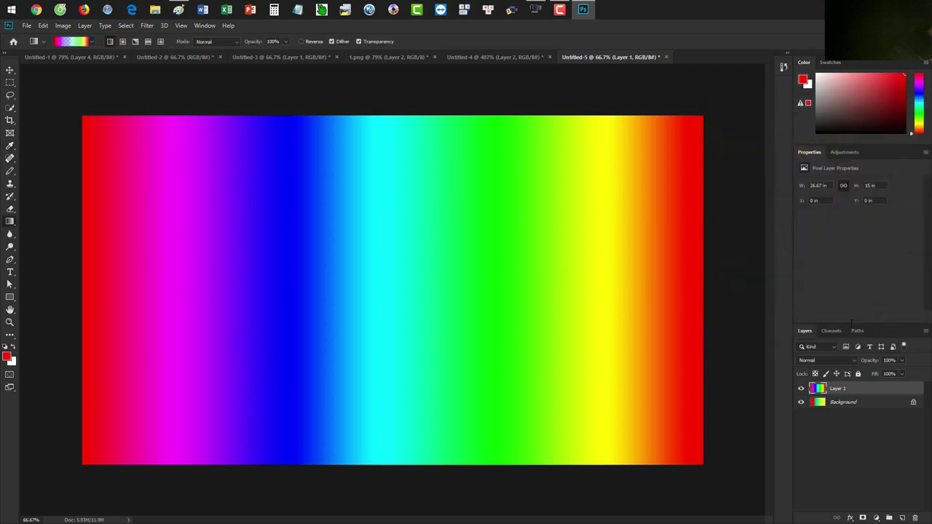
- Add another opacity stop at location 50 and accept the edited gradient
{"action": "left_click", "coordinate": [73, 42]}
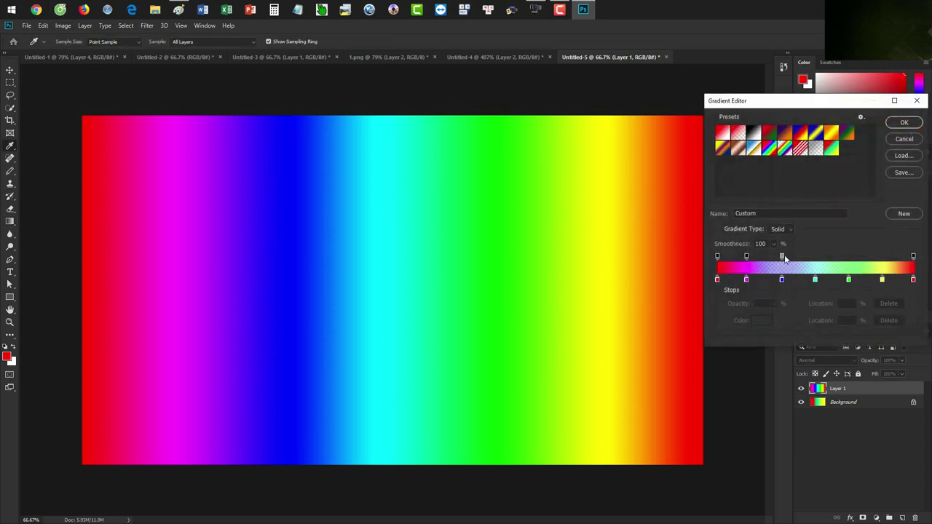
{"action": "left_click", "coordinate": [816, 260]}
{"action": "key", "text": "Tab"}
{"action": "type", "text": "50"}
{"action": "left_click_drag", "start_coordinate": [816, 260], "coordinate": [813, 267]}
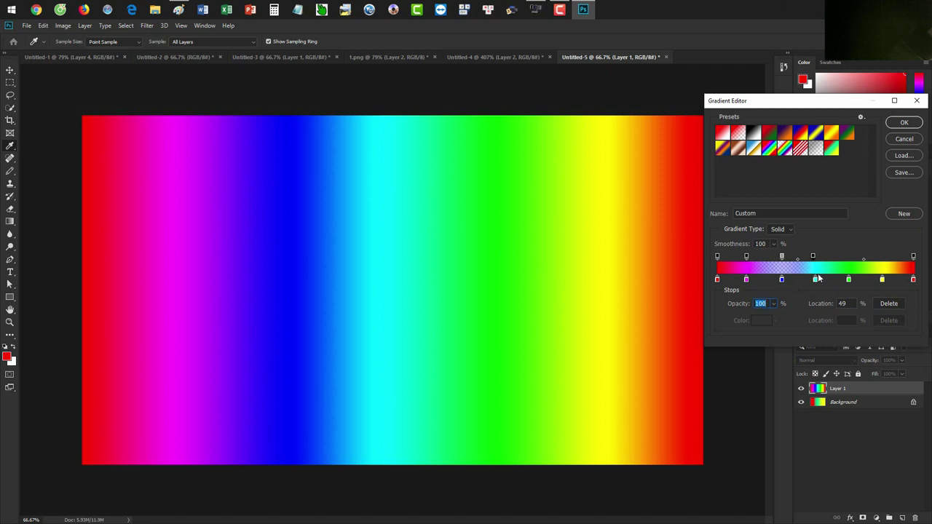
{"action": "key", "text": "Tab"}
{"action": "type", "text": "50"}
{"action": "left_click", "coordinate": [903, 122]}
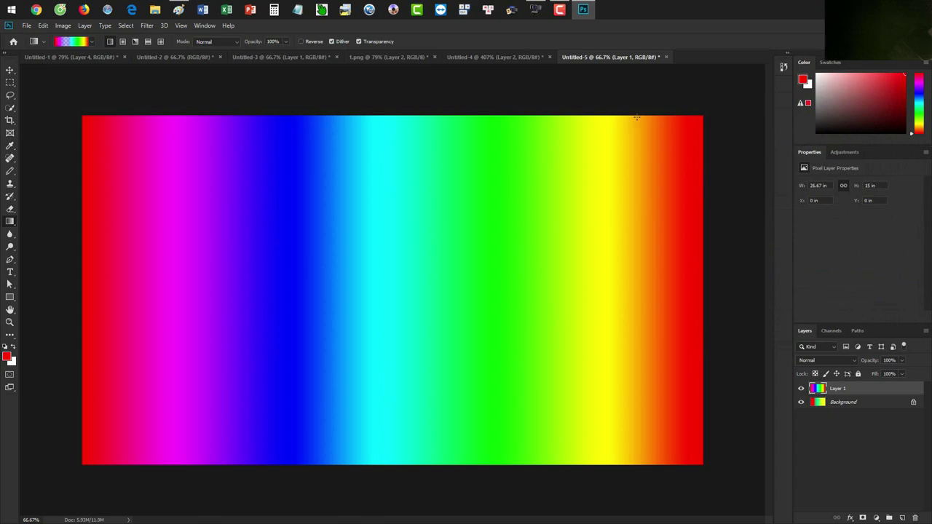
- Open Beautiful lighting effects.jpg from the Blending Mode folder and add an empty Layer 1
{"action": "key", "text": "ctrl+o"}
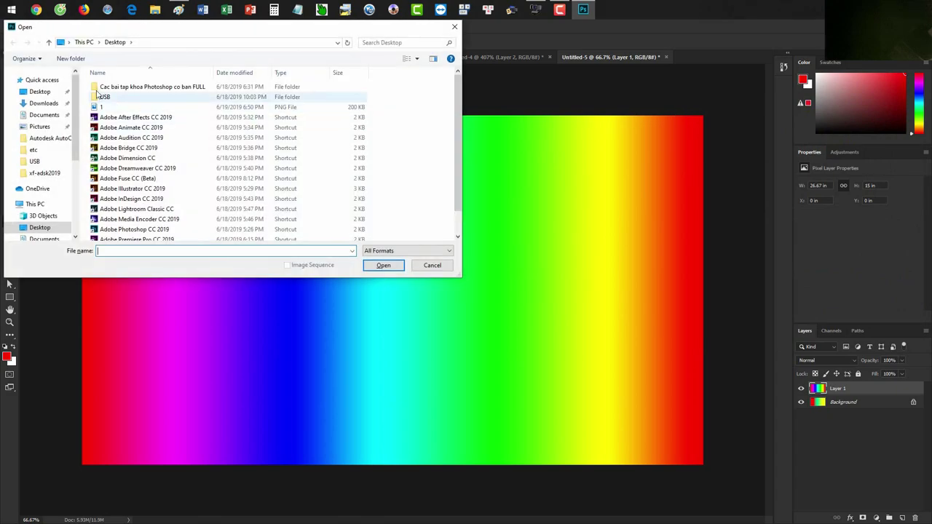
{"action": "double_click", "coordinate": [145, 87]}
{"action": "double_click", "coordinate": [117, 88]}
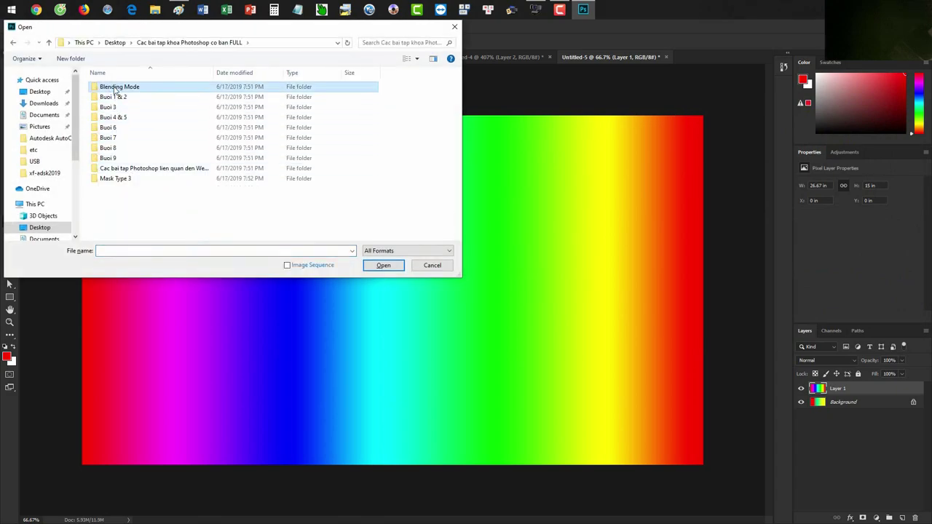
{"action": "double_click", "coordinate": [123, 113]}
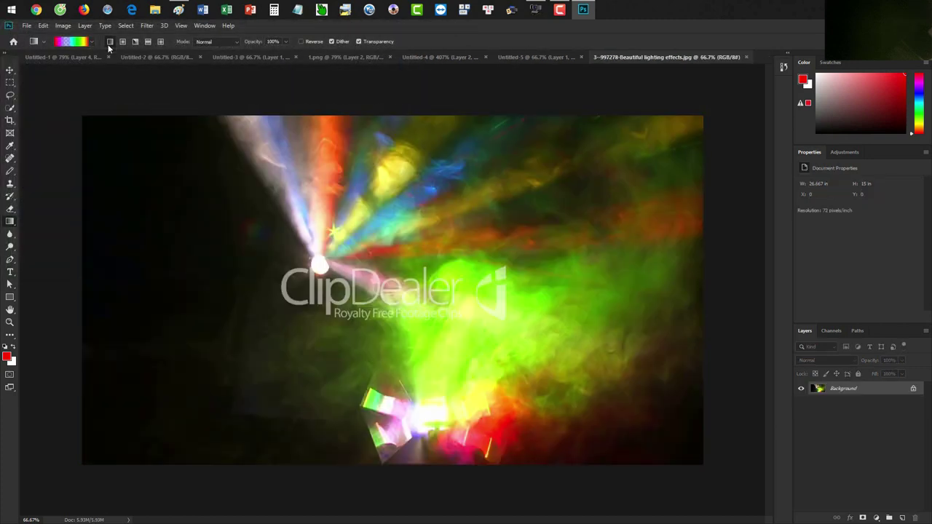
{"action": "key", "text": "ctrl+shift+n"}
{"action": "key", "text": "Return"}
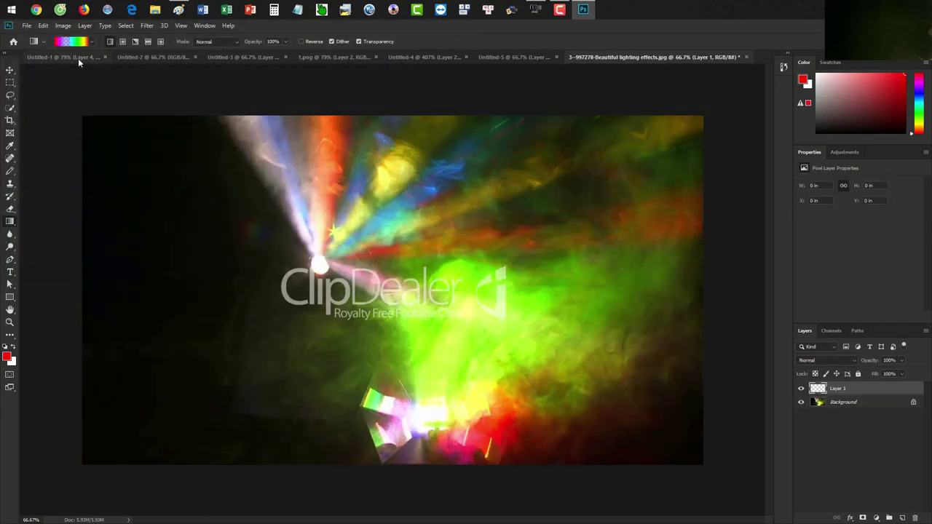
{"action": "key", "text": "shift+g"}
{"action": "key", "text": "shift+g"}
{"action": "key", "text": "shift+g"}
- Fill Layer 1 left to right with the partly transparent rainbow gradient, then nudge it slightly off-center
{"action": "left_click_drag", "start_coordinate": [82, 235], "coordinate": [703, 234]}
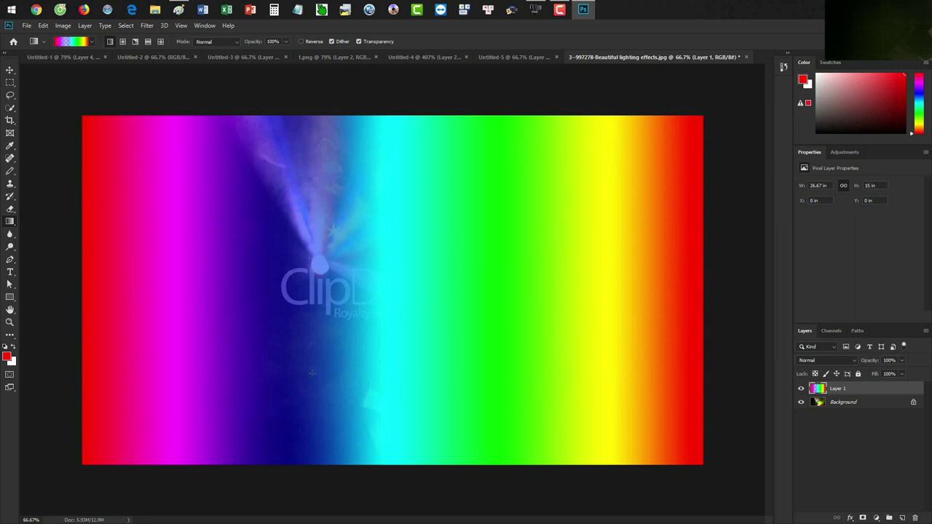
{"action": "key", "text": "v"}
{"action": "mouse_move", "coordinate": [333, 279]}
{"action": "left_mouse_down"}
{"action": "mouse_move", "coordinate": [632, 277]}
{"action": "mouse_move", "coordinate": [503, 252]}
{"action": "mouse_move", "coordinate": [342, 258]}
{"action": "mouse_move", "coordinate": [317, 295]}
{"action": "mouse_move", "coordinate": [328, 310]}
{"action": "mouse_move", "coordinate": [437, 270]}
{"action": "mouse_move", "coordinate": [426, 281]}
{"action": "left_mouse_up"}
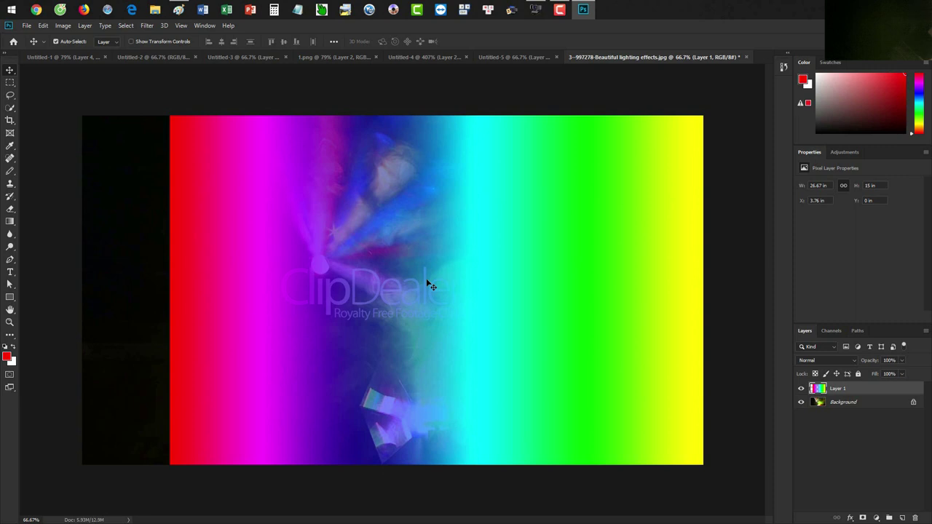
{"action": "left_click_drag", "start_coordinate": [413, 280], "coordinate": [346, 270]}
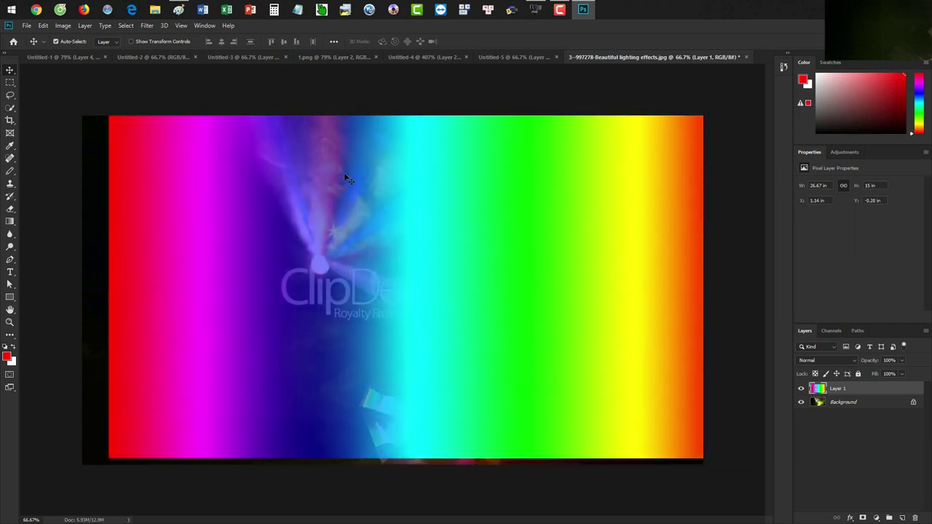
- Dismiss the Gradient Editor unchanged and create a new blank 1920x1080 document, Untitled-1
{"action": "key", "text": "g"}
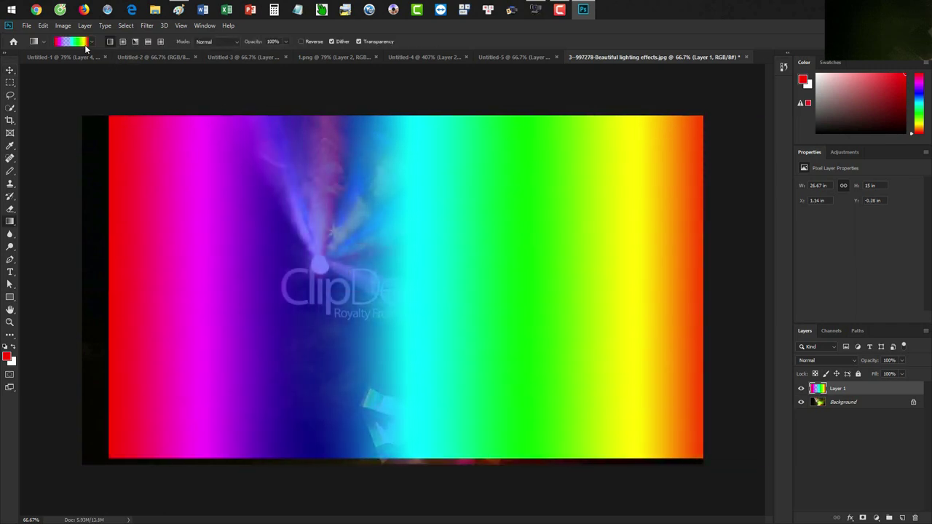
{"action": "left_click", "coordinate": [84, 41]}
{"action": "left_click_drag", "start_coordinate": [758, 99], "coordinate": [423, 101]}
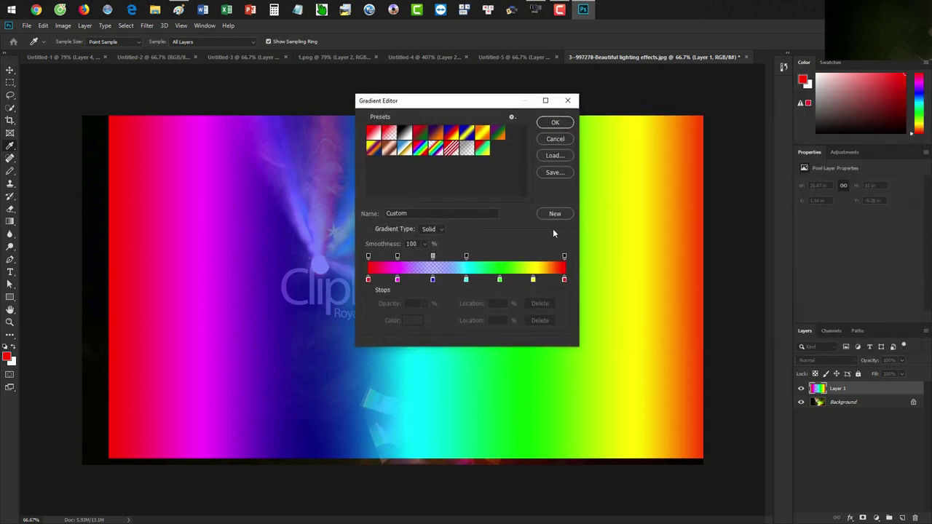
{"action": "left_click", "coordinate": [556, 139]}
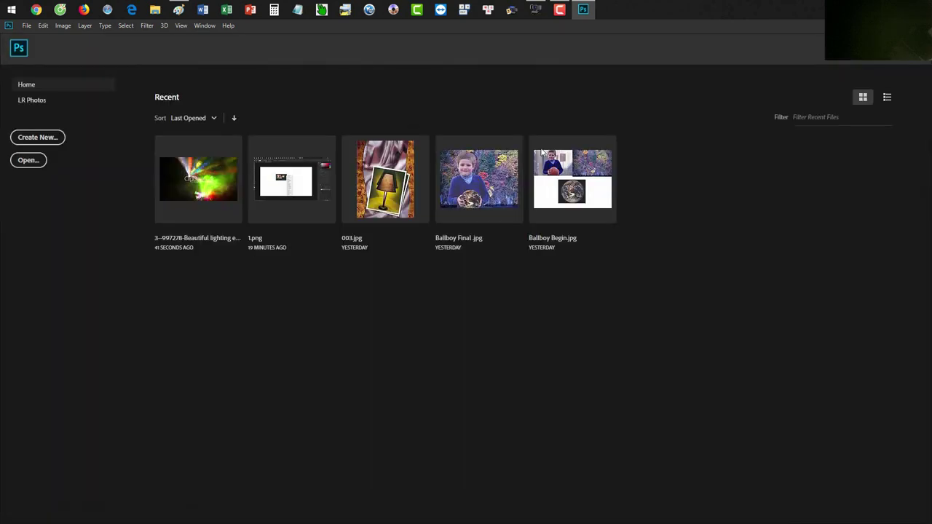
{"action": "key", "text": "ctrl+n"}
{"action": "key", "text": "Return"}
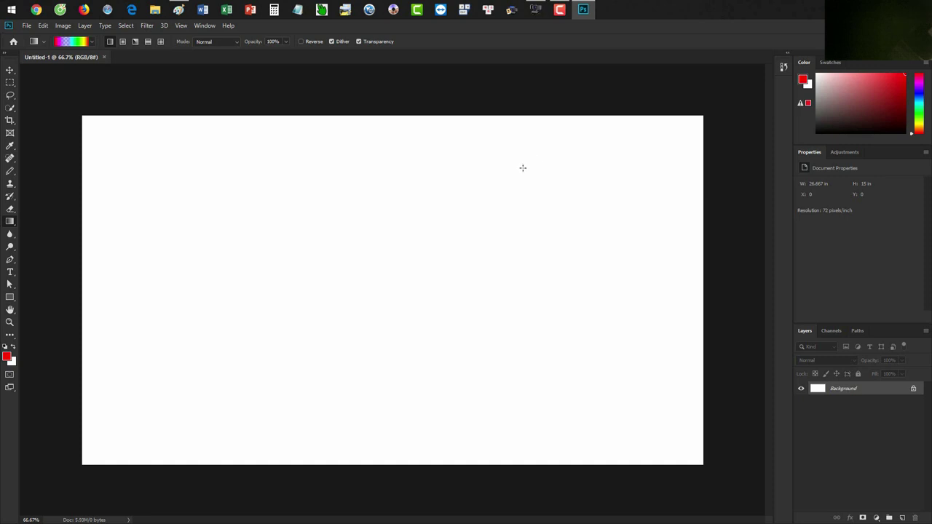
- Add a new layer named 'Linear Gradient' to Untitled-1
{"action": "key", "text": "ctrl+shift+n"}
{"action": "type", "text": "L"}
{"action": "key", "text": "BackSpace"}
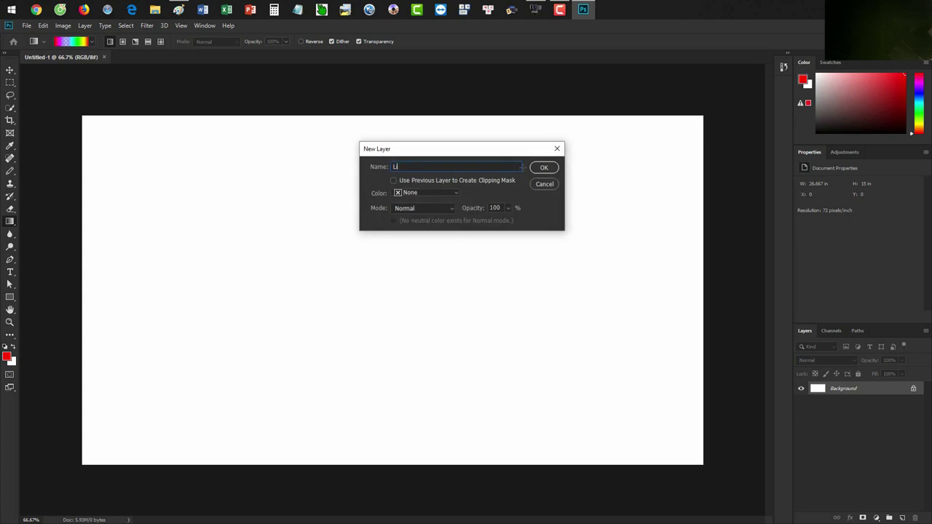
{"action": "type", "text": "r Gaadient"}
{"action": "key", "text": "Return"}
- Set the gradient to the Spectrum preset in the Gradient Editor
{"action": "left_click", "coordinate": [73, 42]}
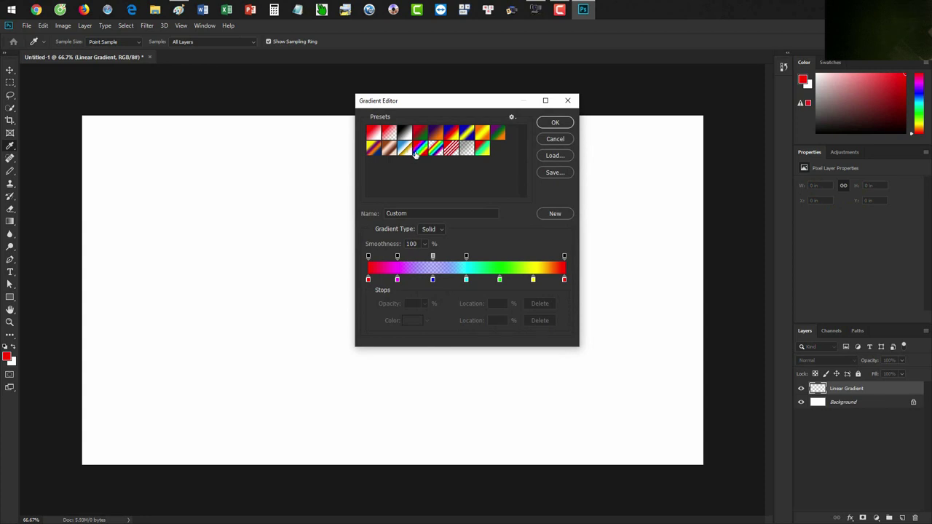
{"action": "left_click", "coordinate": [415, 150]}
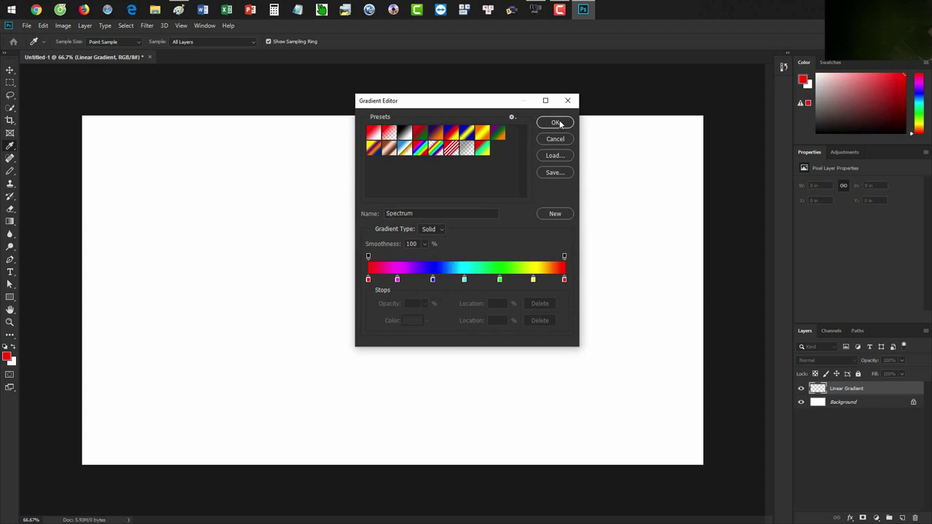
{"action": "left_click", "coordinate": [557, 123]}
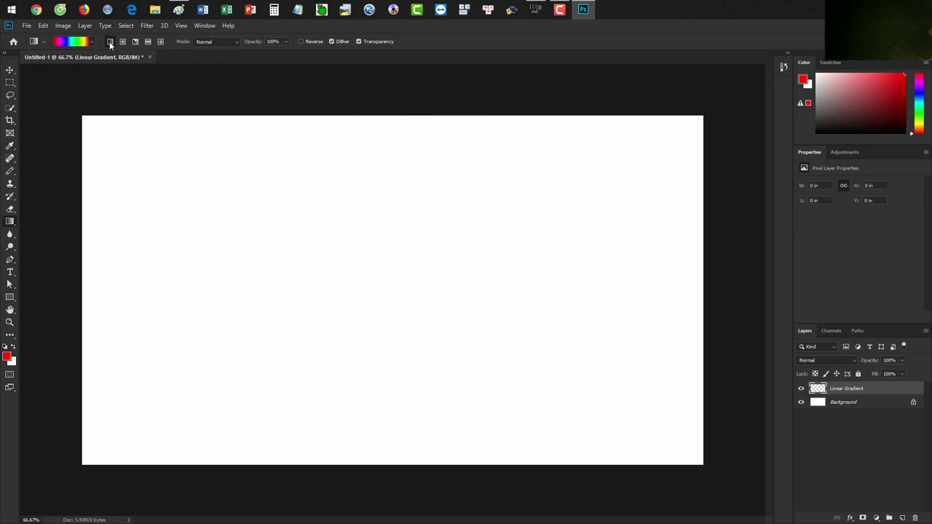
{"action": "key", "text": "ctrl+n"}
- Create the Untitled-2 document and undo a stray red test stroke
{"action": "key", "text": "Return"}
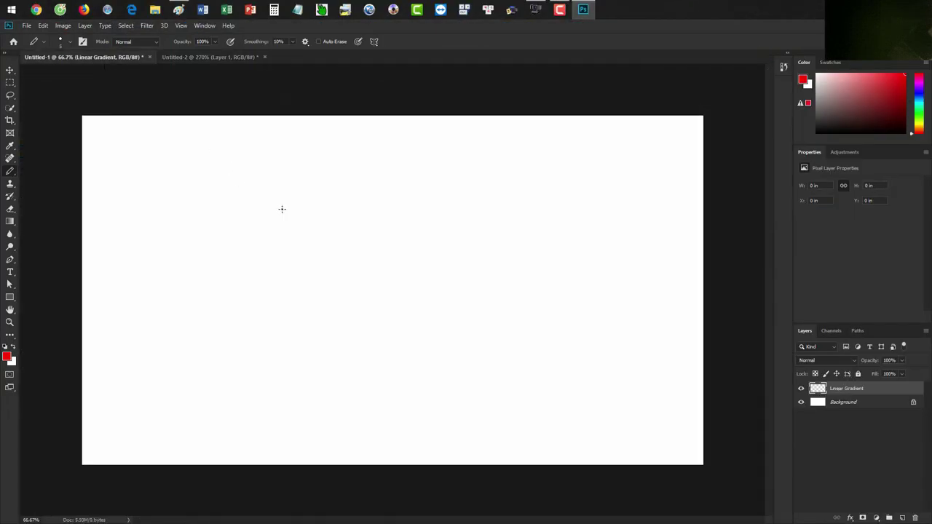
{"action": "mouse_move", "coordinate": [83, 237]}
{"action": "left_mouse_down"}
{"action": "mouse_move", "coordinate": [568, 235]}
{"action": "mouse_move", "coordinate": [699, 246]}
{"action": "left_mouse_up"}
{"action": "key", "text": "ctrl+z"}
- Fill the Linear Gradient layer left to right with the Spectrum gradient, then show Untitled-2
{"action": "key", "text": "g"}
{"action": "mouse_move", "coordinate": [80, 242]}
{"action": "left_mouse_down"}
{"action": "mouse_move", "coordinate": [743, 247]}
{"action": "mouse_move", "coordinate": [703, 243]}
{"action": "left_mouse_up"}
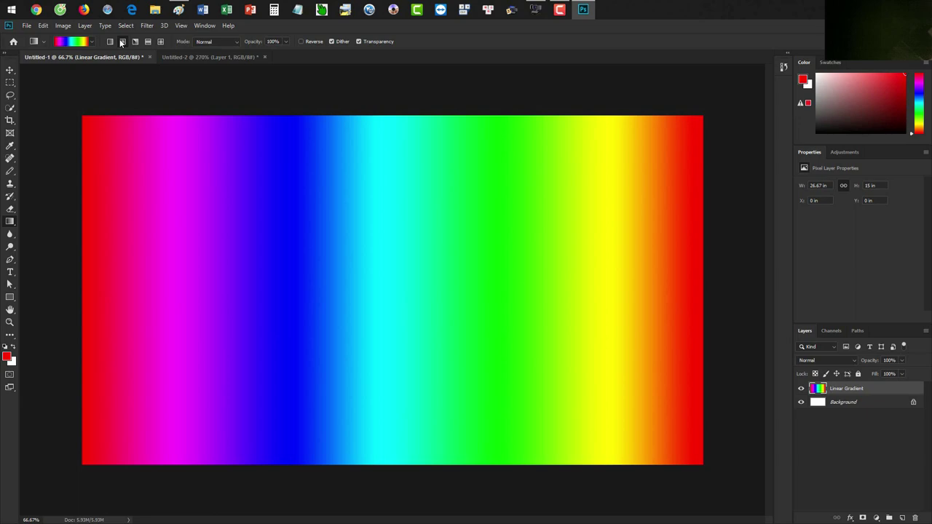
{"action": "left_click", "coordinate": [193, 56]}
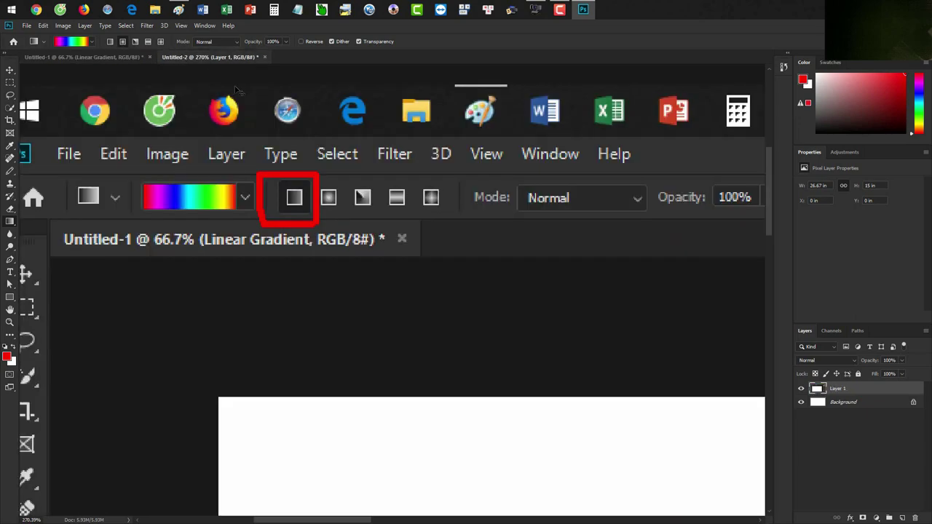
- Paste the gradient options screenshot into Untitled-2 as Layer 2 and zoom in
{"action": "key", "text": "ctrl+v"}
{"action": "scroll", "coordinate": [315, 184], "scroll_direction": "up", "scroll_amount": 1}
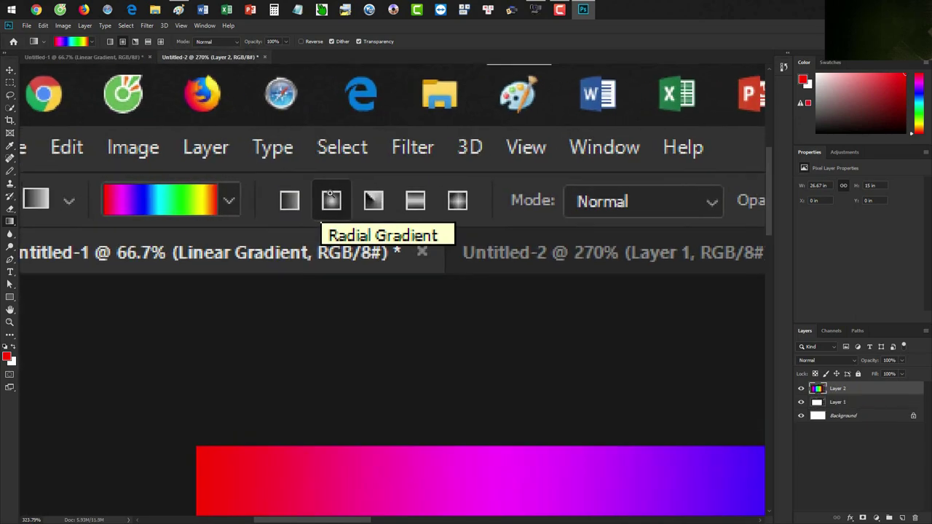
{"action": "scroll", "coordinate": [315, 184], "scroll_direction": "up", "scroll_amount": 1}
- Outline the Radial Gradient option with a red pencil box
{"action": "key", "text": "b"}
{"action": "mouse_move", "coordinate": [305, 172]}
{"action": "left_mouse_down"}
{"action": "mouse_move", "coordinate": [493, 253]}
{"action": "mouse_move", "coordinate": [307, 172]}
{"action": "left_mouse_up"}
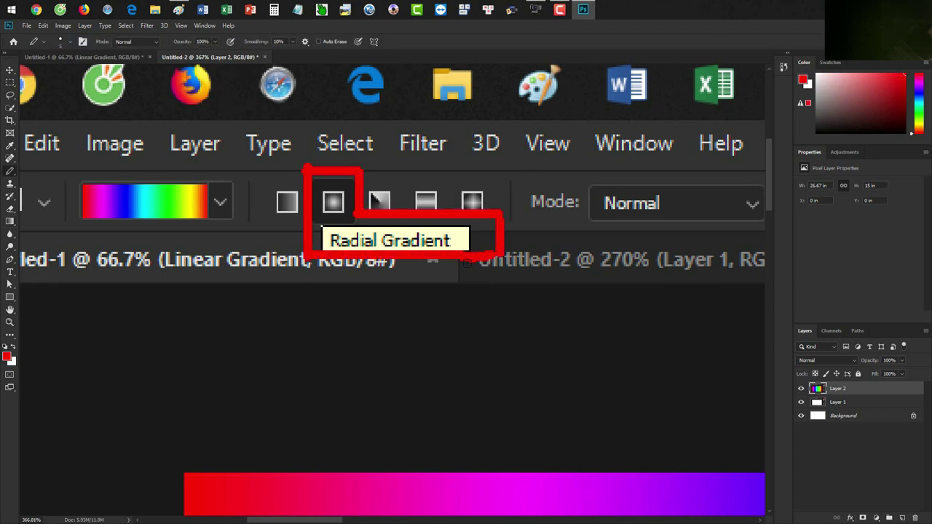
{"action": "key", "text": "ctrl+z"}
{"action": "key", "text": "ctrl+z"}
{"action": "key", "text": "ctrl+z"}
{"action": "left_click", "coordinate": [507, 218]}
{"action": "left_click_drag", "start_coordinate": [502, 231], "coordinate": [307, 176]}
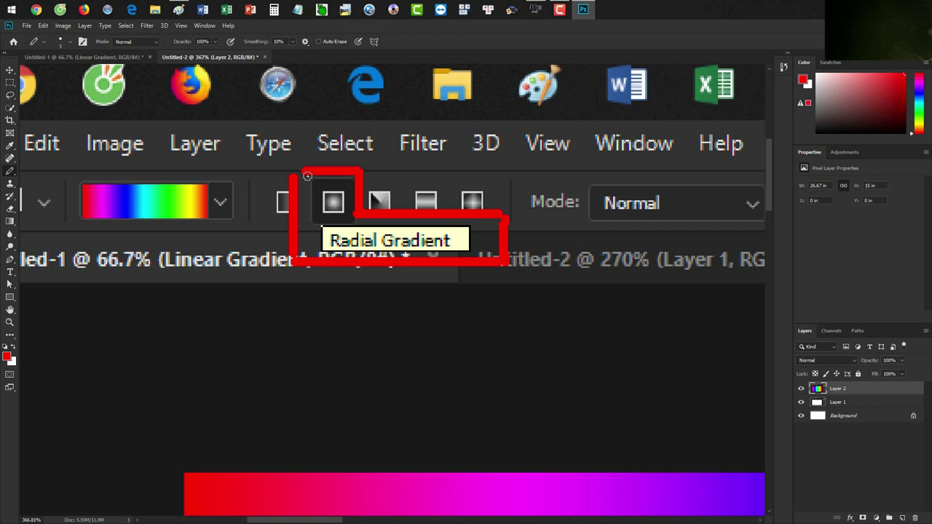
- In Untitled-1, add an empty layer named 'Radial Gradient' and set the Gradient tool to Radial
{"action": "left_click", "coordinate": [121, 58]}
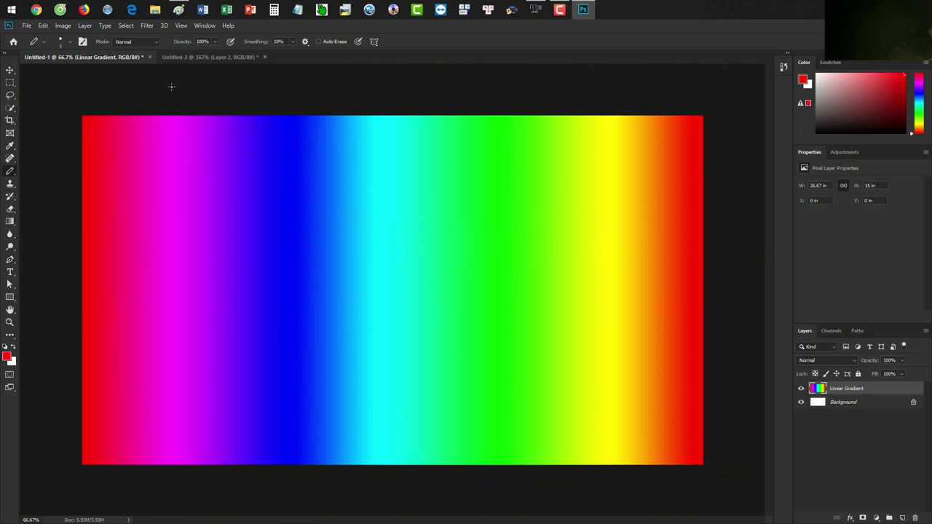
{"action": "key", "text": "ctrl+shift+n"}
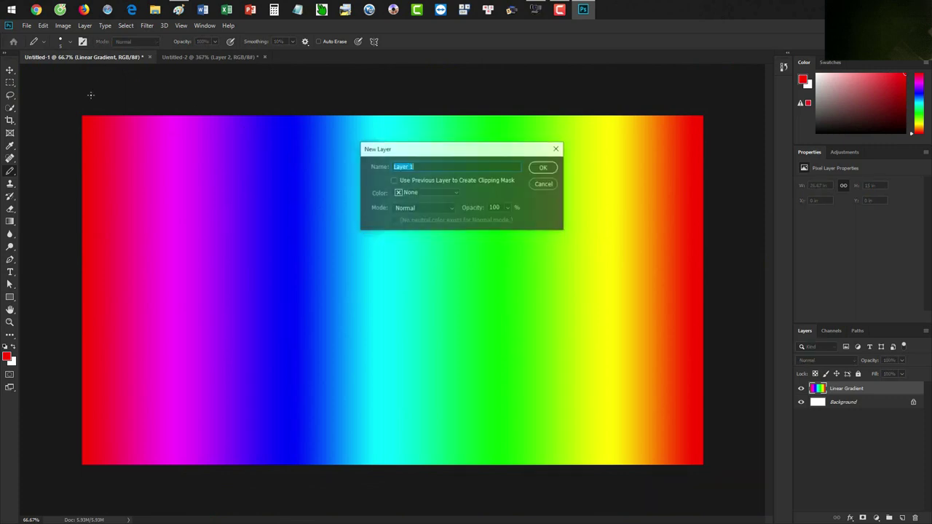
{"action": "type", "text": "Radia"}
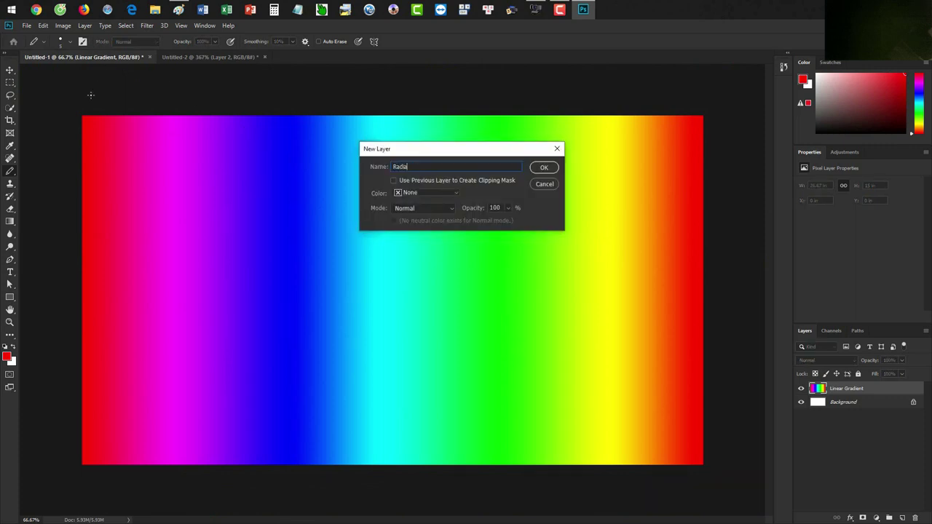
{"action": "type", "text": "l Gradient"}
{"action": "key", "text": "Return"}
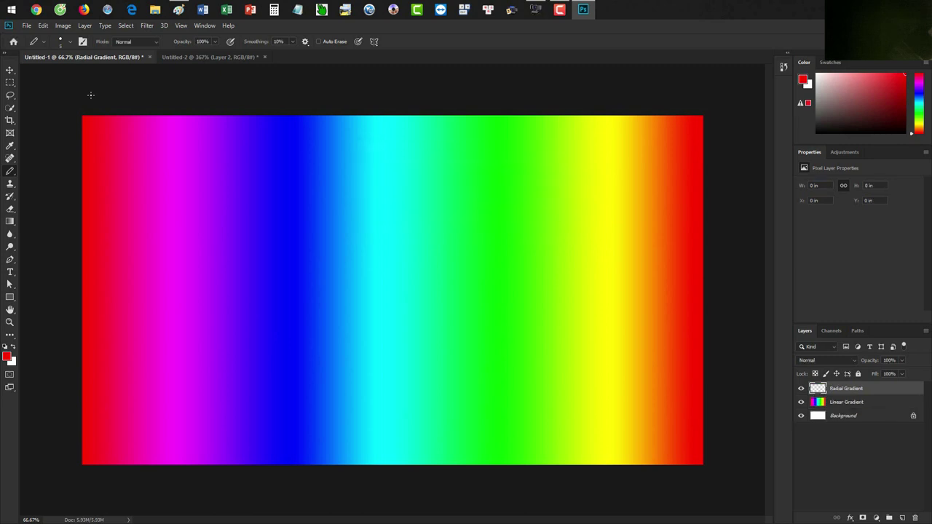
{"action": "key", "text": "g"}
{"action": "left_click", "coordinate": [122, 41]}
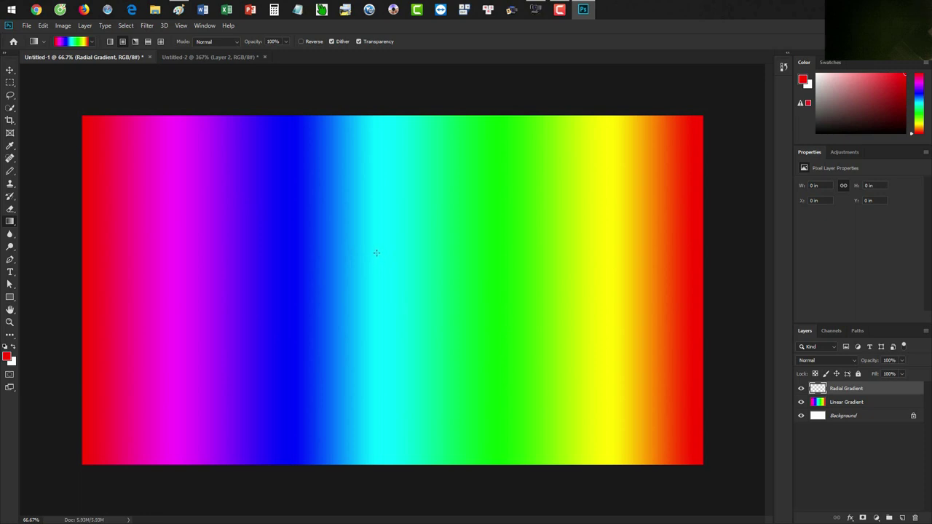
- Fill the layer with a Spectrum radial gradient from left of centre, then bring up the Gradient Editor
{"action": "left_click_drag", "start_coordinate": [378, 253], "coordinate": [419, 254]}
{"action": "mouse_move", "coordinate": [524, 254]}
{"action": "left_mouse_down"}
{"action": "mouse_move", "coordinate": [661, 253]}
{"action": "mouse_move", "coordinate": [610, 249]}
{"action": "left_mouse_up"}
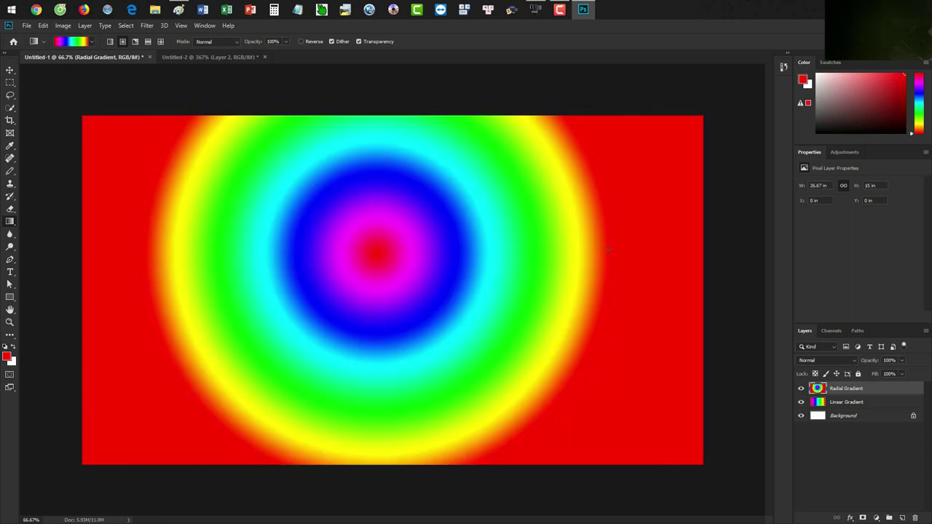
{"action": "key", "text": "ctrl+z"}
{"action": "key", "text": "p"}
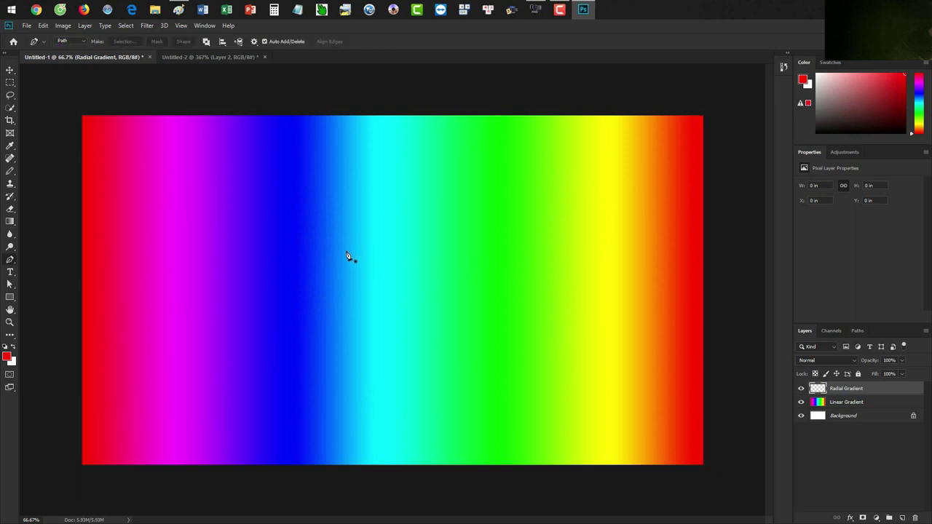
{"action": "left_click", "coordinate": [359, 253]}
{"action": "left_click", "coordinate": [643, 253]}
{"action": "key", "text": "g"}
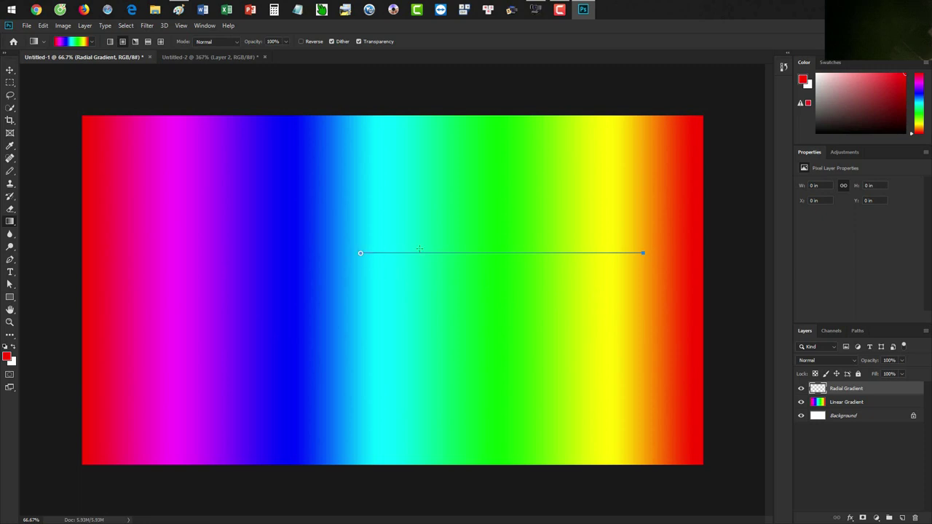
{"action": "left_click_drag", "start_coordinate": [360, 253], "coordinate": [643, 252]}
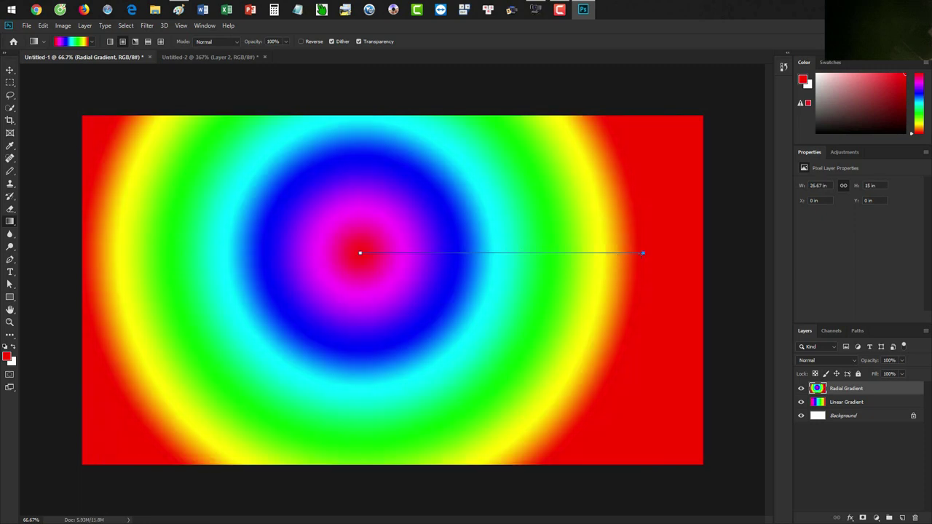
{"action": "left_click", "coordinate": [80, 41]}
{"action": "left_click_drag", "start_coordinate": [501, 102], "coordinate": [800, 84]}
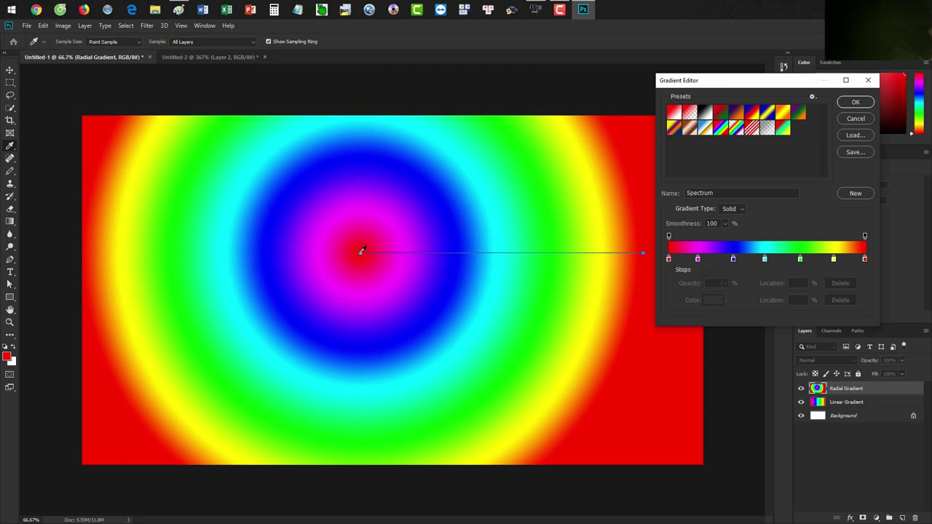
- Inspect the red and magenta (15) colour stops, close the Gradient Editor and start a new layer
{"action": "left_click", "coordinate": [668, 259]}
{"action": "left_click", "coordinate": [698, 261]}
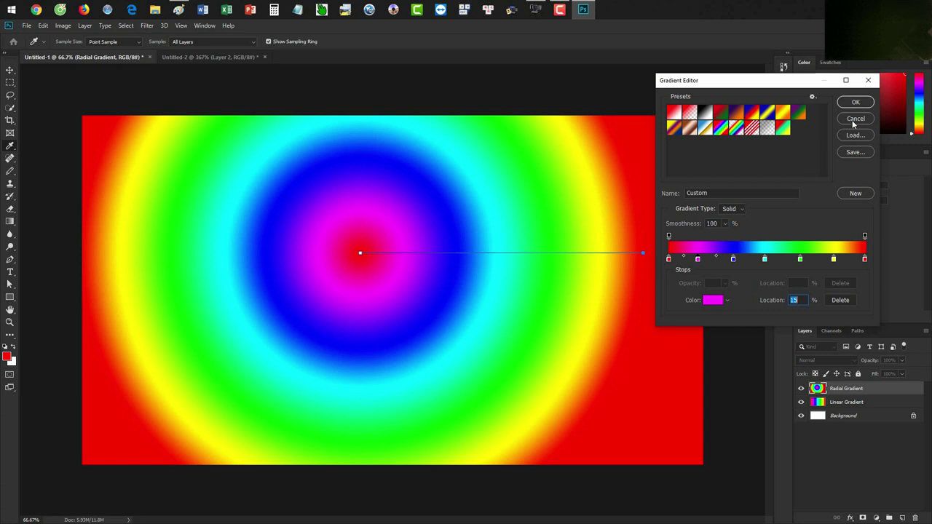
{"action": "left_click", "coordinate": [856, 102]}
{"action": "key", "text": "ctrl+shift+n"}
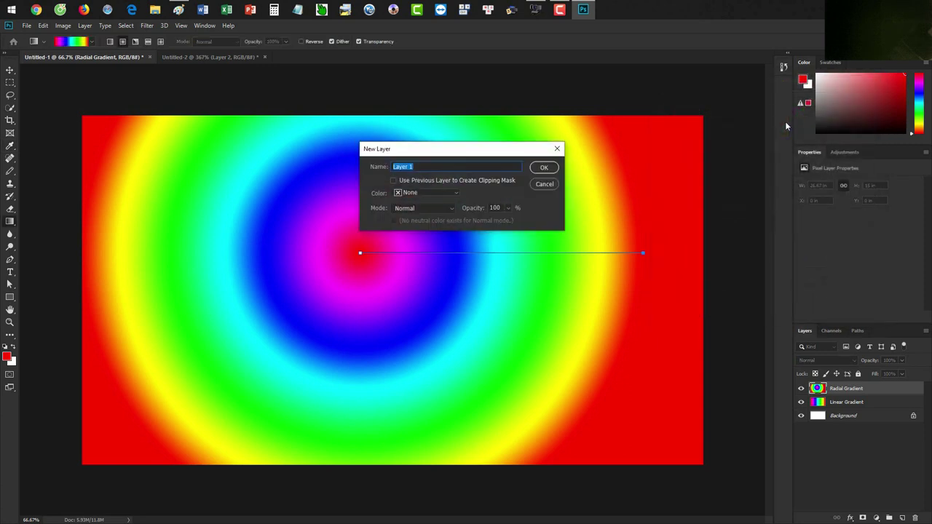
- Accept the default Layer 1 name and switch to the Untitled-2 reference document
{"action": "key", "text": "Return"}
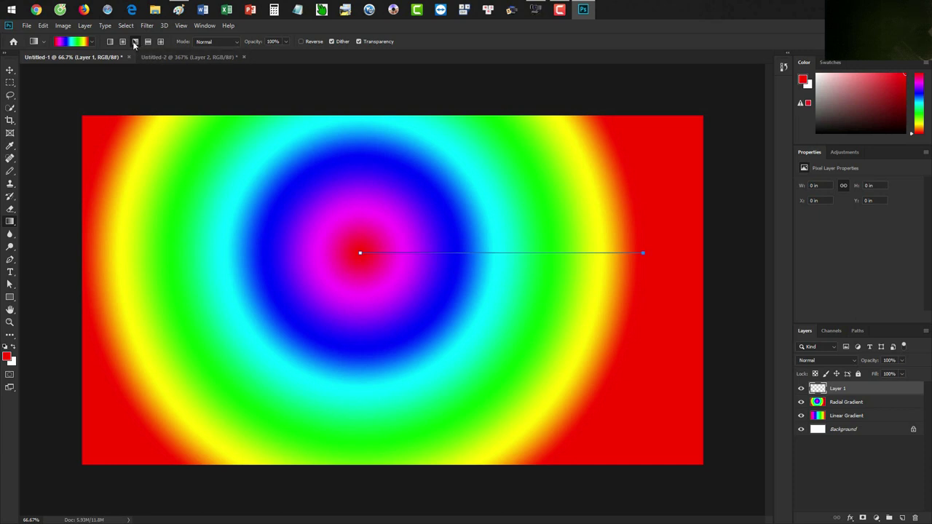
{"action": "left_click", "coordinate": [160, 56]}
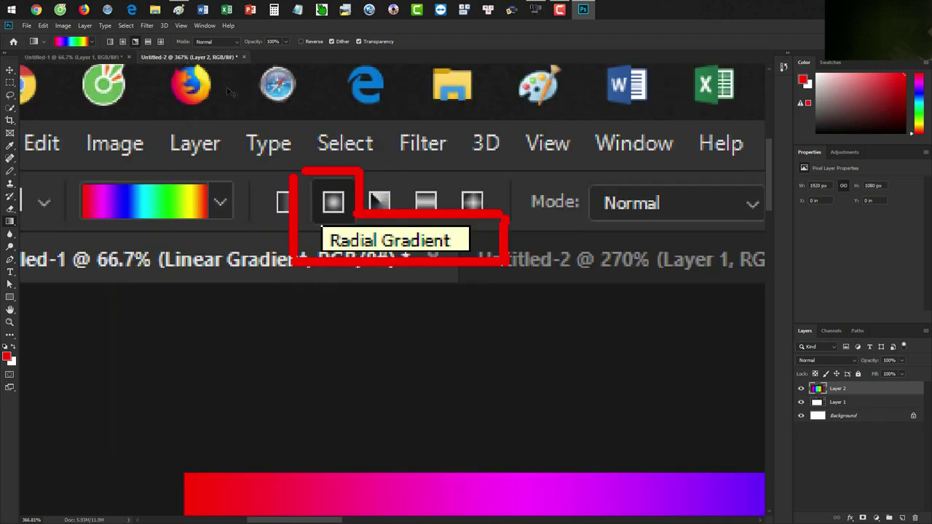
- Paste the angle-gradient screenshot into Untitled-2 and mark it with a red pencil stroke
{"action": "key", "text": "ctrl+v"}
{"action": "key", "text": "b"}
{"action": "mouse_move", "coordinate": [348, 175]}
{"action": "left_mouse_down"}
{"action": "mouse_move", "coordinate": [526, 260]}
{"action": "mouse_move", "coordinate": [346, 172]}
{"action": "left_mouse_up"}
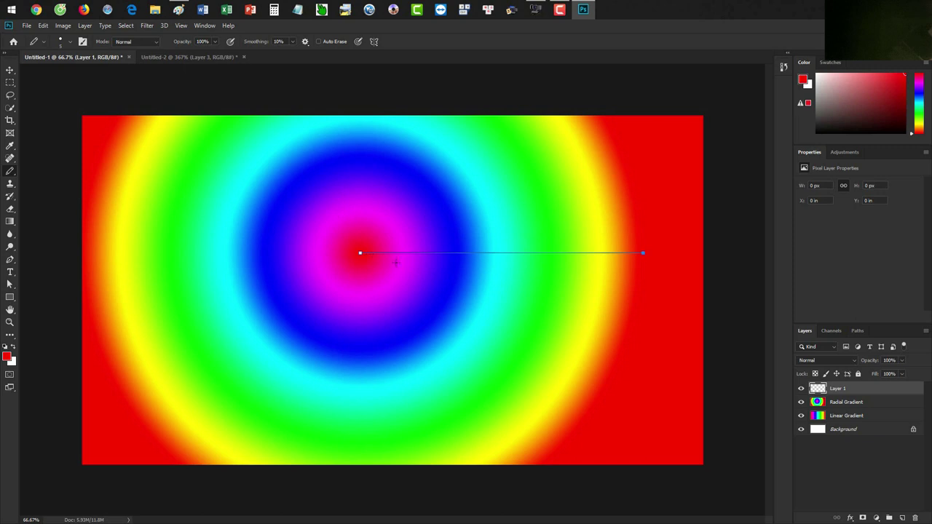
- Rename Layer 1 to 'Angle Gradient'
{"action": "double_click", "coordinate": [839, 388]}
{"action": "type", "text": "Angle Gradi"}
{"action": "type", "text": "ent"}
{"action": "key", "text": "Return"}
- Fill the layer with a rainbow angle gradient dragged right from centre and open the Gradient Editor
{"action": "key", "text": "g"}
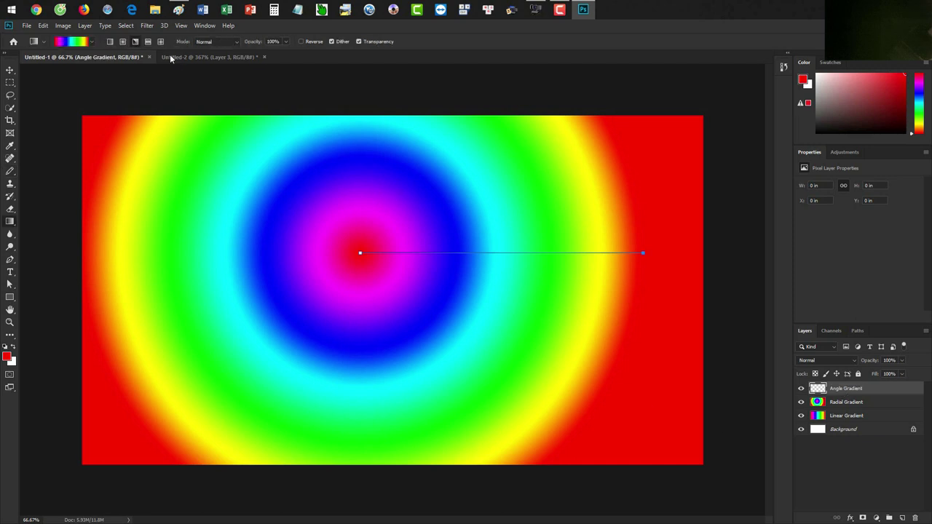
{"action": "left_click", "coordinate": [135, 42]}
{"action": "left_click_drag", "start_coordinate": [358, 283], "coordinate": [640, 279]}
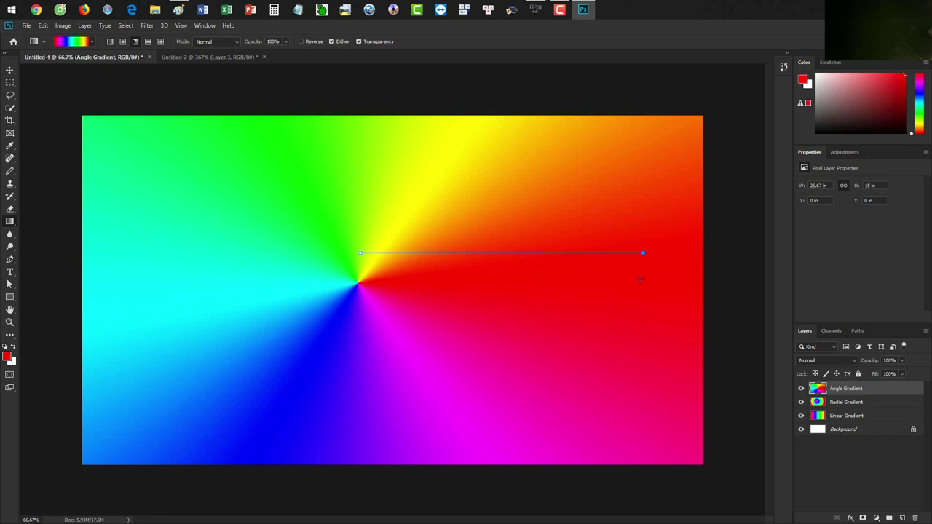
{"action": "left_click", "coordinate": [73, 42]}
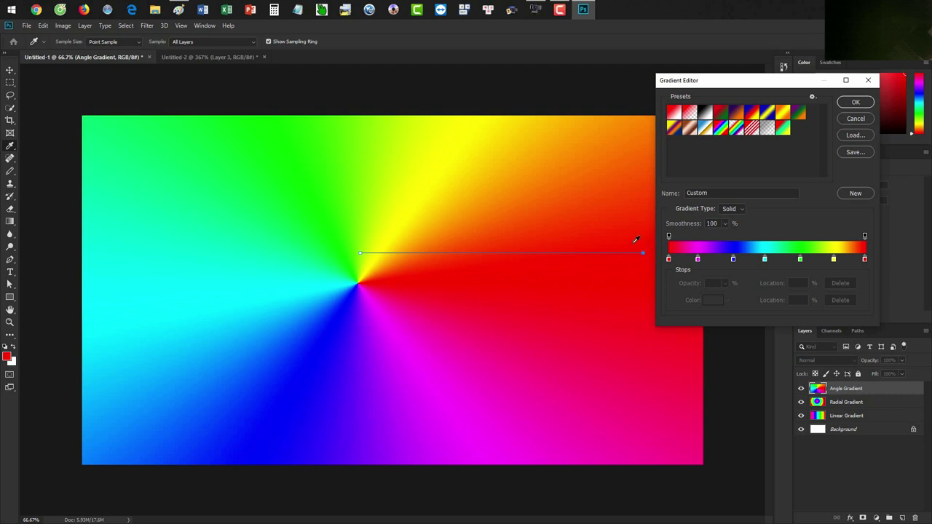
- Inspect the red (0), magenta (15) and blue (33) colour stops, then close the Gradient Editor unchanged
{"action": "left_click", "coordinate": [668, 260]}
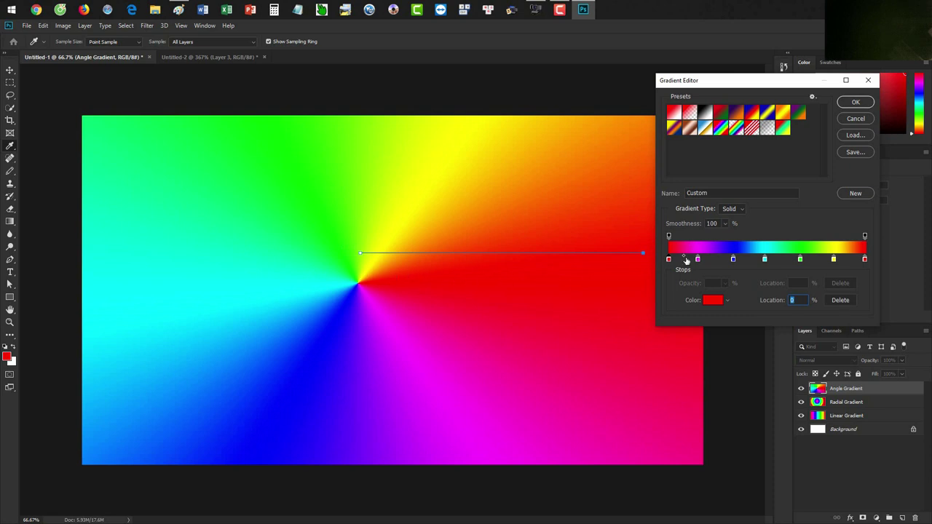
{"action": "left_click", "coordinate": [698, 260]}
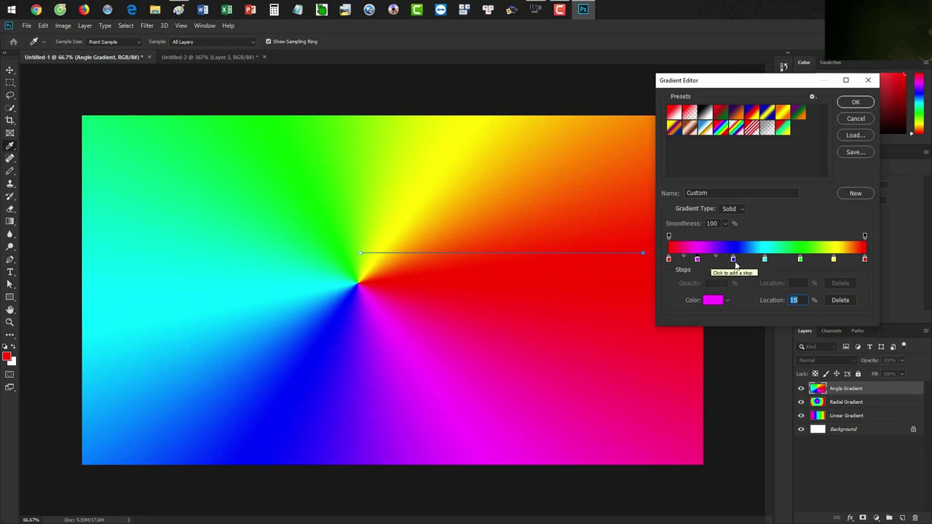
{"action": "left_click", "coordinate": [733, 259]}
{"action": "left_click", "coordinate": [698, 262]}
{"action": "left_click", "coordinate": [855, 101]}
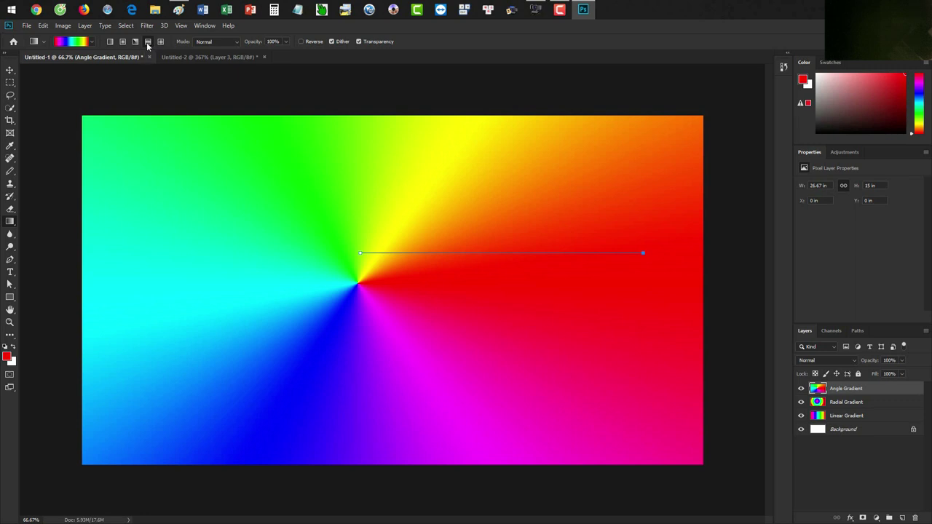
- Outline the Reflected Gradient button in red on the Untitled-2 screenshot, then return to Untitled-1
{"action": "left_click", "coordinate": [197, 58]}
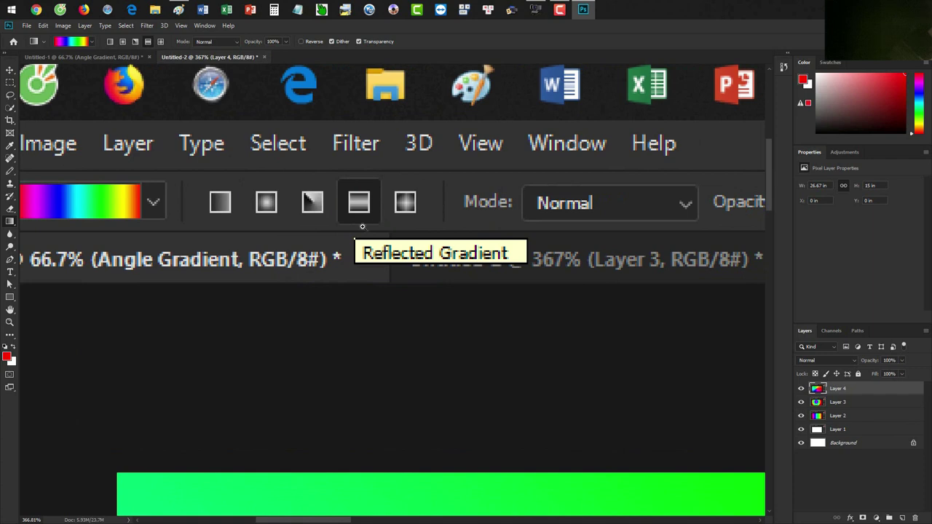
{"action": "scroll", "coordinate": [379, 221], "scroll_direction": "up", "scroll_amount": 3}
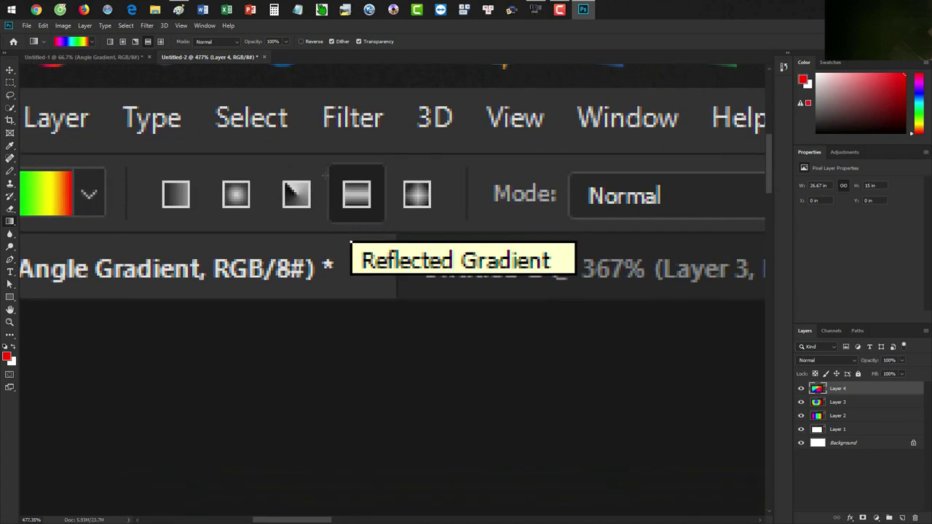
{"action": "key", "text": "b"}
{"action": "mouse_move", "coordinate": [305, 144]}
{"action": "left_mouse_down"}
{"action": "mouse_move", "coordinate": [396, 145]}
{"action": "mouse_move", "coordinate": [395, 208]}
{"action": "mouse_move", "coordinate": [551, 223]}
{"action": "mouse_move", "coordinate": [588, 302]}
{"action": "mouse_move", "coordinate": [312, 287]}
{"action": "mouse_move", "coordinate": [312, 149]}
{"action": "left_mouse_up"}
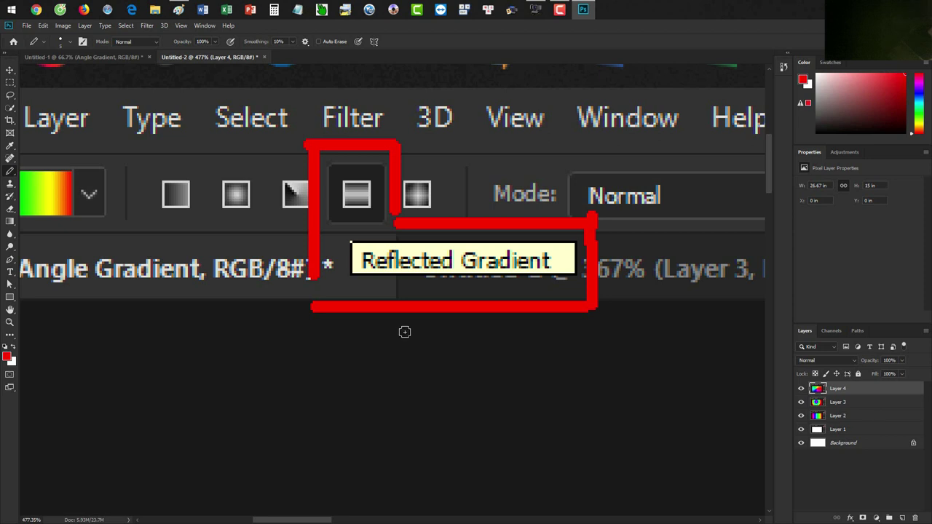
{"action": "left_click", "coordinate": [126, 57]}
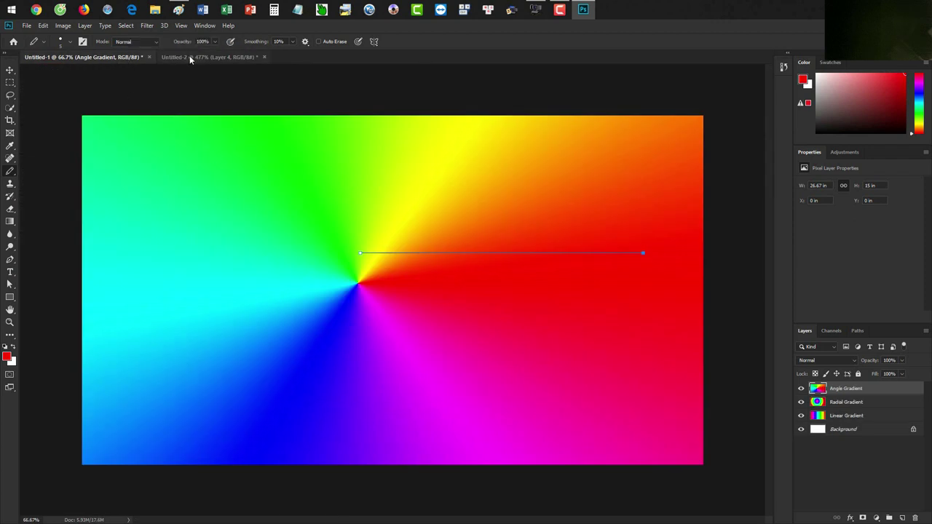
- Redraw the angle gradient from the centre and add a new layer named 'Reflected Gradient'
{"action": "key", "text": "g"}
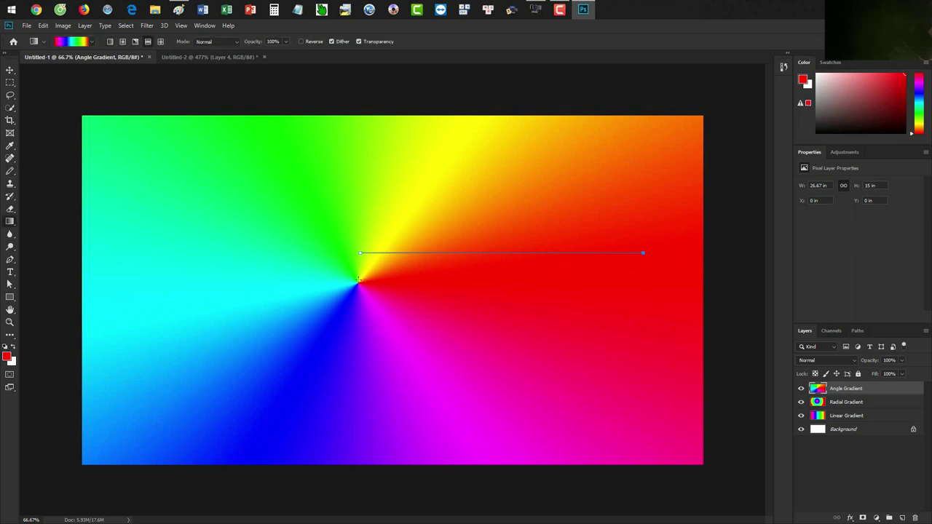
{"action": "left_click_drag", "start_coordinate": [358, 253], "coordinate": [360, 253]}
{"action": "key", "text": "ctrl+shift+n"}
{"action": "type", "text": "F"}
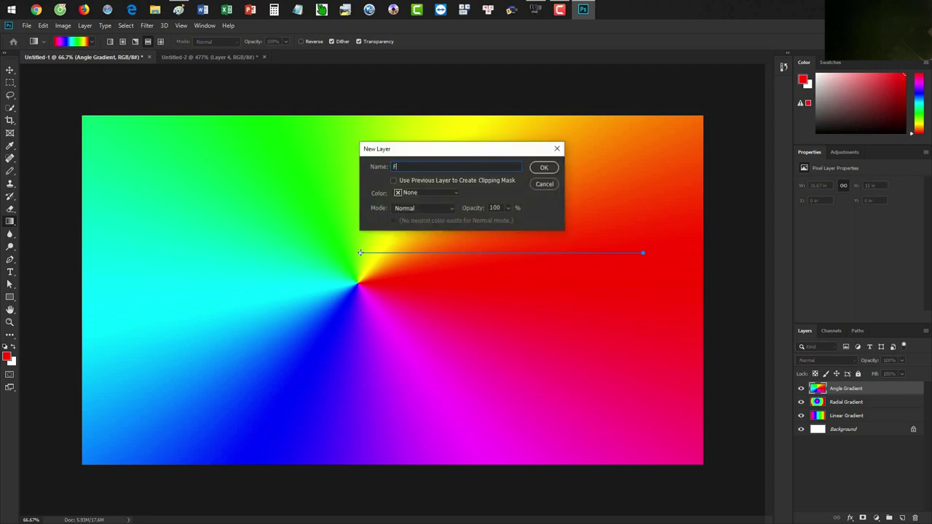
{"action": "type", "text": "e"}
{"action": "key", "text": "BackSpace"}
{"action": "type", "text": "lected Gradi"}
{"action": "type", "text": "ent"}
{"action": "key", "text": "Return"}
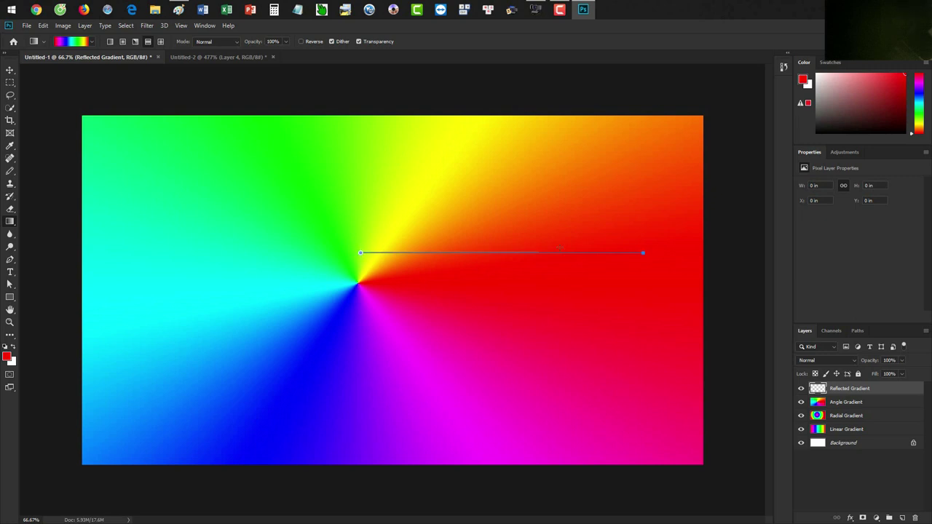
- Fill the layer with a mirrored rainbow reflected gradient, review its stops, and switch to Untitled-2
{"action": "left_click_drag", "start_coordinate": [360, 253], "coordinate": [644, 253]}
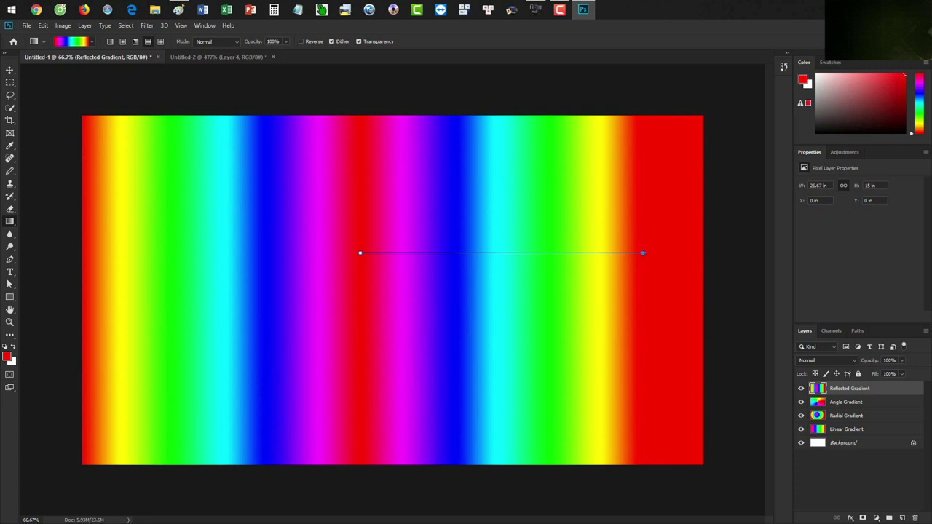
{"action": "left_click", "coordinate": [78, 43]}
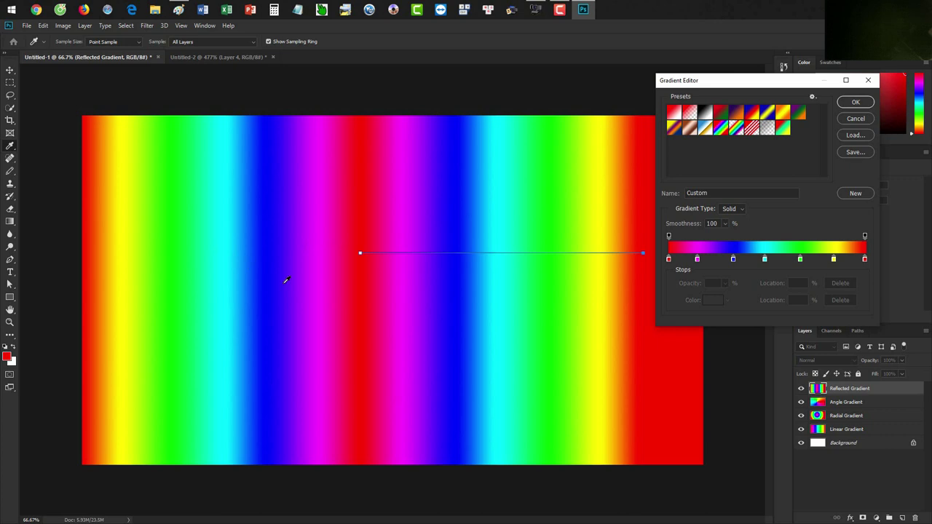
{"action": "left_click", "coordinate": [850, 102]}
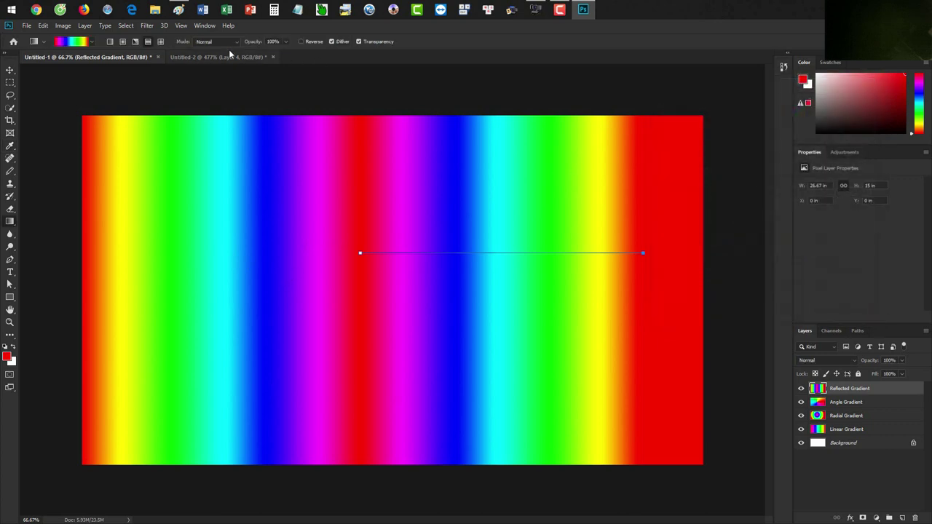
{"action": "left_click", "coordinate": [188, 56]}
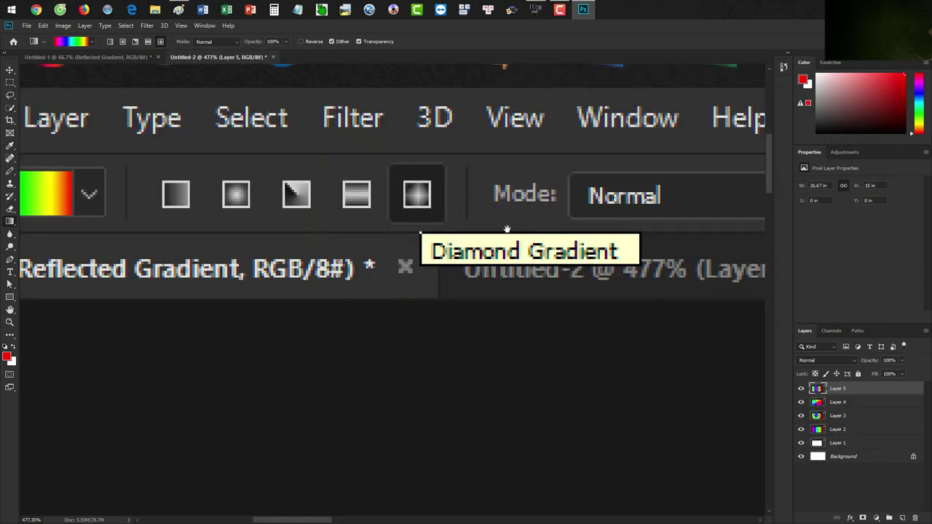
- Paint a red brush outline around Diamond Gradient on the Untitled-2 screenshot
{"action": "scroll", "coordinate": [286, 172], "scroll_direction": "right", "scroll_amount": 3}
{"action": "key", "text": "b"}
{"action": "mouse_move", "coordinate": [284, 149]}
{"action": "left_mouse_down"}
{"action": "mouse_move", "coordinate": [365, 217]}
{"action": "mouse_move", "coordinate": [561, 216]}
{"action": "mouse_move", "coordinate": [572, 259]}
{"action": "mouse_move", "coordinate": [375, 272]}
{"action": "mouse_move", "coordinate": [277, 264]}
{"action": "mouse_move", "coordinate": [294, 156]}
{"action": "left_mouse_up"}
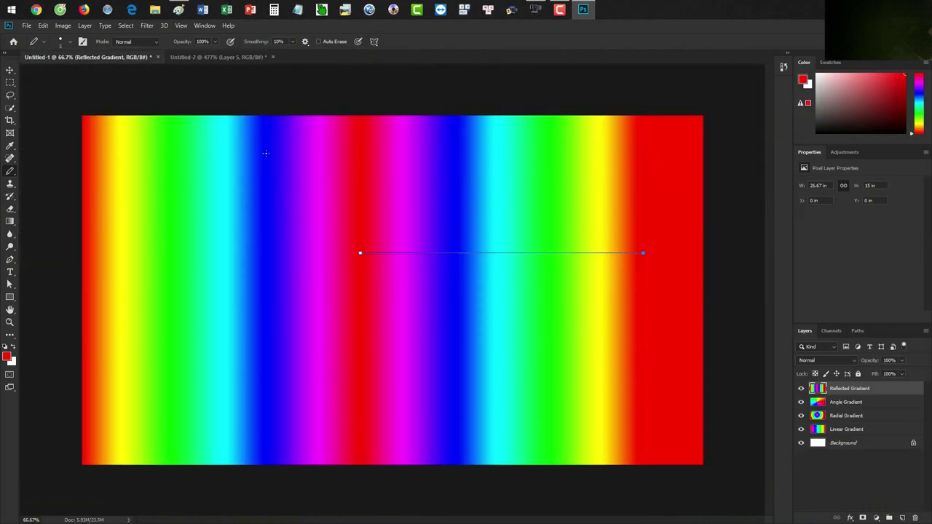
- Create a new layer named 'Diamond Gradient'
{"action": "key", "text": "ctrl+shift+n"}
{"action": "type", "text": "Diamond Gradient"}
{"action": "key", "text": "Return"}
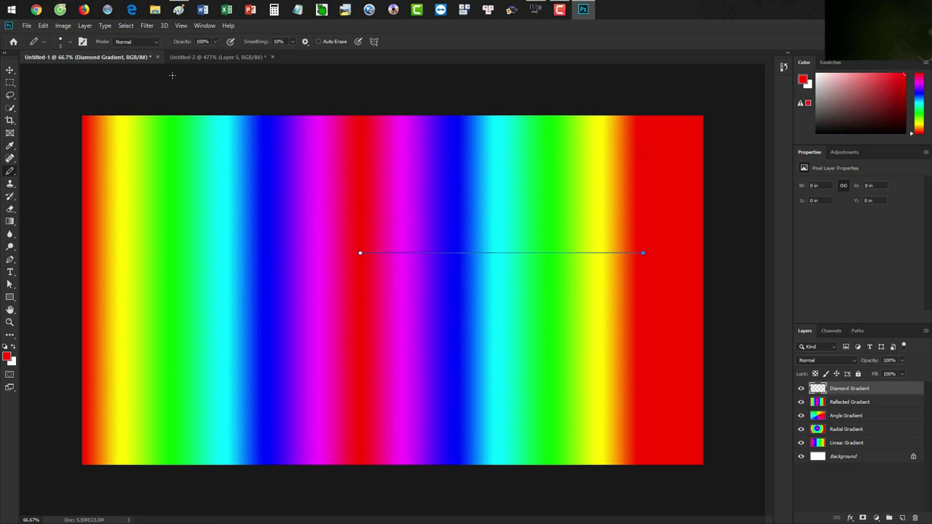
- Fill it with a rainbow diamond gradient radiating from the canvas centre and show its colour stops
{"action": "key", "text": "g"}
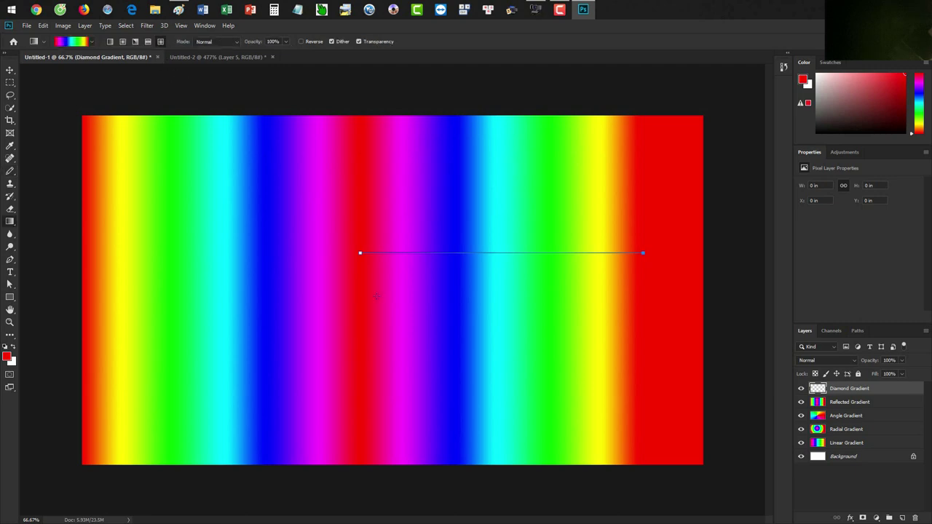
{"action": "left_click_drag", "start_coordinate": [360, 298], "coordinate": [643, 292]}
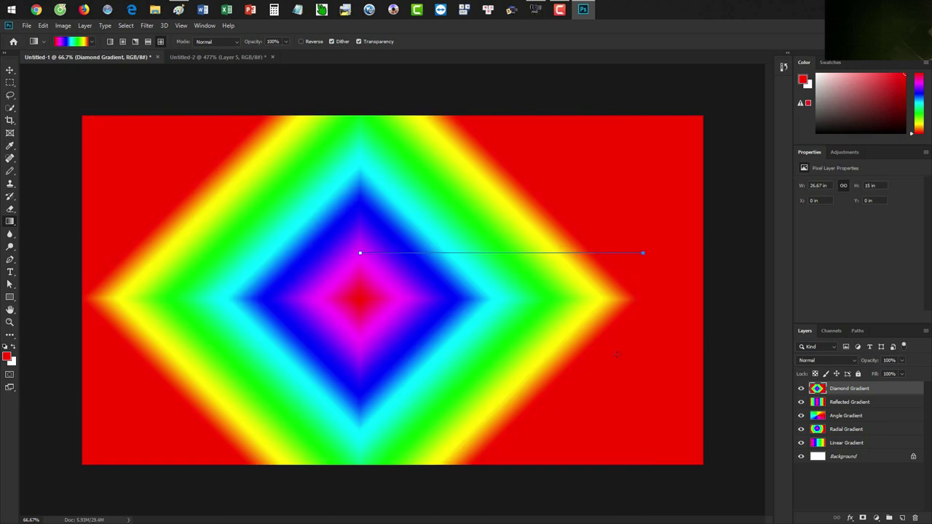
{"action": "left_click", "coordinate": [77, 43]}
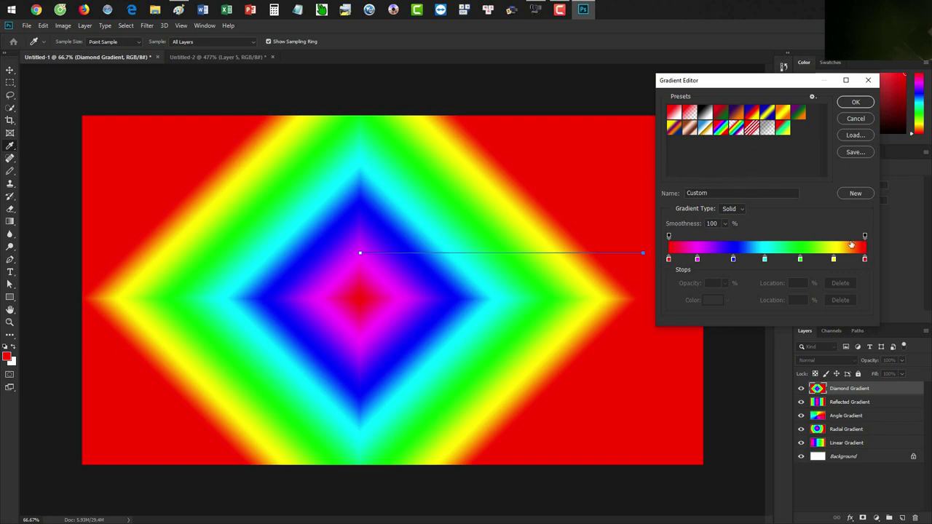
- Change the last gradient stop to black #000000 and redraw the diamond gradient from the centre
{"action": "double_click", "coordinate": [865, 260]}
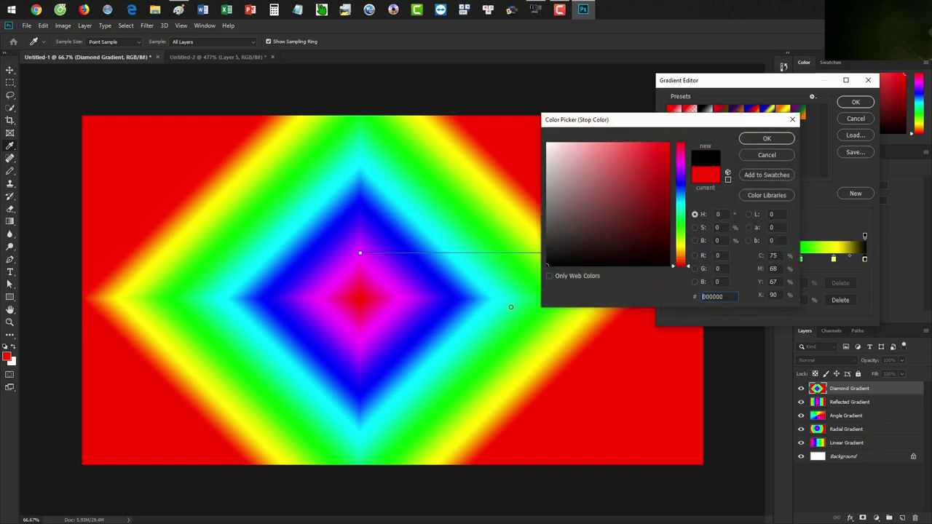
{"action": "left_click", "coordinate": [766, 139]}
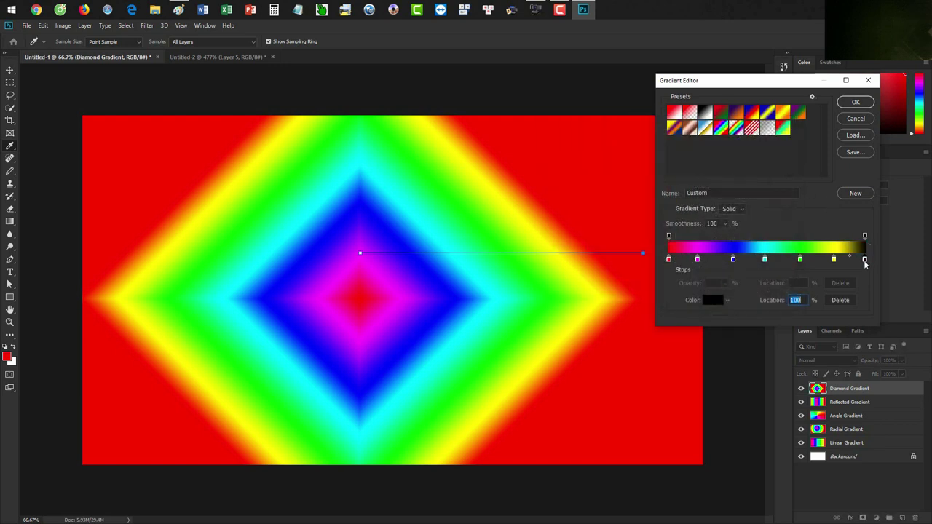
{"action": "left_click", "coordinate": [855, 102]}
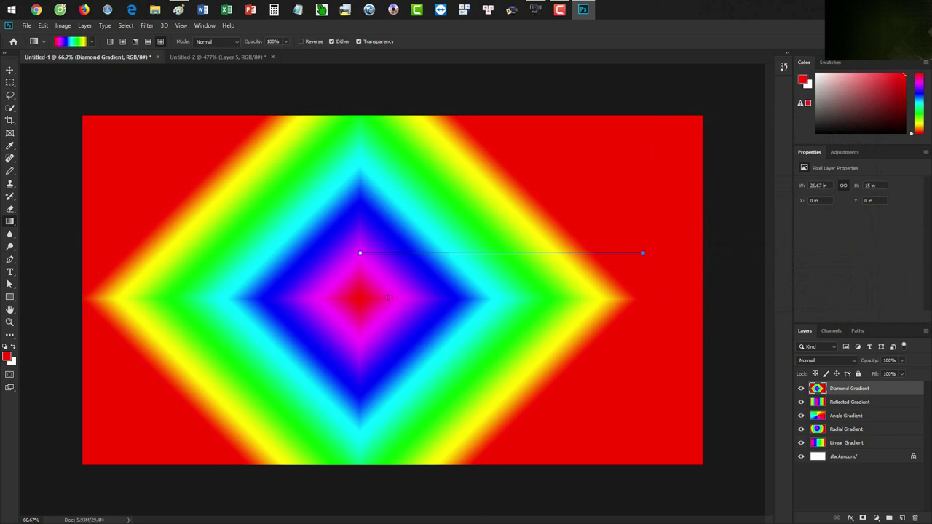
{"action": "left_click_drag", "start_coordinate": [362, 295], "coordinate": [644, 295]}
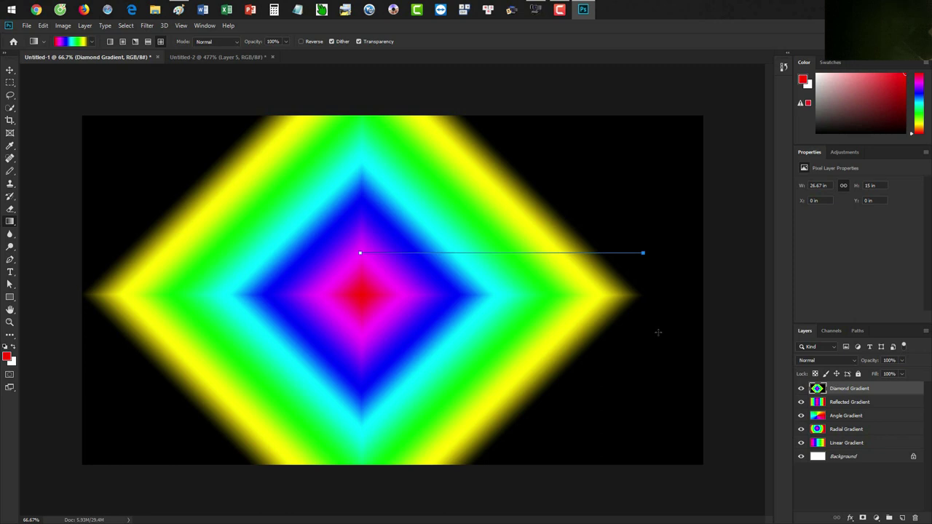
{"action": "left_click_drag", "start_coordinate": [657, 332], "coordinate": [658, 332]}
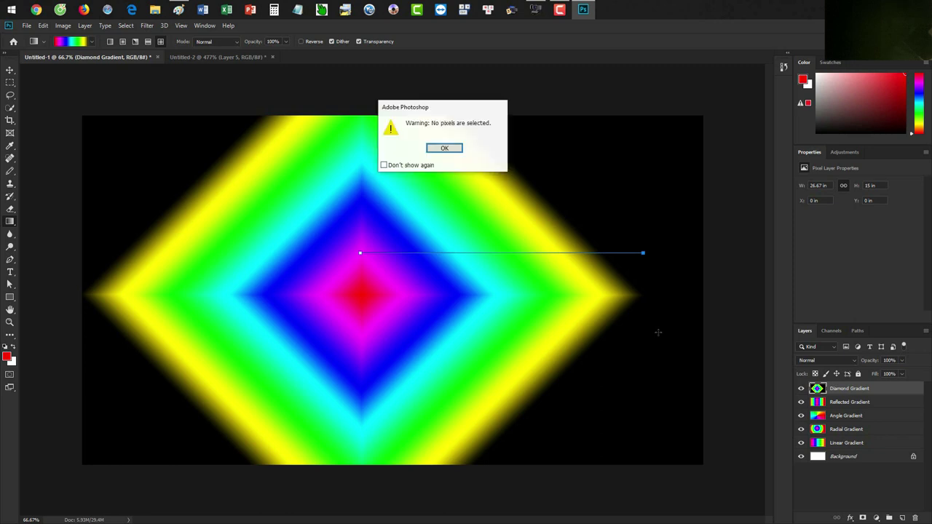
{"action": "key", "text": "Return"}
{"action": "key", "text": "v"}
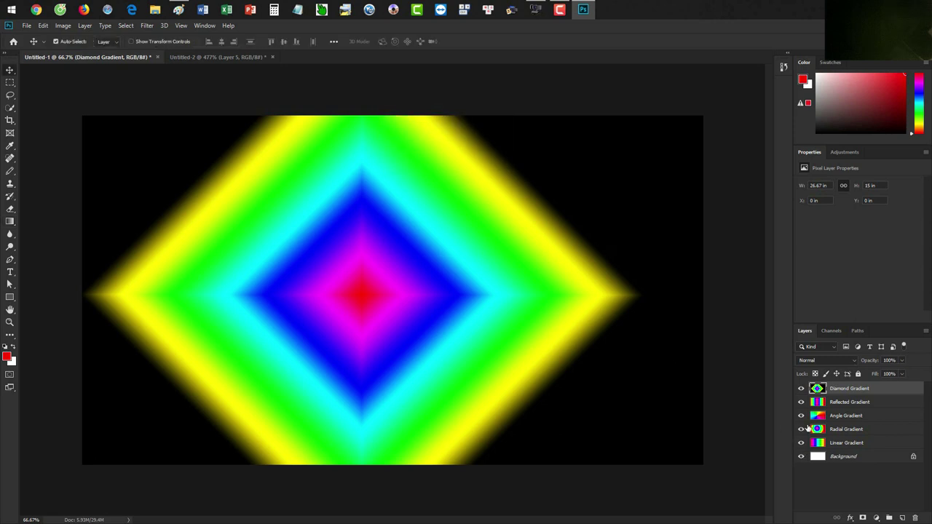
{"action": "left_click_drag", "start_coordinate": [801, 388], "coordinate": [801, 443]}
{"action": "left_click", "coordinate": [801, 443]}
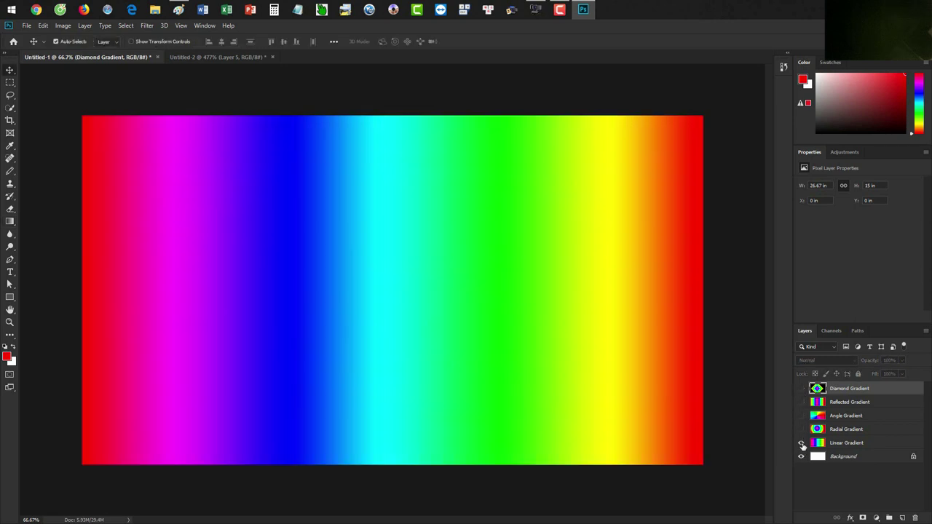
{"action": "left_click", "coordinate": [801, 429]}
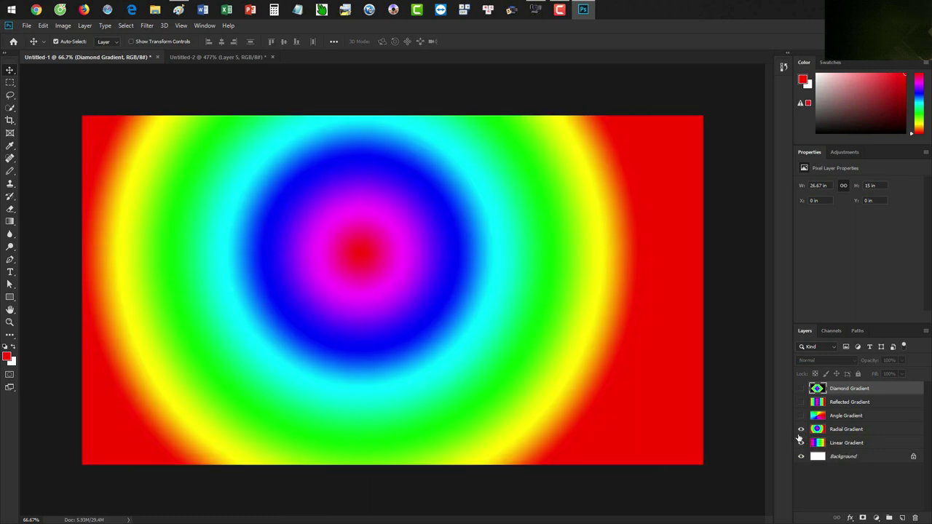
{"action": "left_click", "coordinate": [801, 402]}
{"action": "left_click", "coordinate": [801, 415]}
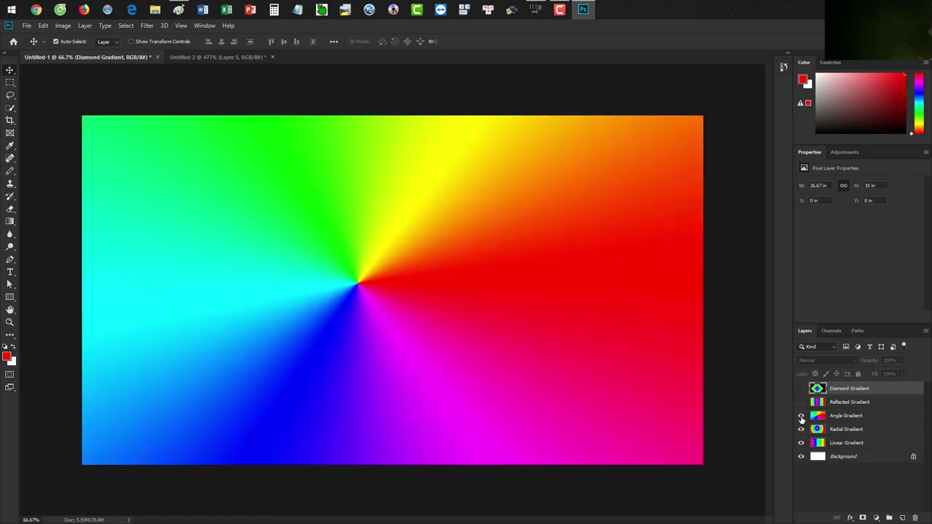
{"action": "left_click", "coordinate": [802, 402]}
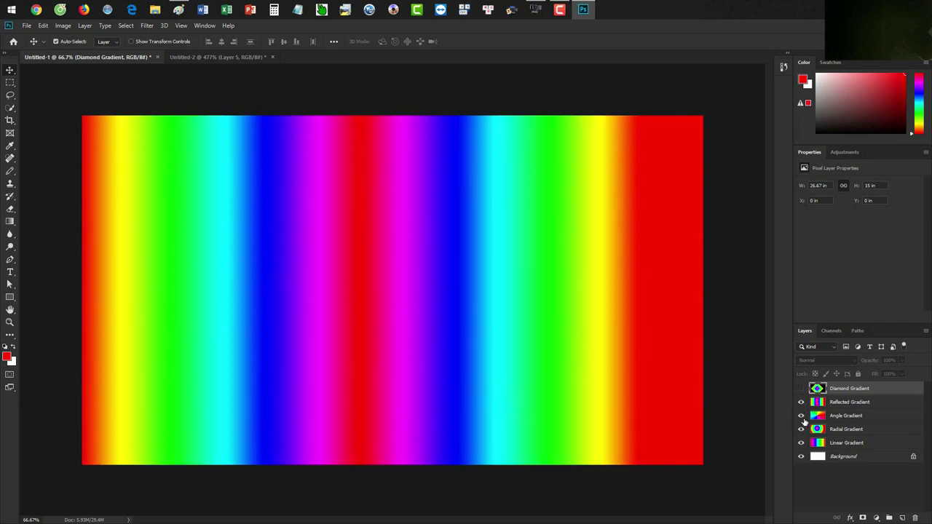
{"action": "left_click", "coordinate": [801, 388]}
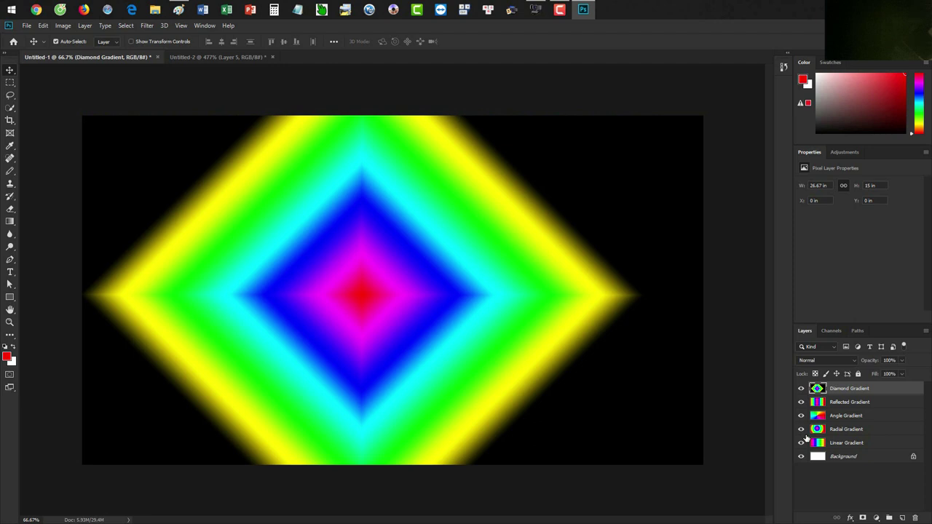
{"action": "key", "text": "g"}
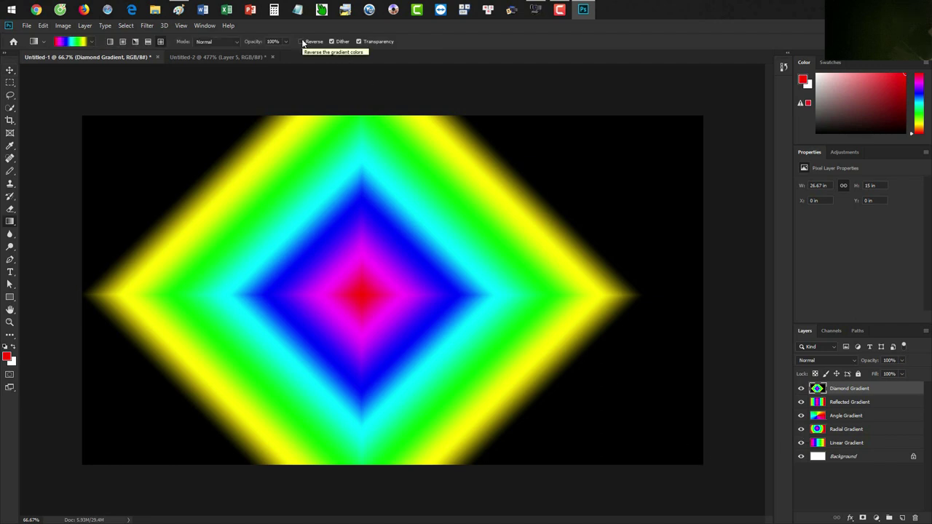
- Outline the Reverse option in red with the Pencil on the Untitled-2 screenshot
{"action": "left_click", "coordinate": [244, 56]}
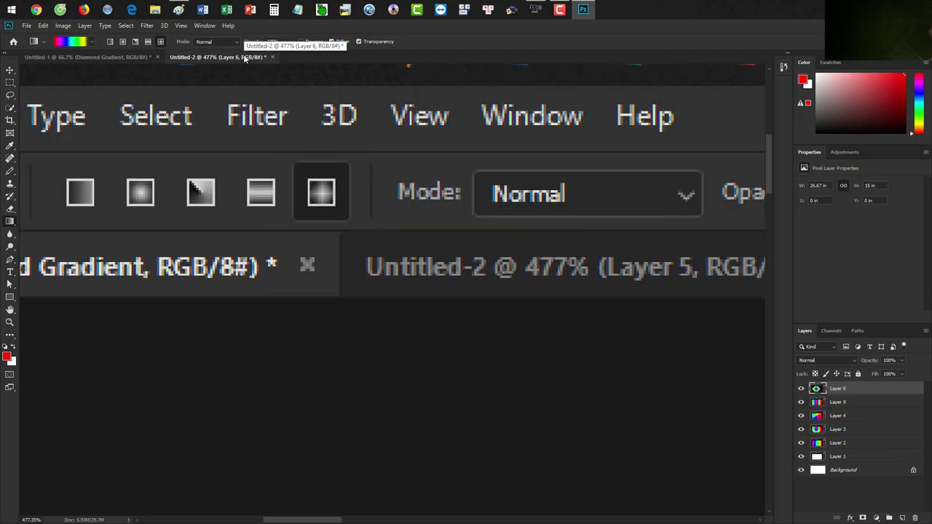
{"action": "scroll", "coordinate": [241, 100], "scroll_direction": "up", "scroll_amount": 3, "text": "alt"}
{"action": "scroll", "coordinate": [240, 100], "scroll_direction": "up", "scroll_amount": 6, "text": "alt"}
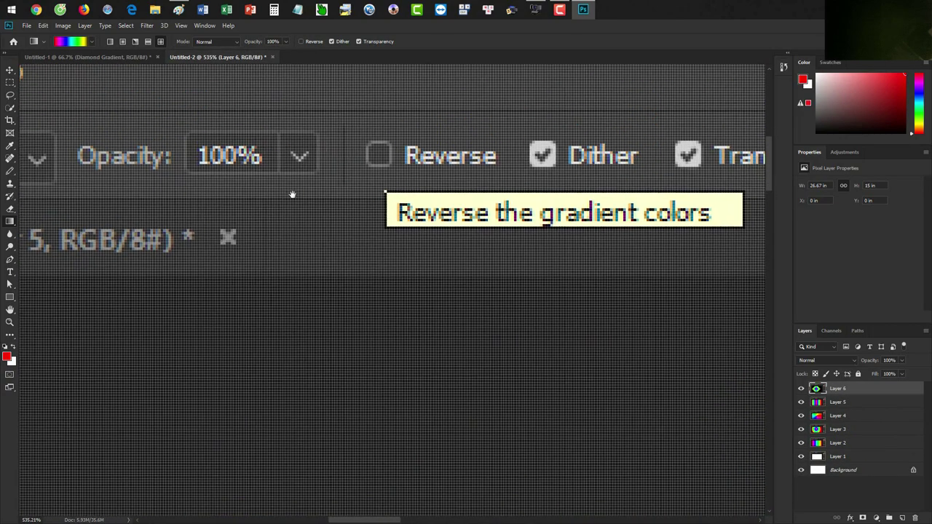
{"action": "scroll", "coordinate": [384, 202], "scroll_direction": "down", "scroll_amount": 1, "text": "alt"}
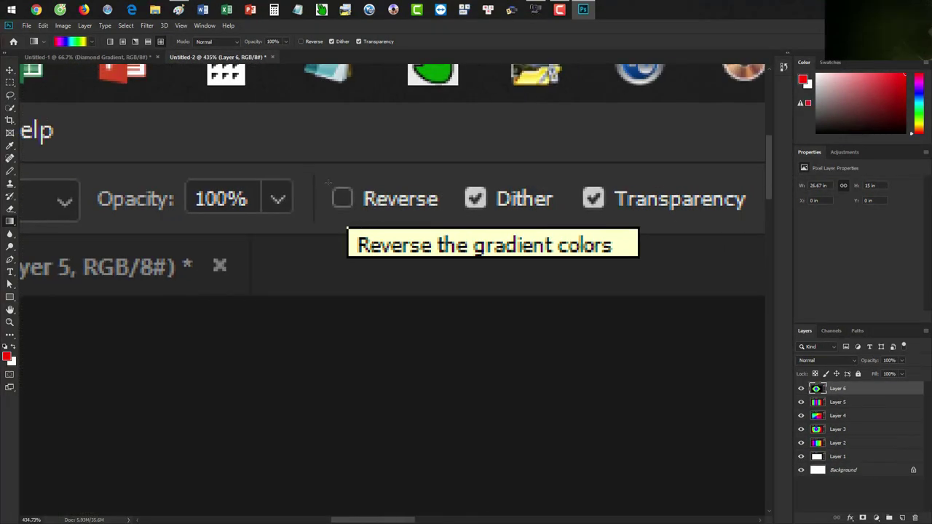
{"action": "key", "text": "b"}
{"action": "mouse_move", "coordinate": [324, 172]}
{"action": "left_mouse_down"}
{"action": "mouse_move", "coordinate": [456, 173]}
{"action": "mouse_move", "coordinate": [455, 226]}
{"action": "mouse_move", "coordinate": [350, 232]}
{"action": "left_mouse_up"}
{"action": "left_click_drag", "start_coordinate": [326, 175], "coordinate": [329, 230]}
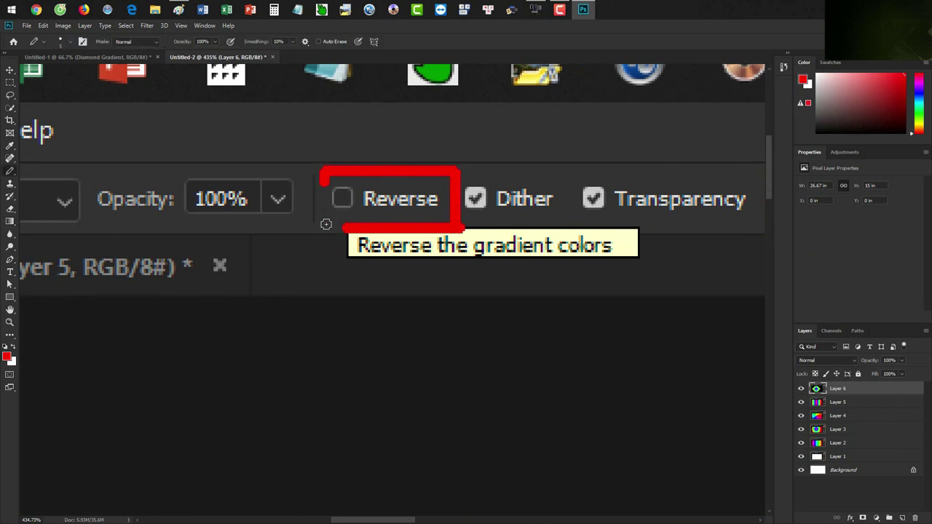
{"action": "scroll", "coordinate": [393, 281], "scroll_direction": "up", "scroll_amount": 2, "text": "alt"}
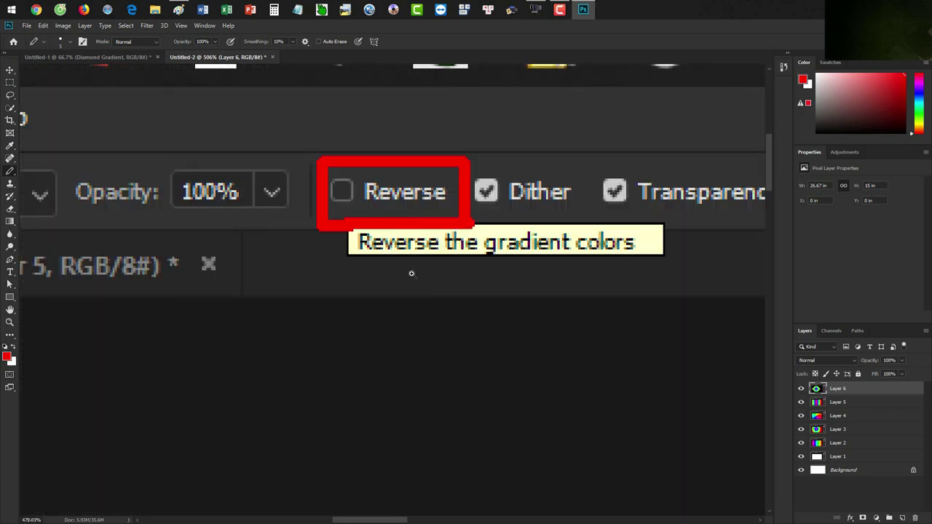
{"action": "scroll", "coordinate": [410, 270], "scroll_direction": "down", "scroll_amount": 1, "text": "alt"}
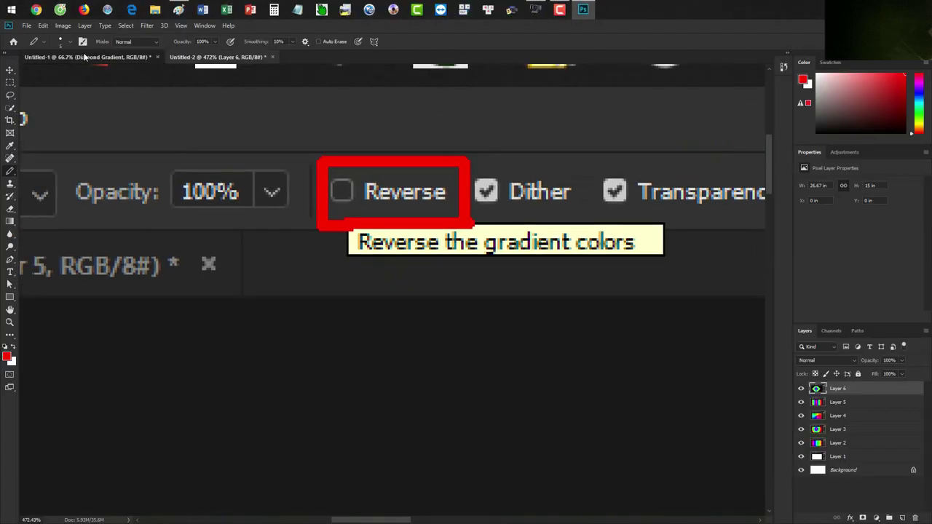
- In Untitled-1, hide the diamond, reflected, angle and radial layers and select Linear Gradient
{"action": "left_click", "coordinate": [86, 57]}
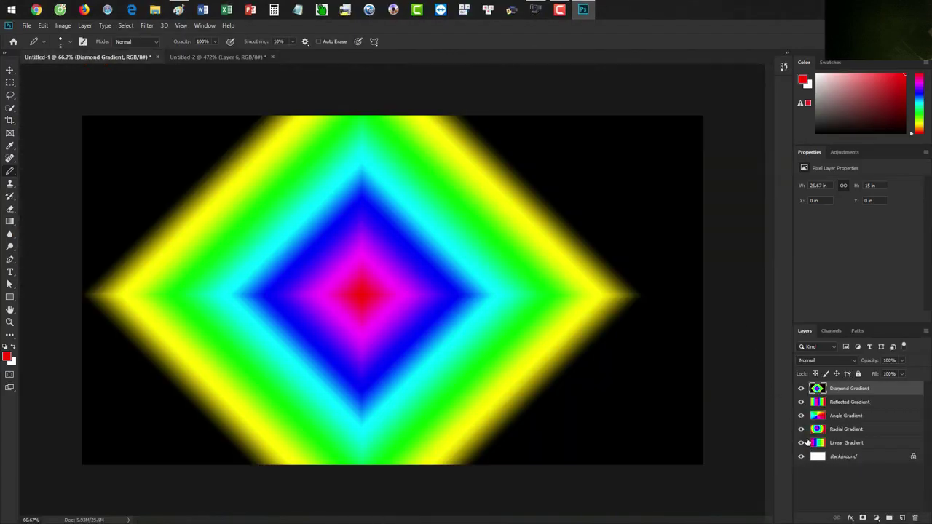
{"action": "left_click_drag", "start_coordinate": [802, 390], "coordinate": [802, 430]}
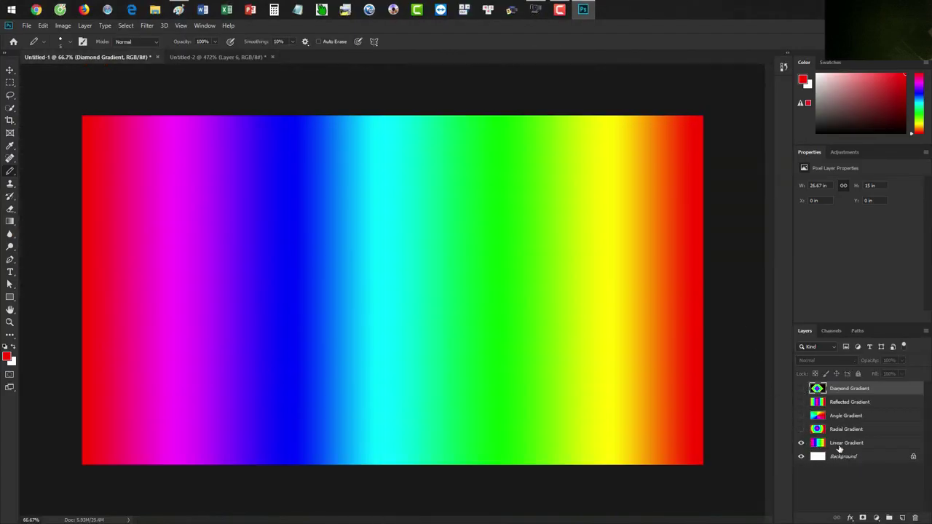
{"action": "left_click", "coordinate": [845, 442]}
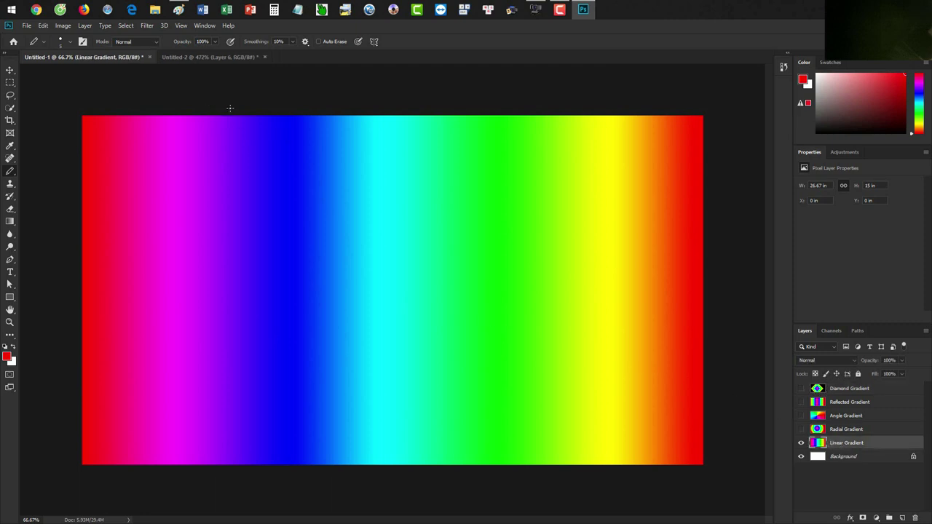
- Fill the Linear Gradient layer left to right with the Spectrum linear gradient
{"action": "key", "text": "g"}
{"action": "left_click", "coordinate": [113, 41]}
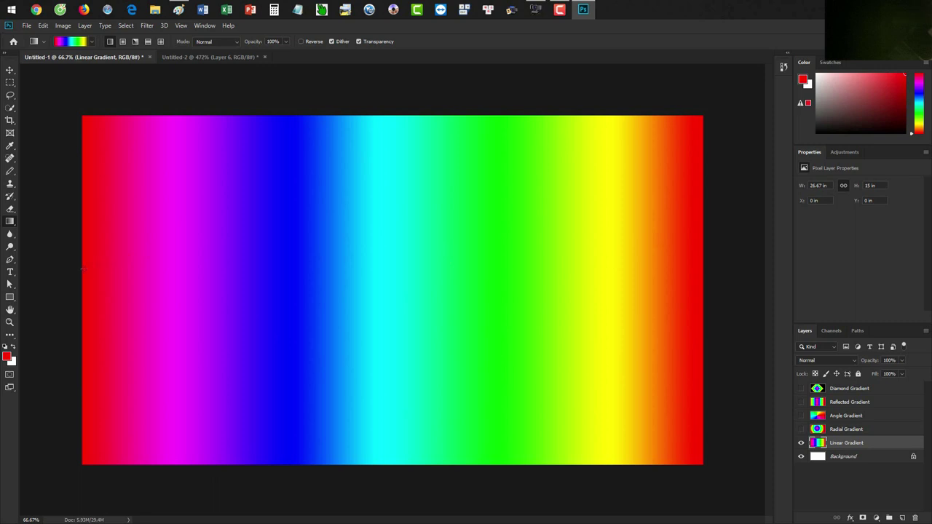
{"action": "mouse_move", "coordinate": [82, 269]}
{"action": "left_mouse_down"}
{"action": "mouse_move", "coordinate": [659, 246]}
{"action": "mouse_move", "coordinate": [704, 260]}
{"action": "left_mouse_up"}
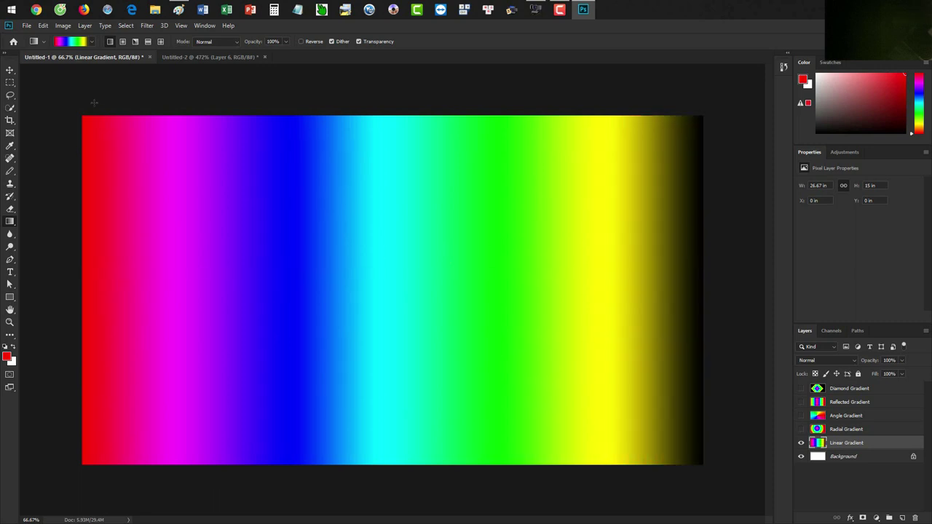
{"action": "left_click", "coordinate": [72, 42]}
{"action": "left_click", "coordinate": [722, 130]}
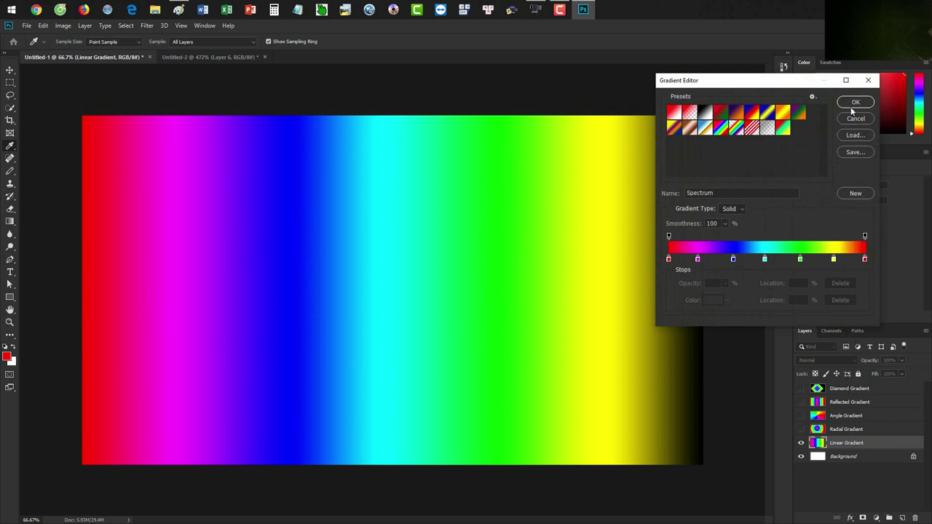
{"action": "left_click", "coordinate": [854, 104]}
{"action": "left_click_drag", "start_coordinate": [80, 279], "coordinate": [703, 307]}
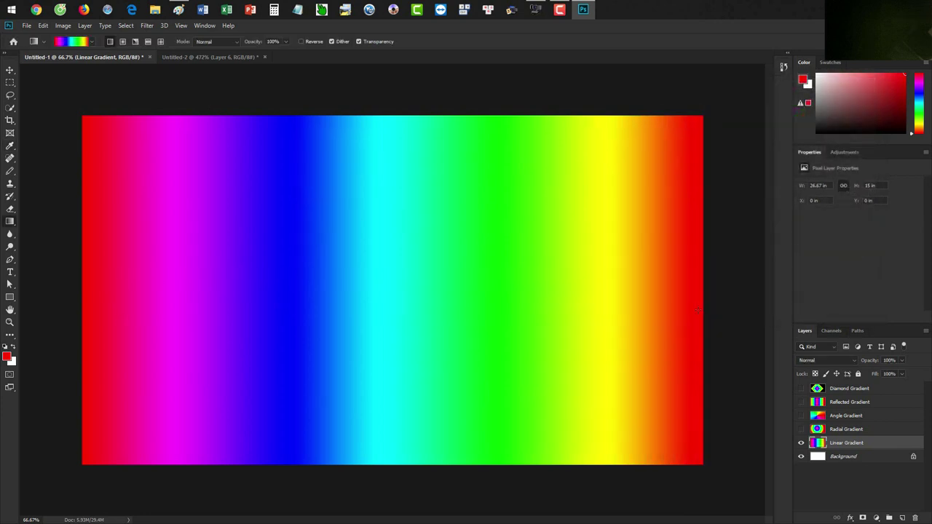
- Redraw the Spectrum gradient reversed across the canvas, then turn Reverse back off
{"action": "left_click", "coordinate": [300, 42]}
{"action": "left_click_drag", "start_coordinate": [82, 276], "coordinate": [702, 276]}
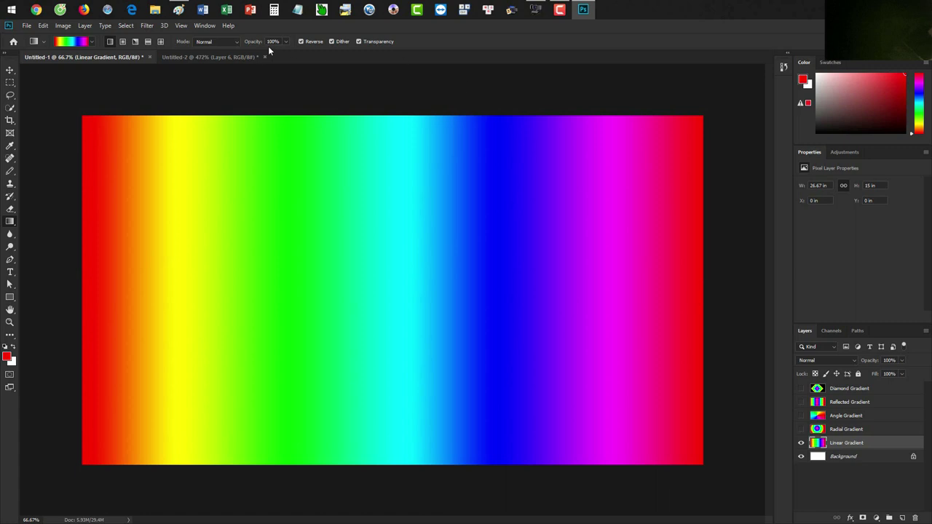
{"action": "left_click", "coordinate": [301, 41]}
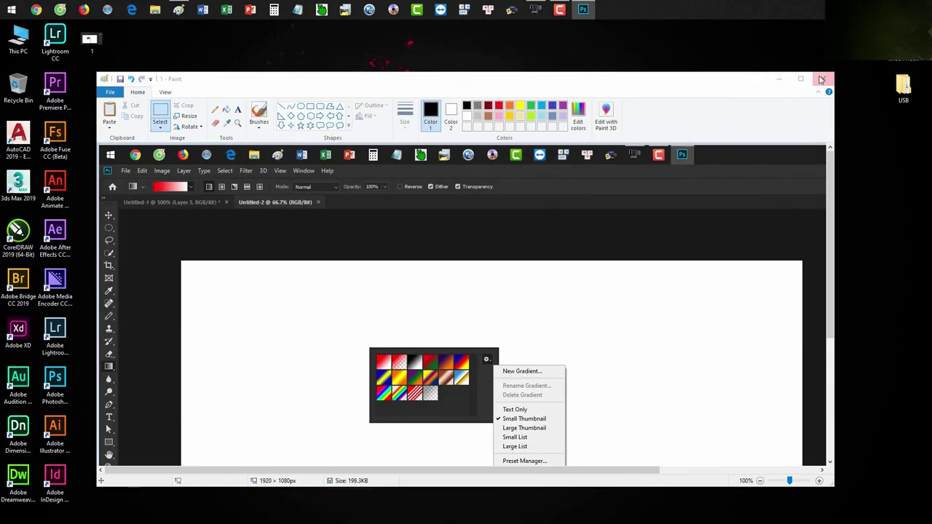
- Close the Paint window showing the 1.png screenshot
{"action": "left_click", "coordinate": [823, 78]}
- Open CD My linh begin.tif and CD My Linh final.jpg from Buoi 3 > Bai 3 in Photoshop
{"action": "key", "text": "super+e"}
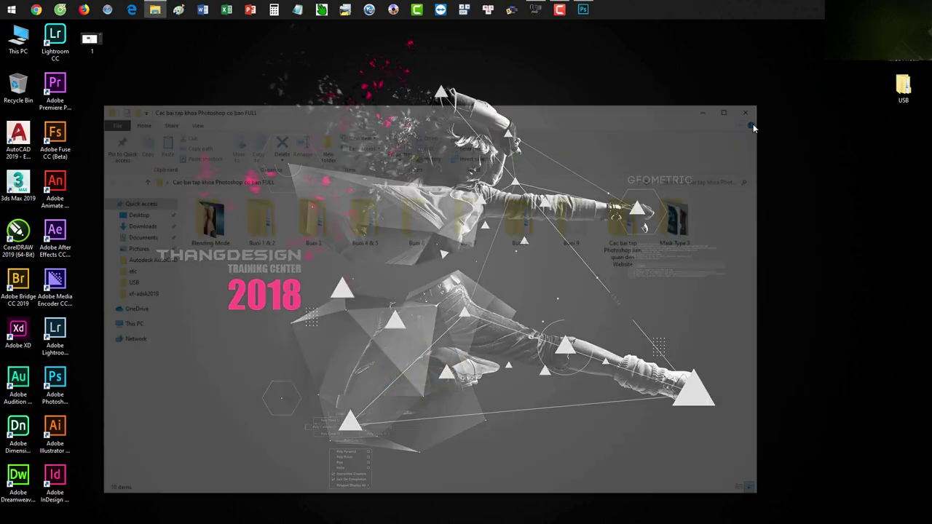
{"action": "double_click", "coordinate": [305, 218]}
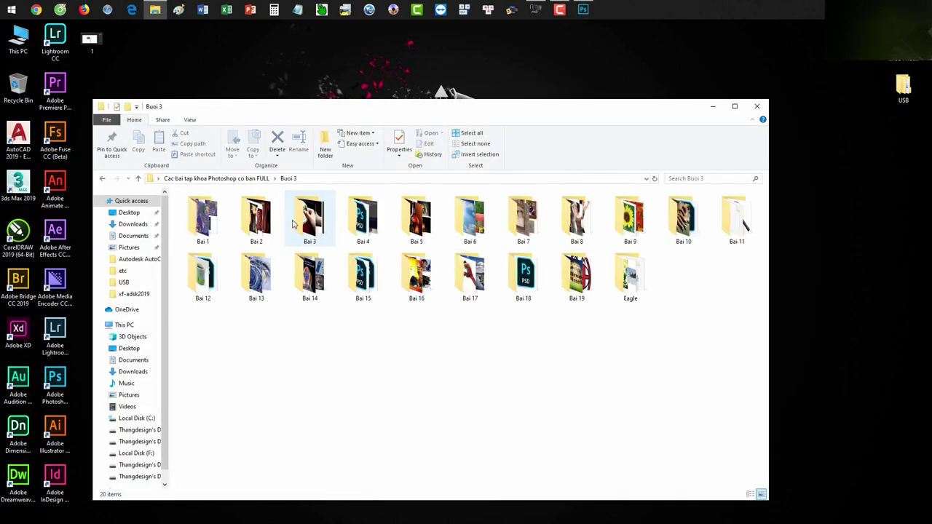
{"action": "double_click", "coordinate": [295, 217]}
{"action": "mouse_move", "coordinate": [393, 258]}
{"action": "left_mouse_down"}
{"action": "mouse_move", "coordinate": [260, 227]}
{"action": "mouse_move", "coordinate": [233, 206]}
{"action": "left_mouse_up"}
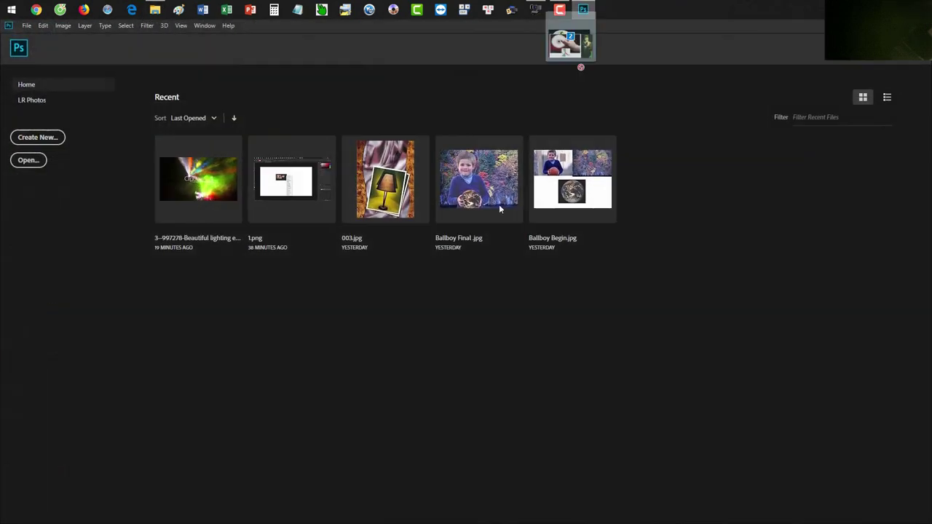
{"action": "left_click_drag", "start_coordinate": [606, 14], "coordinate": [453, 311]}
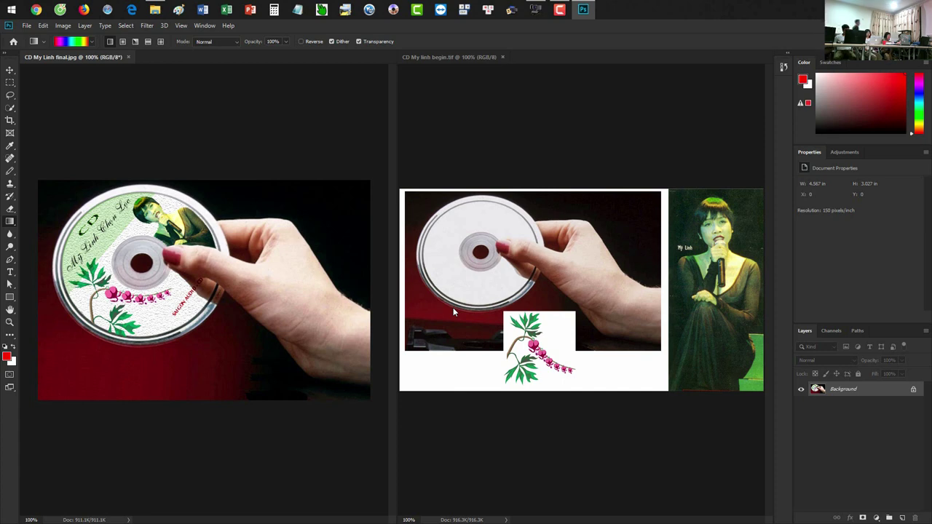
- Bring the ArcSoft WebCam Companion capture window to the front from the taskbar
{"action": "left_click", "coordinate": [537, 8]}
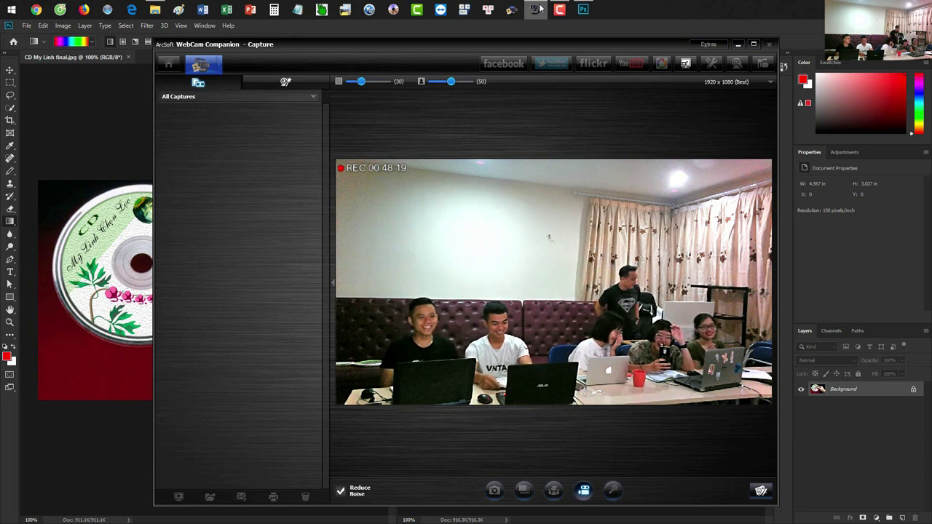
- Minimize the WebCam Companion window to reveal both CD documents
{"action": "left_click", "coordinate": [738, 43]}
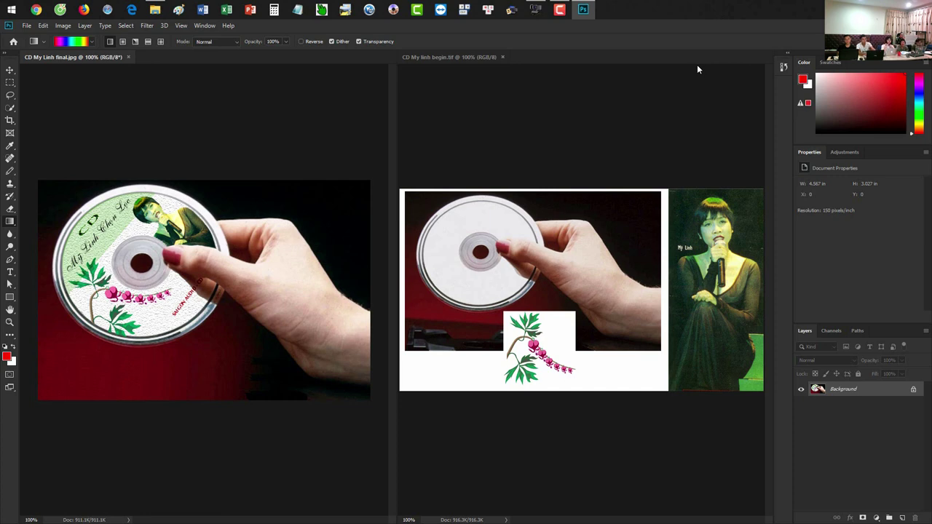
- Duplicate CD My Linh final.jpg as 'CD DIVA MY LINH' and fill the copy with white
{"action": "left_click", "coordinate": [586, 239]}
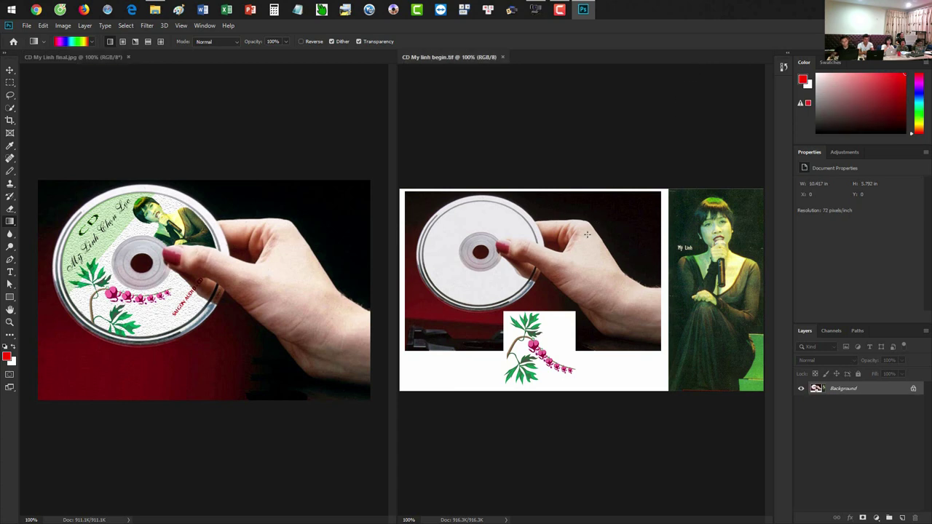
{"action": "key", "text": "v"}
{"action": "left_click", "coordinate": [294, 218]}
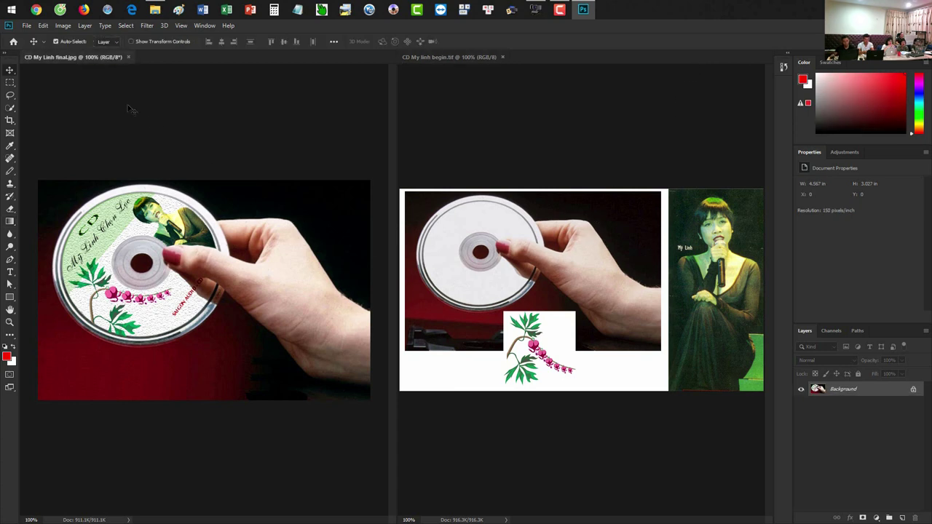
{"action": "left_click", "coordinate": [63, 25]}
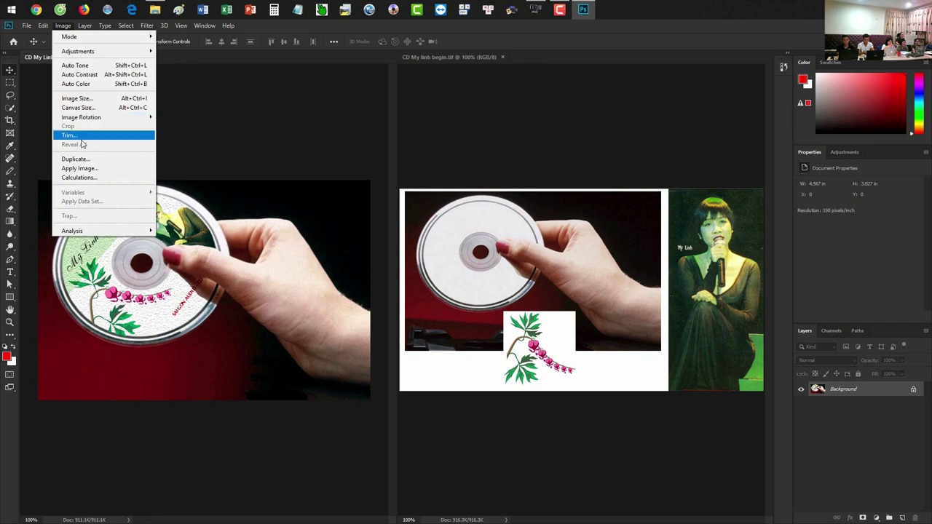
{"action": "left_click", "coordinate": [82, 160]}
{"action": "type", "text": "C"}
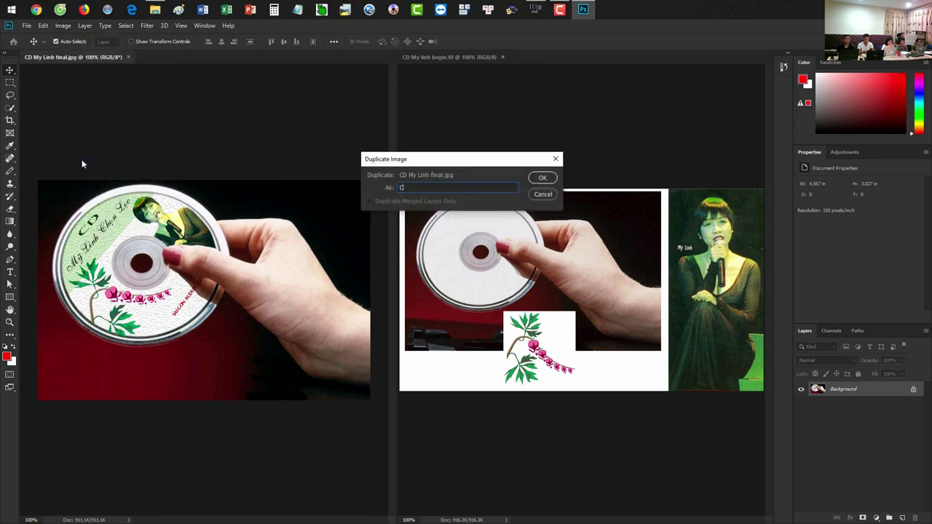
{"action": "key", "text": "BackSpace"}
{"action": "key", "text": "BackSpace"}
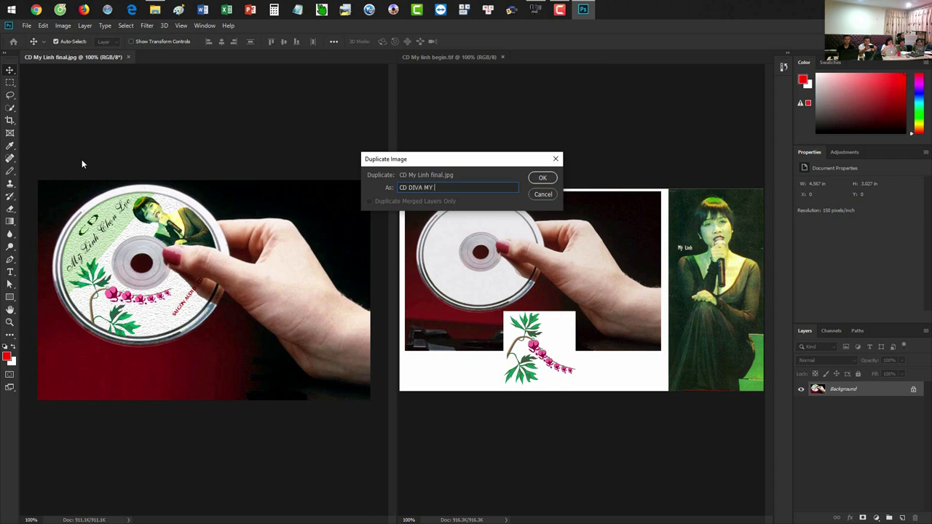
{"action": "type", "text": "LINH"}
{"action": "key", "text": "Return"}
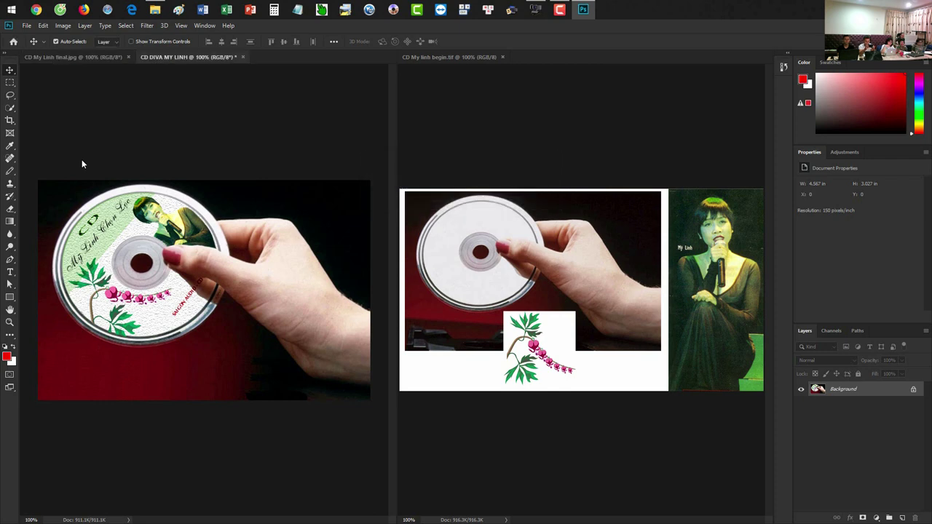
{"action": "key", "text": "ctrl+BackSpace"}
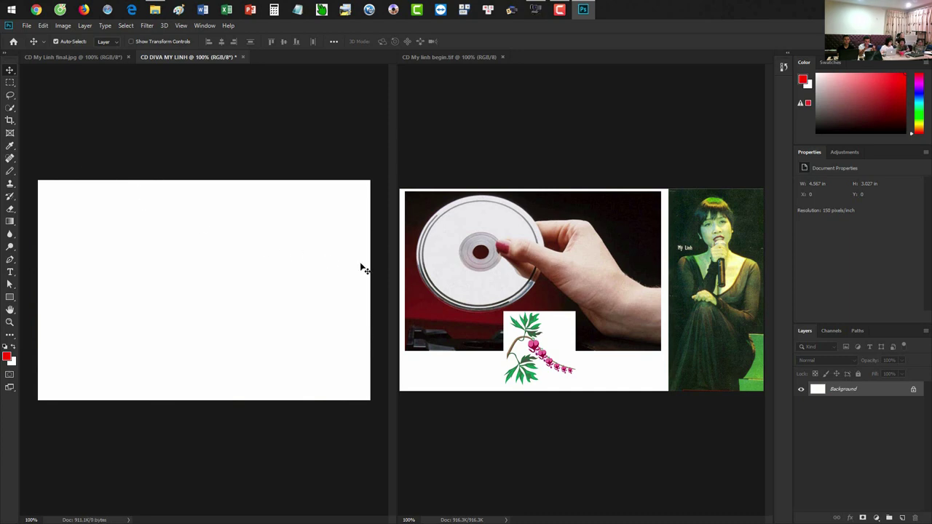
{"action": "left_click_drag", "start_coordinate": [181, 56], "coordinate": [422, 55]}
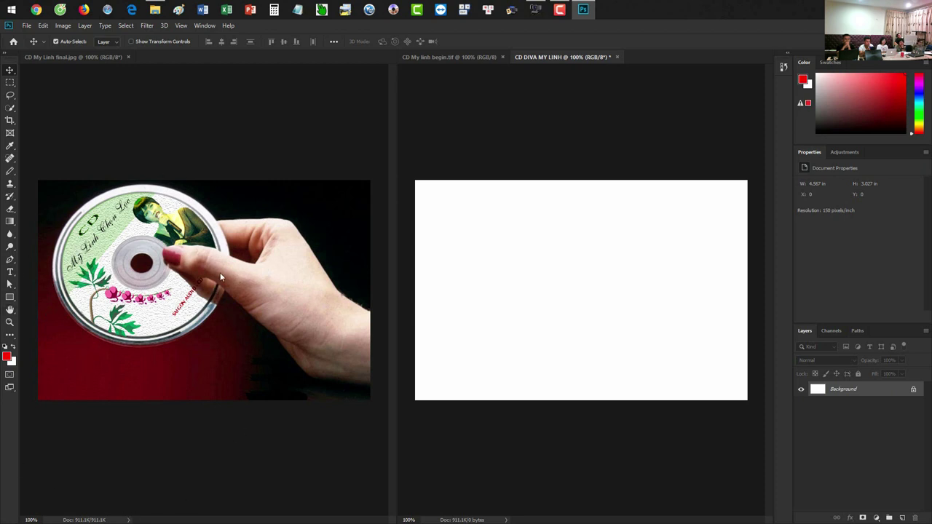
{"action": "key", "text": "g"}
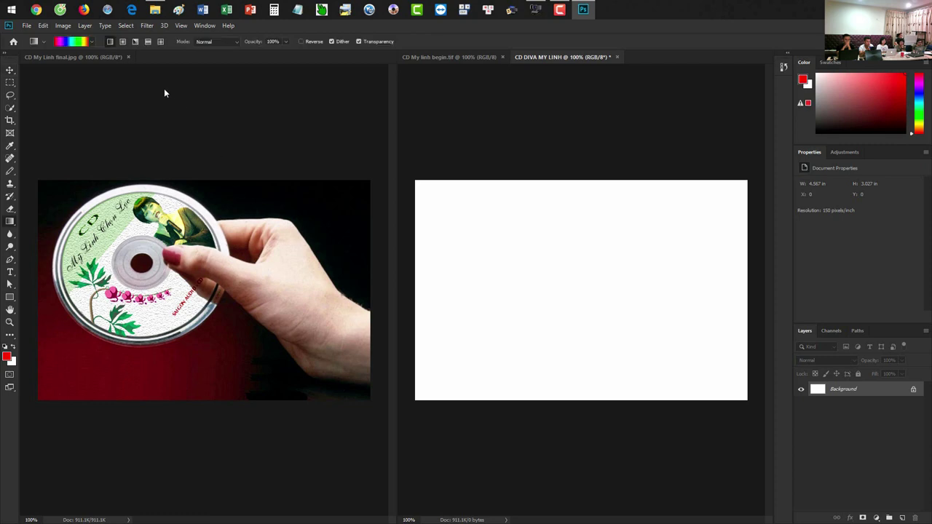
- Start from the black-to-white preset and set the first stop to dark red sampled from the CD photo
{"action": "left_click", "coordinate": [73, 41]}
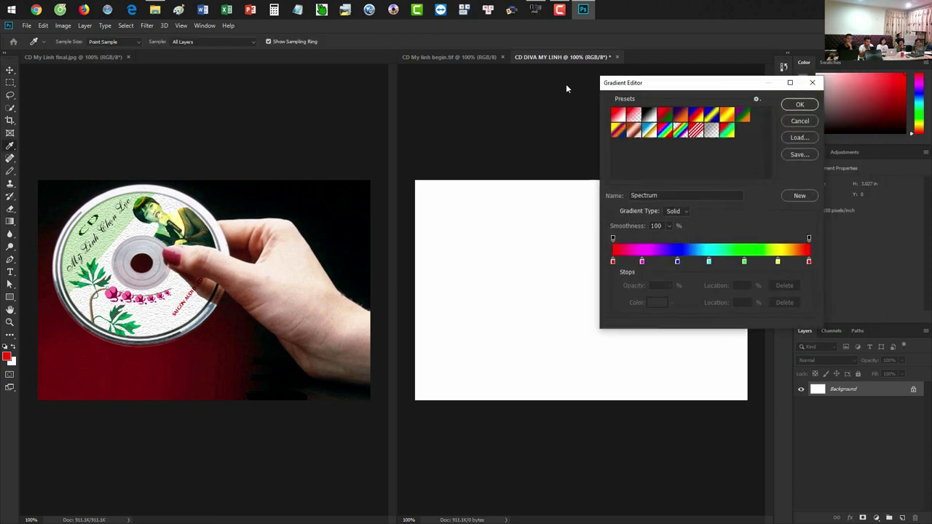
{"action": "left_click_drag", "start_coordinate": [728, 81], "coordinate": [449, 73]}
{"action": "left_click", "coordinate": [427, 106]}
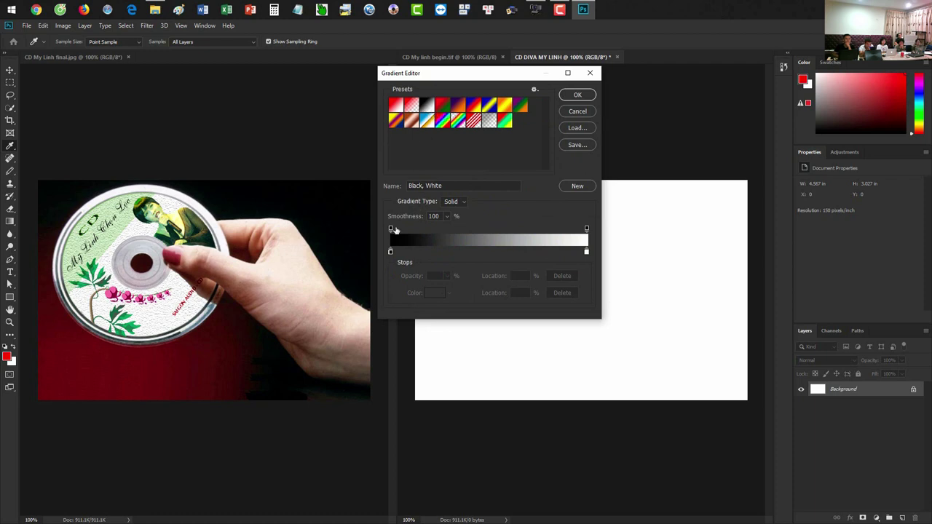
{"action": "double_click", "coordinate": [390, 252]}
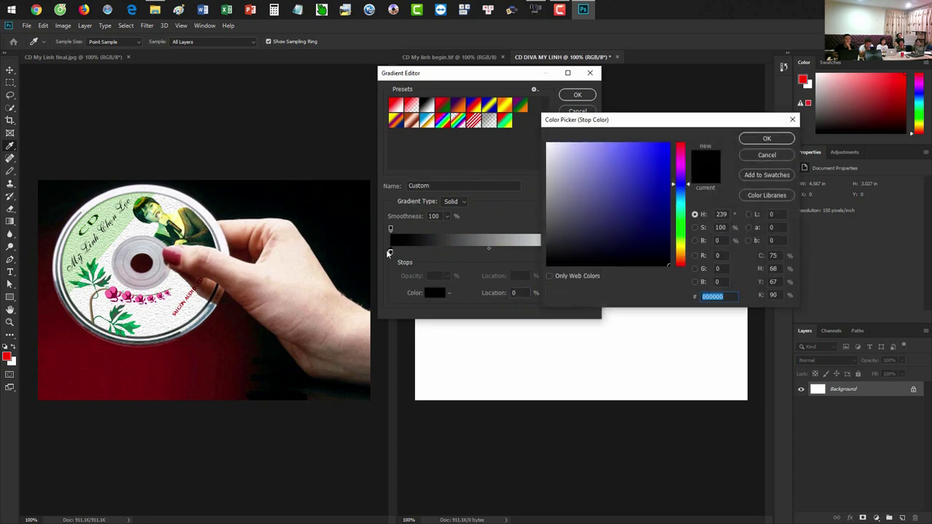
{"action": "left_click", "coordinate": [63, 366]}
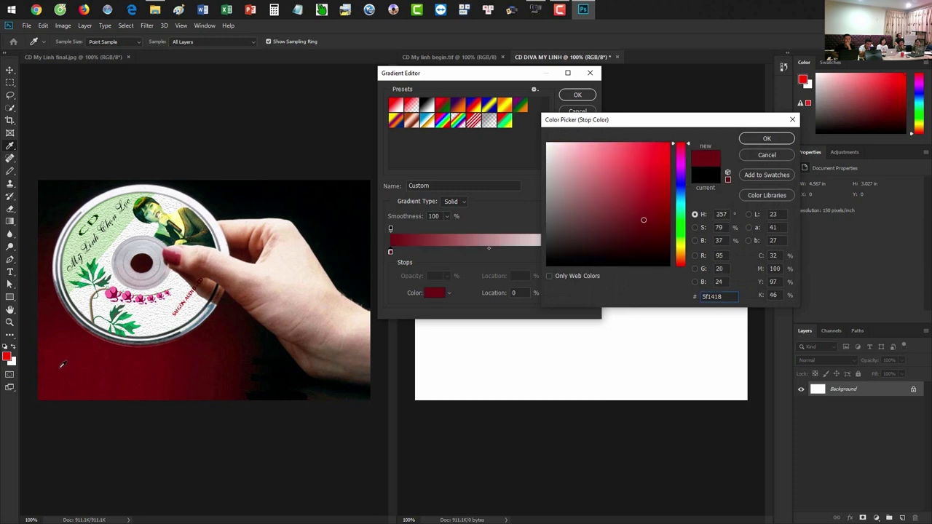
{"action": "left_click", "coordinate": [57, 373]}
{"action": "left_click", "coordinate": [755, 139]}
- Set the end stop to near-black from the photo's edge and accept the red-to-black gradient
{"action": "left_click", "coordinate": [587, 252]}
{"action": "double_click", "coordinate": [587, 252]}
{"action": "left_click", "coordinate": [369, 181]}
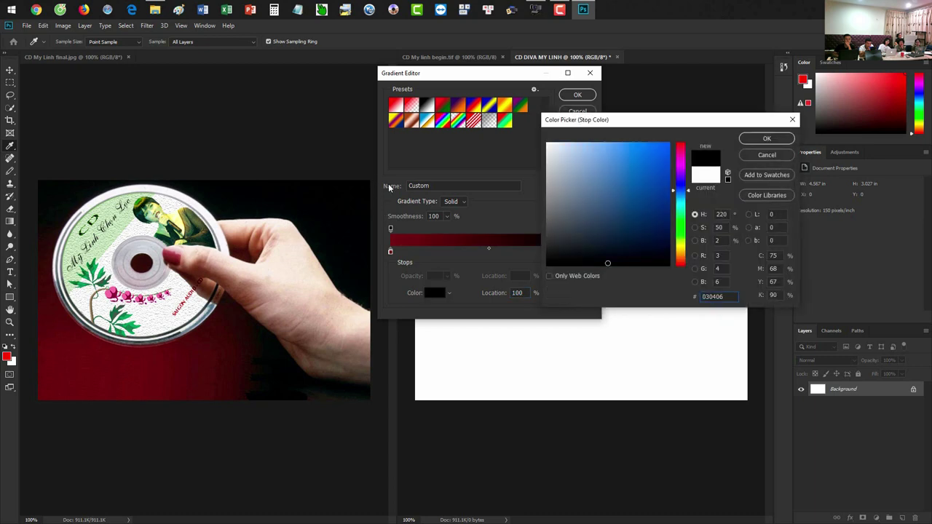
{"action": "left_click", "coordinate": [761, 139]}
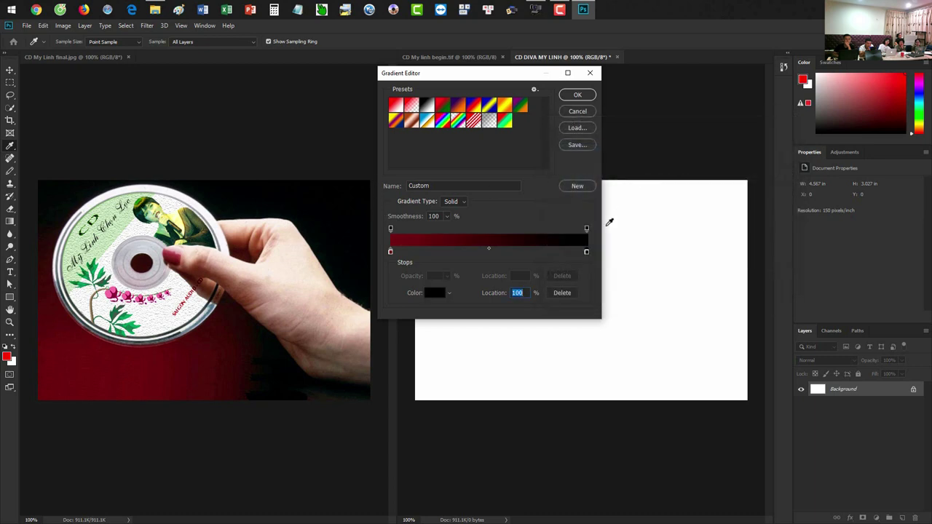
{"action": "left_click_drag", "start_coordinate": [564, 80], "coordinate": [622, 86]}
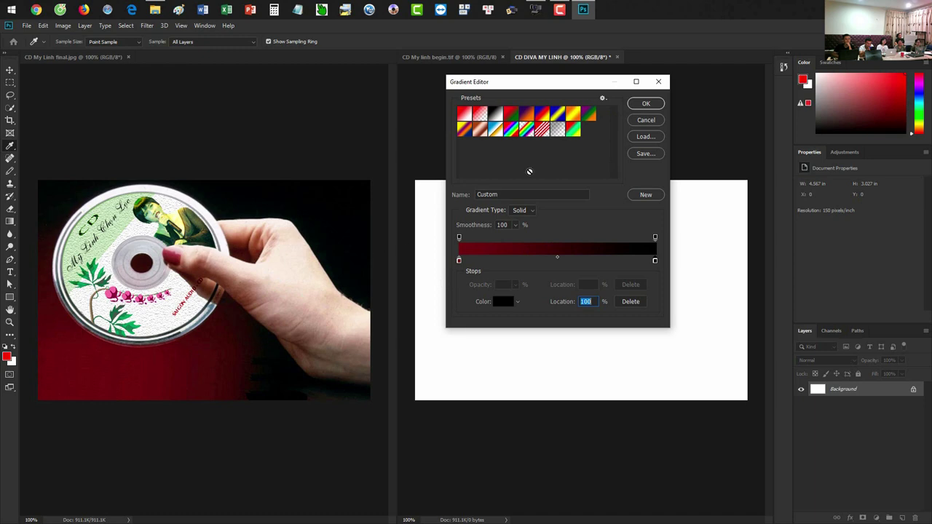
{"action": "left_click", "coordinate": [637, 106]}
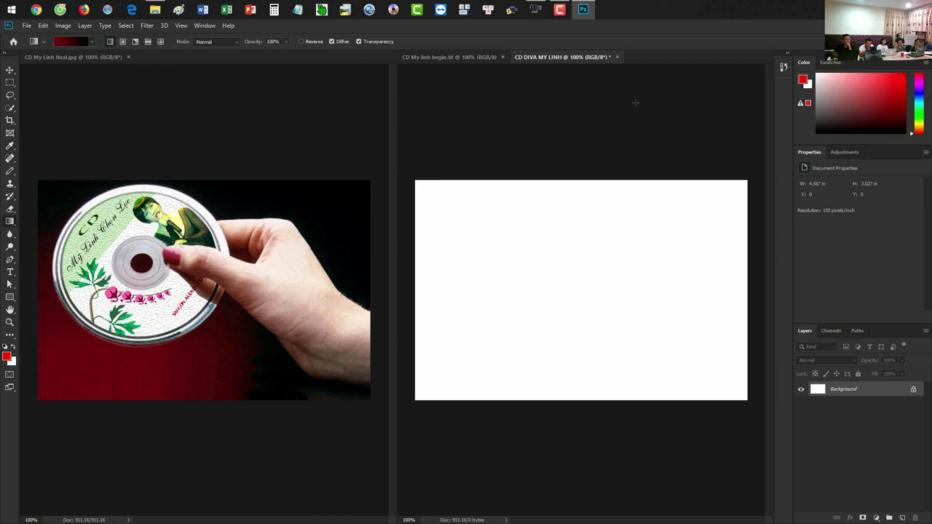
{"action": "key", "text": "ctrl+shift+n"}
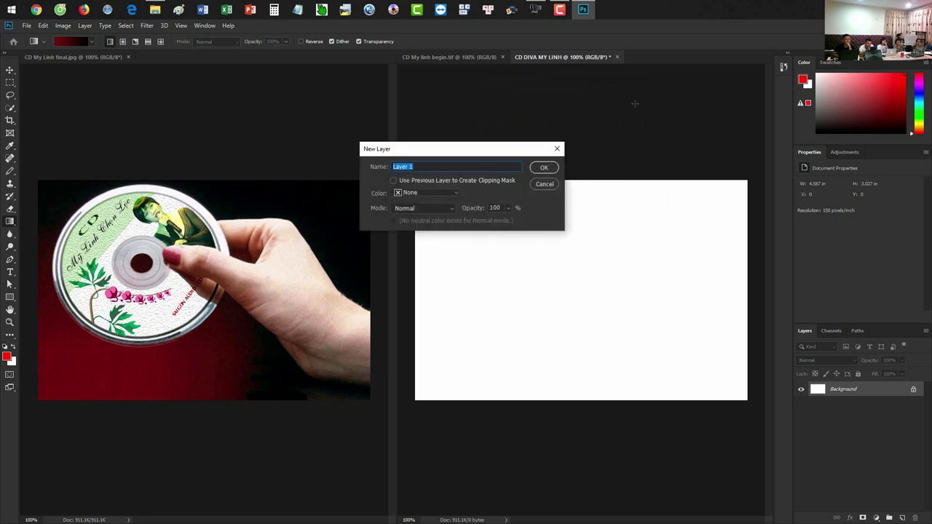
- Create the Mau chuyen layer and fill it with a red-to-black gradient from the lower-left corner
{"action": "type", "text": "Mau chuyen"}
{"action": "key", "text": "Return"}
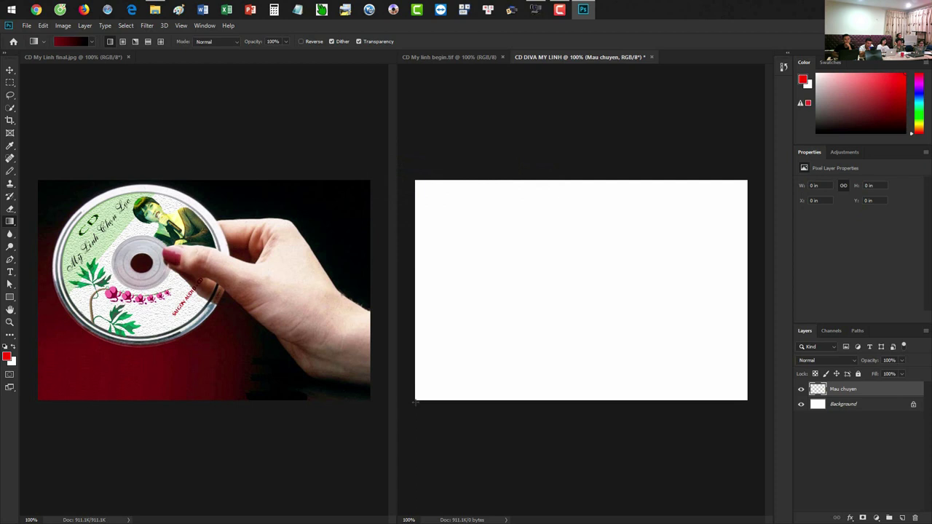
{"action": "left_click_drag", "start_coordinate": [436, 384], "coordinate": [605, 285]}
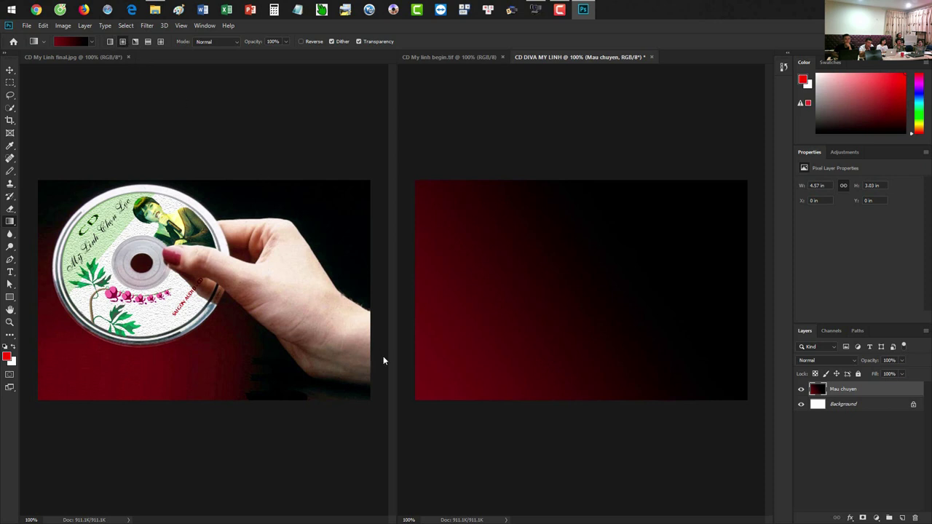
{"action": "left_click_drag", "start_coordinate": [414, 399], "coordinate": [667, 225]}
{"action": "left_click_drag", "start_coordinate": [417, 402], "coordinate": [539, 352]}
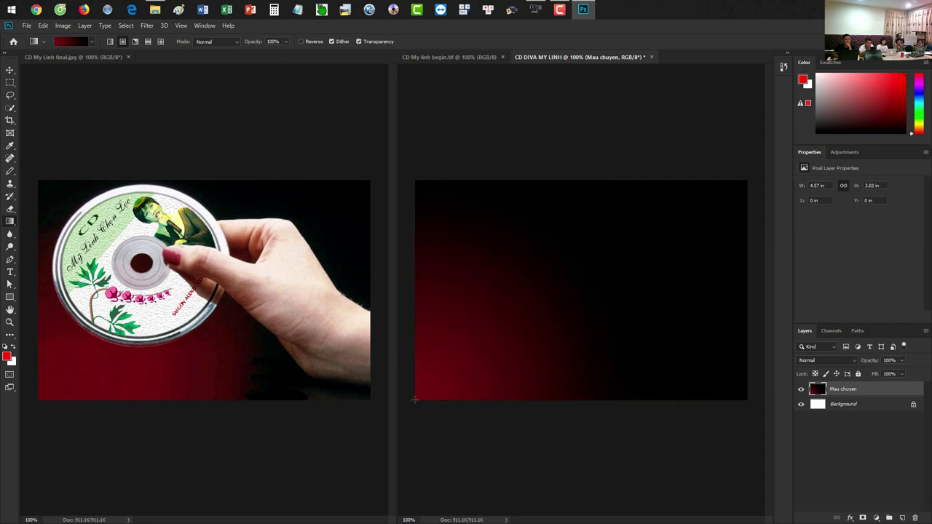
{"action": "left_click_drag", "start_coordinate": [414, 399], "coordinate": [616, 259]}
{"action": "key", "text": "v"}
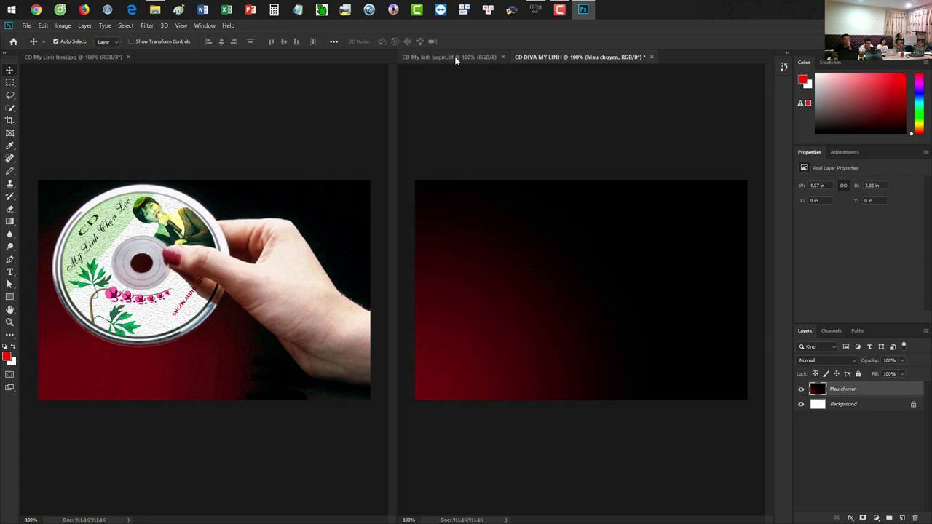
{"action": "left_click", "coordinate": [454, 56]}
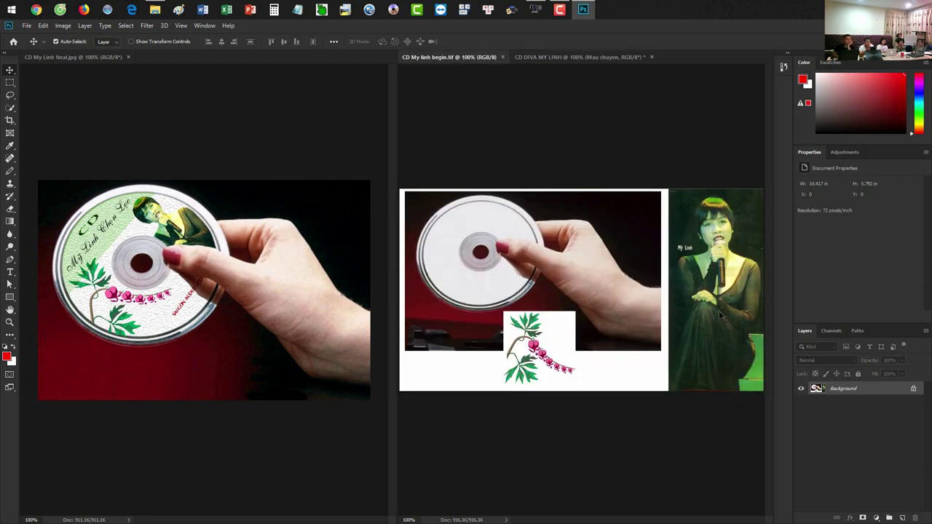
- Load the Dia CD OK path as a feathered selection and move the hand-held CD into CD DIVA MY LINH
{"action": "left_click", "coordinate": [858, 330]}
{"action": "left_click", "coordinate": [830, 347]}
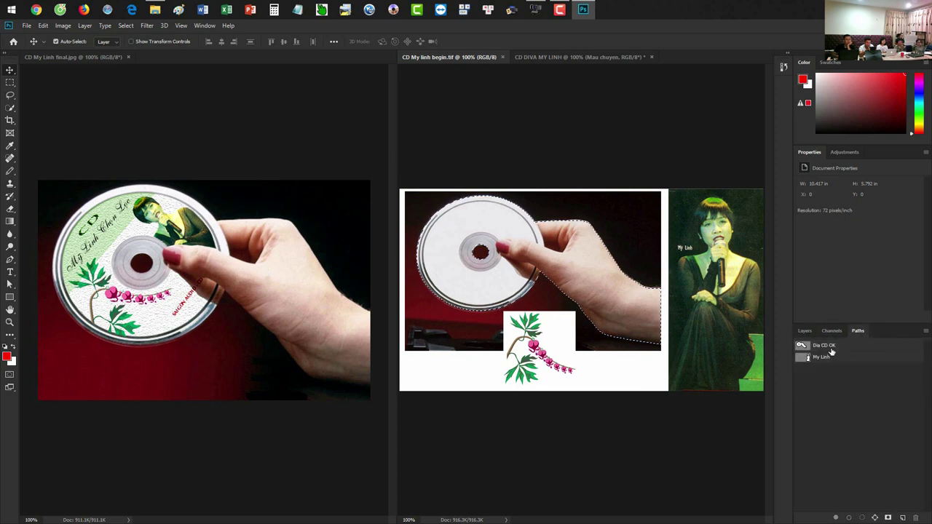
{"action": "key", "text": "shift+F6"}
{"action": "key", "text": "Return"}
{"action": "key", "text": "shift+v"}
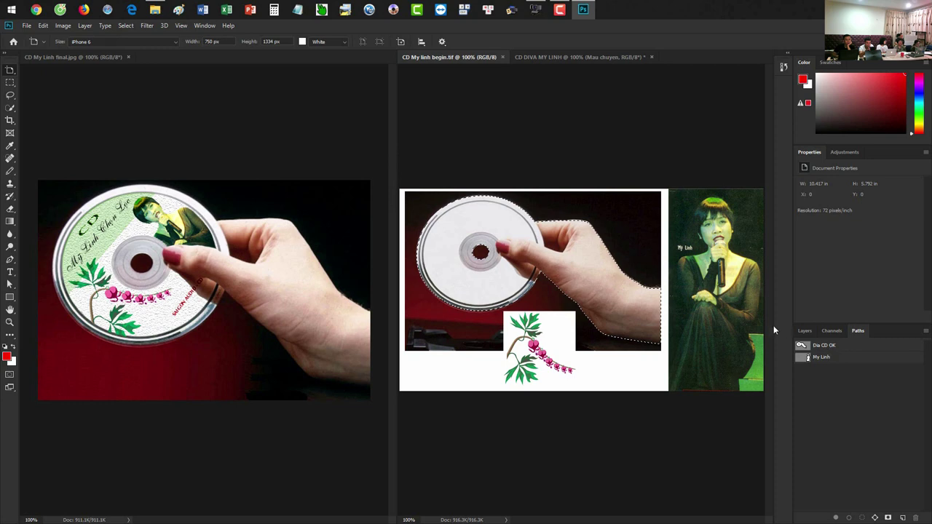
{"action": "key", "text": "v"}
{"action": "mouse_move", "coordinate": [490, 233]}
{"action": "left_mouse_down"}
{"action": "mouse_move", "coordinate": [550, 82]}
{"action": "mouse_move", "coordinate": [503, 241]}
{"action": "left_mouse_up"}
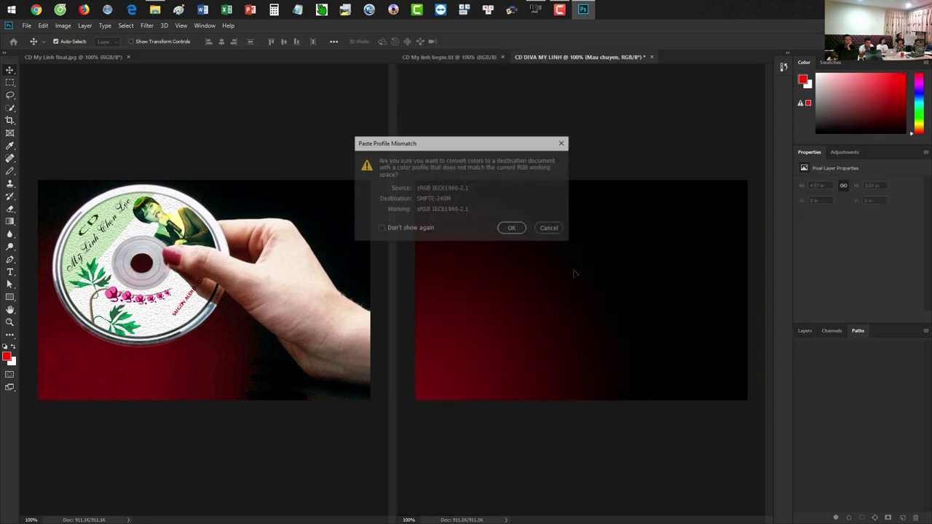
{"action": "left_click", "coordinate": [515, 227]}
- Load and feather the My Linh path, cut-paste the singer into the composite, and close the source
{"action": "left_click", "coordinate": [474, 59]}
{"action": "left_click", "coordinate": [823, 358]}
{"action": "key", "text": "shift+F6"}
{"action": "key", "text": "Return"}
{"action": "key", "text": "shift+v"}
{"action": "left_click_drag", "start_coordinate": [667, 191], "coordinate": [721, 255]}
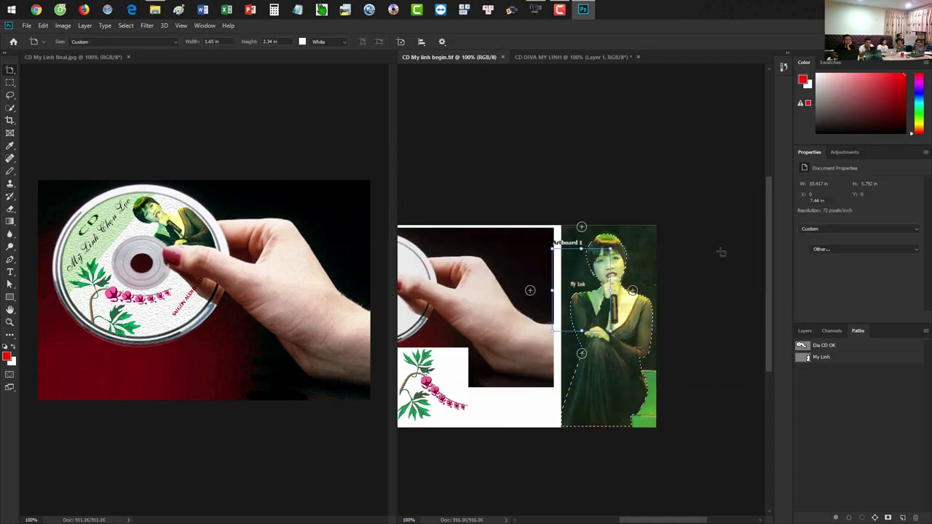
{"action": "key", "text": "ctrl+z"}
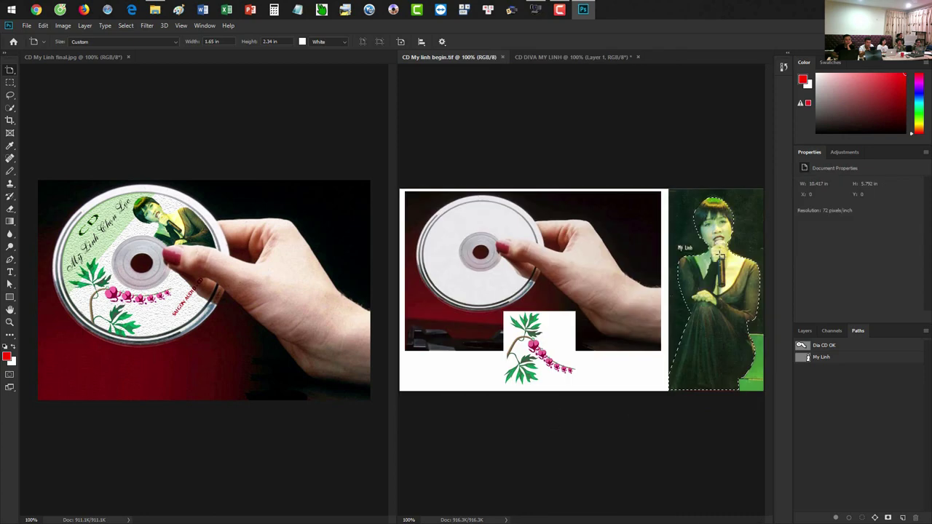
{"action": "key", "text": "v"}
{"action": "key", "text": "ctrl+x"}
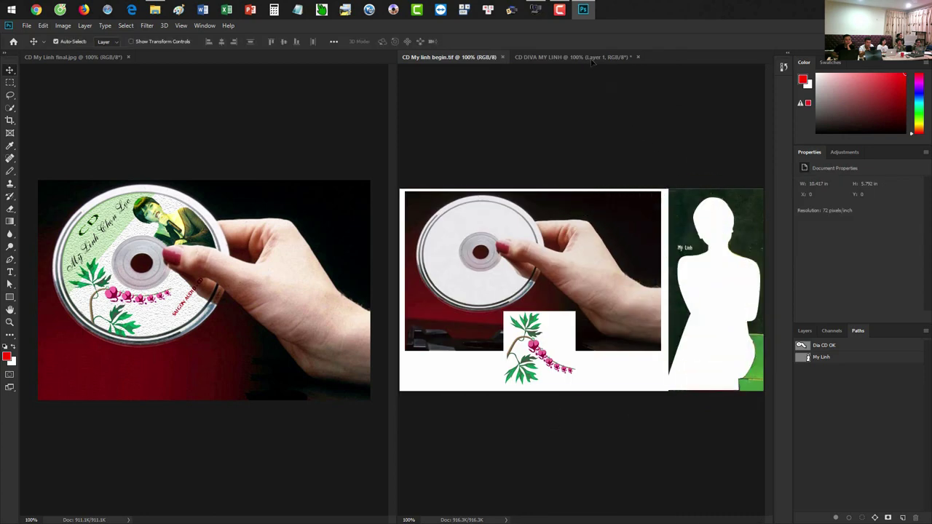
{"action": "left_click", "coordinate": [539, 58]}
{"action": "key", "text": "ctrl+v"}
{"action": "left_click", "coordinate": [511, 229]}
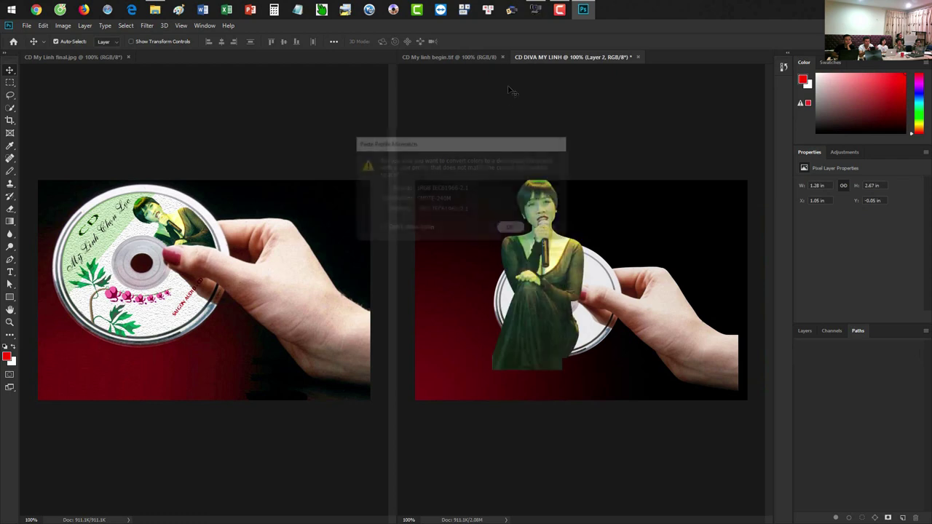
{"action": "left_click", "coordinate": [502, 57]}
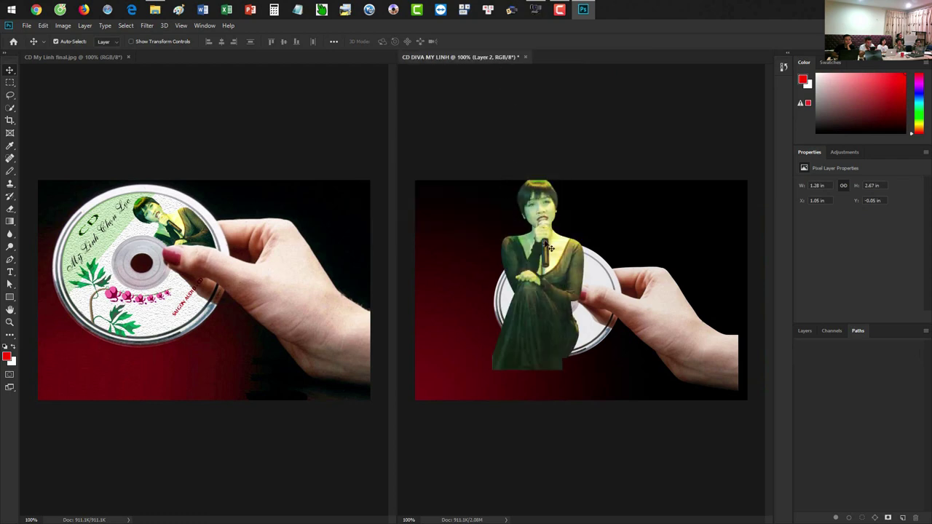
- Rename the singer's Layer 2 to 'Di va My Linh'
{"action": "left_click", "coordinate": [804, 331]}
{"action": "double_click", "coordinate": [838, 389]}
{"action": "type", "text": "Diva My Linh"}
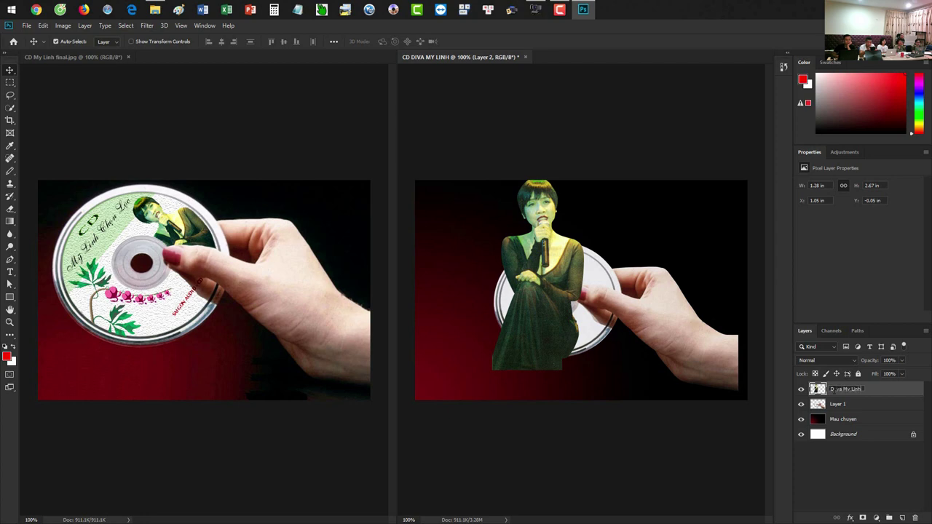
{"action": "key", "text": "Return"}
- Rename Layer 1, the hand-held CD layer, to 'CD'
{"action": "double_click", "coordinate": [839, 405]}
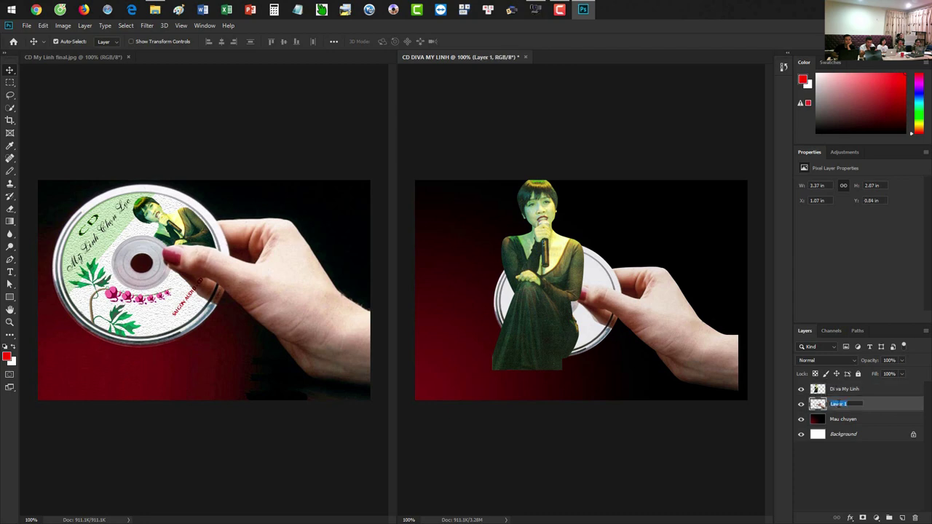
{"action": "type", "text": "CD"}
{"action": "key", "text": "Return"}
{"action": "left_click", "coordinate": [26, 26]}
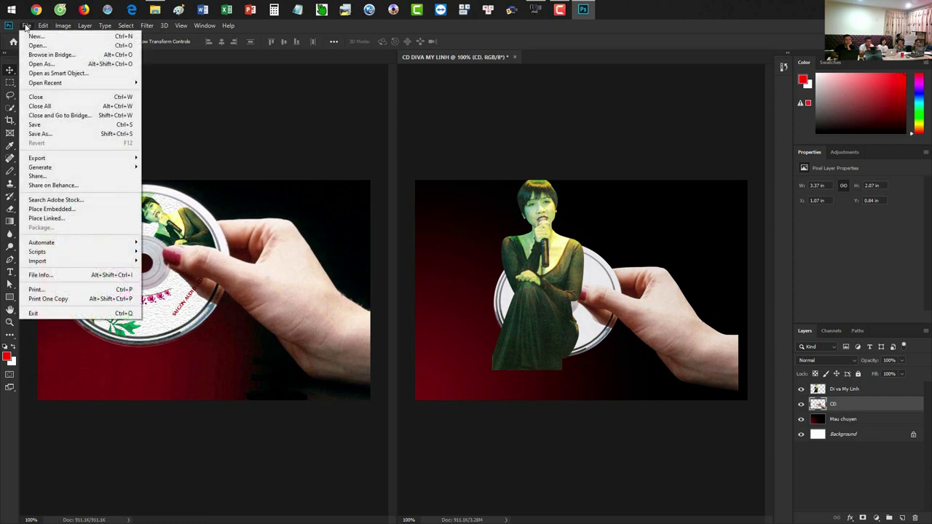
{"action": "mouse_move", "coordinate": [45, 83]}
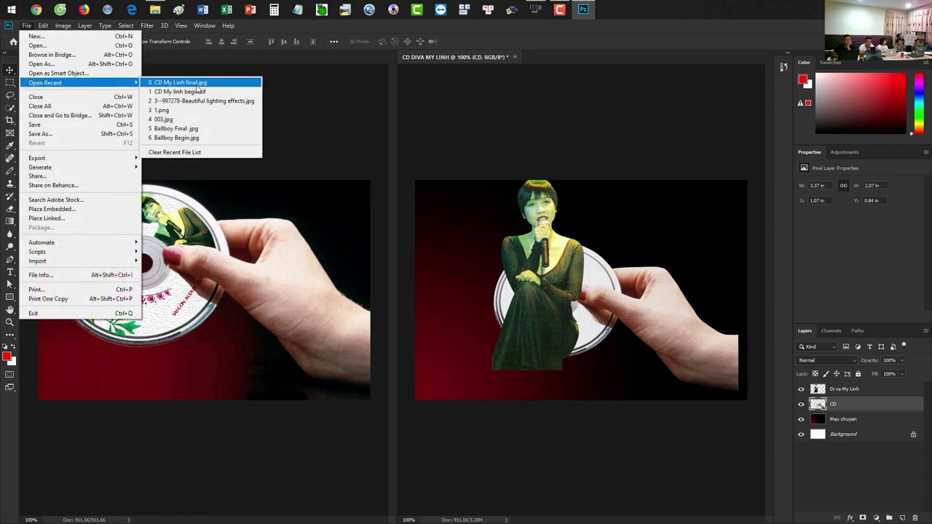
- Reopen CD My linh begin.tif, zoom to 400% on the flower, and start lassoing around it
{"action": "left_click", "coordinate": [196, 92]}
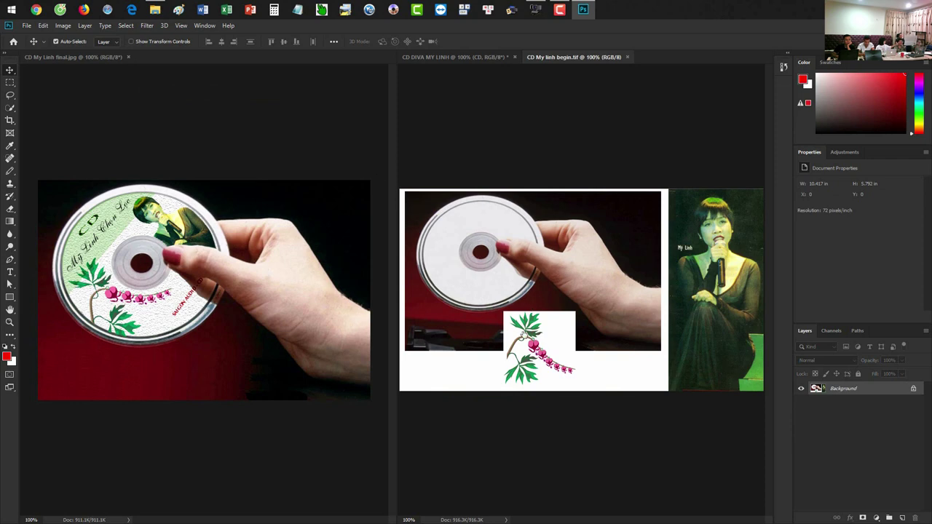
{"action": "scroll", "coordinate": [549, 345], "scroll_direction": "up", "scroll_amount": 2}
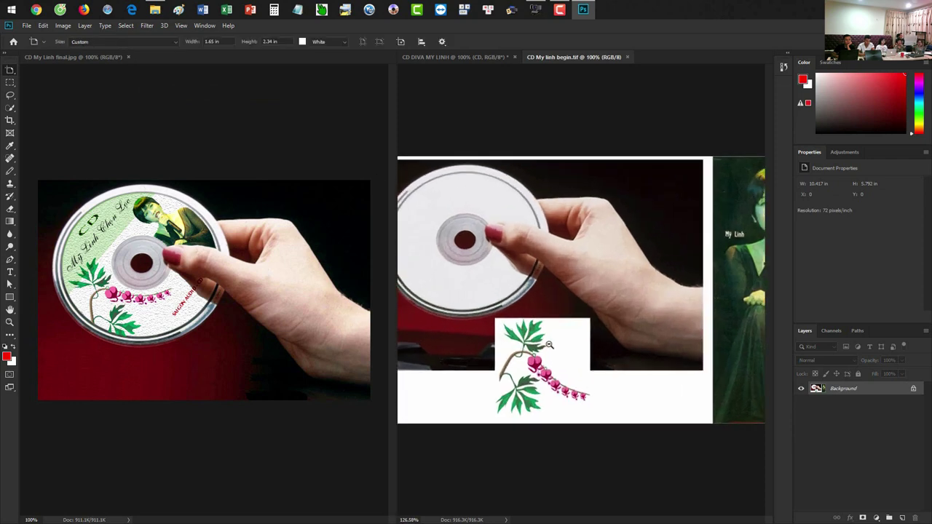
{"action": "scroll", "coordinate": [549, 346], "scroll_direction": "up", "scroll_amount": 3}
{"action": "left_click_drag", "start_coordinate": [590, 240], "coordinate": [581, 295]}
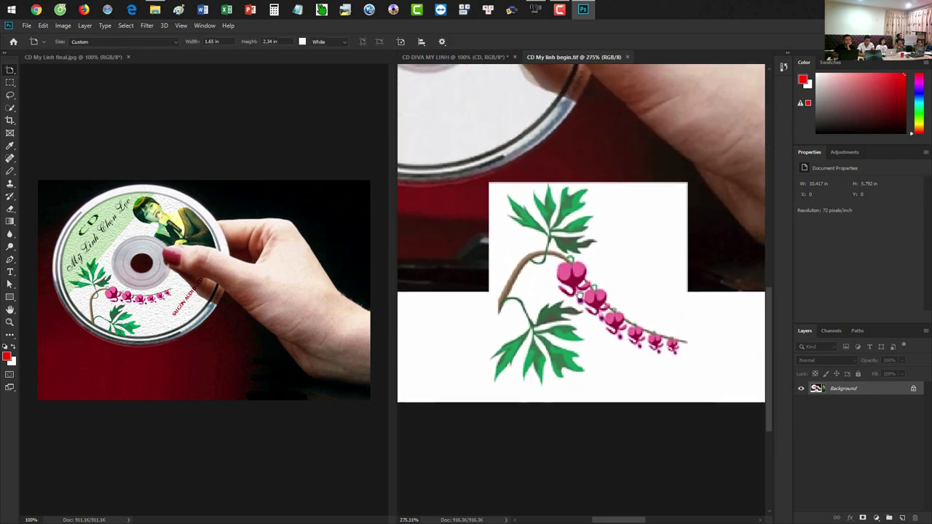
{"action": "scroll", "coordinate": [580, 294], "scroll_direction": "up", "scroll_amount": 2}
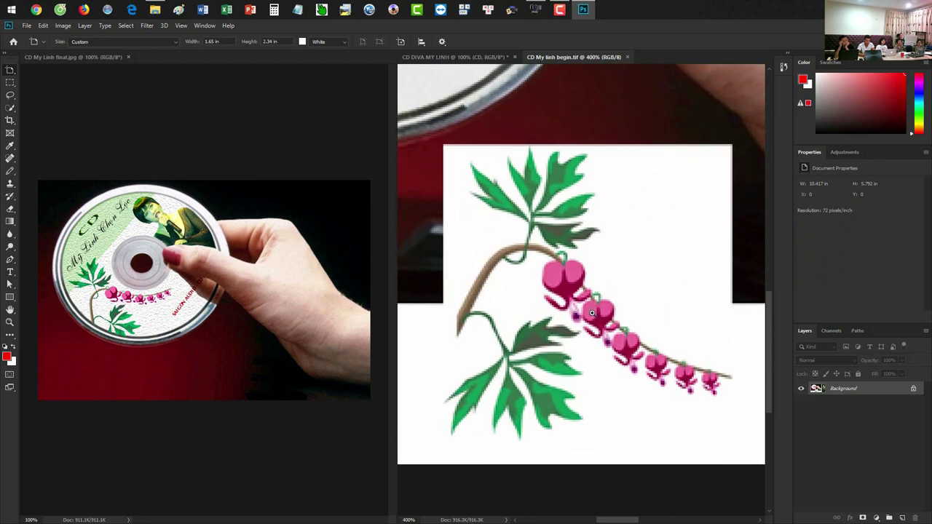
{"action": "key", "text": "v"}
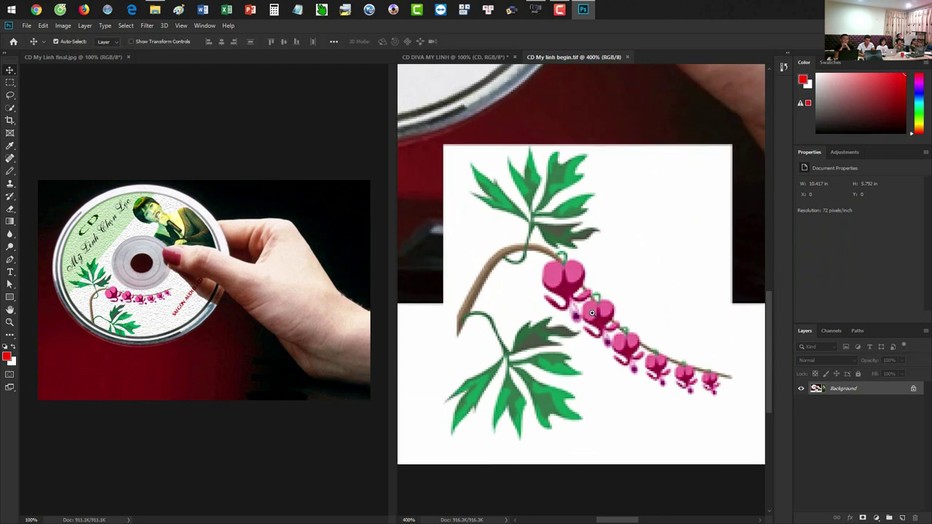
{"action": "scroll", "coordinate": [592, 316], "scroll_direction": "down", "scroll_amount": 1}
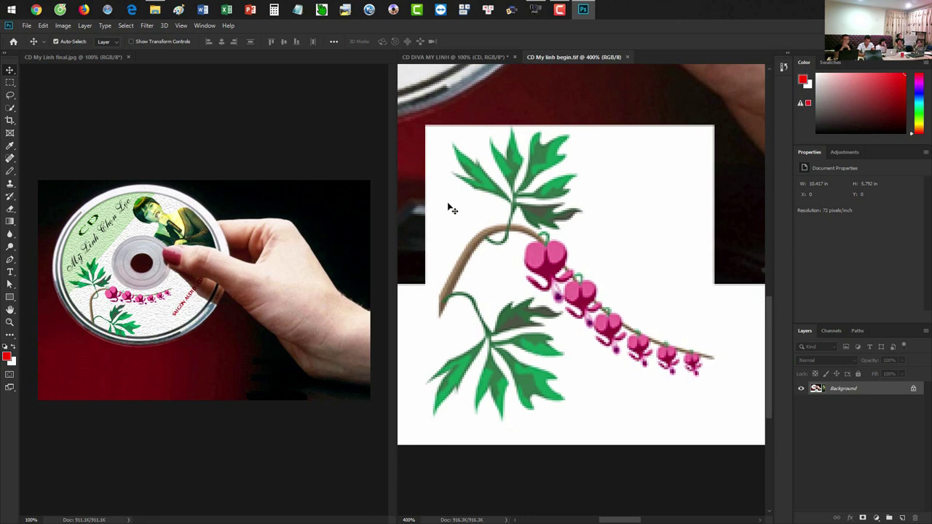
{"action": "key", "text": "l"}
{"action": "mouse_move", "coordinate": [444, 204]}
{"action": "left_mouse_down"}
{"action": "mouse_move", "coordinate": [513, 131]}
{"action": "mouse_move", "coordinate": [593, 145]}
{"action": "mouse_move", "coordinate": [609, 229]}
{"action": "mouse_move", "coordinate": [657, 289]}
{"action": "mouse_move", "coordinate": [736, 341]}
{"action": "mouse_move", "coordinate": [732, 389]}
{"action": "mouse_move", "coordinate": [610, 427]}
{"action": "mouse_move", "coordinate": [434, 446]}
{"action": "mouse_move", "coordinate": [416, 395]}
{"action": "mouse_move", "coordinate": [443, 214]}
{"action": "left_mouse_up"}
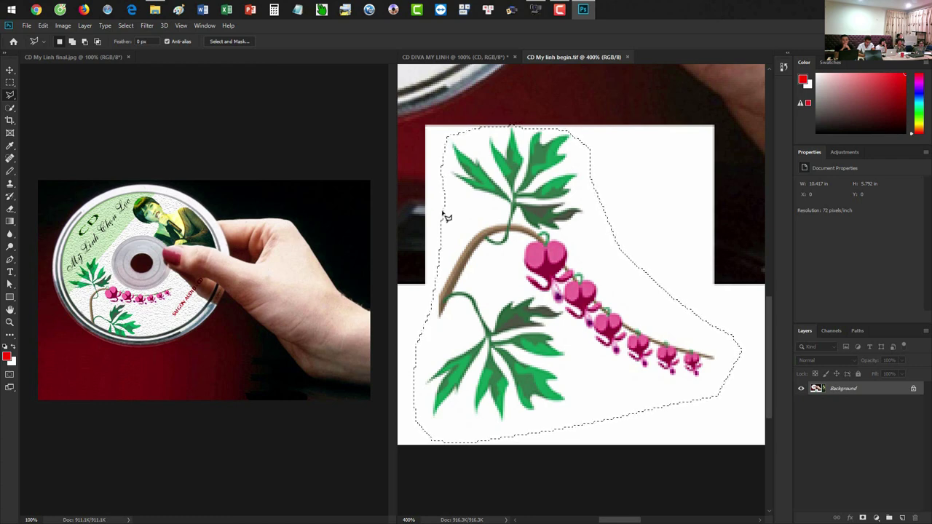
- Subtract the white background from the flower selection using a non-contiguous Magic Wand
{"action": "key", "text": "w"}
{"action": "right_click", "coordinate": [10, 108]}
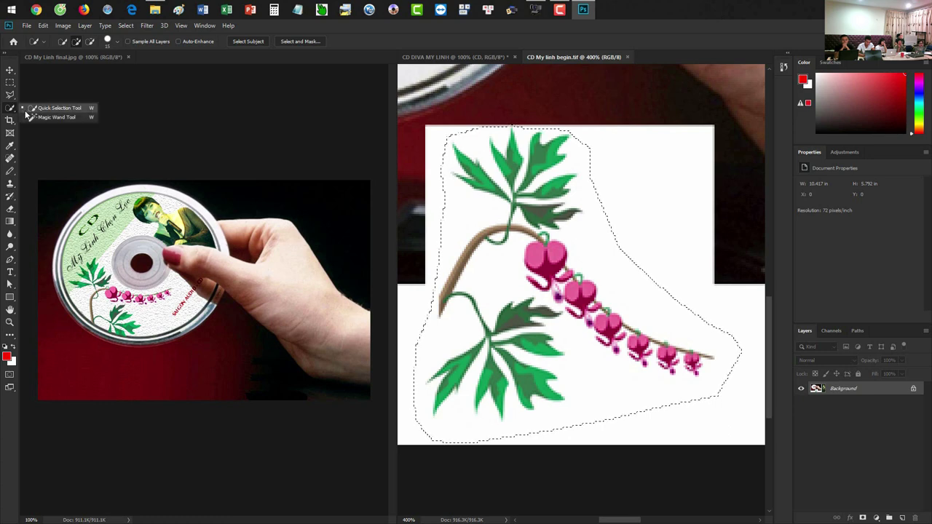
{"action": "left_click", "coordinate": [32, 116]}
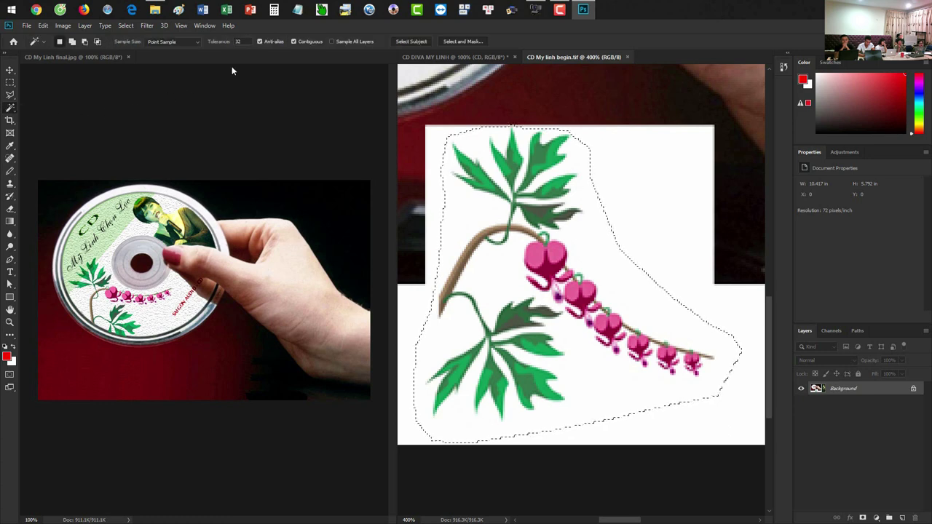
{"action": "left_click", "coordinate": [294, 42]}
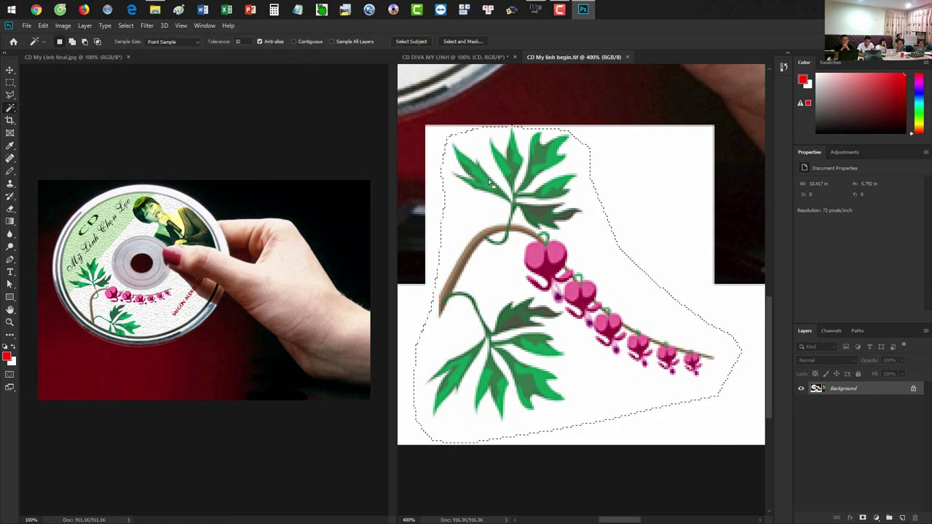
{"action": "left_click", "coordinate": [587, 237], "text": "alt"}
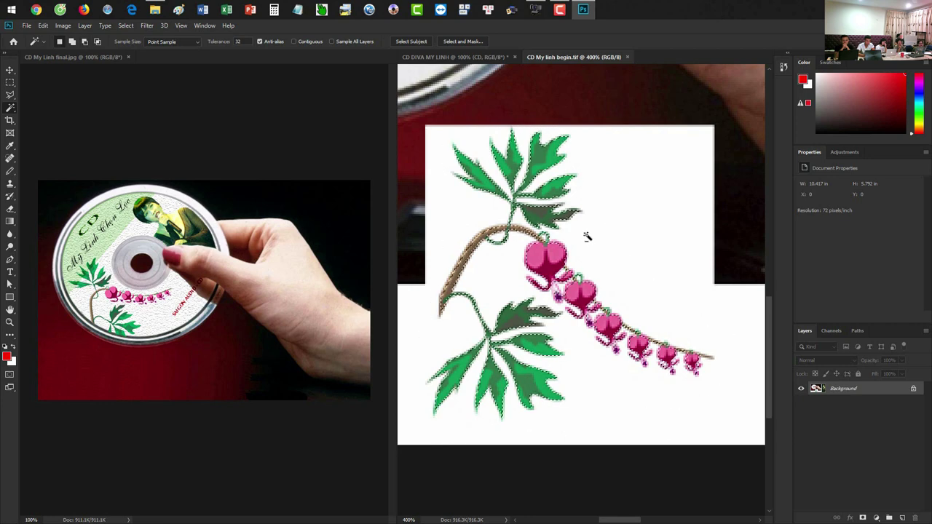
- Feather the flower selection and start dragging the flower toward the composite
{"action": "key", "text": "shift+F6"}
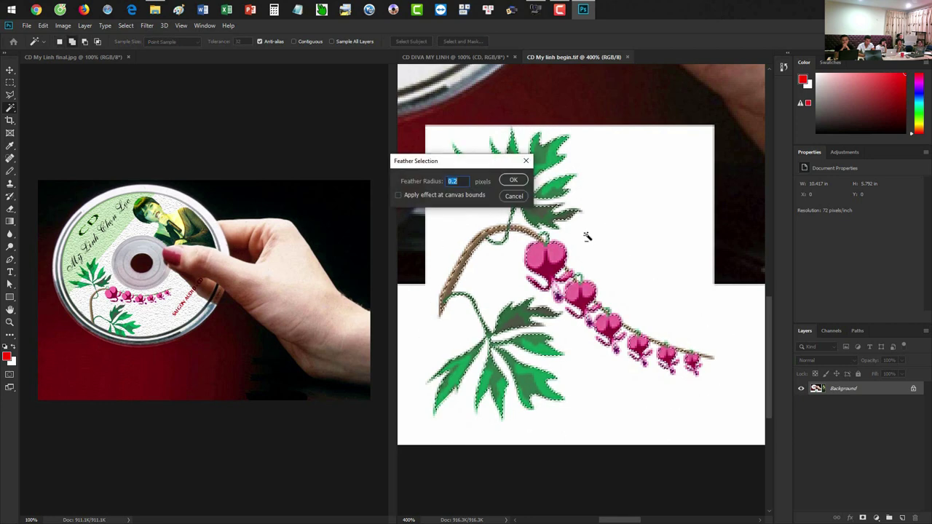
{"action": "key", "text": "Return"}
{"action": "key", "text": "v"}
{"action": "left_click_drag", "start_coordinate": [546, 198], "coordinate": [565, 52]}
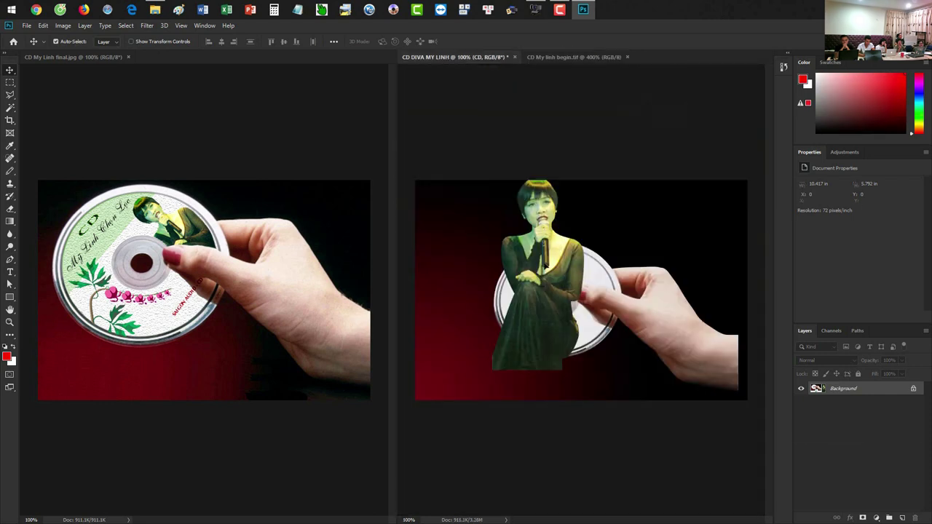
- Drop the flower into CD DIVA MY LINH as a new layer and close CD My linh begin.tif
{"action": "left_click_drag", "start_coordinate": [565, 53], "coordinate": [537, 186]}
{"action": "left_click", "coordinate": [512, 229]}
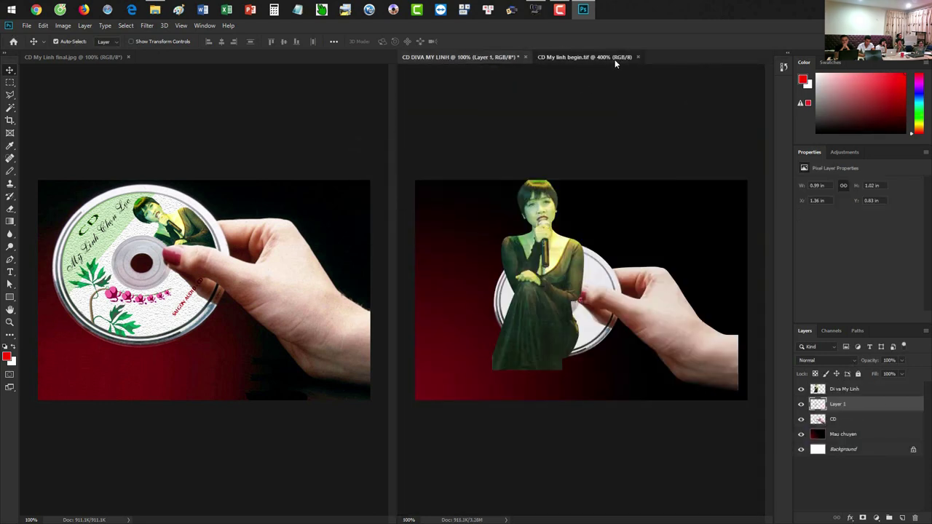
{"action": "left_click", "coordinate": [615, 58]}
{"action": "left_click", "coordinate": [637, 56]}
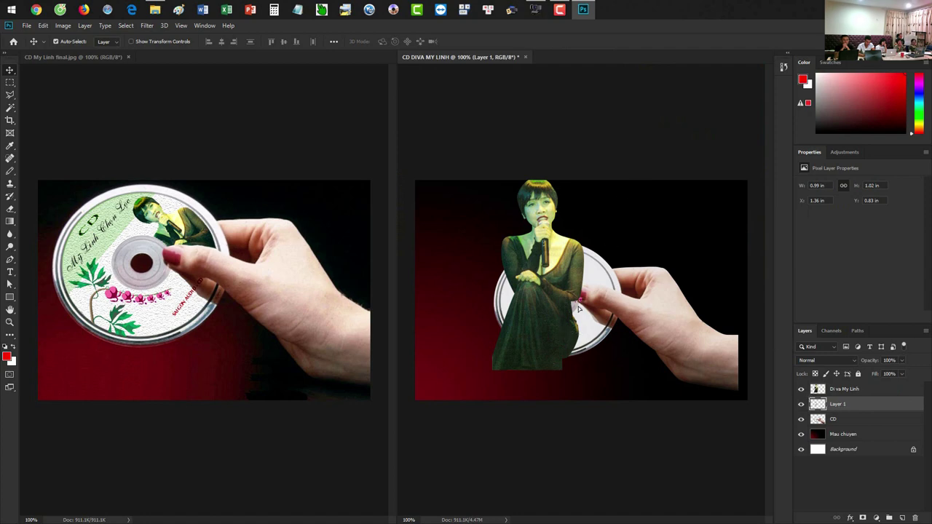
- Nudge the singer slightly right and the CD-and-hand image up and left
{"action": "left_click_drag", "start_coordinate": [563, 328], "coordinate": [575, 328]}
{"action": "left_click", "coordinate": [835, 409]}
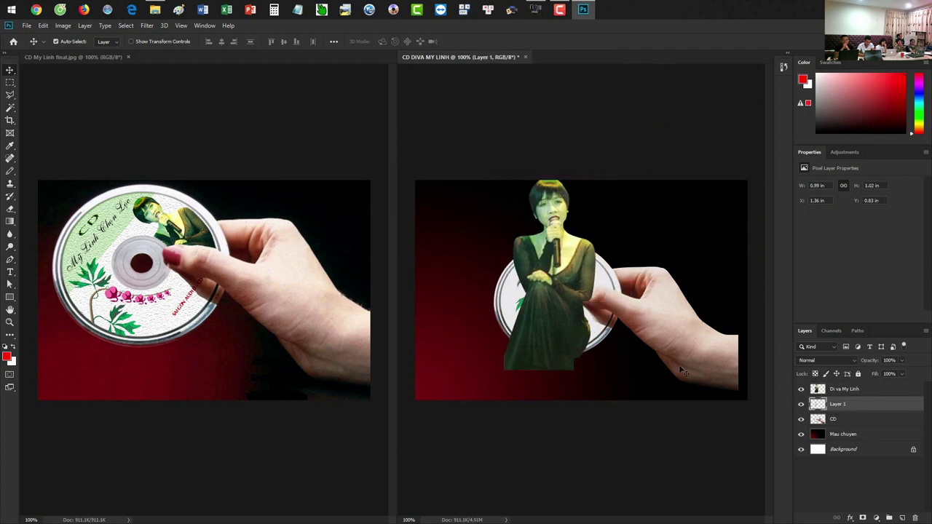
{"action": "left_click_drag", "start_coordinate": [692, 343], "coordinate": [686, 320]}
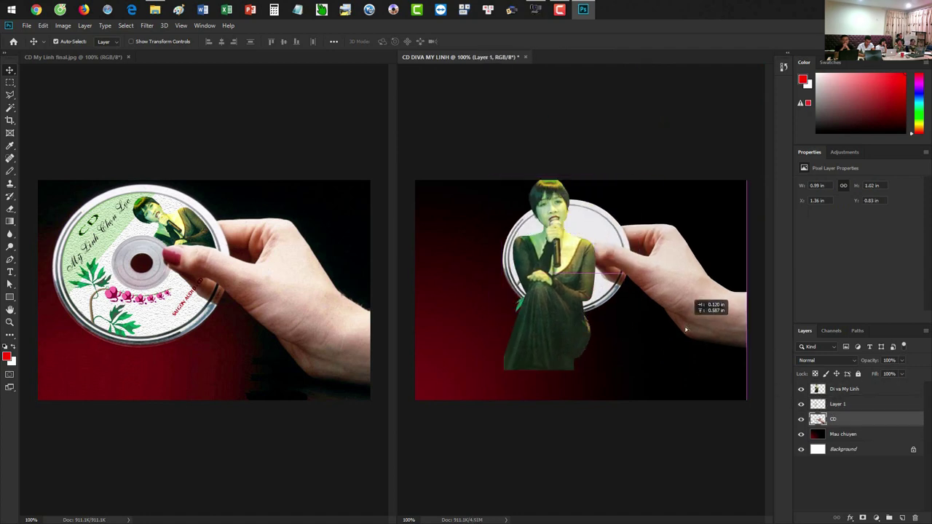
- Rename the flower layer to 'HOa' and hide the singer and flower layers
{"action": "double_click", "coordinate": [838, 405]}
{"action": "type", "text": "a"}
{"action": "key", "text": "Return"}
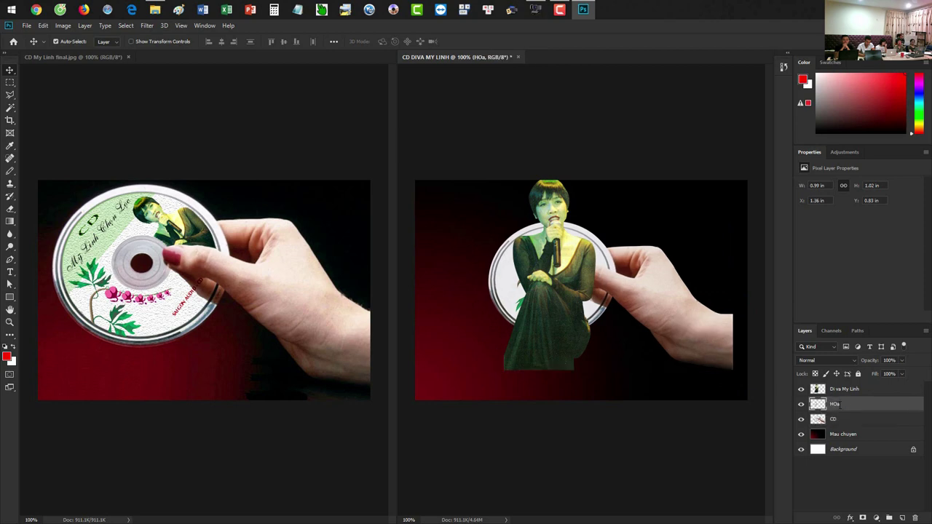
{"action": "left_click", "coordinate": [802, 405]}
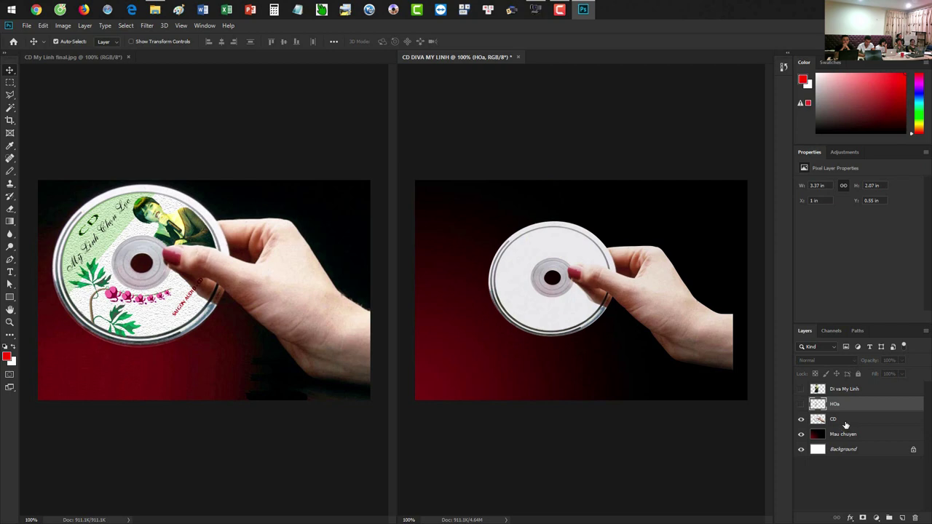
{"action": "left_click", "coordinate": [836, 419]}
- Move and enlarge the CD-and-hand image to 4.48 × 2.73 in, then show the HOa flower again
{"action": "left_click_drag", "start_coordinate": [671, 314], "coordinate": [682, 341]}
{"action": "key", "text": "ctrl+t"}
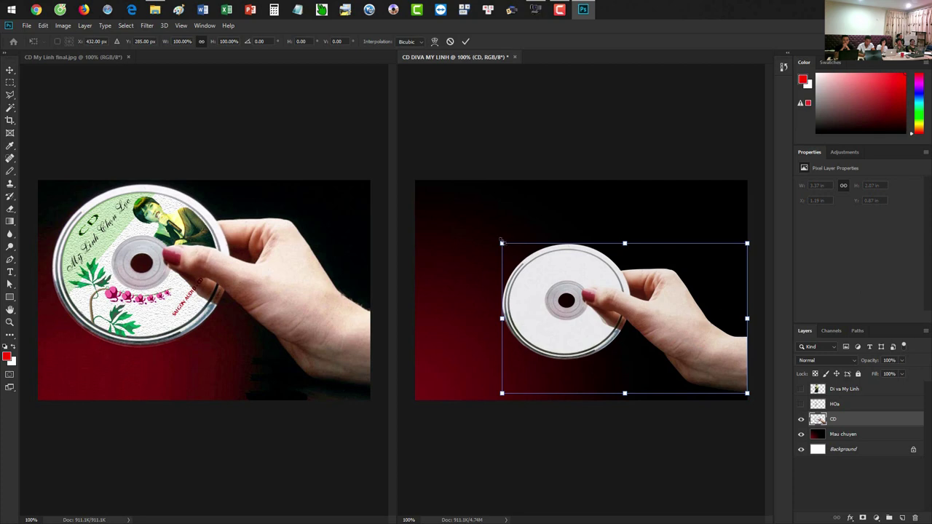
{"action": "left_click_drag", "start_coordinate": [499, 239], "coordinate": [419, 189]}
{"action": "key", "text": "Return"}
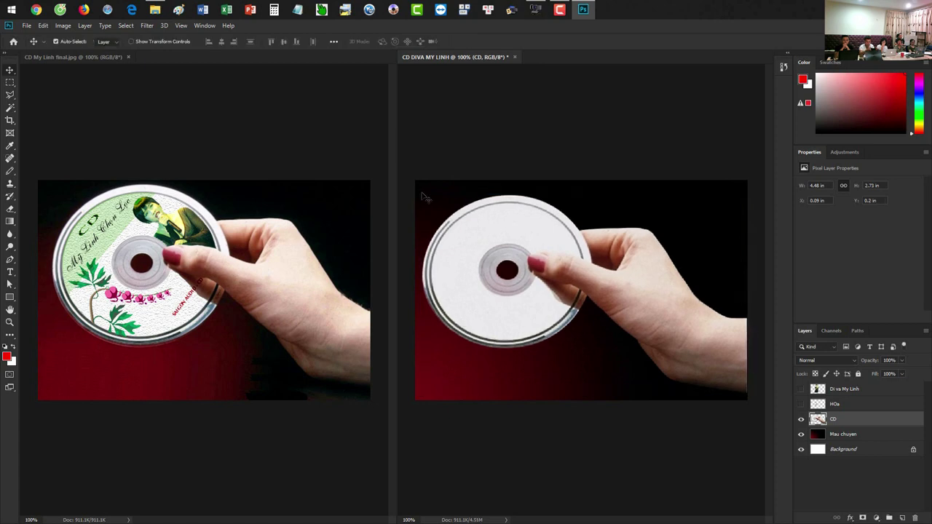
{"action": "left_click", "coordinate": [801, 404]}
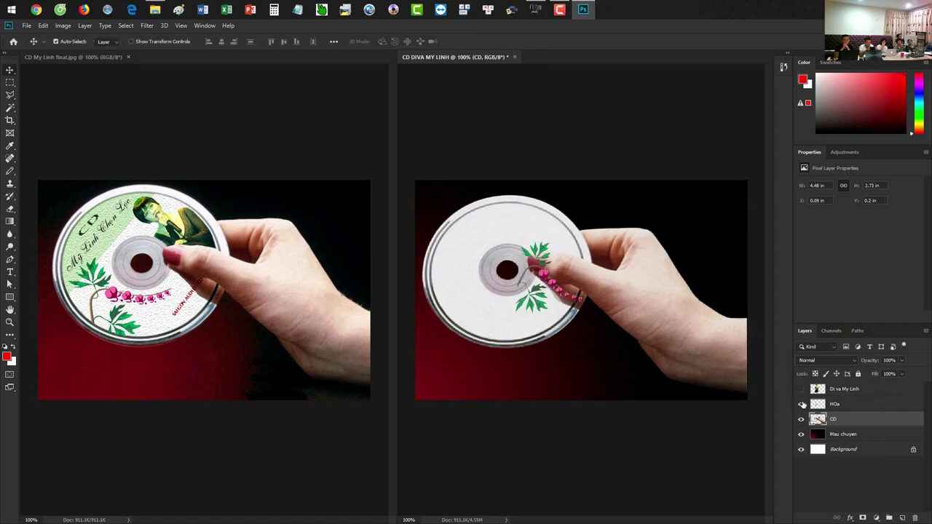
- Move, rotate and slightly enlarge the HOa flower so it lies on the lower-left of the disc
{"action": "left_click", "coordinate": [833, 405]}
{"action": "scroll", "coordinate": [597, 312], "scroll_direction": "up", "scroll_amount": 1}
{"action": "left_click_drag", "start_coordinate": [537, 292], "coordinate": [458, 306]}
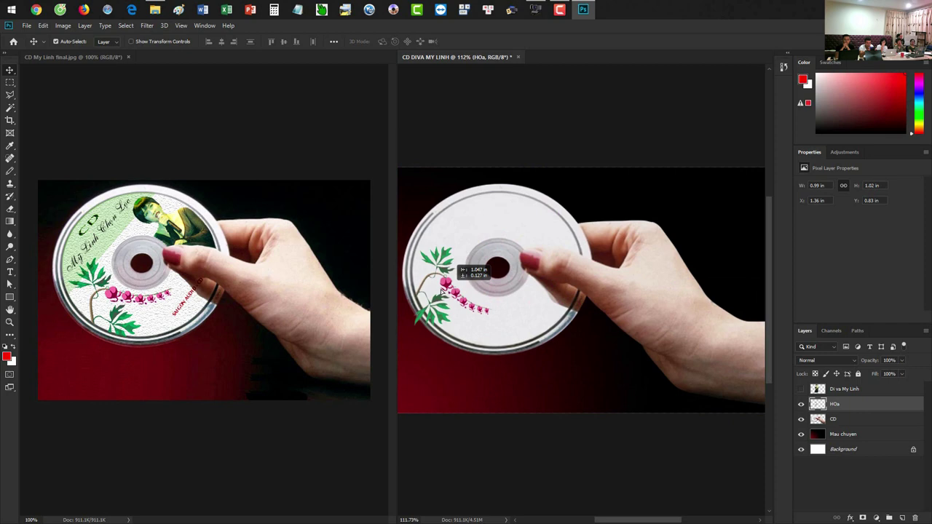
{"action": "key", "text": "ctrl+t"}
{"action": "left_click_drag", "start_coordinate": [528, 246], "coordinate": [513, 232]}
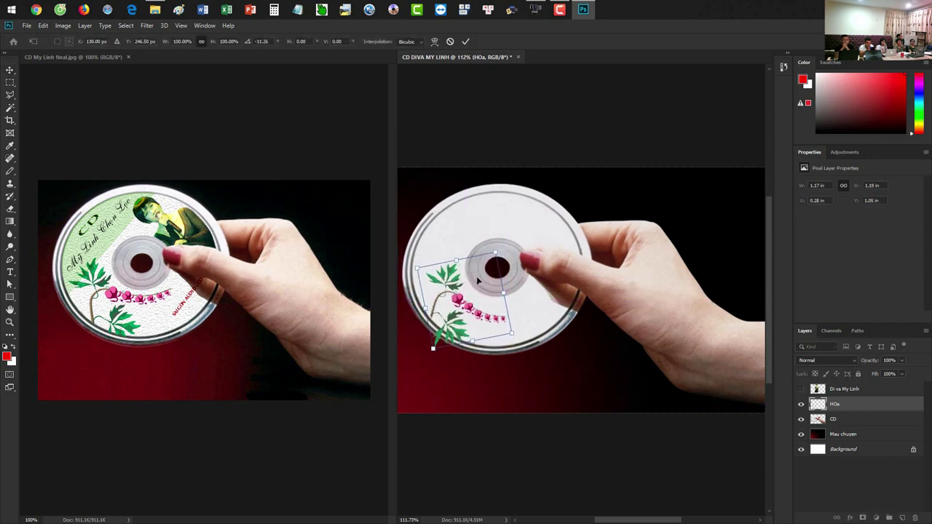
{"action": "left_click_drag", "start_coordinate": [435, 354], "coordinate": [454, 357]}
{"action": "left_click_drag", "start_coordinate": [472, 299], "coordinate": [478, 303]}
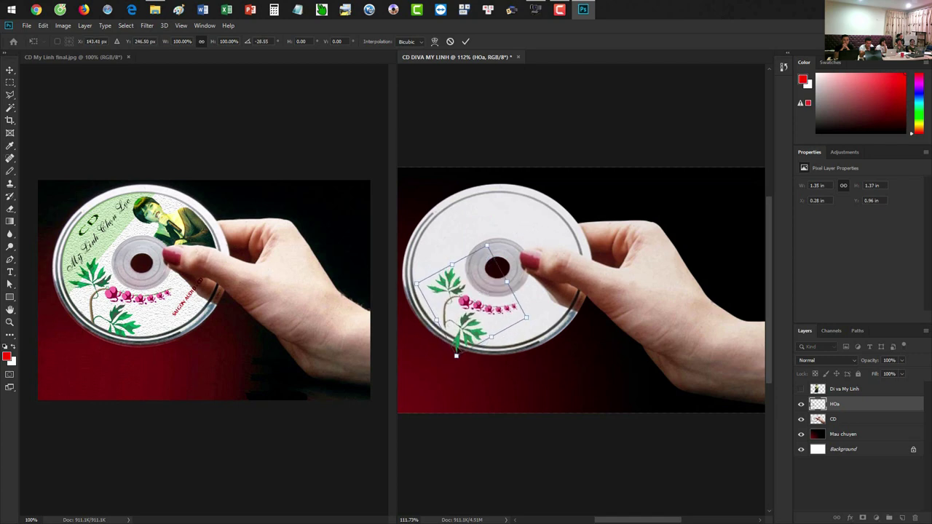
{"action": "left_click_drag", "start_coordinate": [456, 356], "coordinate": [457, 358]}
{"action": "left_click_drag", "start_coordinate": [471, 325], "coordinate": [473, 323]}
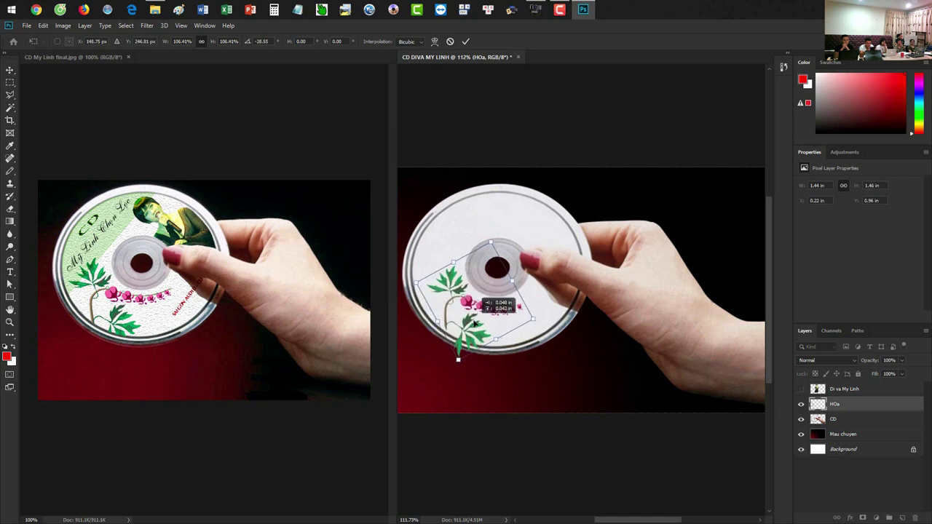
{"action": "left_click_drag", "start_coordinate": [473, 323], "coordinate": [474, 326]}
{"action": "key", "text": "Return"}
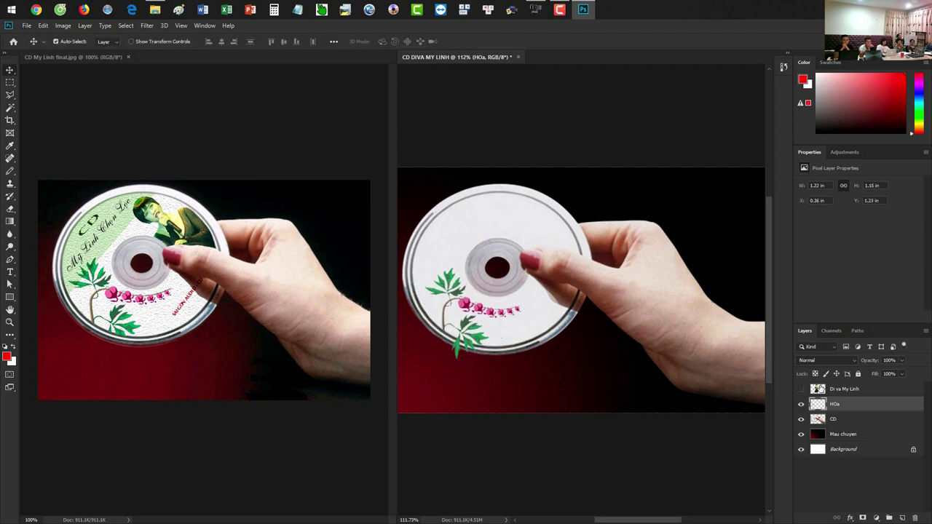
{"action": "left_click", "coordinate": [802, 389]}
{"action": "left_click", "coordinate": [841, 389]}
- Rotate the singer about -51°, shrink it to about 58%, and place it on the disc's upper right
{"action": "key", "text": "ctrl+t"}
{"action": "mouse_move", "coordinate": [600, 129]}
{"action": "left_mouse_down"}
{"action": "mouse_move", "coordinate": [502, 146]}
{"action": "mouse_move", "coordinate": [483, 208]}
{"action": "left_mouse_up"}
{"action": "left_click_drag", "start_coordinate": [537, 285], "coordinate": [546, 226]}
{"action": "left_click_drag", "start_coordinate": [594, 303], "coordinate": [601, 294]}
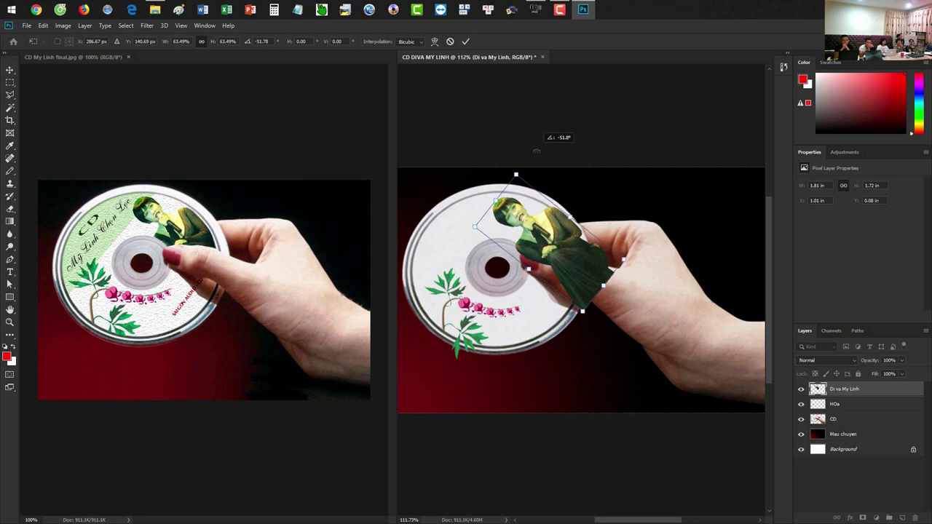
{"action": "left_click_drag", "start_coordinate": [583, 314], "coordinate": [576, 300]}
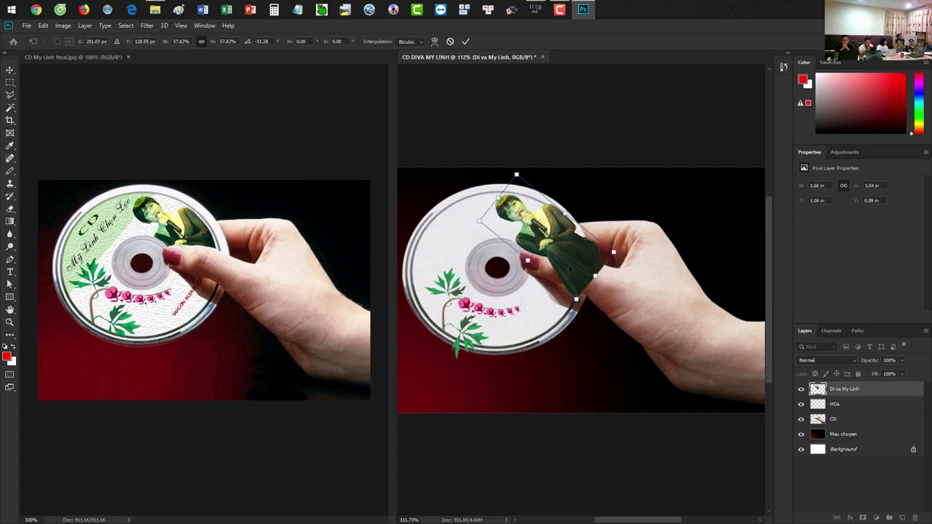
{"action": "left_click_drag", "start_coordinate": [569, 264], "coordinate": [562, 264]}
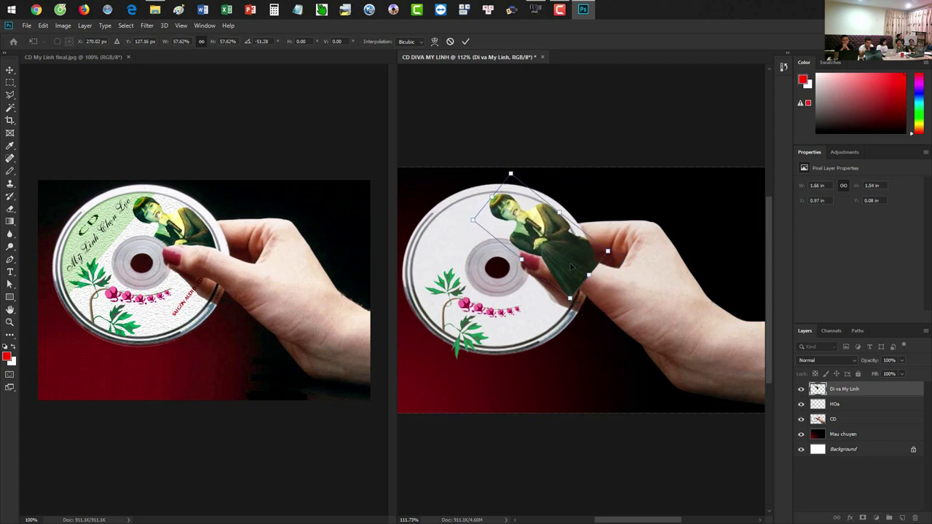
{"action": "key", "text": "Return"}
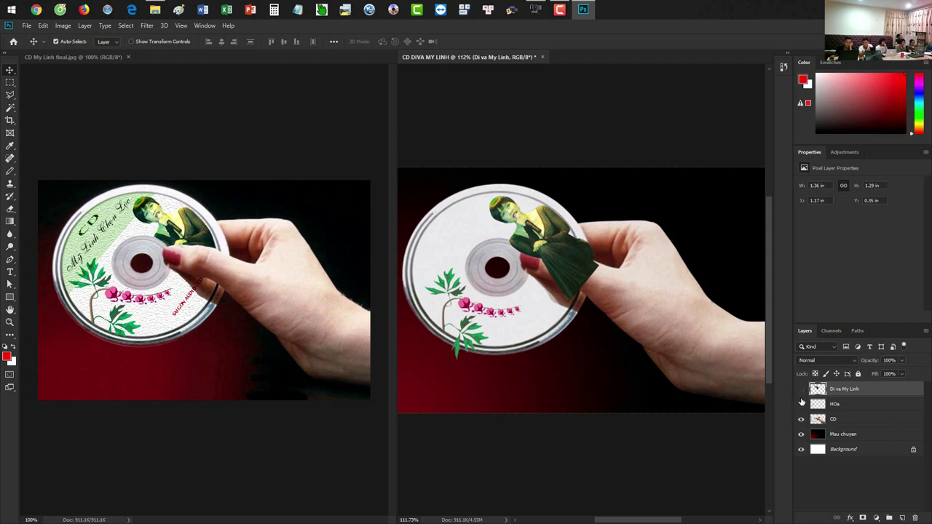
- Turn off visibility of the Di va My Linh and HOa layers
{"action": "left_click", "coordinate": [802, 418]}
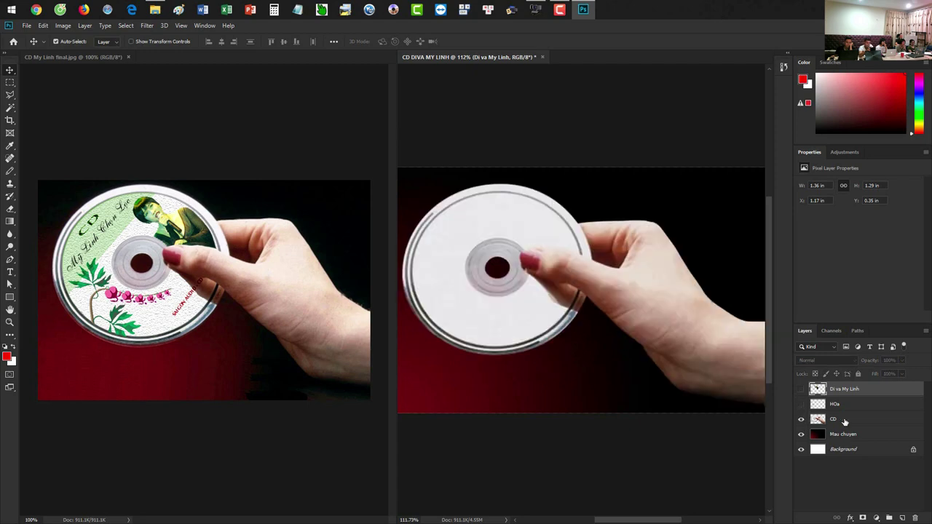
- Select the CD layer, view it full screen zoomed on the disc, and ellipse-select the hub
{"action": "left_click", "coordinate": [830, 419]}
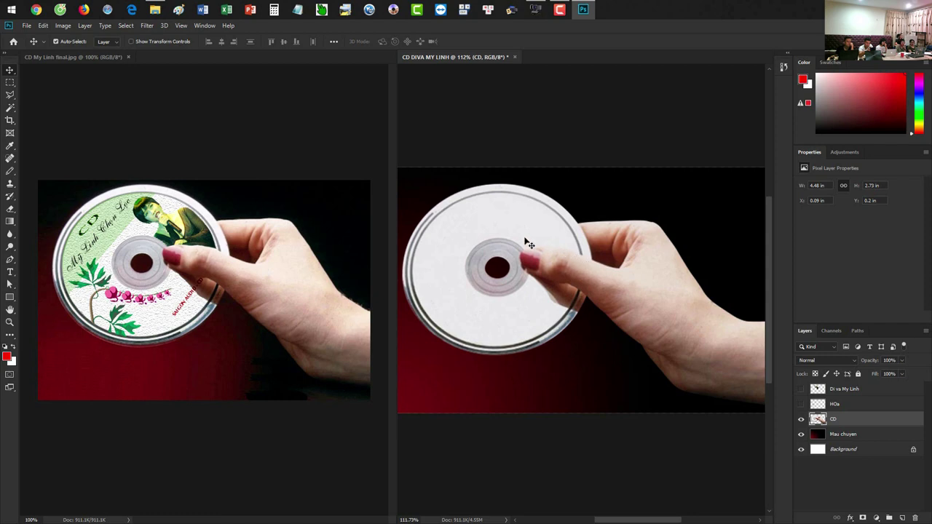
{"action": "key", "text": "f"}
{"action": "scroll", "coordinate": [389, 214], "scroll_direction": "up", "scroll_amount": 3}
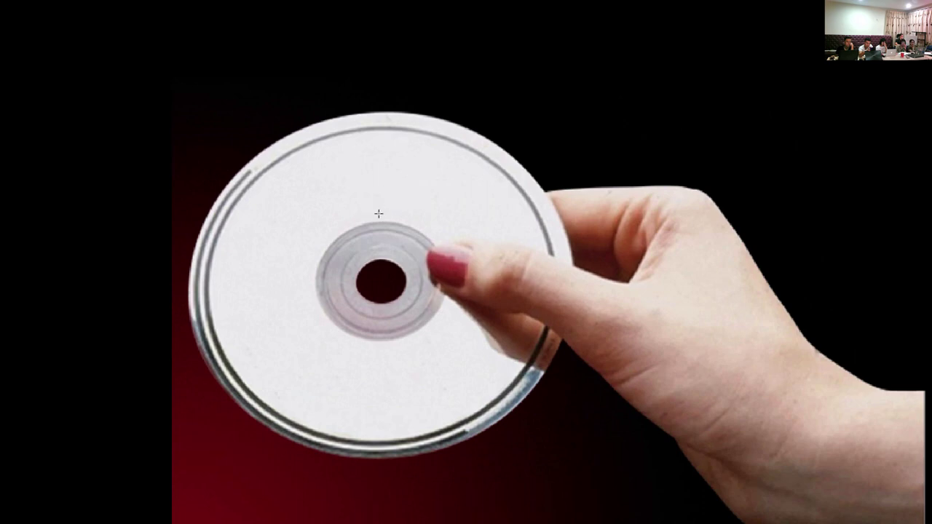
{"action": "left_click_drag", "start_coordinate": [299, 164], "coordinate": [514, 339]}
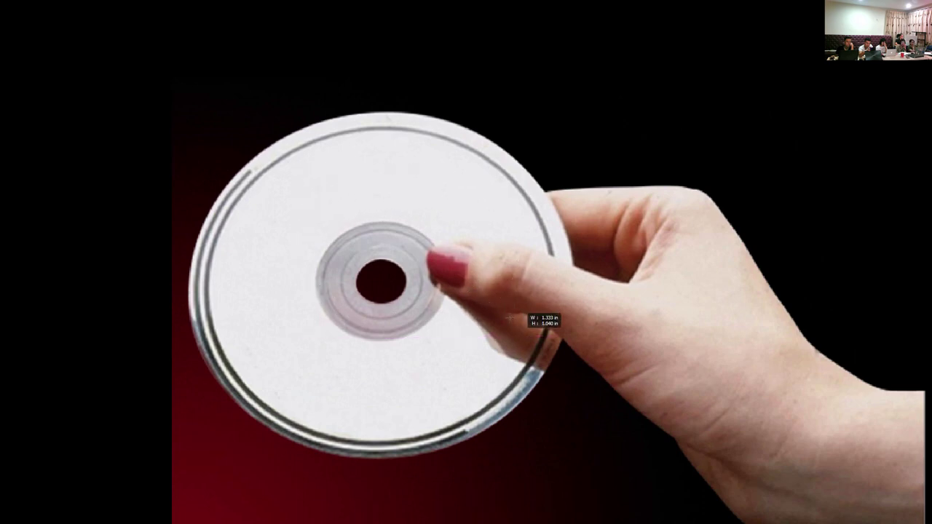
- Transform the elliptical selection, stretching its top, sides and bottom out to the disc rim
{"action": "right_click", "coordinate": [437, 217]}
{"action": "left_click", "coordinate": [473, 319]}
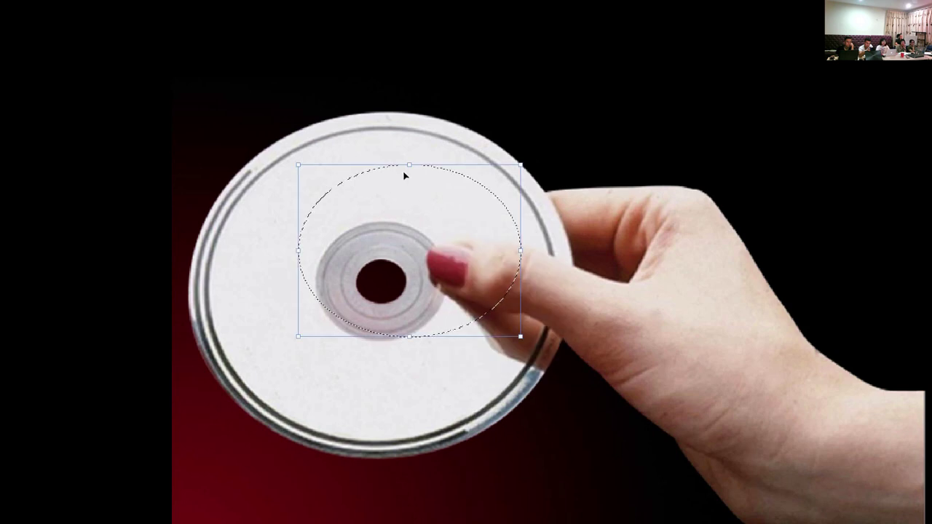
{"action": "left_click_drag", "start_coordinate": [407, 166], "coordinate": [408, 131]}
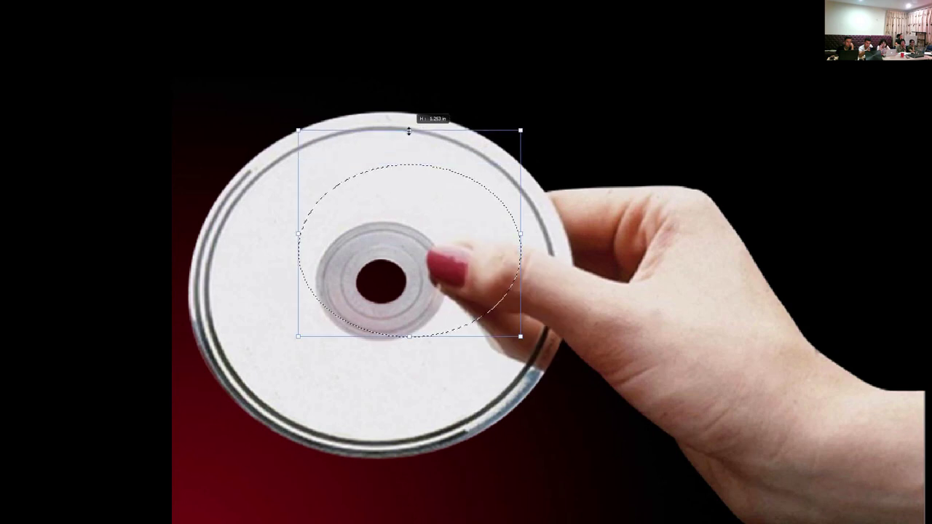
{"action": "left_click_drag", "start_coordinate": [521, 233], "coordinate": [552, 240]}
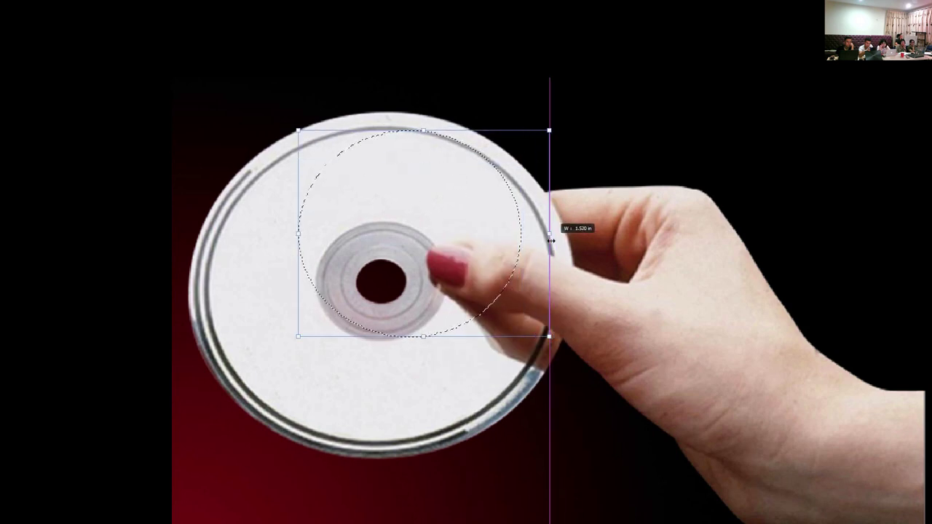
{"action": "left_click_drag", "start_coordinate": [299, 233], "coordinate": [205, 233]}
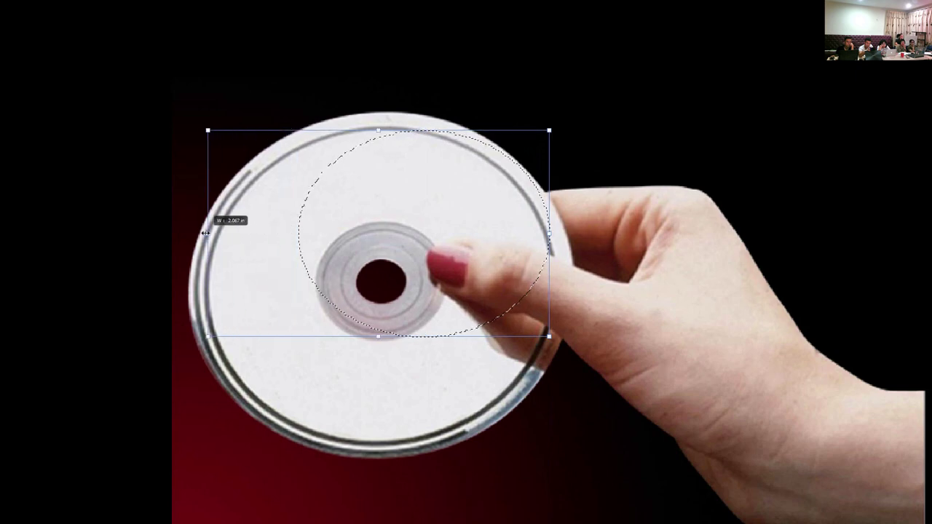
{"action": "left_click_drag", "start_coordinate": [205, 233], "coordinate": [206, 233]}
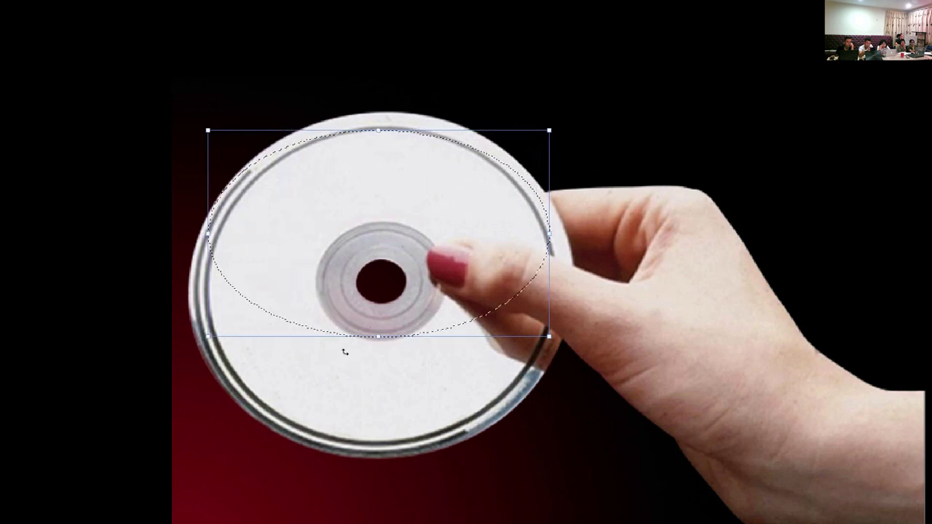
{"action": "left_click_drag", "start_coordinate": [378, 337], "coordinate": [387, 443]}
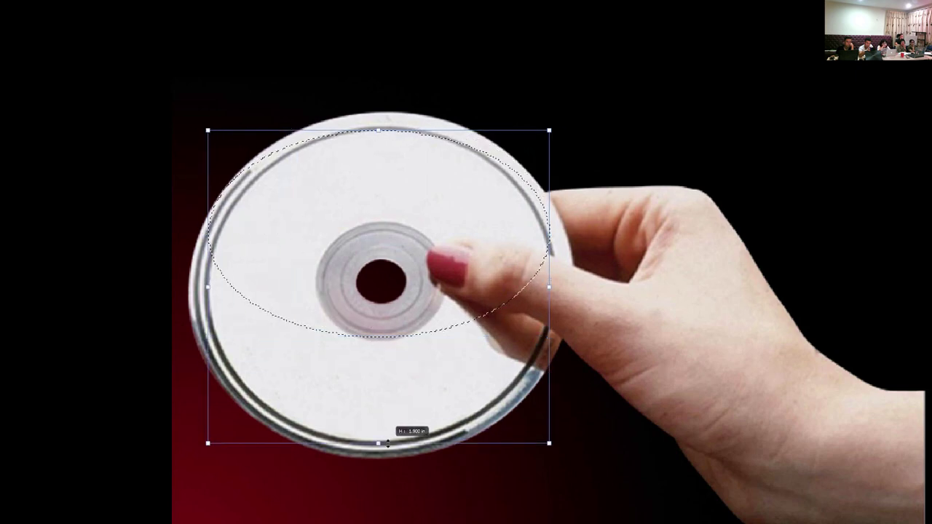
{"action": "left_click_drag", "start_coordinate": [388, 443], "coordinate": [388, 444]}
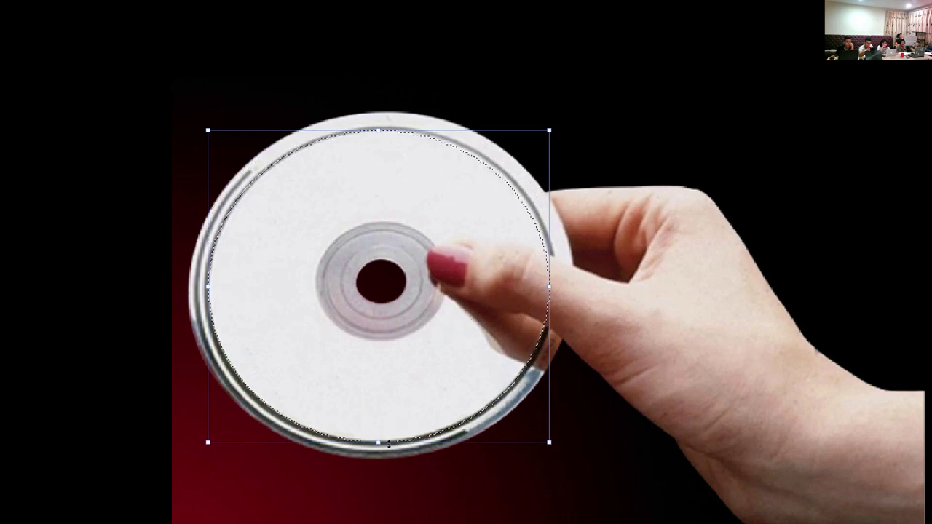
- Distort the selection's right corners to fit the rim exactly and apply it
{"action": "right_click", "coordinate": [477, 225]}
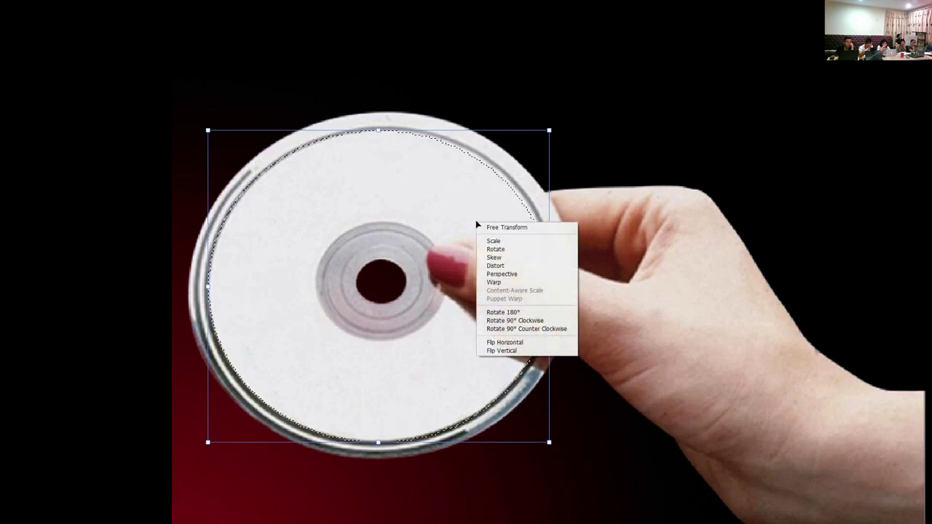
{"action": "left_click", "coordinate": [496, 266]}
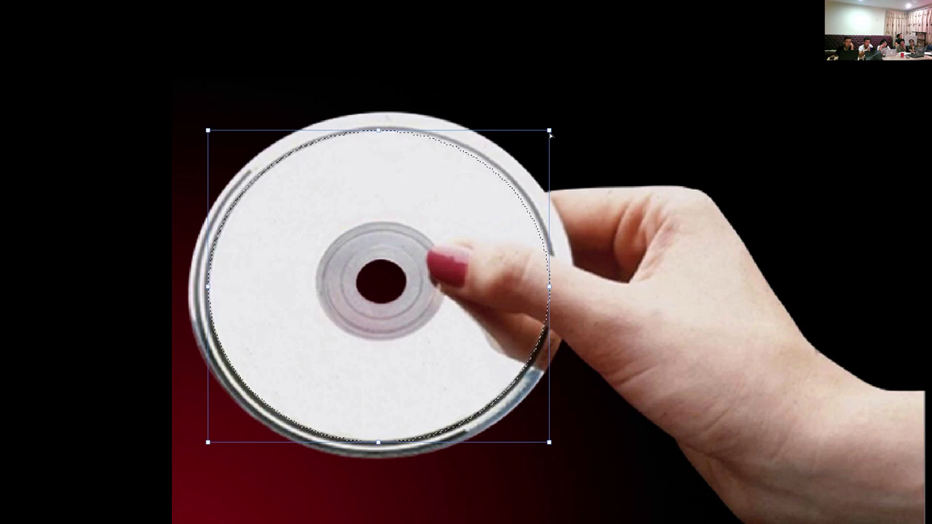
{"action": "left_click_drag", "start_coordinate": [550, 133], "coordinate": [553, 128]}
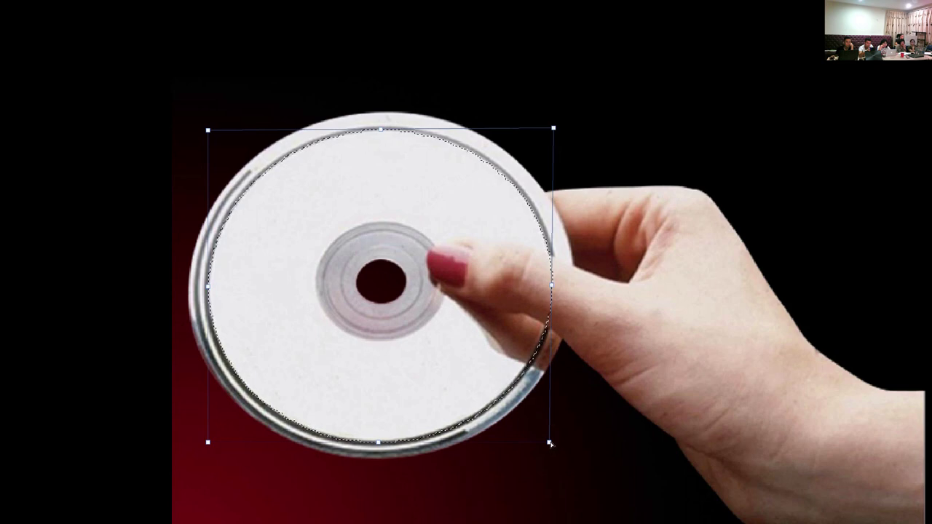
{"action": "left_click_drag", "start_coordinate": [550, 442], "coordinate": [550, 441]}
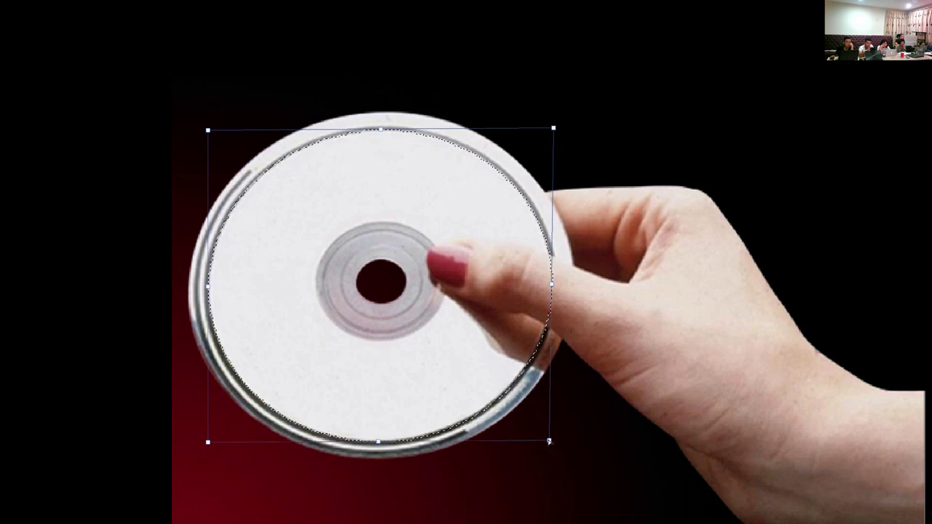
{"action": "left_click_drag", "start_coordinate": [549, 441], "coordinate": [547, 441]}
{"action": "key", "text": "Return"}
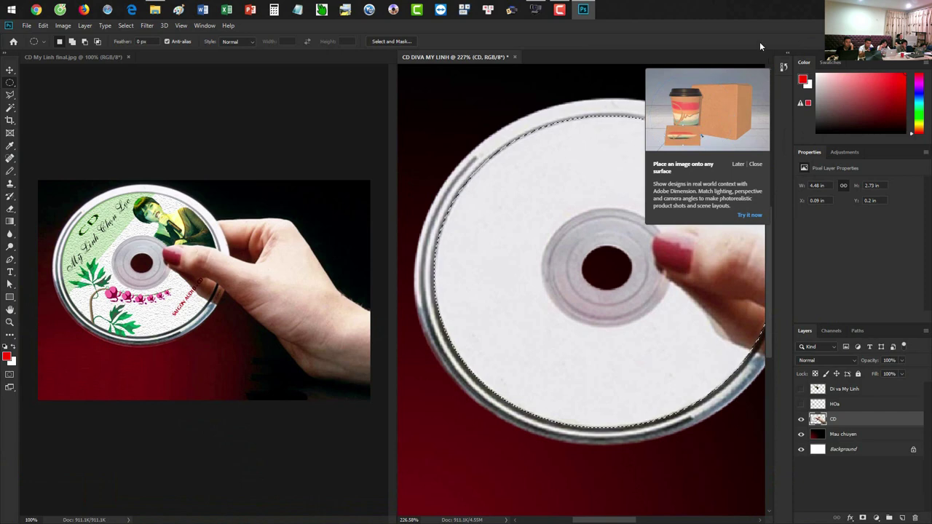
- Save the rim selection as channel 'Vong tron to' and return to full-screen view
{"action": "left_click", "coordinate": [755, 163]}
{"action": "left_click", "coordinate": [127, 27]}
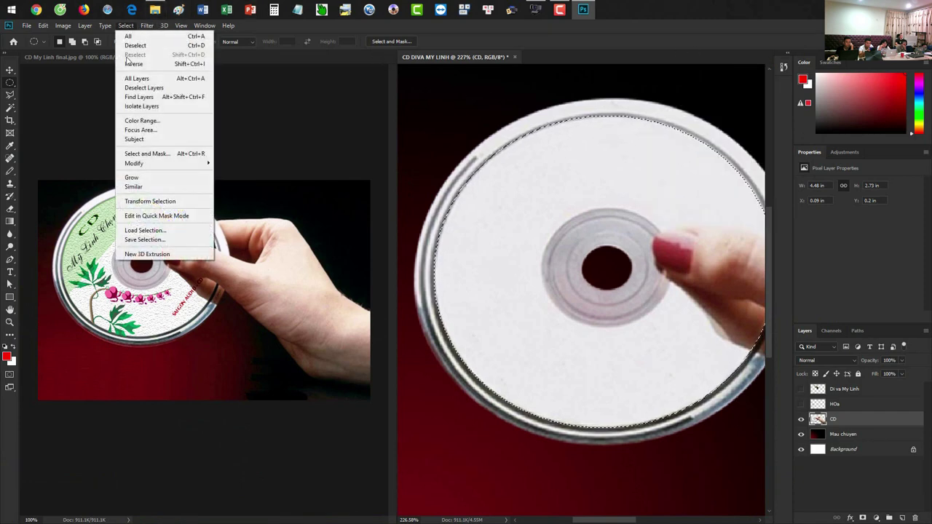
{"action": "left_click", "coordinate": [140, 240]}
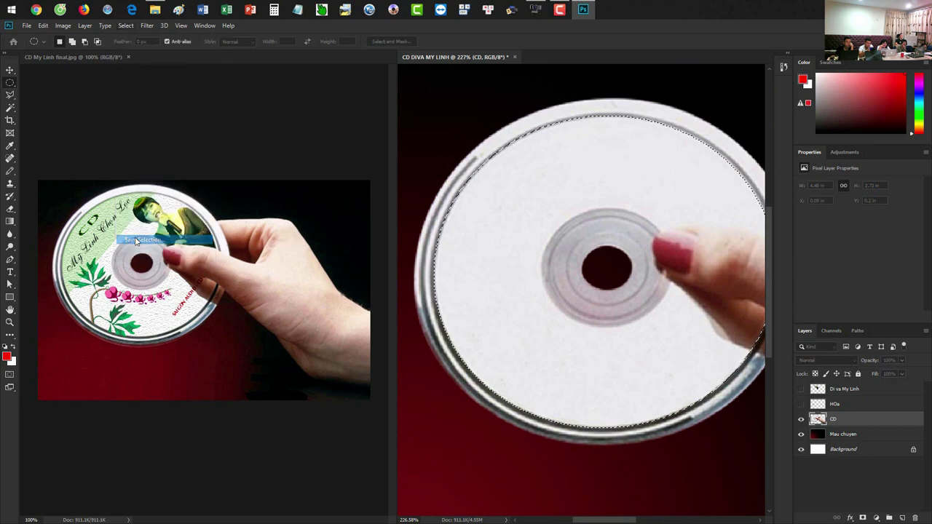
{"action": "type", "text": "Vong tron to"}
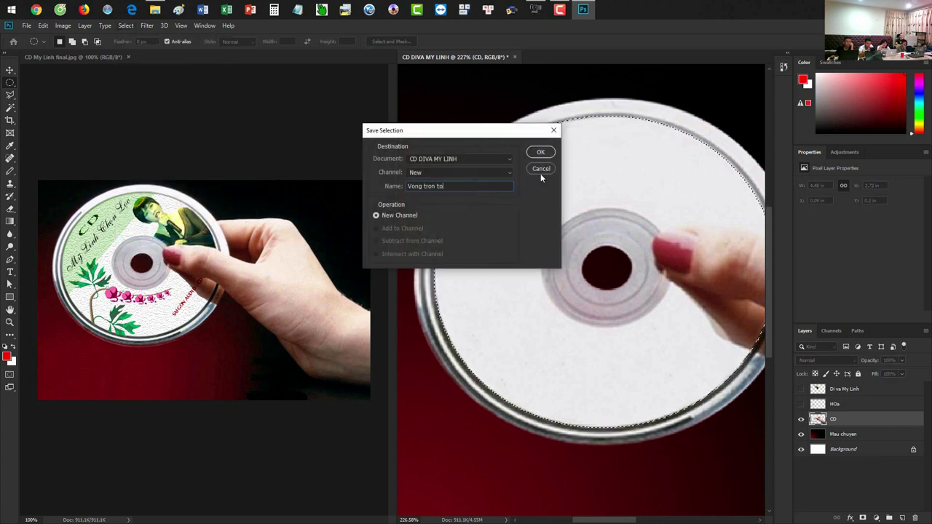
{"action": "left_click", "coordinate": [541, 152]}
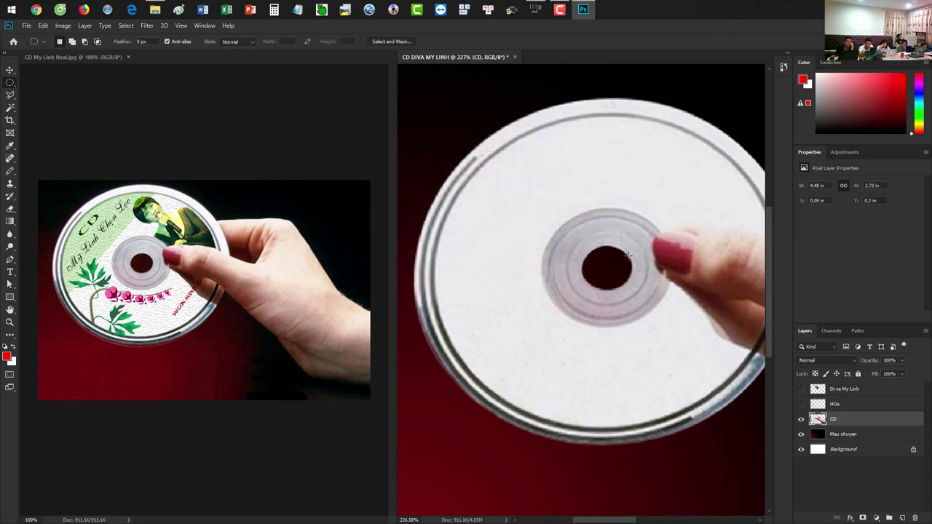
{"action": "key", "text": "f"}
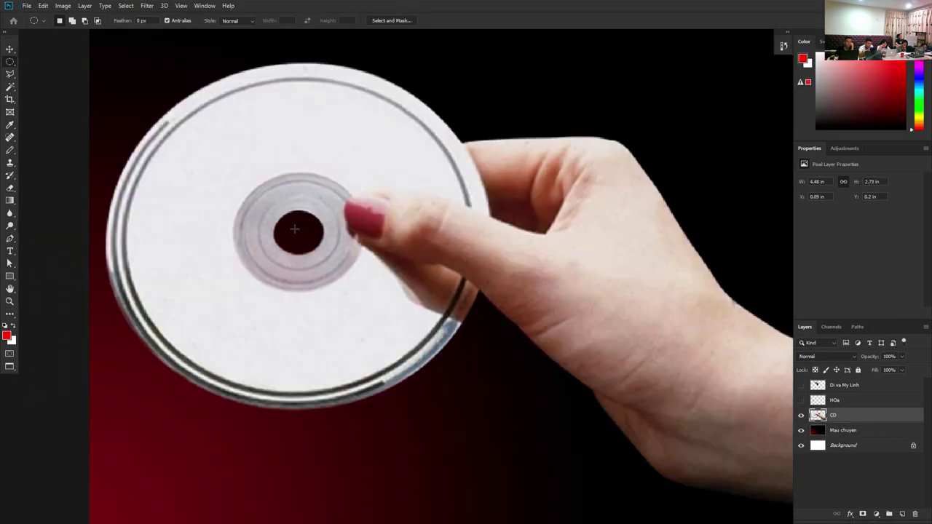
- Draw a new ellipse and transform it down to fit tightly around the disc's centre hub
{"action": "left_click_drag", "start_coordinate": [295, 229], "coordinate": [468, 393]}
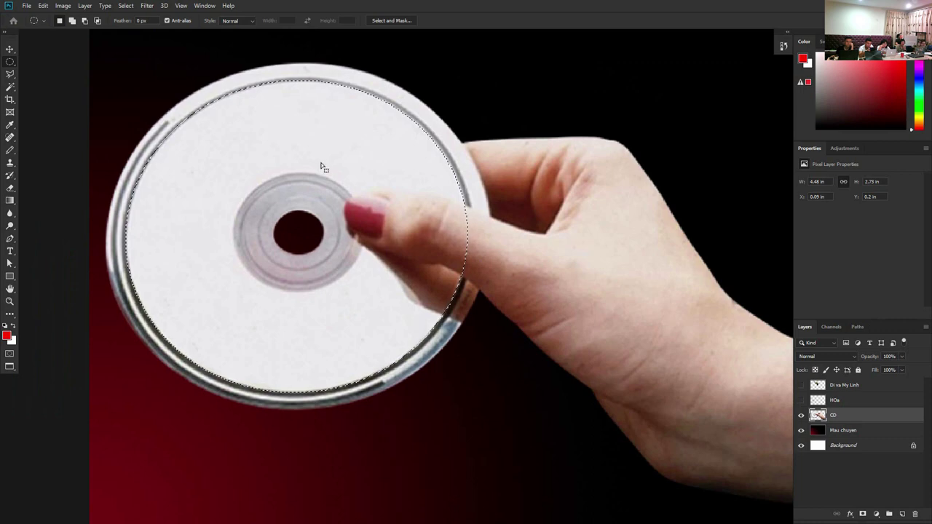
{"action": "right_click", "coordinate": [321, 165]}
{"action": "left_click", "coordinate": [379, 266]}
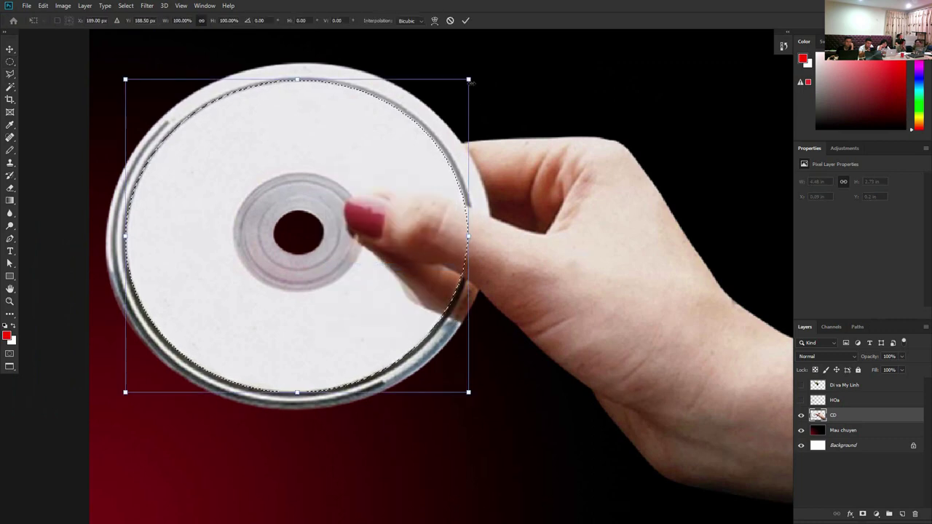
{"action": "left_click_drag", "start_coordinate": [471, 83], "coordinate": [362, 170]}
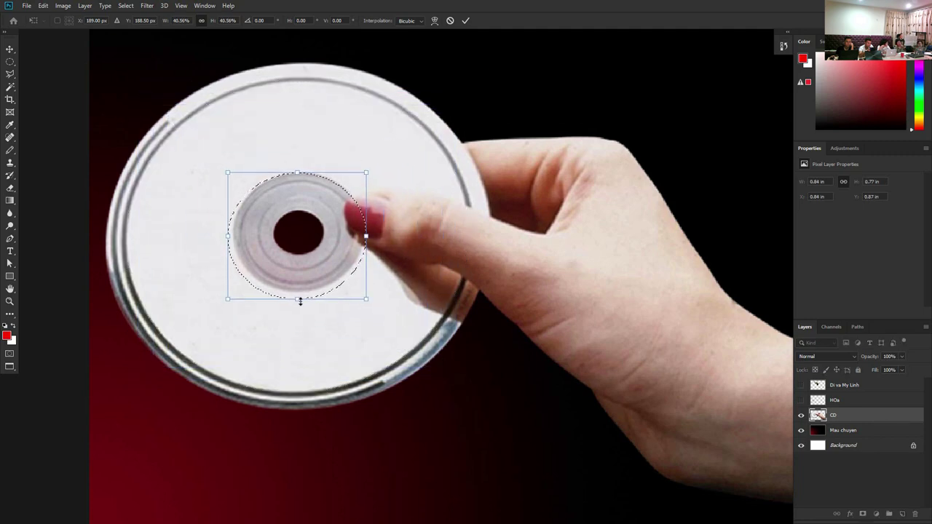
{"action": "left_click_drag", "start_coordinate": [300, 300], "coordinate": [300, 294]}
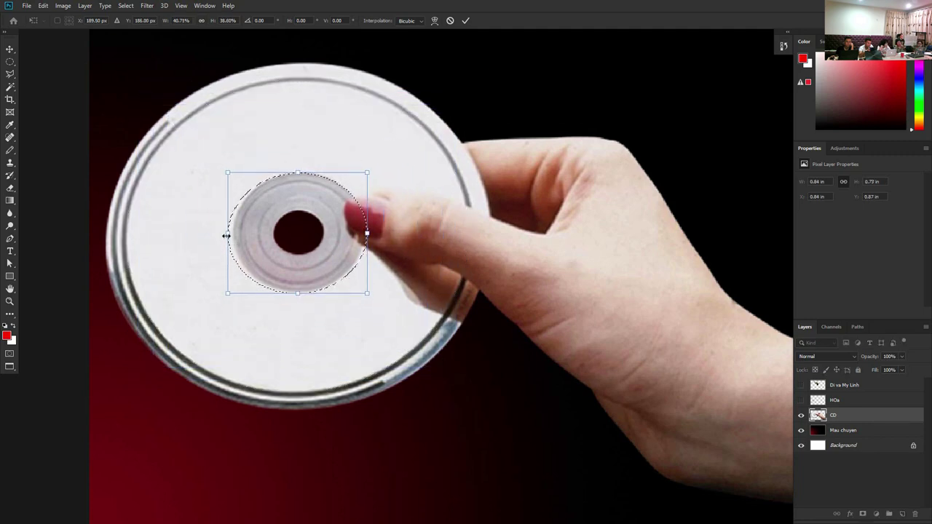
{"action": "left_click_drag", "start_coordinate": [227, 235], "coordinate": [231, 235]}
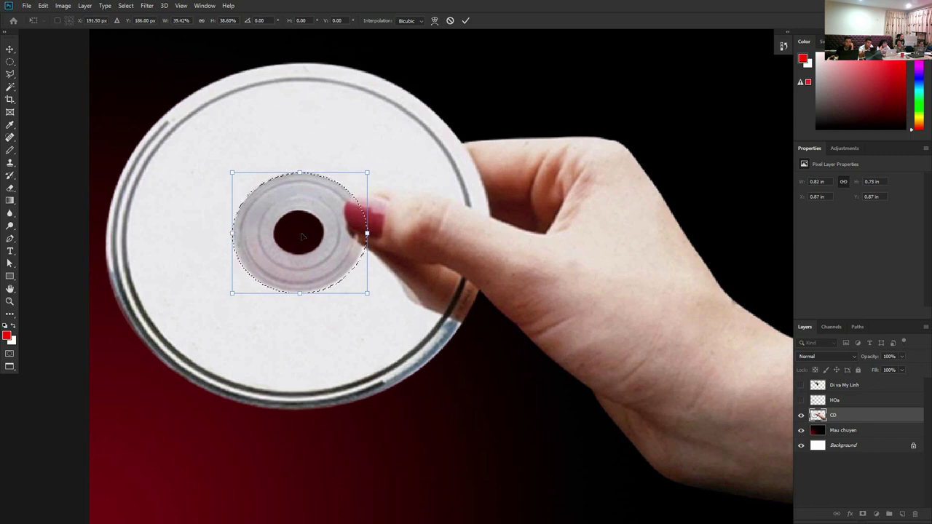
{"action": "left_click_drag", "start_coordinate": [368, 234], "coordinate": [366, 233]}
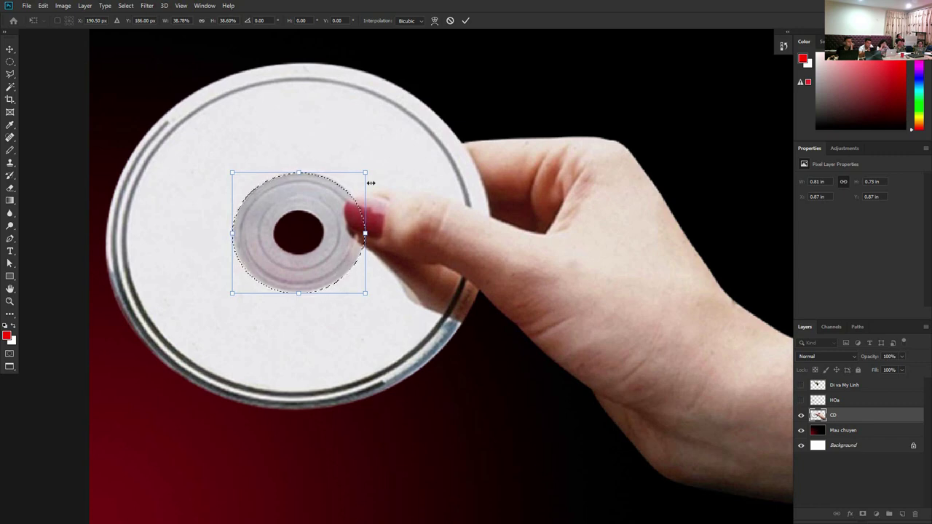
{"action": "key", "text": "Return"}
- Save the hub selection as channel 'vong tron dia', deselect, and zoom onto the thumb
{"action": "left_click", "coordinate": [125, 6]}
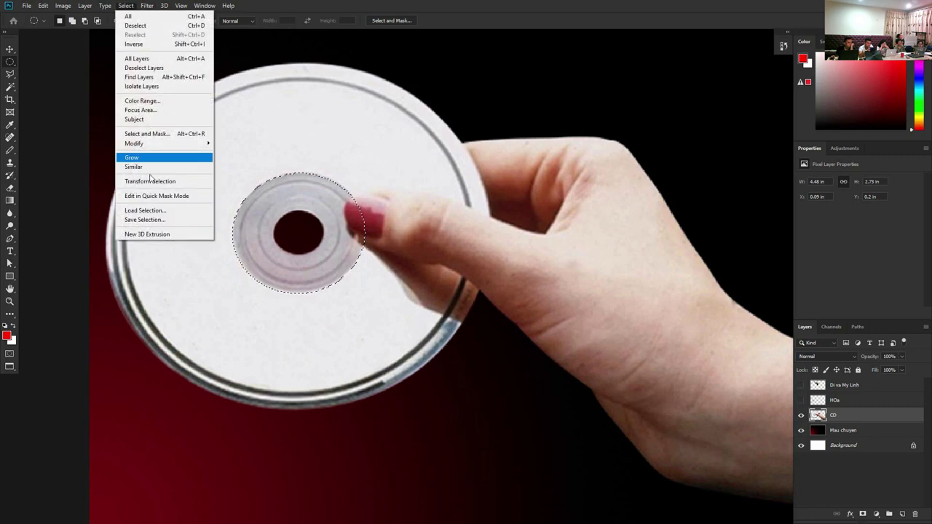
{"action": "left_click", "coordinate": [147, 220]}
{"action": "type", "text": "vong tron dia"}
{"action": "key", "text": "Return"}
{"action": "key", "text": "ctrl+d"}
{"action": "left_click_drag", "start_coordinate": [369, 207], "coordinate": [411, 242]}
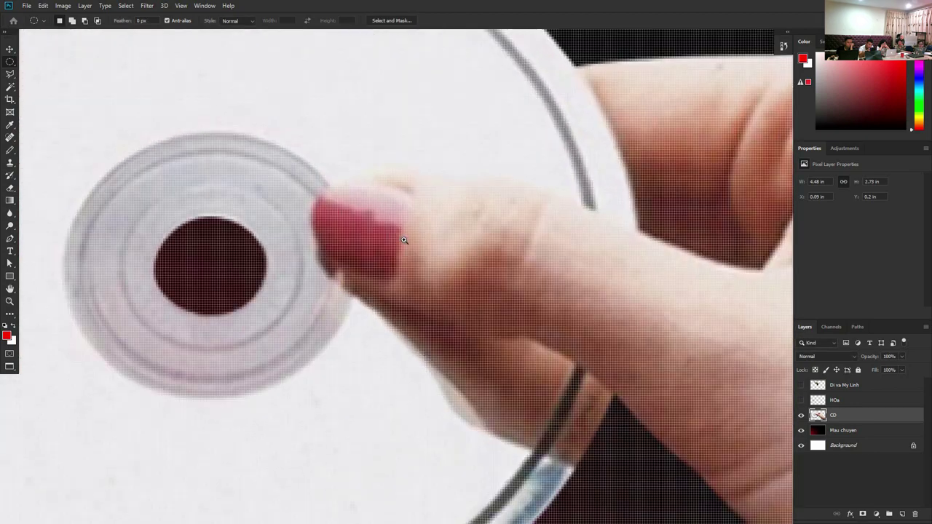
- With the Pen tool, trace the thumb from the fingernail along its top edge to its base
{"action": "left_click", "coordinate": [412, 241], "text": "alt"}
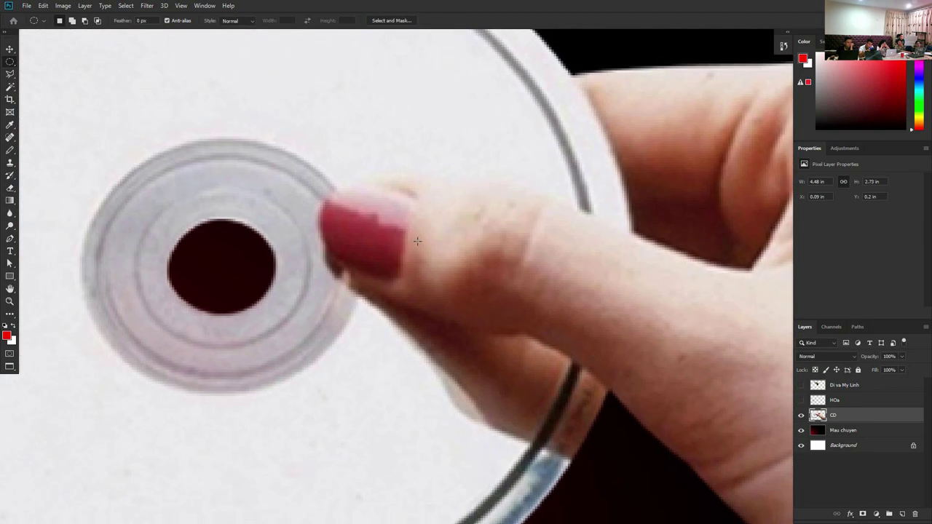
{"action": "key", "text": "p"}
{"action": "left_click", "coordinate": [339, 191]}
{"action": "left_click_drag", "start_coordinate": [371, 181], "coordinate": [381, 182]}
{"action": "left_click_drag", "start_coordinate": [445, 175], "coordinate": [472, 176]}
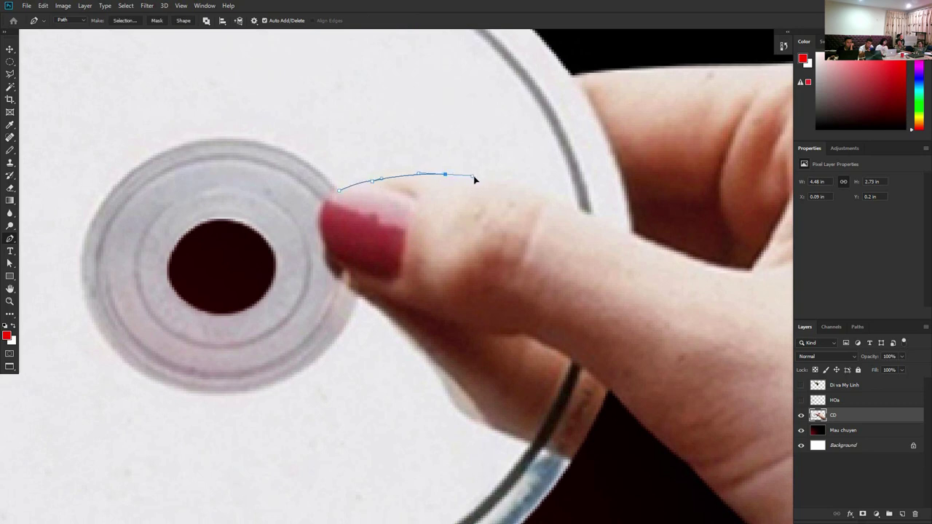
{"action": "left_click_drag", "start_coordinate": [554, 195], "coordinate": [571, 205]}
{"action": "left_click", "coordinate": [585, 210]}
{"action": "left_click", "coordinate": [642, 242]}
{"action": "left_click_drag", "start_coordinate": [660, 248], "coordinate": [682, 256]}
{"action": "left_click_drag", "start_coordinate": [719, 343], "coordinate": [700, 383]}
{"action": "left_click_drag", "start_coordinate": [684, 417], "coordinate": [676, 422]}
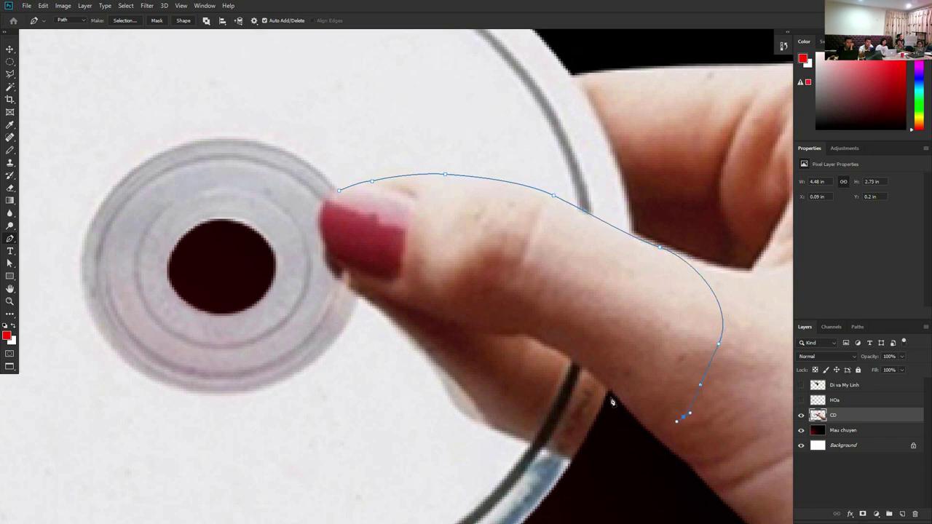
- Trace back along the thumb's underside, close the path, and convert it to a selection
{"action": "left_click", "coordinate": [603, 383]}
{"action": "left_click_drag", "start_coordinate": [555, 348], "coordinate": [513, 335]}
{"action": "left_click_drag", "start_coordinate": [455, 322], "coordinate": [434, 318]}
{"action": "mouse_move", "coordinate": [372, 294]}
{"action": "left_mouse_down"}
{"action": "mouse_move", "coordinate": [362, 293]}
{"action": "mouse_move", "coordinate": [408, 286]}
{"action": "left_mouse_up"}
{"action": "mouse_move", "coordinate": [476, 273]}
{"action": "left_mouse_down"}
{"action": "mouse_move", "coordinate": [540, 260]}
{"action": "mouse_move", "coordinate": [561, 286]}
{"action": "mouse_move", "coordinate": [540, 261]}
{"action": "mouse_move", "coordinate": [455, 205]}
{"action": "mouse_move", "coordinate": [508, 247]}
{"action": "left_mouse_up"}
{"action": "left_click_drag", "start_coordinate": [509, 236], "coordinate": [512, 254]}
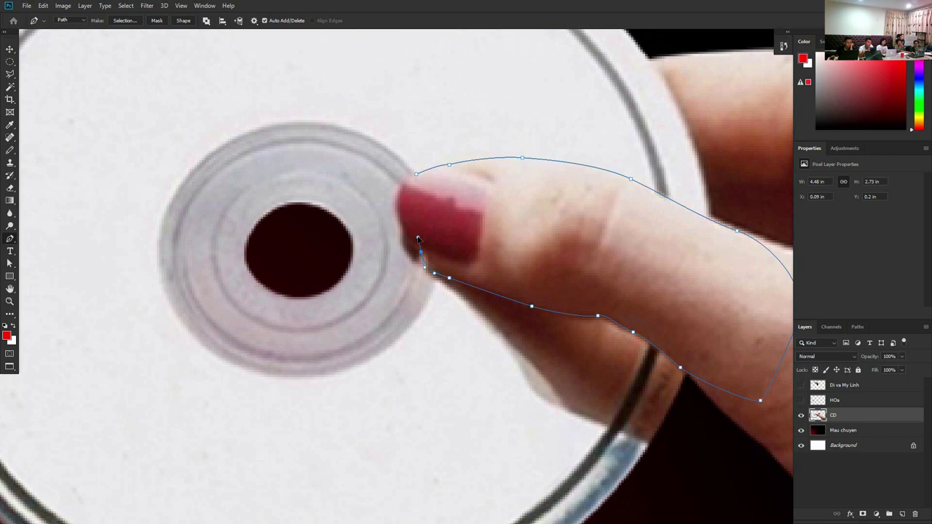
{"action": "left_click_drag", "start_coordinate": [395, 201], "coordinate": [395, 192]}
{"action": "left_click", "coordinate": [416, 175]}
{"action": "key", "text": "ctrl+Return"}
{"action": "key", "text": "ctrl+0"}
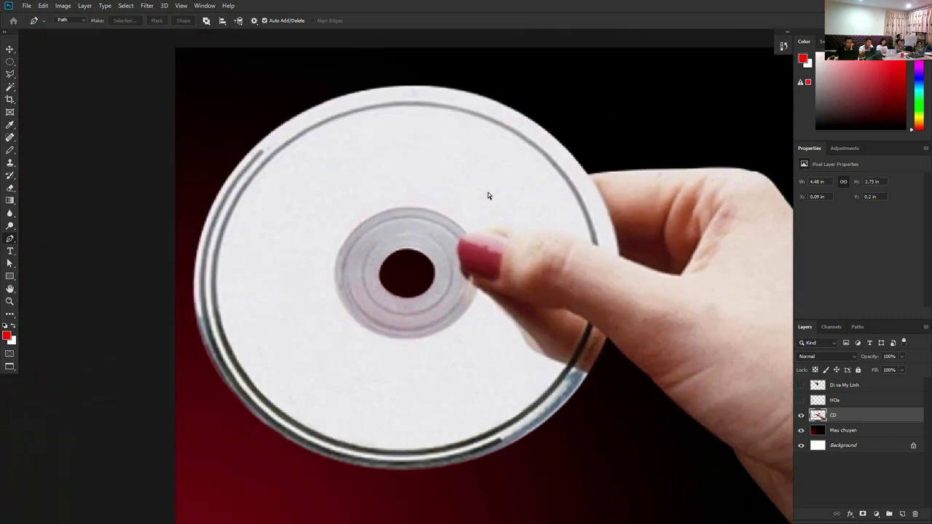
{"action": "left_click", "coordinate": [125, 6]}
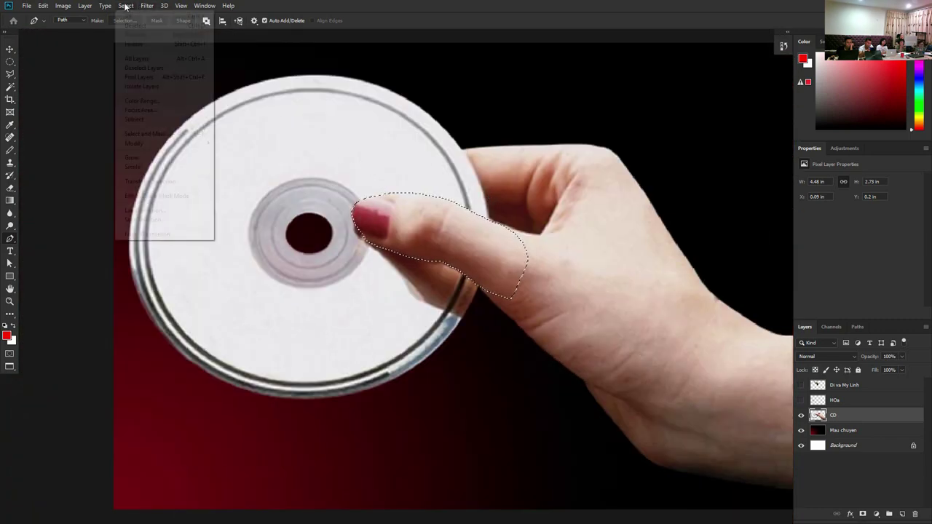
- Save the thumb selection as a channel named 'Ngon tay'
{"action": "left_click", "coordinate": [149, 220]}
{"action": "type", "text": "Nong"}
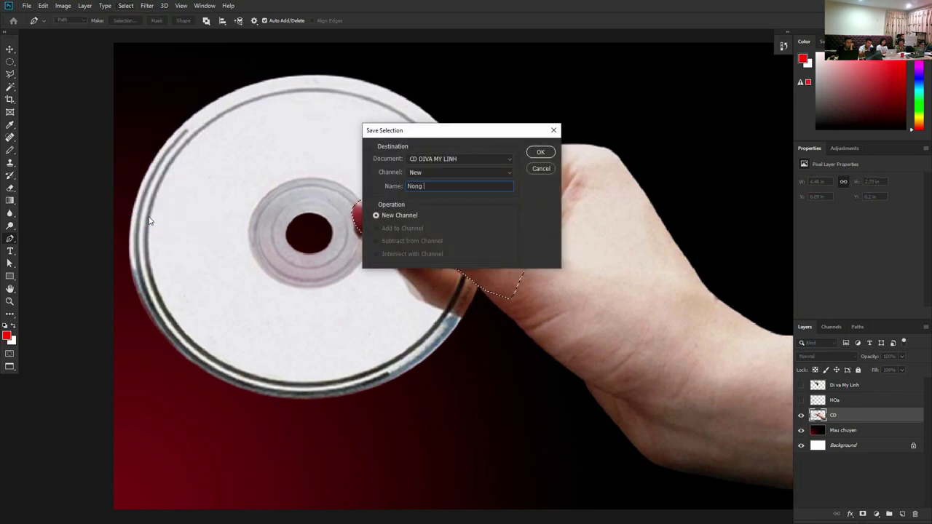
{"action": "key", "text": "BackSpace"}
{"action": "key", "text": "BackSpace"}
{"action": "key", "text": "BackSpace"}
{"action": "type", "text": "gon tay"}
{"action": "key", "text": "Return"}
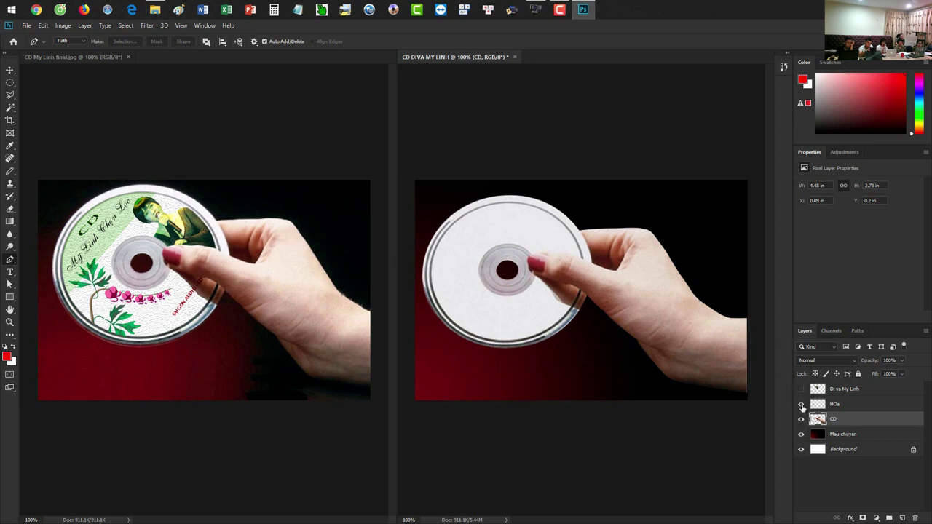
- Show the HOa flower layer and nudge the CD layer one pixel right then back left
{"action": "left_click", "coordinate": [802, 407]}
{"action": "key", "text": "v"}
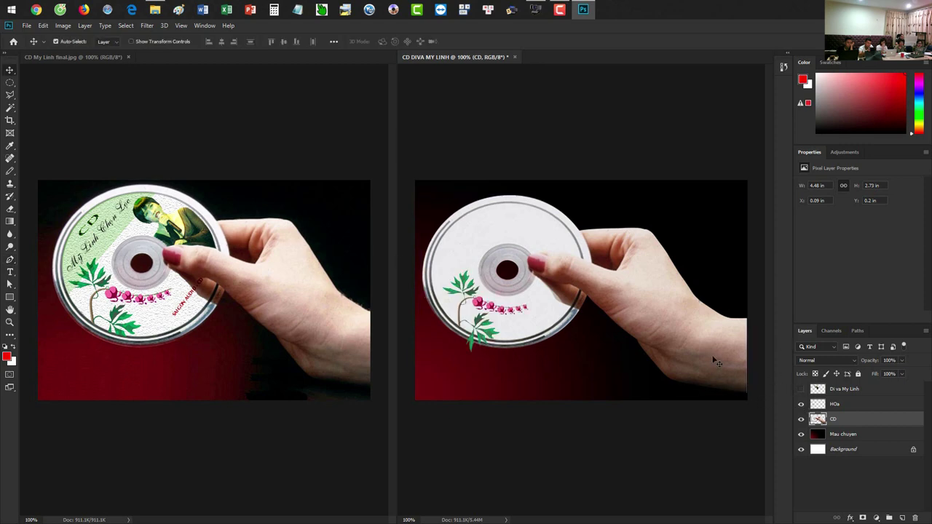
{"action": "key", "text": "Right"}
{"action": "key", "text": "Right"}
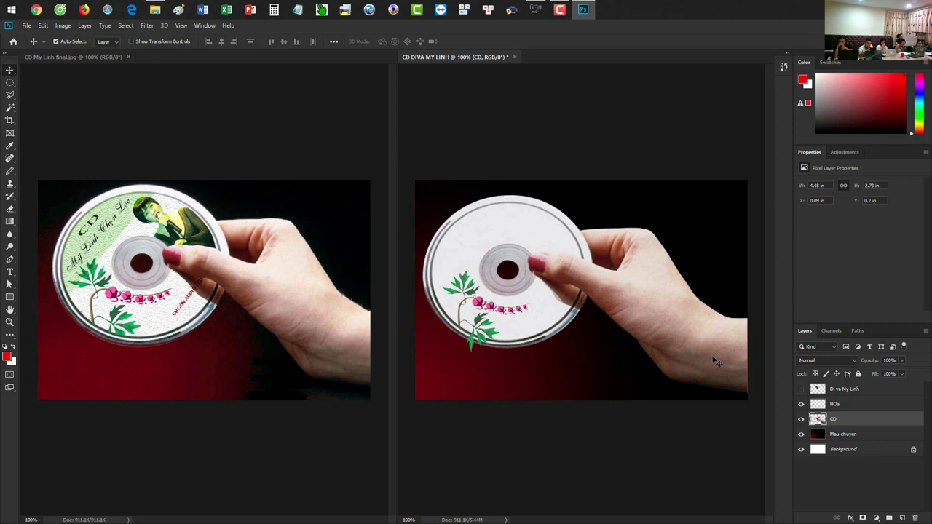
{"action": "key", "text": "Left"}
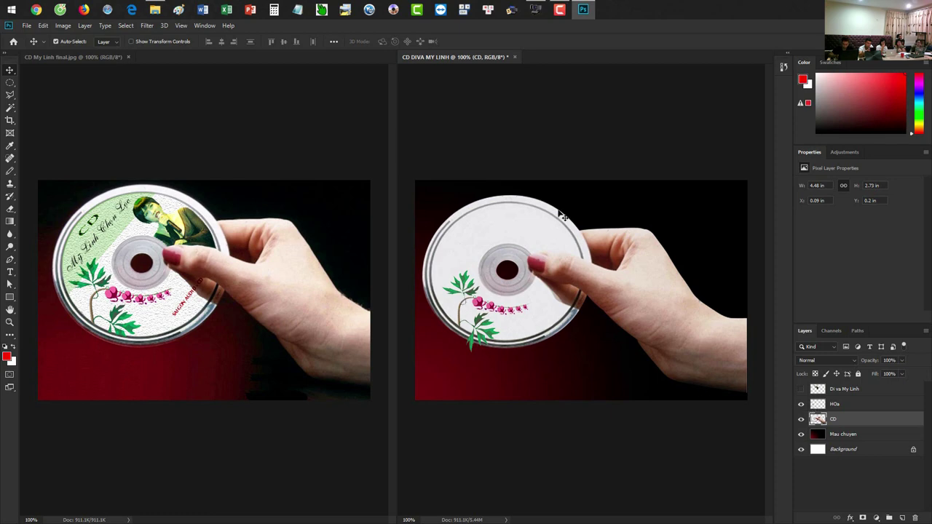
- Load the saved 'Vong tron to' channel as the active selection
{"action": "left_click", "coordinate": [126, 26]}
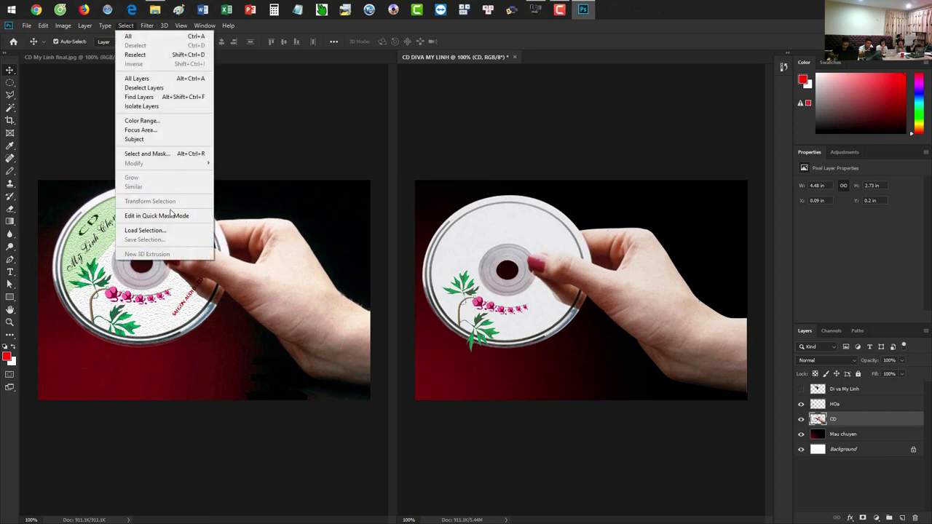
{"action": "left_click", "coordinate": [164, 231]}
{"action": "left_click", "coordinate": [436, 175]}
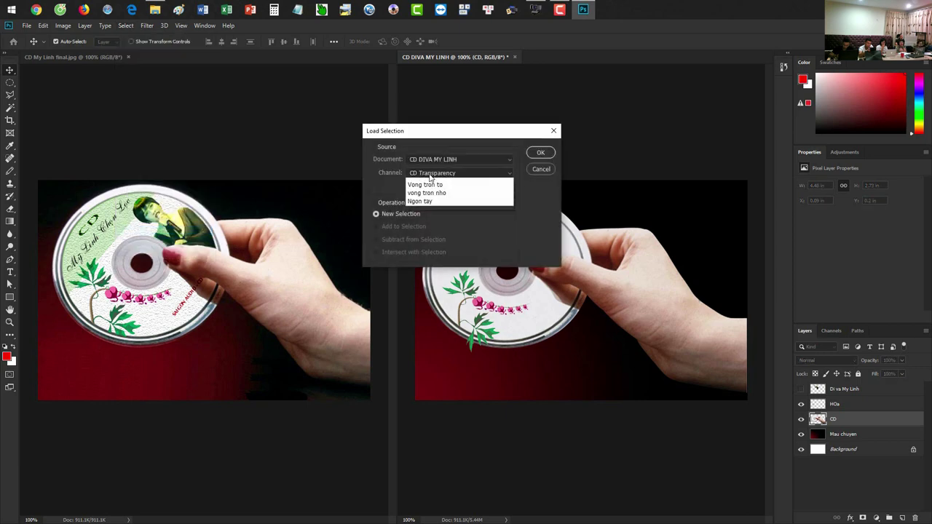
{"action": "left_click", "coordinate": [425, 198]}
{"action": "left_click", "coordinate": [539, 153]}
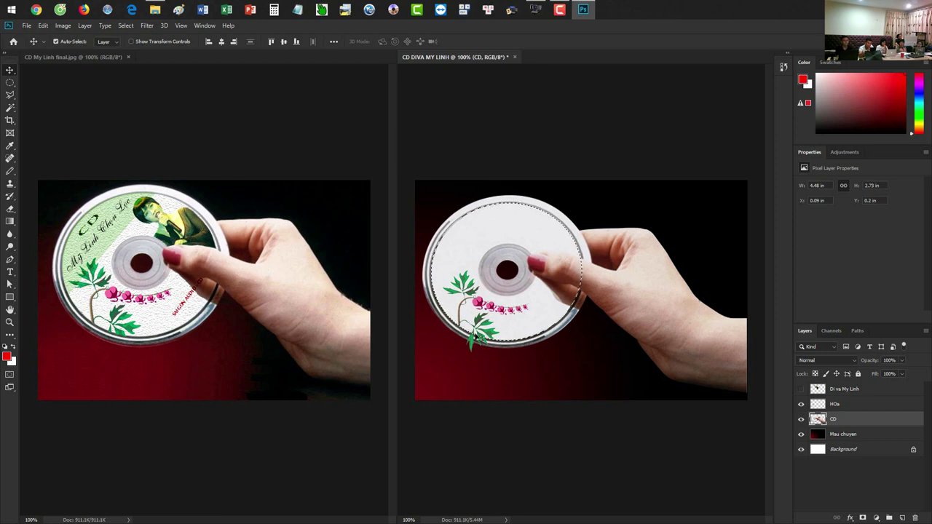
- Mask the HOa flower layer to the active CD disc selection
{"action": "left_click", "coordinate": [847, 405]}
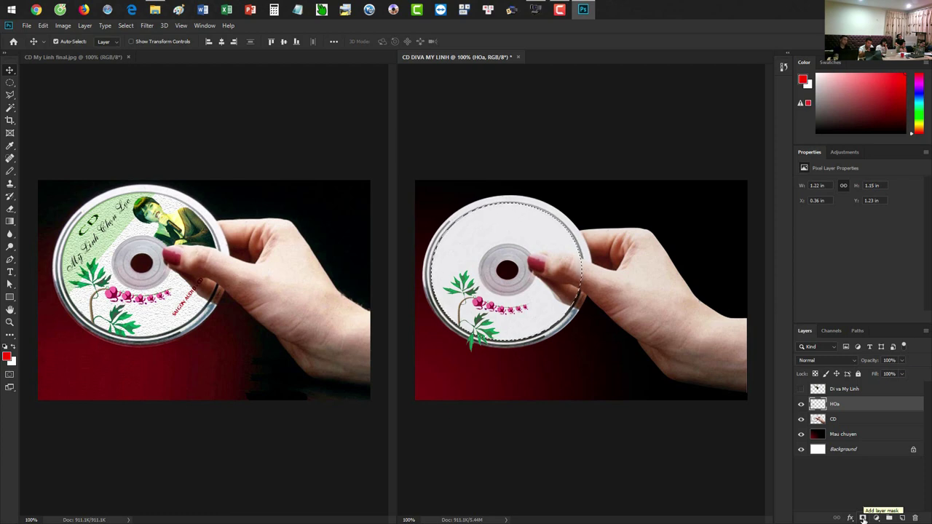
{"action": "left_click", "coordinate": [863, 517]}
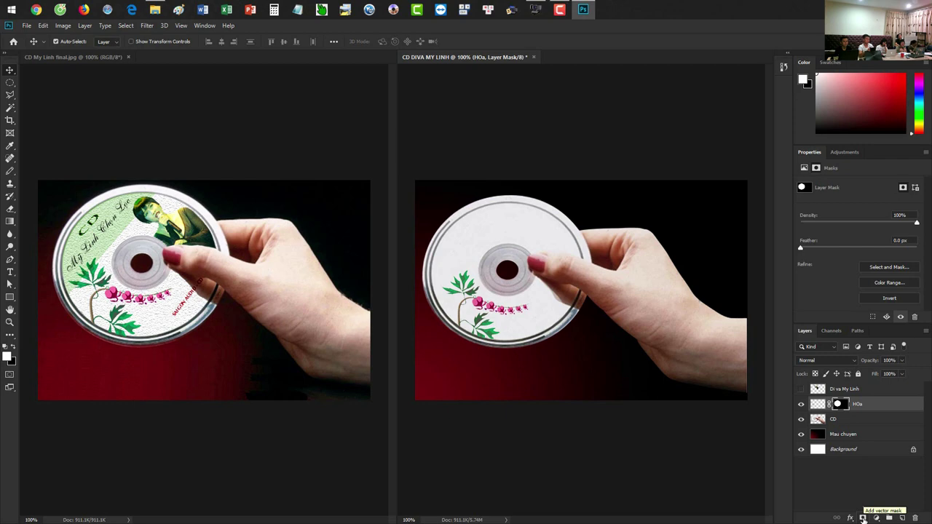
{"action": "left_click", "coordinate": [801, 390]}
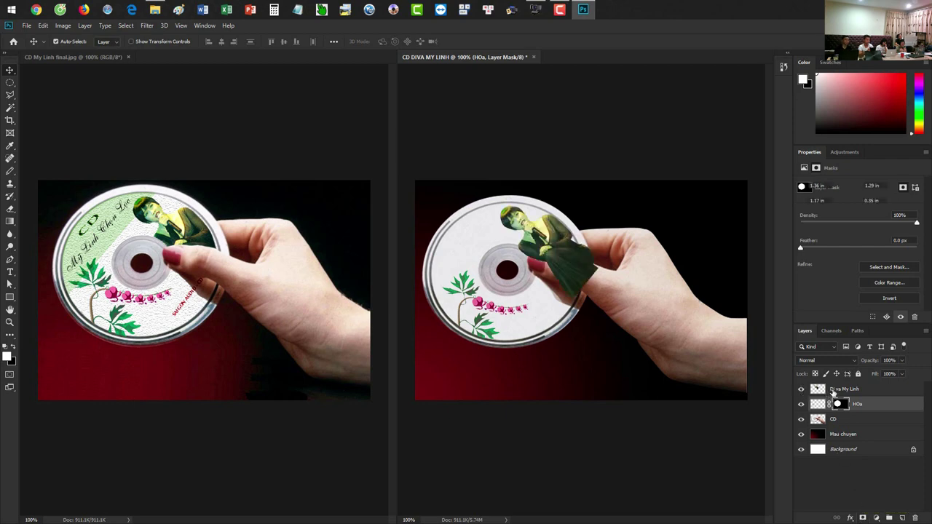
{"action": "left_click", "coordinate": [800, 392]}
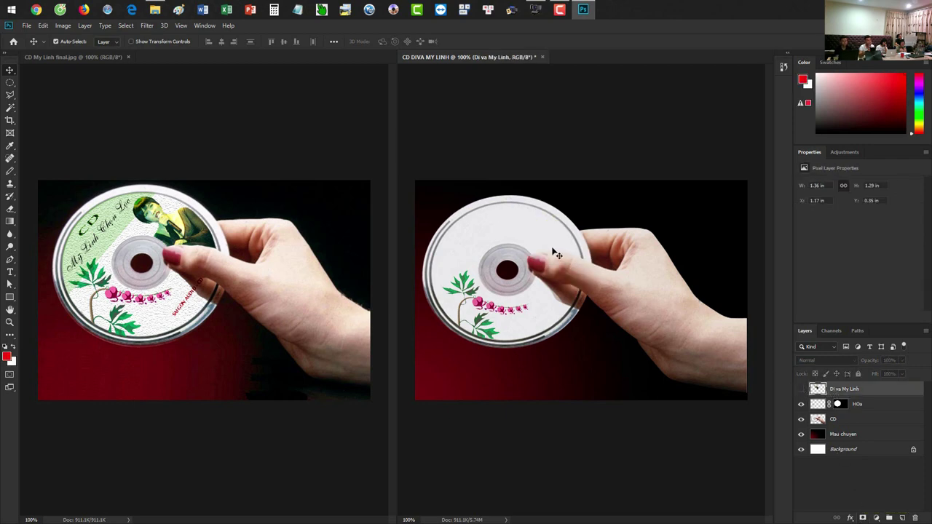
- Add a new empty layer, Layer 1, above the others
{"action": "scroll", "coordinate": [580, 285], "scroll_direction": "up", "scroll_amount": 3}
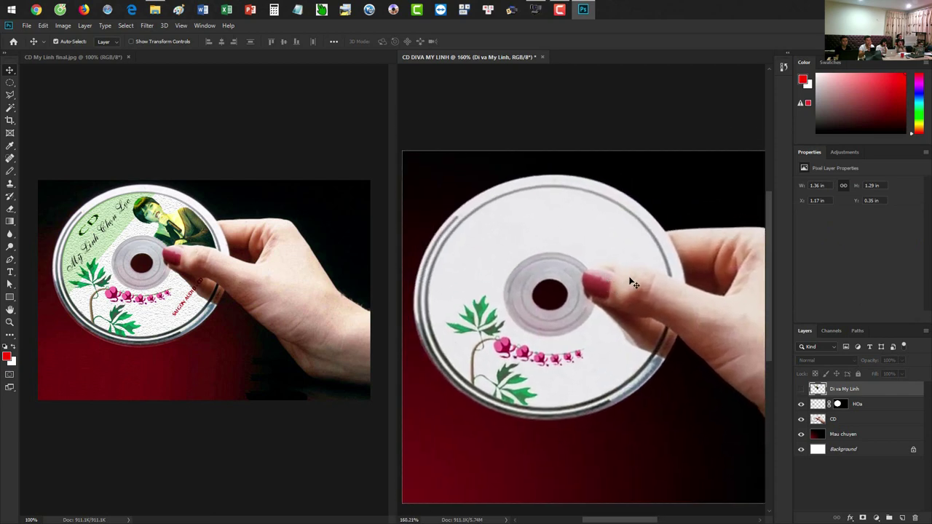
{"action": "key", "text": "ctrl+shift+n"}
{"action": "key", "text": "Return"}
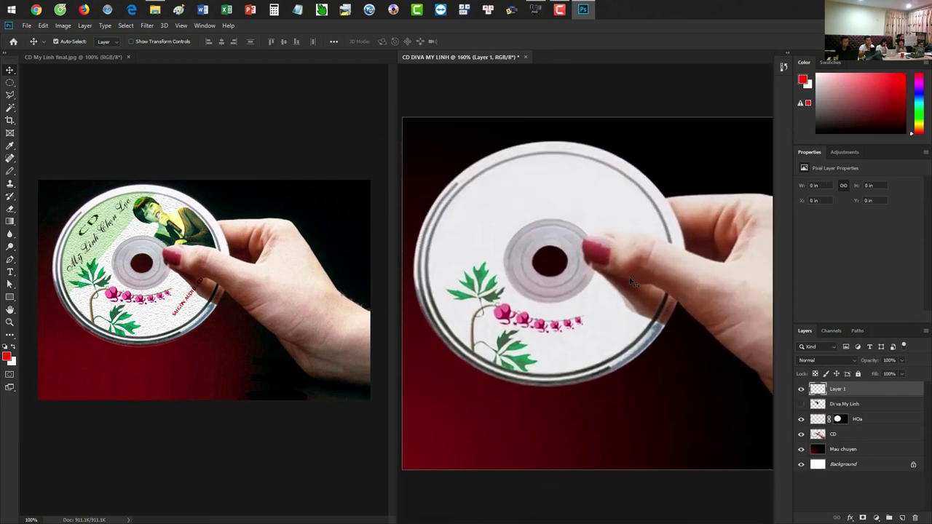
- In full screen, draw a red pencil outline on Layer 1 around the hub
{"action": "key", "text": "f"}
{"action": "key", "text": "b"}
{"action": "scroll", "coordinate": [398, 172], "scroll_direction": "up", "scroll_amount": 3}
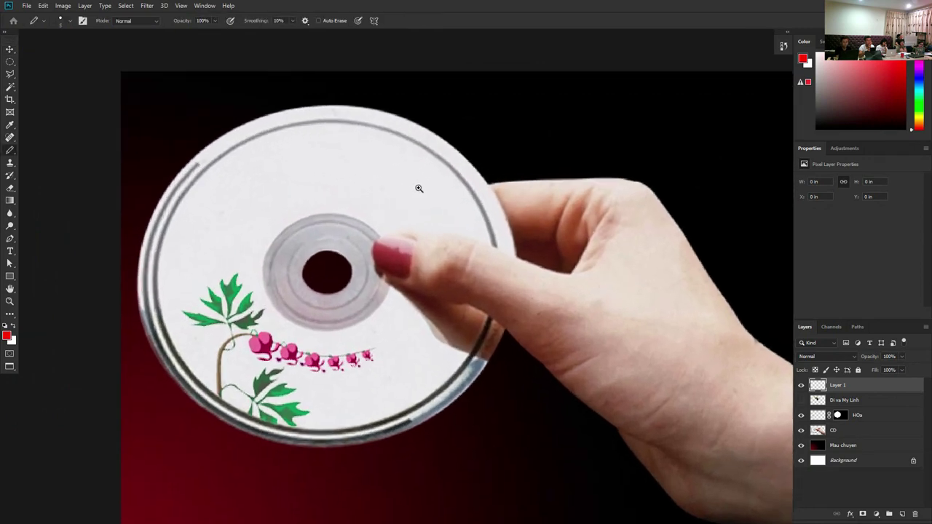
{"action": "mouse_move", "coordinate": [379, 242]}
{"action": "left_mouse_down"}
{"action": "mouse_move", "coordinate": [407, 234]}
{"action": "mouse_move", "coordinate": [487, 246]}
{"action": "mouse_move", "coordinate": [489, 234]}
{"action": "mouse_move", "coordinate": [468, 184]}
{"action": "mouse_move", "coordinate": [426, 145]}
{"action": "mouse_move", "coordinate": [388, 130]}
{"action": "mouse_move", "coordinate": [326, 121]}
{"action": "mouse_move", "coordinate": [270, 130]}
{"action": "mouse_move", "coordinate": [218, 153]}
{"action": "mouse_move", "coordinate": [159, 216]}
{"action": "mouse_move", "coordinate": [145, 293]}
{"action": "mouse_move", "coordinate": [160, 367]}
{"action": "mouse_move", "coordinate": [234, 418]}
{"action": "mouse_move", "coordinate": [344, 441]}
{"action": "mouse_move", "coordinate": [427, 406]}
{"action": "mouse_move", "coordinate": [474, 364]}
{"action": "mouse_move", "coordinate": [483, 324]}
{"action": "mouse_move", "coordinate": [382, 286]}
{"action": "mouse_move", "coordinate": [368, 253]}
{"action": "left_mouse_up"}
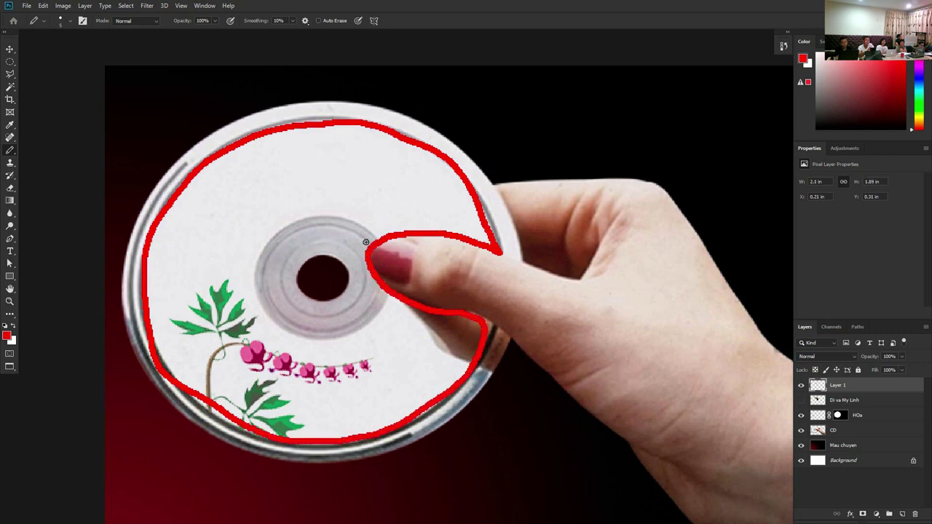
{"action": "mouse_move", "coordinate": [377, 238]}
{"action": "left_mouse_down"}
{"action": "mouse_move", "coordinate": [335, 213]}
{"action": "mouse_move", "coordinate": [282, 230]}
{"action": "mouse_move", "coordinate": [261, 284]}
{"action": "mouse_move", "coordinate": [284, 330]}
{"action": "mouse_move", "coordinate": [354, 327]}
{"action": "mouse_move", "coordinate": [387, 299]}
{"action": "left_mouse_up"}
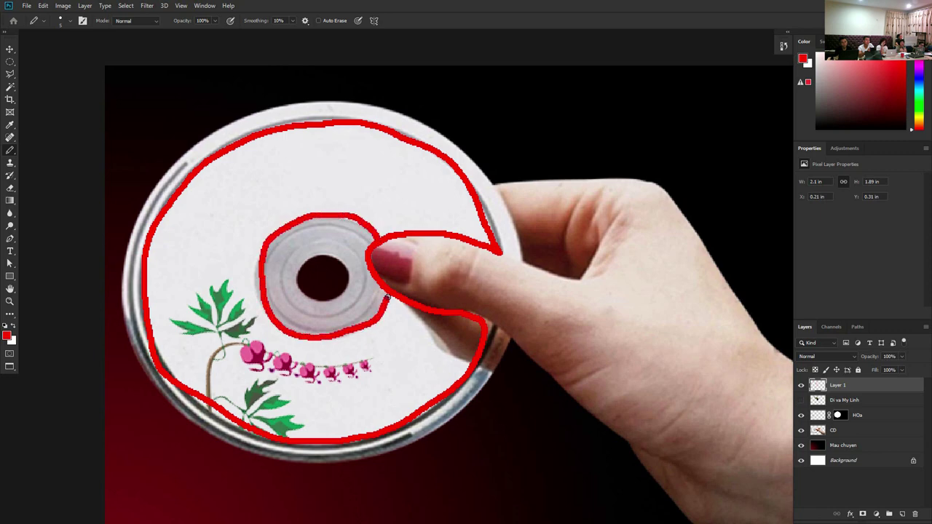
- Erase the outline segment near the thumb tip, then hide Layer 1
{"action": "key", "text": "e"}
{"action": "mouse_move", "coordinate": [385, 255]}
{"action": "left_mouse_down"}
{"action": "mouse_move", "coordinate": [373, 249]}
{"action": "mouse_move", "coordinate": [370, 264]}
{"action": "mouse_move", "coordinate": [382, 285]}
{"action": "left_mouse_up"}
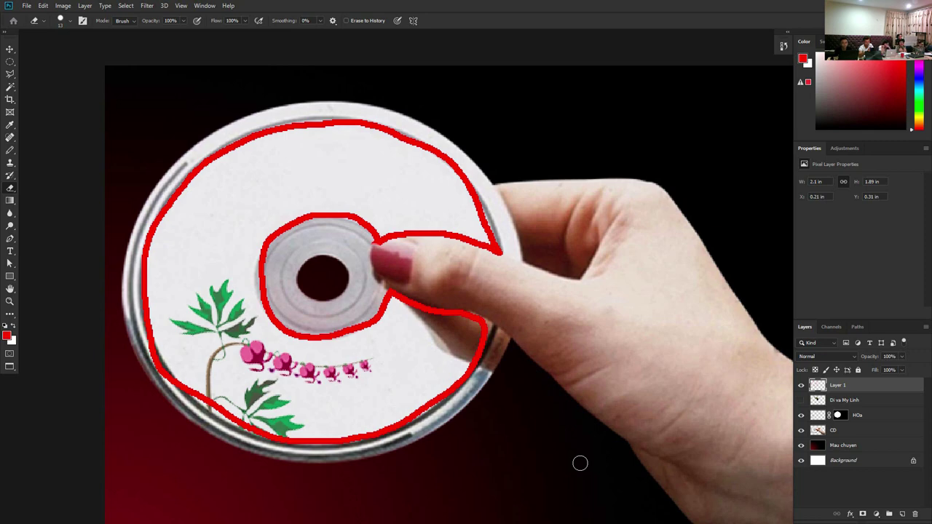
{"action": "key", "text": "Delete"}
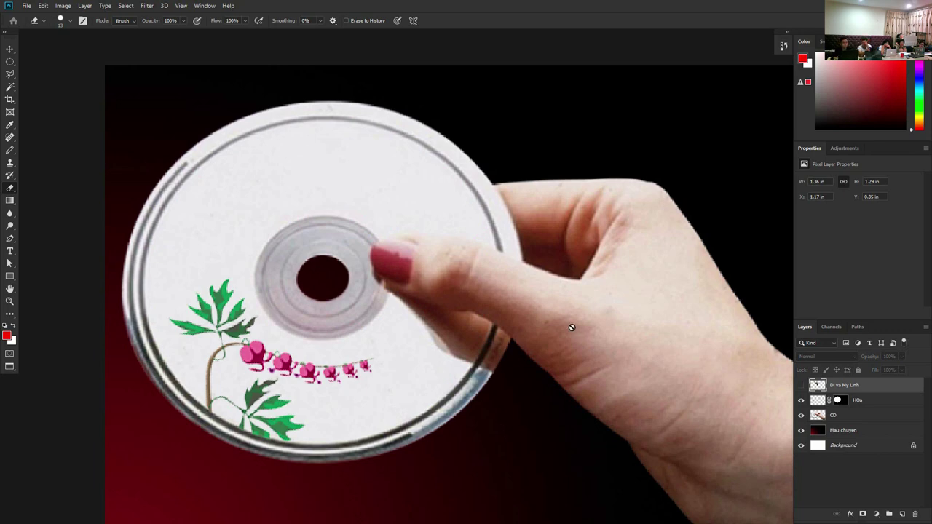
{"action": "key", "text": "ctrl+z"}
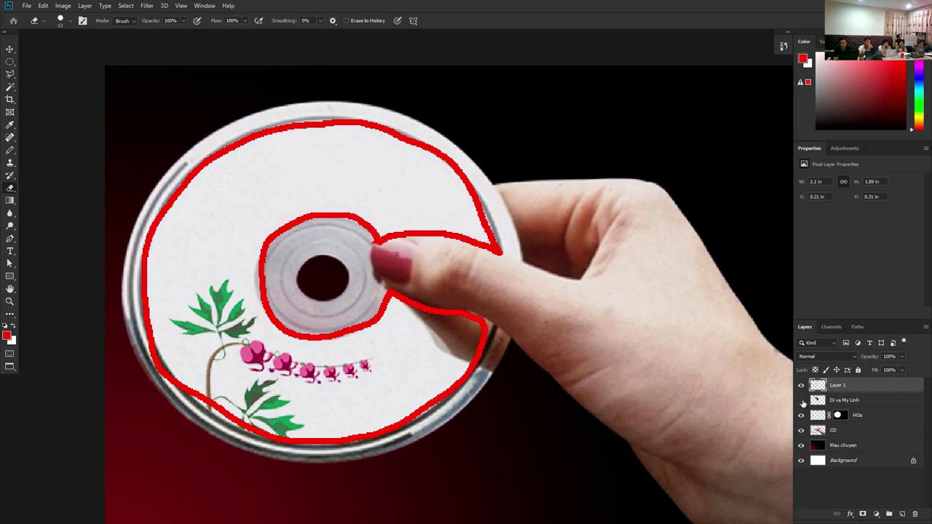
{"action": "left_click", "coordinate": [801, 385]}
- Load the large circle channel as a selection
{"action": "left_click", "coordinate": [801, 400]}
{"action": "left_click", "coordinate": [801, 400]}
{"action": "left_click", "coordinate": [135, 7]}
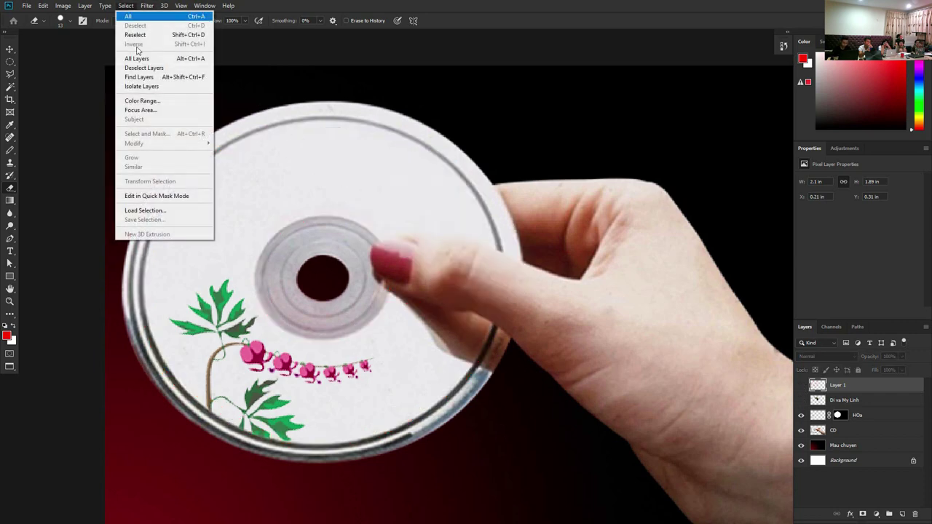
{"action": "left_click", "coordinate": [146, 209]}
{"action": "left_click", "coordinate": [459, 172]}
{"action": "left_click", "coordinate": [442, 198]}
{"action": "left_click", "coordinate": [540, 153]}
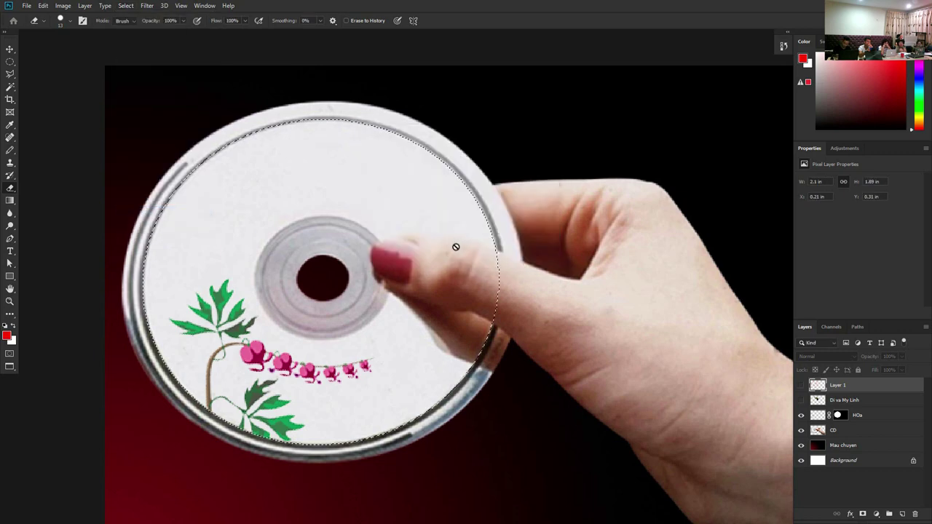
- Subtract the vong tron nho hub channel from the selection
{"action": "left_click", "coordinate": [132, 7]}
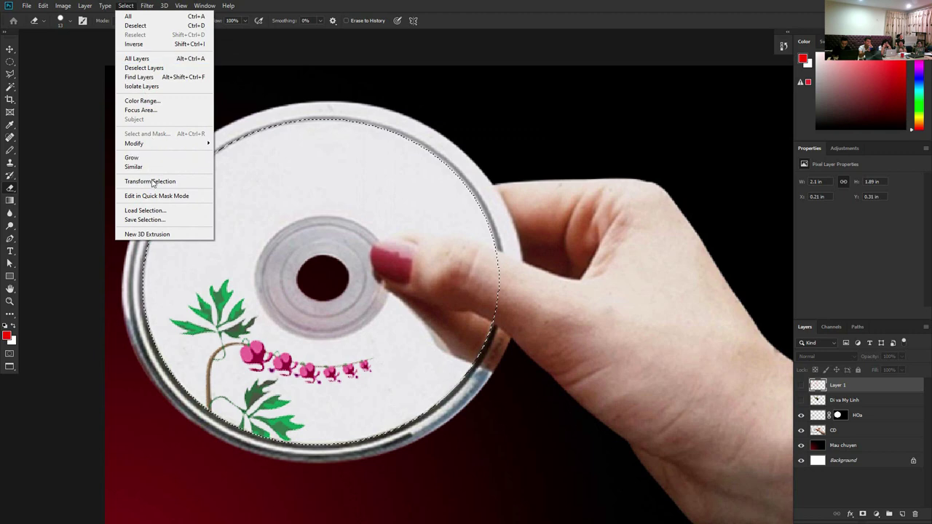
{"action": "left_click", "coordinate": [153, 208]}
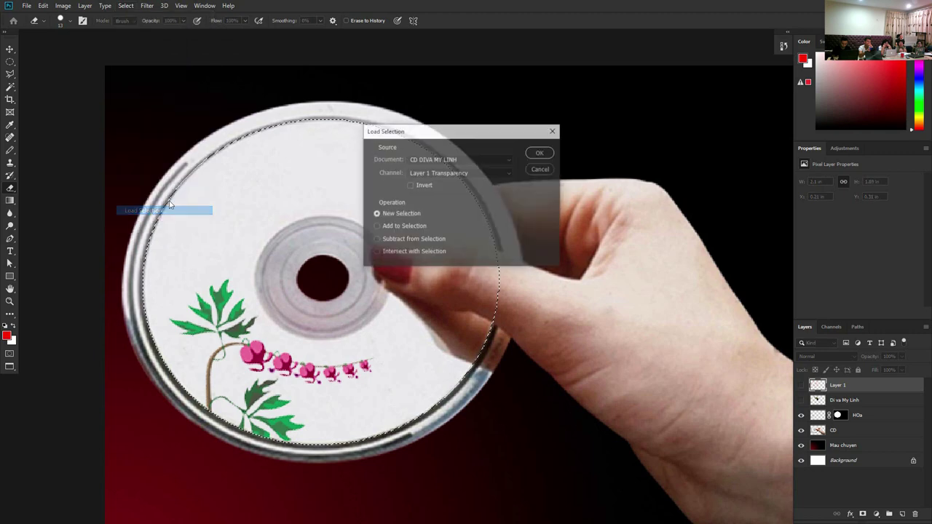
{"action": "left_click", "coordinate": [441, 175]}
{"action": "left_click", "coordinate": [437, 207]}
{"action": "left_click_drag", "start_coordinate": [489, 138], "coordinate": [626, 140]}
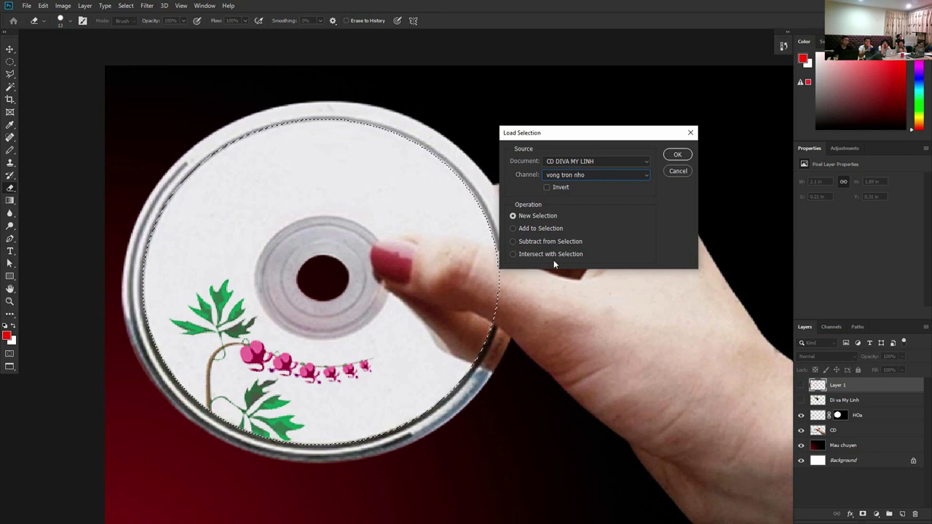
{"action": "left_click", "coordinate": [560, 242]}
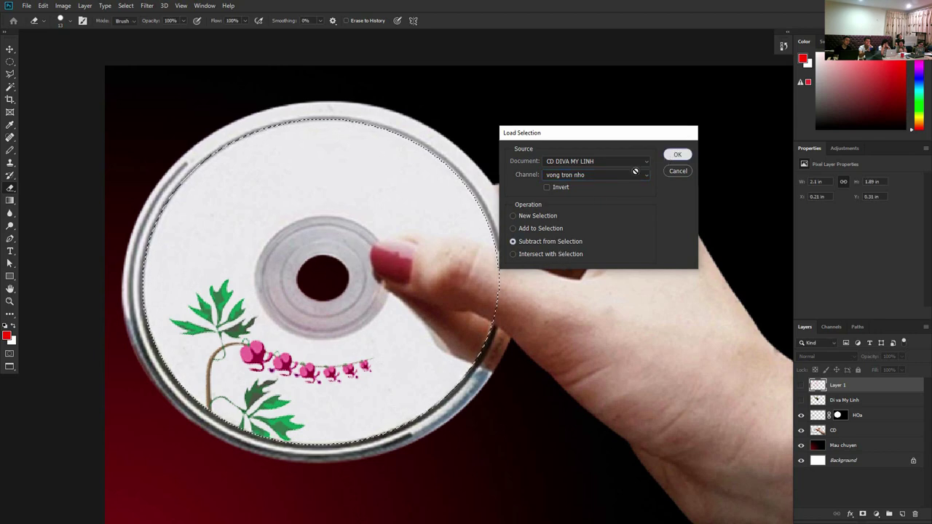
{"action": "left_click", "coordinate": [671, 156]}
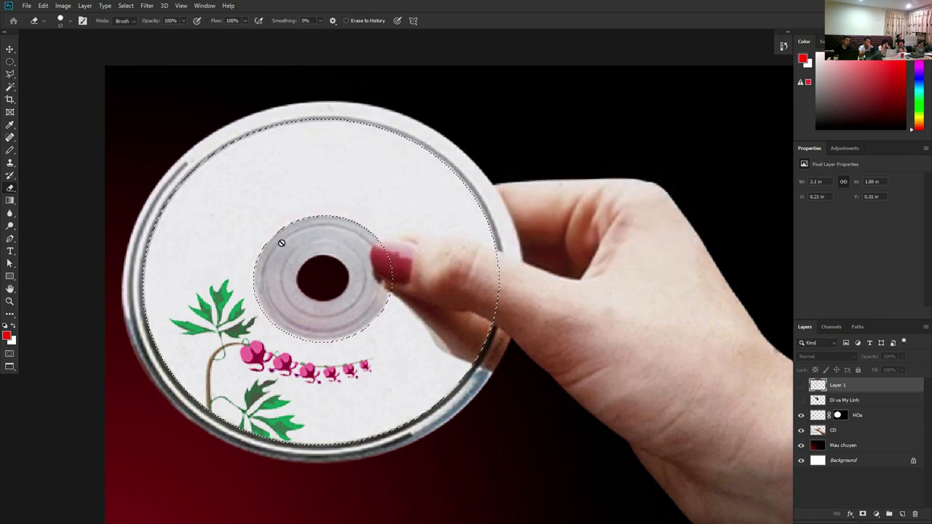
- Subtract the Ngon tay thumb channel from the selection
{"action": "left_click", "coordinate": [125, 5]}
{"action": "left_click", "coordinate": [134, 211]}
{"action": "left_click", "coordinate": [568, 175]}
{"action": "left_click", "coordinate": [574, 217]}
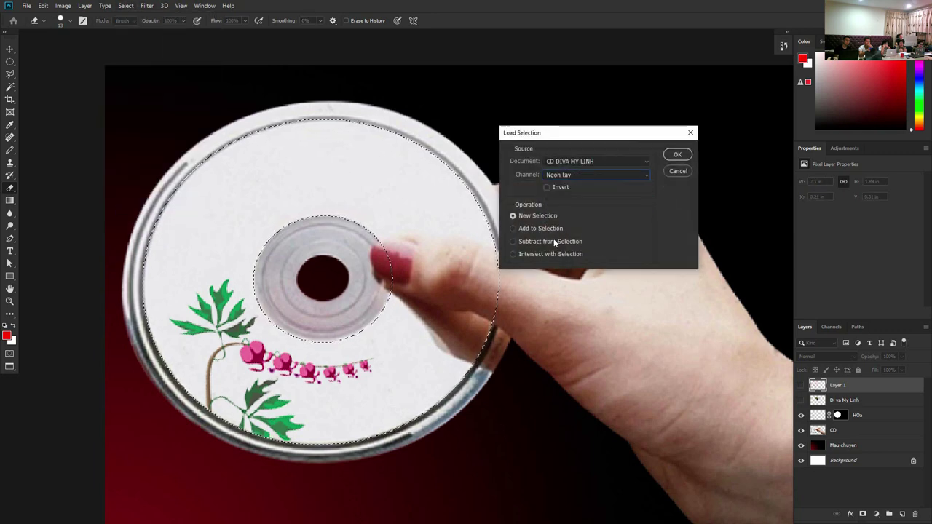
{"action": "left_click", "coordinate": [553, 241]}
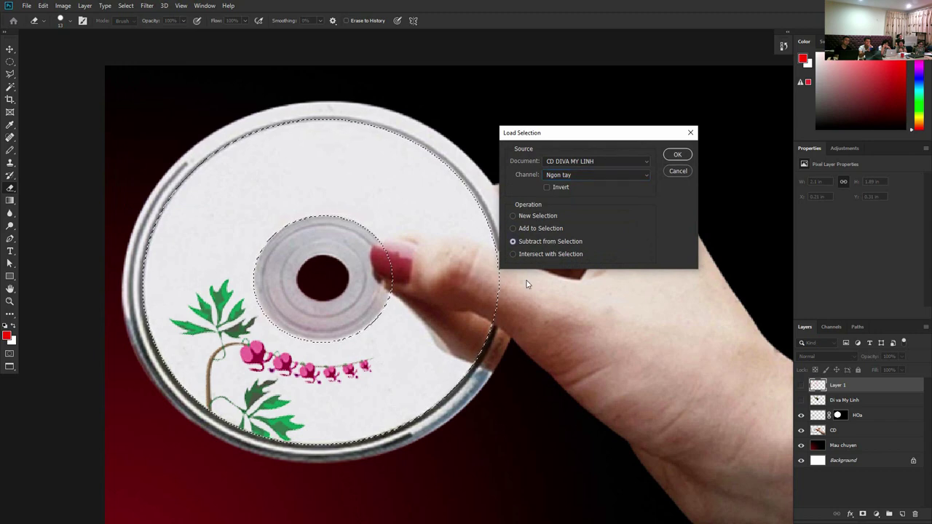
{"action": "left_click_drag", "start_coordinate": [549, 136], "coordinate": [606, 140]}
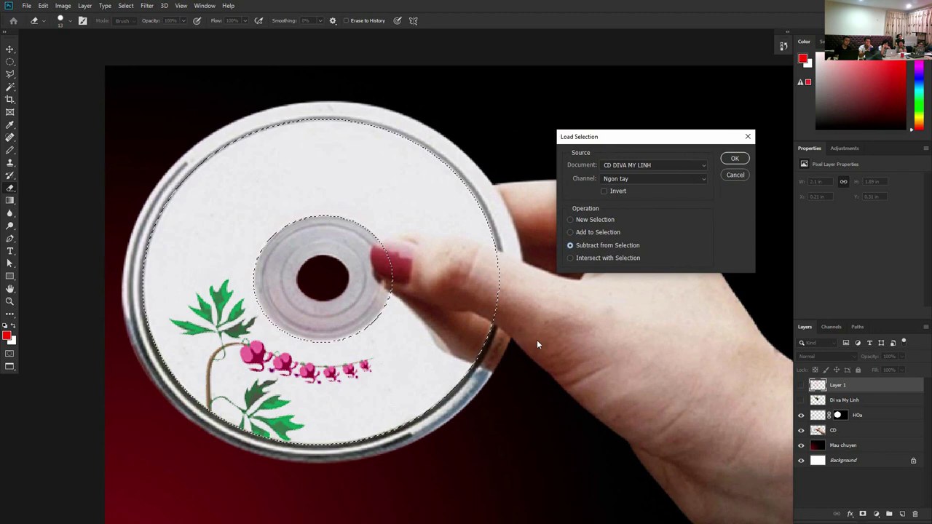
{"action": "left_click", "coordinate": [735, 158]}
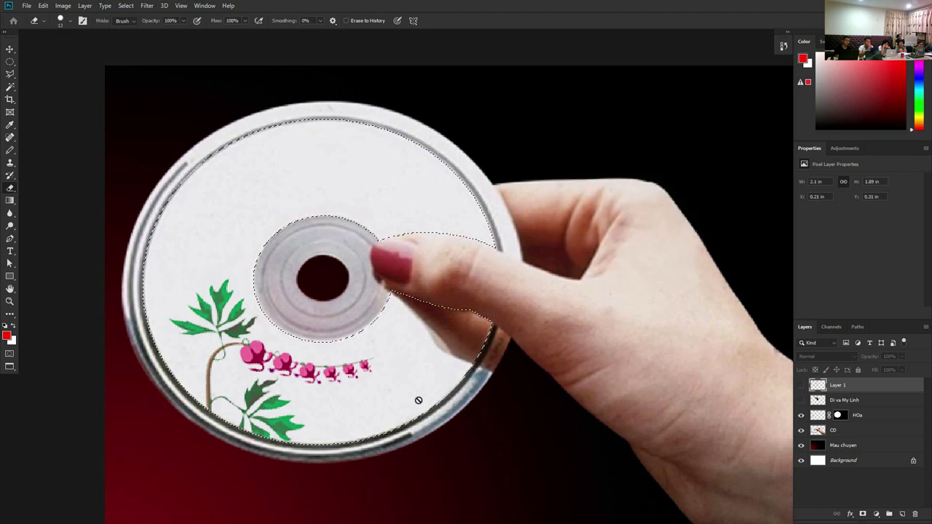
- Compare against the red outline, then show and select the Di va My Linh layer
{"action": "left_click", "coordinate": [802, 386]}
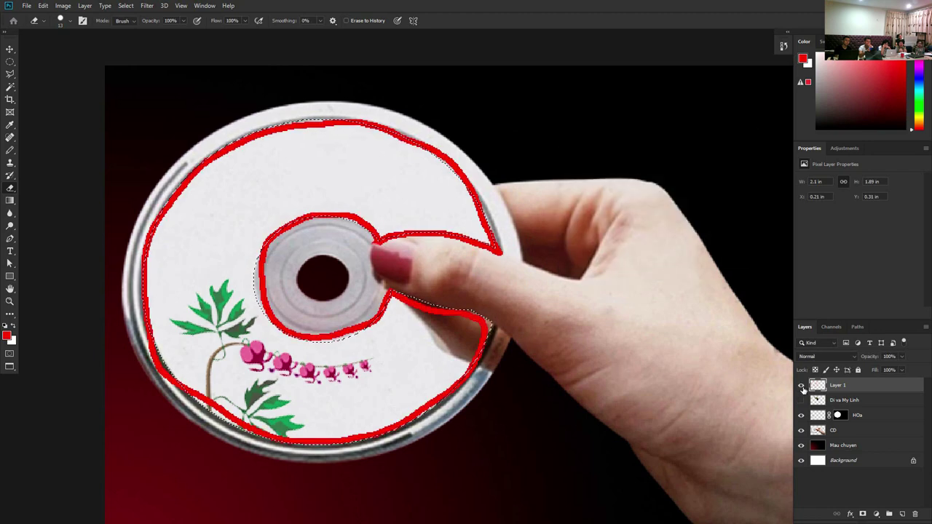
{"action": "left_click", "coordinate": [801, 386]}
{"action": "left_click", "coordinate": [802, 386]}
{"action": "left_click", "coordinate": [802, 387]}
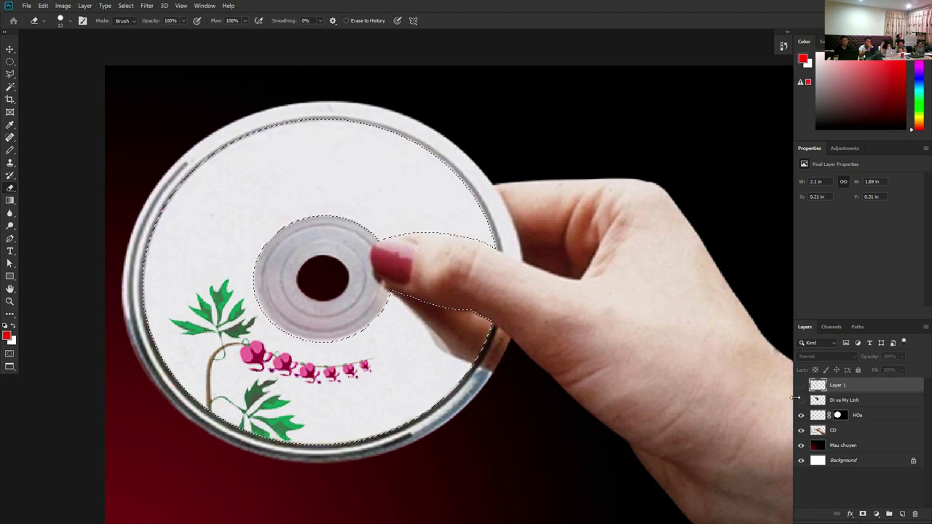
{"action": "left_click", "coordinate": [802, 399]}
{"action": "left_click", "coordinate": [844, 401]}
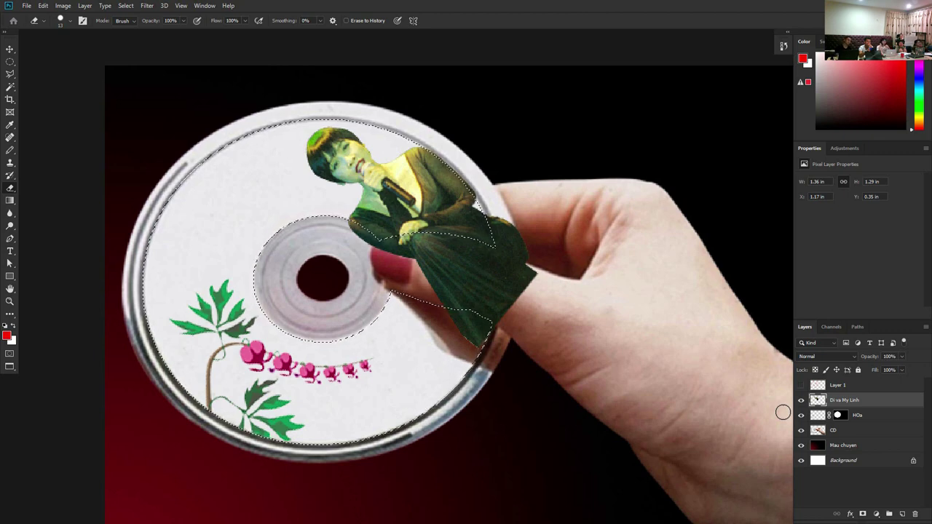
- Mask the Di va My Linh photo to the selection and lasso-delete the green patch near the thumb
{"action": "left_click", "coordinate": [862, 514]}
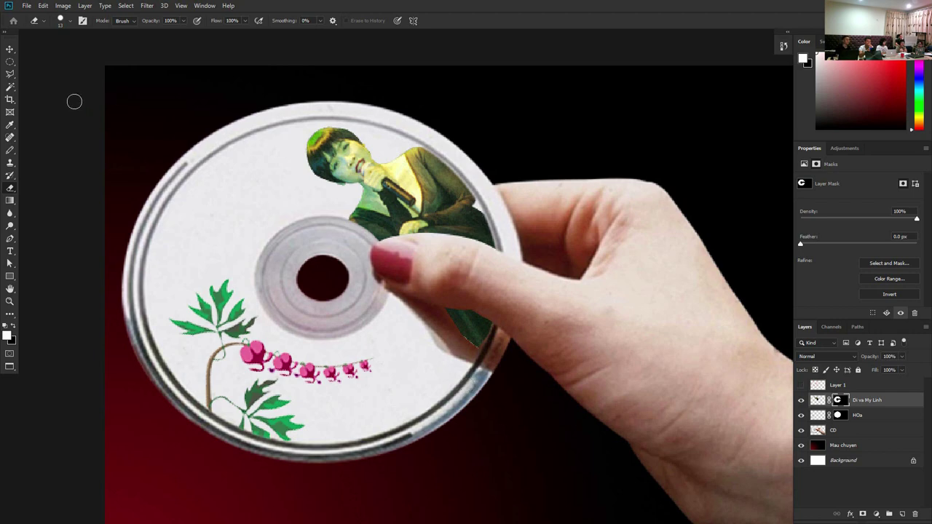
{"action": "left_click", "coordinate": [15, 76]}
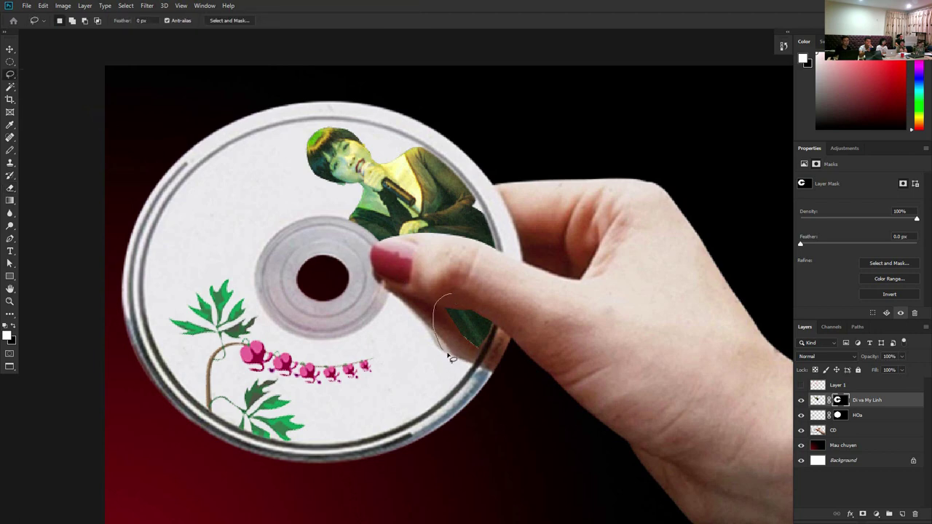
{"action": "left_click_drag", "start_coordinate": [451, 298], "coordinate": [450, 298]}
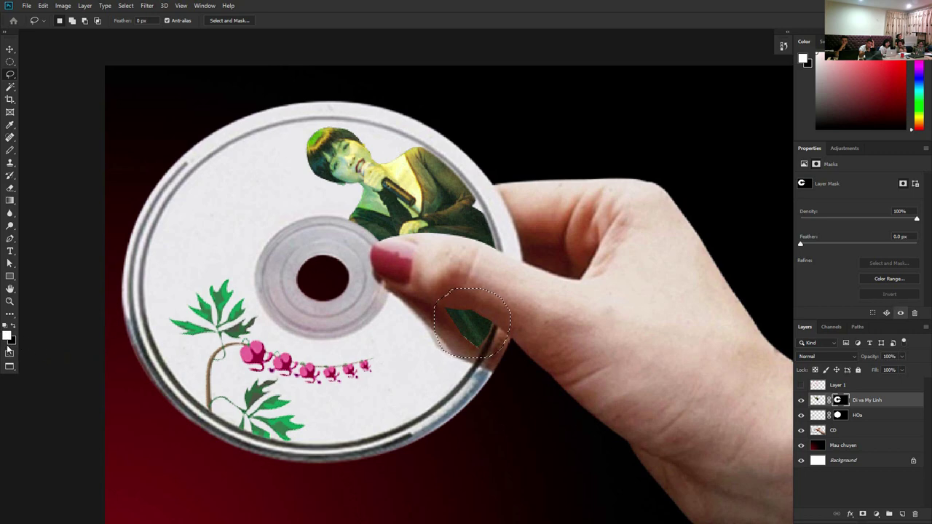
{"action": "key", "text": "Delete"}
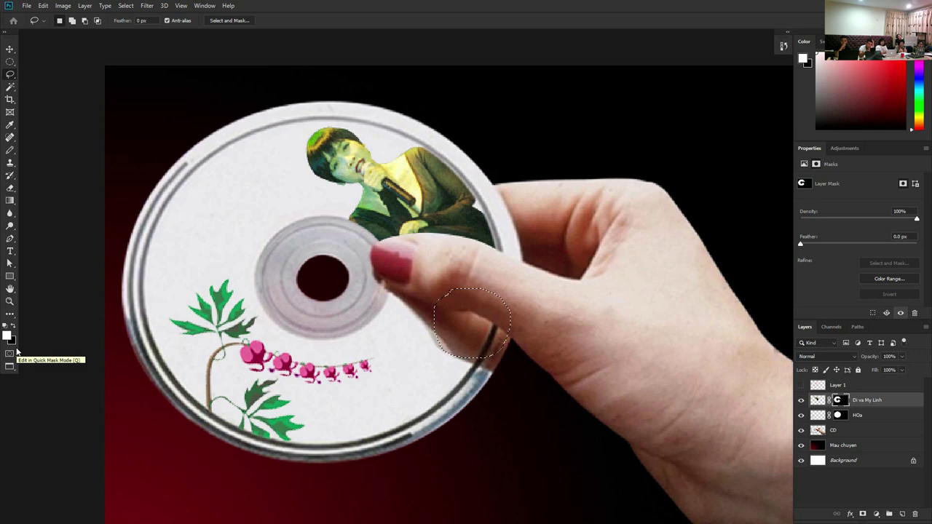
{"action": "key", "text": "ctrl+d"}
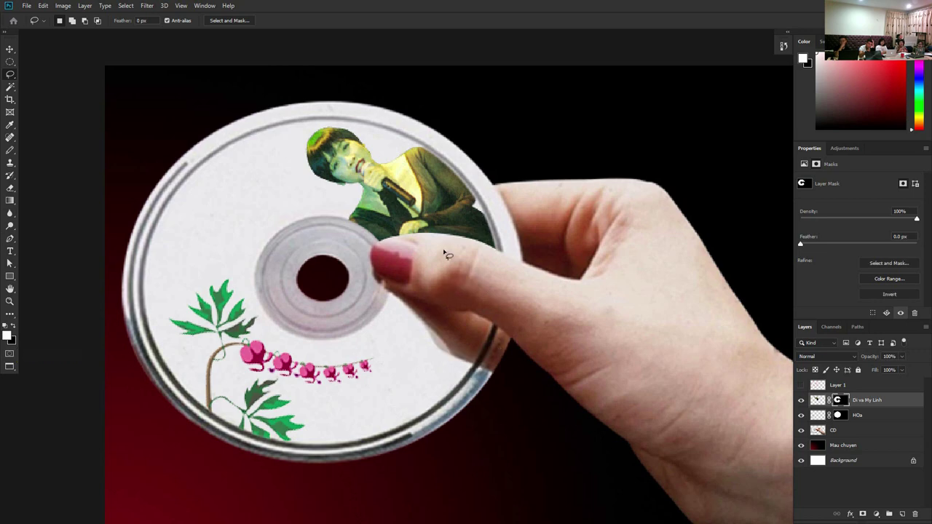
{"action": "key", "text": "v"}
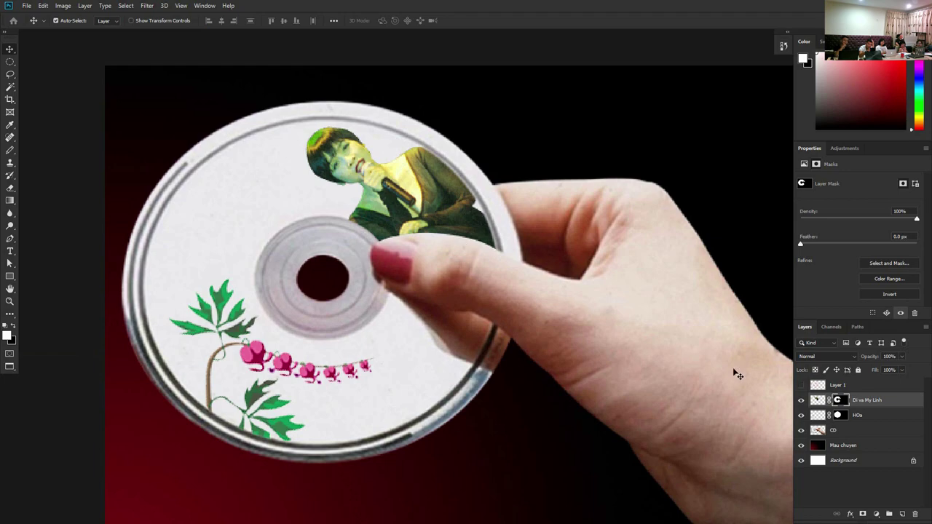
- Return to standard screen mode at 100% zoom and delete the empty Layer 1
{"action": "key", "text": "f"}
{"action": "key", "text": "f"}
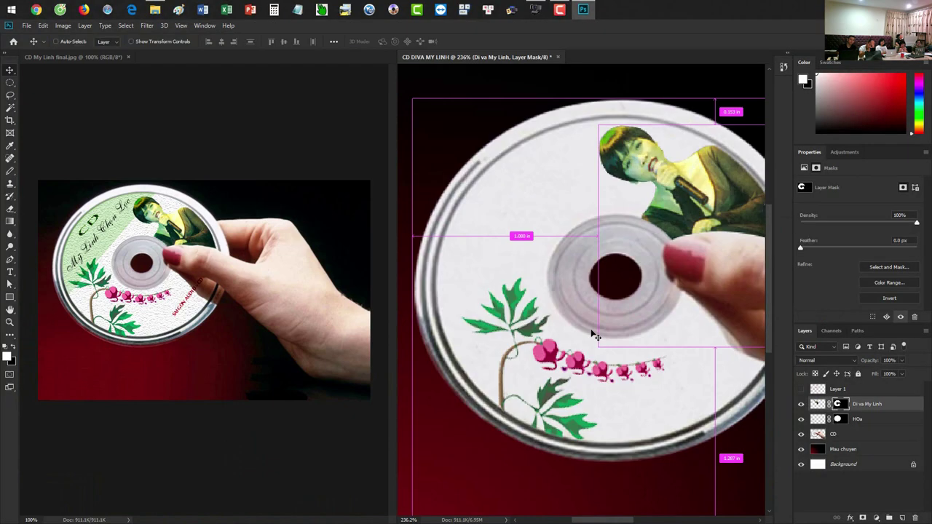
{"action": "key", "text": "ctrl+1"}
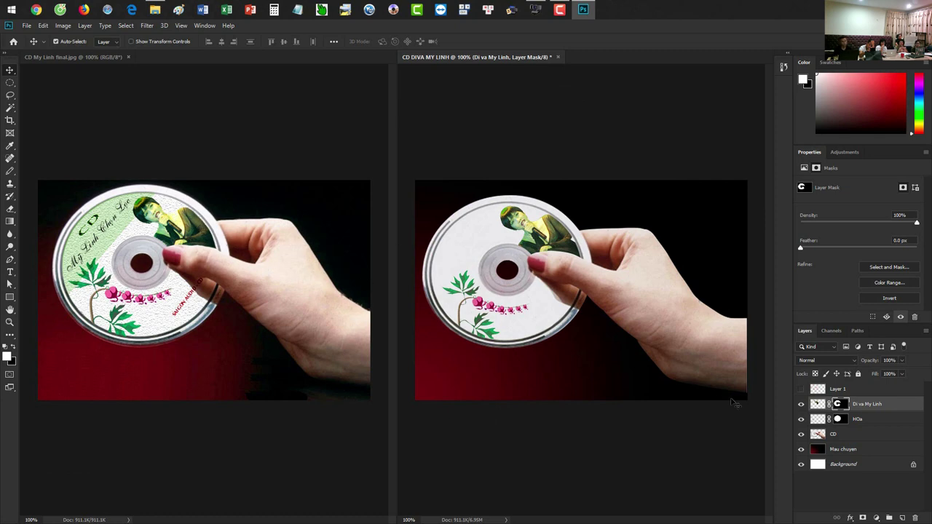
{"action": "left_click", "coordinate": [830, 390]}
{"action": "key", "text": "Delete"}
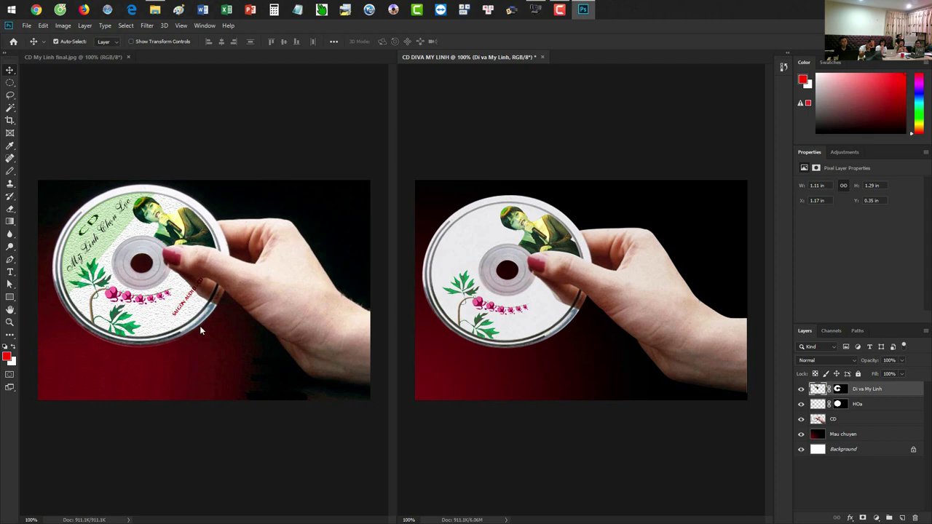
- Add a new layer named 'Mat dia san sui CD' above the CD layer
{"action": "left_click", "coordinate": [840, 422]}
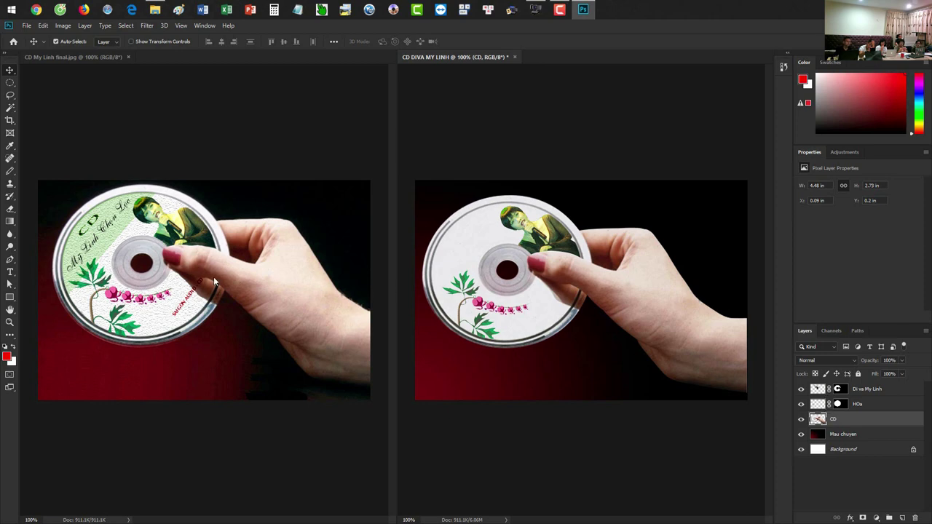
{"action": "left_click", "coordinate": [180, 311]}
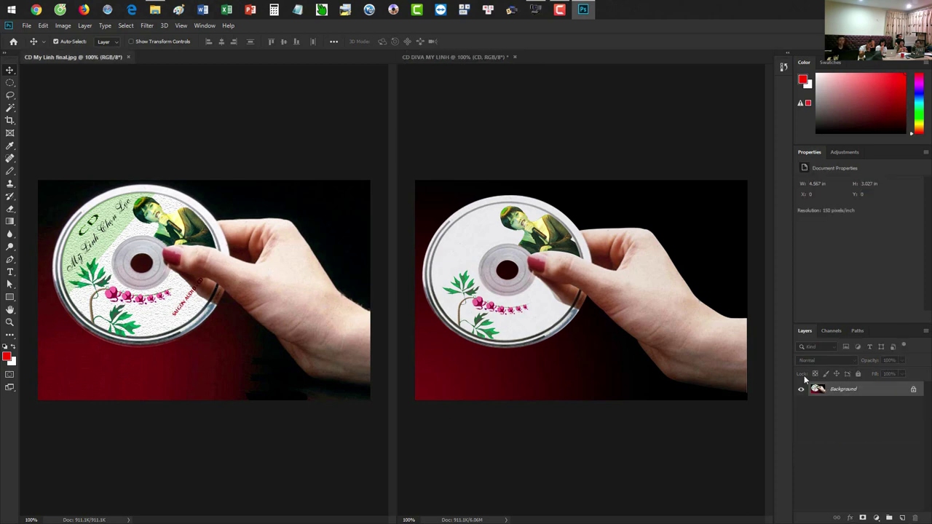
{"action": "left_click", "coordinate": [644, 312]}
{"action": "key", "text": "ctrl+shift+n"}
{"action": "type", "text": "Mat dai"}
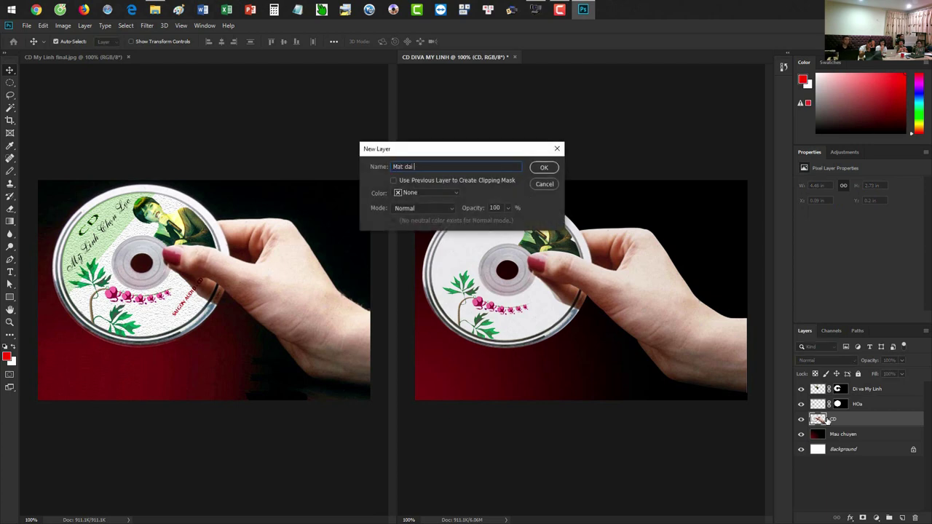
{"action": "type", "text": " sia san sui CD"}
{"action": "key", "text": "Return"}
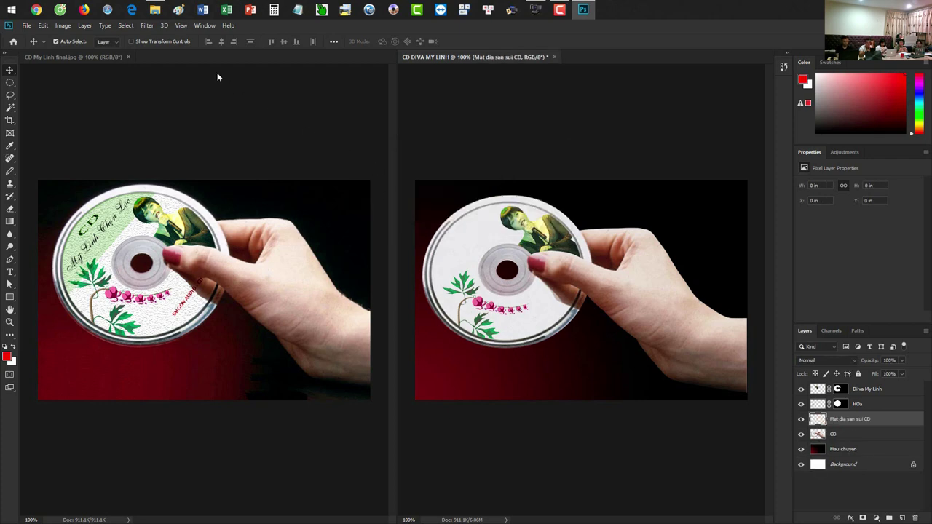
{"action": "left_click", "coordinate": [125, 26]}
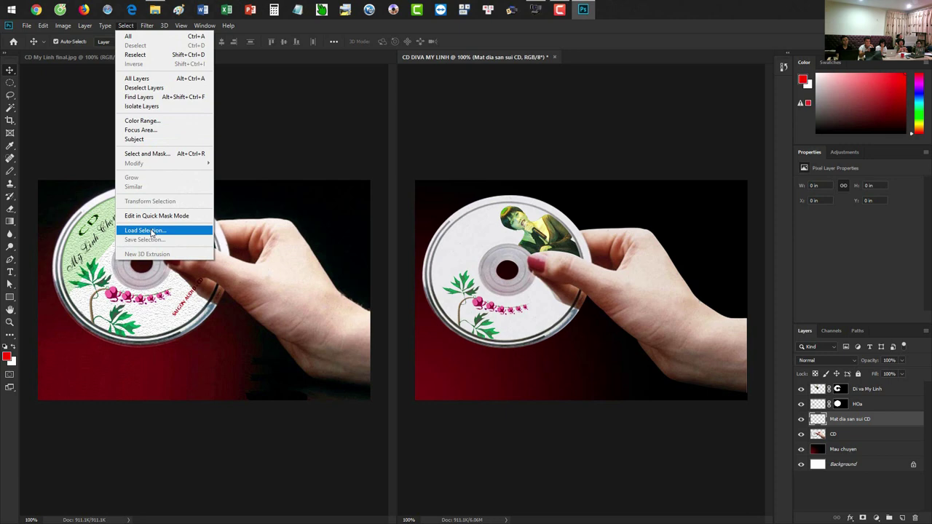
- Load the CD disc outline channel as a selection
{"action": "left_click", "coordinate": [152, 232]}
{"action": "left_click", "coordinate": [633, 178]}
{"action": "left_click", "coordinate": [633, 206]}
{"action": "left_click", "coordinate": [735, 158]}
- Subtract the vong tron nho centre circle channel from the selection
{"action": "left_click", "coordinate": [125, 25]}
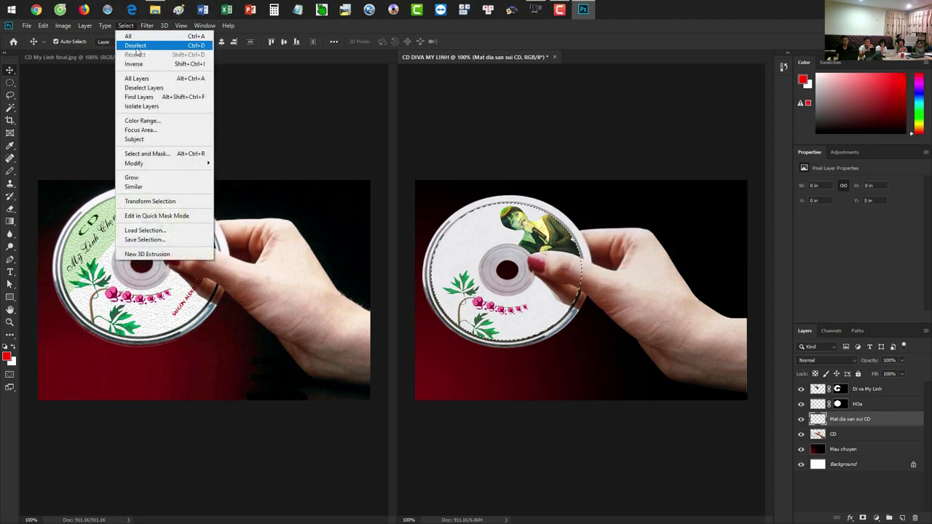
{"action": "left_click", "coordinate": [145, 230]}
{"action": "left_click", "coordinate": [639, 178]}
{"action": "left_click", "coordinate": [633, 205]}
{"action": "left_click", "coordinate": [594, 245]}
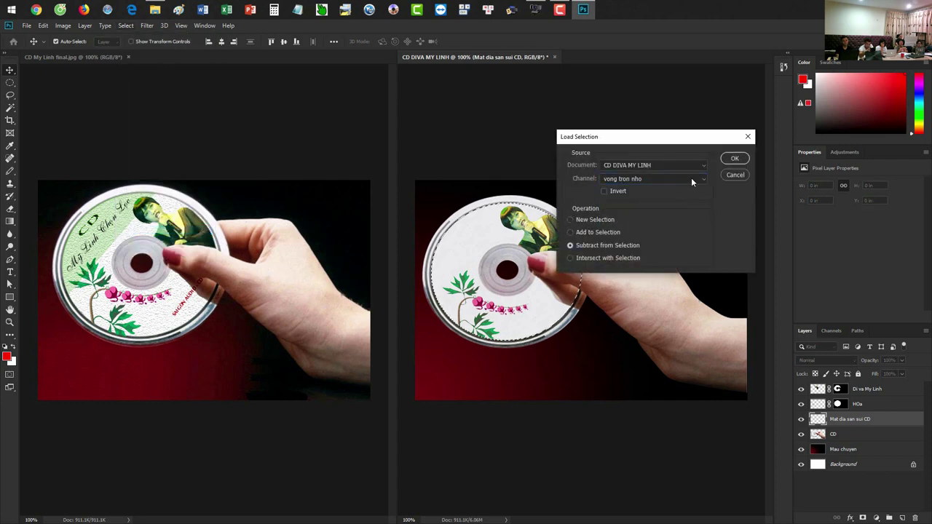
{"action": "left_click", "coordinate": [735, 158]}
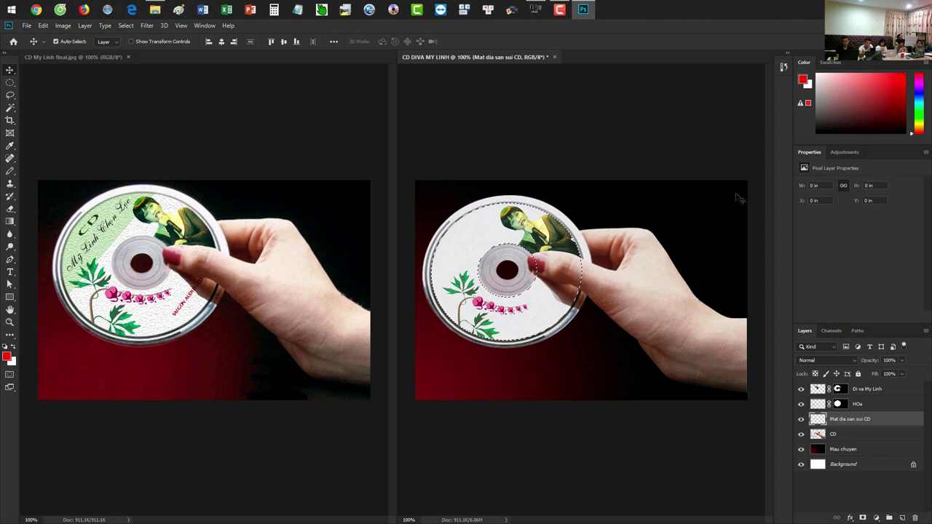
- Hide the Di va My Linh and HOa layers and enlarge the disc view
{"action": "left_click", "coordinate": [802, 389]}
{"action": "left_click", "coordinate": [802, 404]}
{"action": "left_click_drag", "start_coordinate": [536, 291], "coordinate": [561, 307]}
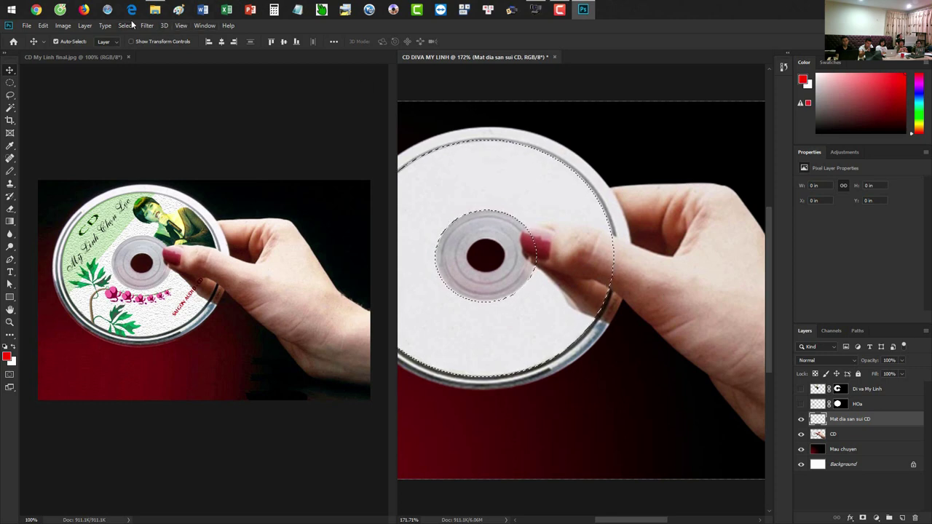
{"action": "left_click", "coordinate": [127, 24]}
- Subtract the Ngon tay finger channel from the selection and fill it with white
{"action": "left_click", "coordinate": [145, 232]}
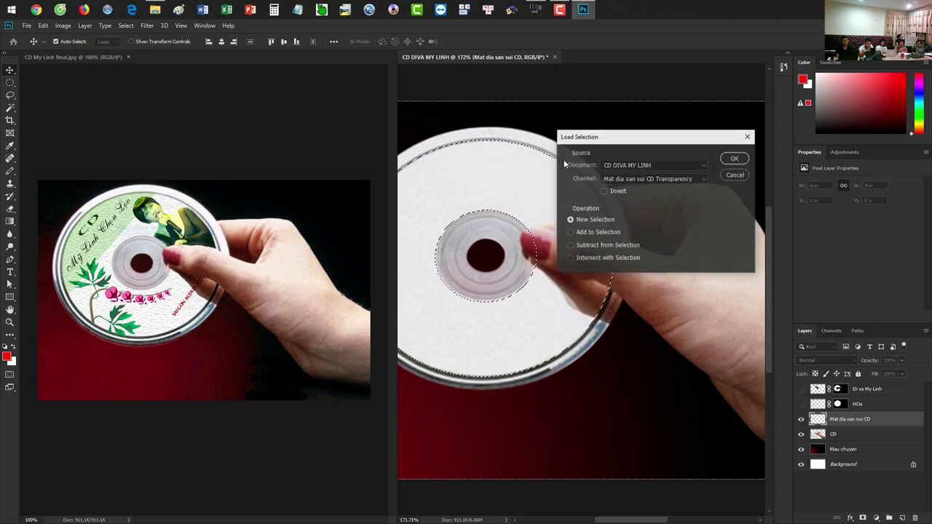
{"action": "left_click", "coordinate": [619, 178]}
{"action": "left_click", "coordinate": [626, 210]}
{"action": "left_click", "coordinate": [599, 247]}
{"action": "left_click", "coordinate": [731, 160]}
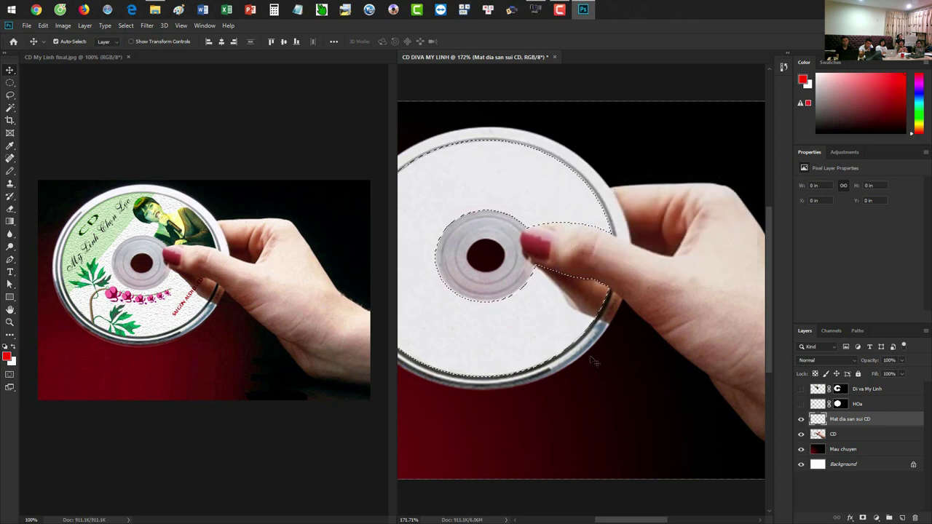
{"action": "scroll", "coordinate": [582, 291], "scroll_direction": "down", "scroll_amount": 3}
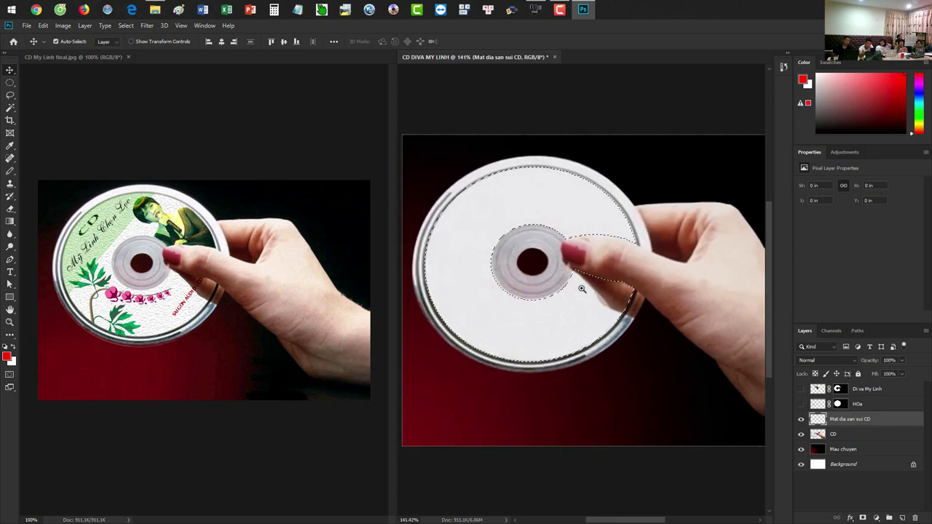
{"action": "scroll", "coordinate": [582, 289], "scroll_direction": "down", "scroll_amount": 1}
{"action": "scroll", "coordinate": [568, 292], "scroll_direction": "down", "scroll_amount": 1}
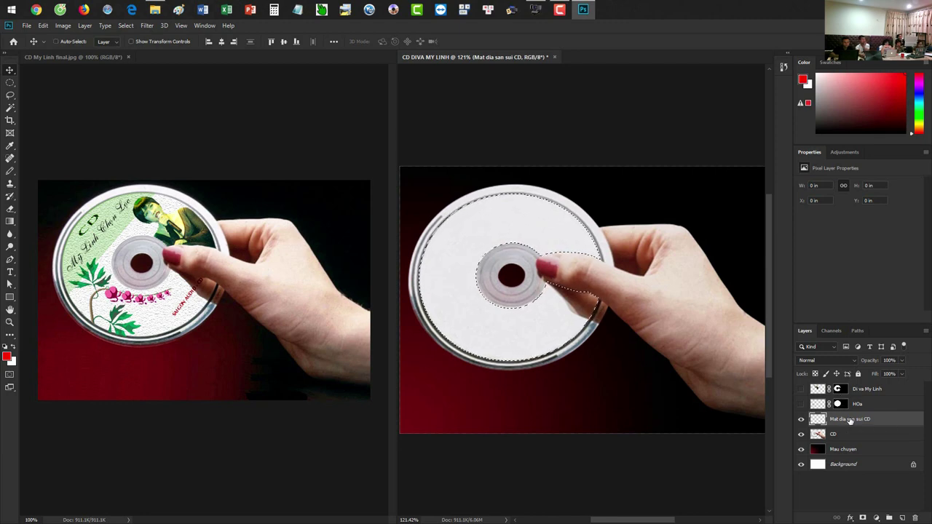
{"action": "key", "text": "ctrl+BackSpace"}
- Deselect, cancel the Filter Gallery, and create a new 26.667 × 15 in, 72 ppi document
{"action": "key", "text": "ctrl+d"}
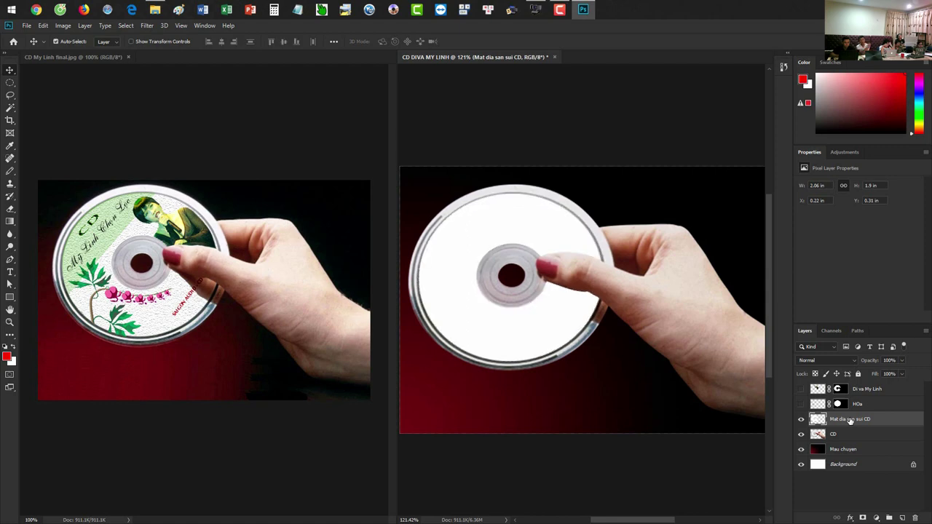
{"action": "left_click", "coordinate": [148, 25]}
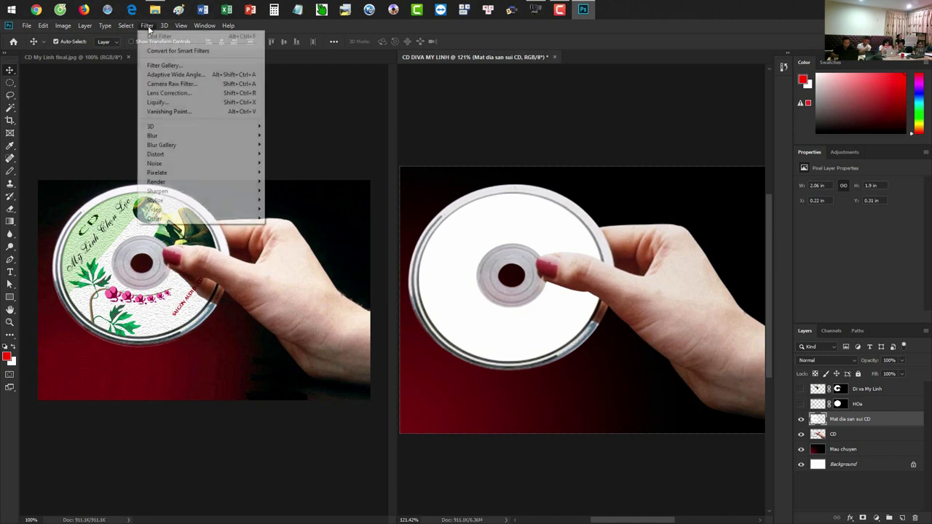
{"action": "left_click", "coordinate": [193, 66]}
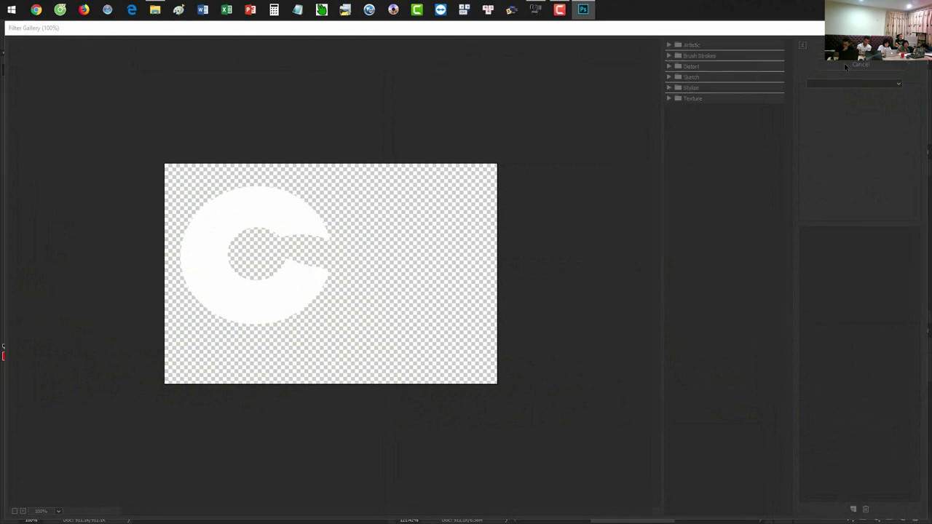
{"action": "left_click", "coordinate": [844, 63]}
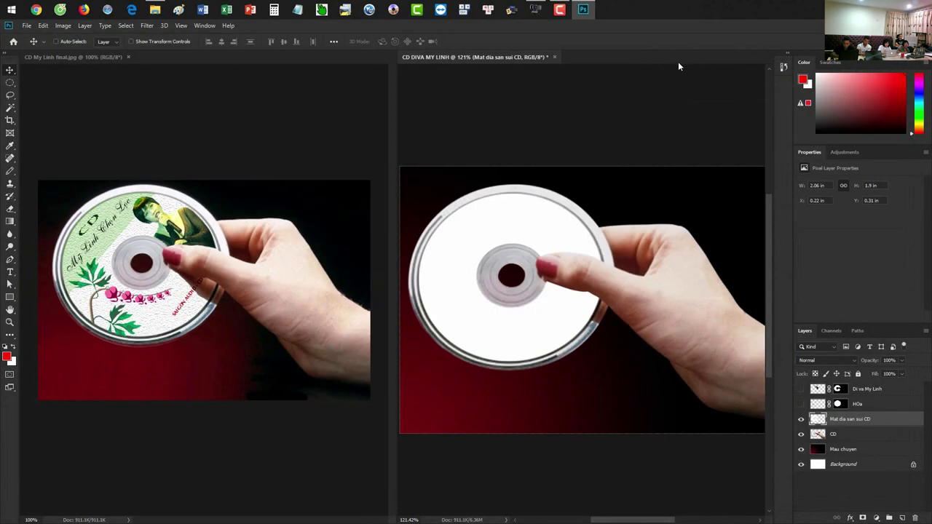
{"action": "key", "text": "ctrl+n"}
{"action": "key", "text": "Return"}
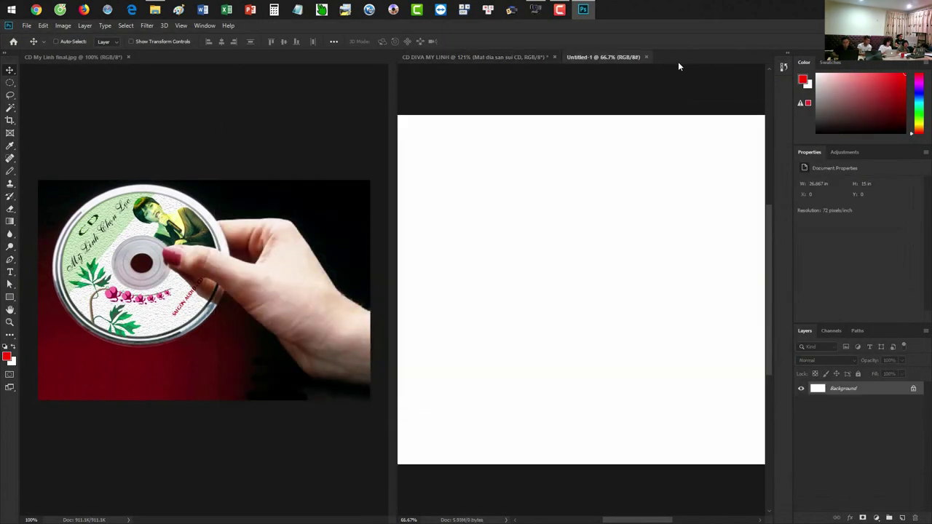
- Paste a screenshot into Untitled-1, then bring the CD DIVA MY LINH mockup back full screen
{"action": "key", "text": "ctrl+v"}
{"action": "key", "text": "f"}
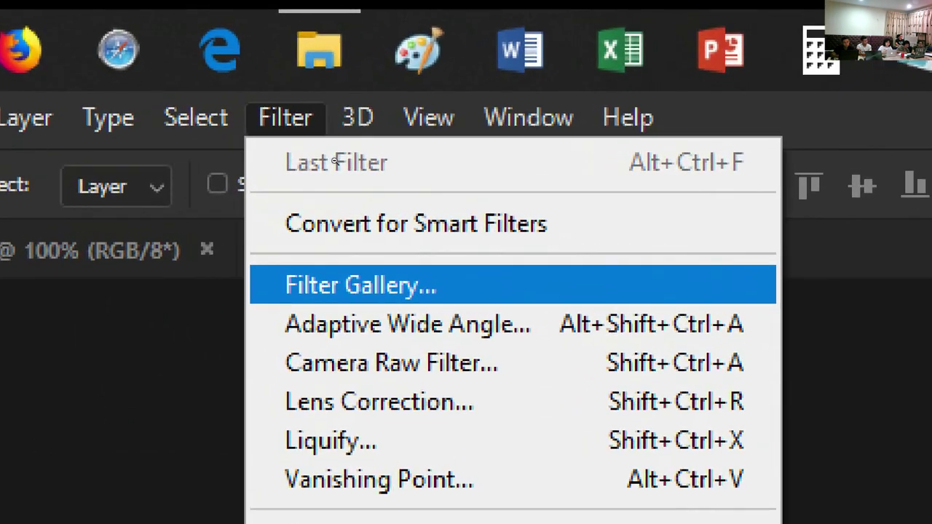
{"action": "left_click_drag", "start_coordinate": [251, 141], "coordinate": [331, 140]}
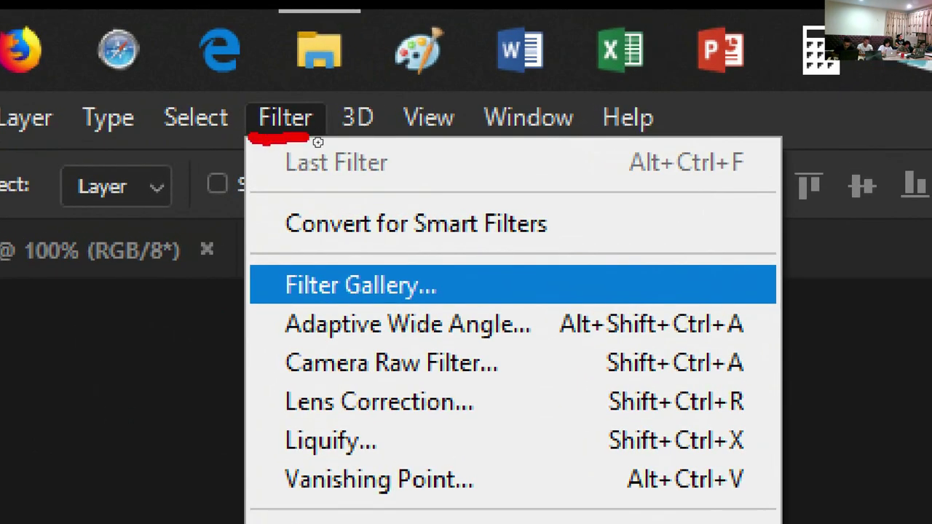
{"action": "left_click_drag", "start_coordinate": [250, 145], "coordinate": [310, 146]}
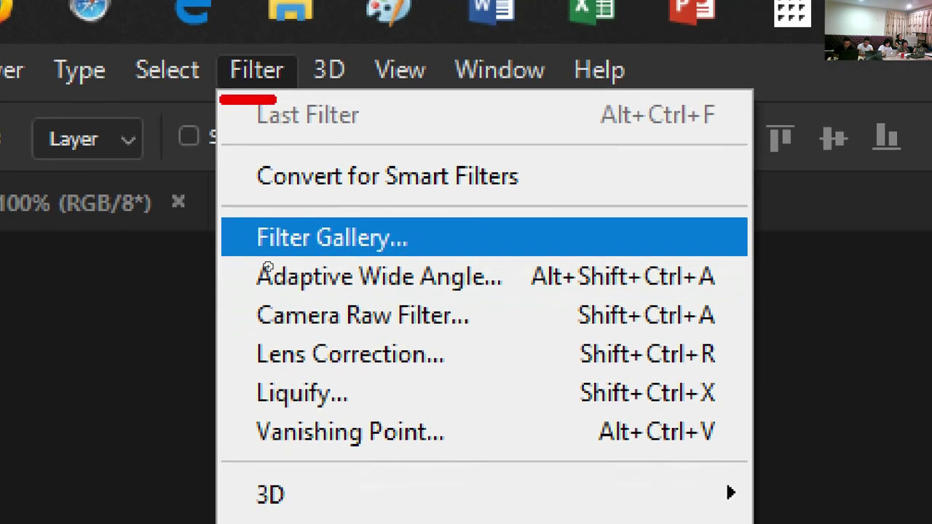
{"action": "left_click_drag", "start_coordinate": [268, 268], "coordinate": [446, 263]}
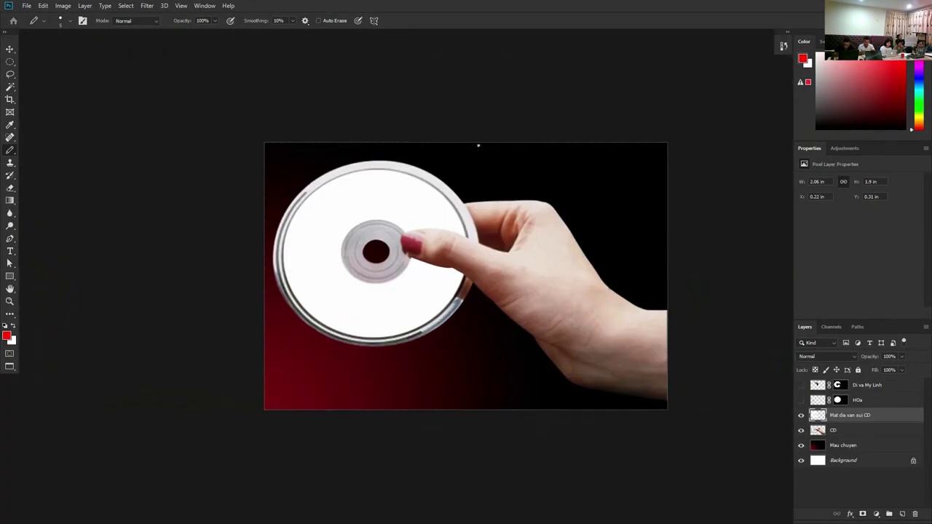
- Preview the Artistic Colored Pencil effect on the disc surface in Filter Gallery
{"action": "left_click", "coordinate": [147, 7]}
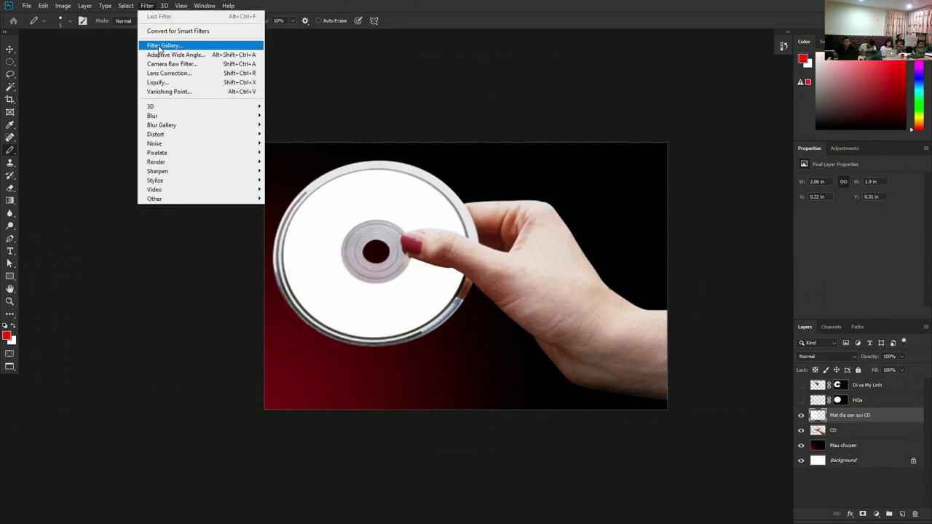
{"action": "left_click", "coordinate": [159, 47]}
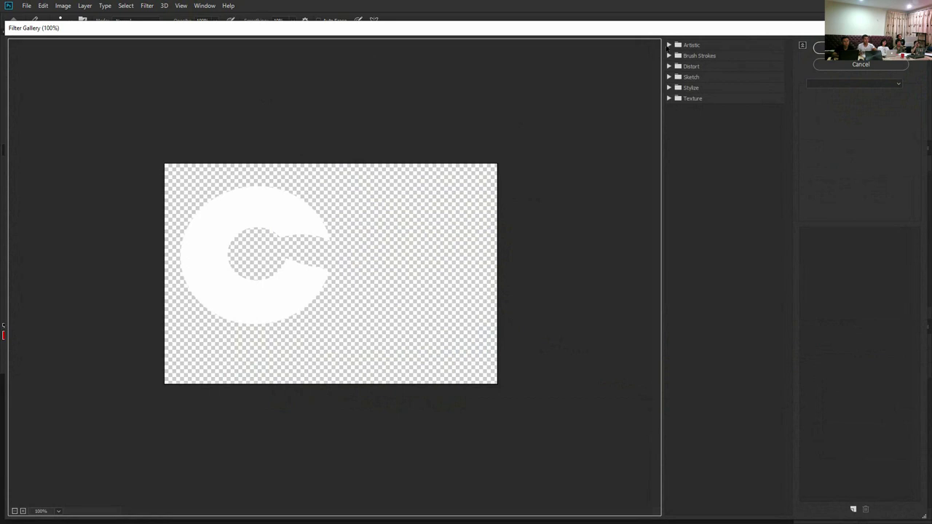
{"action": "left_click", "coordinate": [668, 45]}
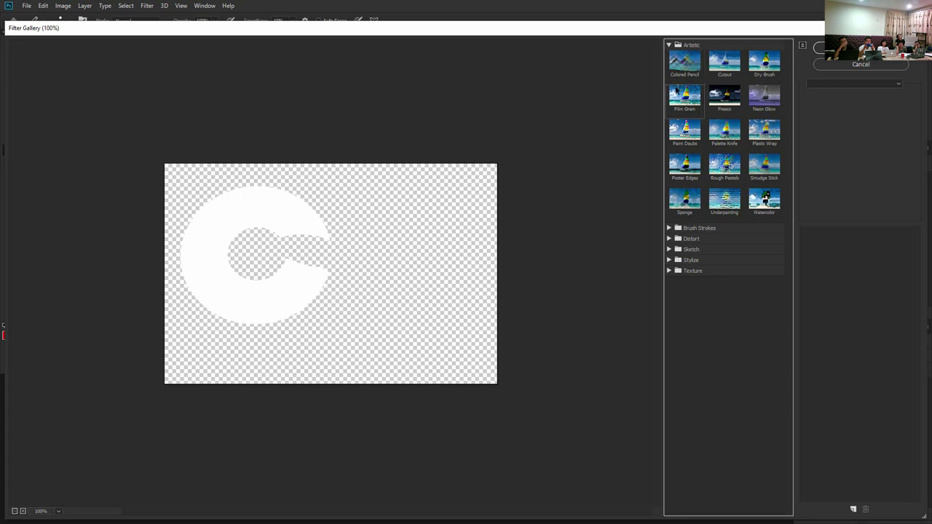
{"action": "left_click", "coordinate": [685, 64]}
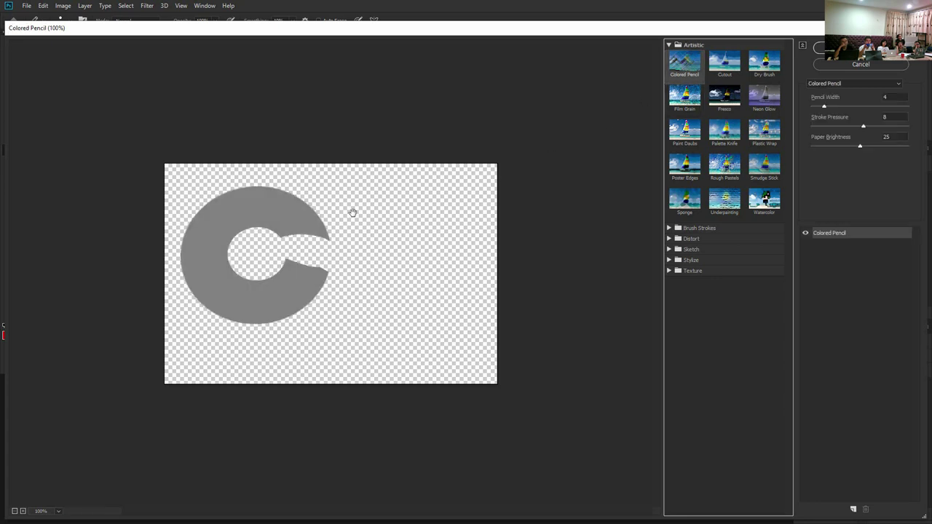
{"action": "left_click", "coordinate": [308, 246], "text": "ctrl"}
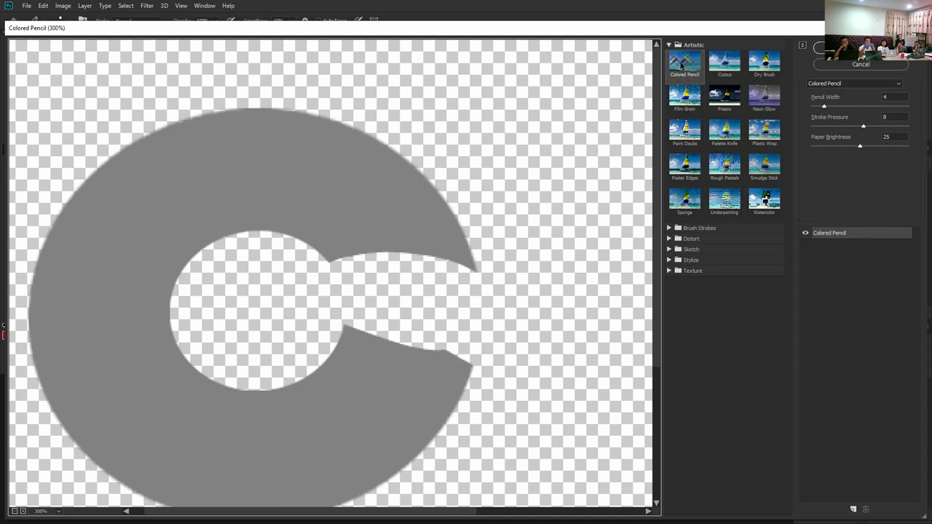
- Switch the preview to the Texture group's Texturizer effect
{"action": "left_click", "coordinate": [670, 46]}
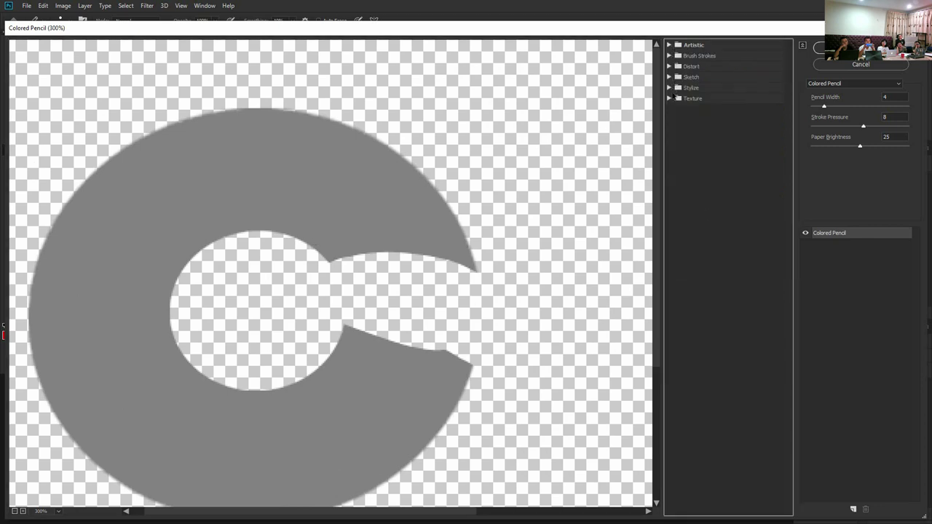
{"action": "left_click", "coordinate": [669, 99]}
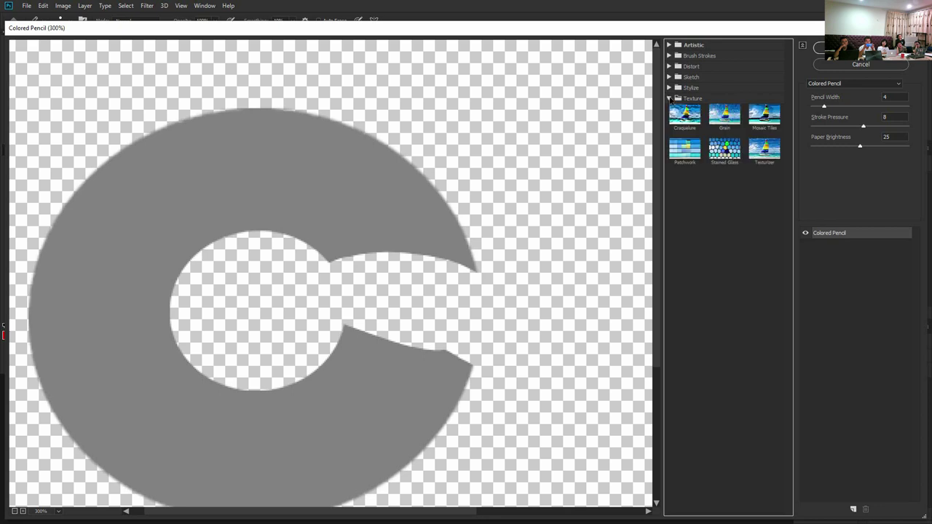
{"action": "left_click", "coordinate": [762, 157]}
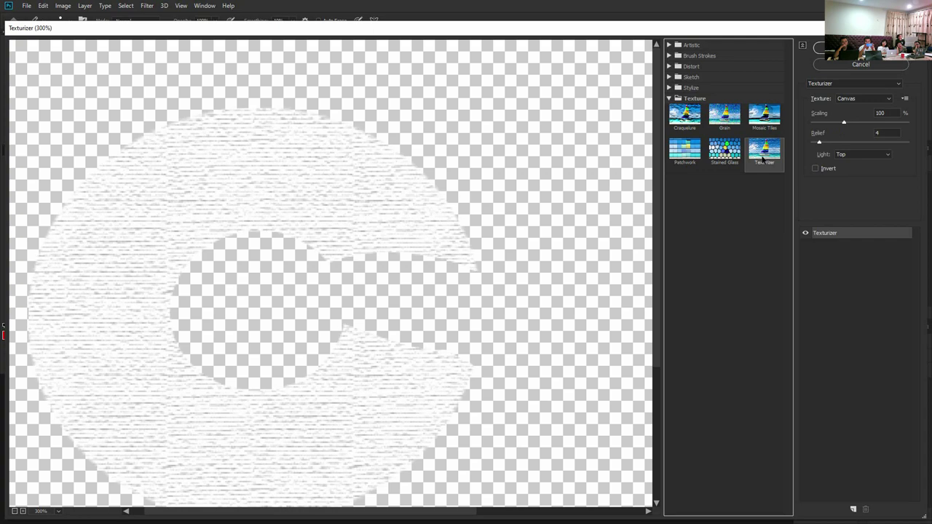
{"action": "left_click", "coordinate": [841, 65]}
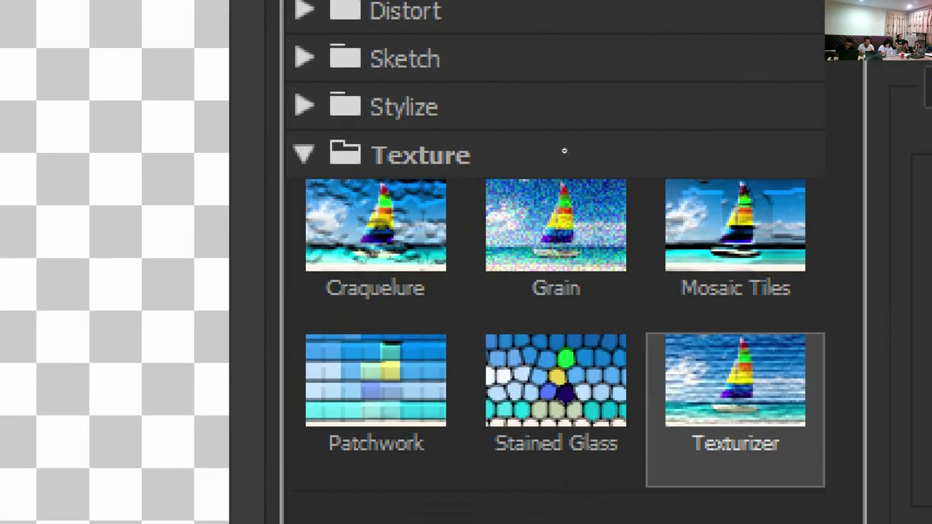
{"action": "left_click_drag", "start_coordinate": [293, 178], "coordinate": [447, 178]}
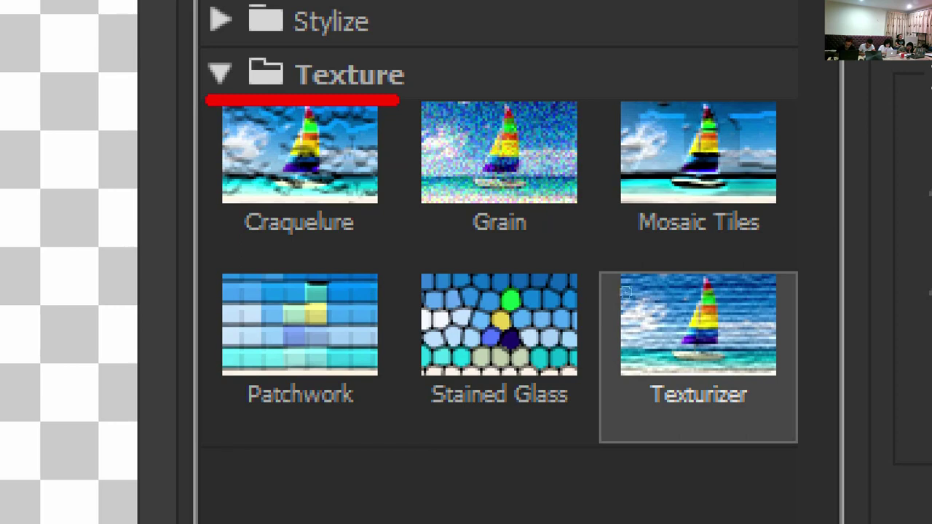
{"action": "left_click_drag", "start_coordinate": [578, 254], "coordinate": [581, 418]}
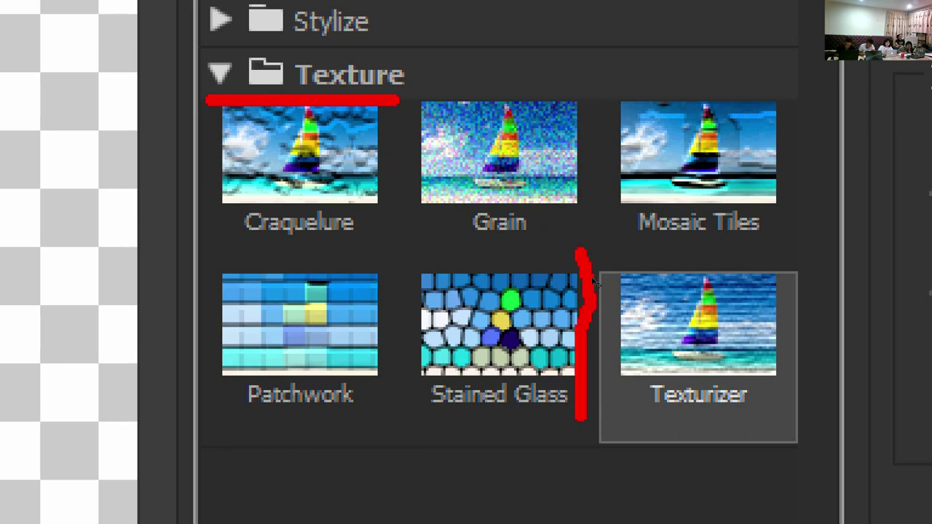
{"action": "left_click_drag", "start_coordinate": [590, 253], "coordinate": [829, 261]}
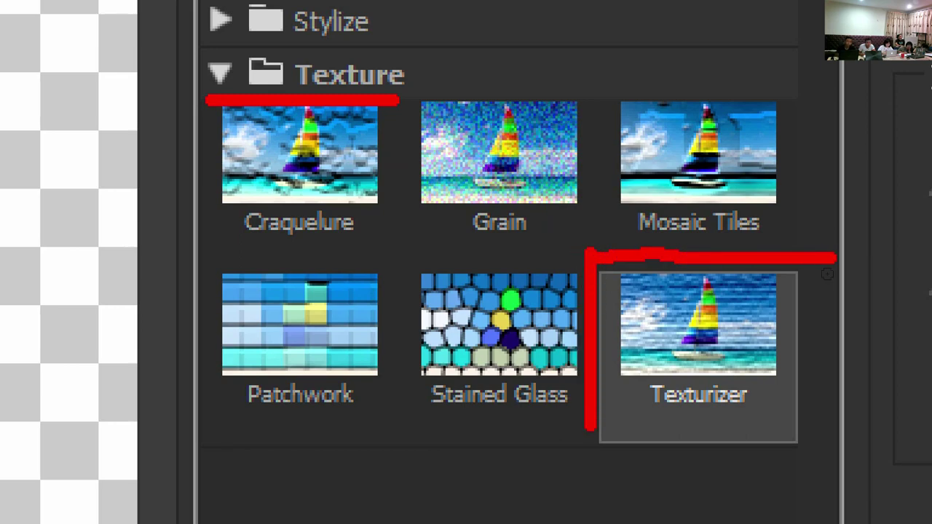
{"action": "mouse_move", "coordinate": [829, 262]}
{"action": "left_mouse_down"}
{"action": "mouse_move", "coordinate": [597, 460]}
{"action": "mouse_move", "coordinate": [589, 430]}
{"action": "left_mouse_up"}
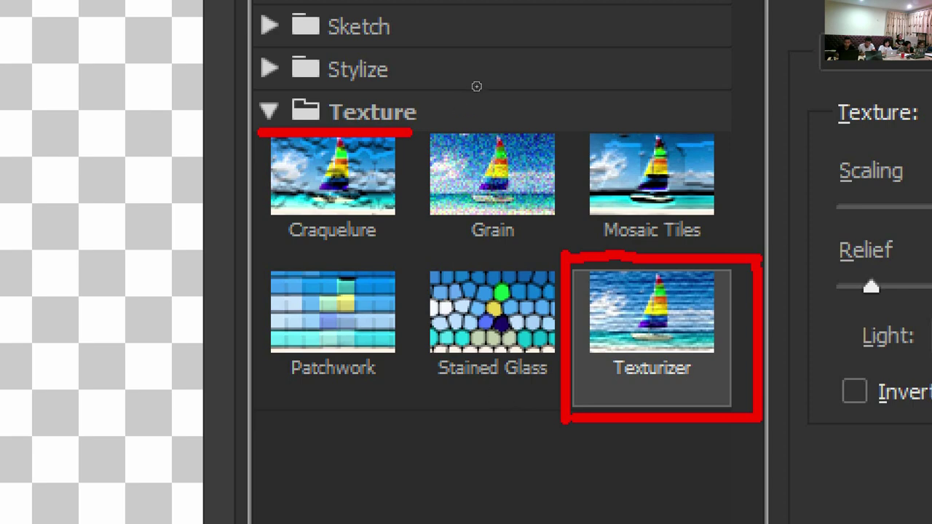
{"action": "mouse_move", "coordinate": [475, 75]}
{"action": "left_mouse_down"}
{"action": "mouse_move", "coordinate": [417, 108]}
{"action": "mouse_move", "coordinate": [452, 119]}
{"action": "left_mouse_up"}
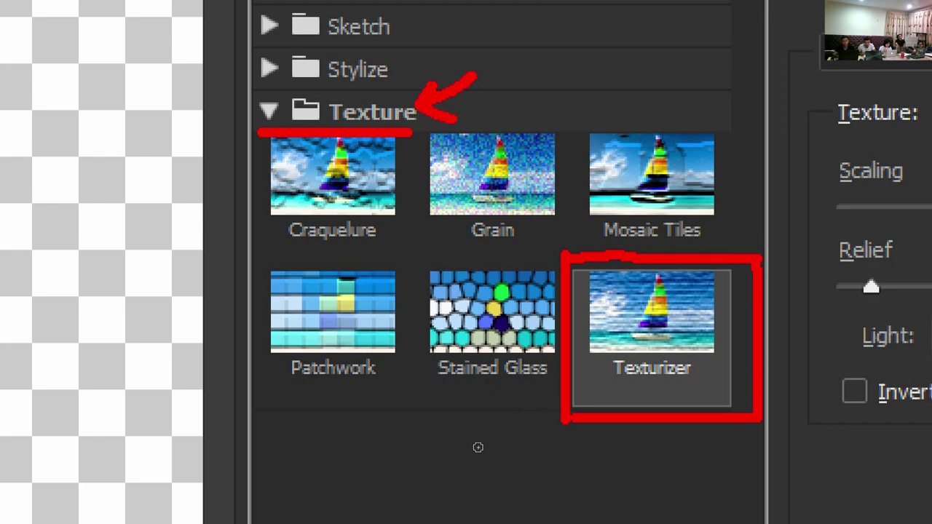
{"action": "mouse_move", "coordinate": [475, 448]}
{"action": "left_mouse_down"}
{"action": "mouse_move", "coordinate": [576, 389]}
{"action": "mouse_move", "coordinate": [575, 440]}
{"action": "left_mouse_up"}
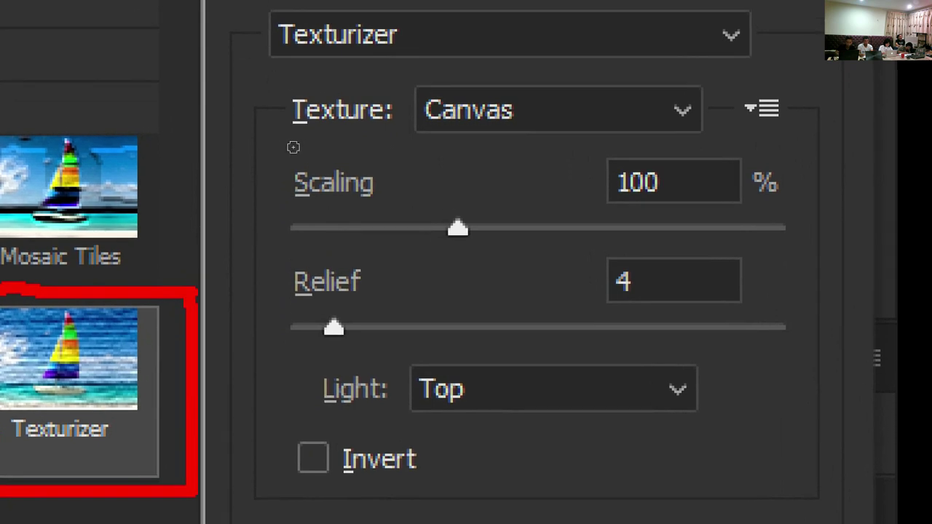
- Annotate the Texturizer's Canvas texture, Scaling and Relief settings with underlines and an arrow
{"action": "left_click_drag", "start_coordinate": [294, 147], "coordinate": [600, 147]}
{"action": "mouse_move", "coordinate": [689, 65]}
{"action": "left_mouse_down"}
{"action": "mouse_move", "coordinate": [568, 104]}
{"action": "mouse_move", "coordinate": [611, 118]}
{"action": "left_mouse_up"}
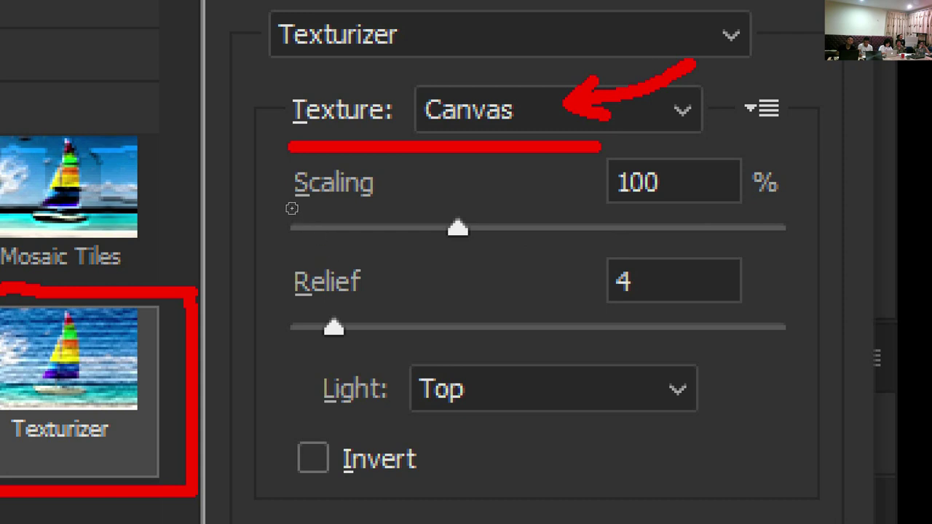
{"action": "left_click_drag", "start_coordinate": [288, 215], "coordinate": [390, 220]}
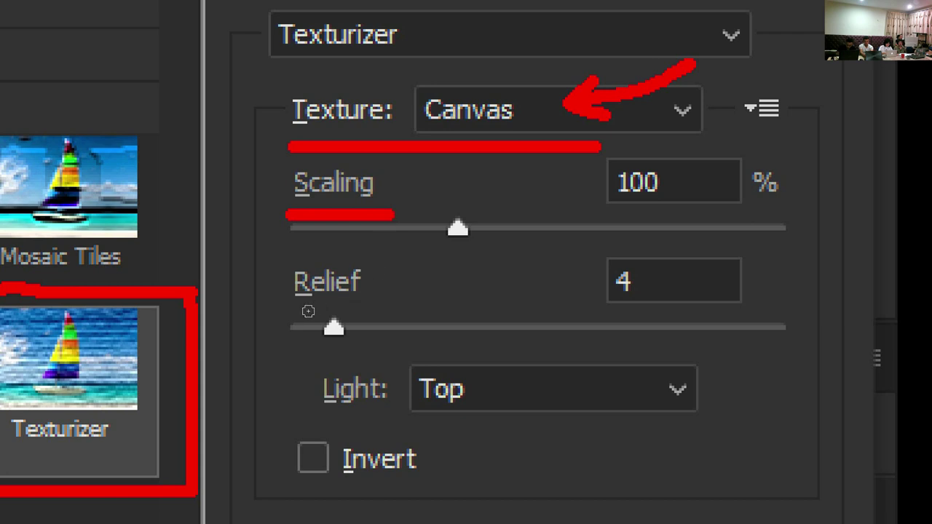
{"action": "left_click_drag", "start_coordinate": [290, 314], "coordinate": [391, 314]}
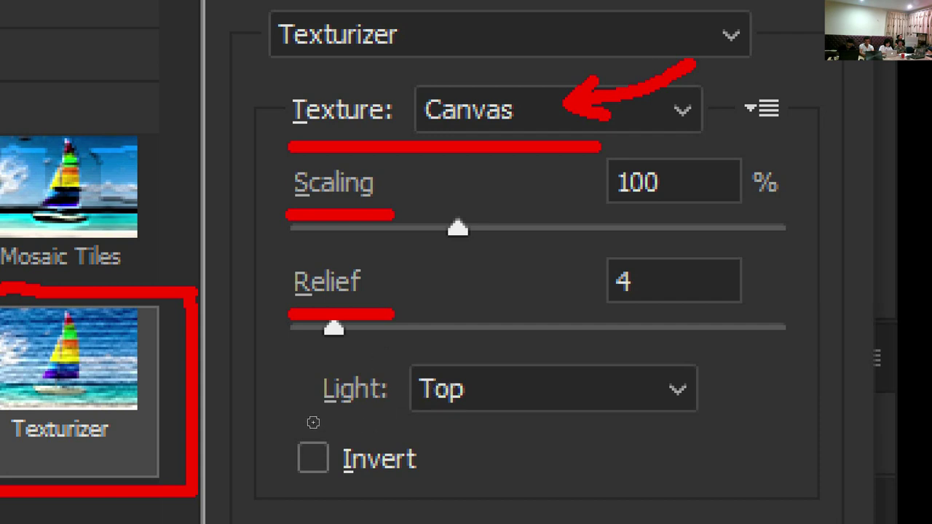
- Annotate the Top light direction and the Invert option with underlines, an arrow and a tick
{"action": "left_click_drag", "start_coordinate": [308, 421], "coordinate": [448, 421]}
{"action": "left_click_drag", "start_coordinate": [625, 332], "coordinate": [486, 386]}
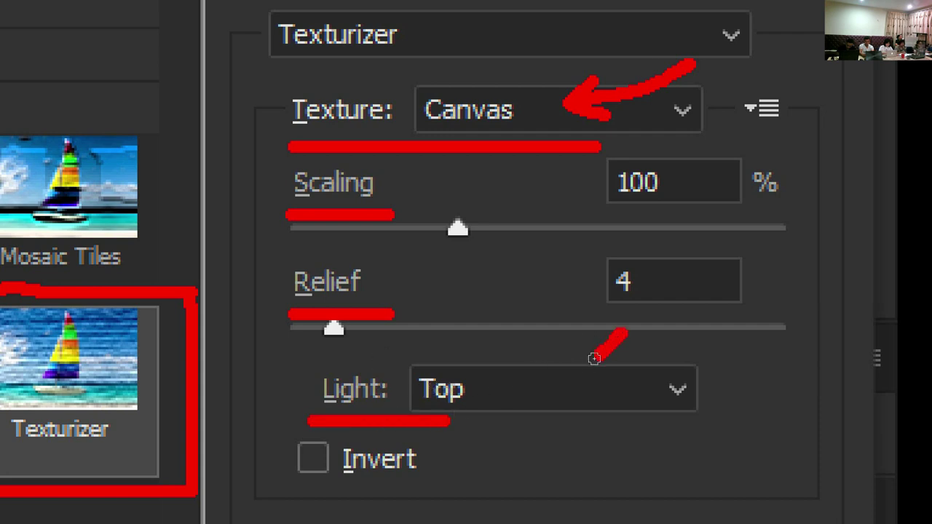
{"action": "mouse_move", "coordinate": [525, 354]}
{"action": "left_mouse_down"}
{"action": "mouse_move", "coordinate": [476, 387]}
{"action": "mouse_move", "coordinate": [525, 404]}
{"action": "left_mouse_up"}
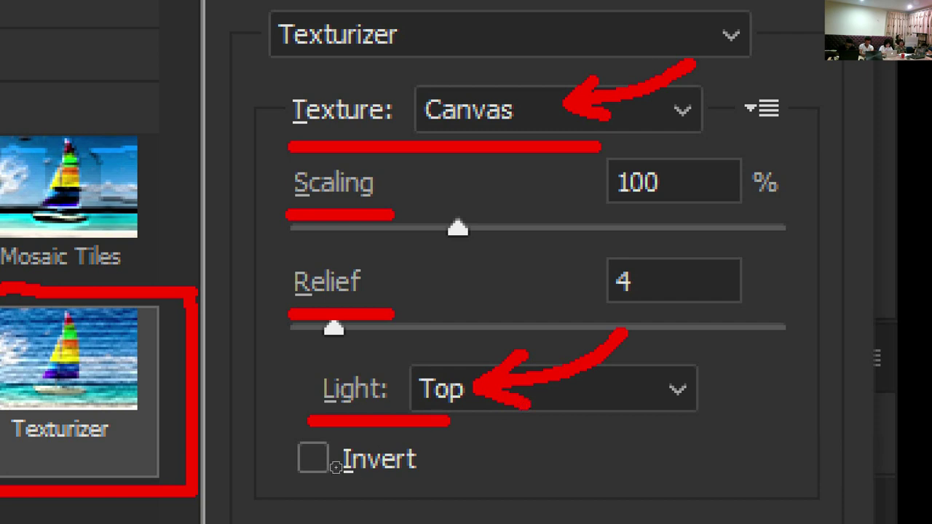
{"action": "left_click_drag", "start_coordinate": [250, 445], "coordinate": [272, 434]}
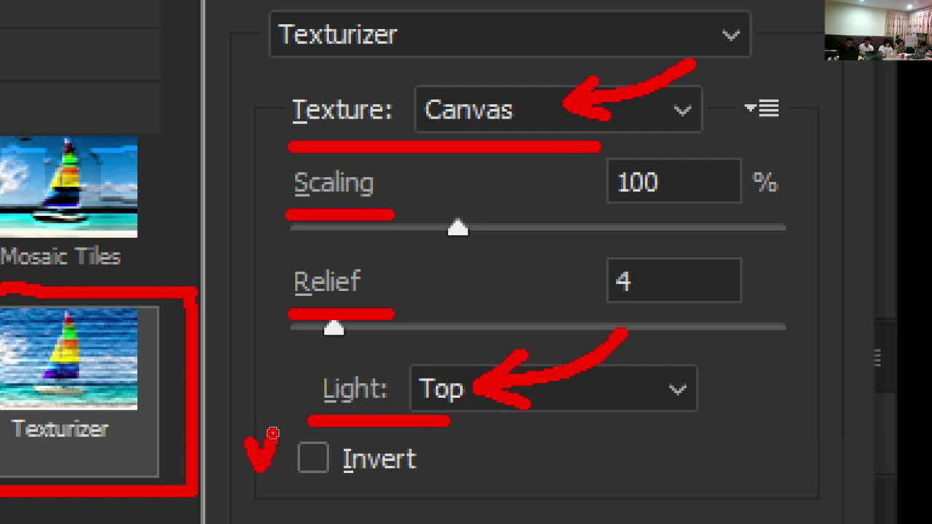
{"action": "mouse_move", "coordinate": [581, 460]}
{"action": "left_mouse_down"}
{"action": "mouse_move", "coordinate": [482, 462]}
{"action": "mouse_move", "coordinate": [501, 483]}
{"action": "left_mouse_up"}
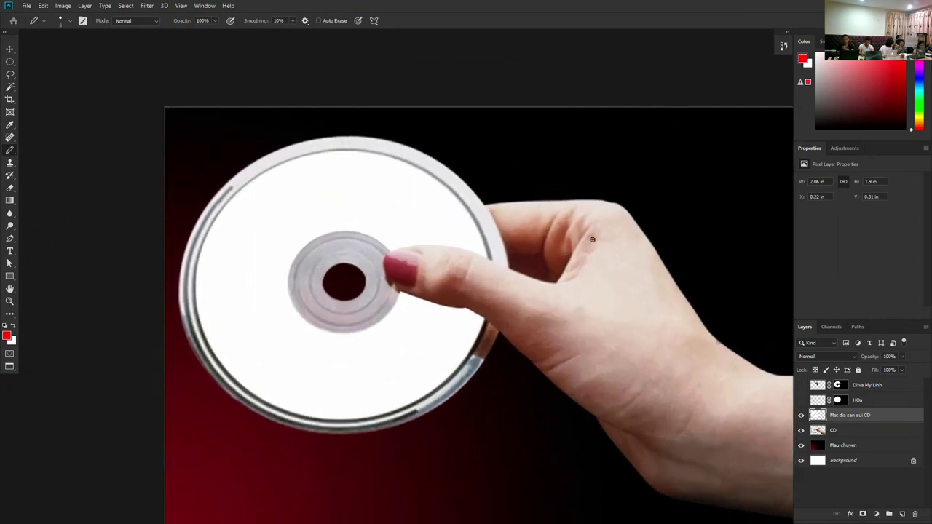
- Open the Filter Gallery on the disc surface with the Texturizer effect applied
{"action": "left_click", "coordinate": [147, 6]}
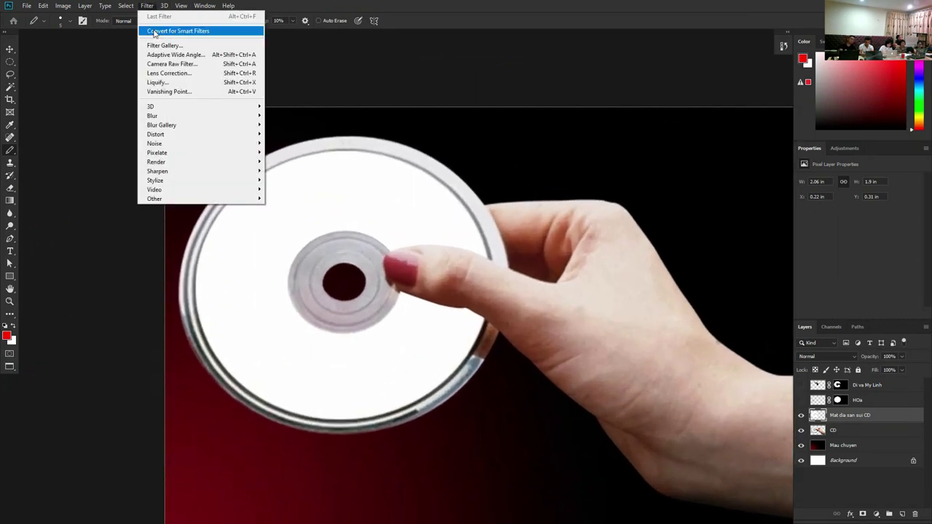
{"action": "left_click", "coordinate": [207, 46]}
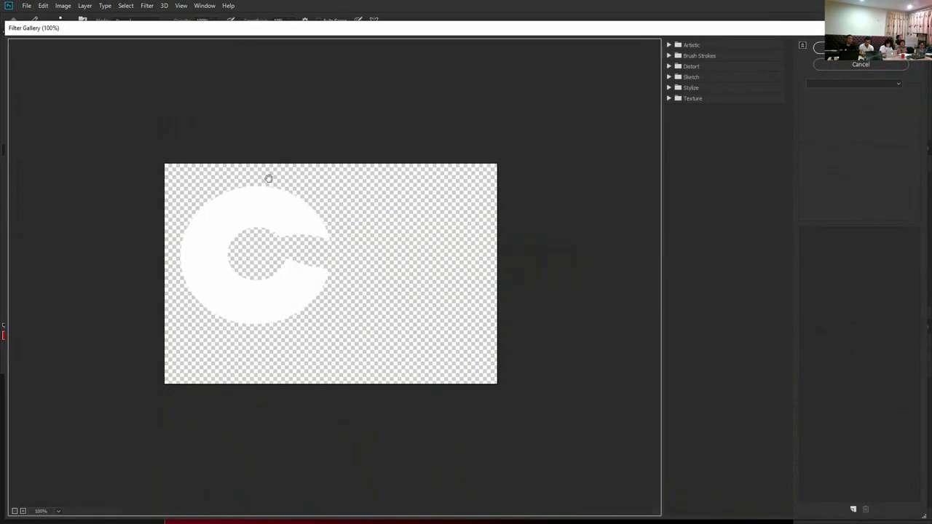
{"action": "left_click_drag", "start_coordinate": [222, 227], "coordinate": [385, 333]}
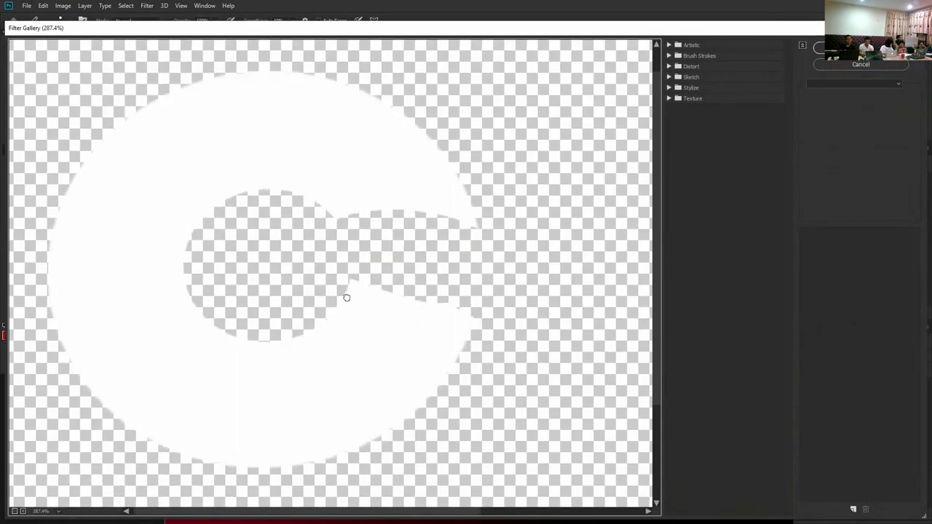
{"action": "left_click", "coordinate": [677, 99]}
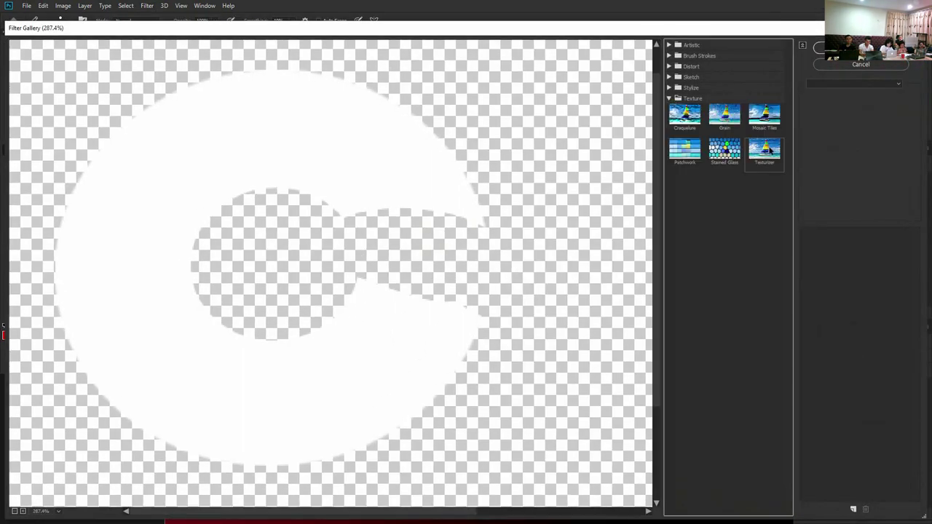
{"action": "left_click", "coordinate": [765, 150]}
- Preview the Brick, Burlap and Canvas textures, then settle on Sandstone
{"action": "left_click", "coordinate": [864, 99]}
{"action": "left_click", "coordinate": [864, 108]}
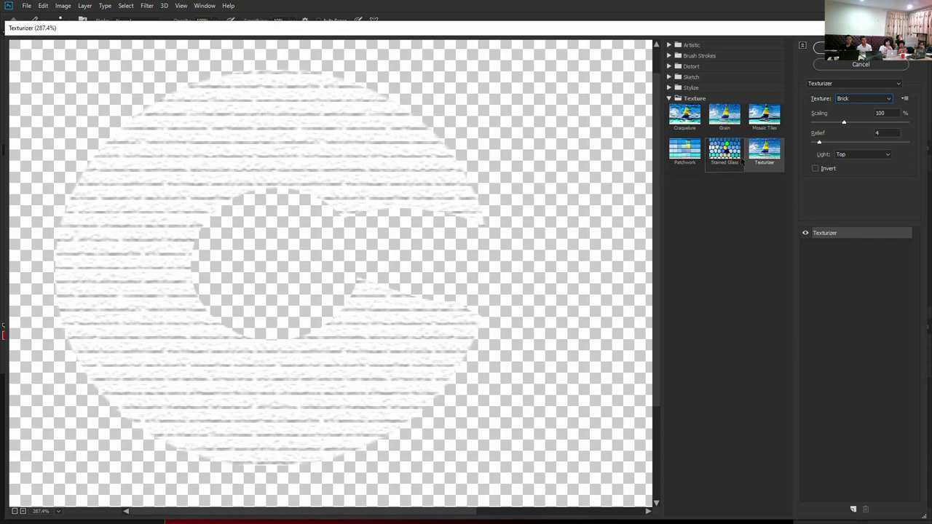
{"action": "left_click", "coordinate": [848, 101]}
{"action": "left_click", "coordinate": [847, 115]}
{"action": "left_click", "coordinate": [851, 101]}
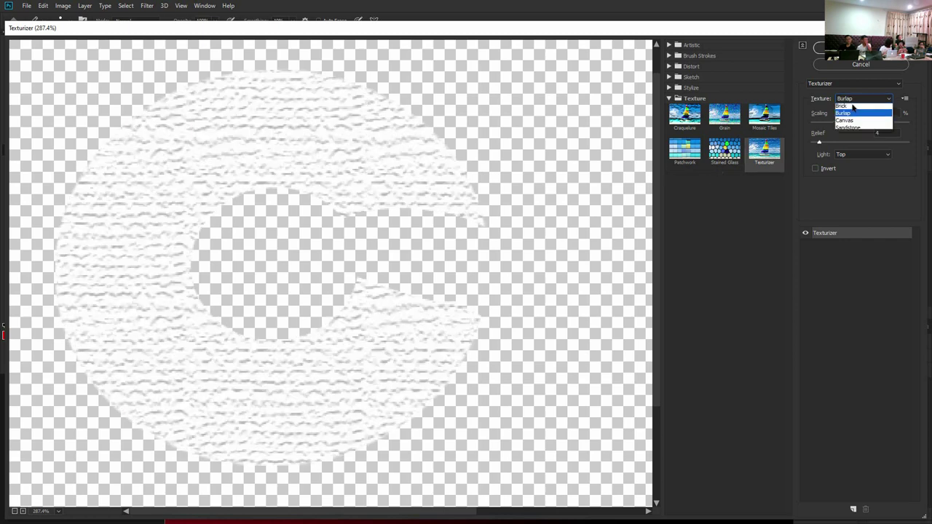
{"action": "left_click", "coordinate": [851, 119]}
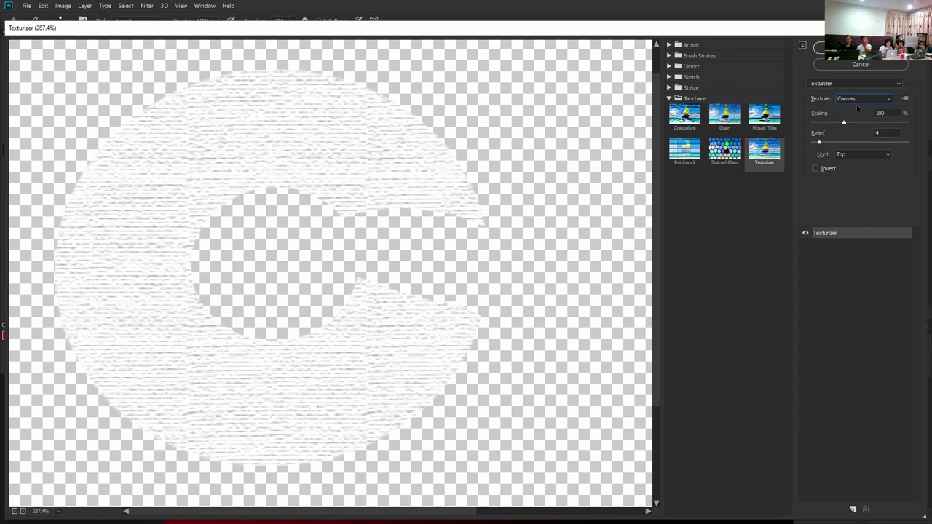
{"action": "left_click", "coordinate": [857, 100]}
{"action": "left_click", "coordinate": [852, 127]}
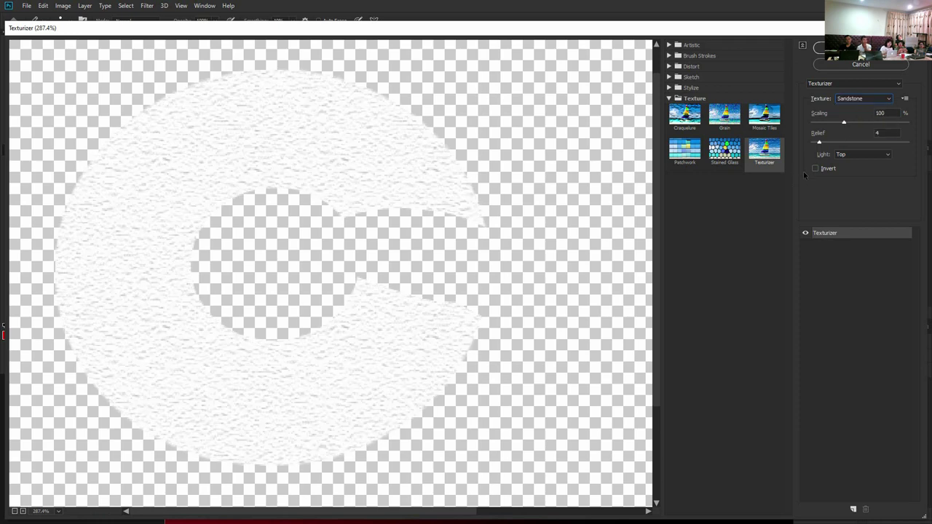
- Set Scaling to 50%, Relief to 2 and Light to Top, then apply the texture
{"action": "left_click_drag", "start_coordinate": [845, 123], "coordinate": [813, 125]}
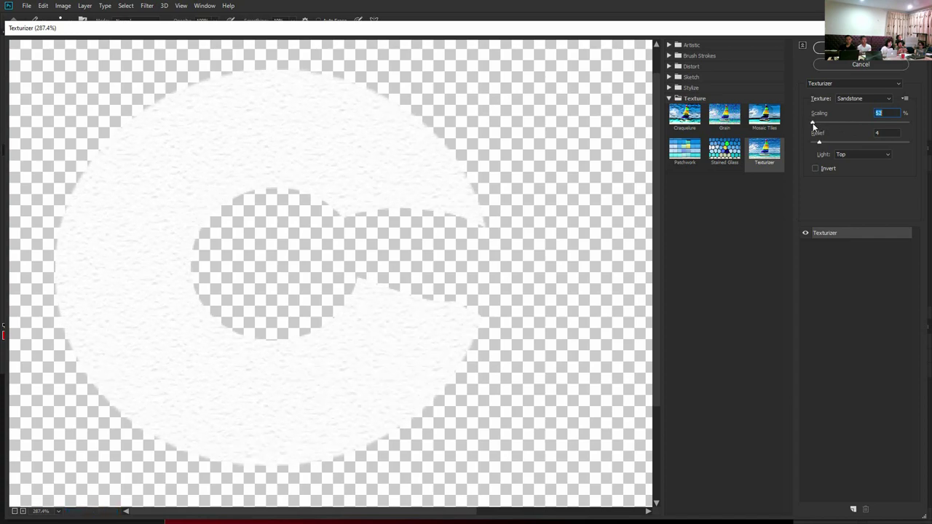
{"action": "mouse_move", "coordinate": [820, 144]}
{"action": "left_mouse_down"}
{"action": "mouse_move", "coordinate": [836, 145]}
{"action": "mouse_move", "coordinate": [816, 151]}
{"action": "mouse_move", "coordinate": [812, 125]}
{"action": "left_mouse_up"}
{"action": "left_click", "coordinate": [854, 155]}
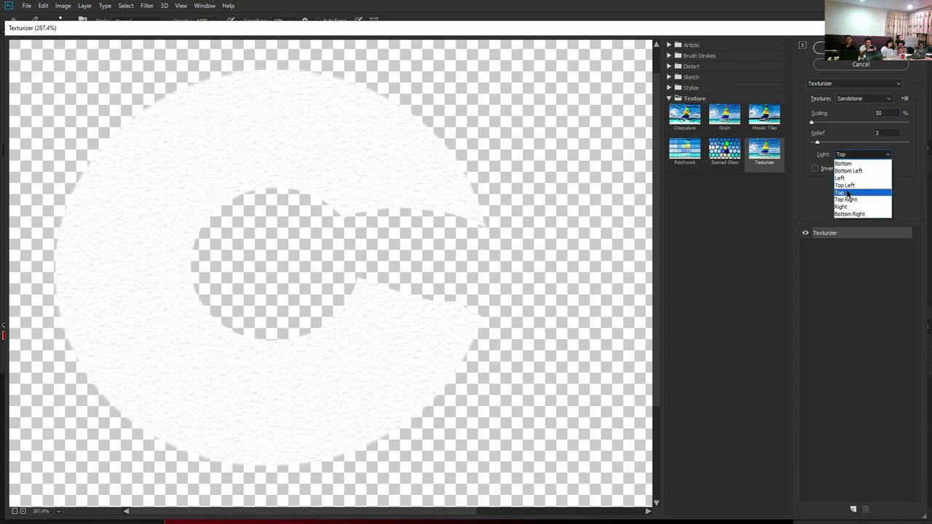
{"action": "left_click", "coordinate": [846, 164]}
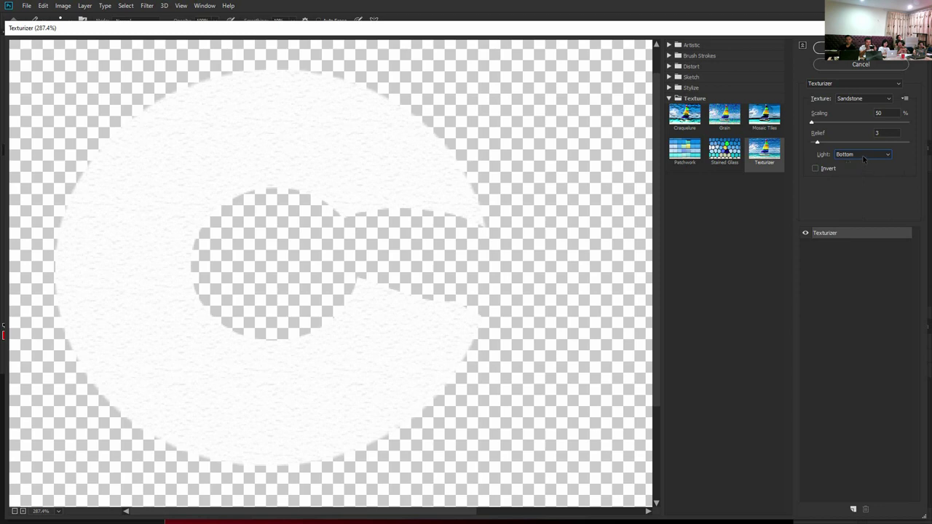
{"action": "left_click", "coordinate": [864, 155]}
{"action": "left_click", "coordinate": [843, 193]}
{"action": "left_click_drag", "start_coordinate": [818, 144], "coordinate": [818, 146]}
{"action": "left_click", "coordinate": [864, 48]}
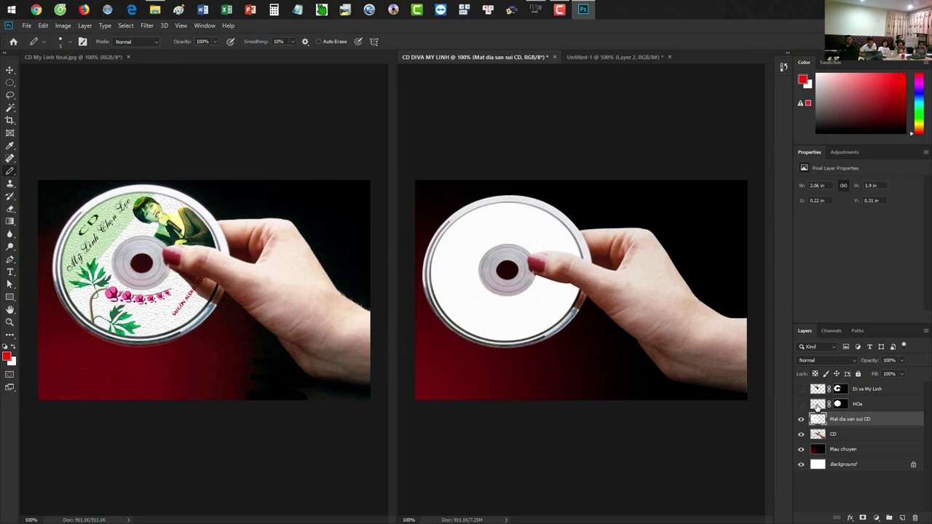
- Hide the Hoa flower and Di va My Linh photo layers and zoom out to the whole disc
{"action": "left_click", "coordinate": [801, 403]}
{"action": "left_click", "coordinate": [801, 389]}
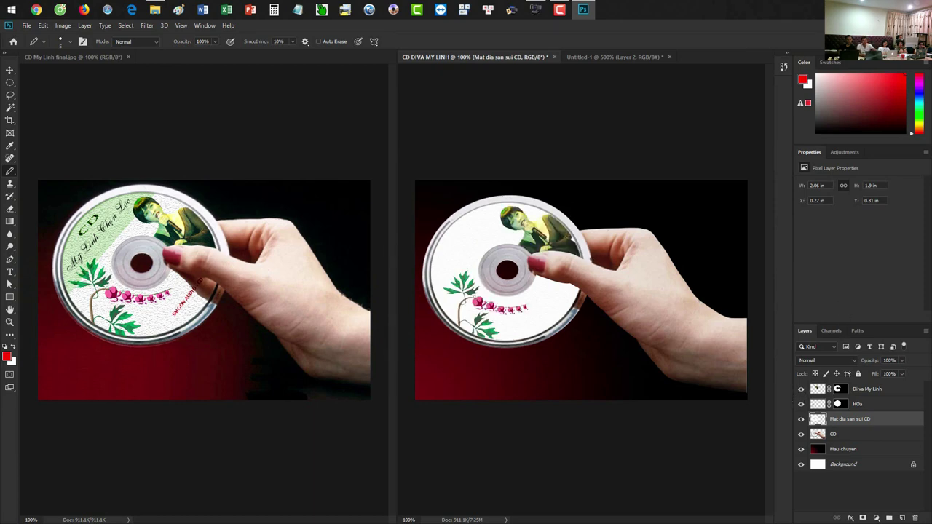
{"action": "scroll", "coordinate": [542, 237], "scroll_direction": "up", "scroll_amount": 3}
{"action": "scroll", "coordinate": [560, 270], "scroll_direction": "up", "scroll_amount": 3}
{"action": "scroll", "coordinate": [561, 269], "scroll_direction": "up", "scroll_amount": 1}
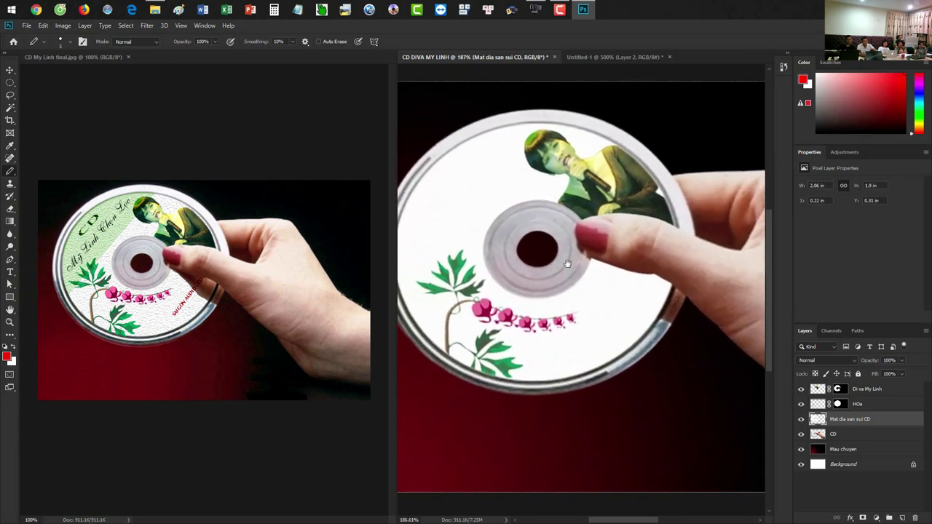
{"action": "scroll", "coordinate": [561, 269], "scroll_direction": "up", "scroll_amount": 1}
{"action": "scroll", "coordinate": [678, 340], "scroll_direction": "down", "scroll_amount": 1}
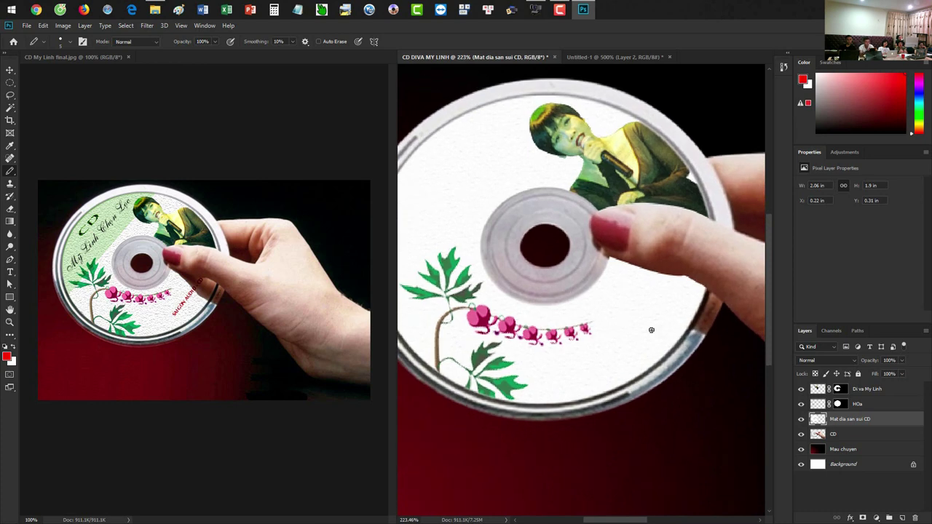
{"action": "scroll", "coordinate": [652, 330], "scroll_direction": "down", "scroll_amount": 2}
{"action": "key", "text": "ctrl+z"}
{"action": "key", "text": "ctrl+z"}
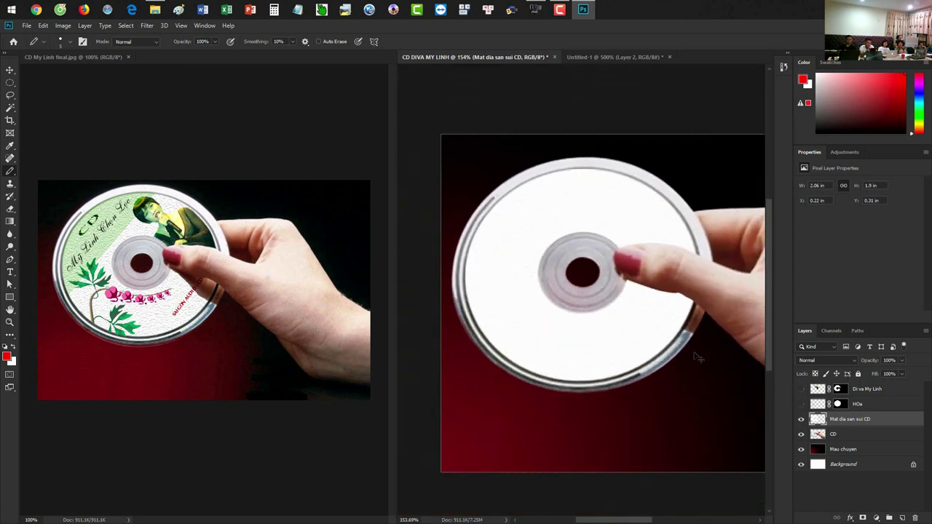
- Reapply the Sandstone Texturizer to the disc with Relief raised to 6
{"action": "left_click", "coordinate": [146, 25]}
{"action": "left_click", "coordinate": [506, 227]}
{"action": "left_click", "coordinate": [146, 25]}
{"action": "left_click", "coordinate": [168, 66]}
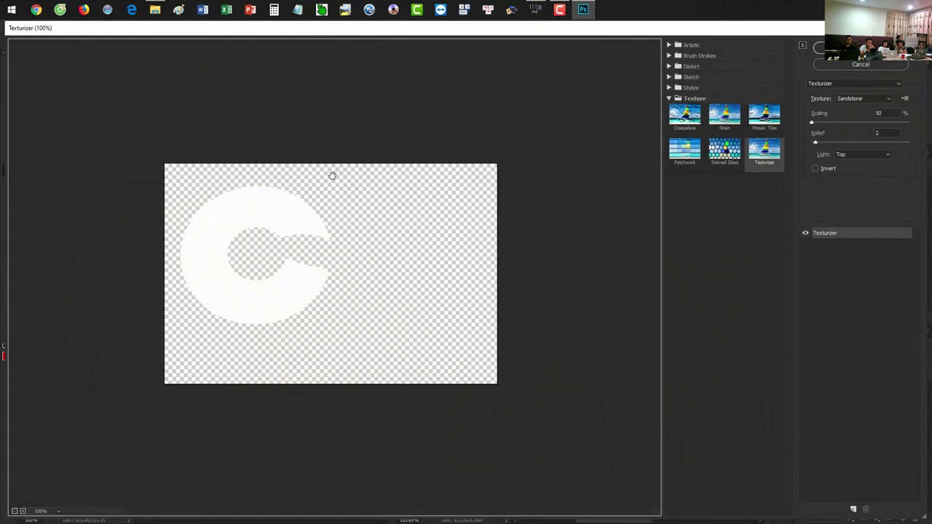
{"action": "left_click_drag", "start_coordinate": [189, 168], "coordinate": [348, 304]}
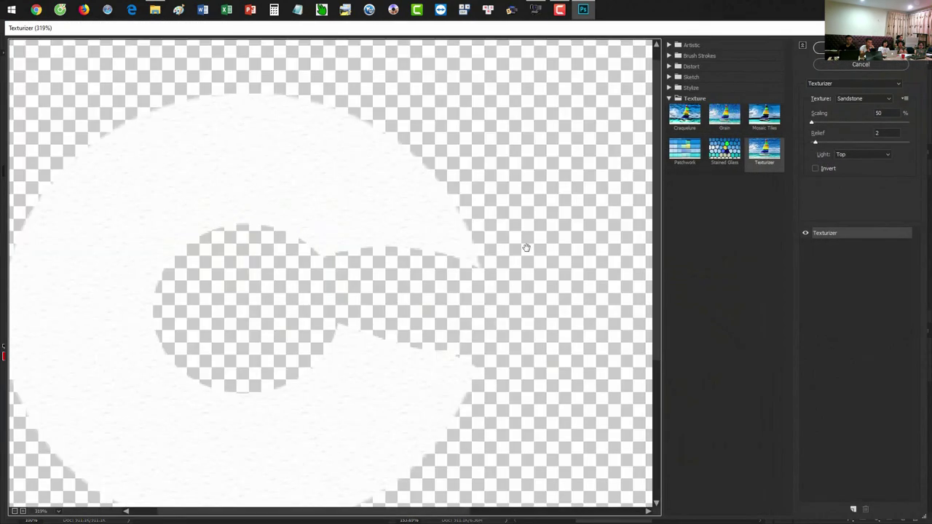
{"action": "left_click_drag", "start_coordinate": [816, 143], "coordinate": [817, 145]}
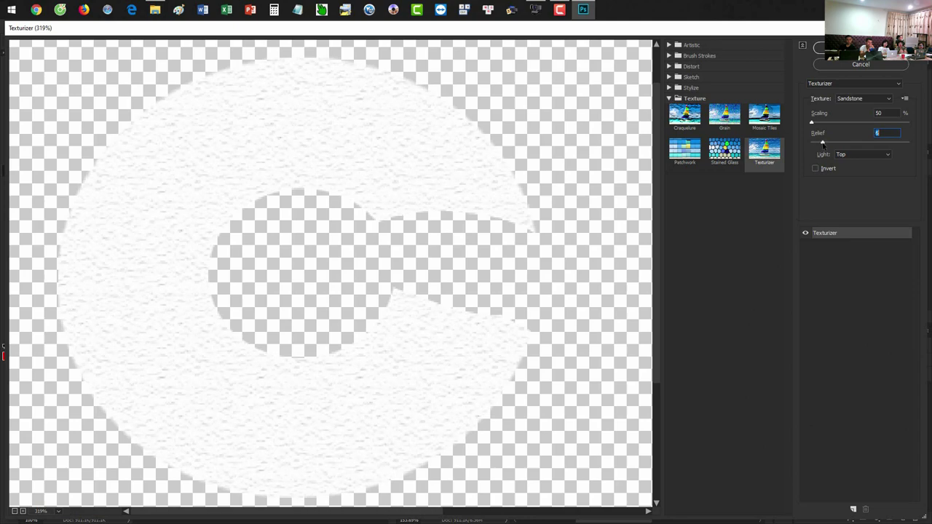
{"action": "left_click", "coordinate": [866, 64]}
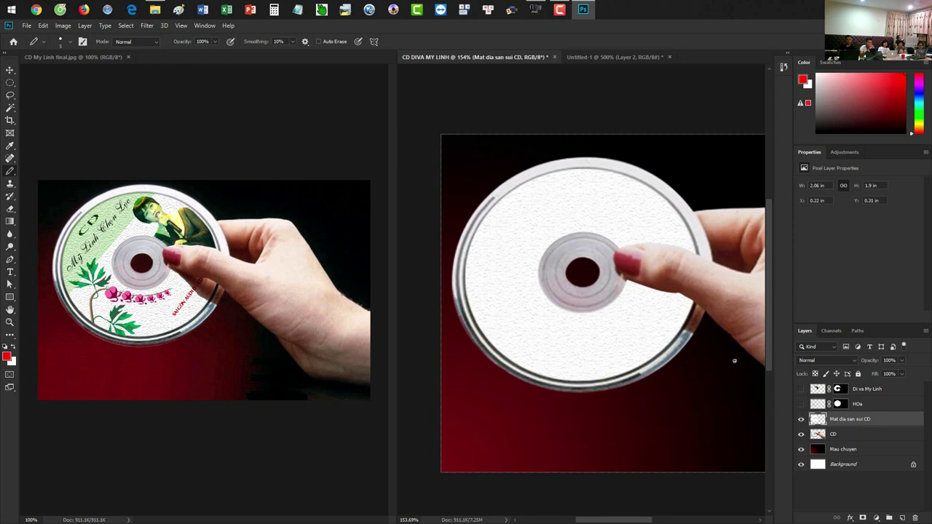
- Show the Hoa and Di va My Linh layers again and check the mockup at 100%
{"action": "left_click", "coordinate": [801, 403]}
{"action": "left_click", "coordinate": [802, 389]}
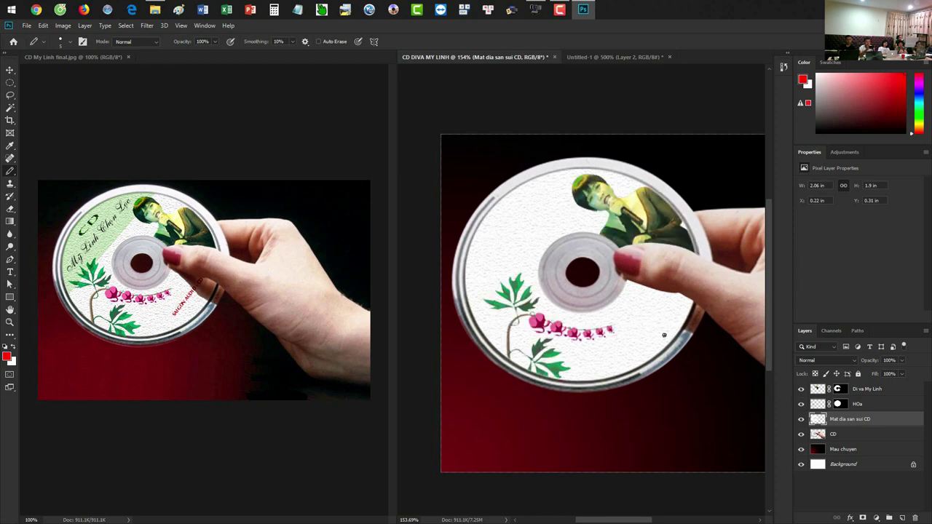
{"action": "key", "text": "ctrl+1"}
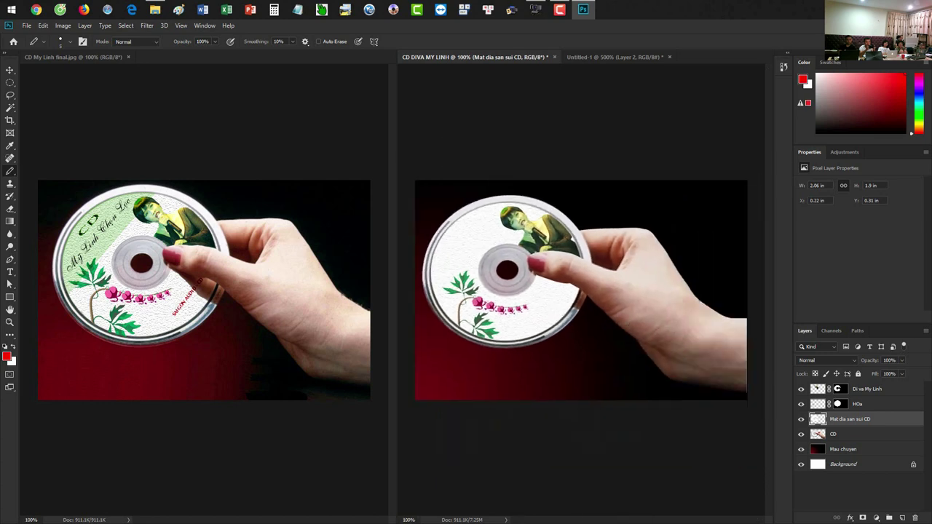
{"action": "key", "text": "v"}
{"action": "scroll", "coordinate": [520, 258], "scroll_direction": "up", "scroll_amount": 2, "text": "alt"}
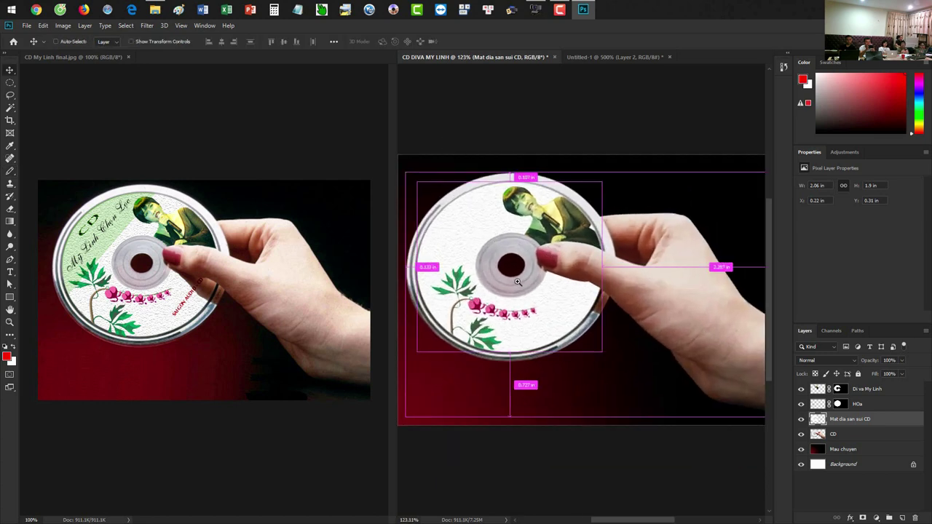
{"action": "scroll", "coordinate": [518, 282], "scroll_direction": "up", "scroll_amount": 3}
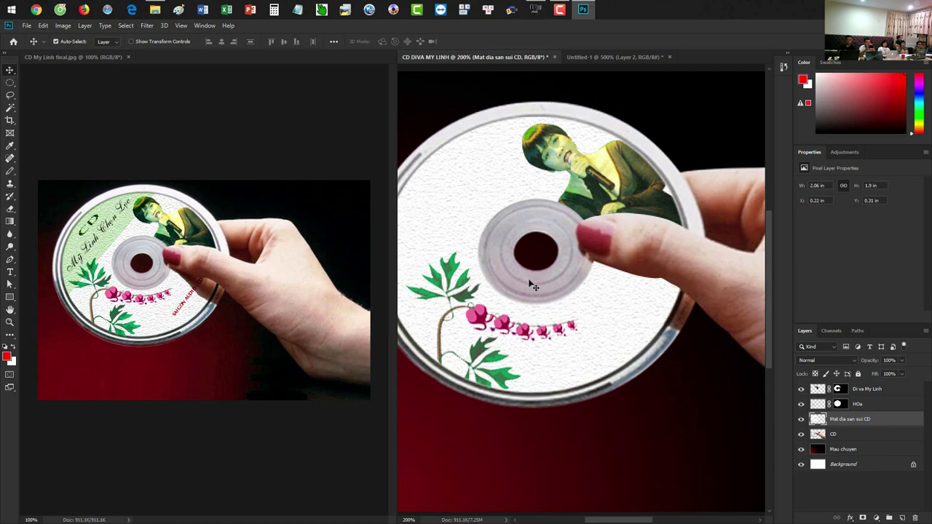
{"action": "key", "text": "ctrl+minus"}
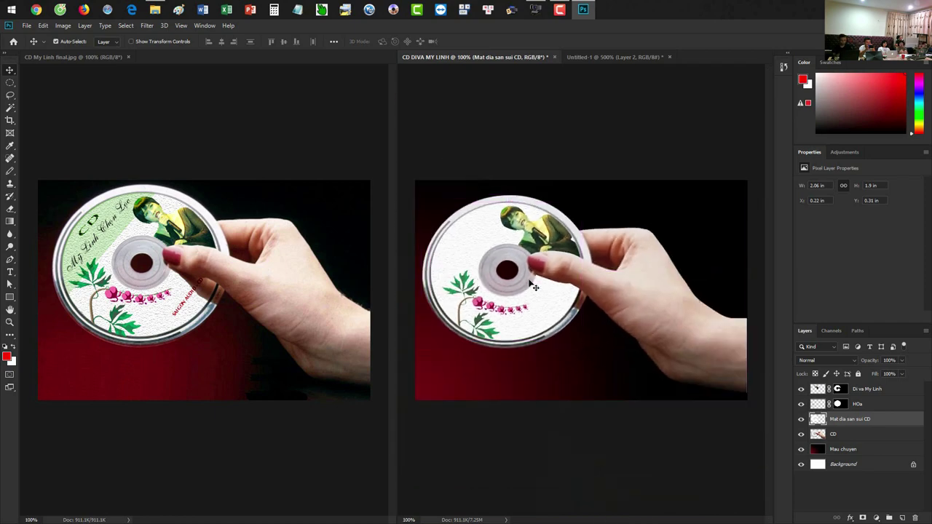
- Make the original CD My Linh final.jpg photo active and zoom in on it
{"action": "left_click", "coordinate": [182, 262]}
{"action": "scroll", "coordinate": [197, 284], "scroll_direction": "up", "scroll_amount": 3}
{"action": "scroll", "coordinate": [208, 290], "scroll_direction": "up", "scroll_amount": 3}
{"action": "scroll", "coordinate": [208, 290], "scroll_direction": "up", "scroll_amount": 2}
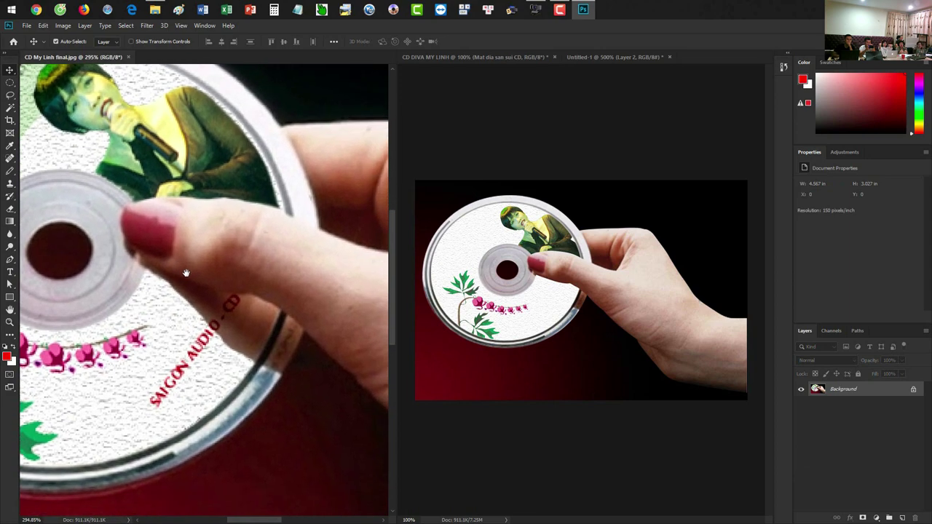
- Zoom in on the CD DIVA MY LINH mockup's disc and hide the Mat dia san sui CD layer
{"action": "left_click", "coordinate": [483, 282]}
{"action": "scroll", "coordinate": [483, 282], "scroll_direction": "up", "scroll_amount": 1}
{"action": "scroll", "coordinate": [483, 282], "scroll_direction": "up", "scroll_amount": 3}
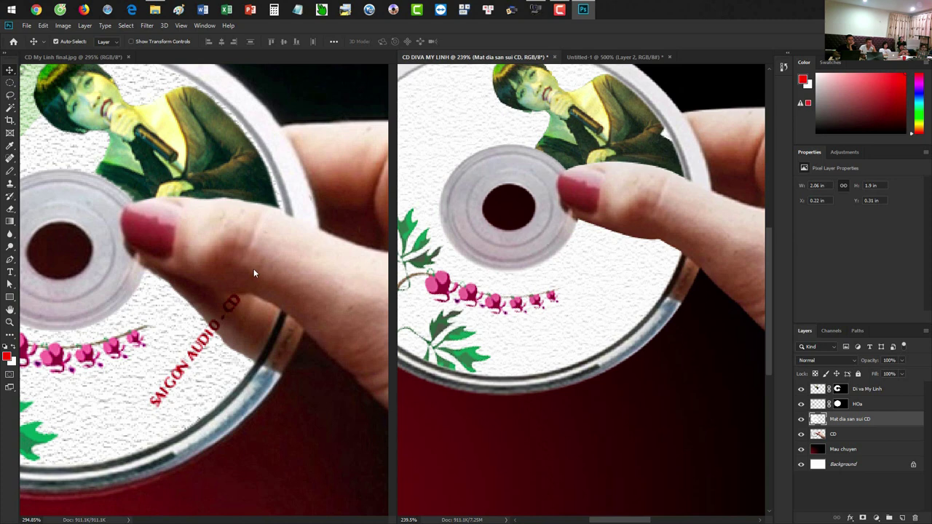
{"action": "left_click", "coordinate": [801, 419]}
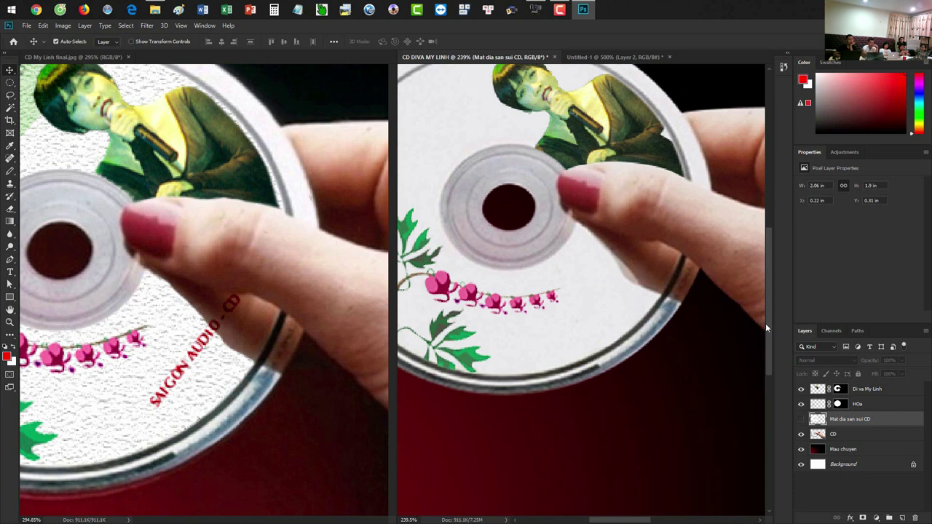
- Toggle the Mat dia san sui CD layer back on, then hide it again for comparison
{"action": "left_click", "coordinate": [802, 420]}
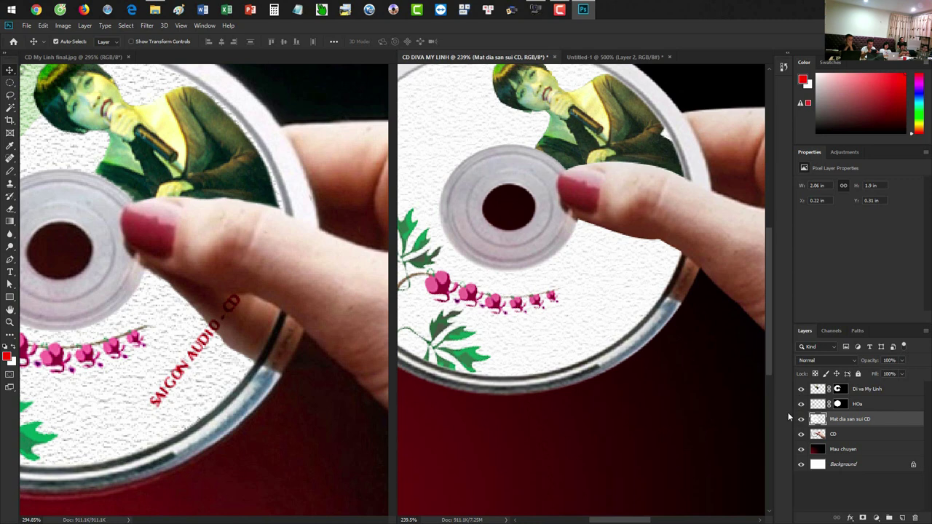
{"action": "left_click", "coordinate": [801, 420]}
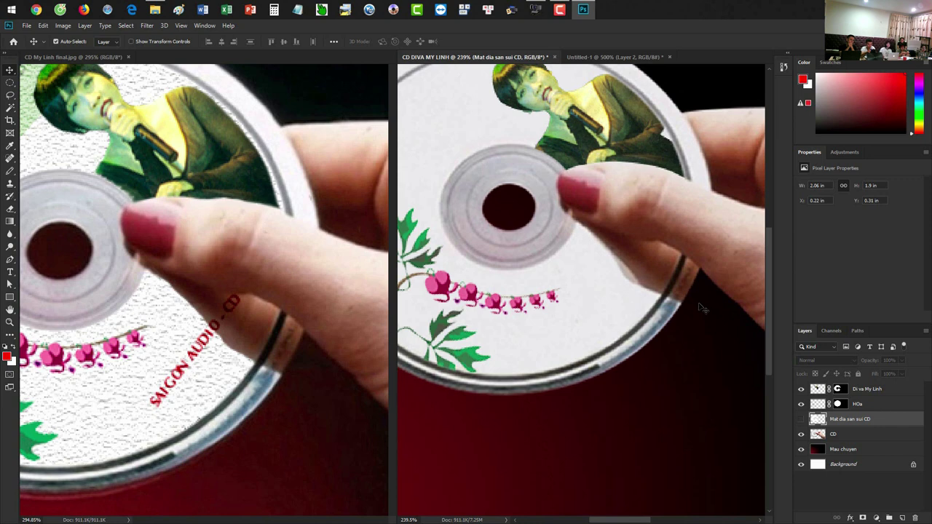
- Begin a Pen path tracing the thumb's edge and fingertip over the disc
{"action": "scroll", "coordinate": [565, 213], "scroll_direction": "up", "scroll_amount": 2}
{"action": "key", "text": "p"}
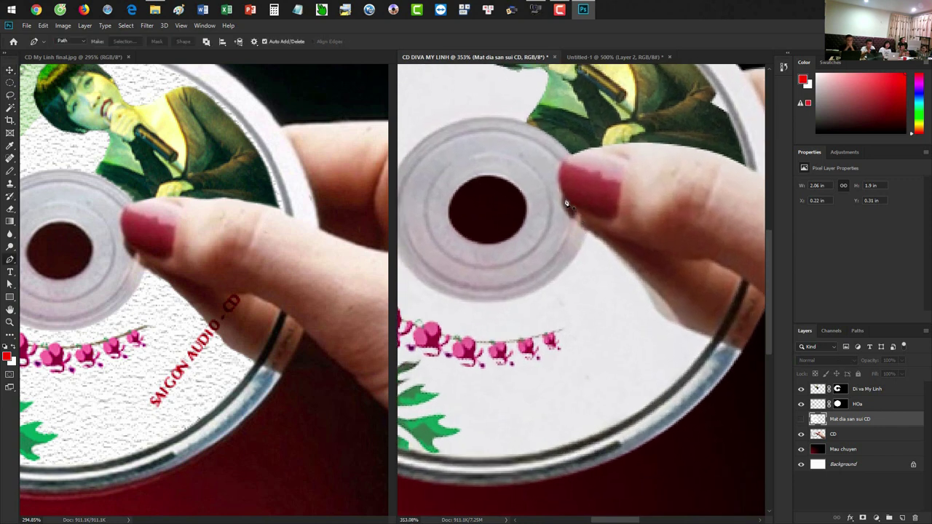
{"action": "left_click", "coordinate": [563, 202]}
{"action": "left_click_drag", "start_coordinate": [581, 228], "coordinate": [596, 241]}
{"action": "scroll", "coordinate": [597, 243], "scroll_direction": "down", "scroll_amount": 2}
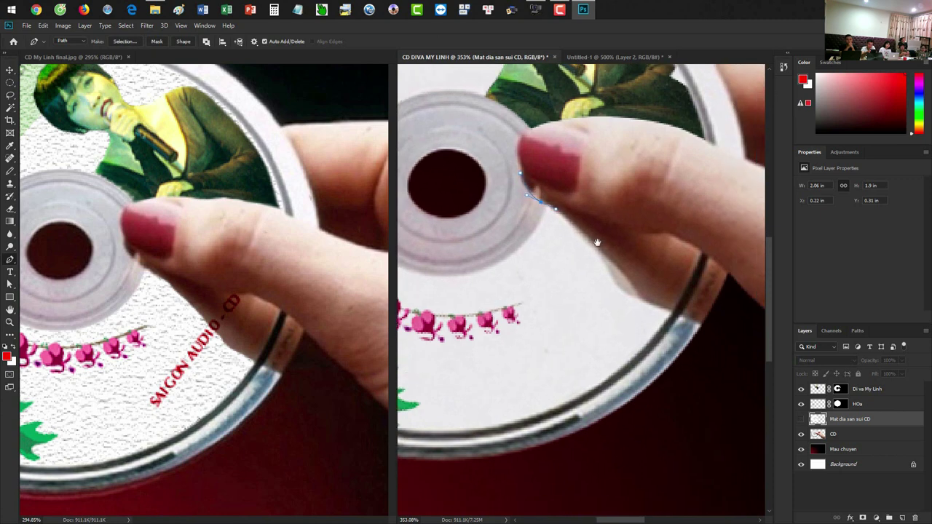
{"action": "scroll", "coordinate": [573, 233], "scroll_direction": "right", "scroll_amount": 3}
{"action": "left_click_drag", "start_coordinate": [558, 231], "coordinate": [566, 236]}
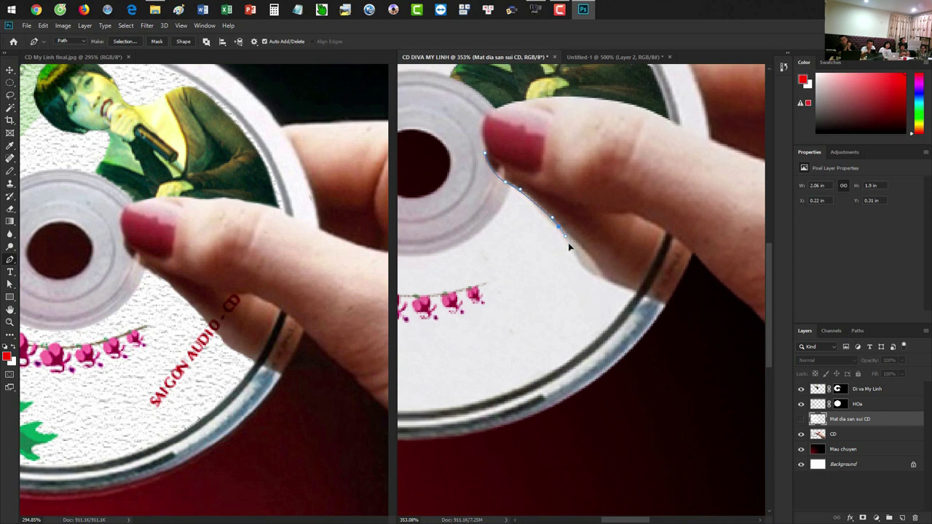
{"action": "left_click_drag", "start_coordinate": [588, 273], "coordinate": [604, 277]}
- Close the thumb path around the disc rim and convert it to a selection
{"action": "left_click", "coordinate": [651, 298]}
{"action": "left_click_drag", "start_coordinate": [653, 299], "coordinate": [663, 303]}
{"action": "left_click", "coordinate": [669, 216]}
{"action": "left_click", "coordinate": [637, 151]}
{"action": "left_click_drag", "start_coordinate": [485, 153], "coordinate": [474, 167]}
{"action": "key", "text": "ctrl+Return"}
- Show the textured Mat dia san sui CD layer again and zoom the mockup out to 100%
{"action": "key", "text": "ctrl+minus"}
{"action": "key", "text": "ctrl+minus"}
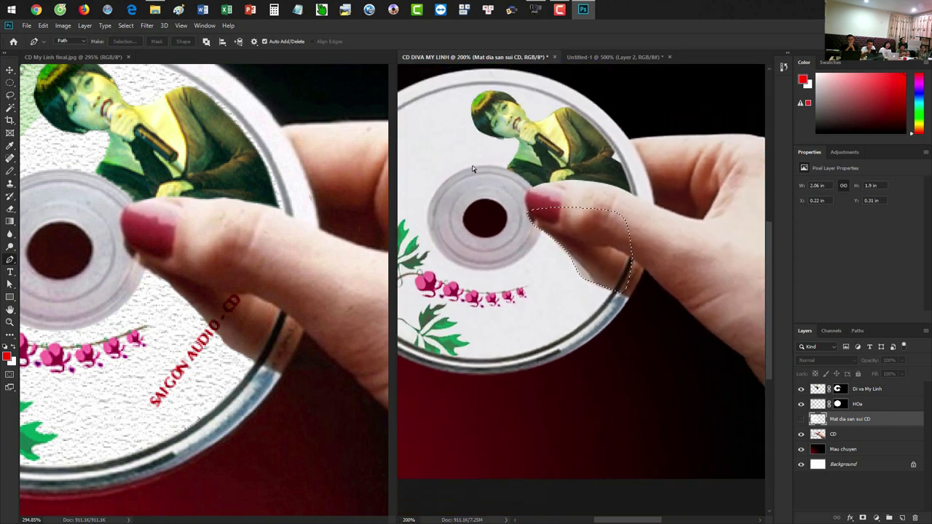
{"action": "left_click", "coordinate": [801, 420]}
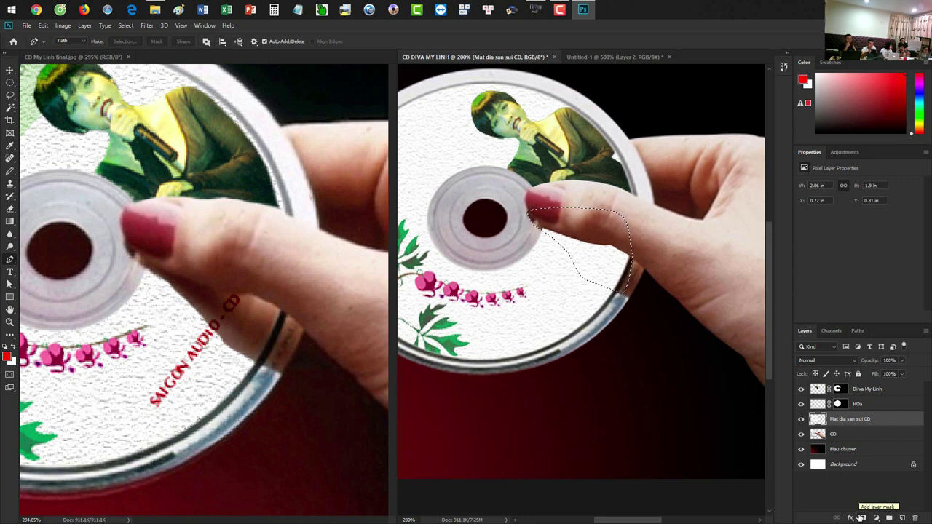
{"action": "key", "text": "ctrl+minus"}
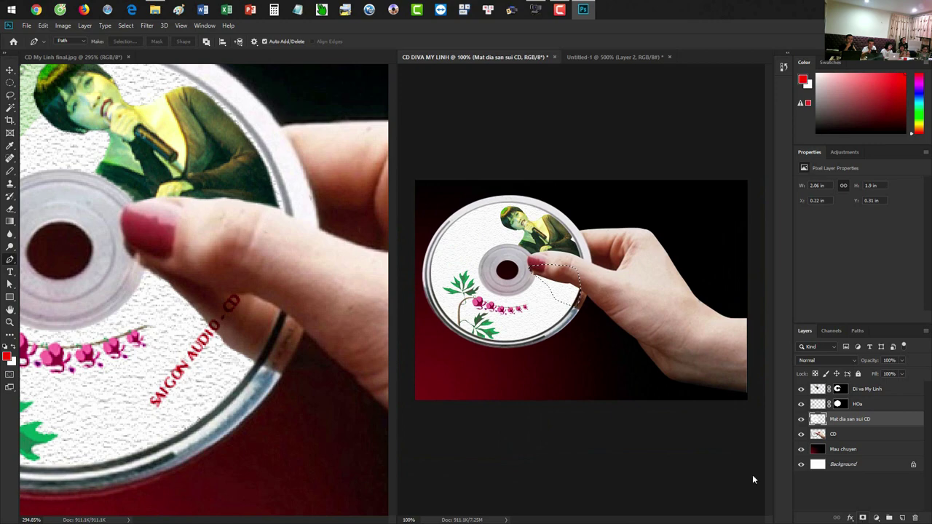
- Zoom the original CD photo to 100%, then magnify the mockup's thumb area
{"action": "left_click", "coordinate": [280, 306]}
{"action": "key", "text": "ctrl+minus"}
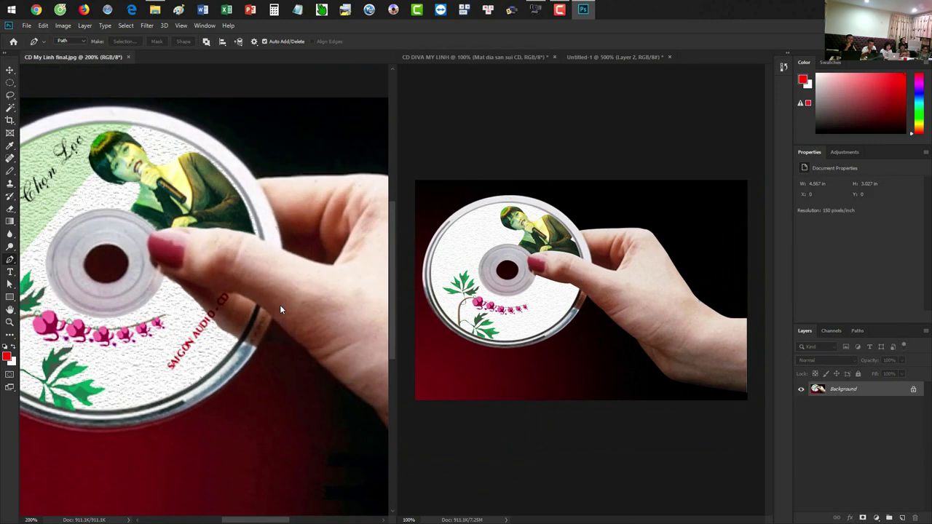
{"action": "key", "text": "ctrl+minus"}
{"action": "key", "text": "v"}
{"action": "left_click", "coordinate": [532, 315]}
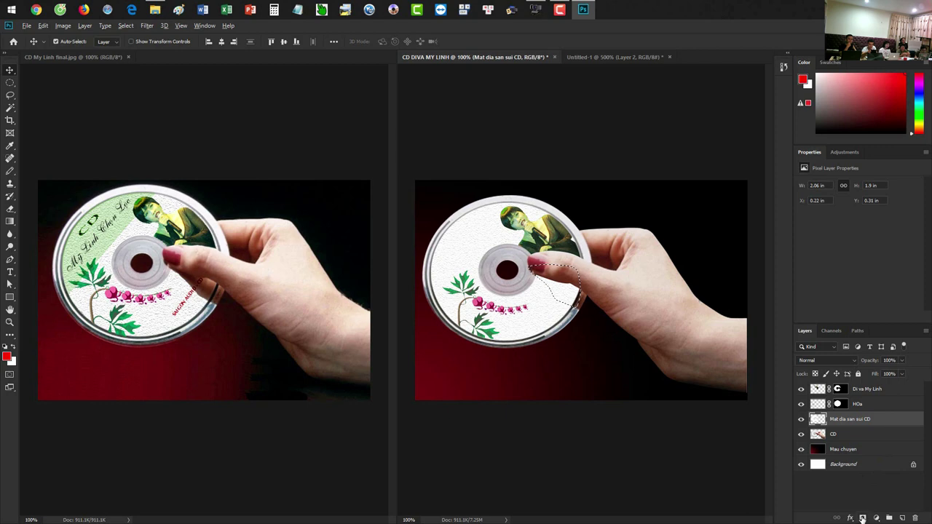
{"action": "left_click_drag", "start_coordinate": [427, 200], "coordinate": [582, 342]}
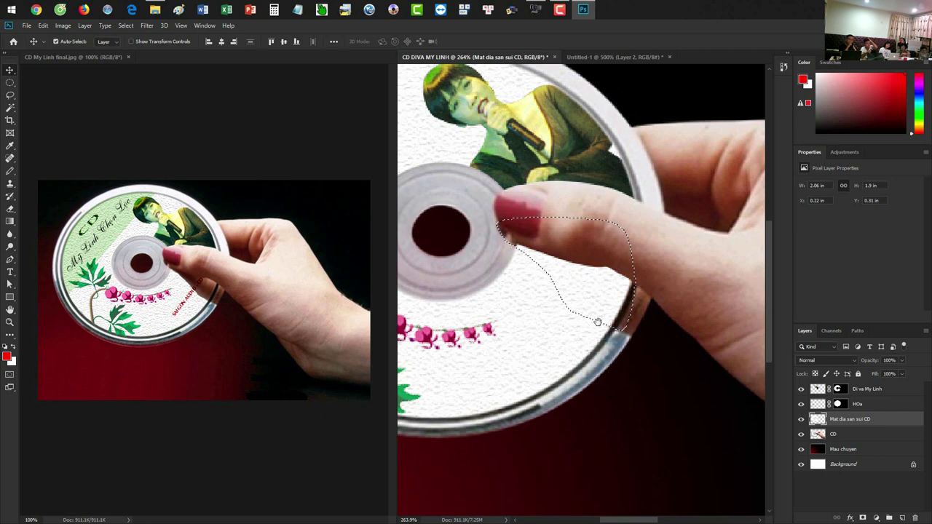
- Feather the thumb selection by 1 px and mask it out of the Mat dia san sui CD layer
{"action": "left_click", "coordinate": [863, 519]}
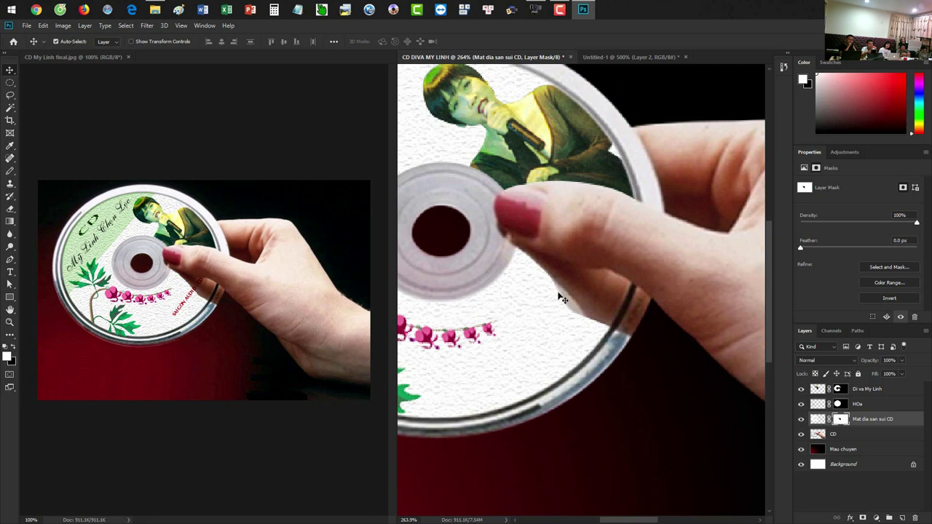
{"action": "scroll", "coordinate": [551, 304], "scroll_direction": "up", "scroll_amount": 1}
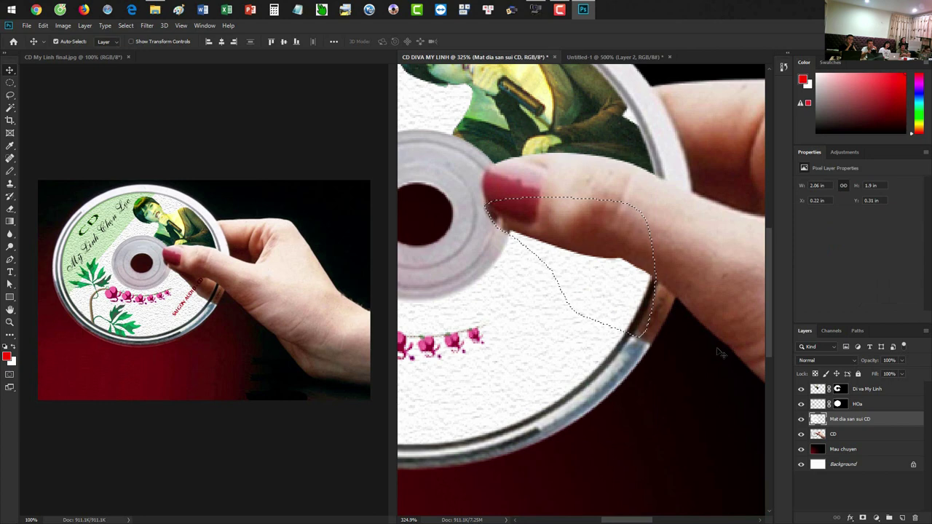
{"action": "key", "text": "shift+F6"}
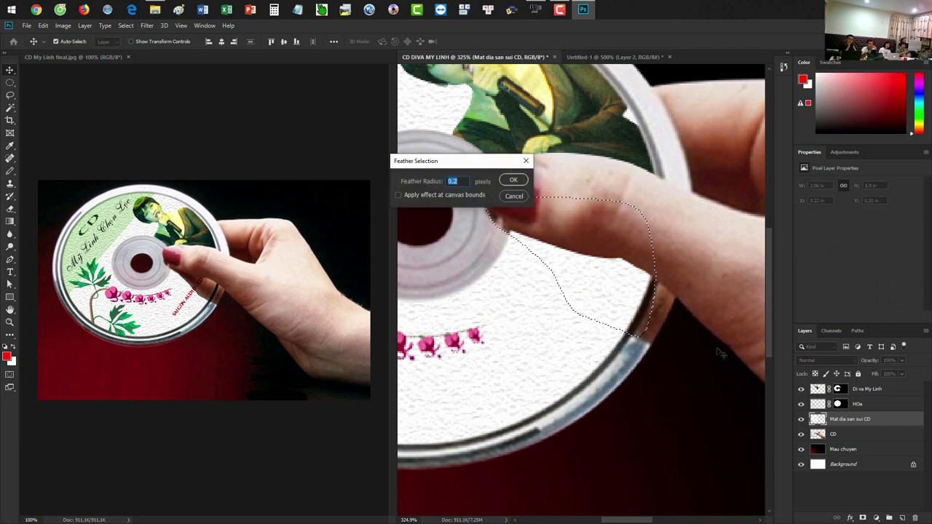
{"action": "type", "text": "1"}
{"action": "key", "text": "Return"}
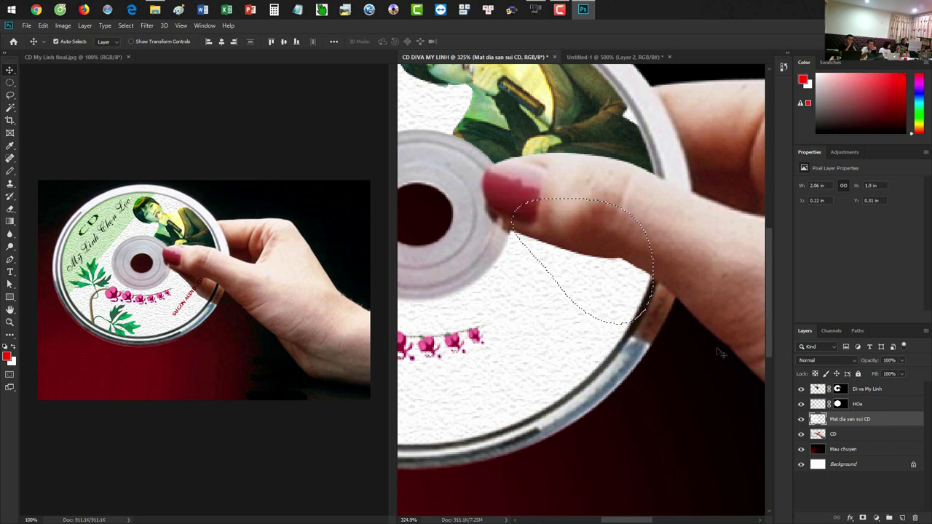
{"action": "left_click", "coordinate": [861, 517]}
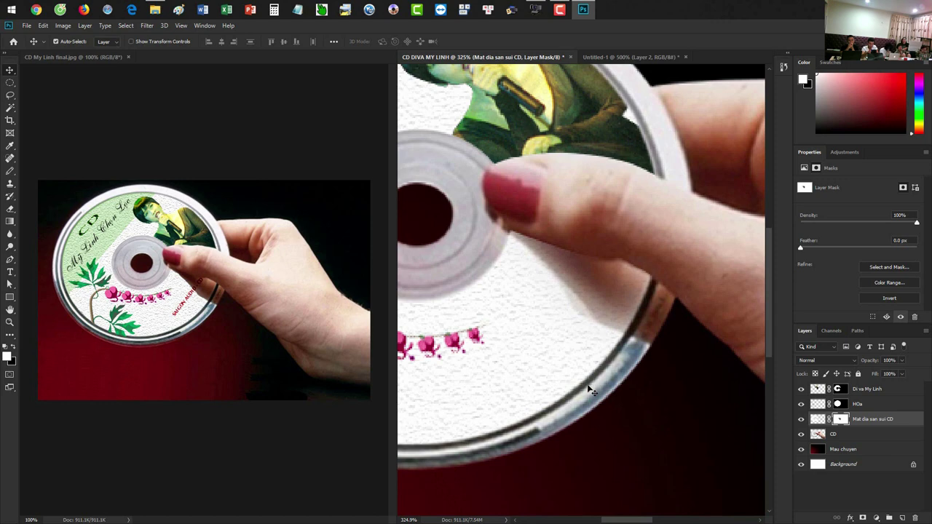
{"action": "key", "text": "ctrl+minus"}
{"action": "key", "text": "ctrl+minus"}
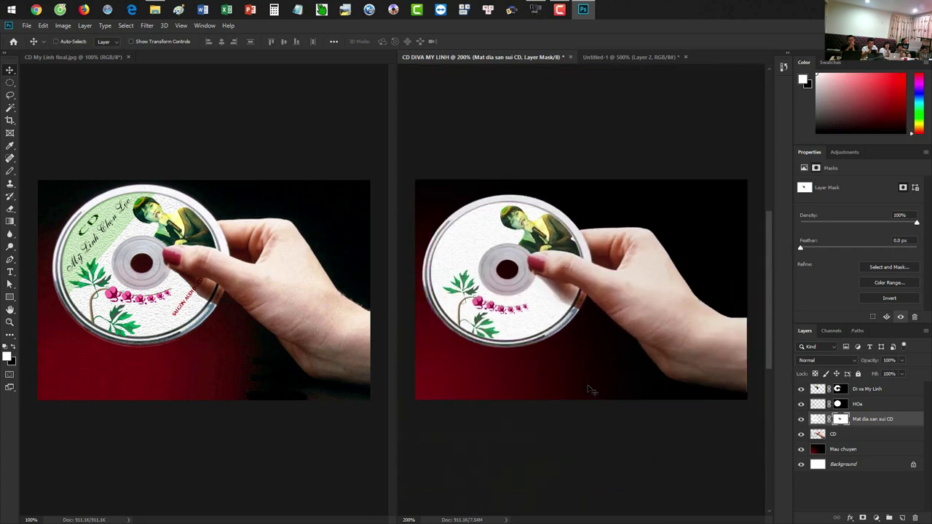
- Create a new layer named 'Soc cheo CD' above the top Di va My Linh layer
{"action": "left_click", "coordinate": [207, 186]}
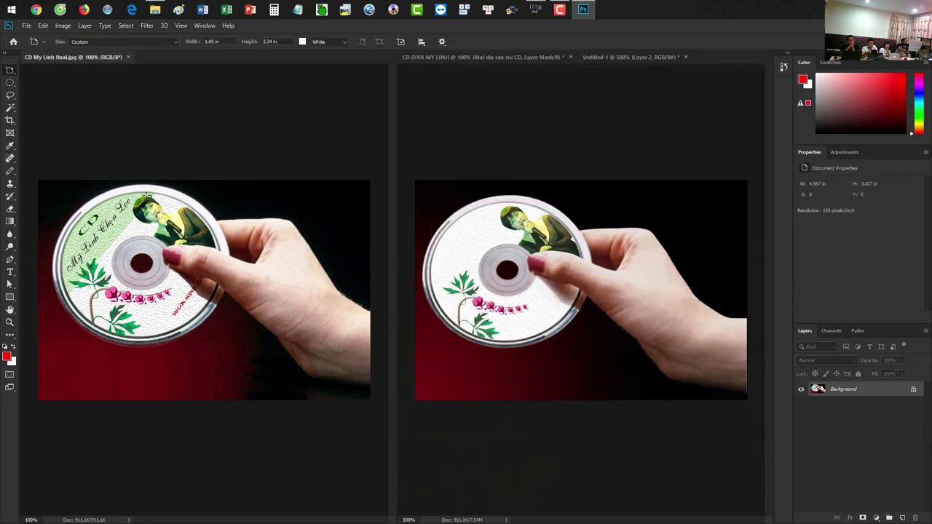
{"action": "key", "text": "v"}
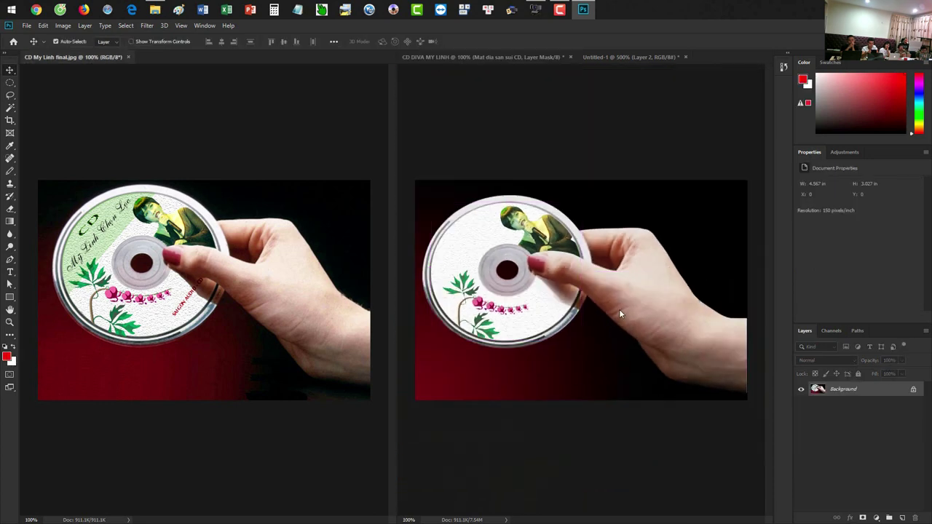
{"action": "left_click", "coordinate": [620, 313]}
{"action": "left_click", "coordinate": [860, 397]}
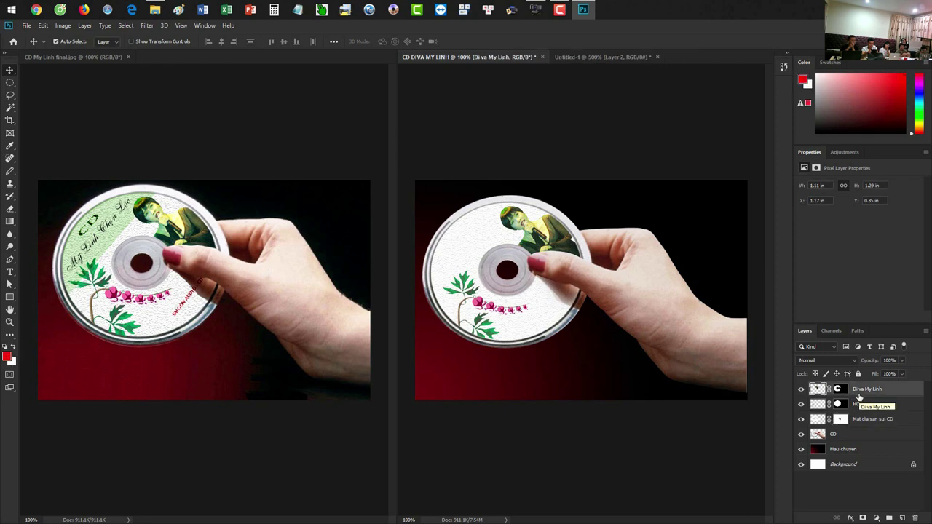
{"action": "key", "text": "ctrl+shift+n"}
{"action": "type", "text": "Soc cheo "}
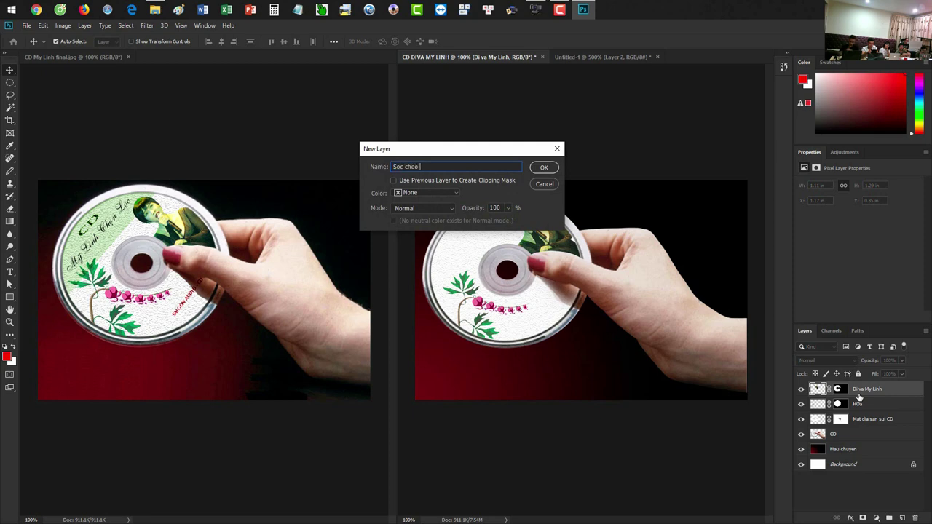
{"action": "type", "text": "CD"}
{"action": "key", "text": "Return"}
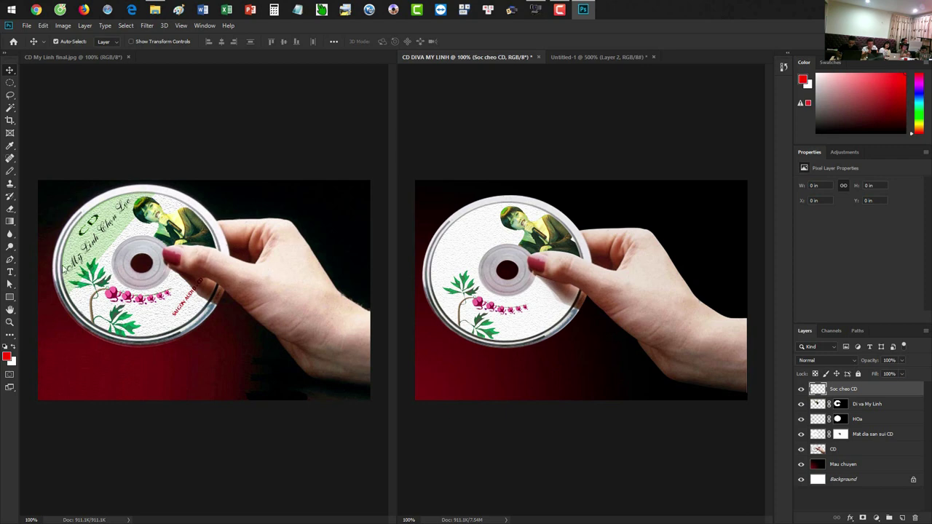
- Load the saved 'Vong tron' disc outline as the active selection
{"action": "left_click", "coordinate": [126, 25]}
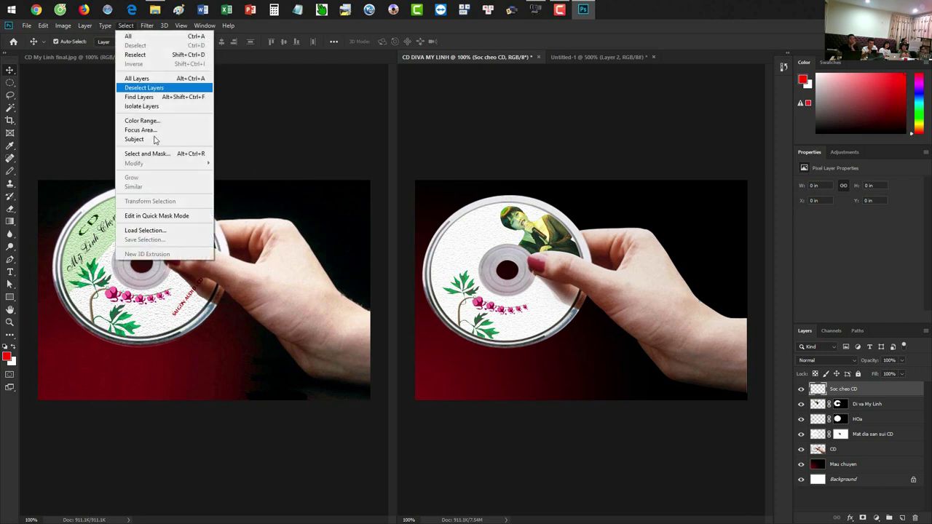
{"action": "left_click", "coordinate": [163, 230]}
{"action": "left_click", "coordinate": [623, 179]}
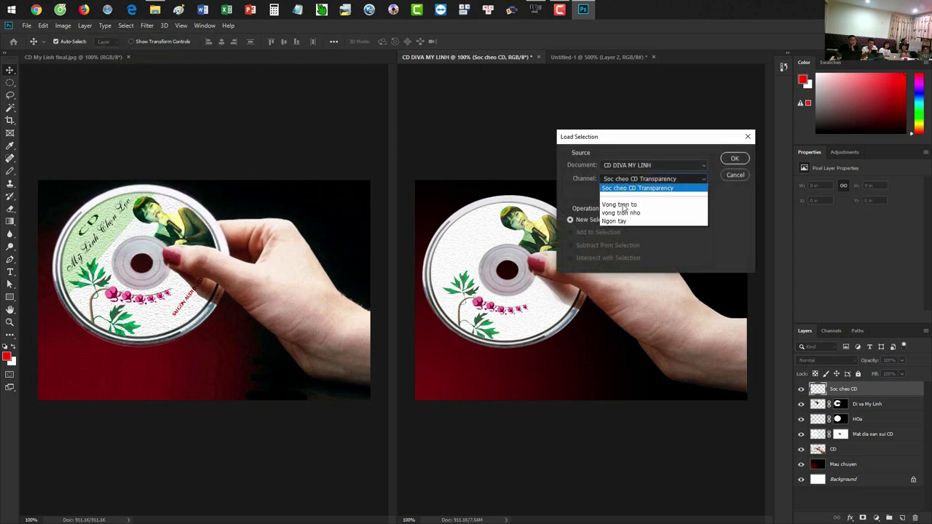
{"action": "left_click", "coordinate": [621, 205]}
{"action": "left_click", "coordinate": [734, 158]}
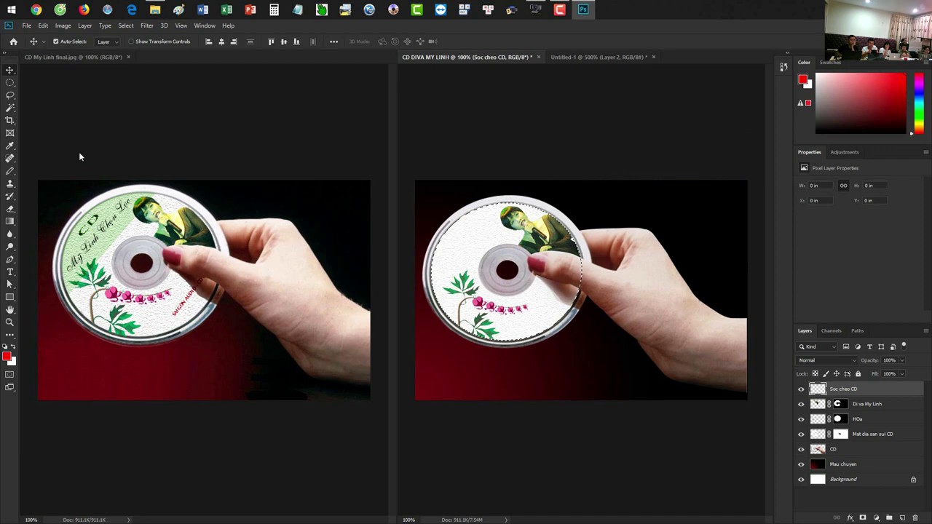
{"action": "left_click", "coordinate": [10, 95]}
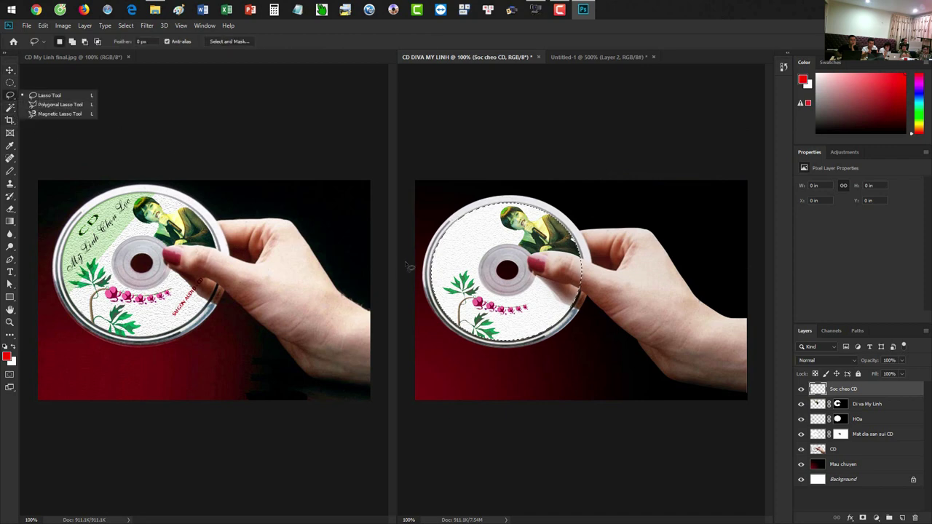
{"action": "left_click", "coordinate": [49, 96]}
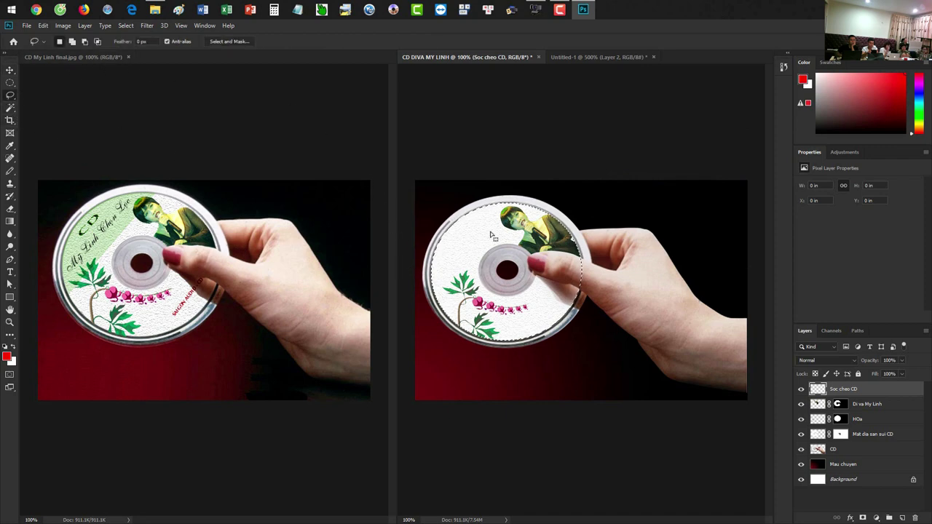
- Draw a Pen path diagonally from the disc's top edge to its lower left and make it a selection
{"action": "key", "text": "p"}
{"action": "scroll", "coordinate": [480, 284], "scroll_direction": "up", "scroll_amount": 2}
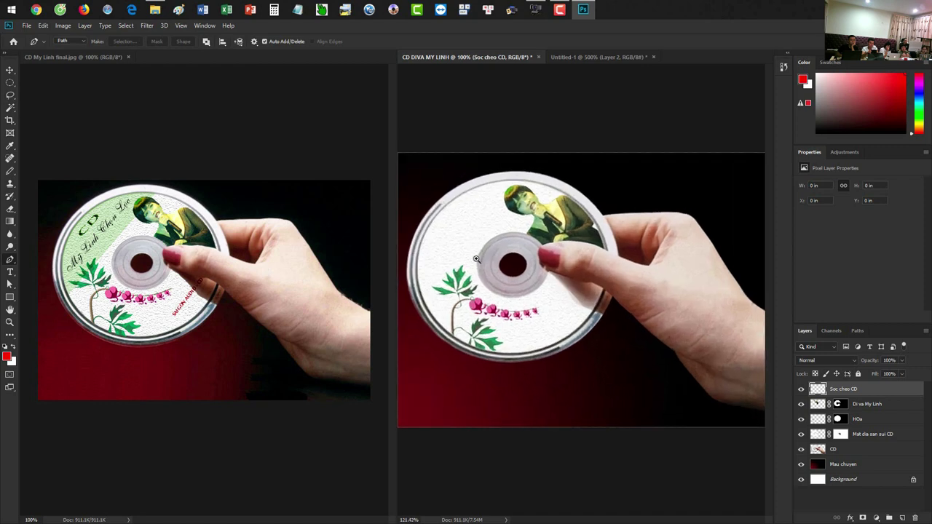
{"action": "scroll", "coordinate": [469, 295], "scroll_direction": "up", "scroll_amount": 1}
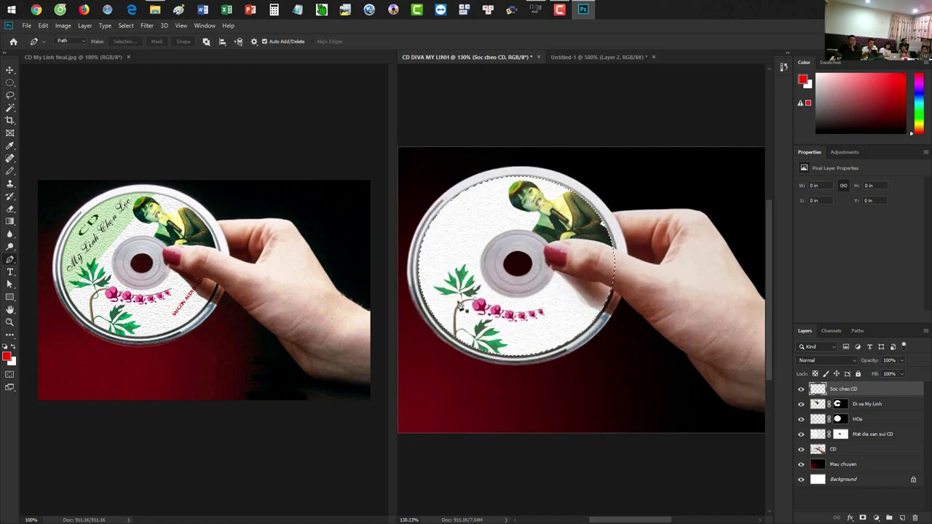
{"action": "left_click", "coordinate": [424, 330]}
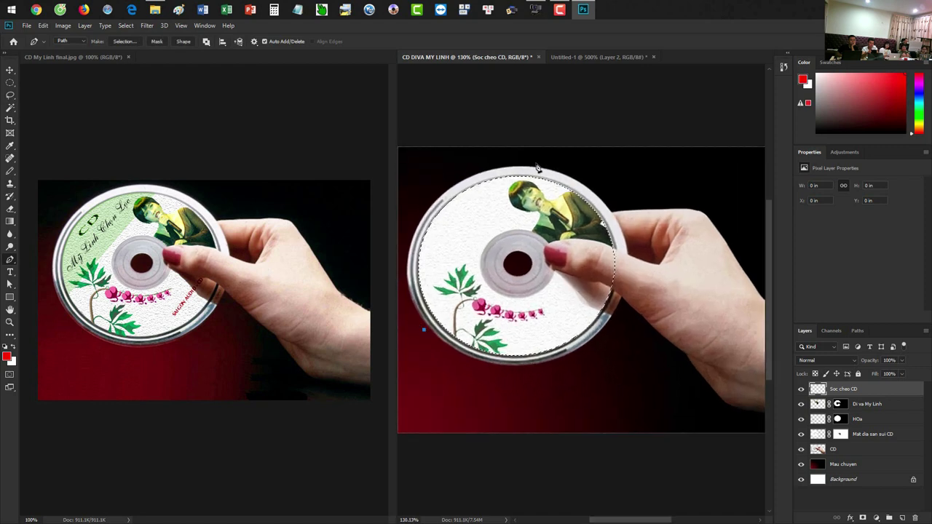
{"action": "left_click", "coordinate": [535, 163]}
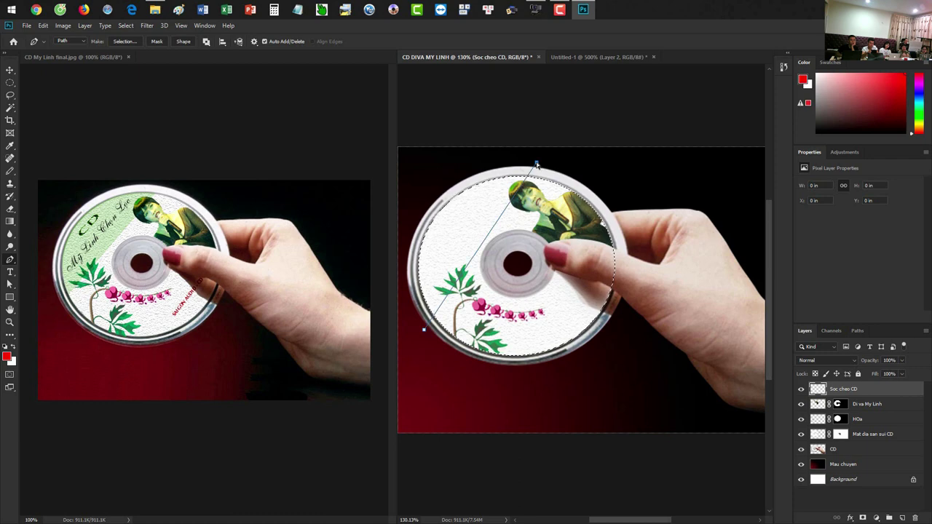
{"action": "left_click_drag", "start_coordinate": [535, 163], "coordinate": [535, 159]}
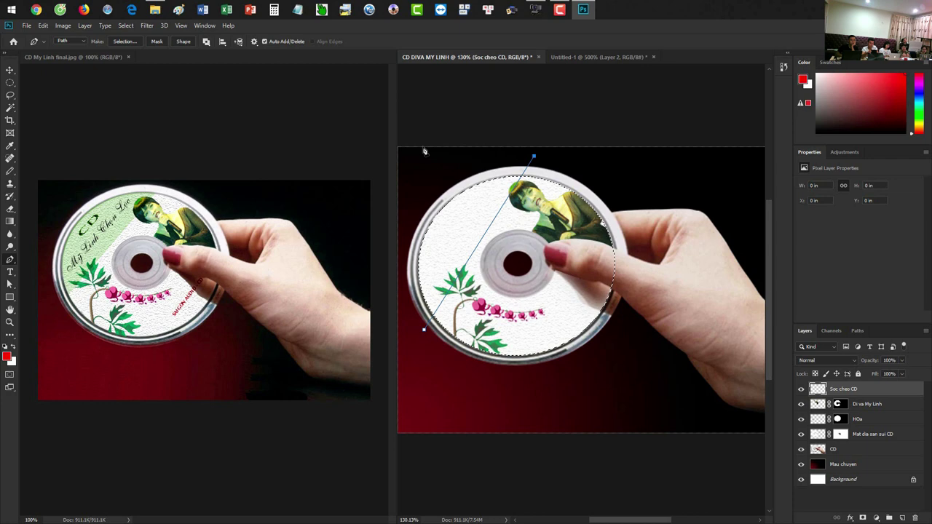
{"action": "left_click", "coordinate": [372, 184]}
{"action": "left_click", "coordinate": [504, 161]}
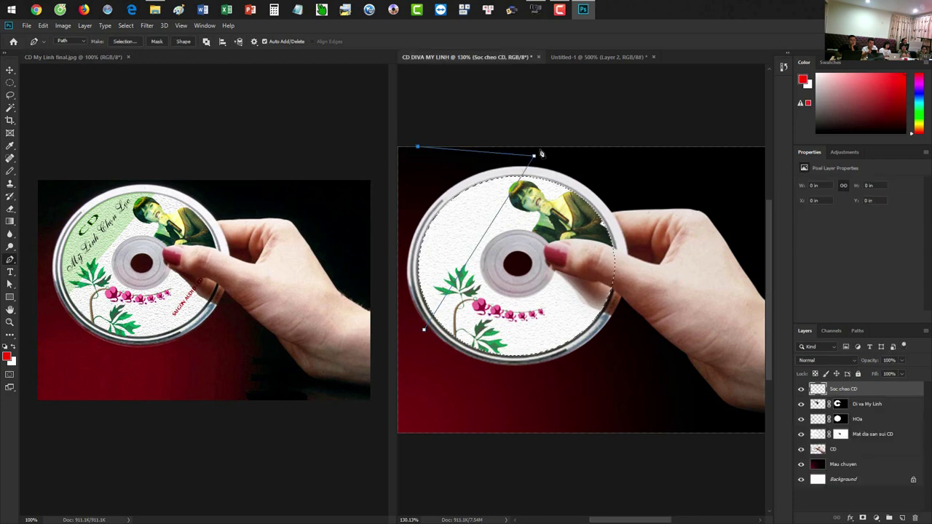
{"action": "left_click", "coordinate": [405, 234]}
{"action": "left_click_drag", "start_coordinate": [410, 326], "coordinate": [424, 330]}
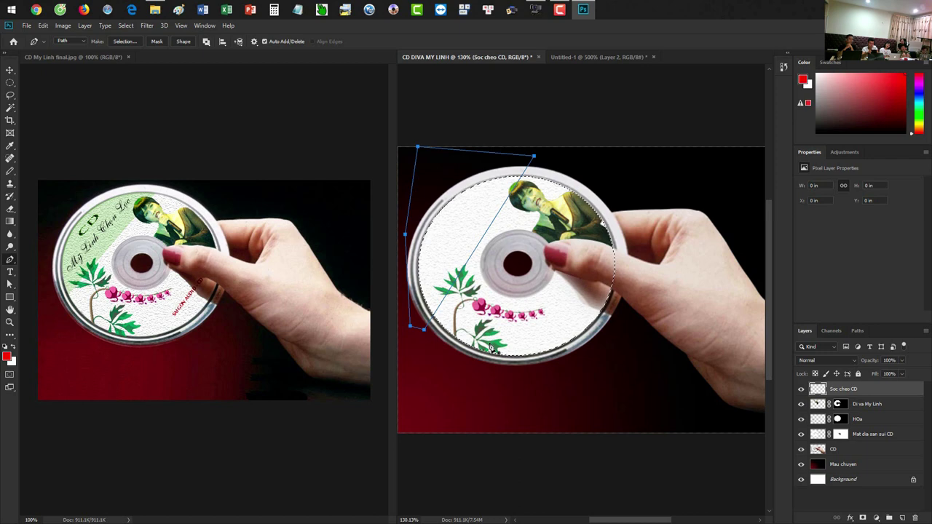
{"action": "key", "text": "Return"}
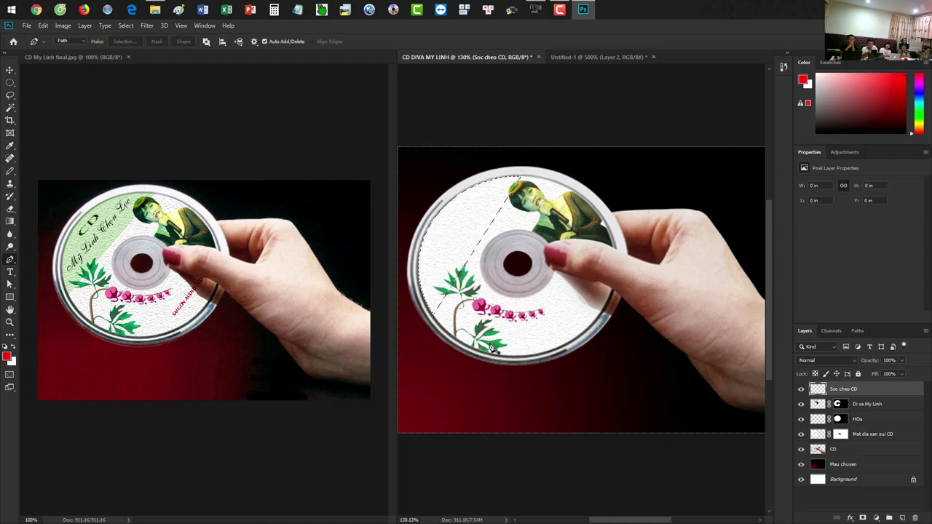
- Fill the selected disc wedge with green sampled from the leaf, then deselect
{"action": "key", "text": "i"}
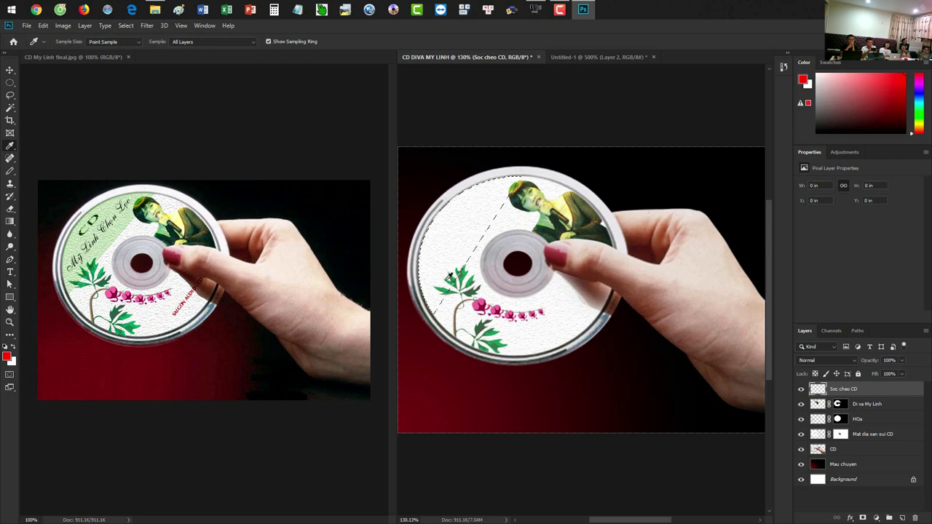
{"action": "left_click", "coordinate": [475, 275]}
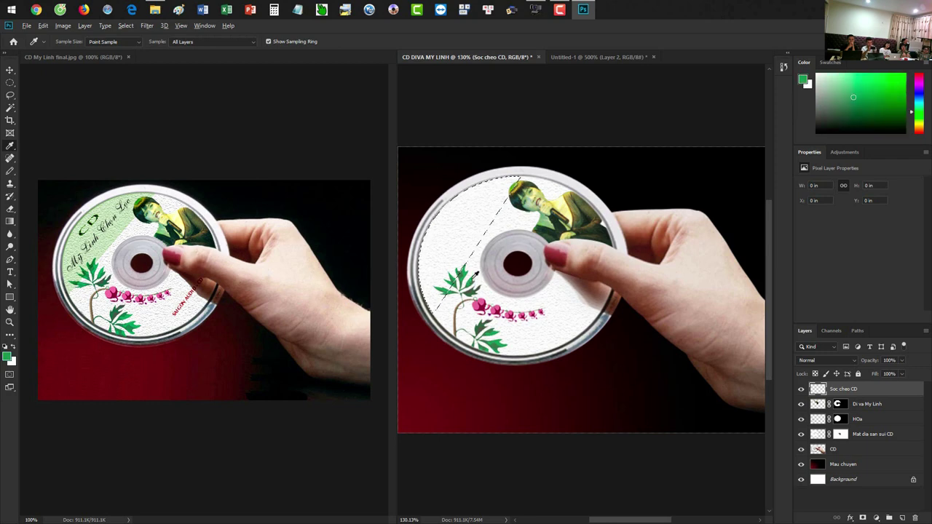
{"action": "key", "text": "alt+BackSpace"}
{"action": "key", "text": "ctrl+d"}
- Lower the green wedge layer's opacity to 45%
{"action": "key", "text": "v"}
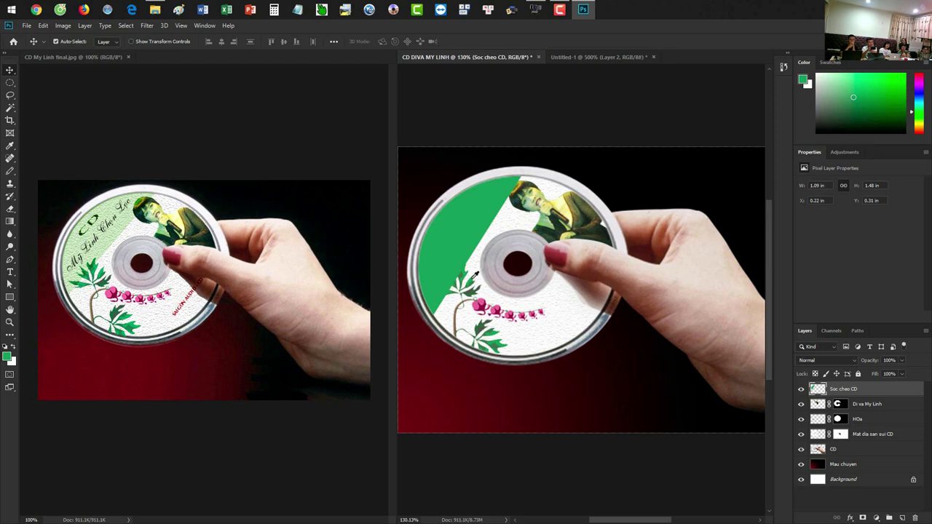
{"action": "key", "text": "3"}
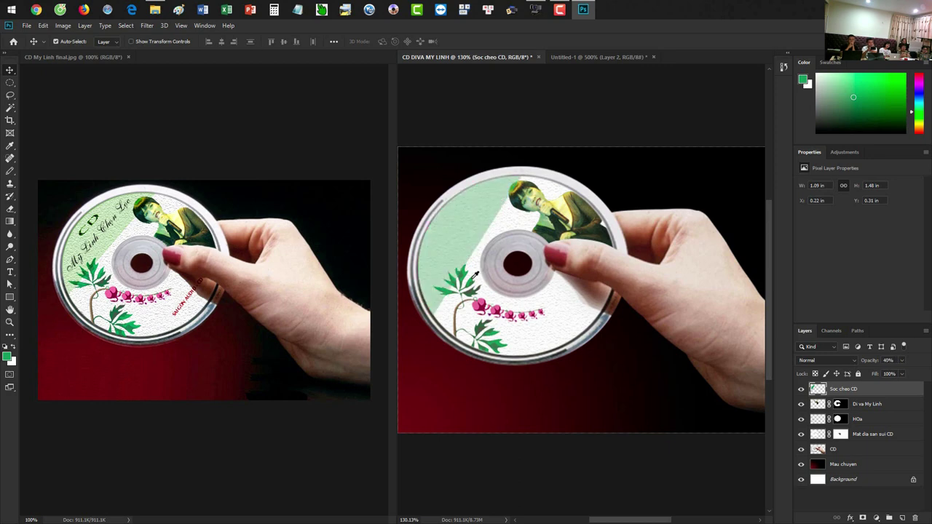
{"action": "key", "text": "5"}
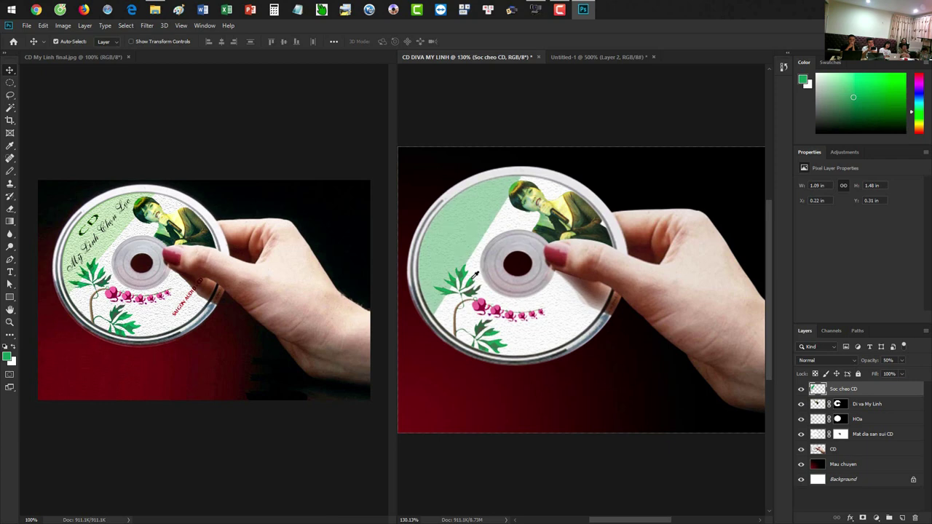
{"action": "key", "text": "4"}
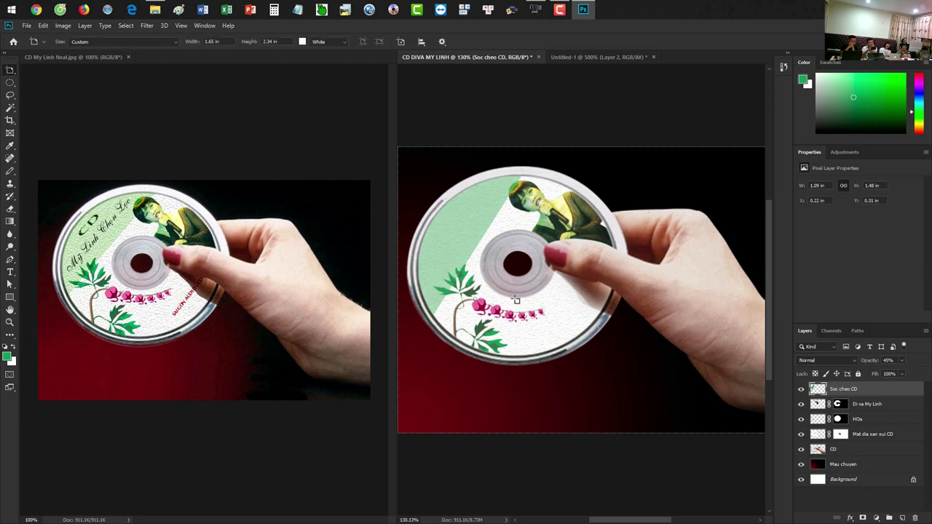
{"action": "scroll", "coordinate": [510, 311], "scroll_direction": "up", "scroll_amount": 3}
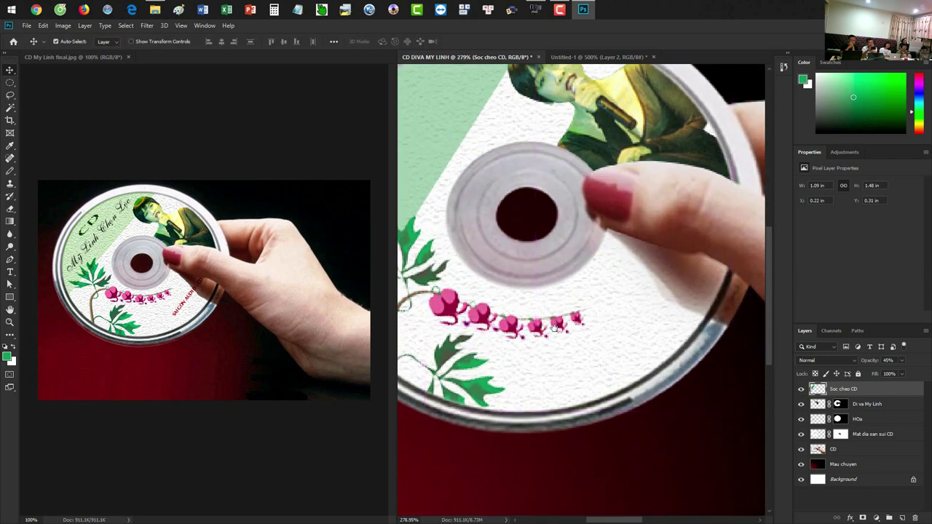
{"action": "scroll", "coordinate": [556, 330], "scroll_direction": "down", "scroll_amount": 2}
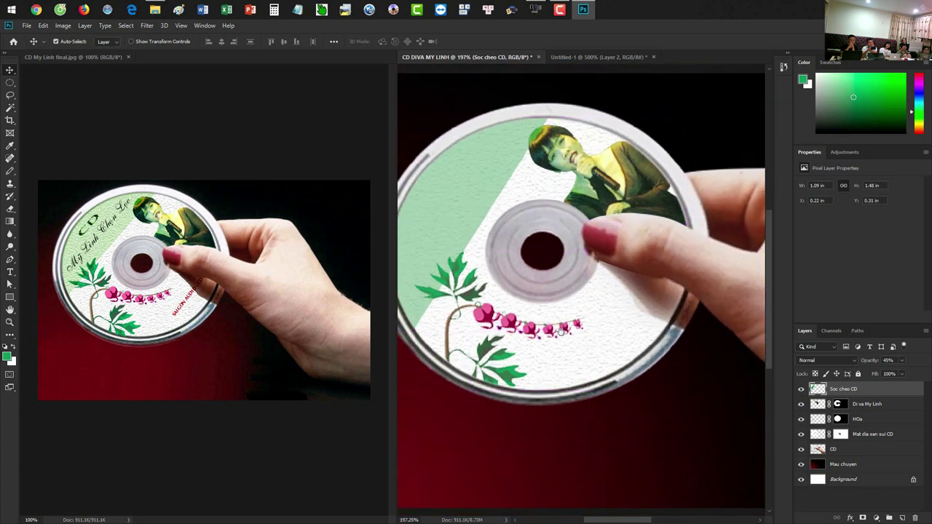
{"action": "key", "text": "t"}
- Type 'Thangdesign Audio' on the disc and set it in the Impact font
{"action": "left_click", "coordinate": [554, 337]}
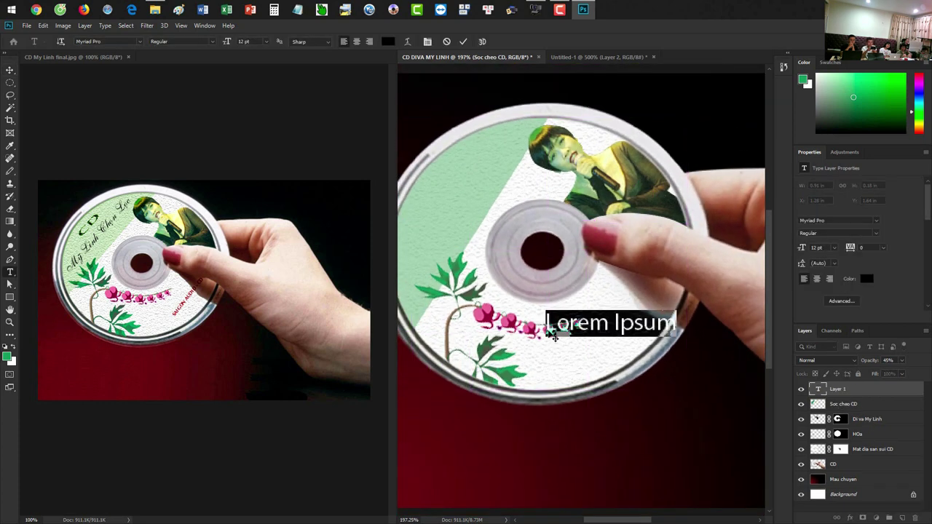
{"action": "type", "text": "Thangde"}
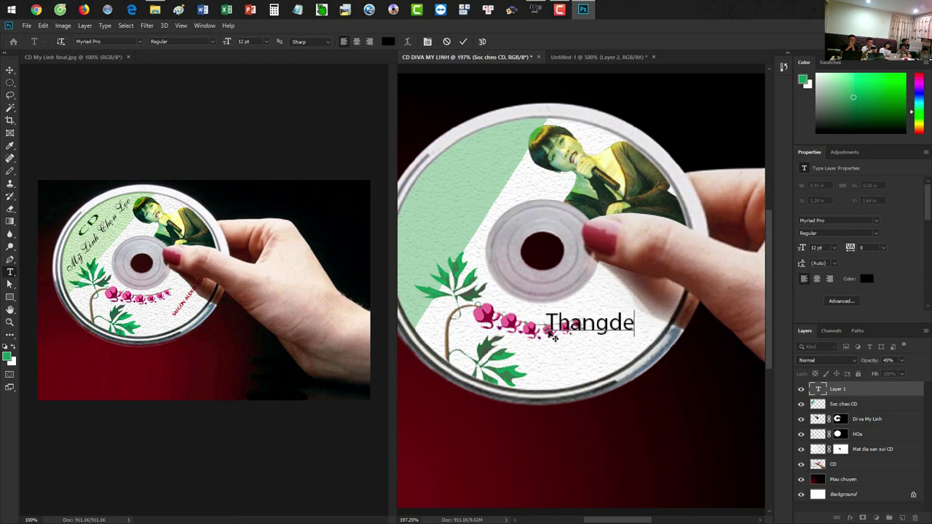
{"action": "type", "text": "sign Audio"}
{"action": "key", "text": "ctrl+Return"}
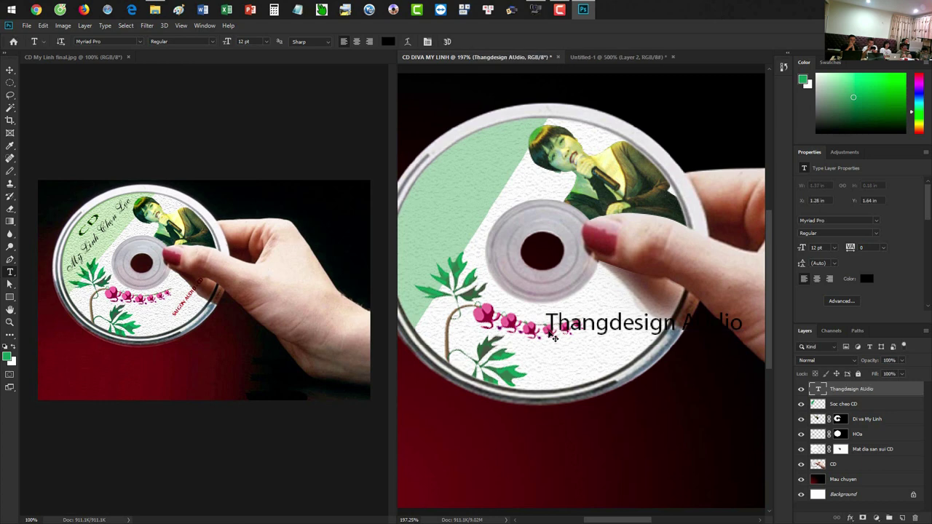
{"action": "left_click", "coordinate": [860, 223]}
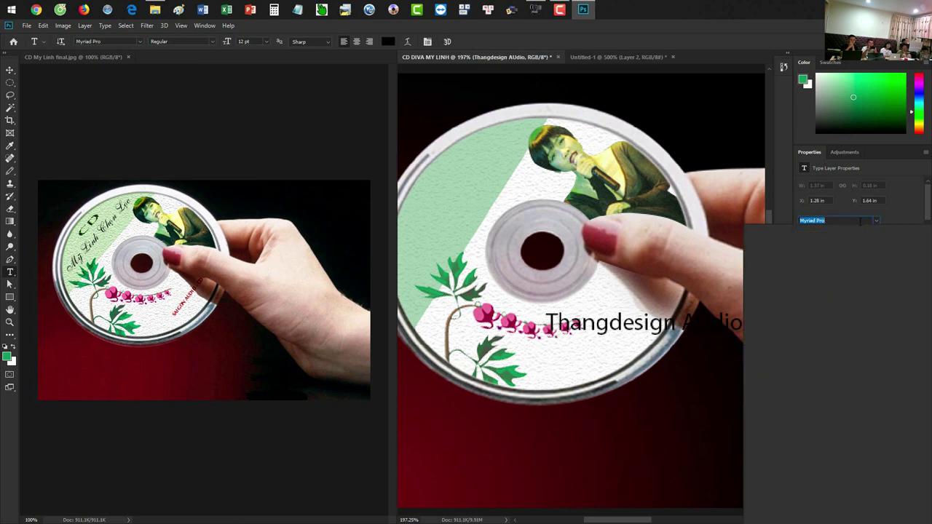
{"action": "type", "text": "impac"}
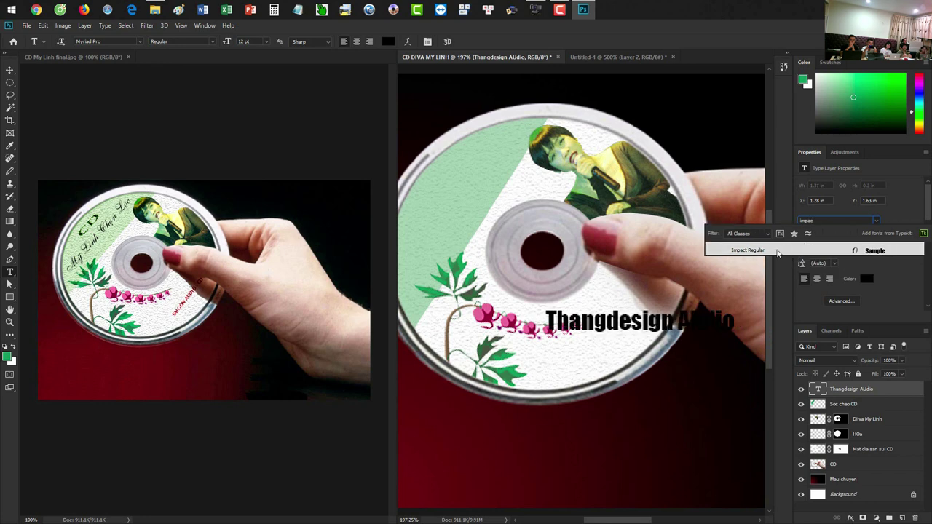
{"action": "left_click", "coordinate": [801, 249]}
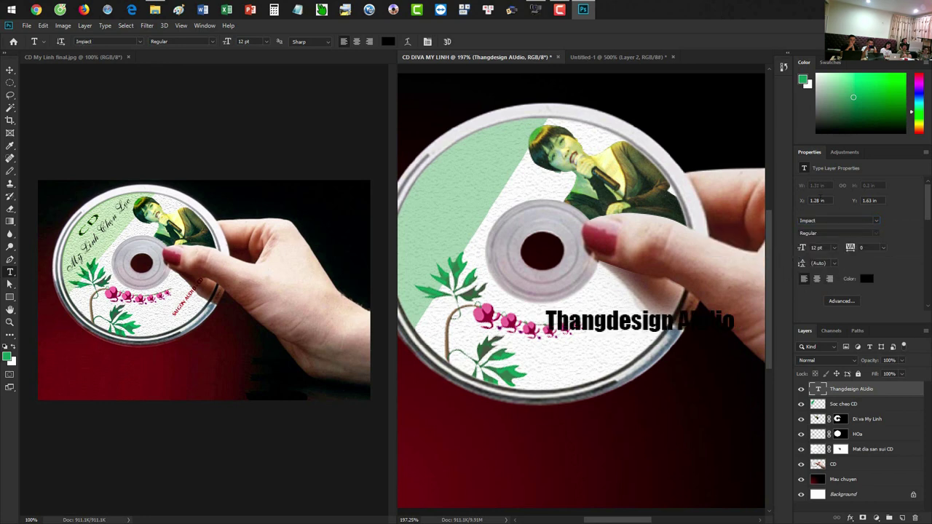
- Make the text All Caps in the Character panel and colour it dark magenta #7b0037
{"action": "left_click", "coordinate": [205, 26]}
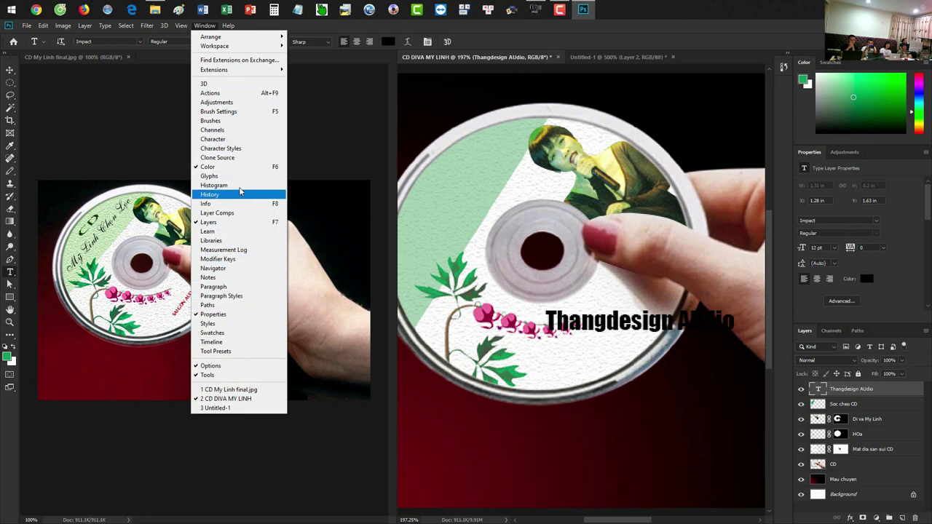
{"action": "left_click", "coordinate": [219, 139]}
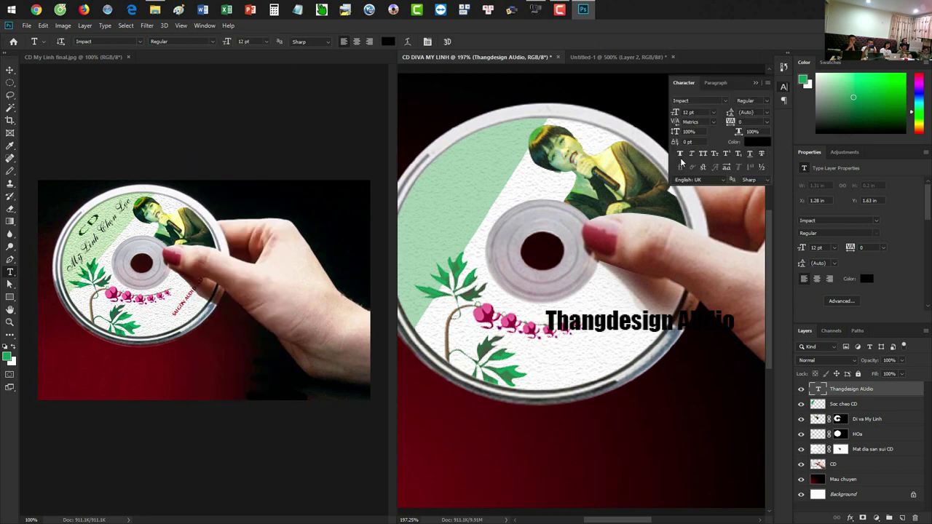
{"action": "left_click", "coordinate": [703, 153]}
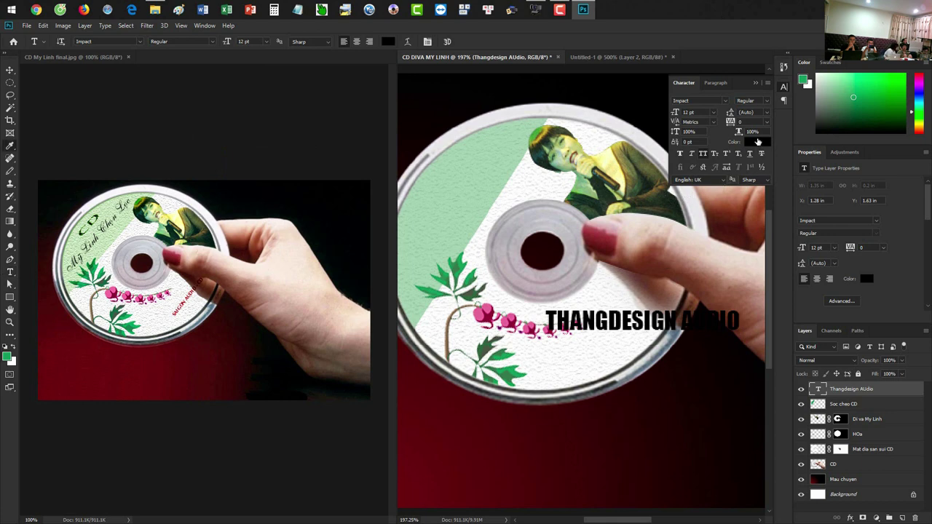
{"action": "left_click", "coordinate": [758, 142]}
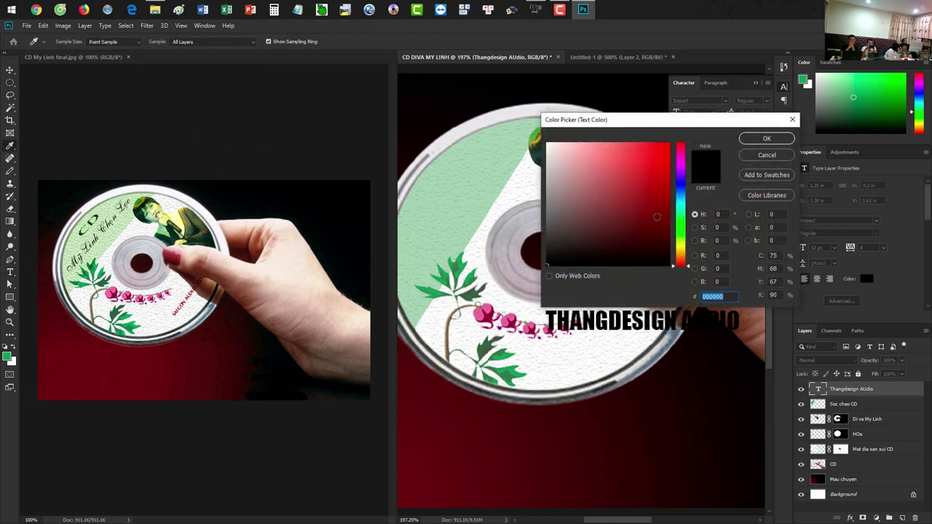
{"action": "left_click", "coordinate": [514, 319]}
{"action": "left_click", "coordinate": [758, 141]}
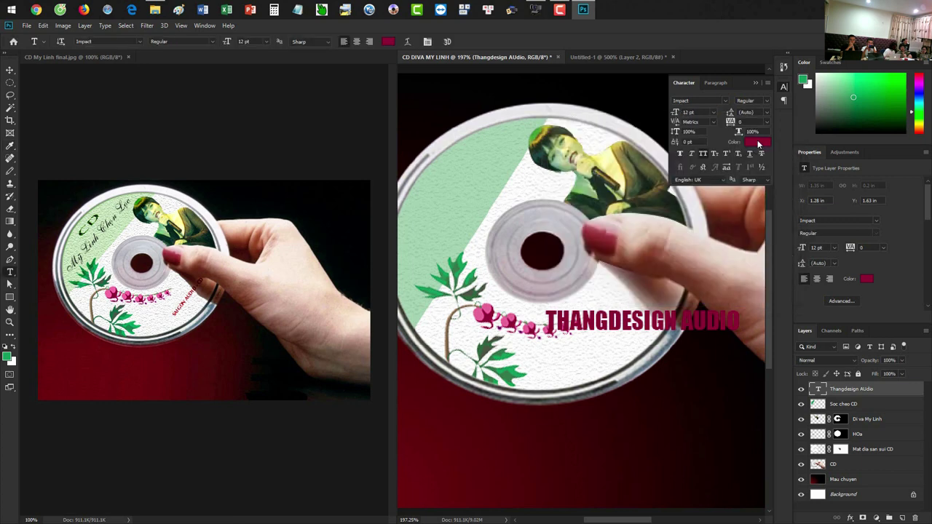
- Rotate THANGDESIGN AUDIO to about -58.6° and shrink it to run along the lower-right rim
{"action": "key", "text": "ctrl+t"}
{"action": "mouse_move", "coordinate": [741, 287]}
{"action": "left_mouse_down"}
{"action": "mouse_move", "coordinate": [659, 223]}
{"action": "mouse_move", "coordinate": [654, 284]}
{"action": "left_mouse_up"}
{"action": "mouse_move", "coordinate": [658, 272]}
{"action": "left_mouse_down"}
{"action": "mouse_move", "coordinate": [637, 304]}
{"action": "mouse_move", "coordinate": [644, 298]}
{"action": "mouse_move", "coordinate": [633, 292]}
{"action": "mouse_move", "coordinate": [650, 280]}
{"action": "left_mouse_up"}
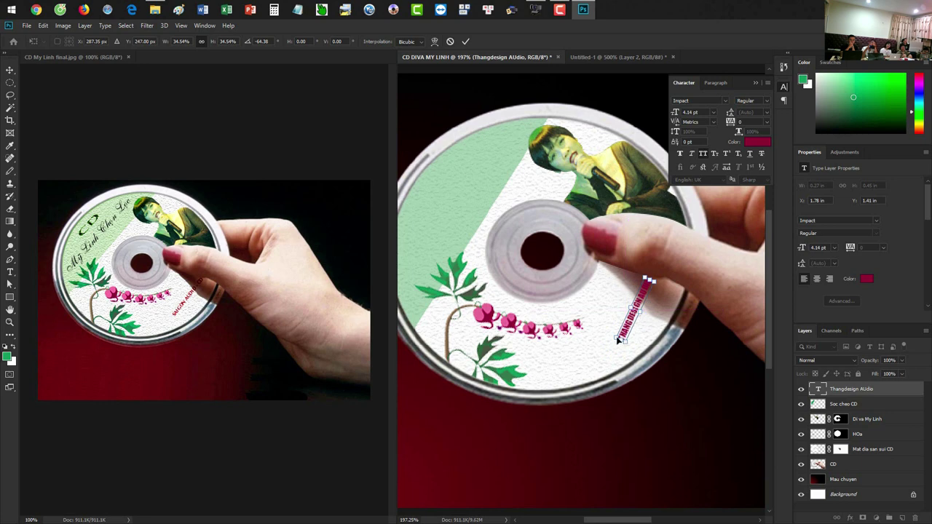
{"action": "left_click_drag", "start_coordinate": [620, 339], "coordinate": [615, 348]}
{"action": "left_click_drag", "start_coordinate": [668, 275], "coordinate": [670, 276]}
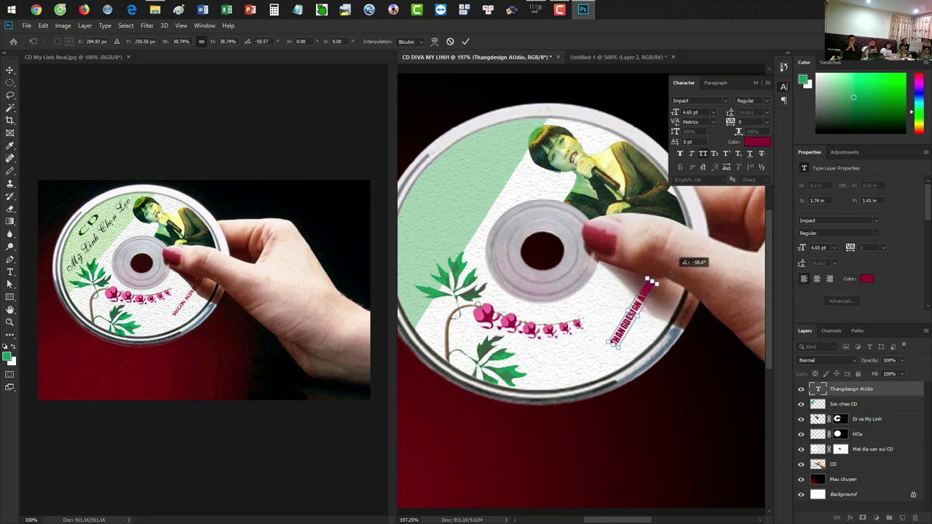
{"action": "key", "text": "Return"}
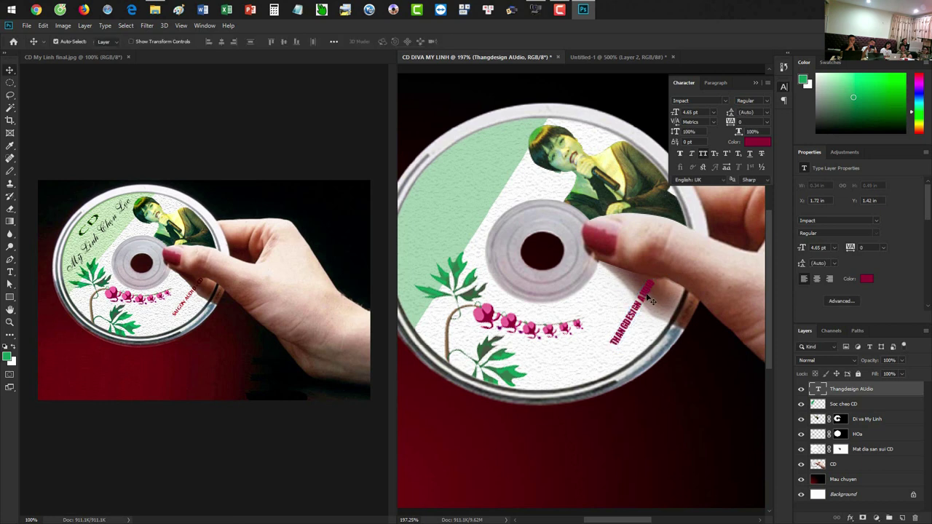
{"action": "left_click_drag", "start_coordinate": [650, 301], "coordinate": [658, 302]}
{"action": "right_click", "coordinate": [654, 308]}
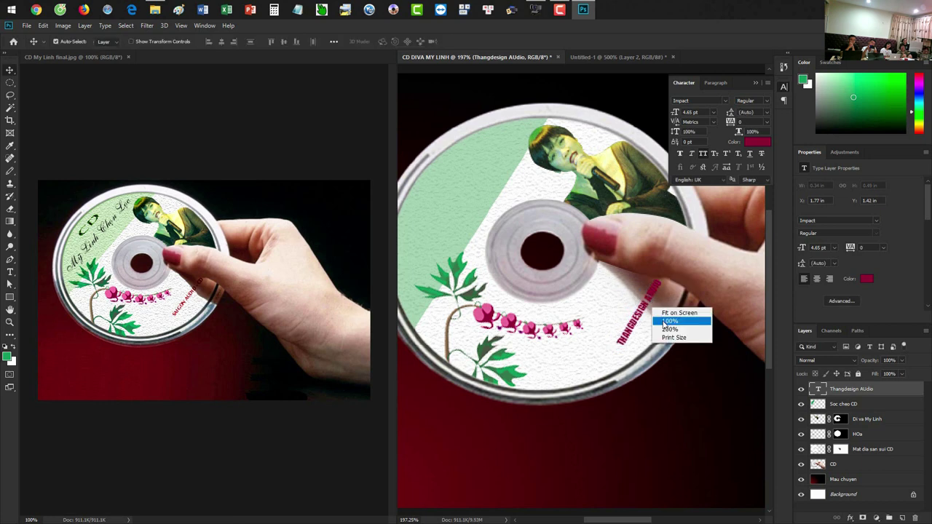
{"action": "left_click", "coordinate": [665, 321]}
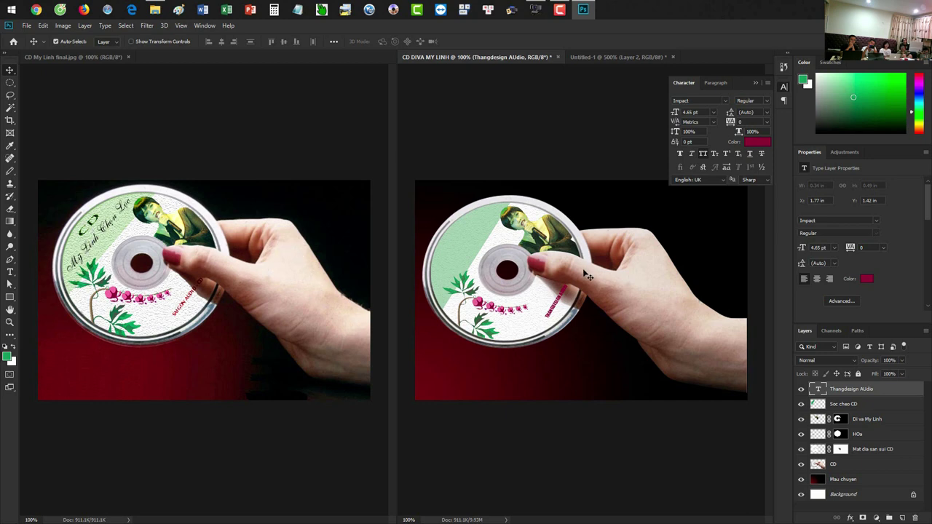
{"action": "left_click", "coordinate": [577, 235]}
{"action": "left_click_drag", "start_coordinate": [496, 240], "coordinate": [510, 240]}
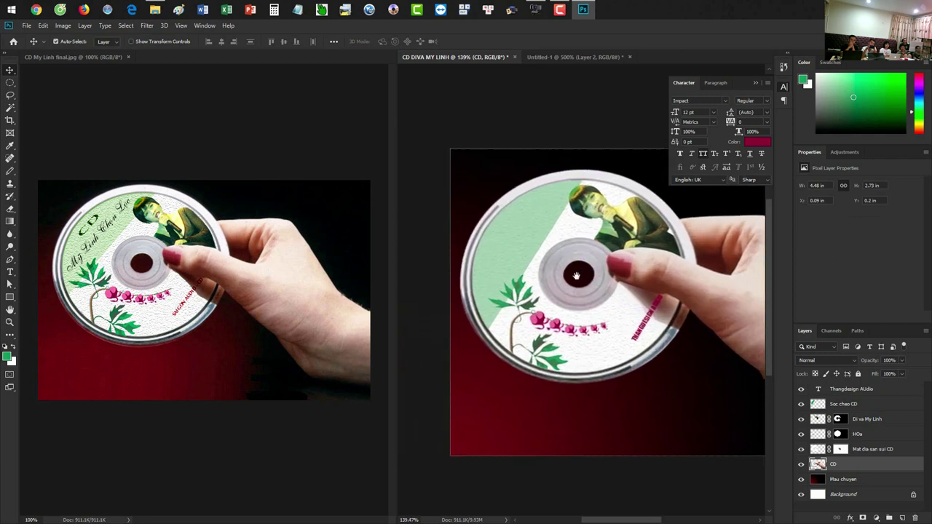
{"action": "left_click", "coordinate": [771, 83]}
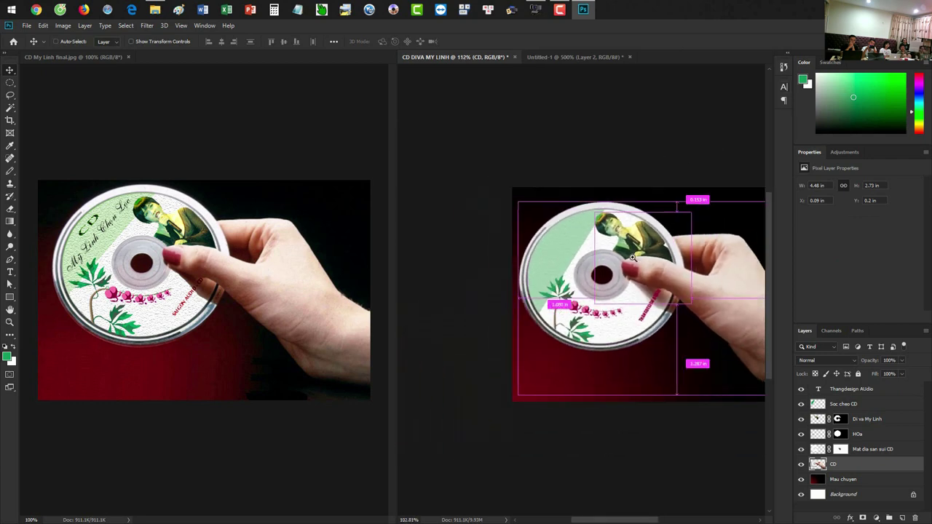
{"action": "scroll", "coordinate": [576, 272], "scroll_direction": "down", "scroll_amount": 2}
{"action": "right_click", "coordinate": [570, 254]}
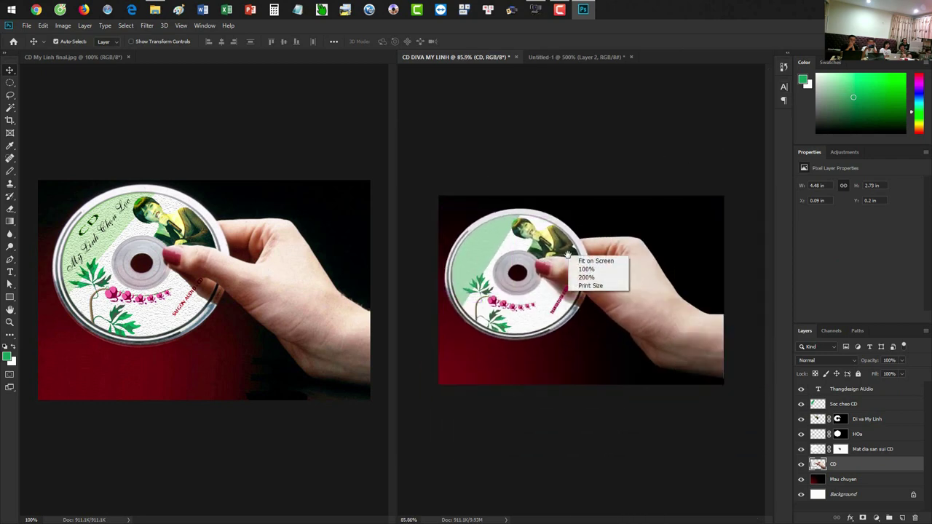
{"action": "left_click", "coordinate": [573, 248]}
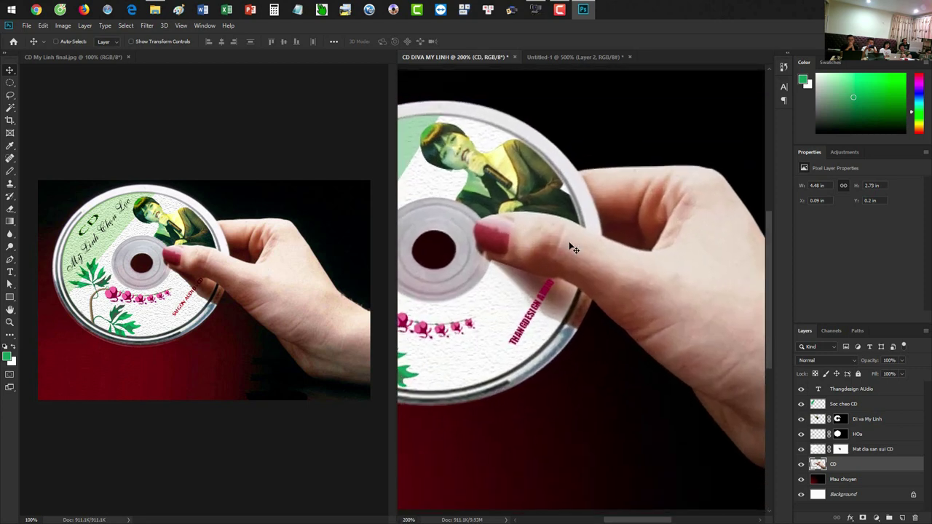
{"action": "key", "text": "ctrl+1"}
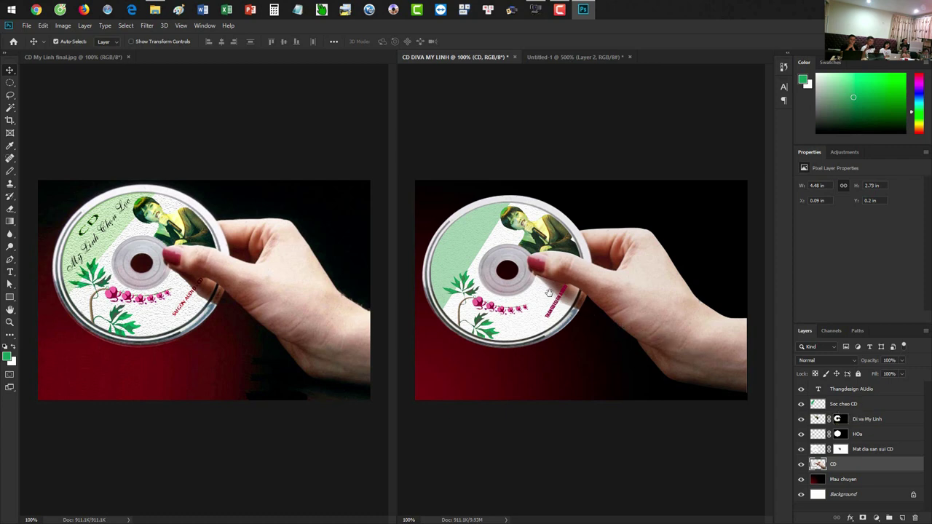
- Select the THANGDESIGN AUDIO text layer, then load and clear a circular layer selection
{"action": "left_click_drag", "start_coordinate": [568, 303], "coordinate": [594, 296]}
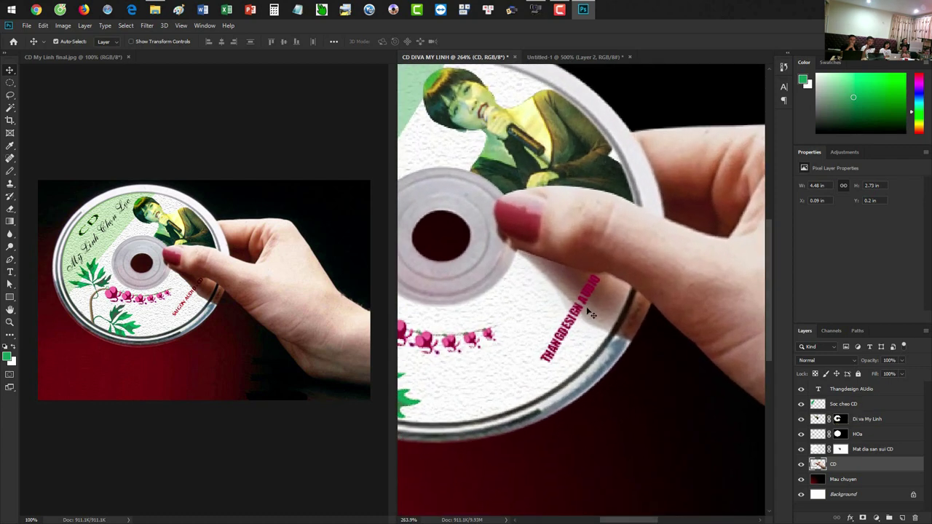
{"action": "left_click", "coordinate": [854, 391]}
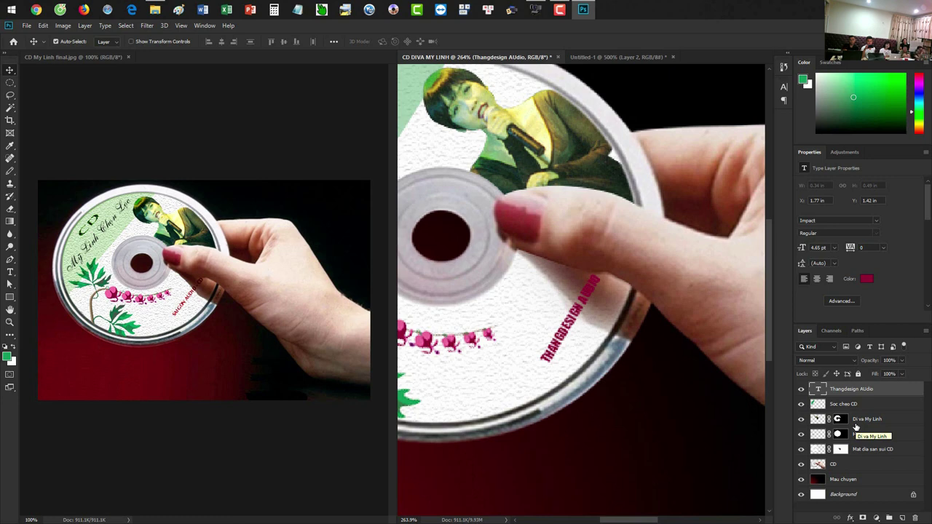
{"action": "left_click", "coordinate": [818, 433], "text": "ctrl"}
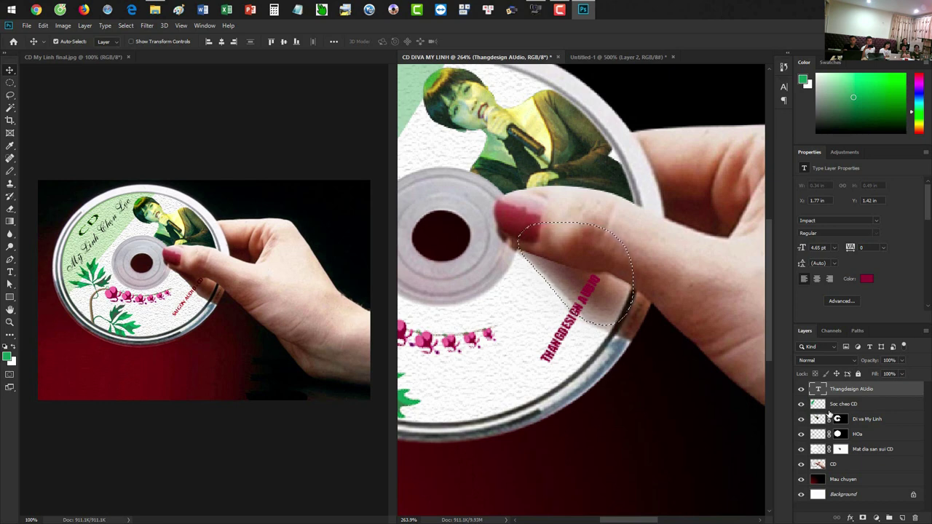
{"action": "key", "text": "ctrl+d"}
- Zoom out, then zoom into the reference CD image's SAIGON AUDIO - CD rim text
{"action": "key", "text": "ctrl+minus"}
{"action": "key", "text": "ctrl+shift+d"}
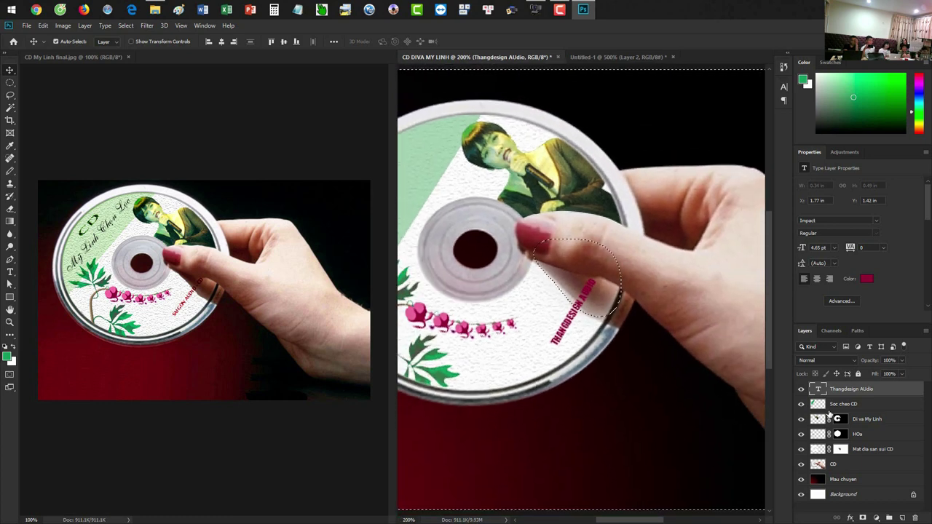
{"action": "key", "text": "ctrl+minus"}
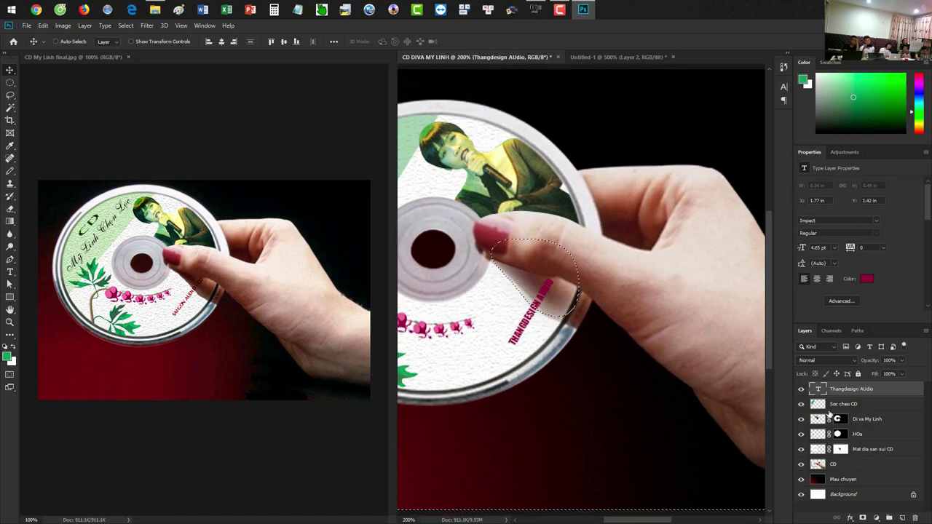
{"action": "key", "text": "ctrl+minus"}
{"action": "key", "text": "ctrl+d"}
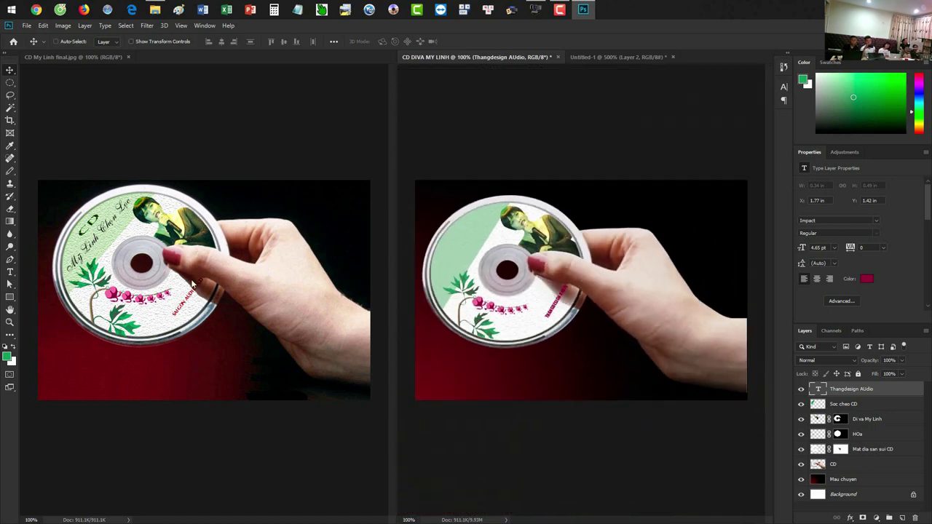
{"action": "left_click", "coordinate": [236, 302]}
{"action": "scroll", "coordinate": [213, 300], "scroll_direction": "up", "scroll_amount": 5}
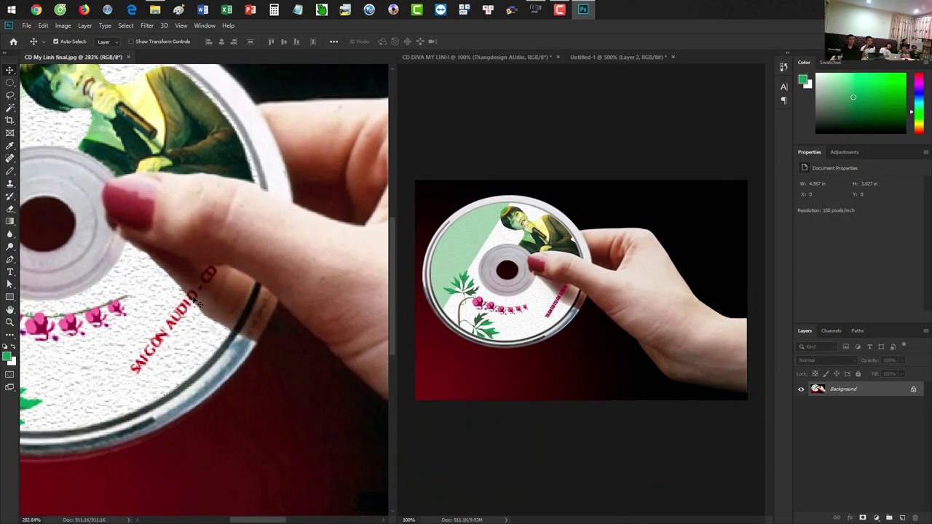
- Return to the mockup and bring the Thangdesign AUdio text layer back to the top of the stack
{"action": "left_click", "coordinate": [591, 304]}
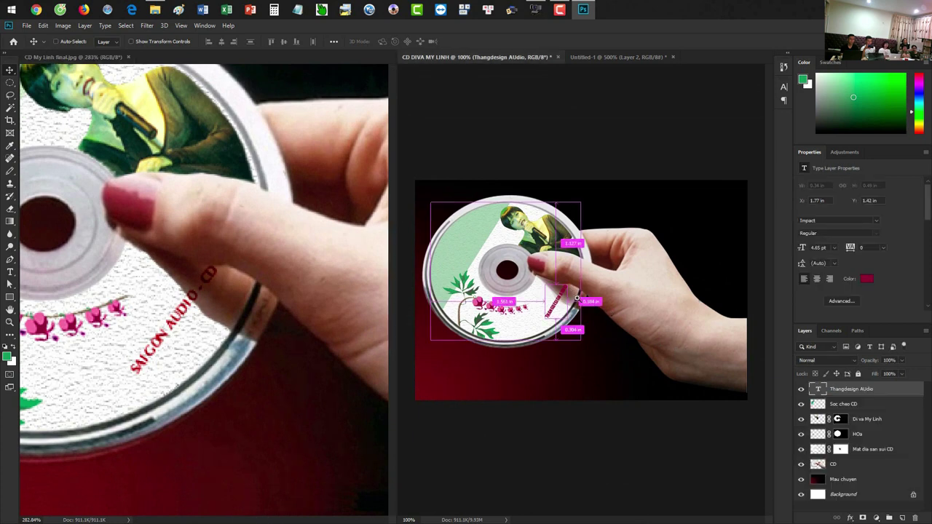
{"action": "scroll", "coordinate": [575, 309], "scroll_direction": "up", "scroll_amount": 3}
{"action": "scroll", "coordinate": [576, 309], "scroll_direction": "left", "scroll_amount": 2}
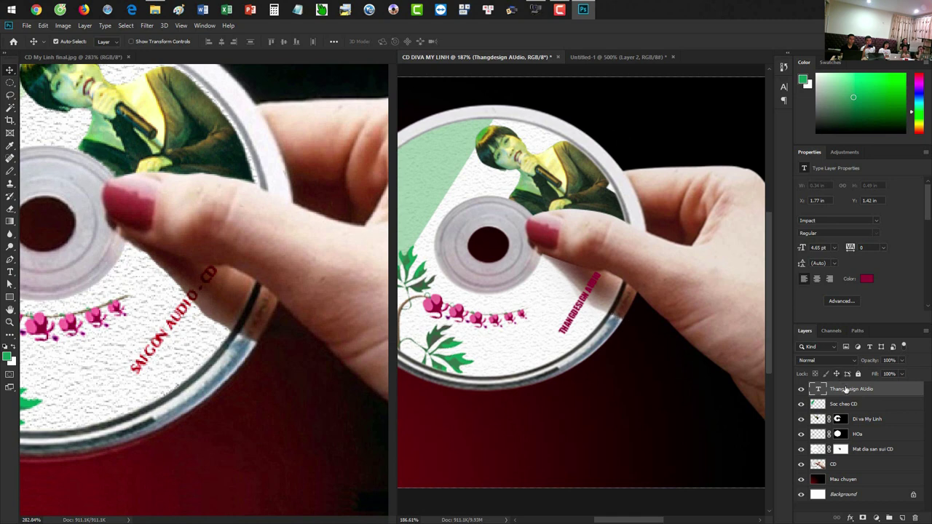
{"action": "left_click_drag", "start_coordinate": [852, 447], "coordinate": [852, 452]}
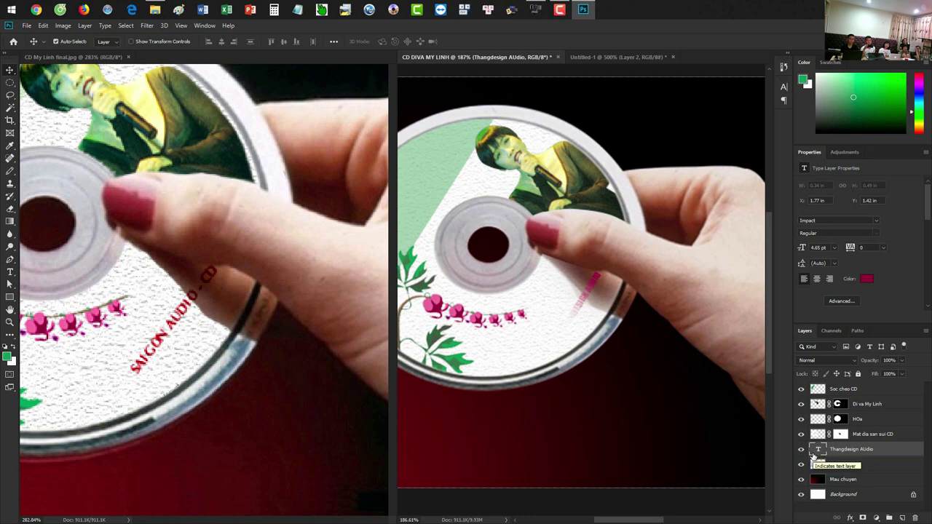
{"action": "key", "text": "ctrl+shift+bracketright"}
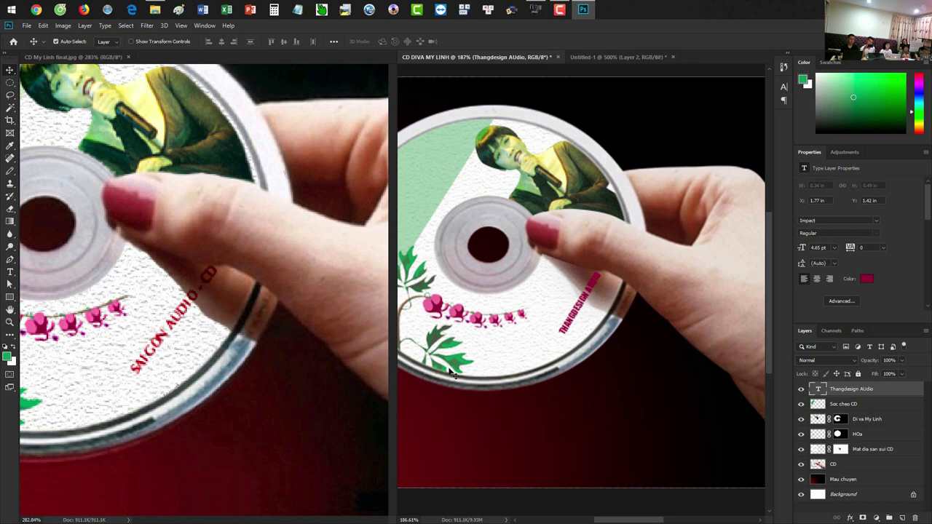
{"action": "key", "text": "ctrl"}
- Duplicate the Thangdesign AUdio text, hide the copy, and recolour the original to #35001B
{"action": "key", "text": "ctrl+j"}
{"action": "left_click", "coordinate": [802, 389]}
{"action": "left_click", "coordinate": [848, 404]}
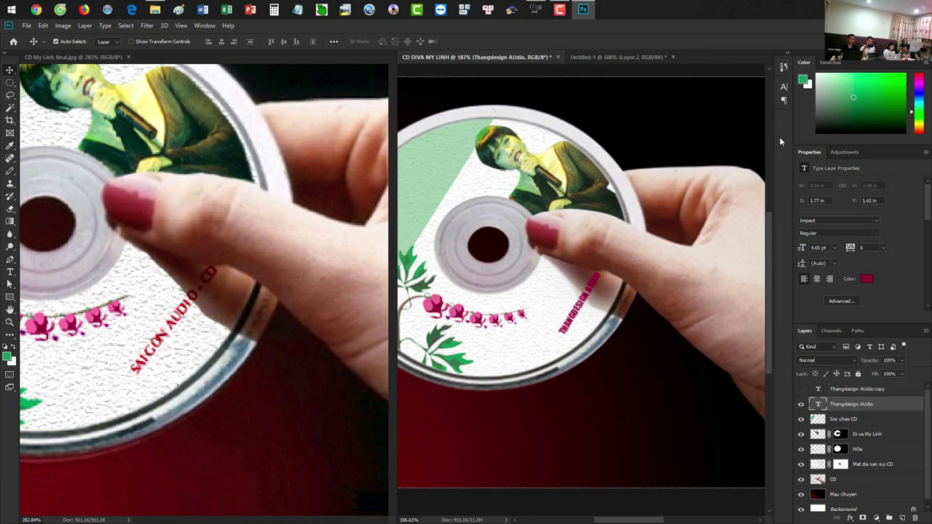
{"action": "left_click", "coordinate": [783, 87]}
{"action": "left_click", "coordinate": [761, 148]}
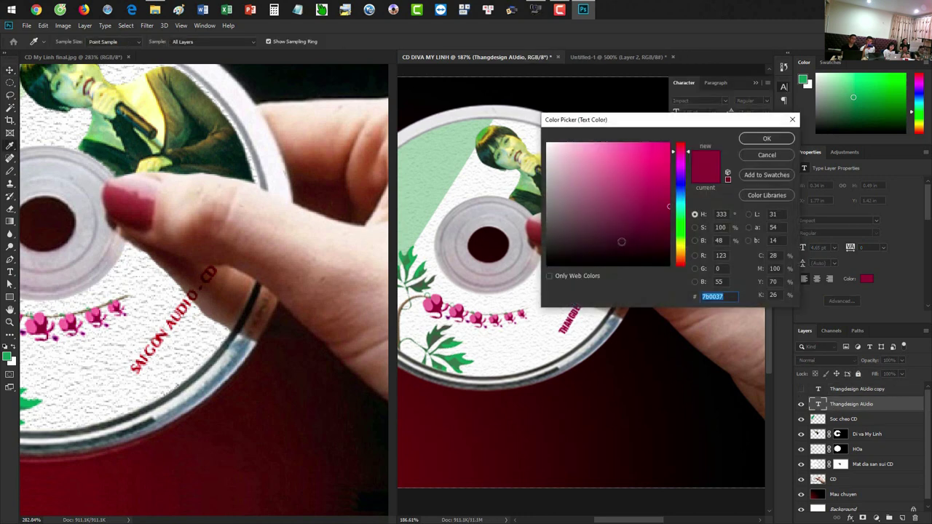
{"action": "left_click_drag", "start_coordinate": [655, 233], "coordinate": [671, 241]}
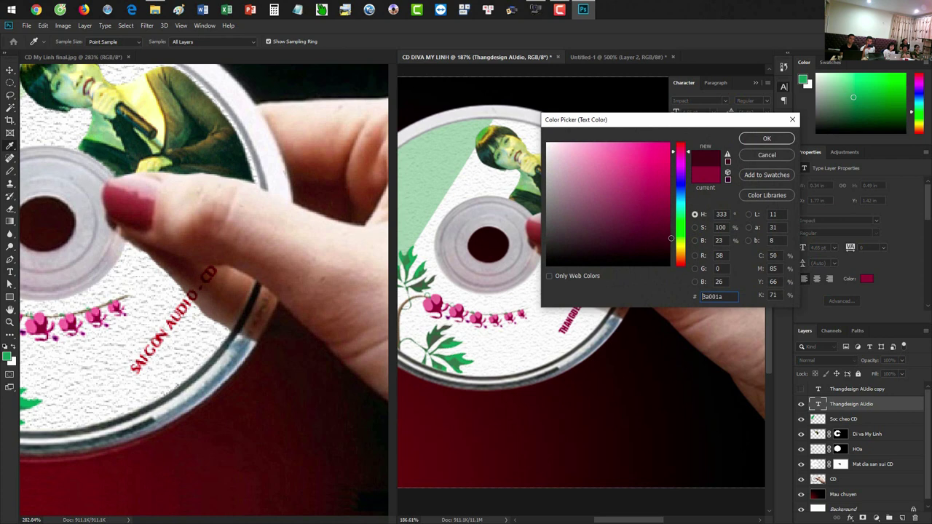
{"action": "left_click", "coordinate": [761, 138]}
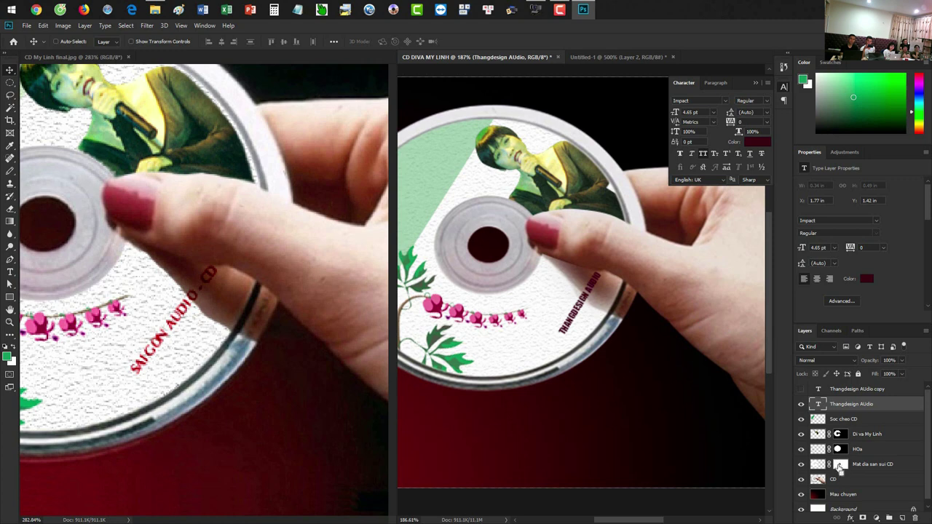
- Load the disc surface mask as a selection and invert it to the thumb area
{"action": "key", "text": "ctrl+1"}
{"action": "left_click", "coordinate": [839, 466], "text": "ctrl"}
{"action": "key", "text": "ctrl+shift+i"}
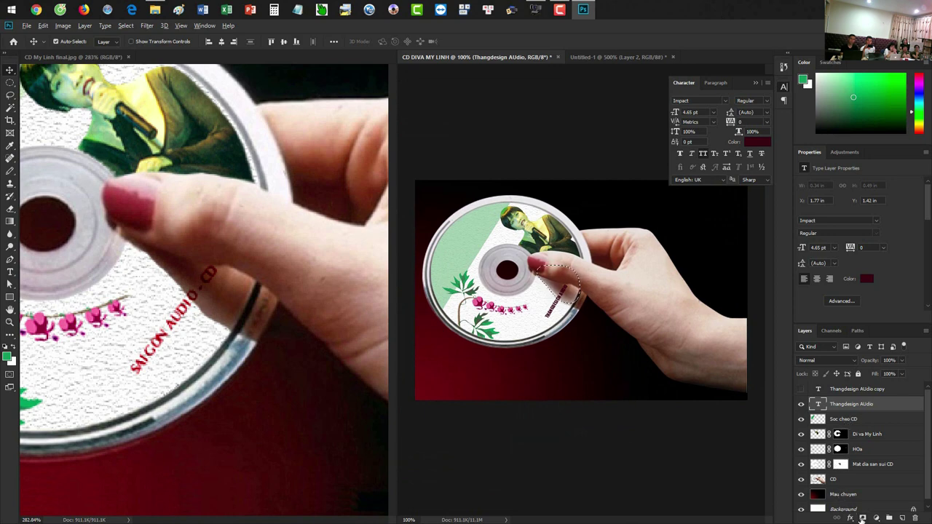
- Mask the original label with the thumb selection and the copy with its inverted text selection
{"action": "left_click", "coordinate": [862, 518]}
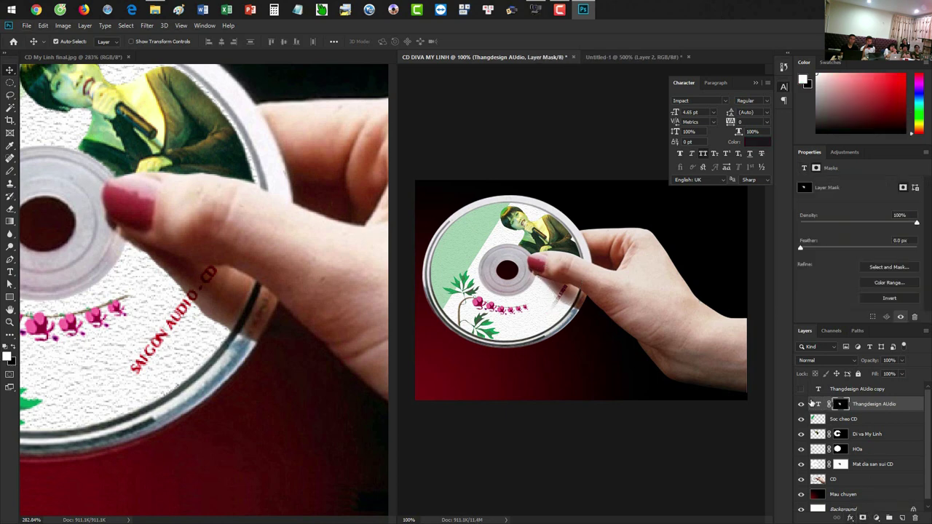
{"action": "left_click", "coordinate": [802, 390]}
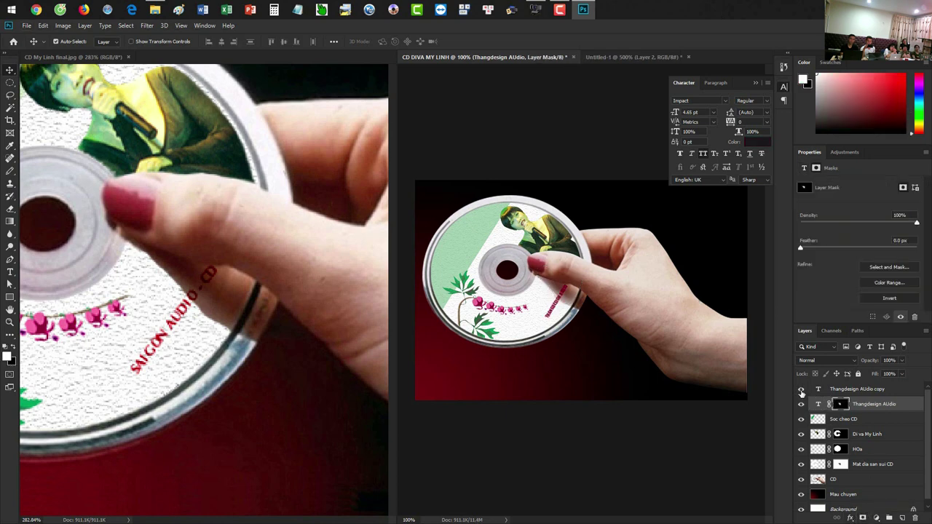
{"action": "left_click", "coordinate": [848, 389]}
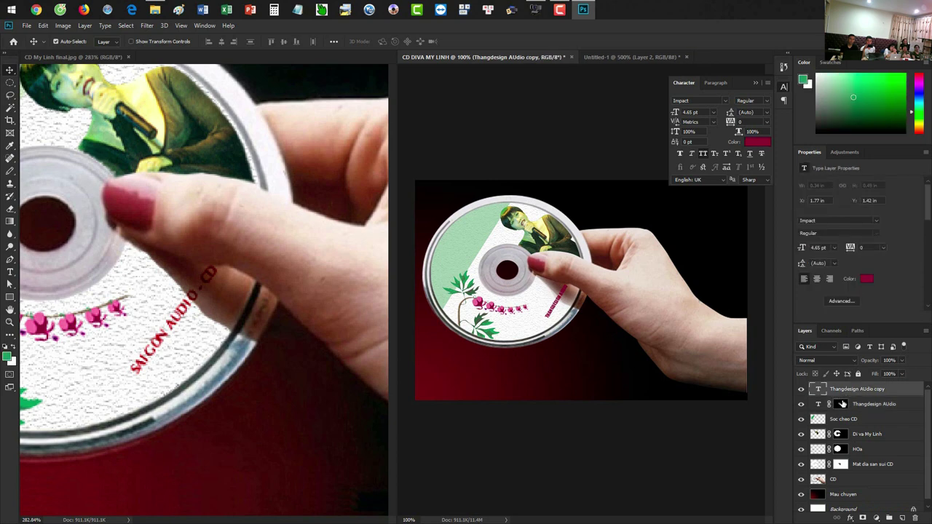
{"action": "left_click", "coordinate": [841, 405], "text": "ctrl"}
{"action": "key", "text": "ctrl+shift+i"}
{"action": "left_click", "coordinate": [863, 517]}
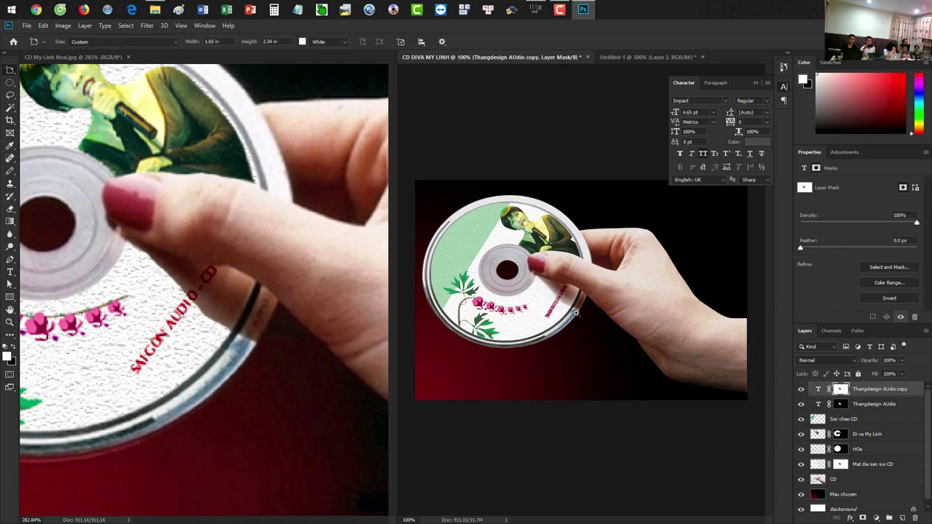
{"action": "scroll", "coordinate": [577, 313], "scroll_direction": "up", "scroll_amount": 3}
{"action": "left_click", "coordinate": [801, 391]}
{"action": "left_click", "coordinate": [800, 391]}
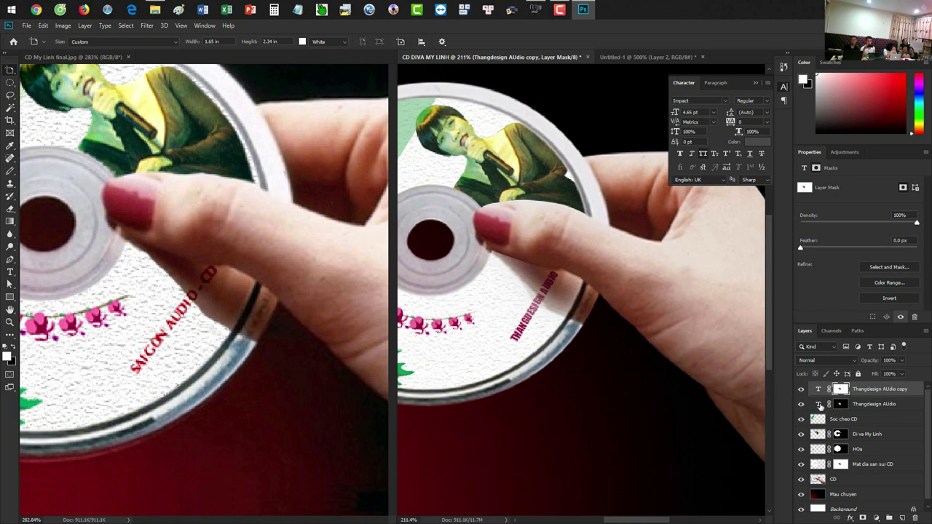
- Recolour the original label text near-black #0A0005
{"action": "double_click", "coordinate": [819, 405]}
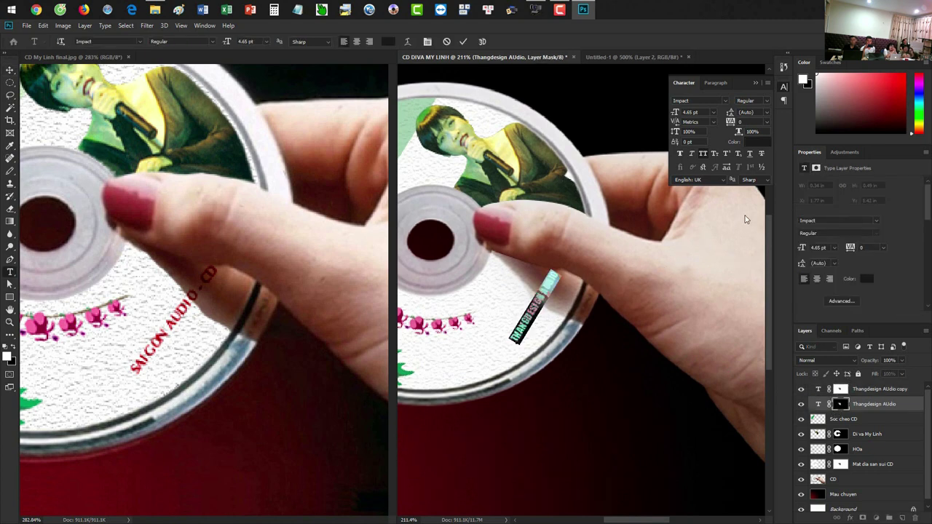
{"action": "key", "text": "ctrl+Return"}
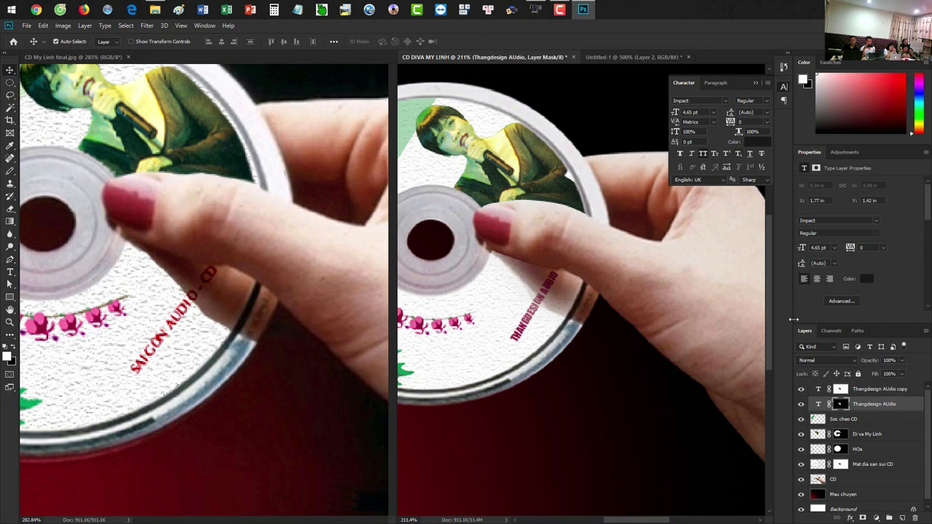
{"action": "left_click", "coordinate": [819, 405]}
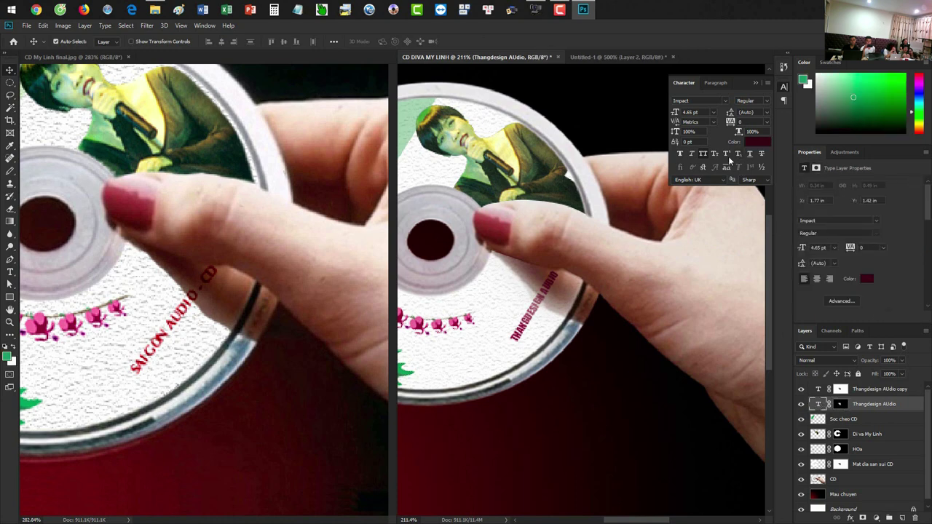
{"action": "left_click", "coordinate": [751, 142]}
{"action": "left_click_drag", "start_coordinate": [668, 242], "coordinate": [669, 262]}
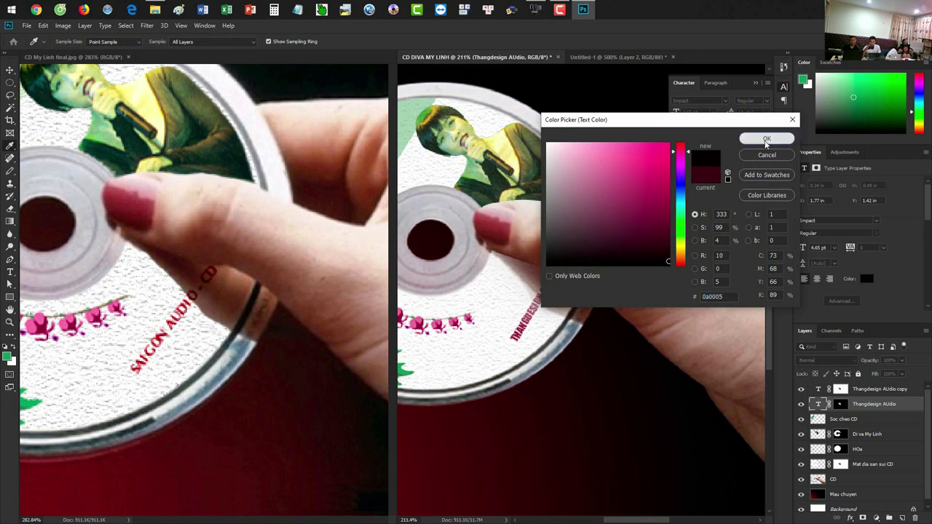
{"action": "left_click", "coordinate": [766, 140]}
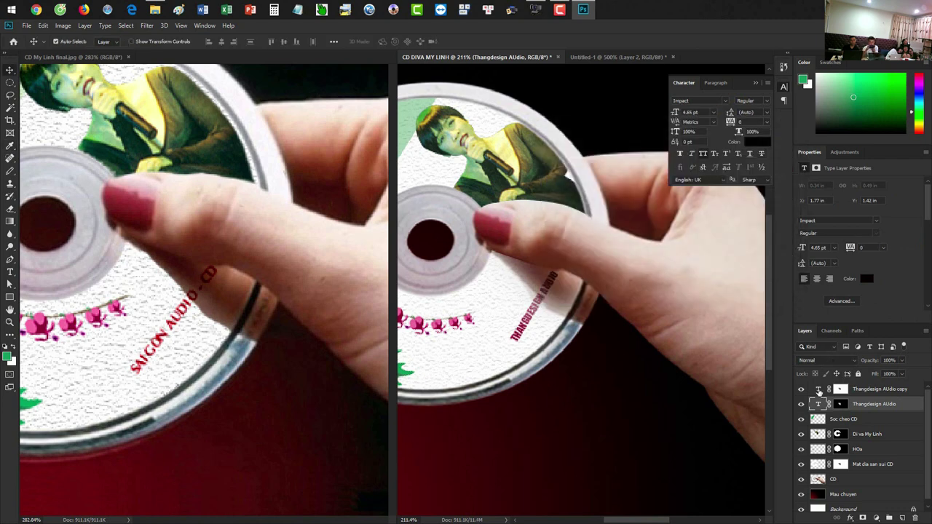
- Recolour the copied label bright pink #CF005D and nudge it on the disc
{"action": "left_click", "coordinate": [819, 390]}
{"action": "double_click", "coordinate": [820, 390]}
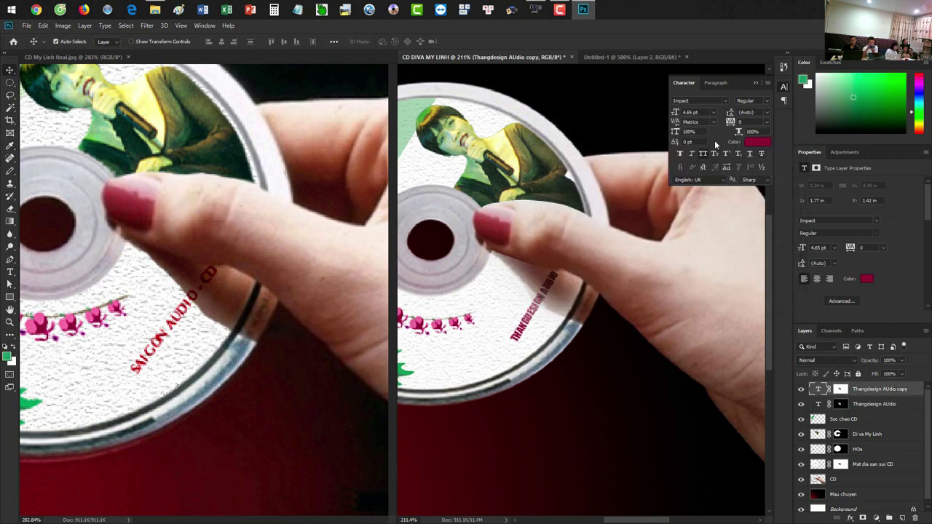
{"action": "left_click", "coordinate": [756, 143]}
{"action": "left_click", "coordinate": [668, 167]}
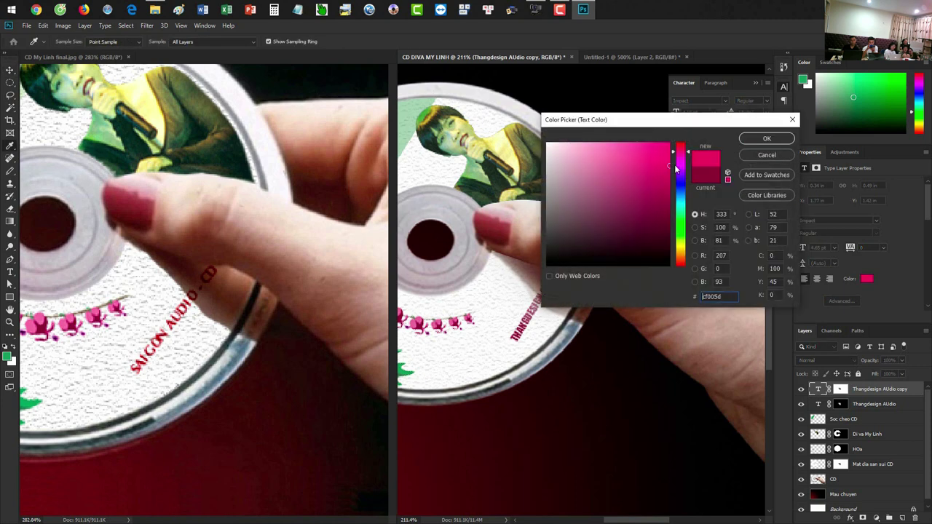
{"action": "left_click", "coordinate": [767, 139]}
{"action": "left_click_drag", "start_coordinate": [605, 349], "coordinate": [603, 352]}
{"action": "key", "text": "ctrl+minus"}
{"action": "key", "text": "ctrl+minus"}
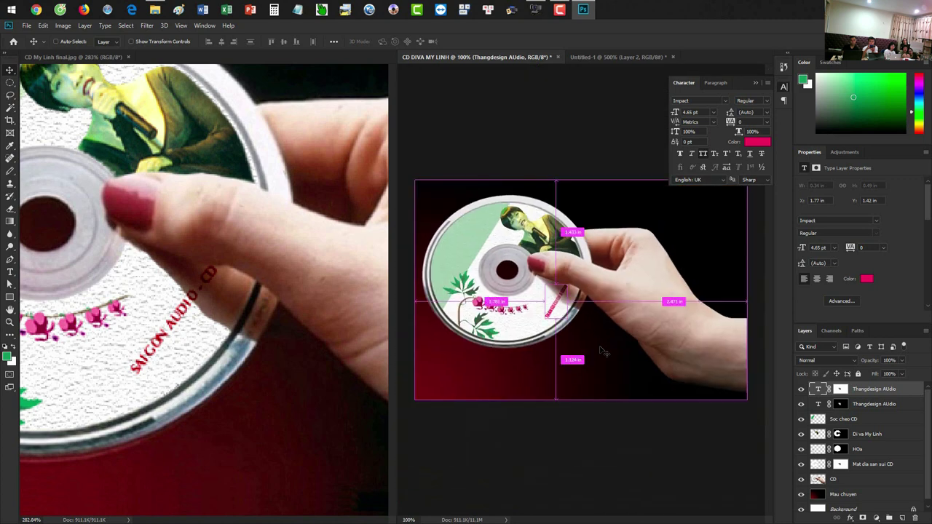
- Review the mockup, then switch to the CD My Linh final reference image to compare
{"action": "scroll", "coordinate": [589, 319], "scroll_direction": "up", "scroll_amount": 2}
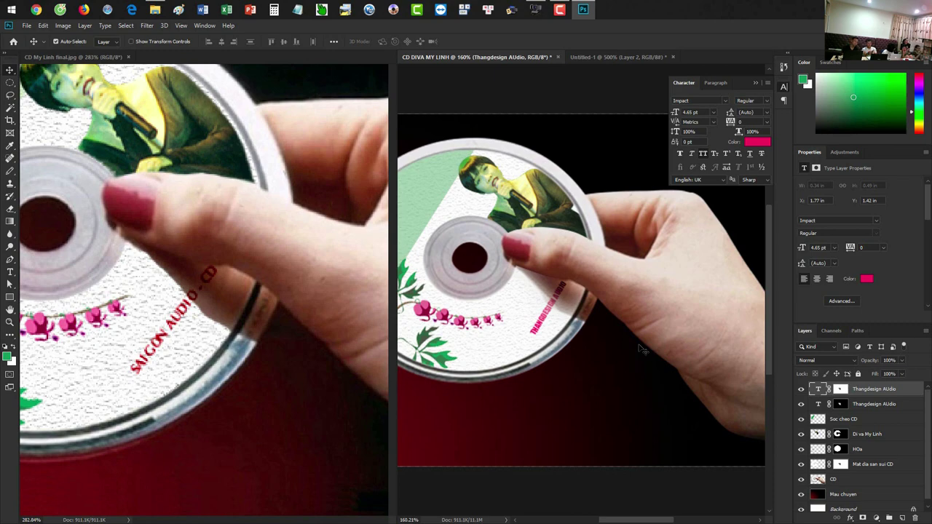
{"action": "scroll", "coordinate": [584, 309], "scroll_direction": "up", "scroll_amount": 2}
{"action": "scroll", "coordinate": [583, 310], "scroll_direction": "down", "scroll_amount": 3}
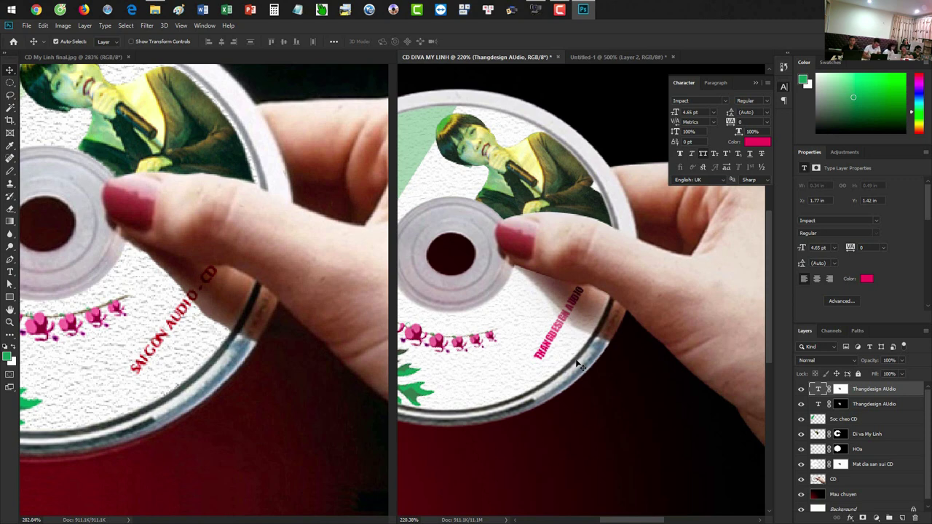
{"action": "scroll", "coordinate": [578, 364], "scroll_direction": "down", "scroll_amount": 4}
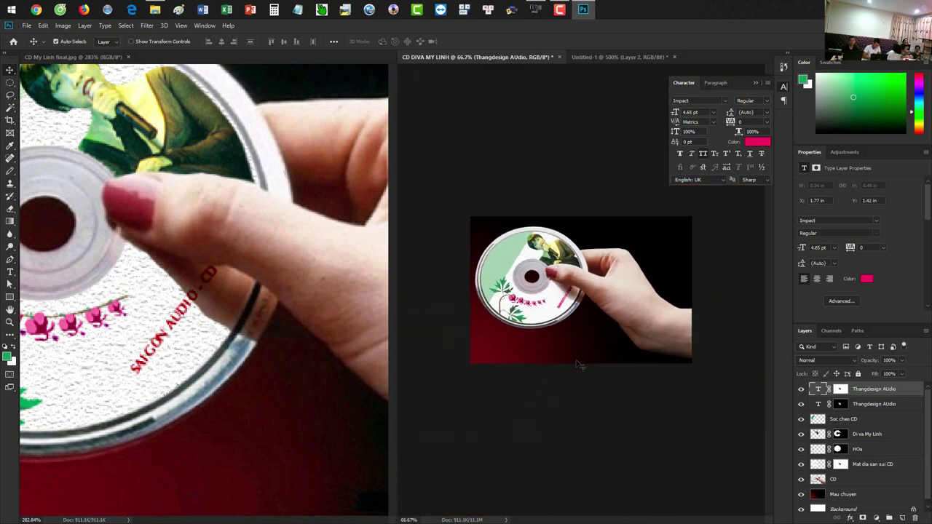
{"action": "left_click", "coordinate": [340, 242]}
{"action": "scroll", "coordinate": [339, 242], "scroll_direction": "down", "scroll_amount": 2}
{"action": "scroll", "coordinate": [339, 243], "scroll_direction": "down", "scroll_amount": 1}
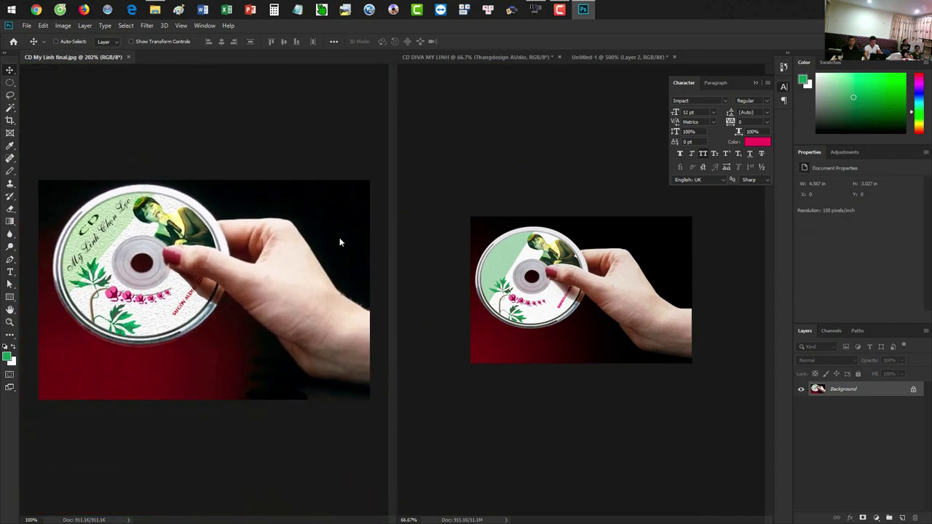
{"action": "scroll", "coordinate": [340, 242], "scroll_direction": "down", "scroll_amount": 1}
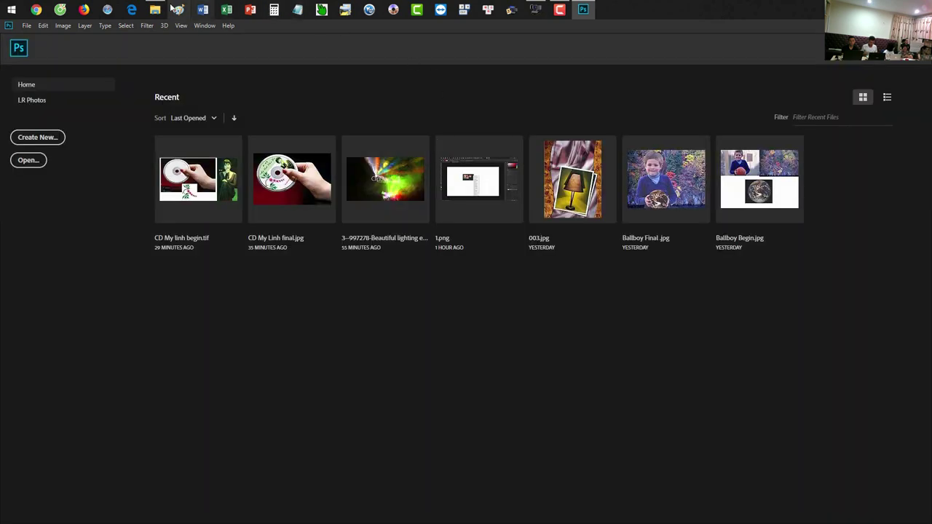
- In File Explorer, go up to Buoi 3 and select two images in the Bai 4 folder
{"action": "left_click", "coordinate": [155, 10]}
{"action": "key", "text": "alt+Up"}
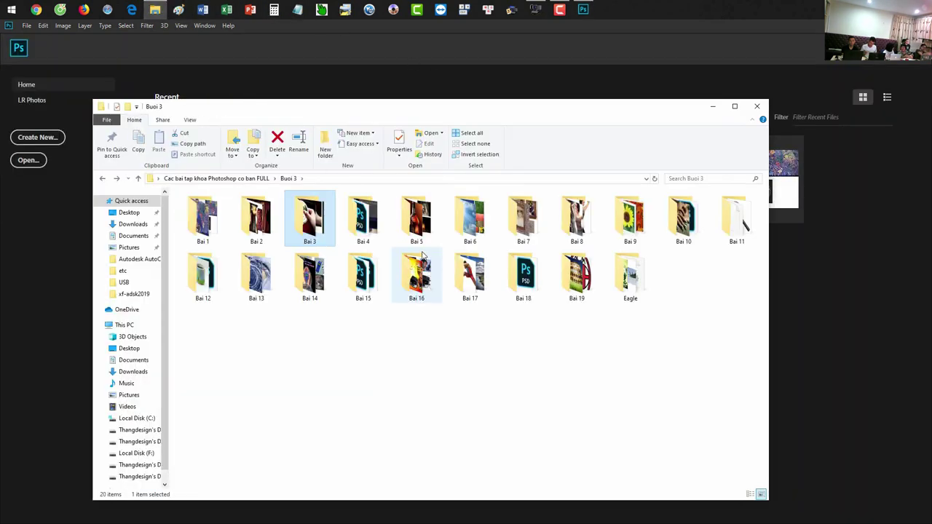
{"action": "double_click", "coordinate": [375, 233]}
{"action": "left_click_drag", "start_coordinate": [254, 266], "coordinate": [204, 231]}
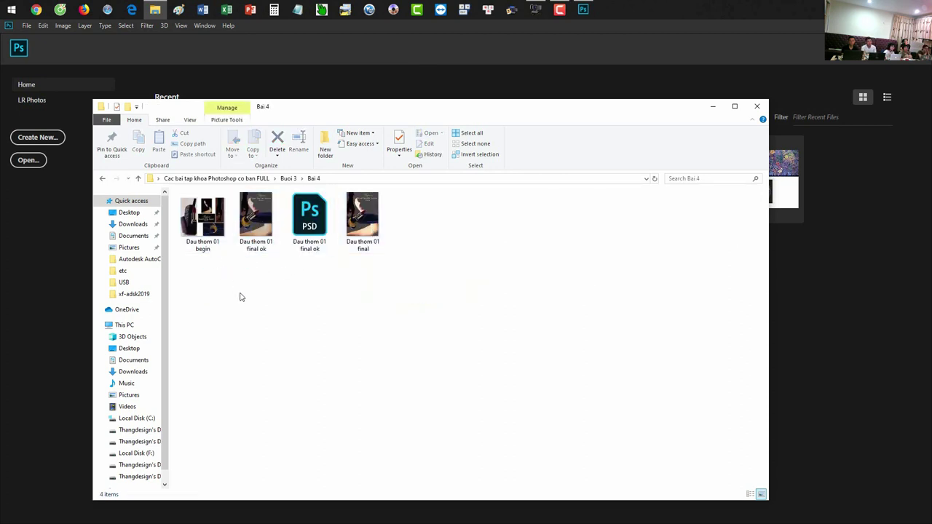
- Open the Bai 6 folder and drag Cloud, Quang cao 01 begin and final into Photoshop
{"action": "key", "text": "alt+Up"}
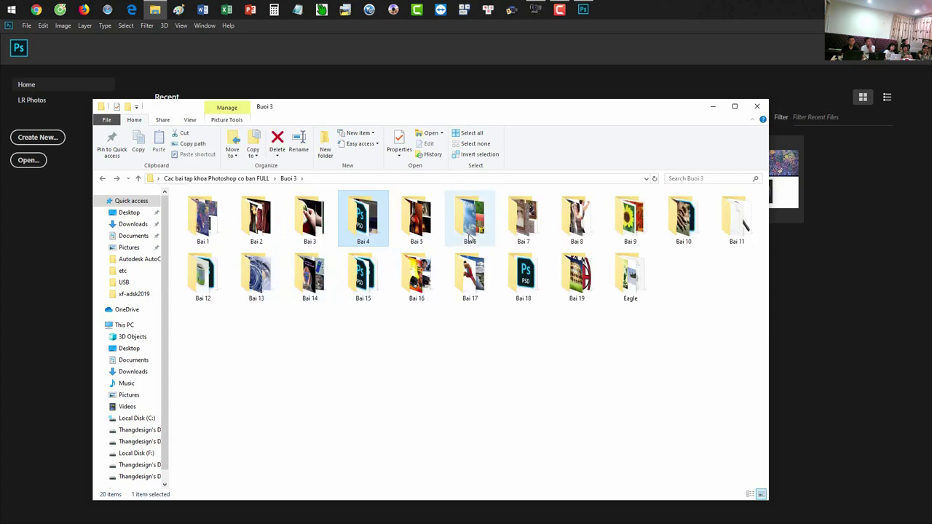
{"action": "left_click", "coordinate": [468, 230]}
{"action": "double_click", "coordinate": [468, 230]}
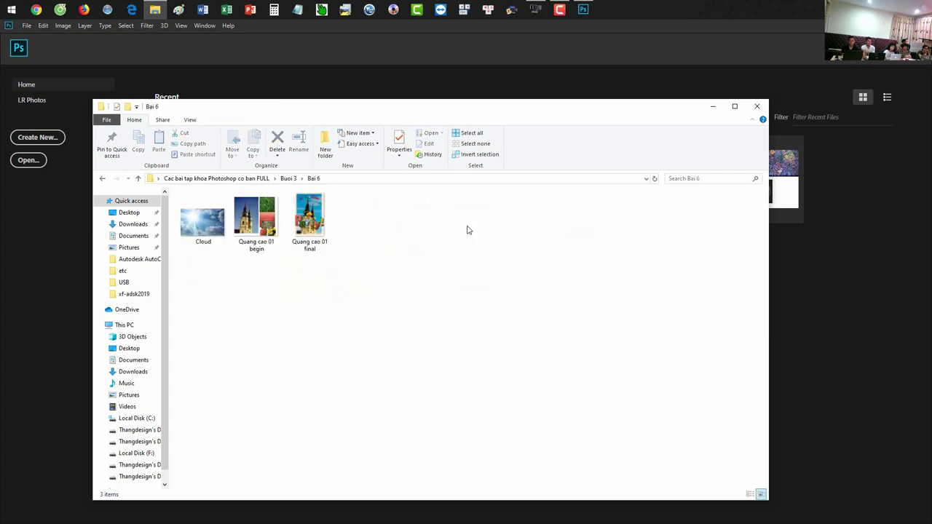
{"action": "mouse_move", "coordinate": [421, 270]}
{"action": "left_mouse_down"}
{"action": "mouse_move", "coordinate": [193, 223]}
{"action": "mouse_move", "coordinate": [783, 171]}
{"action": "left_mouse_up"}
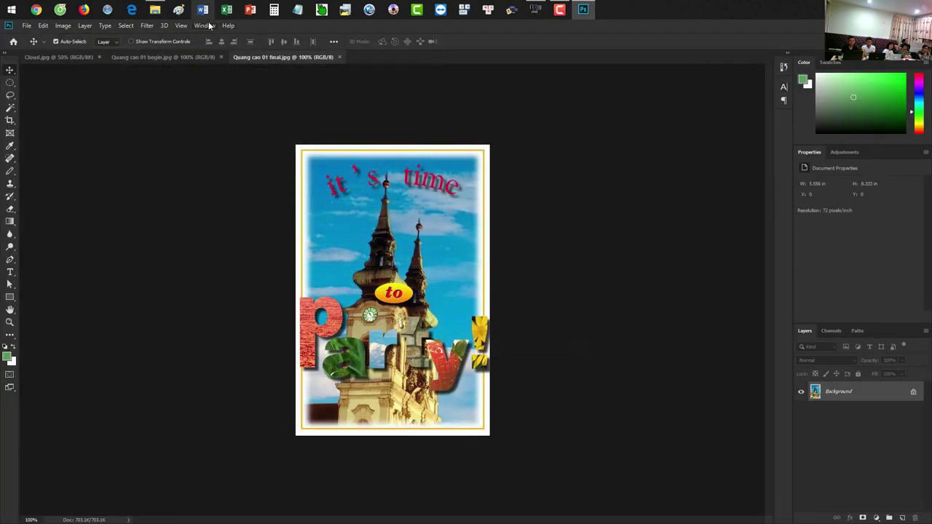
- Tile the collage, Quang cao 01 begin and Cloud.jpg in 3-up Vertical columns, zoomed out to fit
{"action": "left_click", "coordinate": [204, 26]}
{"action": "mouse_move", "coordinate": [211, 36]}
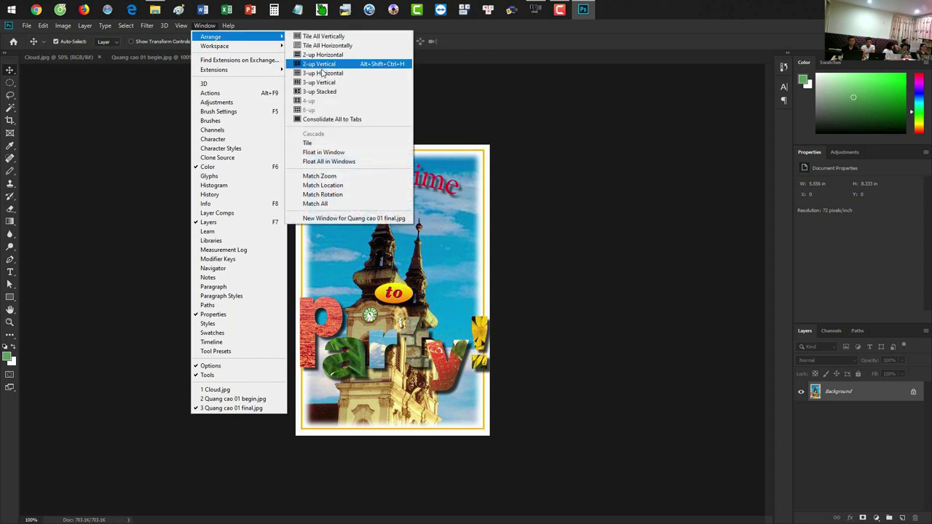
{"action": "left_click", "coordinate": [335, 73]}
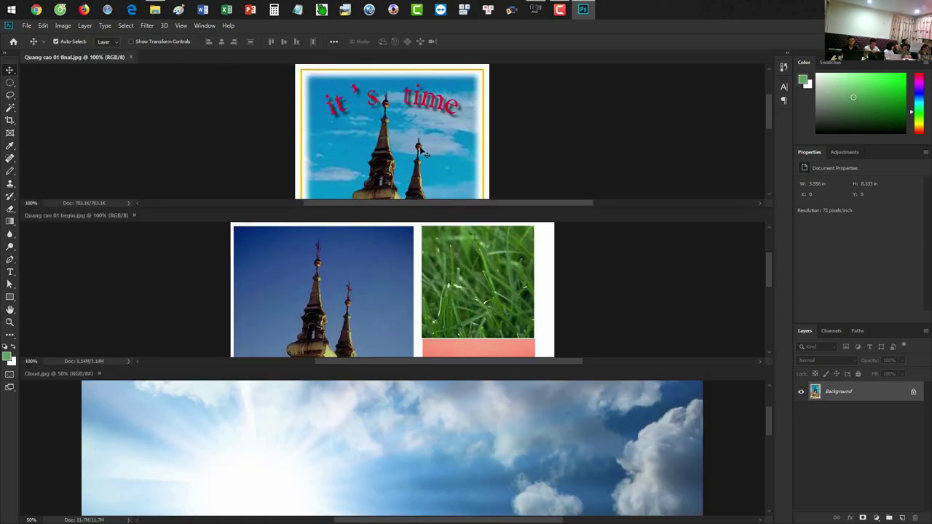
{"action": "left_click", "coordinate": [205, 25]}
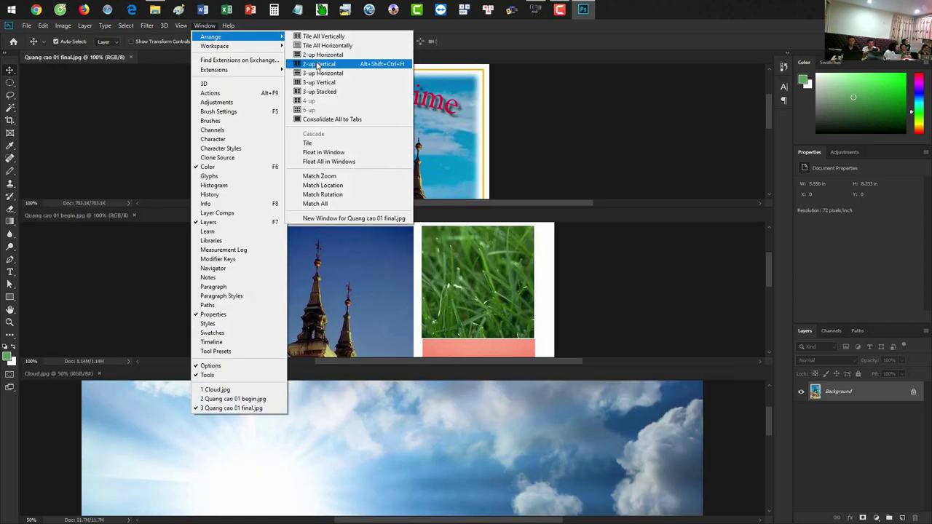
{"action": "left_click", "coordinate": [320, 82]}
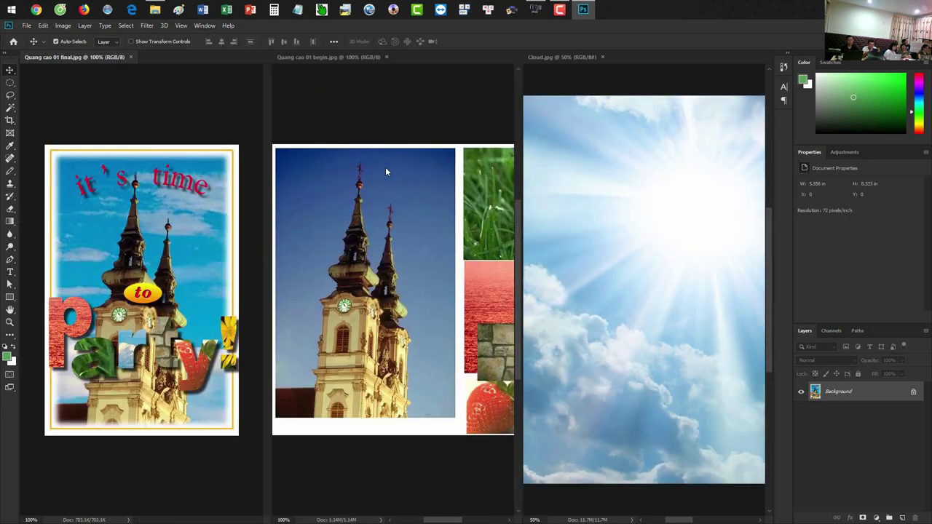
{"action": "left_click", "coordinate": [374, 219]}
{"action": "key", "text": "ctrl+minus"}
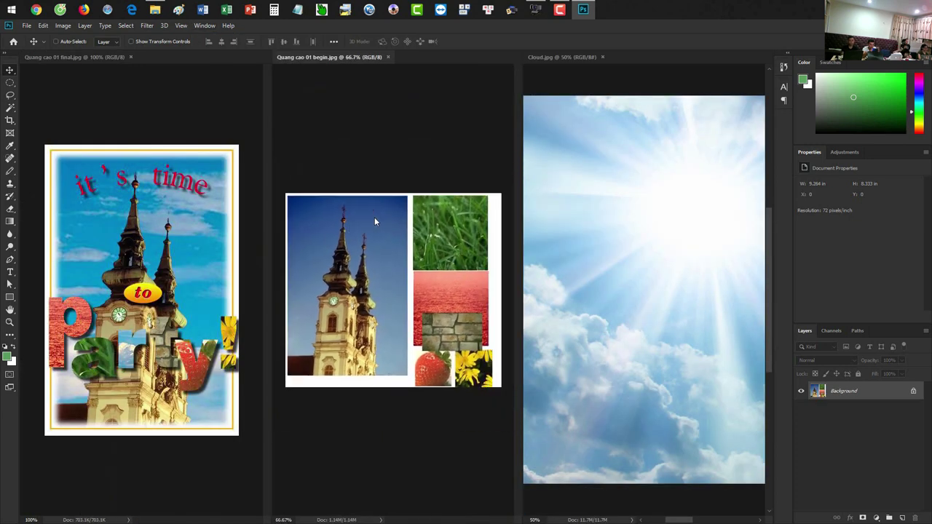
{"action": "left_click", "coordinate": [600, 211]}
{"action": "key", "text": "ctrl+minus"}
{"action": "key", "text": "ctrl+minus"}
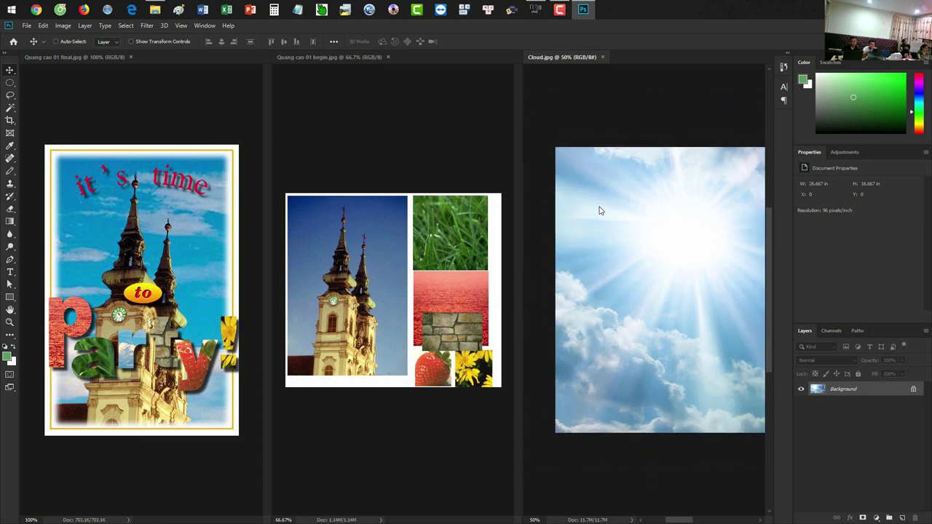
{"action": "key", "text": "ctrl+minus"}
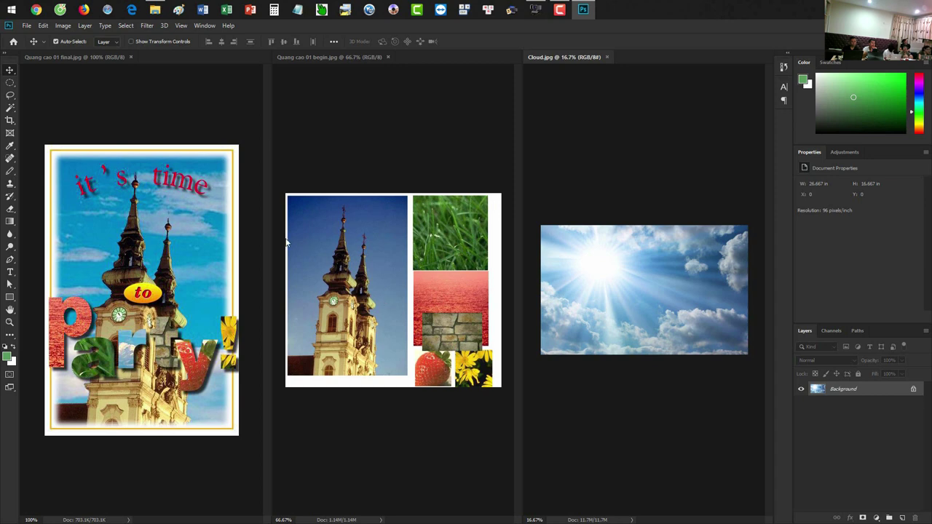
- Duplicate Quang cao 01 final as 'The dead Church - Horror Film' and fill its canvas white
{"action": "left_click", "coordinate": [78, 214]}
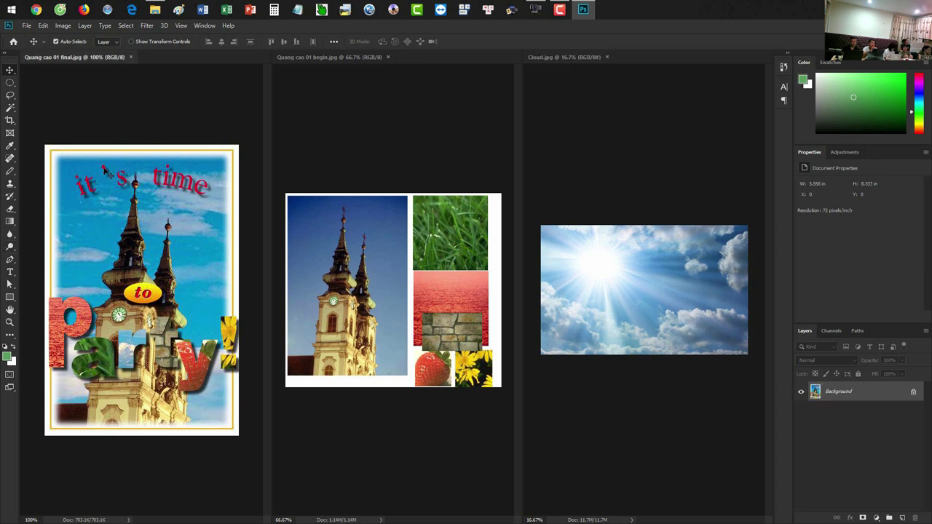
{"action": "left_click", "coordinate": [45, 26]}
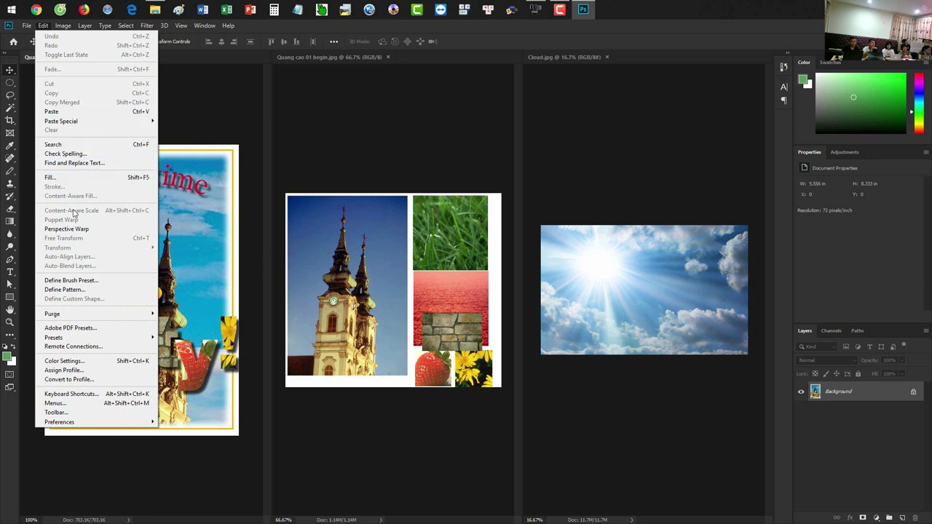
{"action": "left_click", "coordinate": [90, 160]}
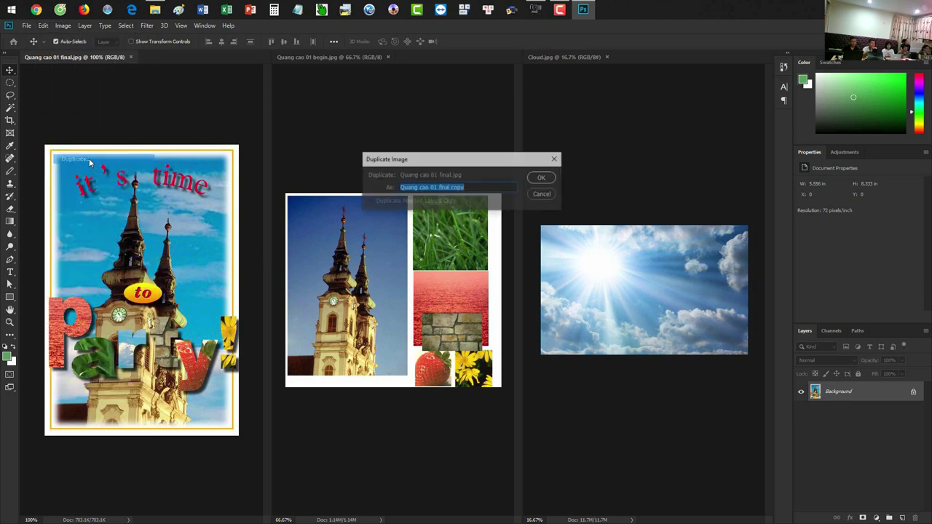
{"action": "type", "text": "Th"}
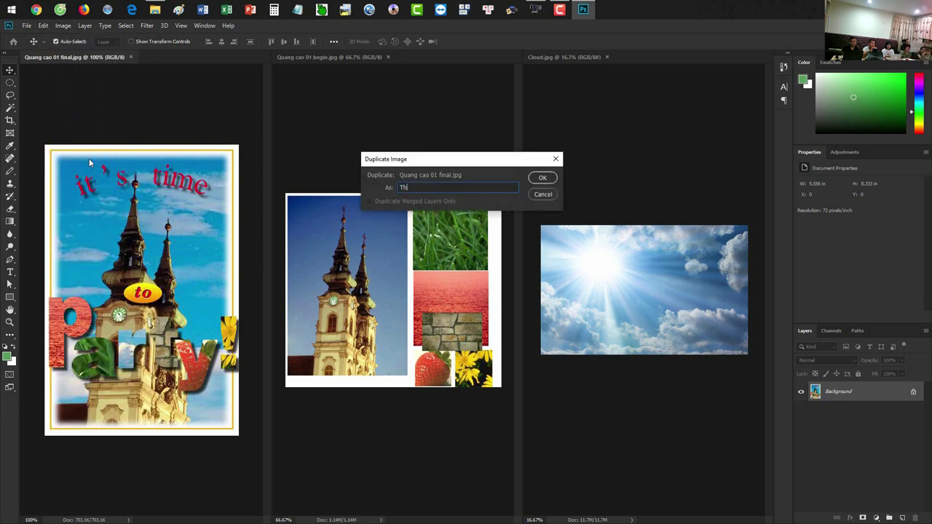
{"action": "type", "text": "e dead Church"}
{"action": "key", "text": "BackSpace"}
{"action": "type", "text": "- H"}
{"action": "type", "text": "orror Fi"}
{"action": "type", "text": "lm"}
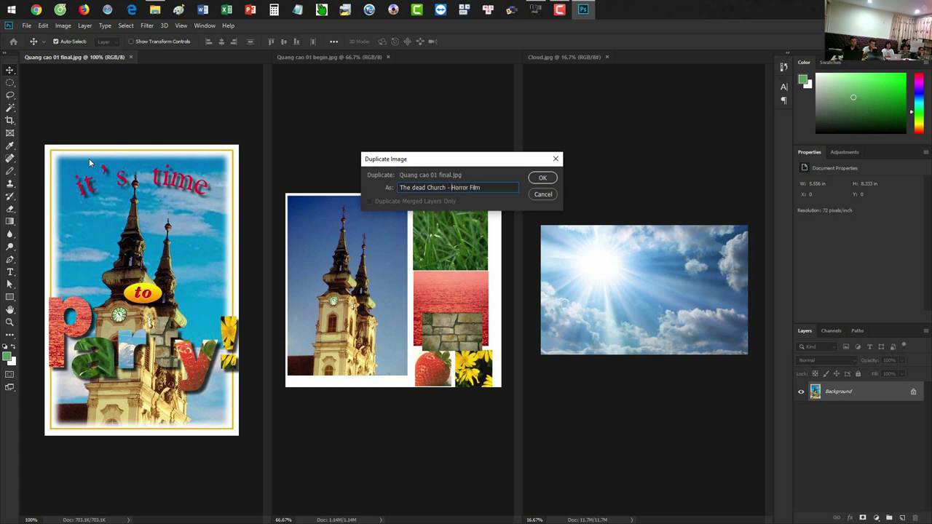
{"action": "key", "text": "Return"}
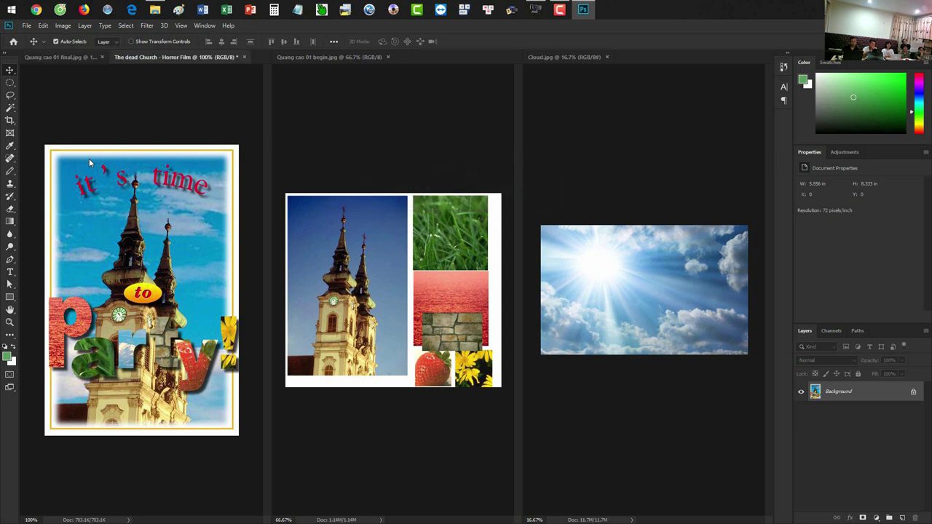
{"action": "key", "text": "ctrl+a"}
{"action": "key", "text": "BackSpace"}
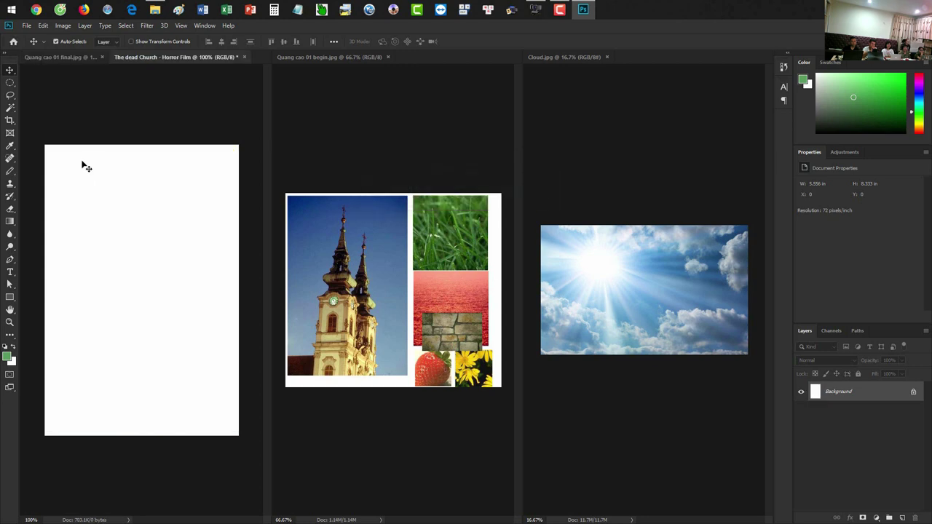
- Dock the blank 'The dead Church - Horror Film' canvas into the middle pane, zooming the finished poster to fit
{"action": "left_click_drag", "start_coordinate": [176, 57], "coordinate": [307, 54]}
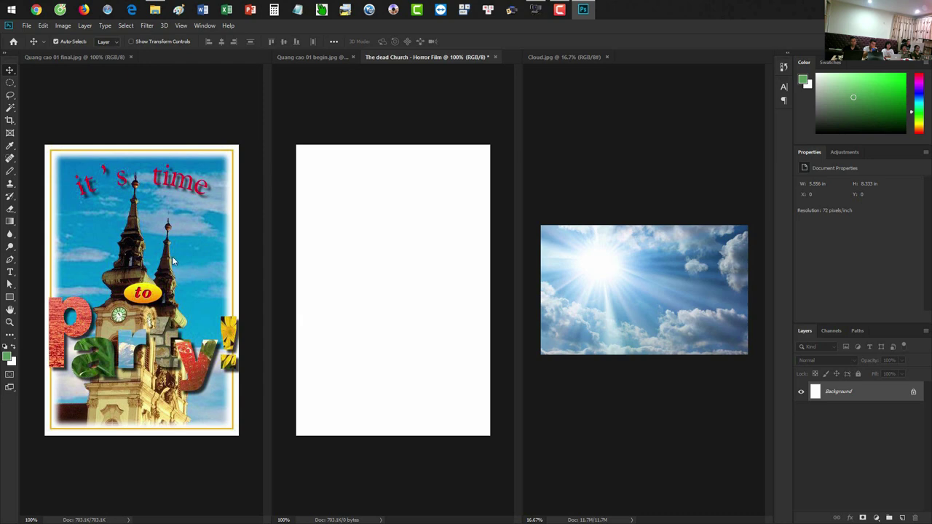
{"action": "left_click", "coordinate": [146, 228]}
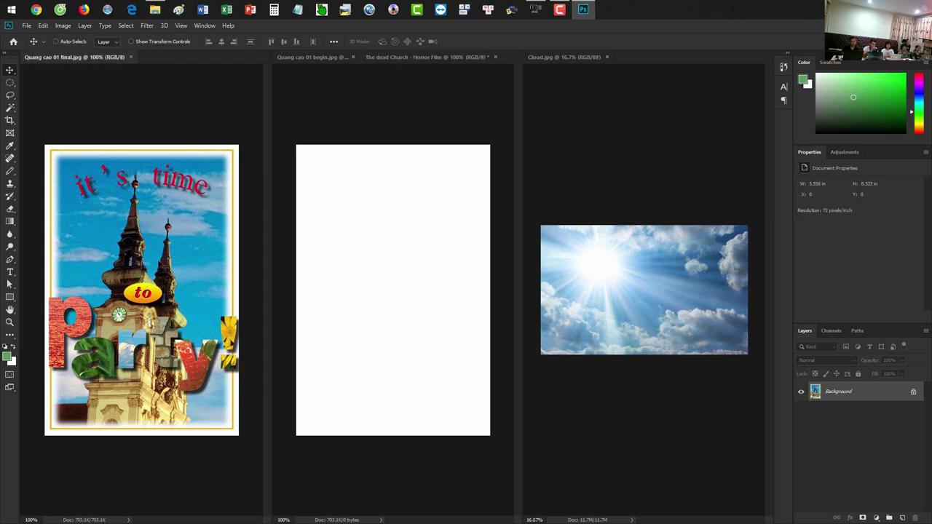
{"action": "scroll", "coordinate": [147, 264], "scroll_direction": "up", "scroll_amount": 1}
{"action": "scroll", "coordinate": [147, 265], "scroll_direction": "up", "scroll_amount": 1}
{"action": "scroll", "coordinate": [169, 268], "scroll_direction": "down", "scroll_amount": 2}
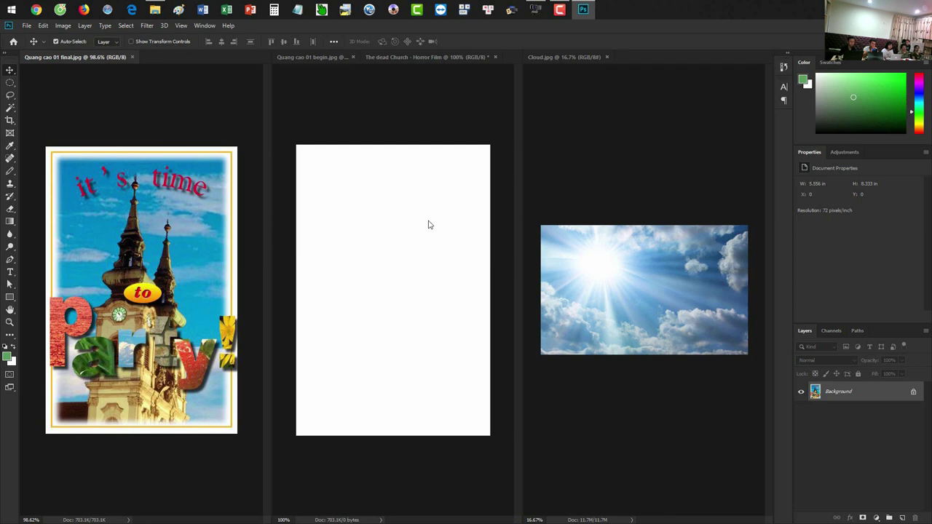
- Move Cloud.jpg into the new poster as a layer named Cloud
{"action": "left_click", "coordinate": [610, 291]}
{"action": "left_click_drag", "start_coordinate": [610, 291], "coordinate": [444, 253]}
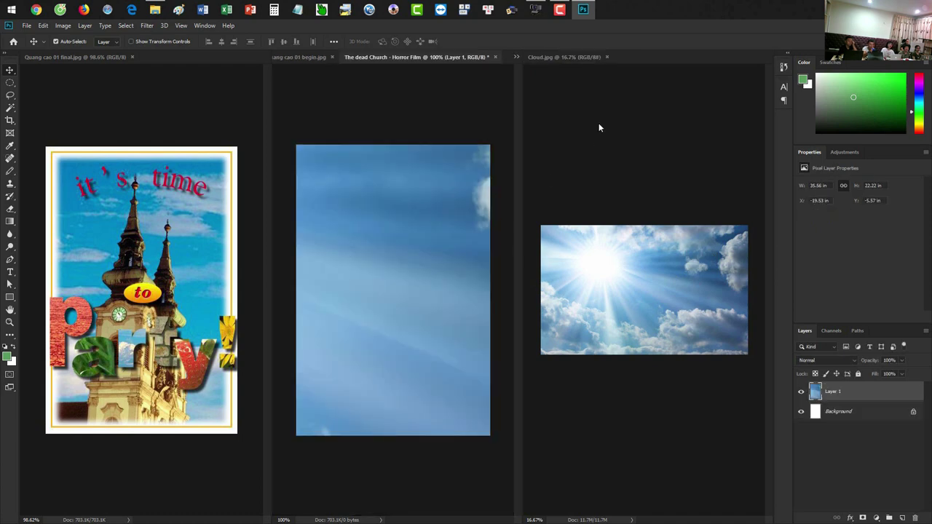
{"action": "left_click", "coordinate": [607, 57]}
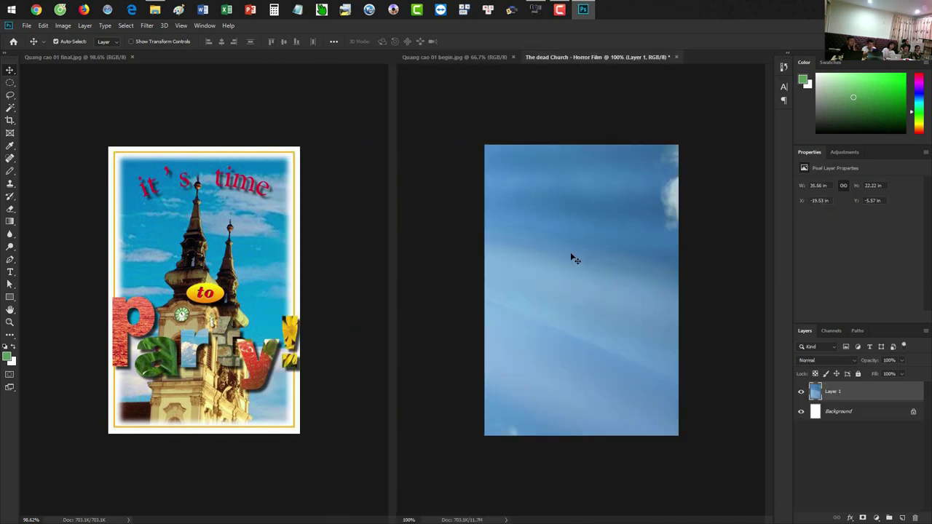
{"action": "double_click", "coordinate": [836, 392]}
{"action": "type", "text": "Cloud"}
{"action": "key", "text": "Return"}
- Rotate the Cloud layer 90° into portrait and scale it to fit the page
{"action": "key", "text": "ctrl+minus"}
{"action": "key", "text": "ctrl+minus"}
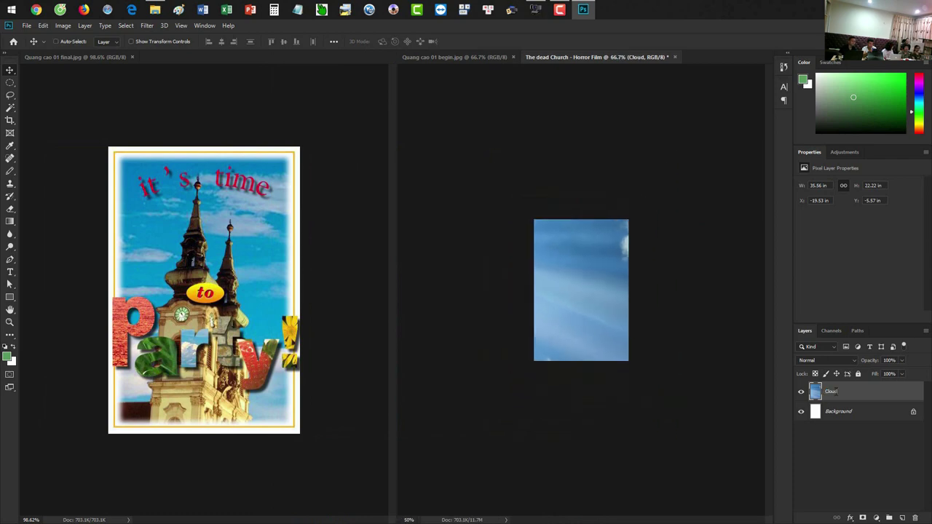
{"action": "key", "text": "ctrl+minus"}
{"action": "key", "text": "ctrl+t"}
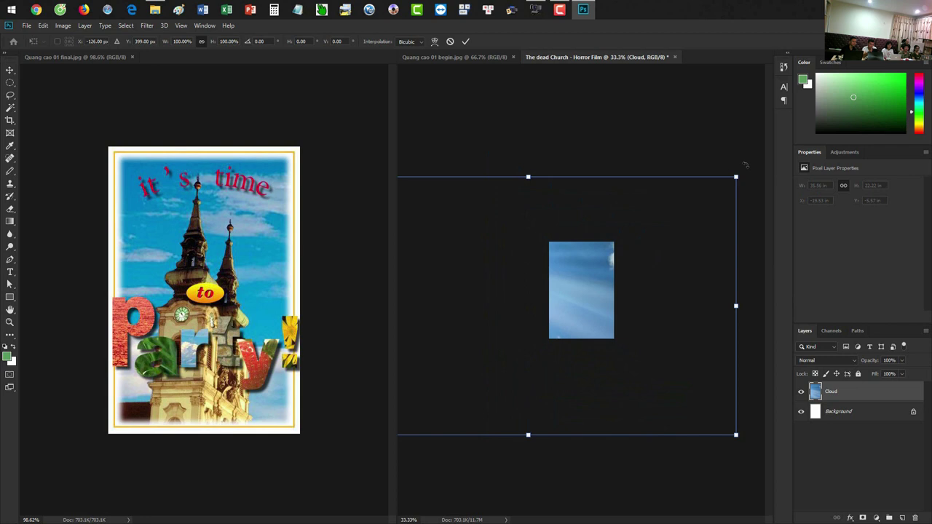
{"action": "left_click_drag", "start_coordinate": [753, 165], "coordinate": [624, 416]}
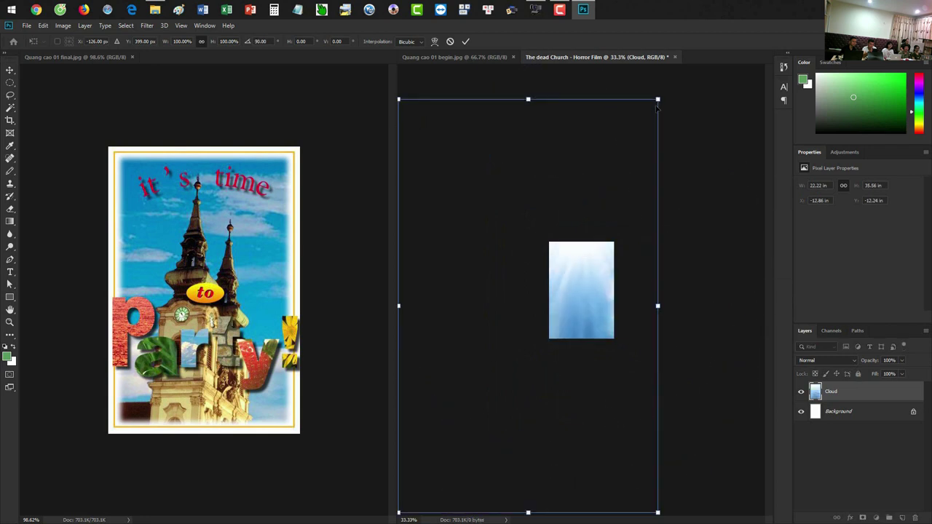
{"action": "mouse_move", "coordinate": [658, 99]}
{"action": "left_mouse_down"}
{"action": "mouse_move", "coordinate": [542, 297]}
{"action": "mouse_move", "coordinate": [602, 234]}
{"action": "left_mouse_up"}
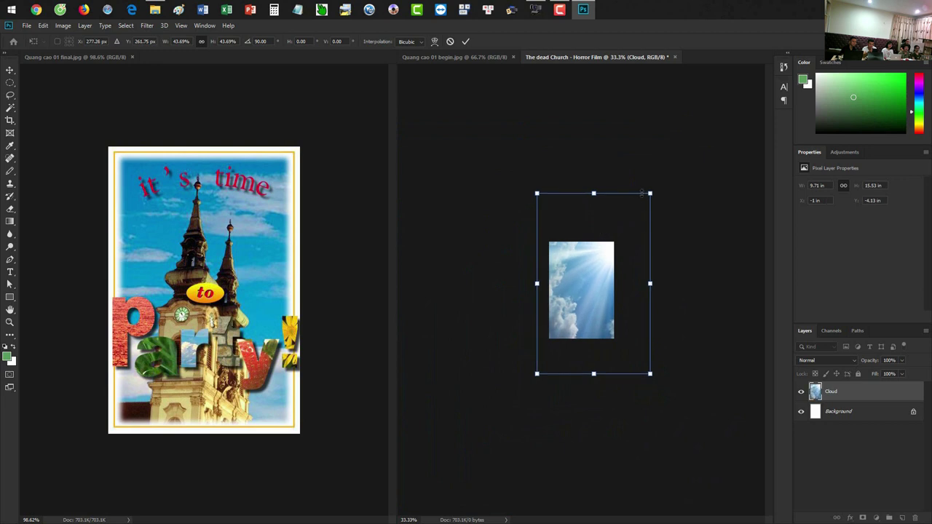
{"action": "left_click_drag", "start_coordinate": [649, 193], "coordinate": [616, 253]}
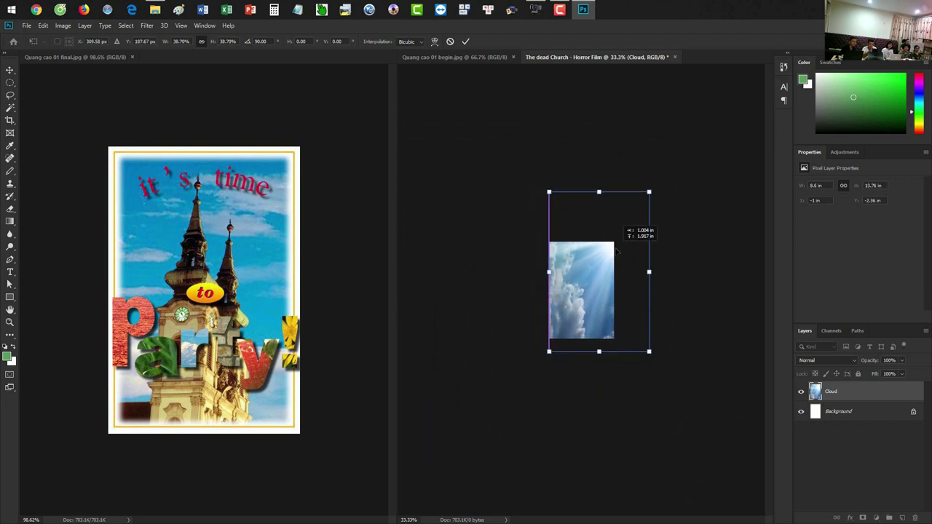
{"action": "left_click_drag", "start_coordinate": [649, 194], "coordinate": [625, 221]}
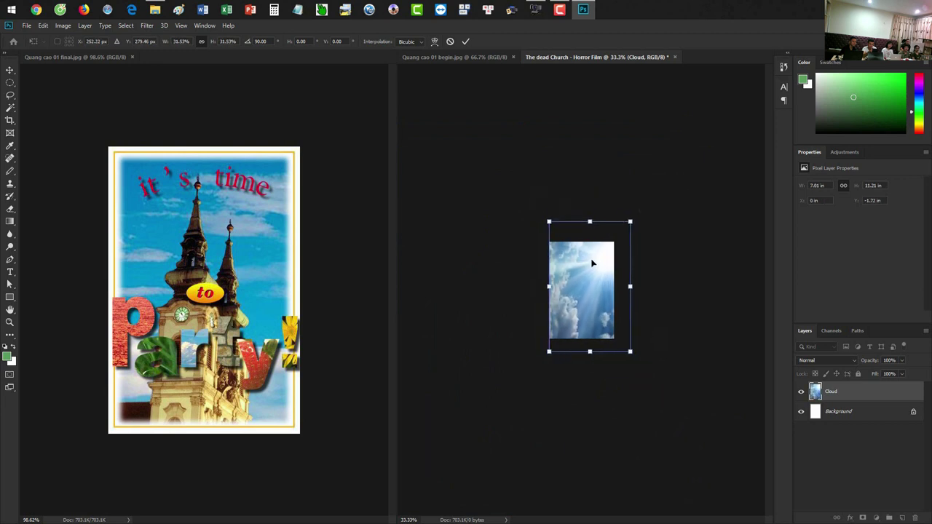
{"action": "left_click_drag", "start_coordinate": [592, 262], "coordinate": [592, 249]}
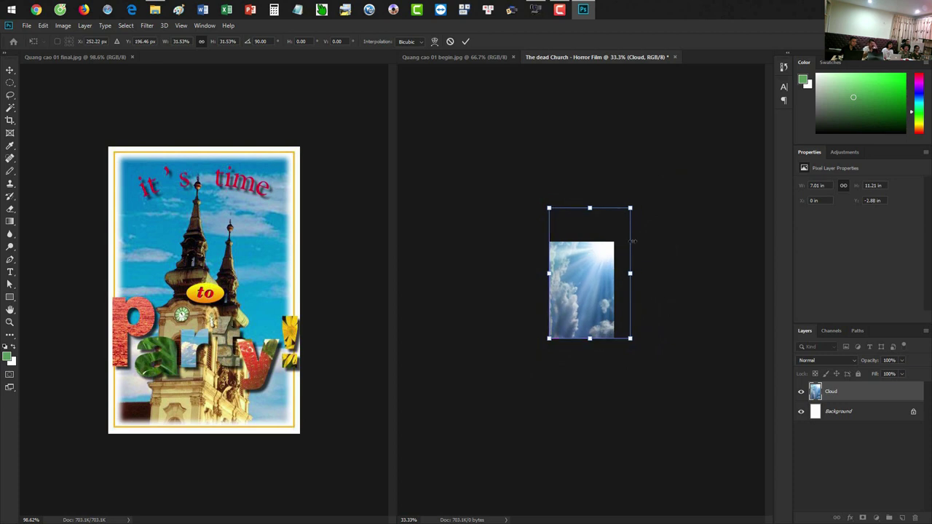
{"action": "left_click_drag", "start_coordinate": [630, 208], "coordinate": [634, 201]}
{"action": "left_click_drag", "start_coordinate": [637, 197], "coordinate": [638, 197]}
{"action": "key", "text": "Return"}
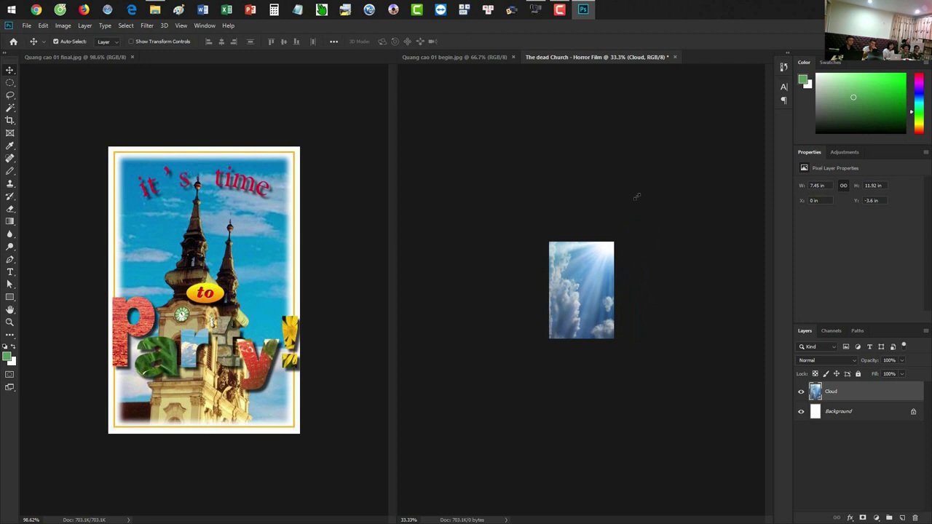
{"action": "key", "text": "ctrl+0"}
{"action": "key", "text": "ctrl+1"}
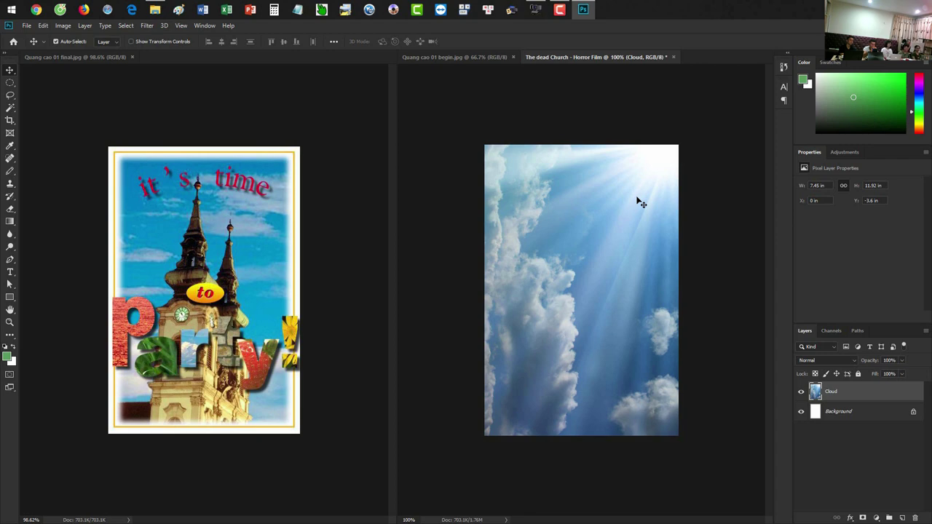
{"action": "left_click", "coordinate": [255, 128]}
{"action": "scroll", "coordinate": [332, 126], "scroll_direction": "up", "scroll_amount": 2}
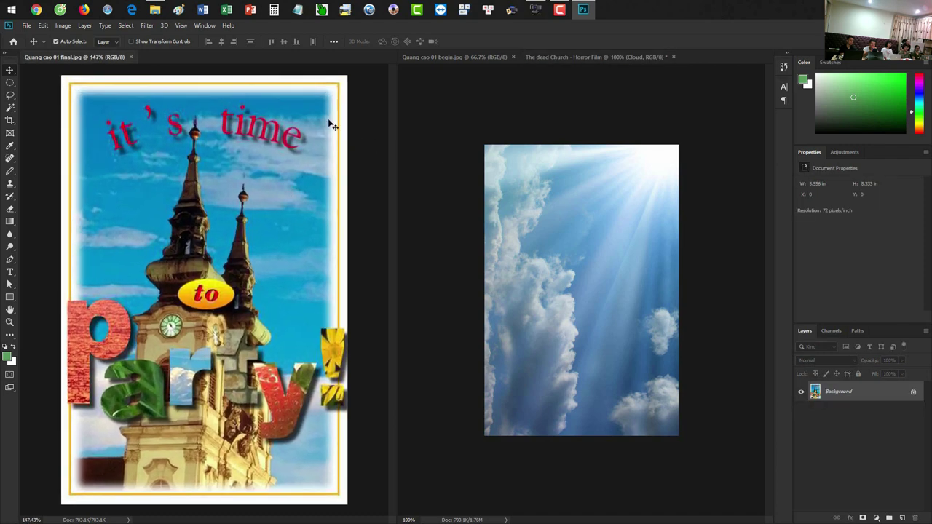
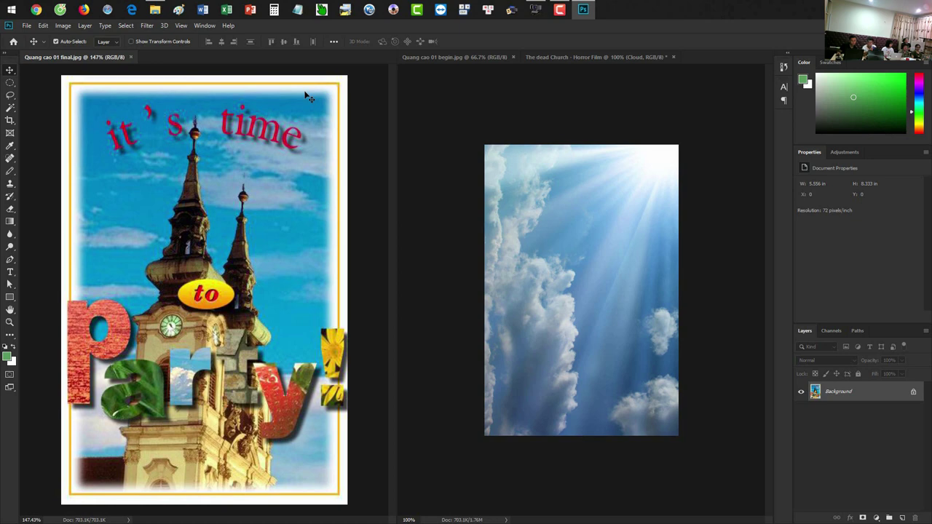
- In The dead Church document, select all of the cloud image and contract the selection by 1 pixel
{"action": "left_click", "coordinate": [517, 103]}
{"action": "key", "text": "ctrl+a"}
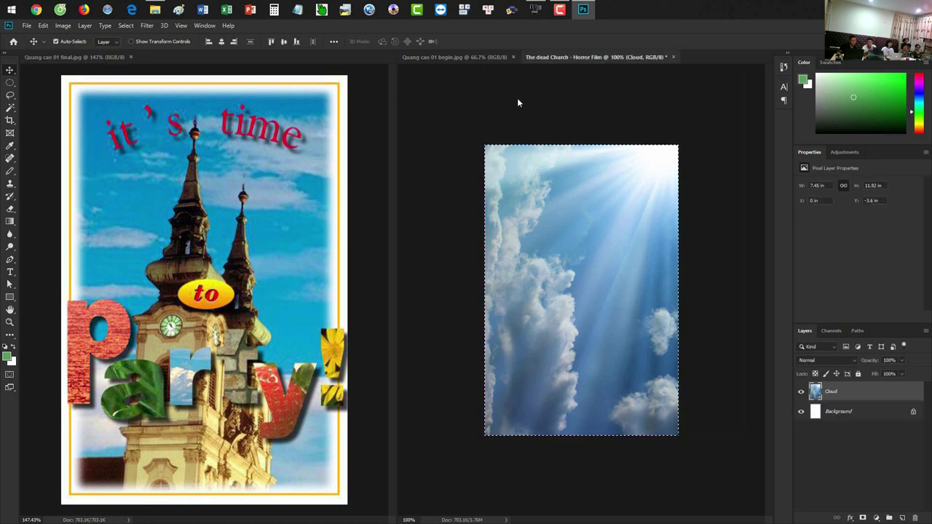
{"action": "left_click", "coordinate": [125, 25]}
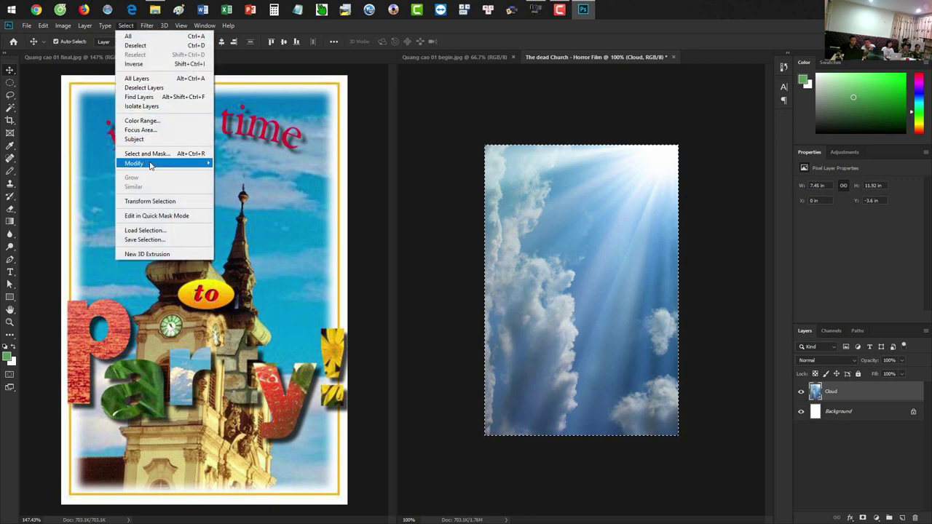
{"action": "left_click", "coordinate": [233, 190]}
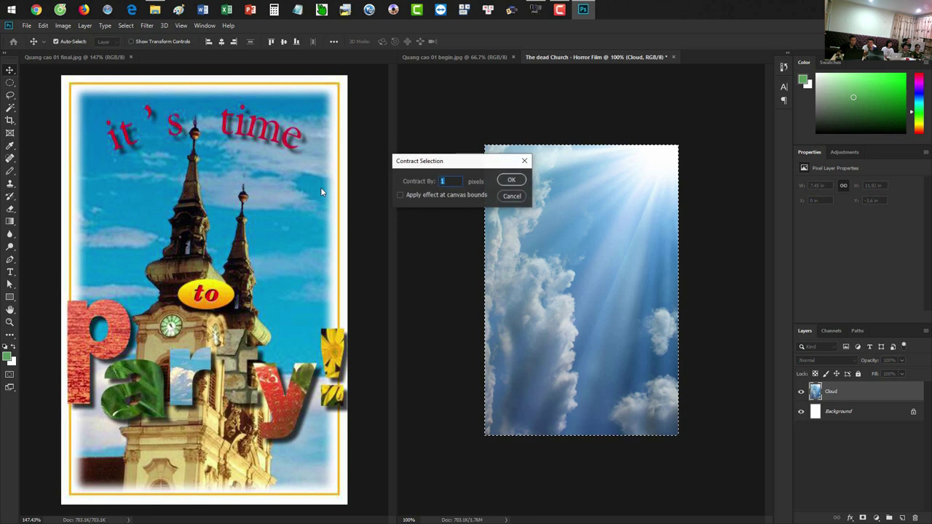
{"action": "left_click_drag", "start_coordinate": [463, 161], "coordinate": [420, 130]}
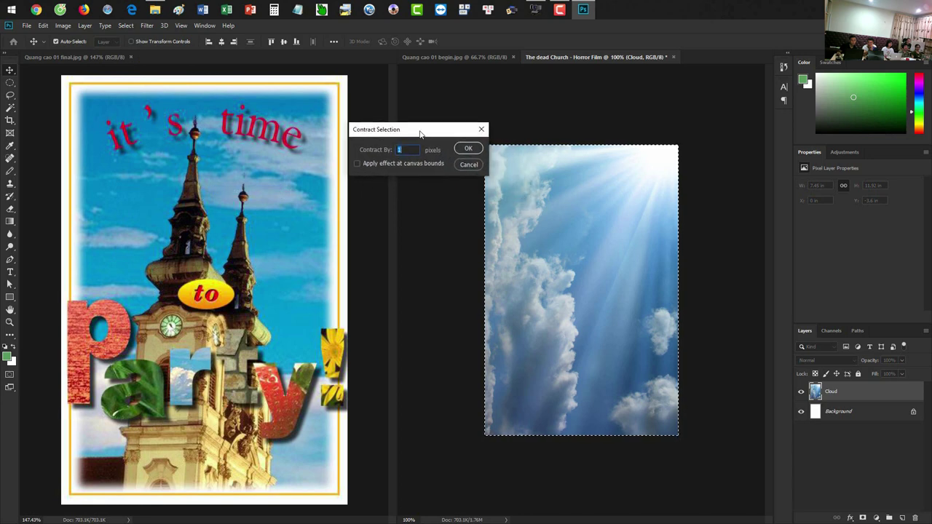
{"action": "left_click", "coordinate": [468, 149]}
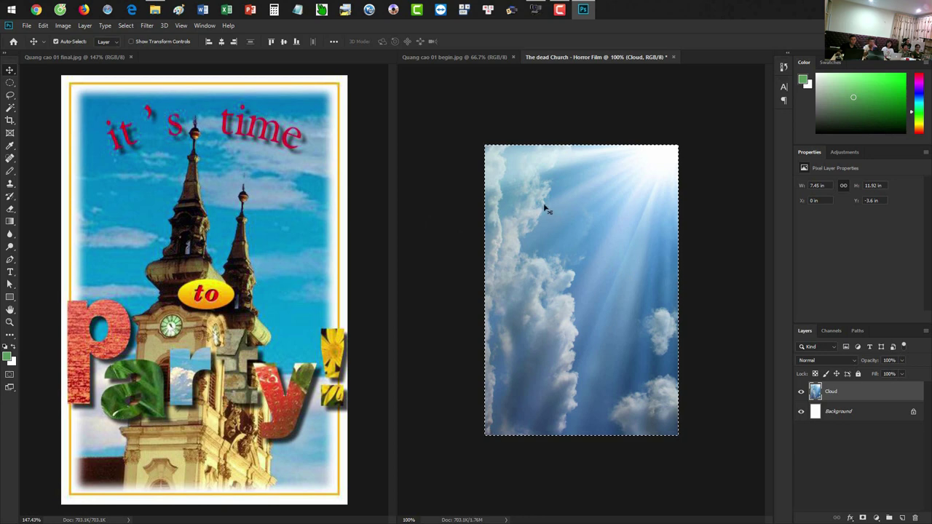
{"action": "left_click", "coordinate": [10, 82]}
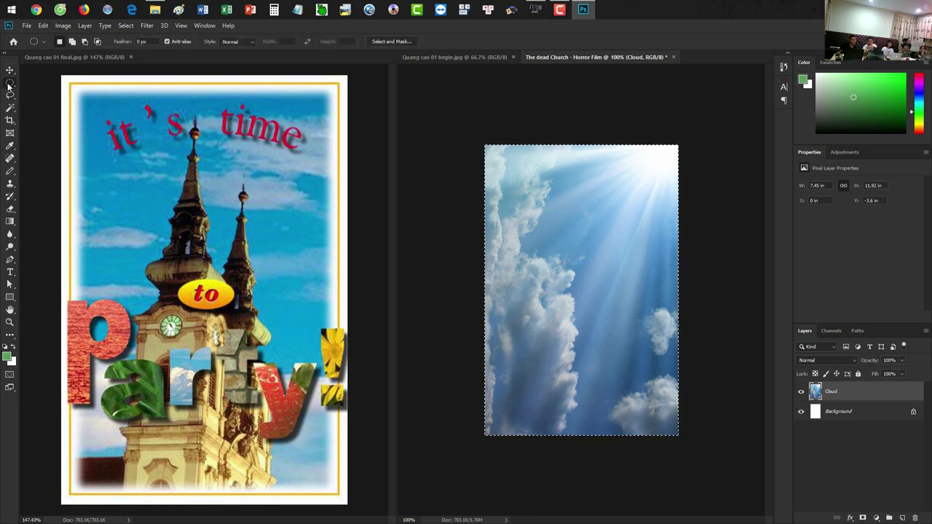
- Reset colours to black and white and marquee the whole cloud image with a rectangle
{"action": "left_click", "coordinate": [539, 150]}
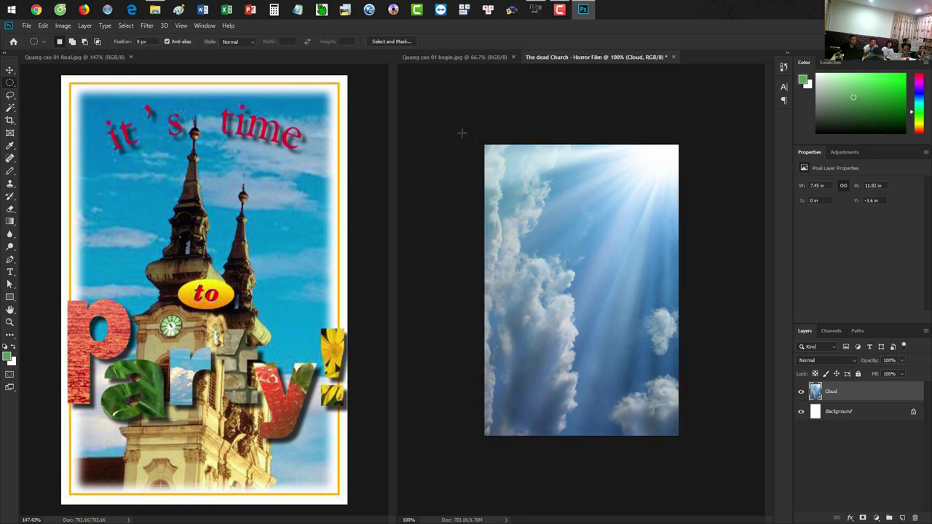
{"action": "key", "text": "d"}
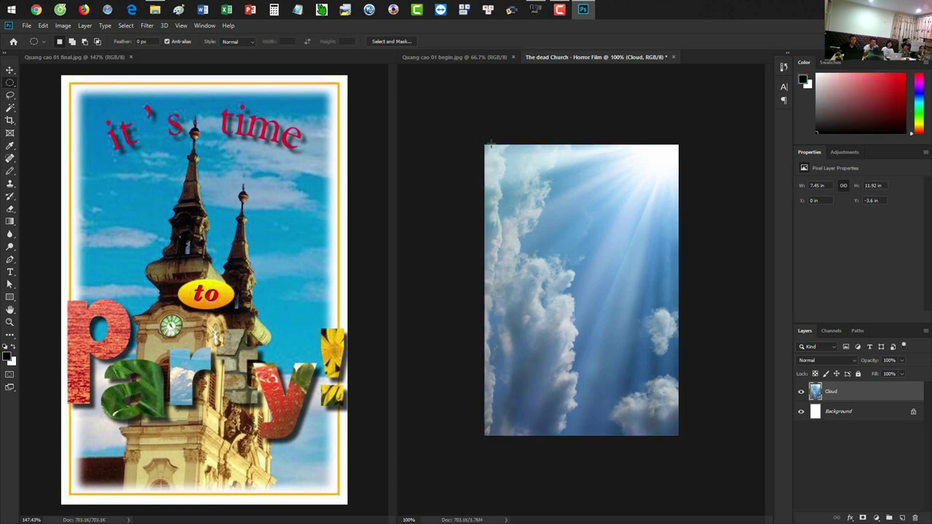
{"action": "key", "text": "shift+m"}
{"action": "left_click_drag", "start_coordinate": [476, 132], "coordinate": [697, 442]}
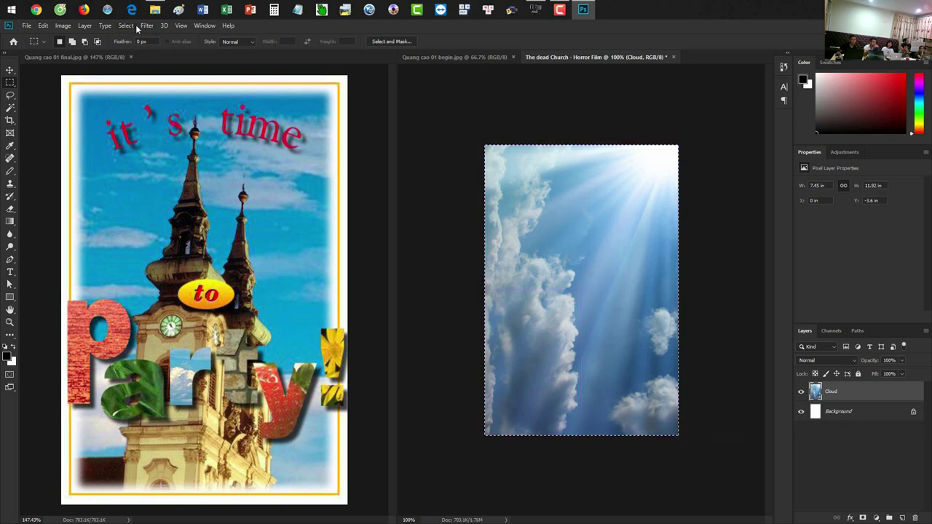
- Try contracting the whole-image selection by 20 pixels, then deselect
{"action": "left_click", "coordinate": [128, 26]}
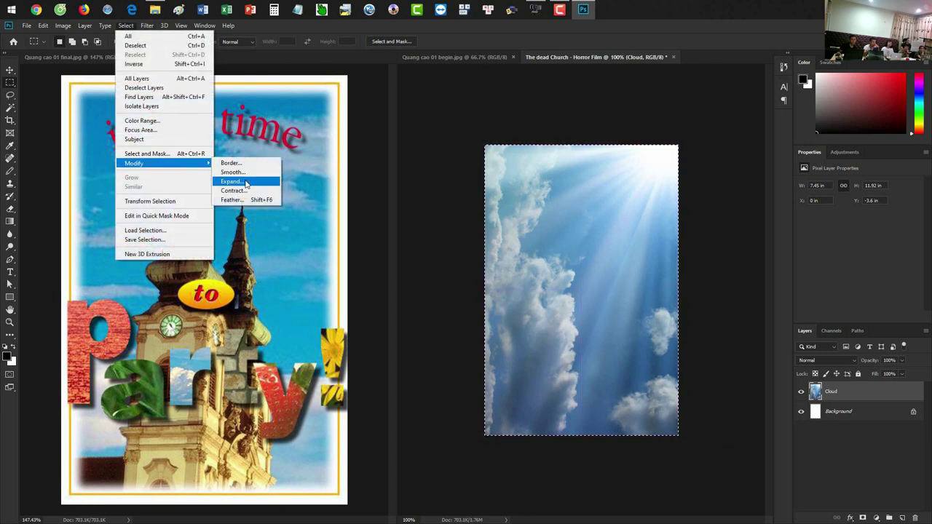
{"action": "left_click", "coordinate": [233, 190]}
{"action": "left_click", "coordinate": [469, 148]}
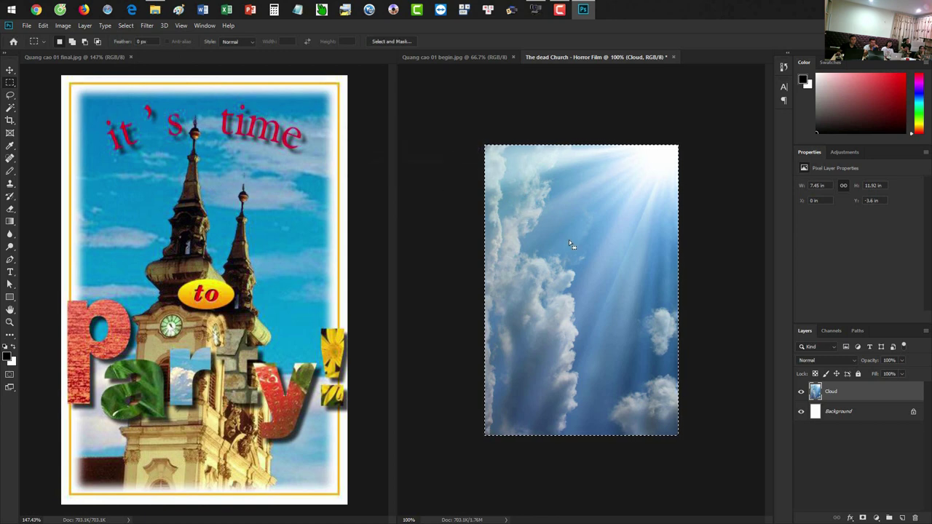
{"action": "left_click_drag", "start_coordinate": [546, 185], "coordinate": [551, 202]}
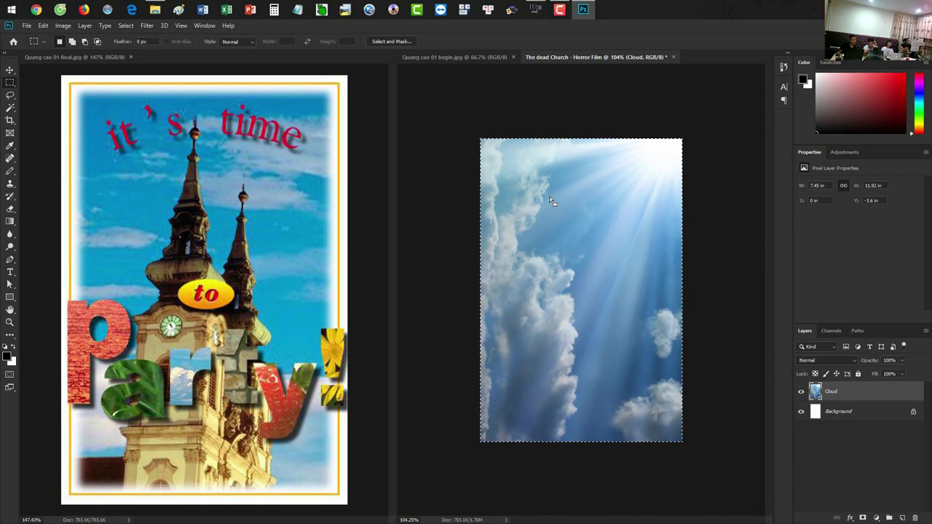
{"action": "key", "text": "ctrl+d"}
- Draw a small rectangle on the clouds and contract it by 20 pixels
{"action": "left_click_drag", "start_coordinate": [536, 197], "coordinate": [608, 290]}
{"action": "left_click", "coordinate": [126, 26]}
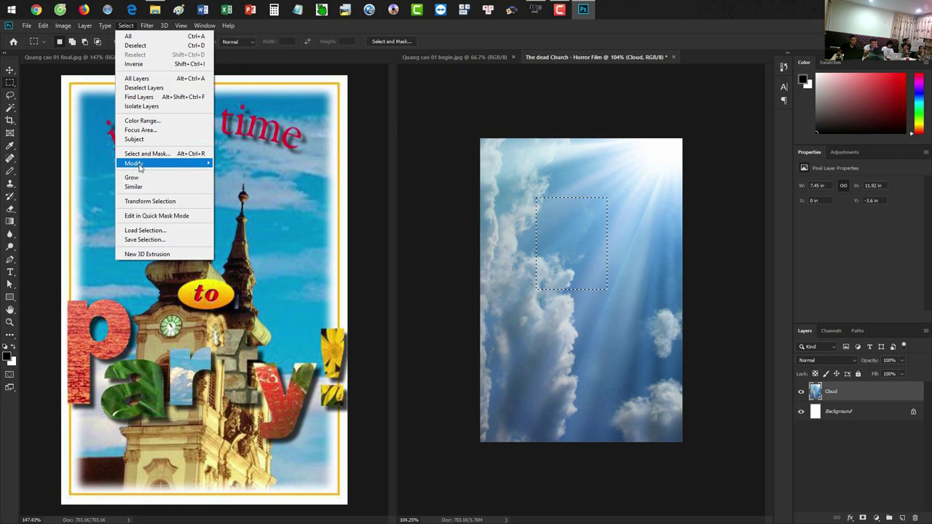
{"action": "mouse_move", "coordinate": [135, 163]}
{"action": "left_click", "coordinate": [232, 190]}
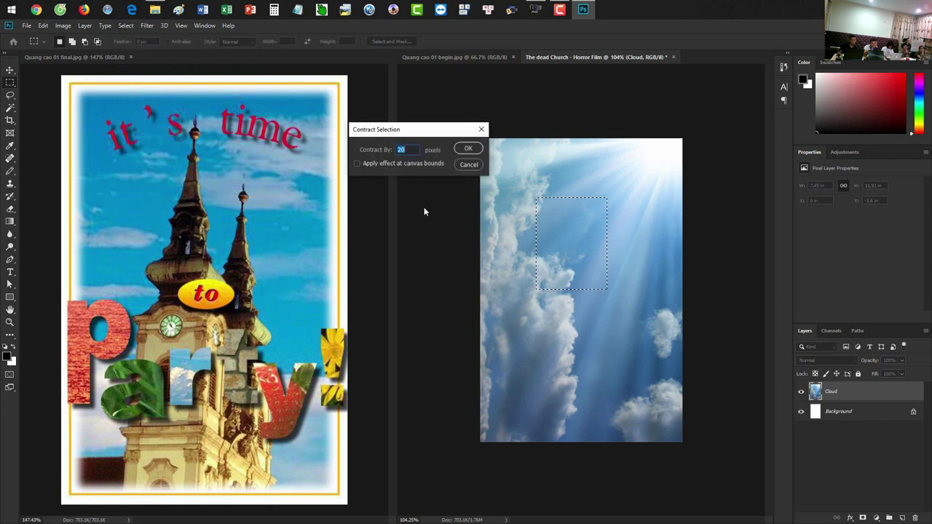
{"action": "key", "text": "Return"}
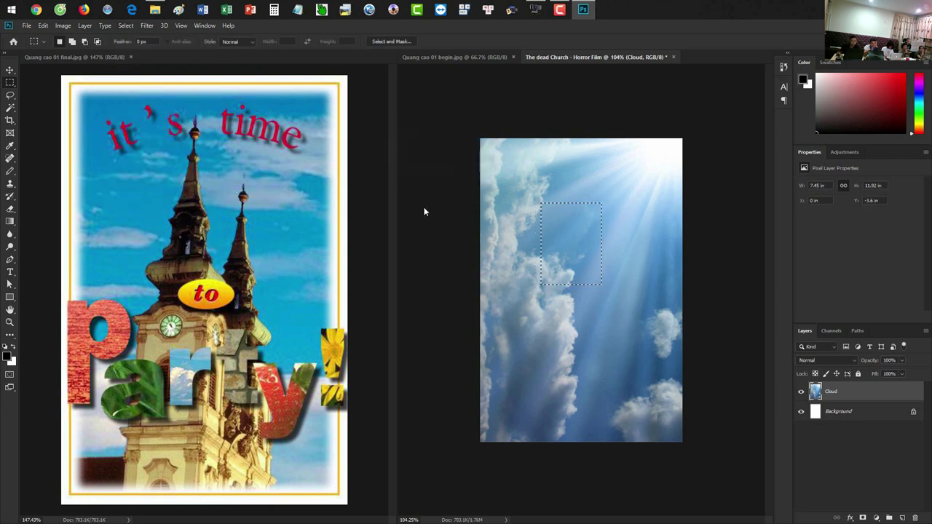
- Redraw a rectangular selection covering the whole cloud image corner to corner
{"action": "left_click", "coordinate": [494, 177]}
{"action": "left_click_drag", "start_coordinate": [481, 138], "coordinate": [682, 441]}
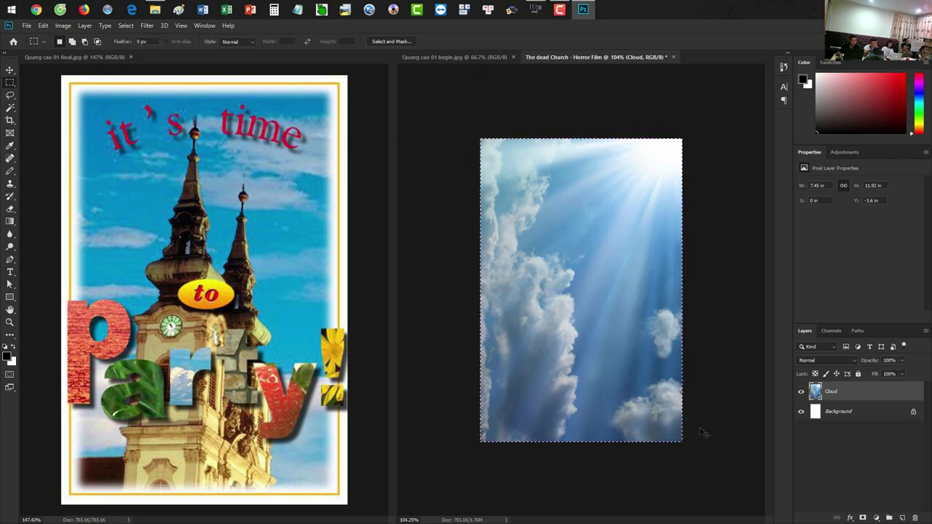
{"action": "left_click", "coordinate": [126, 26]}
{"action": "mouse_move", "coordinate": [134, 163]}
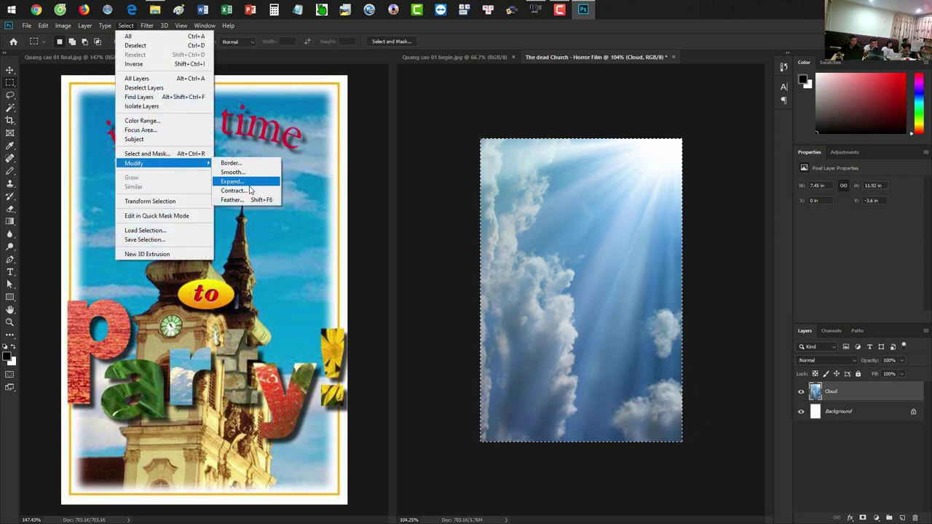
- Contract the selection by 10 pixels, then reselect the whole cloud image
{"action": "left_click", "coordinate": [240, 190]}
{"action": "type", "text": "10"}
{"action": "key", "text": "Return"}
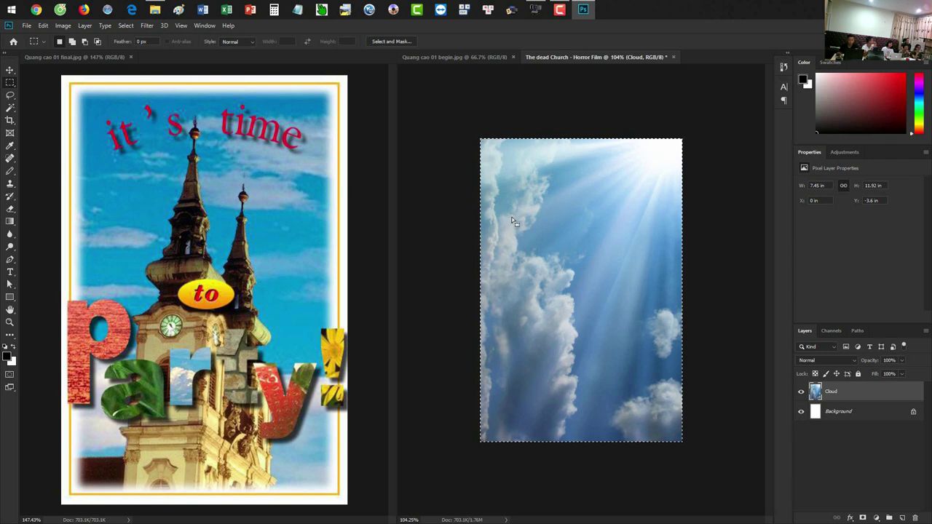
{"action": "left_click", "coordinate": [522, 217]}
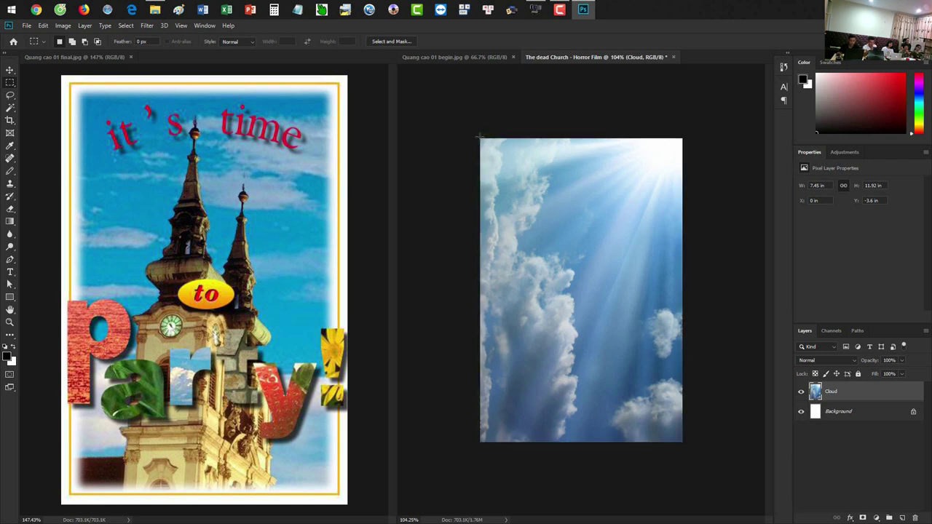
{"action": "left_click_drag", "start_coordinate": [480, 139], "coordinate": [682, 440]}
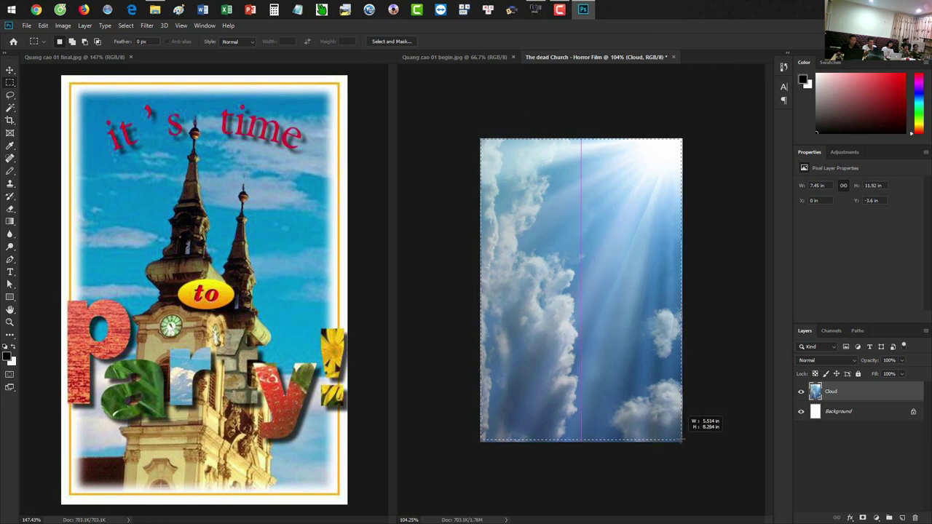
- Contract the selection by 15 pixels, then undo back to the full image
{"action": "left_click", "coordinate": [125, 26]}
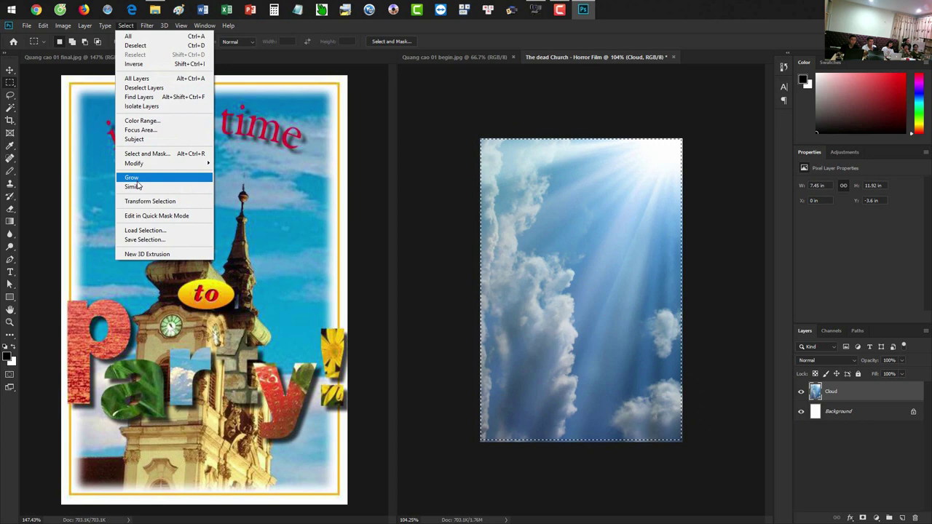
{"action": "left_click", "coordinate": [233, 191]}
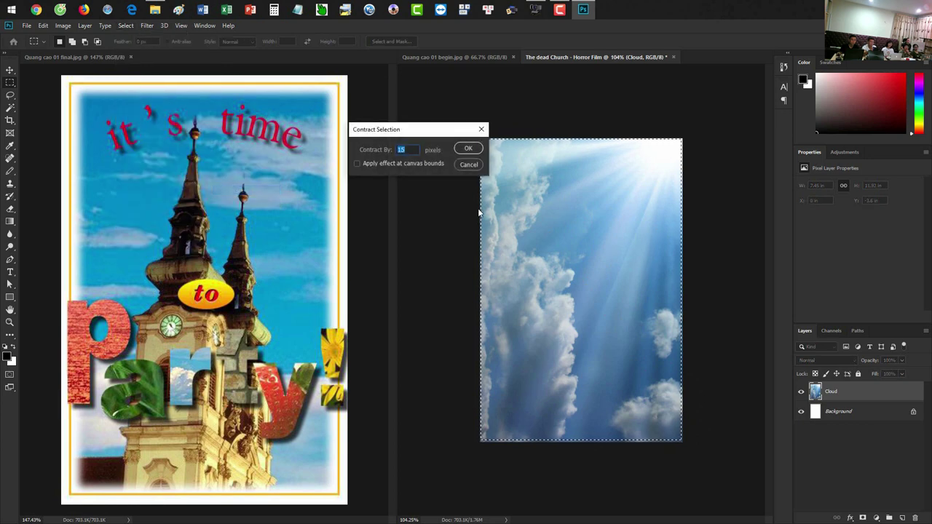
{"action": "key", "text": "Return"}
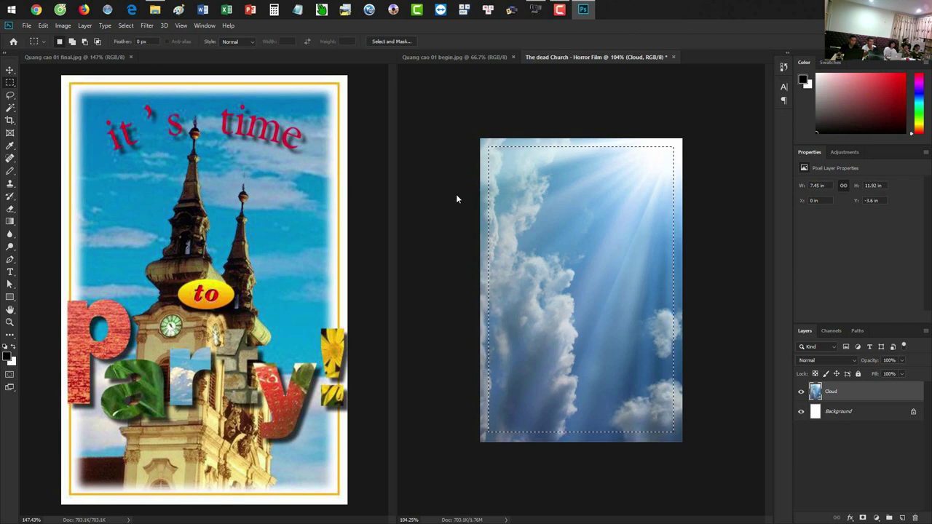
{"action": "key", "text": "ctrl+z"}
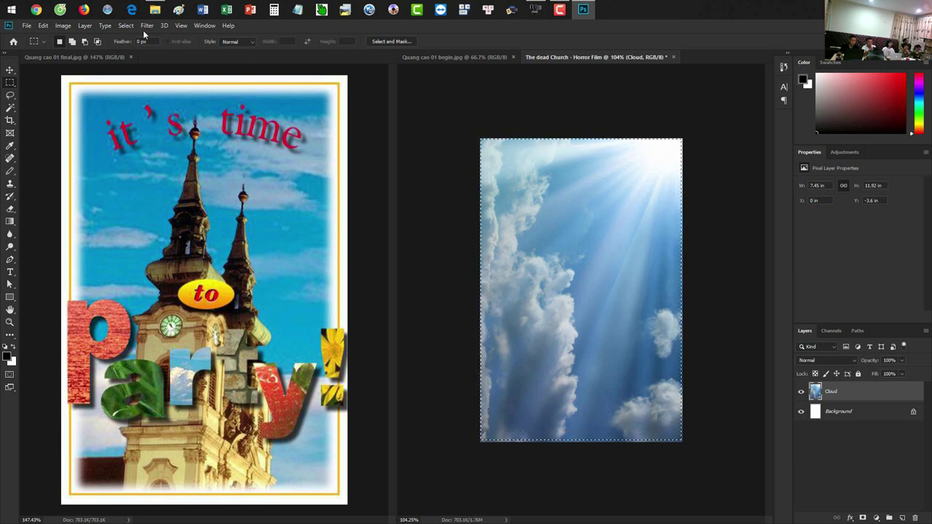
- Contract the selection by 15 pixels, invert it into an edge frame and feather it
{"action": "left_click", "coordinate": [126, 25]}
{"action": "mouse_move", "coordinate": [164, 163]}
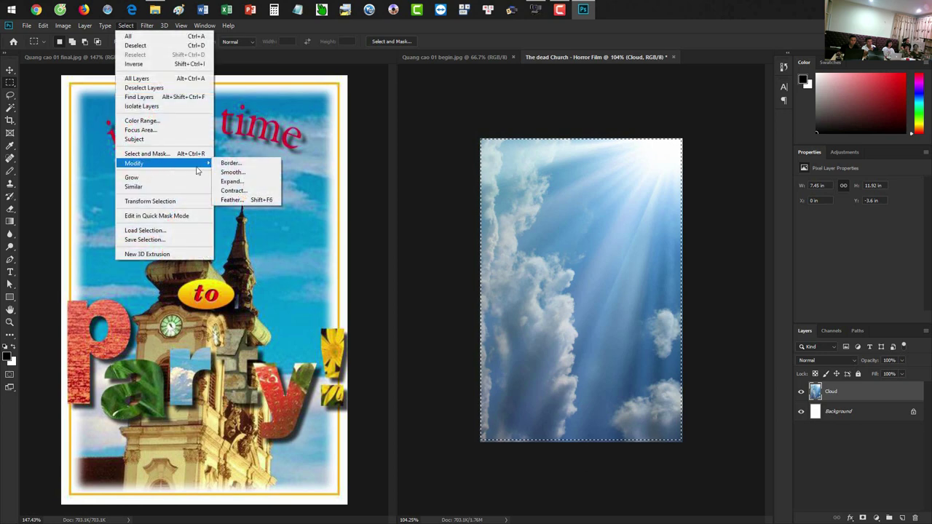
{"action": "left_click", "coordinate": [233, 191]}
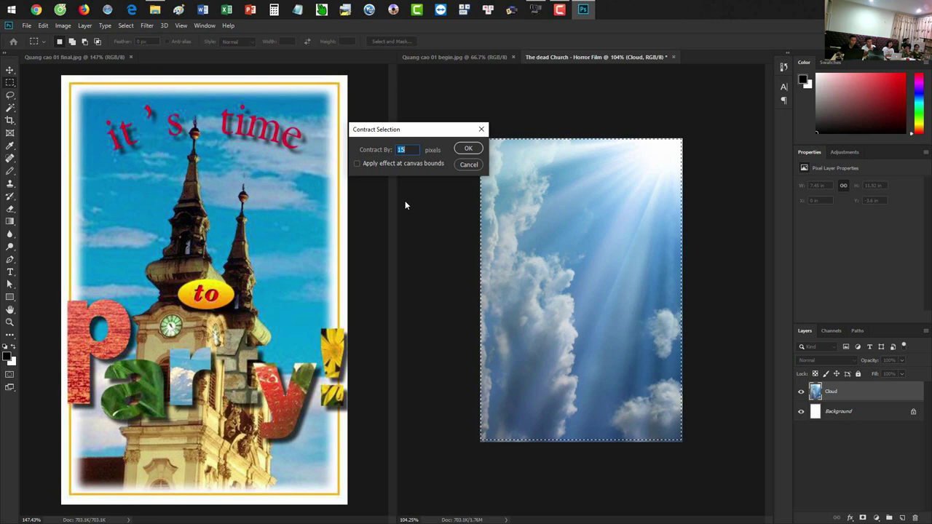
{"action": "key", "text": "Return"}
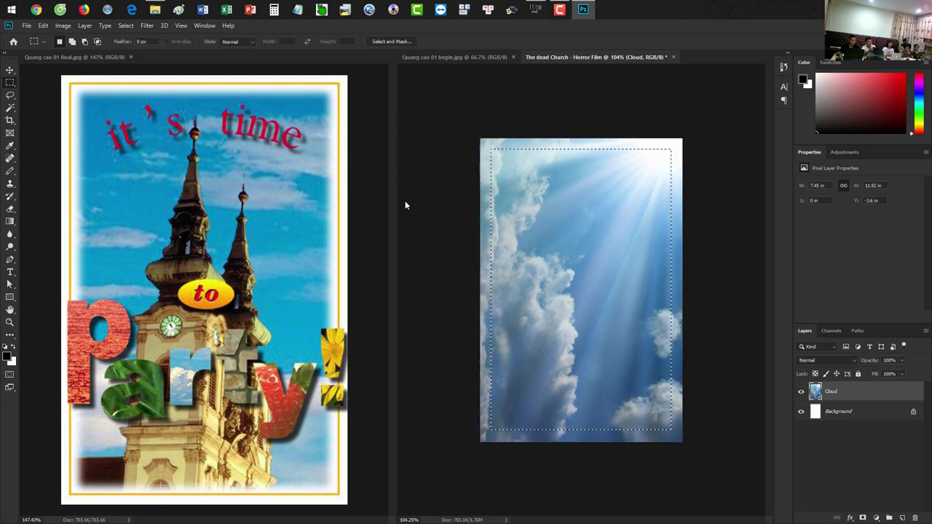
{"action": "key", "text": "ctrl+shift+i"}
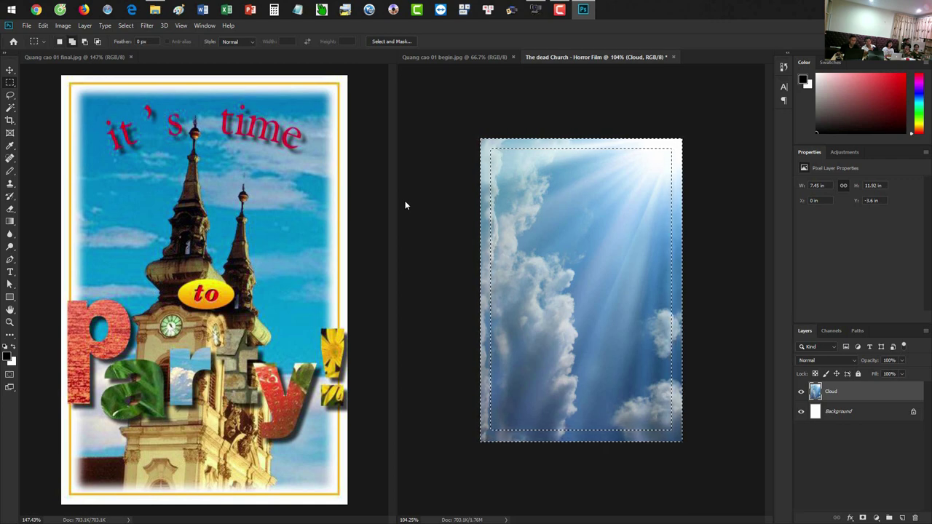
{"action": "key", "text": "shift+F6"}
{"action": "key", "text": "Return"}
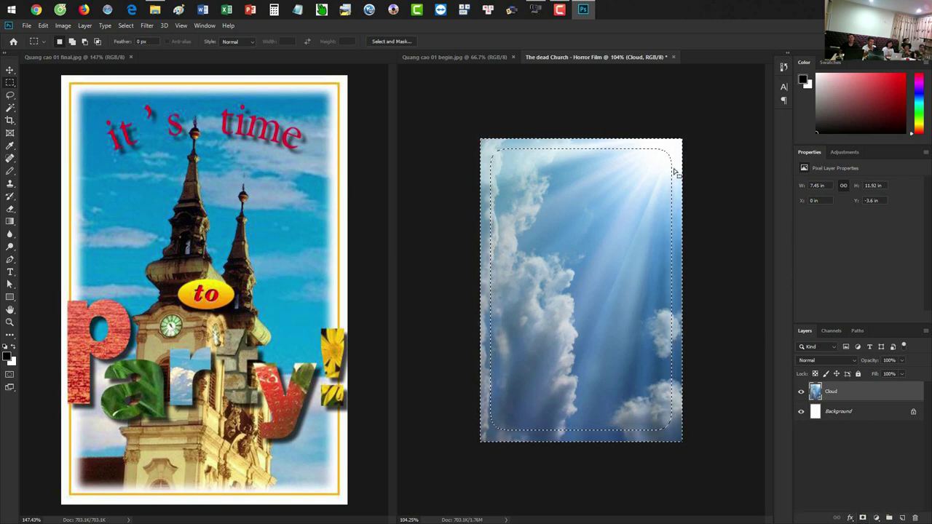
- Invert back to the inner rounded selection and use it as a layer mask on the Cloud layer
{"action": "key", "text": "ctrl+shift+i"}
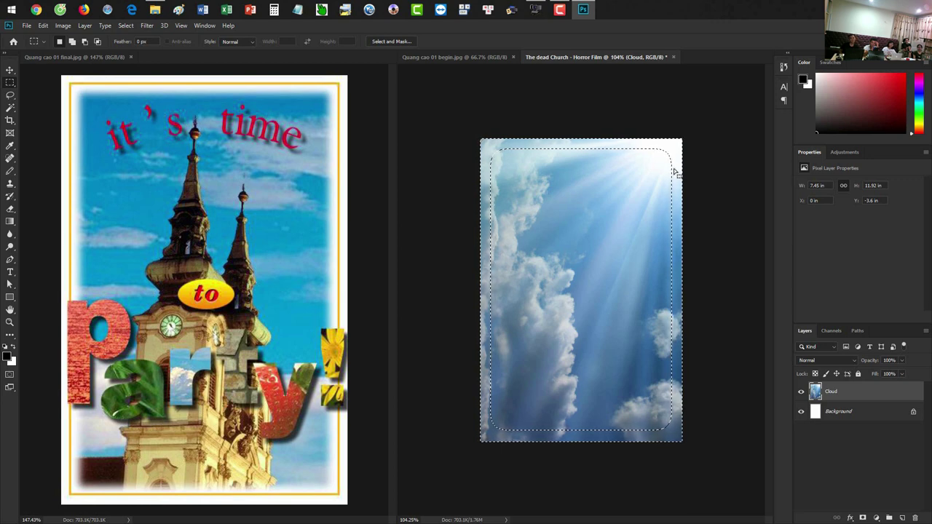
{"action": "left_click", "coordinate": [862, 517]}
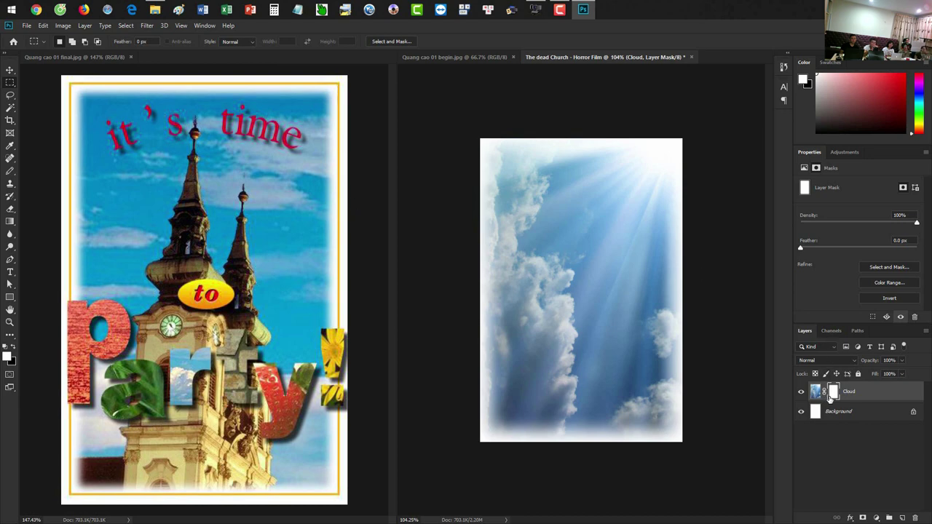
{"action": "key", "text": "ctrl+shift+n"}
- Name the new layer 'Orange Stroke' and marquee a rectangle just inside the cloud image
{"action": "type", "text": "Sk"}
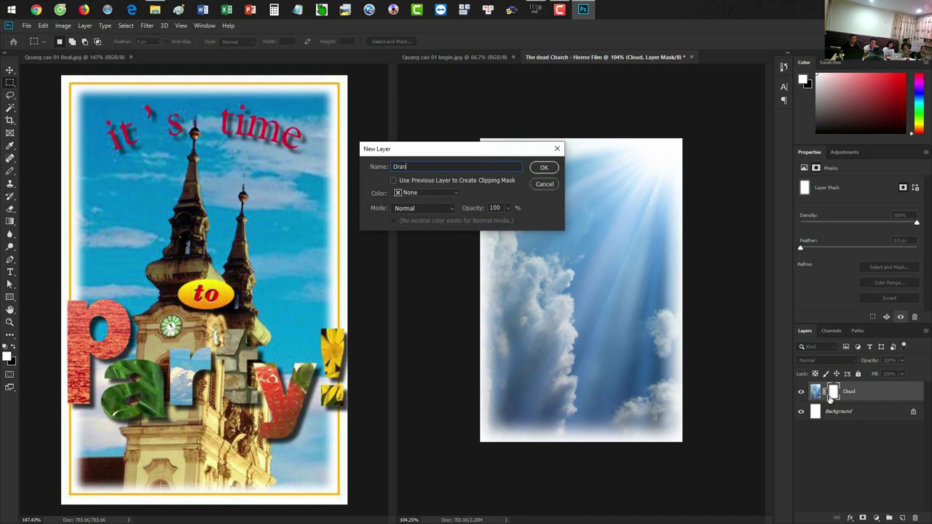
{"action": "type", "text": "Sto"}
{"action": "key", "text": "Return"}
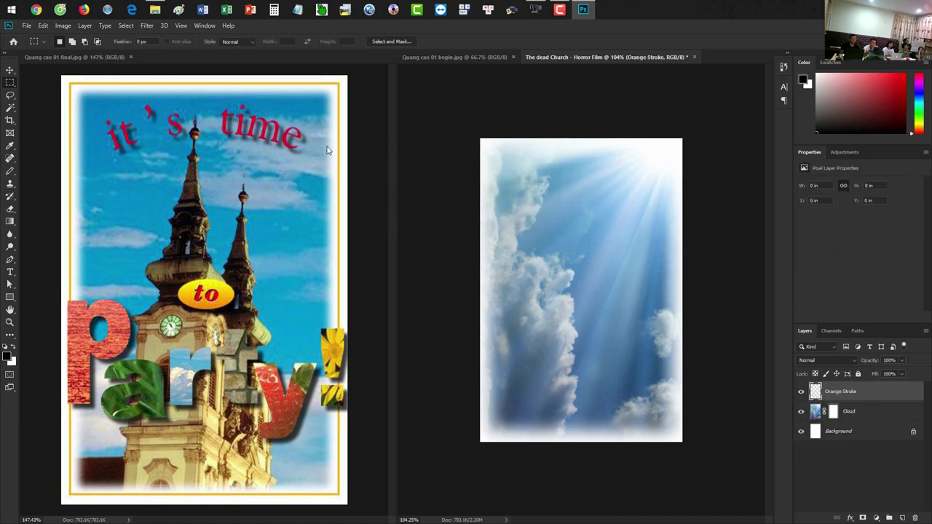
{"action": "left_click_drag", "start_coordinate": [485, 142], "coordinate": [677, 435]}
- Stroke the selection 3 px with orange sampled from the reference poster's border
{"action": "left_click", "coordinate": [44, 26]}
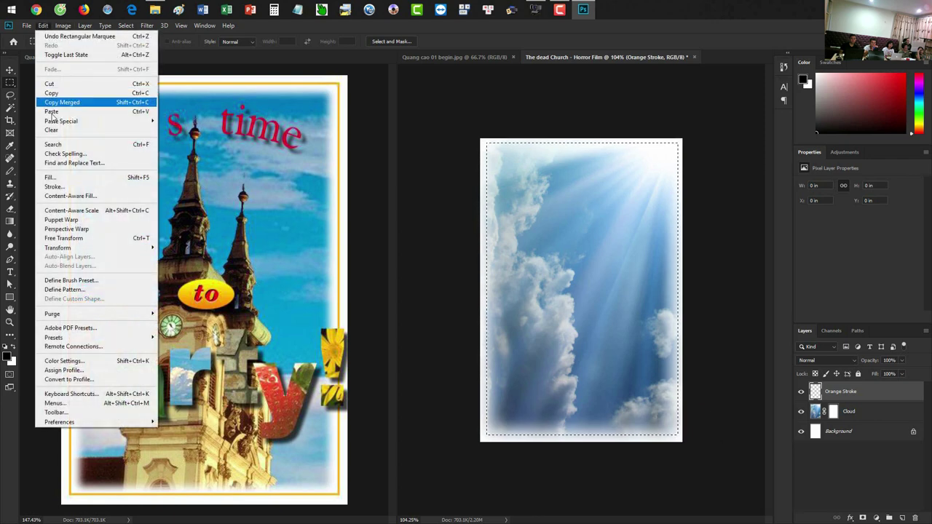
{"action": "left_click", "coordinate": [52, 188]}
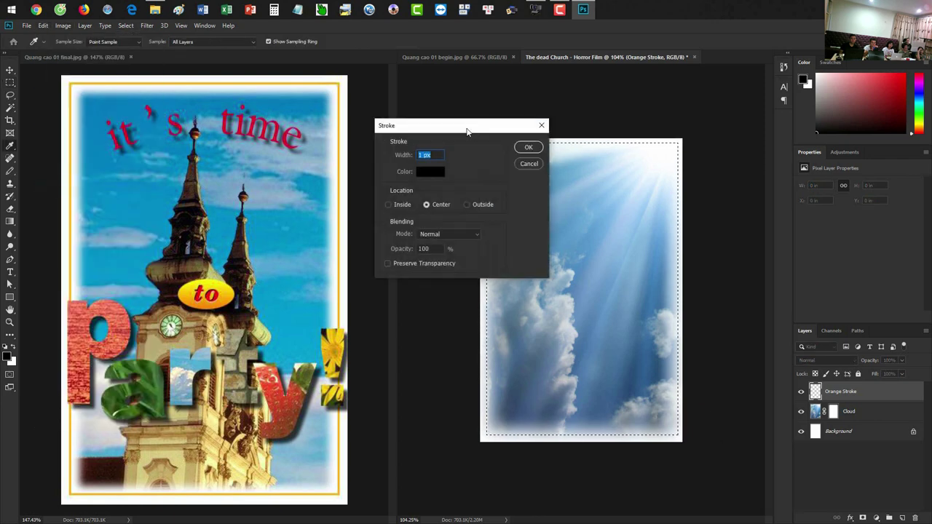
{"action": "left_click_drag", "start_coordinate": [423, 124], "coordinate": [210, 97]}
{"action": "left_click", "coordinate": [209, 145]}
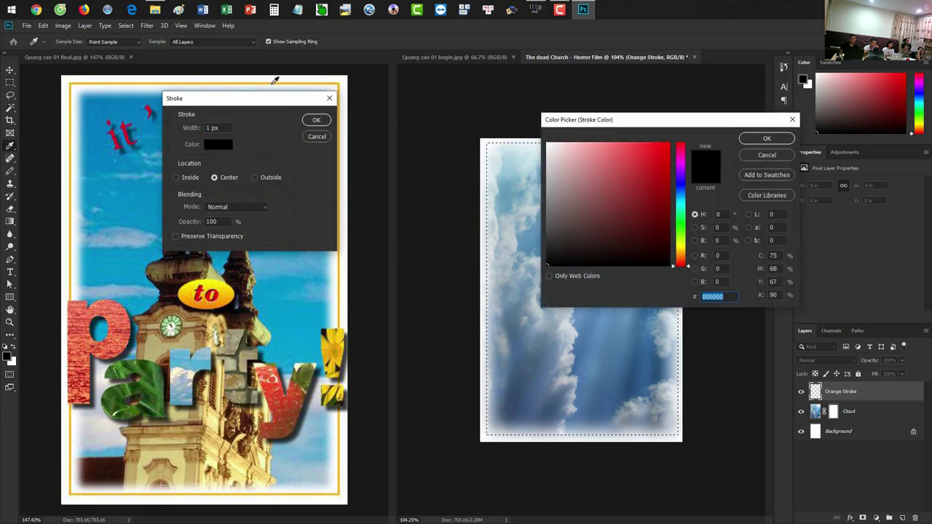
{"action": "left_click", "coordinate": [276, 83]}
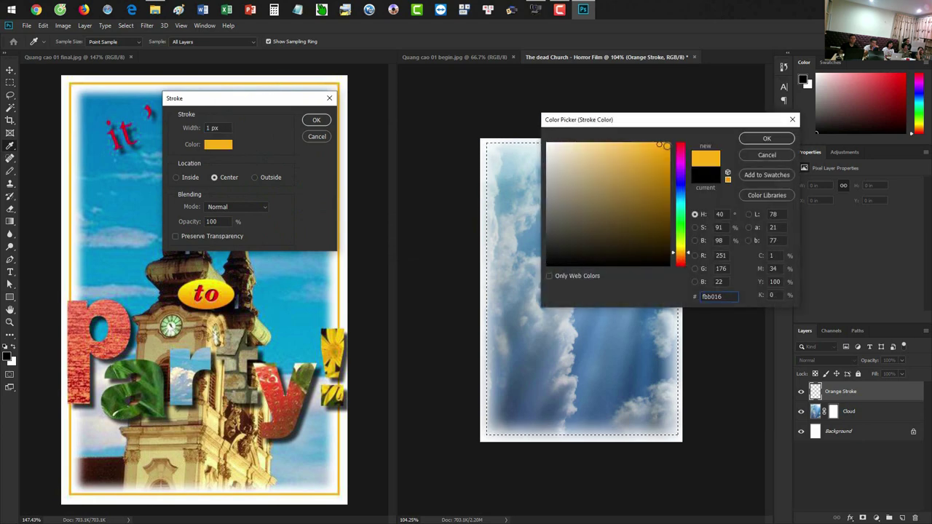
{"action": "left_click", "coordinate": [767, 138]}
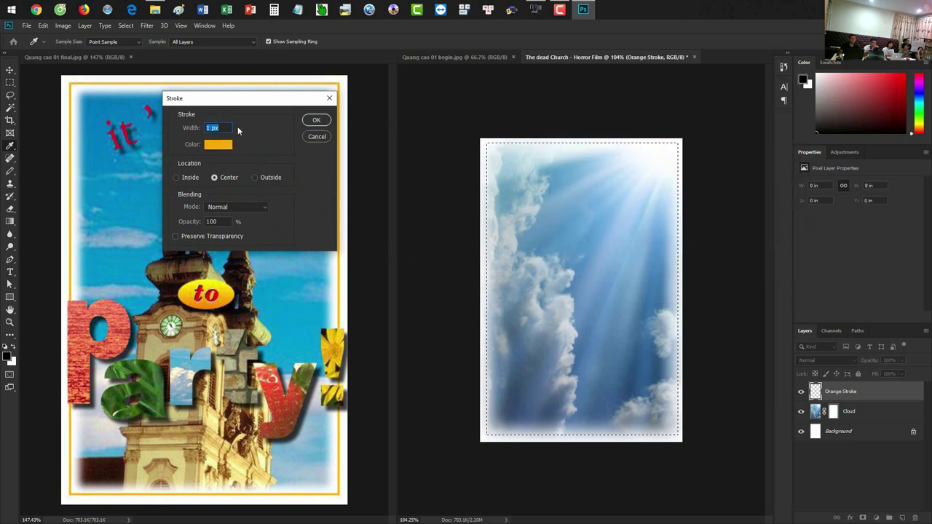
{"action": "type", "text": "3"}
{"action": "left_click", "coordinate": [316, 121]}
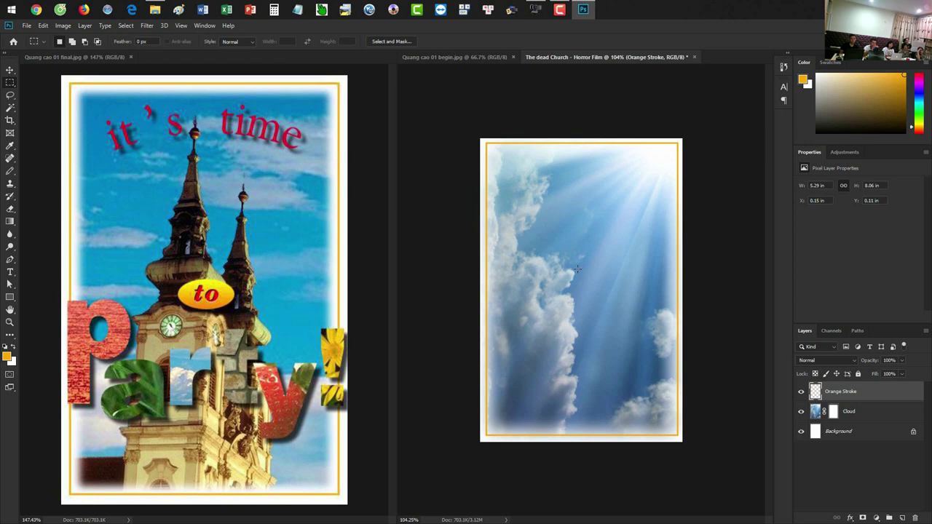
{"action": "key", "text": "ctrl+plus"}
{"action": "key", "text": "ctrl+1"}
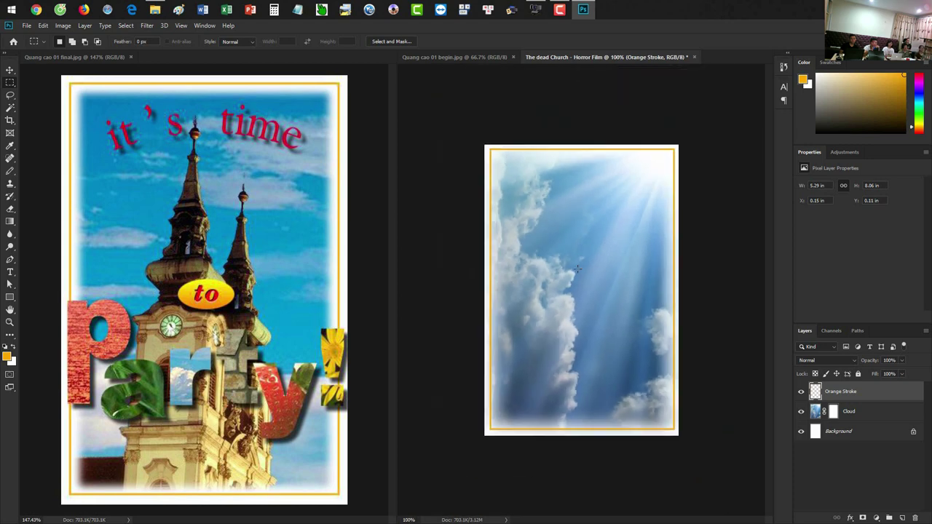
{"action": "key", "text": "ctrl+plus"}
{"action": "key", "text": "ctrl+minus"}
{"action": "key", "text": "ctrl+plus"}
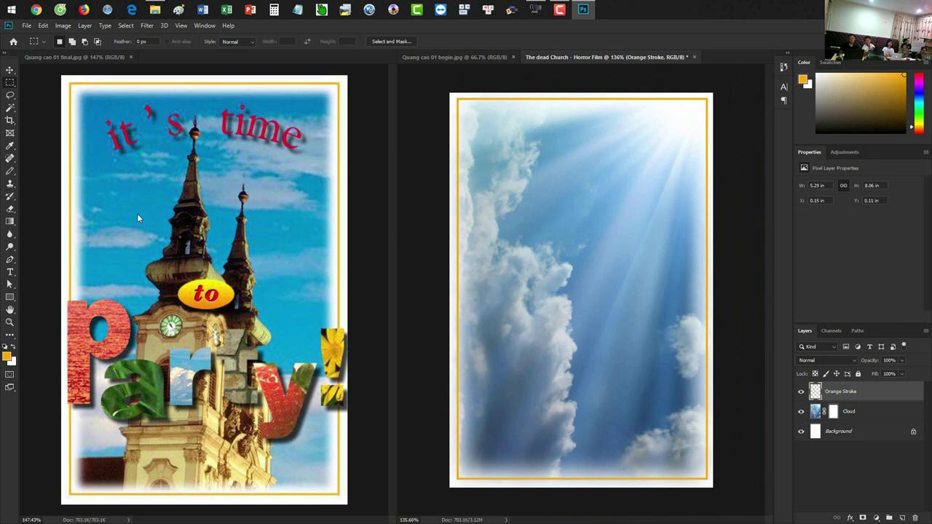
- In Quang cao 01 begin.jpg, load the church outline path as a selection
{"action": "left_click", "coordinate": [465, 57]}
{"action": "left_click", "coordinate": [831, 331]}
{"action": "left_click", "coordinate": [857, 330]}
{"action": "left_click", "coordinate": [825, 348]}
{"action": "left_click", "coordinate": [825, 348], "text": "ctrl"}
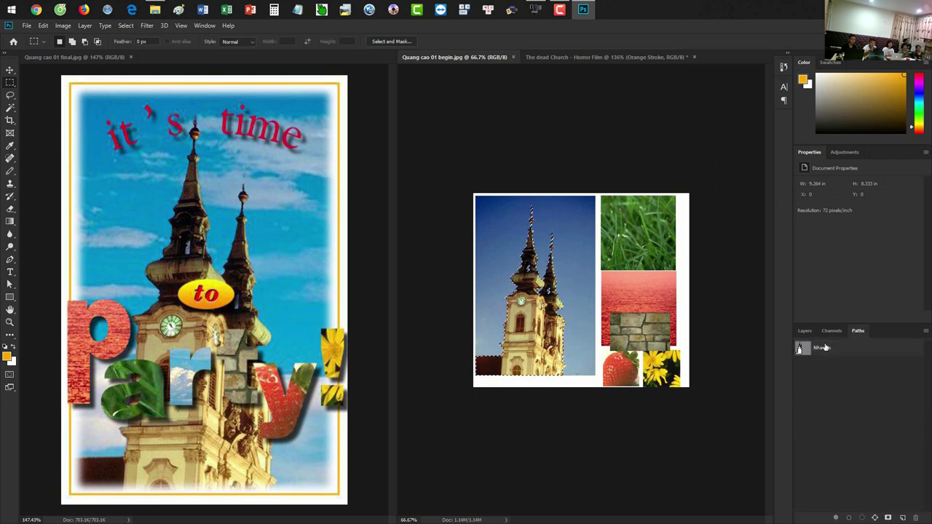
- Feather the church selection by 15 pixels and drag it into the poster over the clouds
{"action": "key", "text": "shift+F6"}
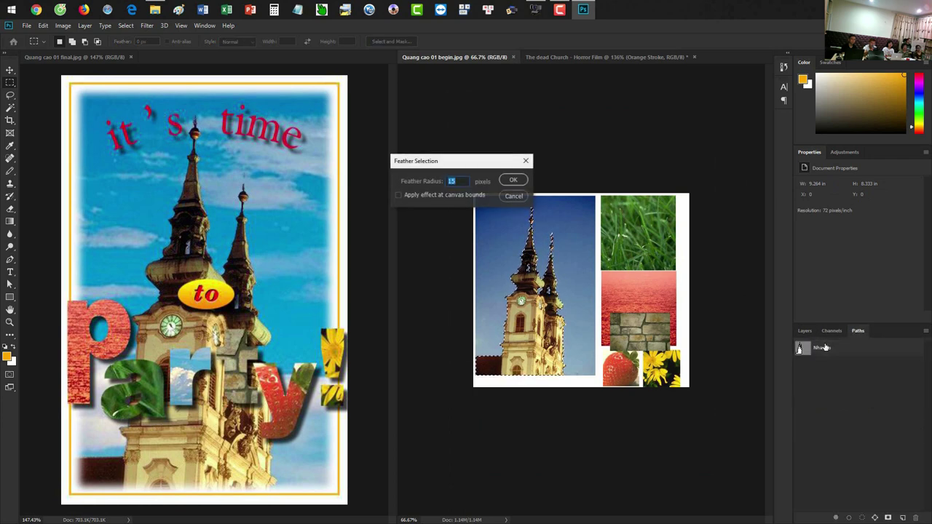
{"action": "key", "text": "Return"}
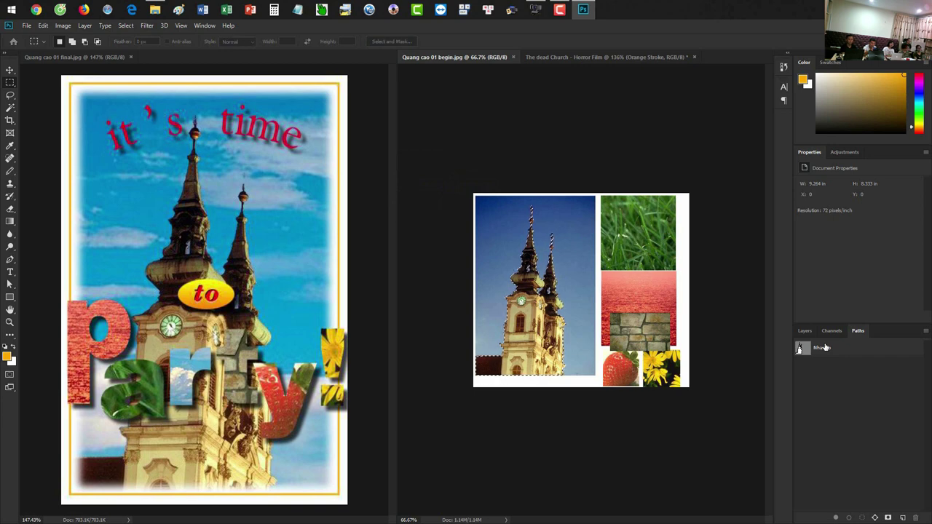
{"action": "key", "text": "shift+F6"}
{"action": "type", "text": "5"}
{"action": "key", "text": "Return"}
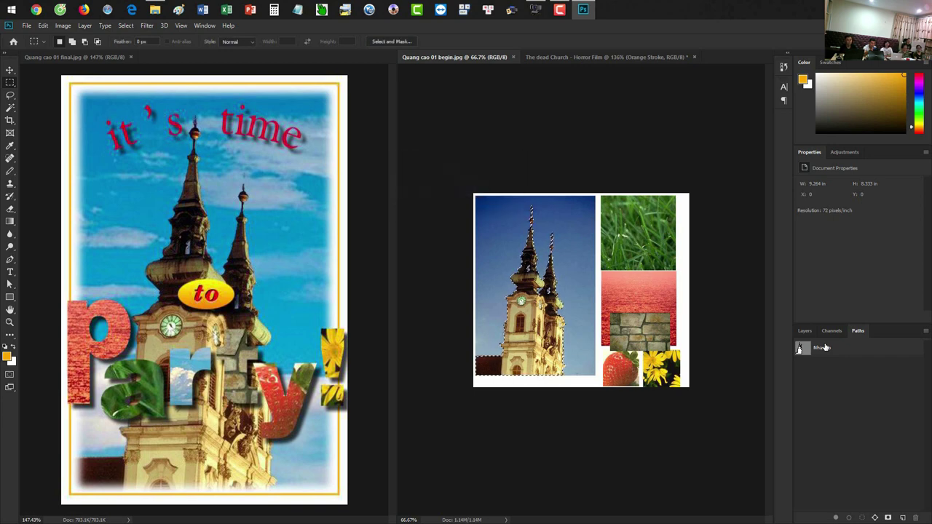
{"action": "key", "text": "v"}
{"action": "mouse_move", "coordinate": [523, 294]}
{"action": "left_mouse_down"}
{"action": "mouse_move", "coordinate": [547, 107]}
{"action": "mouse_move", "coordinate": [566, 396]}
{"action": "left_mouse_up"}
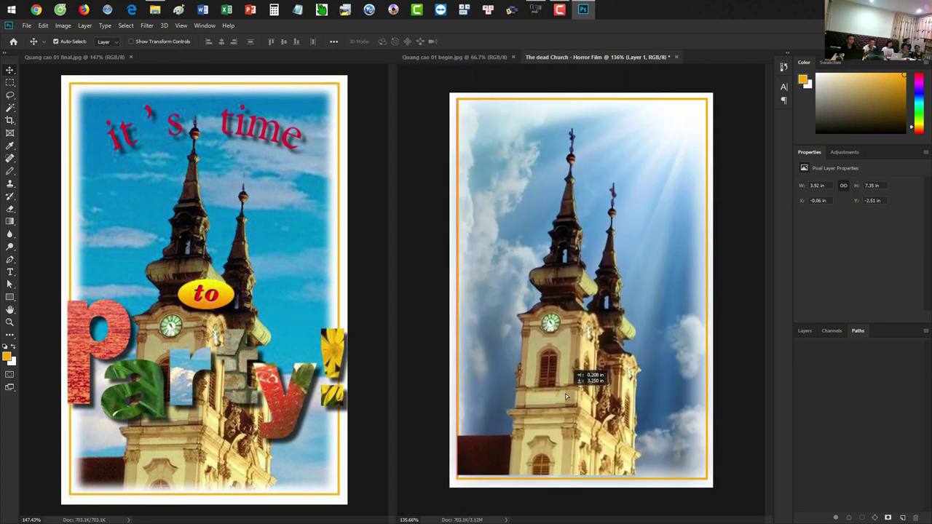
- Nudge the church into place, stack Orange Stroke above Layer 1, and load the Cloud mask selection
{"action": "left_click_drag", "start_coordinate": [566, 396], "coordinate": [568, 399]}
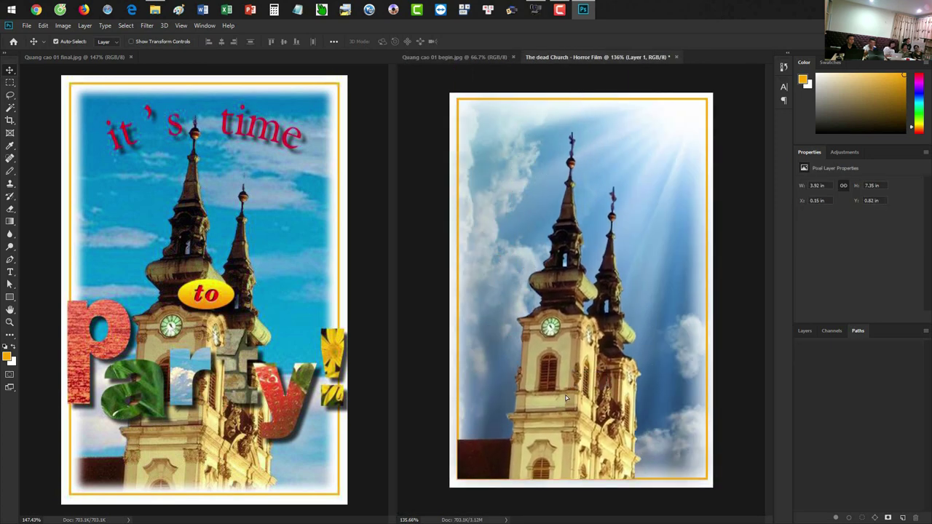
{"action": "left_click", "coordinate": [804, 332]}
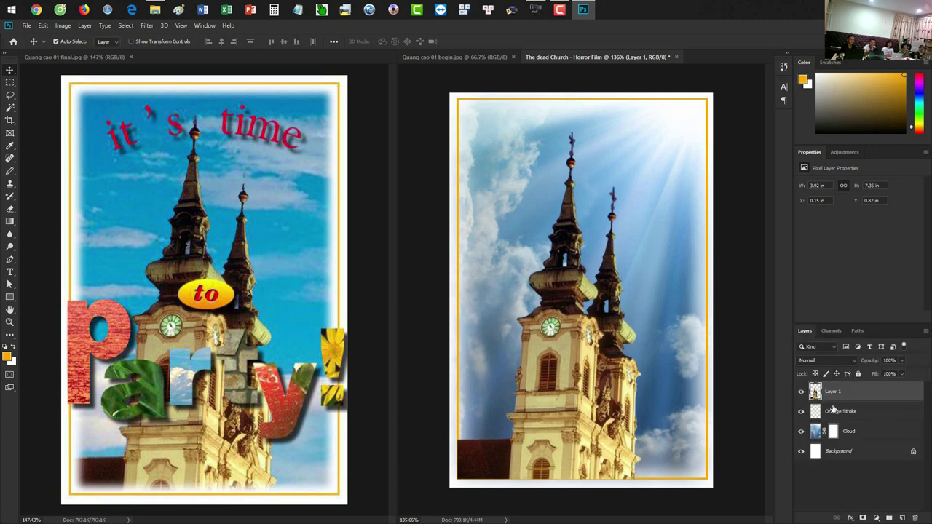
{"action": "left_click_drag", "start_coordinate": [834, 409], "coordinate": [838, 387]}
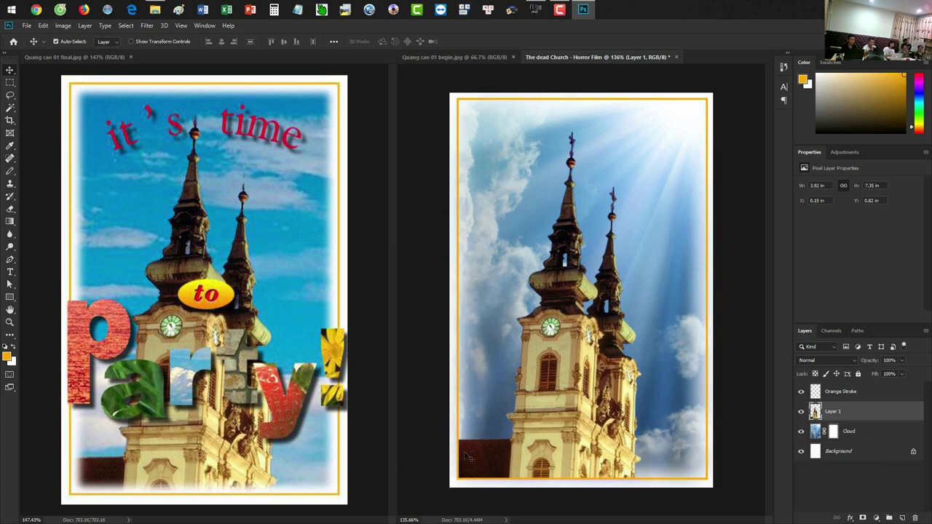
{"action": "left_click", "coordinate": [834, 433], "text": "ctrl"}
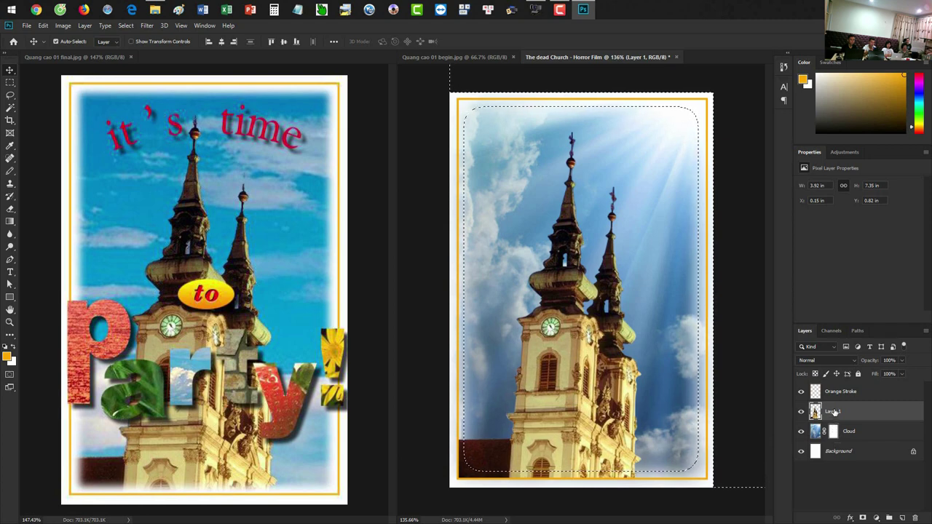
- Try masking the church layer with the inverted Cloud mask selection, then undo and deselect
{"action": "key", "text": "ctrl+shift+i"}
{"action": "left_click", "coordinate": [863, 518]}
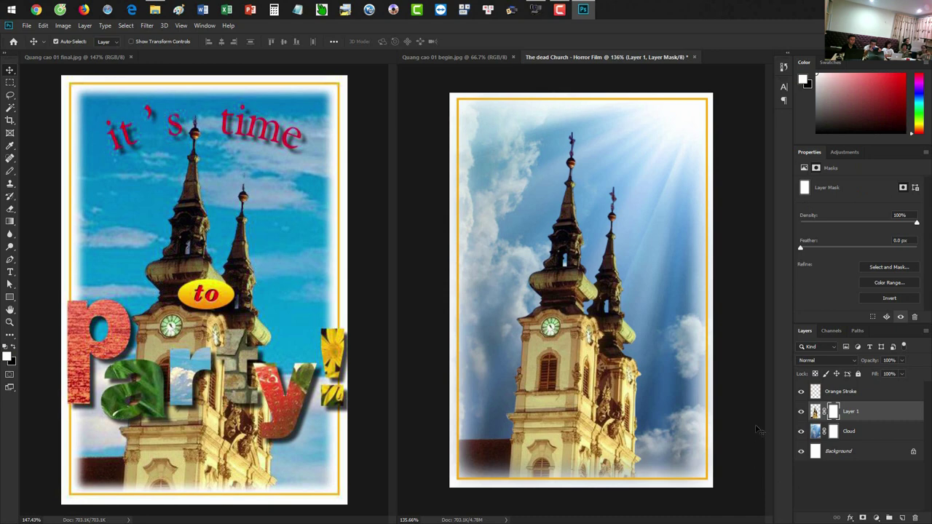
{"action": "key", "text": "ctrl+z"}
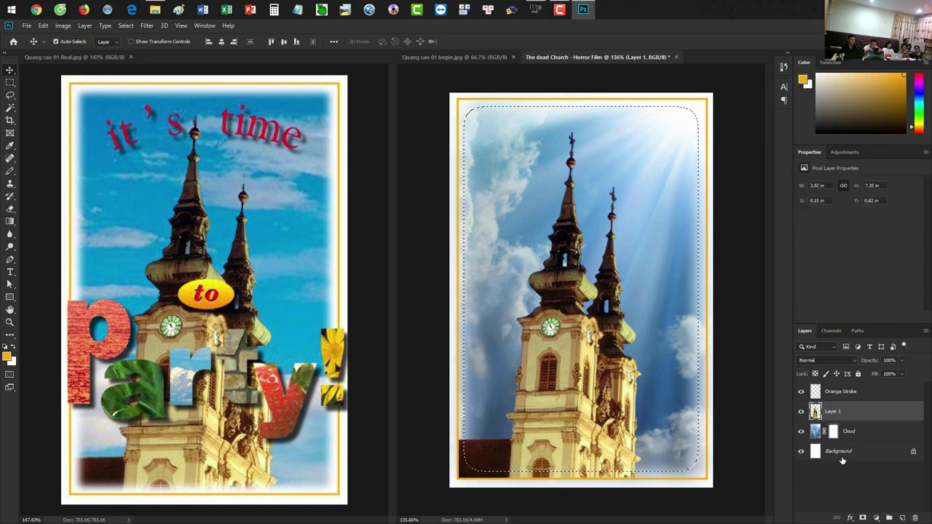
{"action": "key", "text": "ctrl+d"}
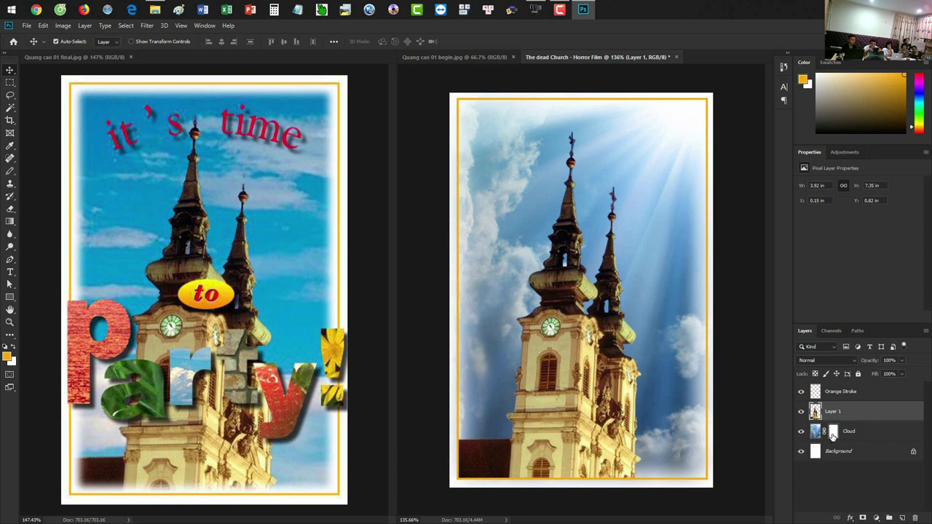
- Copy the Cloud layer's mask onto Layer 1, retrying after an undone move
{"action": "left_click_drag", "start_coordinate": [830, 435], "coordinate": [835, 413]}
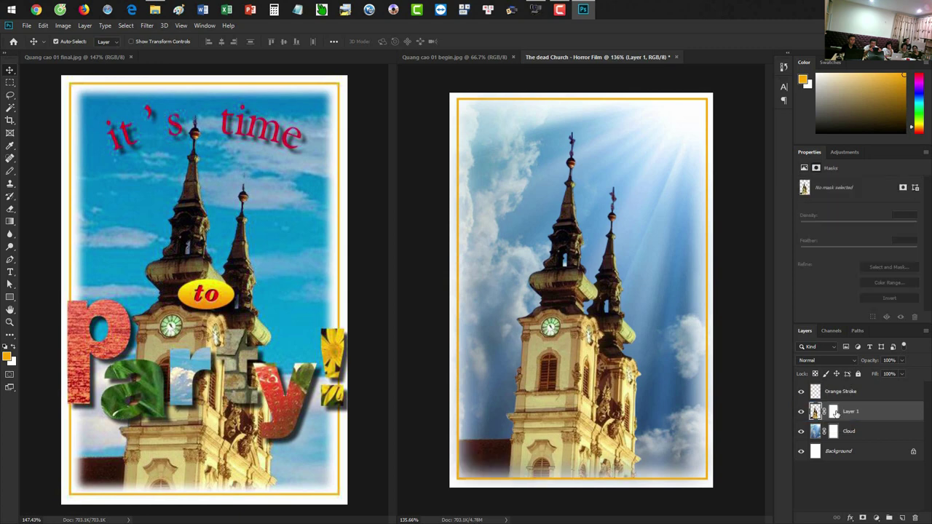
{"action": "key", "text": "ctrl+z"}
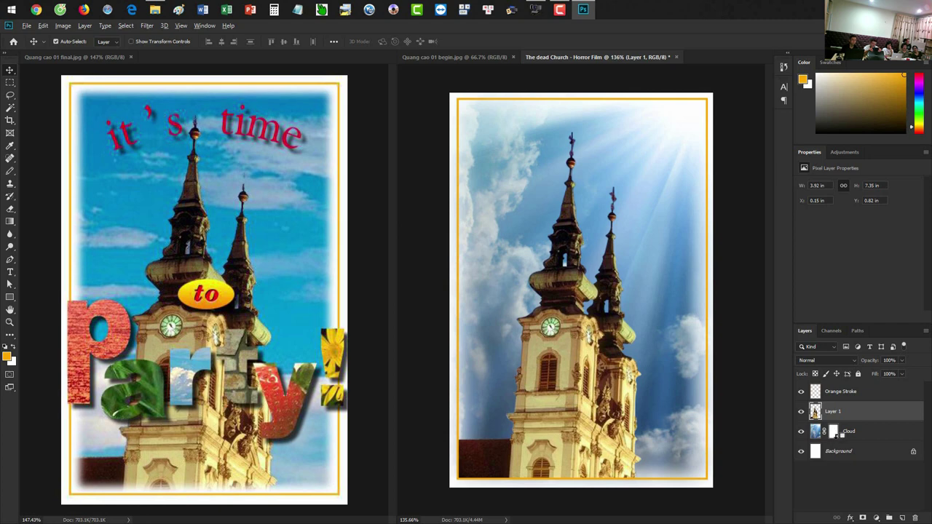
{"action": "left_click_drag", "start_coordinate": [834, 434], "coordinate": [838, 412]}
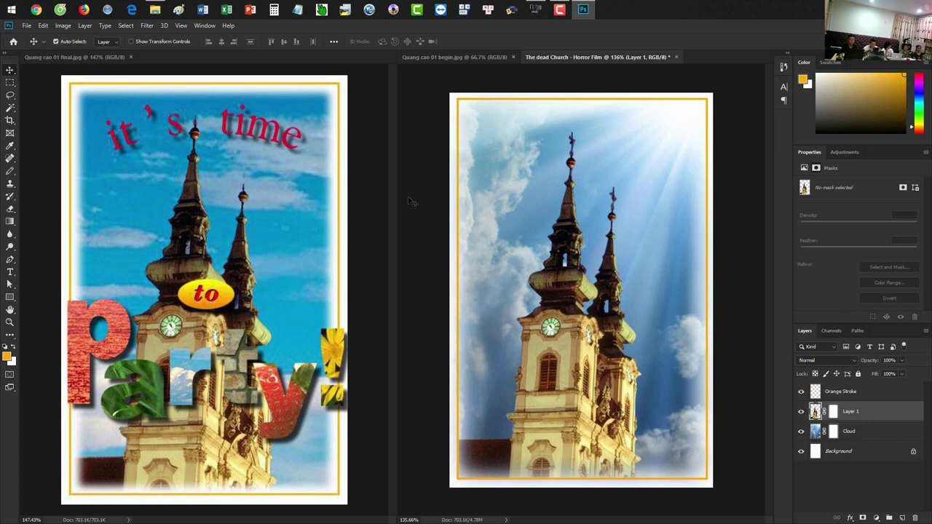
- Add the 'it's time' text layer beside the church spire
{"action": "key", "text": "t"}
{"action": "left_click", "coordinate": [516, 163]}
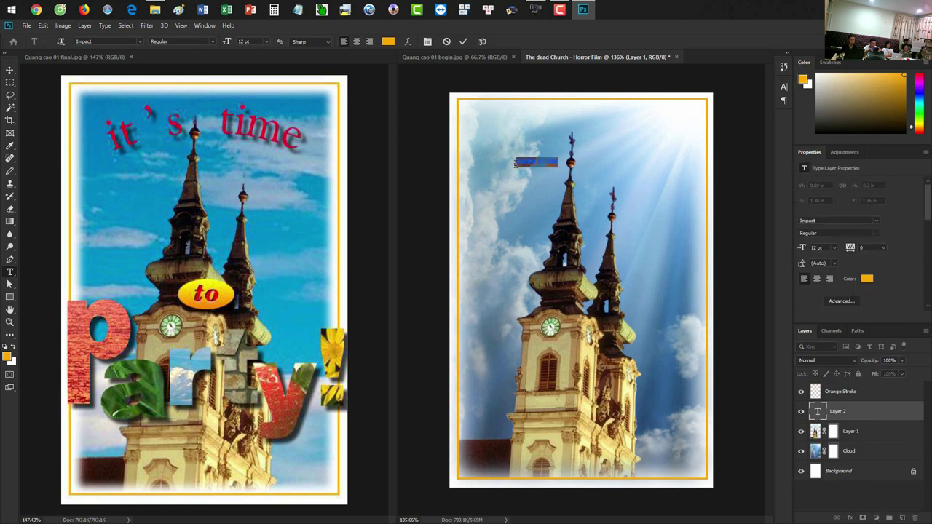
{"action": "key", "text": "BackSpace"}
{"action": "type", "text": "he"}
{"action": "key", "text": "ctrl+Return"}
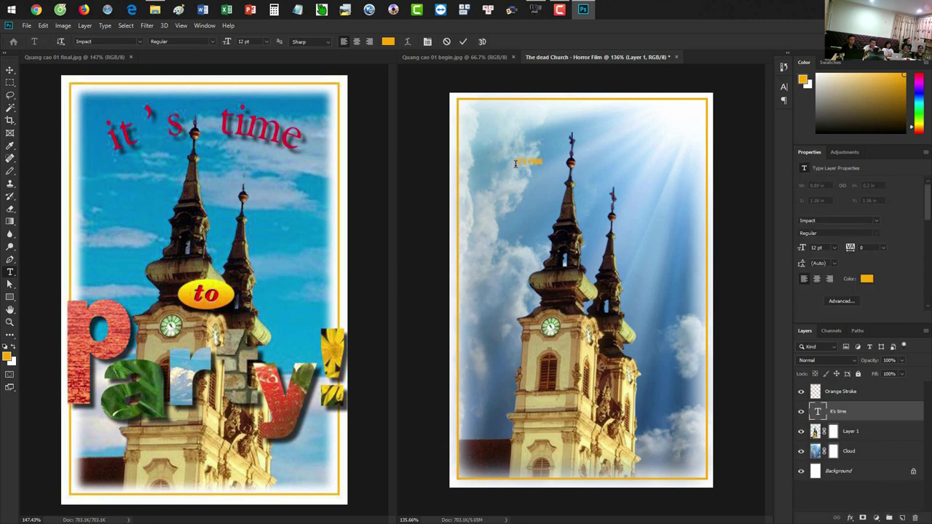
- Set the text font to Times New Roman Regular
{"action": "left_click", "coordinate": [784, 87]}
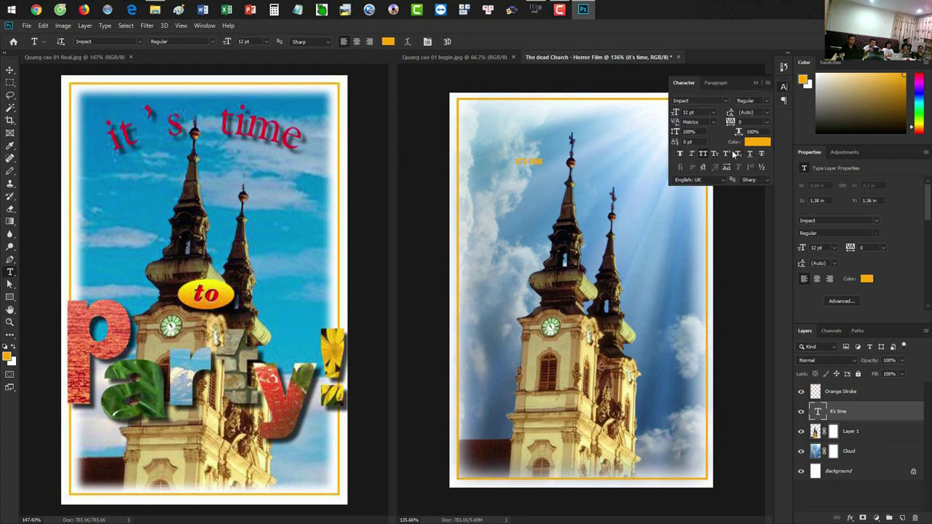
{"action": "left_click", "coordinate": [707, 101]}
{"action": "type", "text": "Times New Roman"}
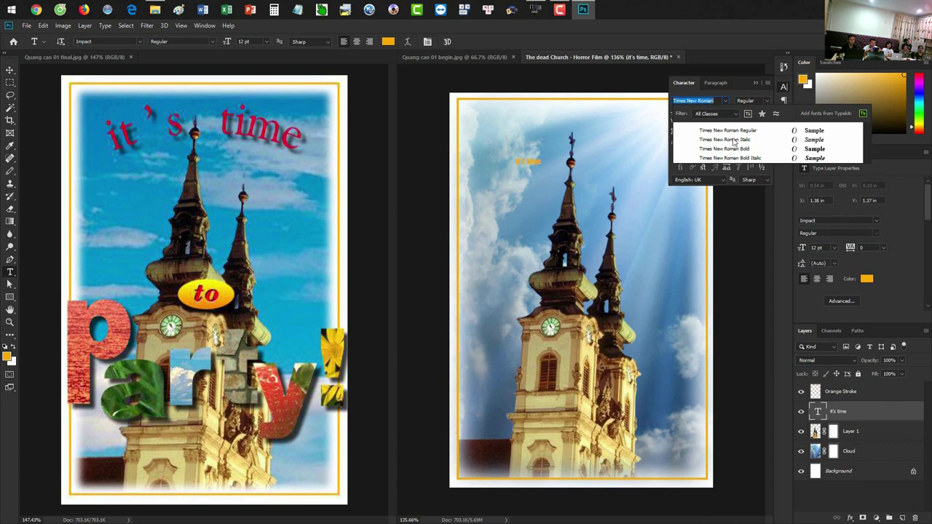
{"action": "left_click", "coordinate": [736, 132]}
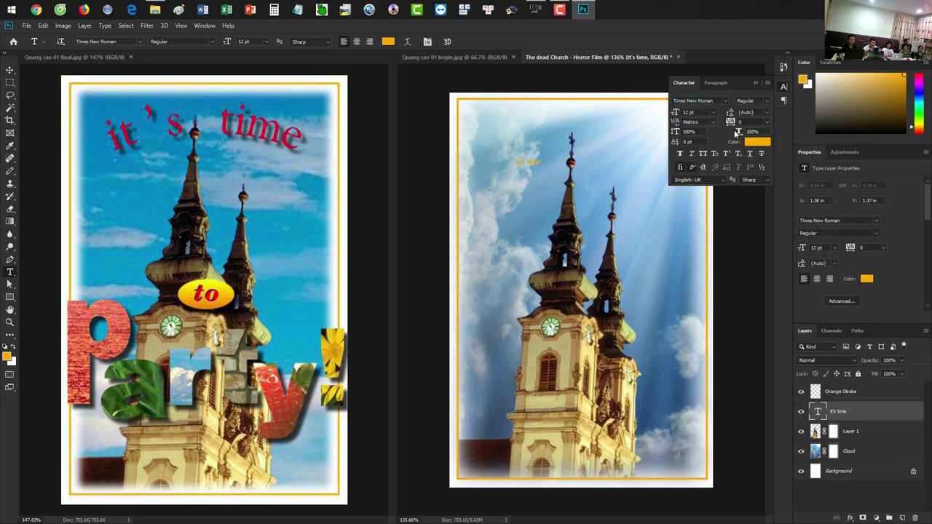
- Change the text colour from orange to red in the Character panel
{"action": "left_click", "coordinate": [783, 87]}
{"action": "left_click", "coordinate": [784, 87]}
{"action": "left_click", "coordinate": [757, 143]}
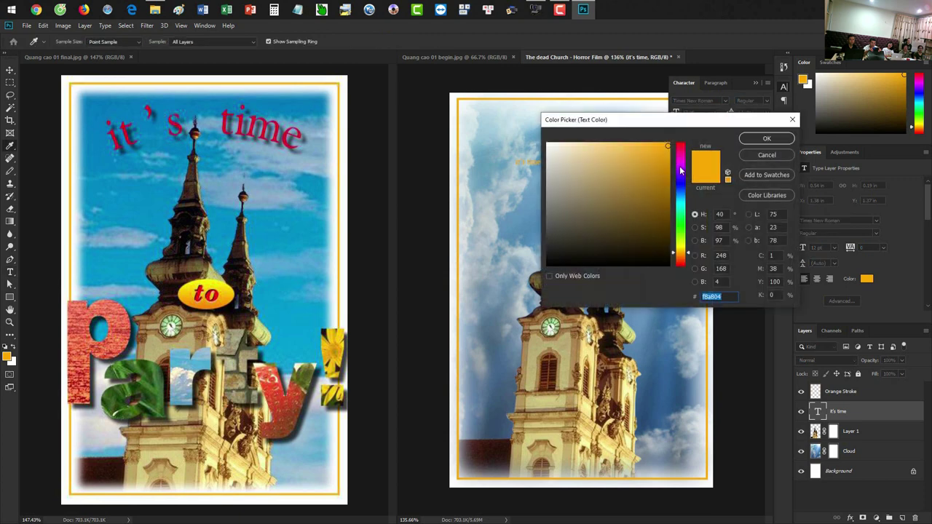
{"action": "left_click_drag", "start_coordinate": [681, 170], "coordinate": [679, 145]}
{"action": "left_click", "coordinate": [766, 138]}
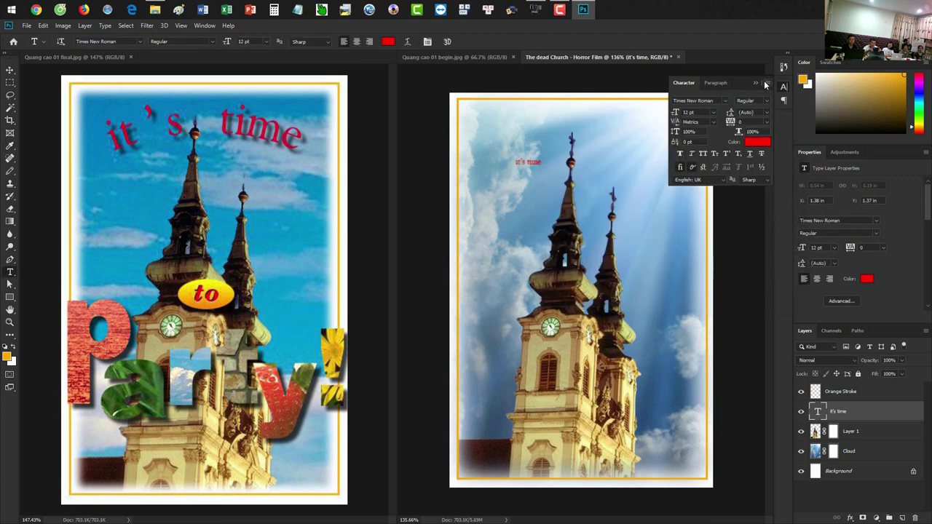
{"action": "left_click", "coordinate": [768, 85]}
- Scale the 'it's time' text up into a large title over the spire
{"action": "key", "text": "v"}
{"action": "key", "text": "ctrl+t"}
{"action": "left_click_drag", "start_coordinate": [541, 158], "coordinate": [656, 136]}
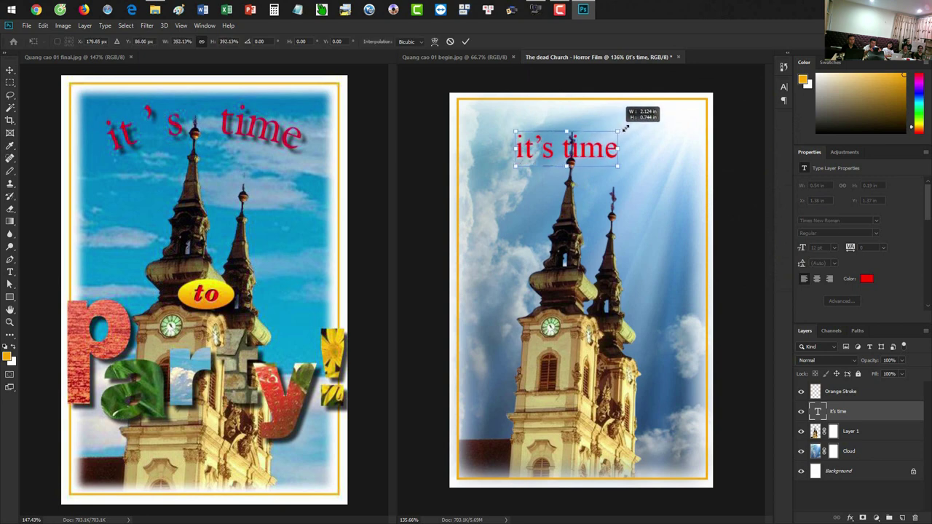
{"action": "mouse_move", "coordinate": [654, 160]}
{"action": "left_mouse_down"}
{"action": "mouse_move", "coordinate": [679, 175]}
{"action": "mouse_move", "coordinate": [648, 159]}
{"action": "left_mouse_up"}
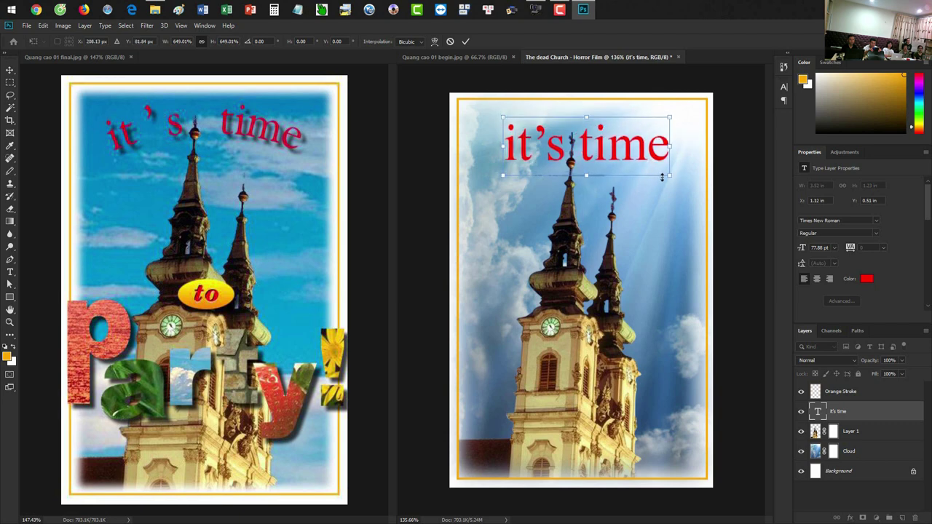
{"action": "key", "text": "Return"}
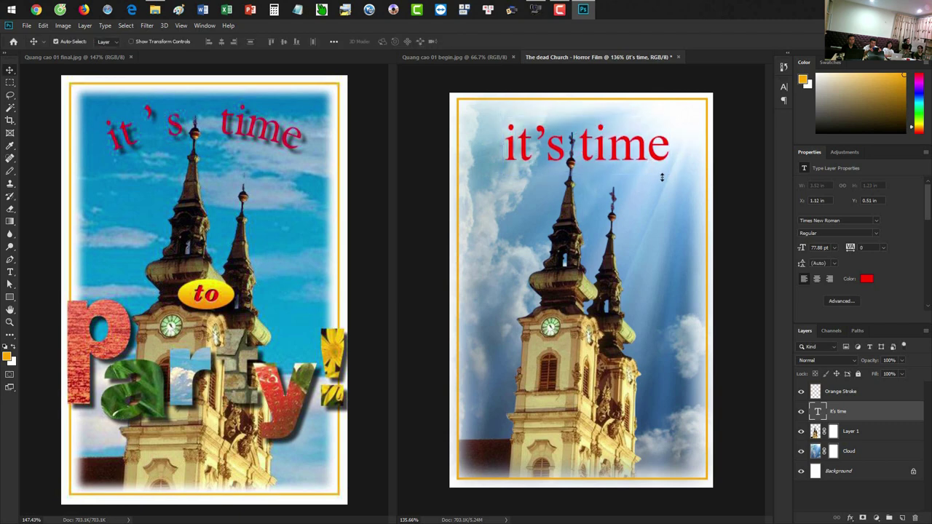
- Shrink the title to about 92 percent and shift it up and slightly left
{"action": "key", "text": "ctrl+t"}
{"action": "left_click_drag", "start_coordinate": [669, 176], "coordinate": [661, 169]}
{"action": "key", "text": "Return"}
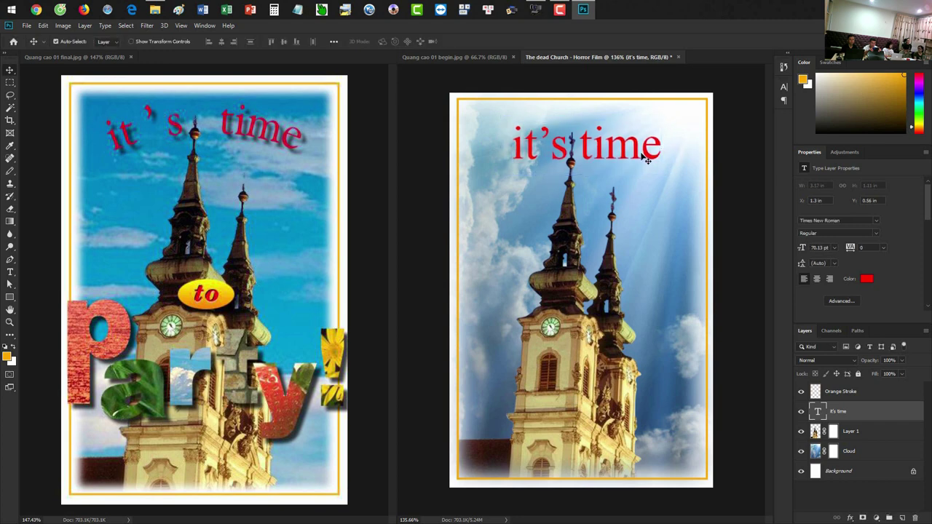
{"action": "left_click_drag", "start_coordinate": [651, 146], "coordinate": [647, 140]}
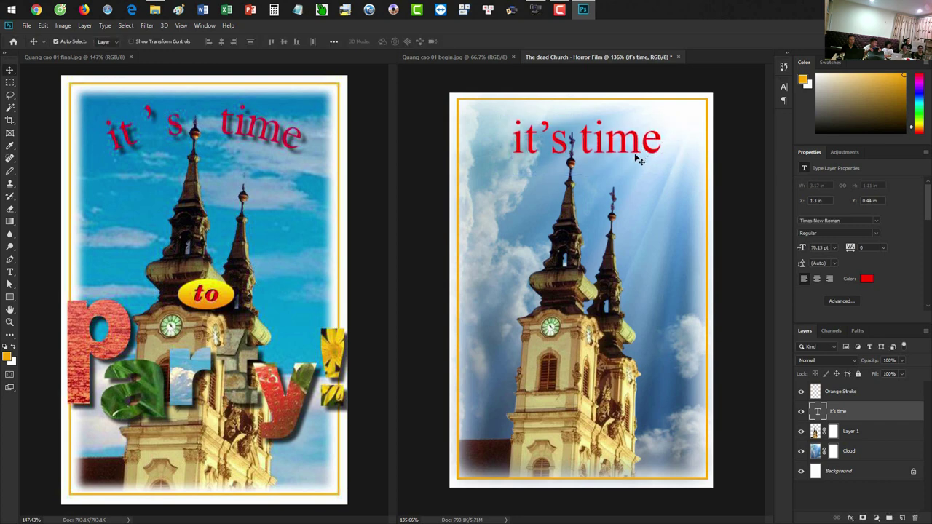
{"action": "key", "text": "Left"}
{"action": "key", "text": "Left"}
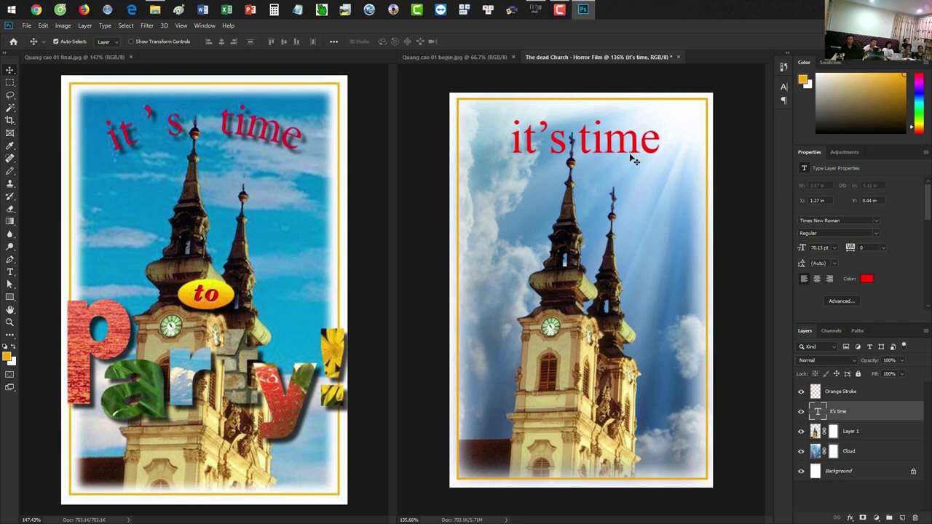
{"action": "key", "text": "ctrl+t"}
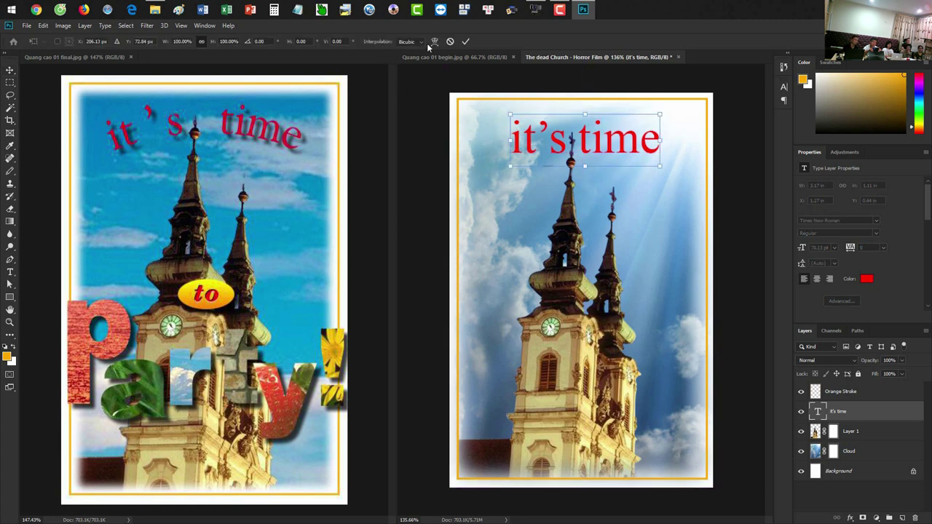
- Try a flattened Arch warp on the title, then undo it
{"action": "left_click", "coordinate": [435, 42]}
{"action": "left_click", "coordinate": [139, 41]}
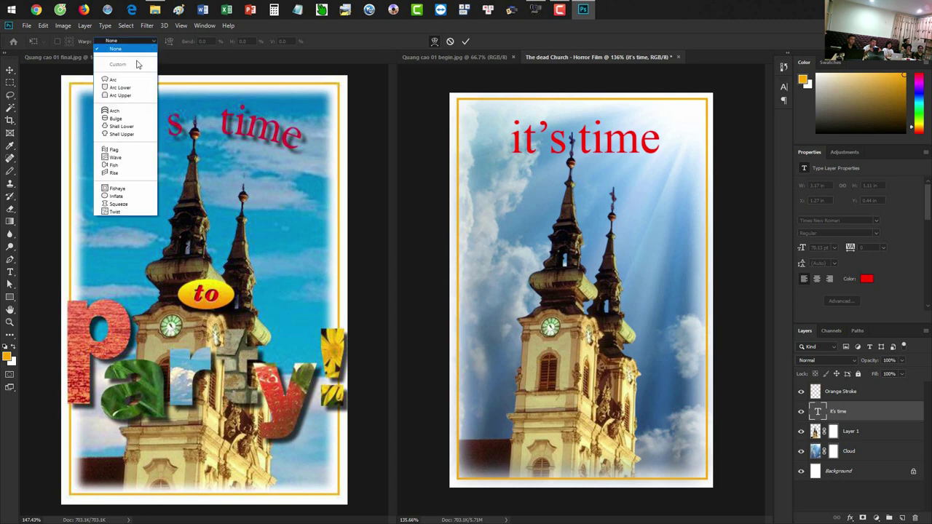
{"action": "left_click", "coordinate": [115, 110]}
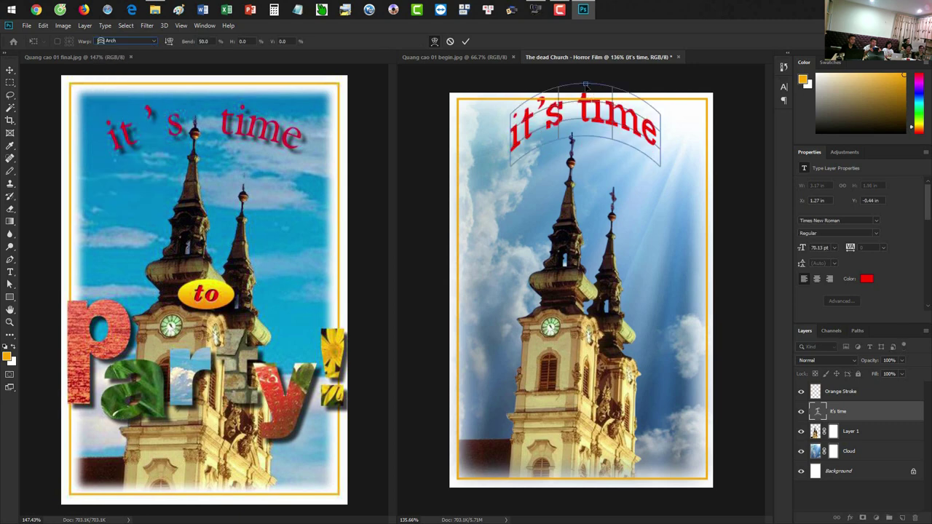
{"action": "left_click_drag", "start_coordinate": [586, 85], "coordinate": [584, 100]}
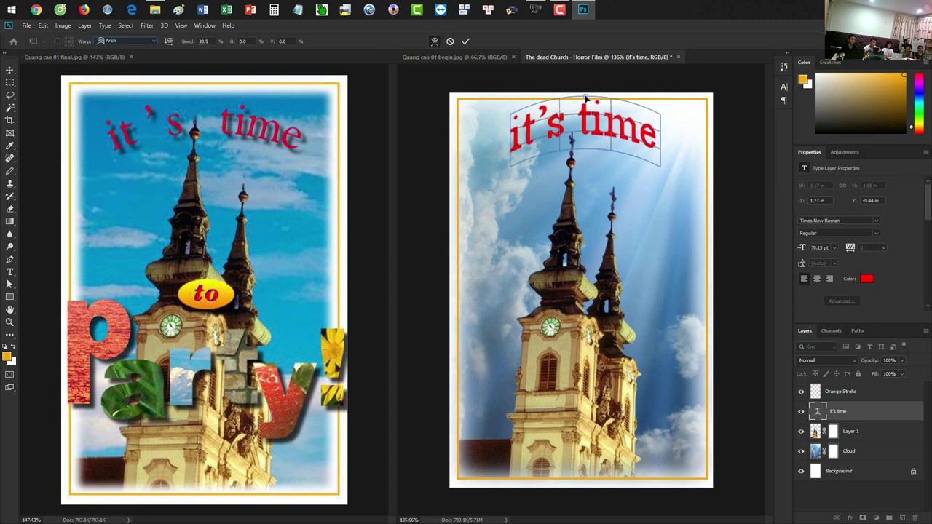
{"action": "mouse_move", "coordinate": [584, 99]}
{"action": "left_mouse_down"}
{"action": "mouse_move", "coordinate": [590, 120]}
{"action": "mouse_move", "coordinate": [592, 105]}
{"action": "left_mouse_up"}
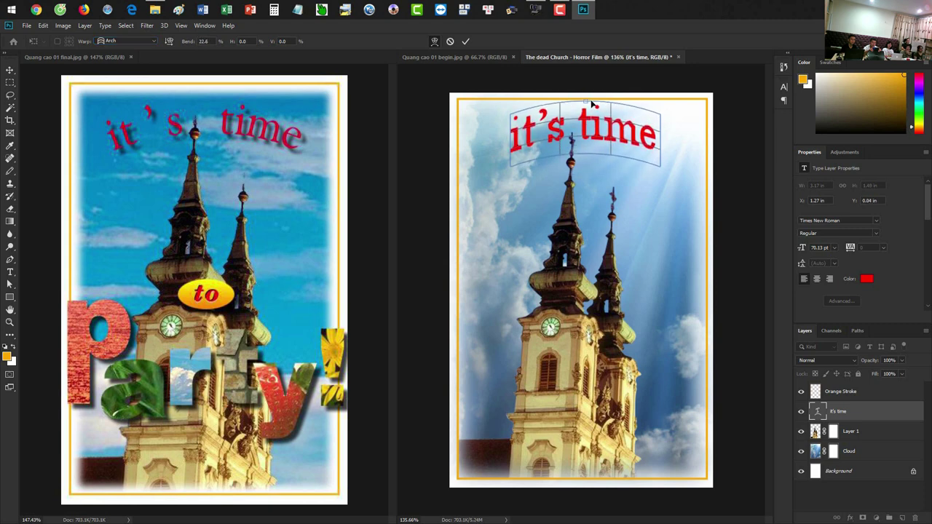
{"action": "key", "text": "Return"}
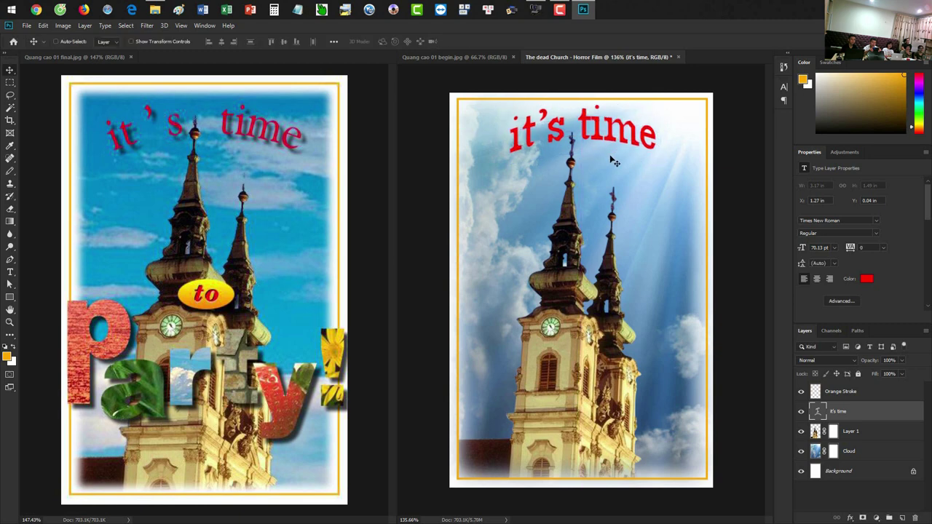
{"action": "key", "text": "ctrl+z"}
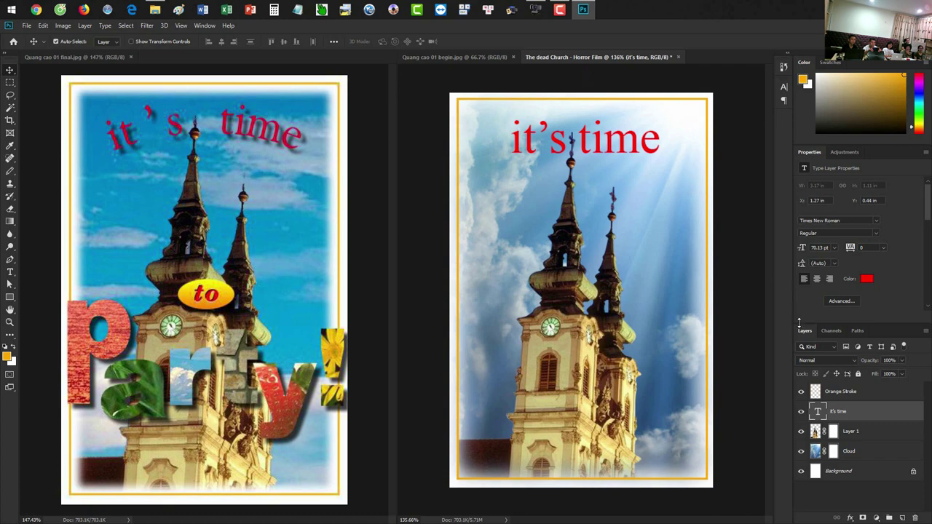
- Convert the 'it's time' layer to a smart object and warp it into a 23.3% Arch
{"action": "right_click", "coordinate": [858, 413]}
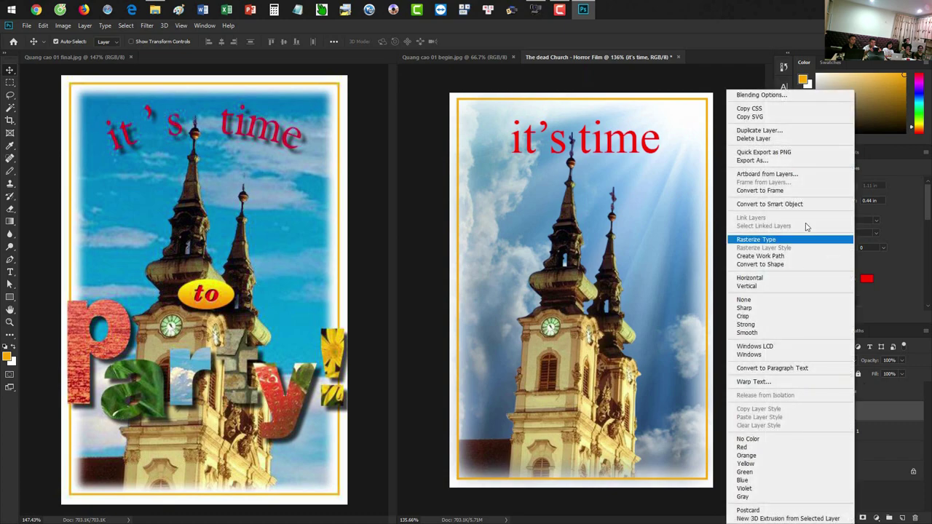
{"action": "left_click", "coordinate": [794, 204]}
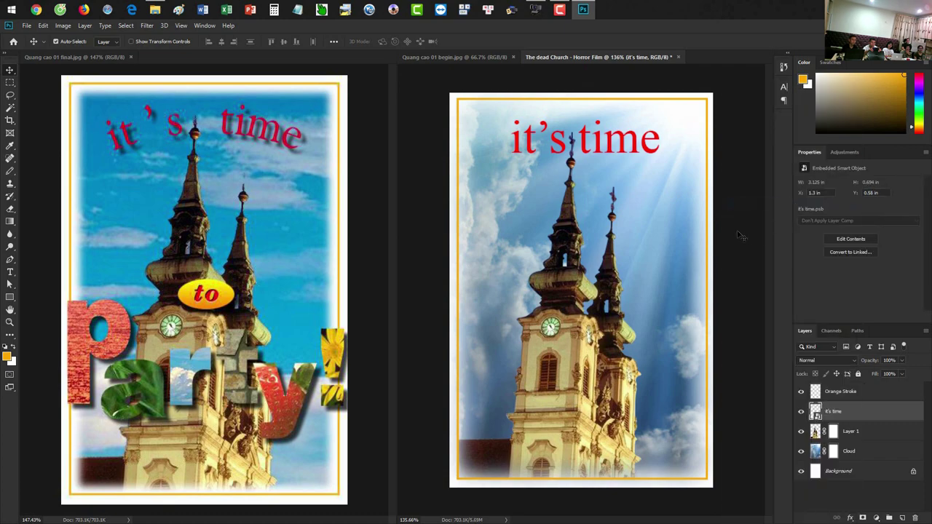
{"action": "key", "text": "ctrl+t"}
{"action": "left_click", "coordinate": [333, 41]}
{"action": "left_click", "coordinate": [131, 41]}
{"action": "left_click", "coordinate": [131, 112]}
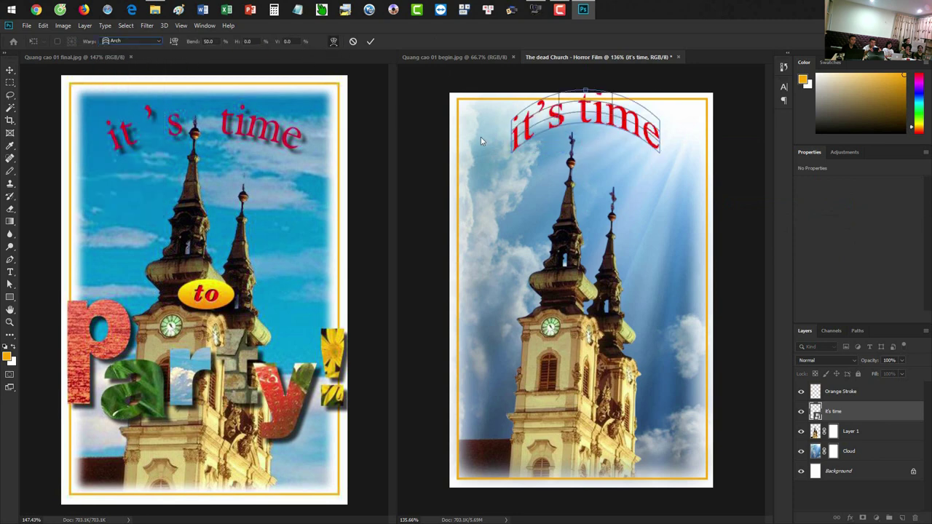
{"action": "left_click_drag", "start_coordinate": [587, 93], "coordinate": [582, 108]}
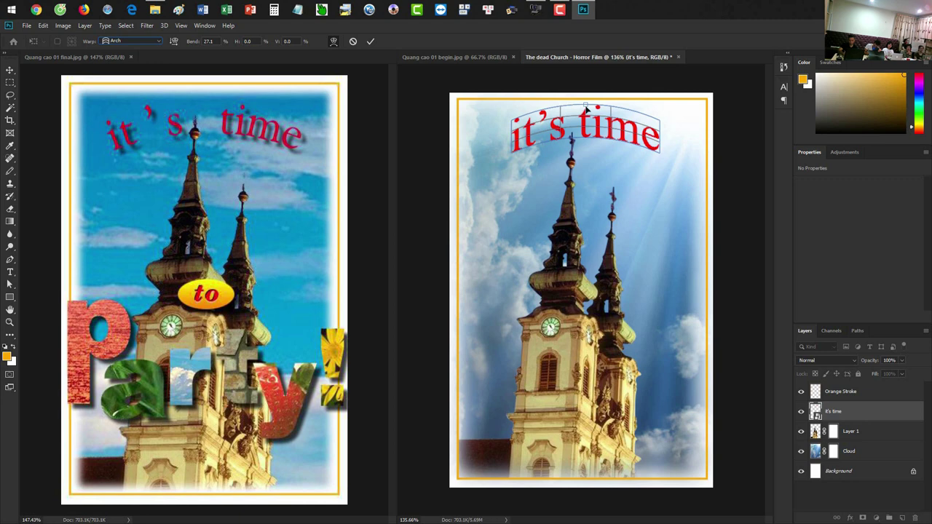
{"action": "left_click_drag", "start_coordinate": [587, 107], "coordinate": [585, 110]}
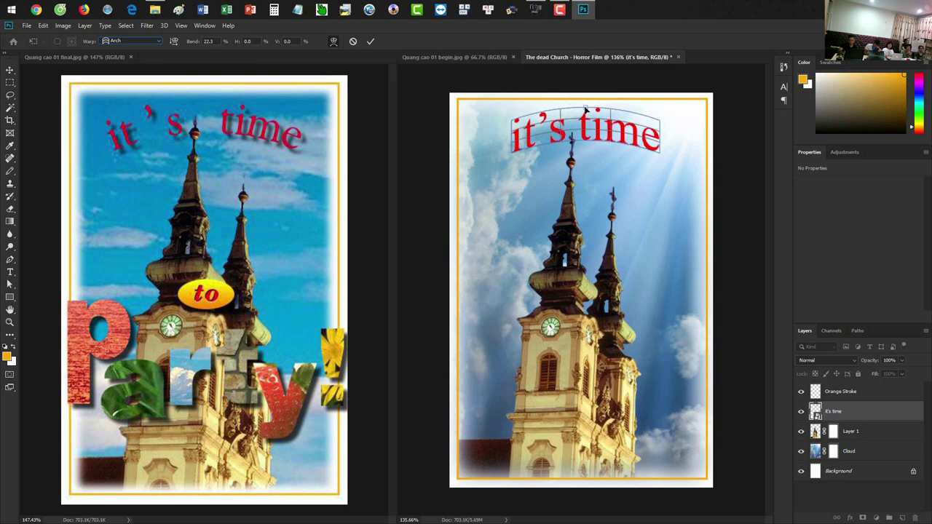
{"action": "key", "text": "Return"}
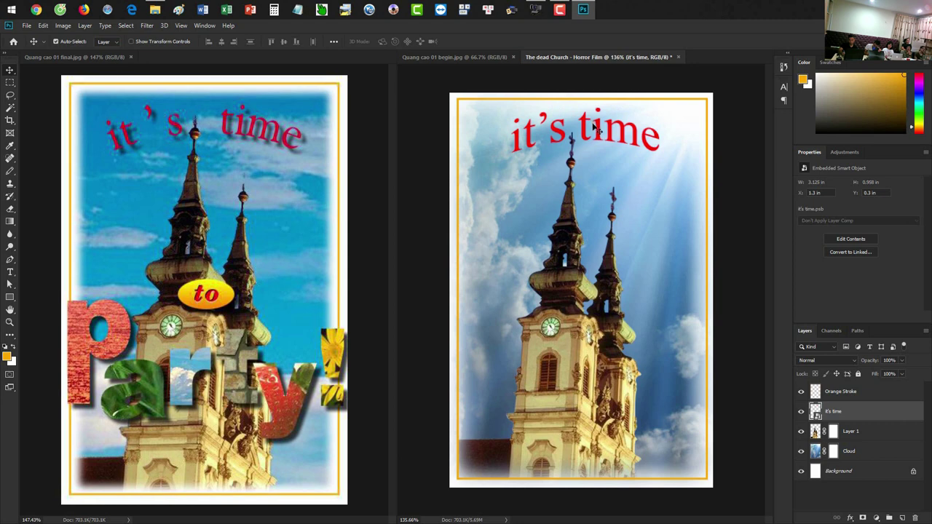
{"action": "left_click", "coordinate": [591, 130]}
{"action": "left_click", "coordinate": [583, 143]}
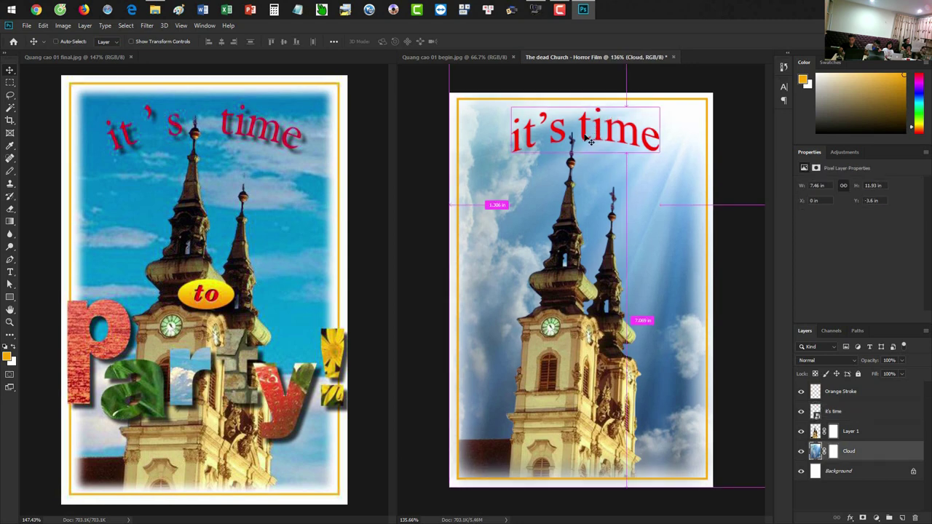
- Nudge the arched 'it's time' title slightly down and left above the spires
{"action": "left_click_drag", "start_coordinate": [582, 143], "coordinate": [580, 147]}
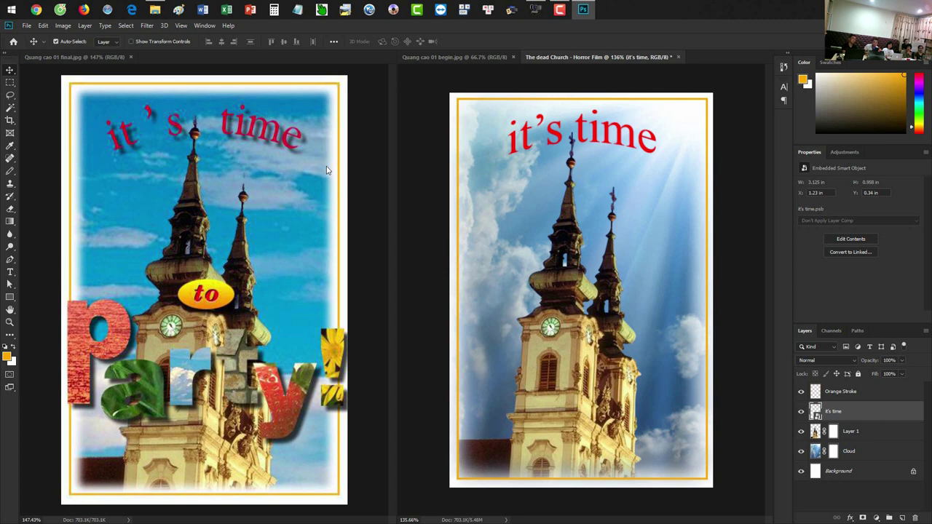
{"action": "left_click", "coordinate": [847, 431]}
- Add a new layer named 'Shadow it's time' above Layer 1
{"action": "key", "text": "ctrl+shift+n"}
{"action": "type", "text": "h"}
{"action": "key", "text": "BackSpace"}
{"action": "type", "text": "Sha"}
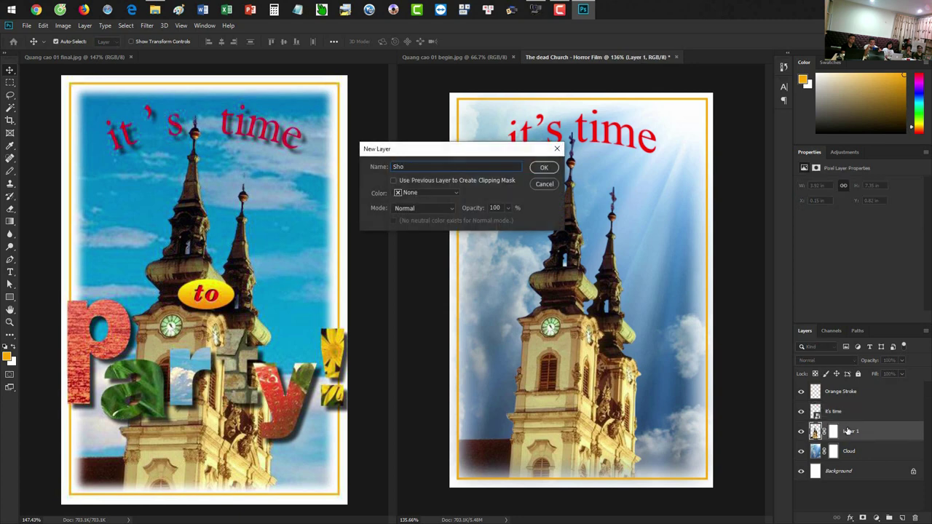
{"action": "type", "text": "dow it"}
{"action": "type", "text": "'s time"}
{"action": "key", "text": "Return"}
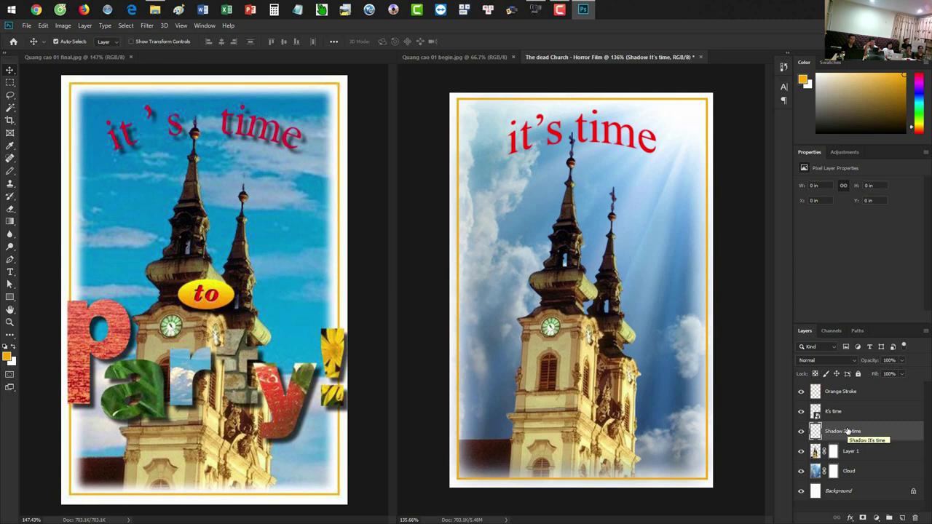
- Select the title's outline, feather it 2 px, and reset colours to black and white
{"action": "left_click", "coordinate": [815, 412], "text": "ctrl"}
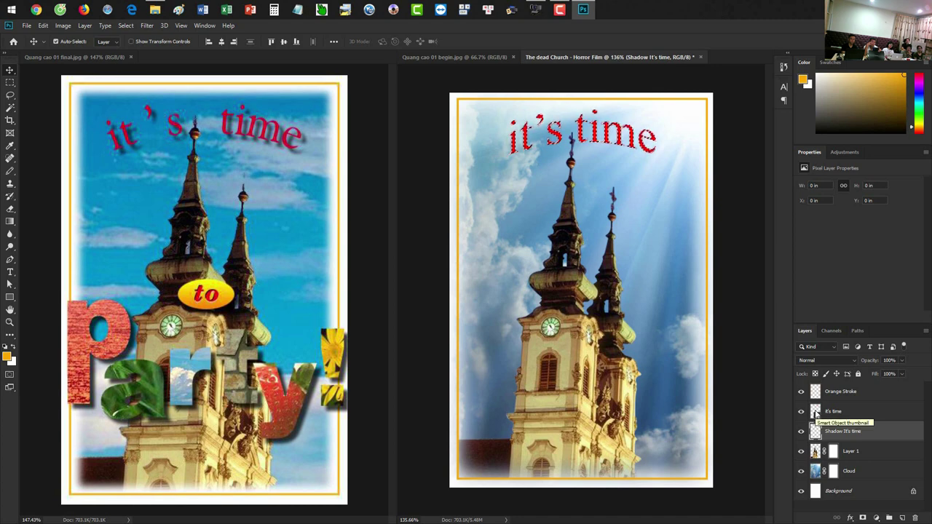
{"action": "key", "text": "shift+F6"}
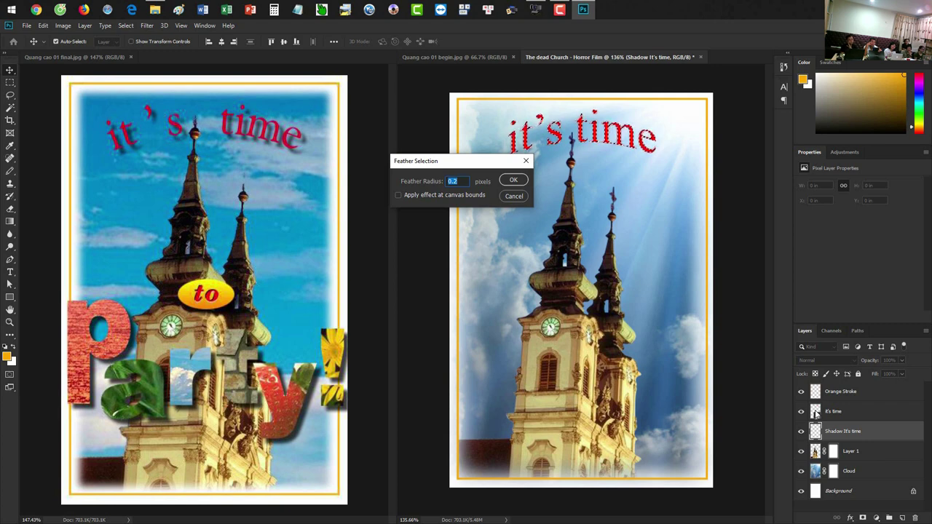
{"action": "type", "text": "2"}
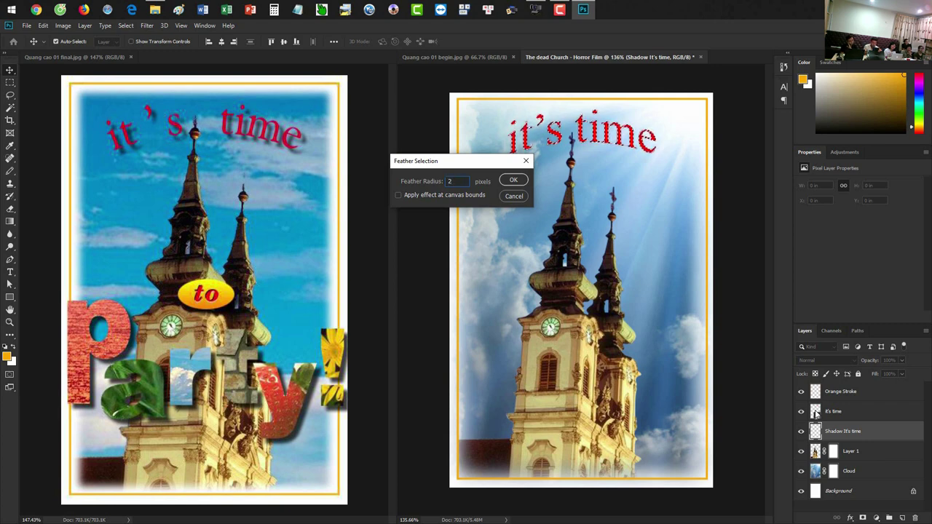
{"action": "key", "text": "Return"}
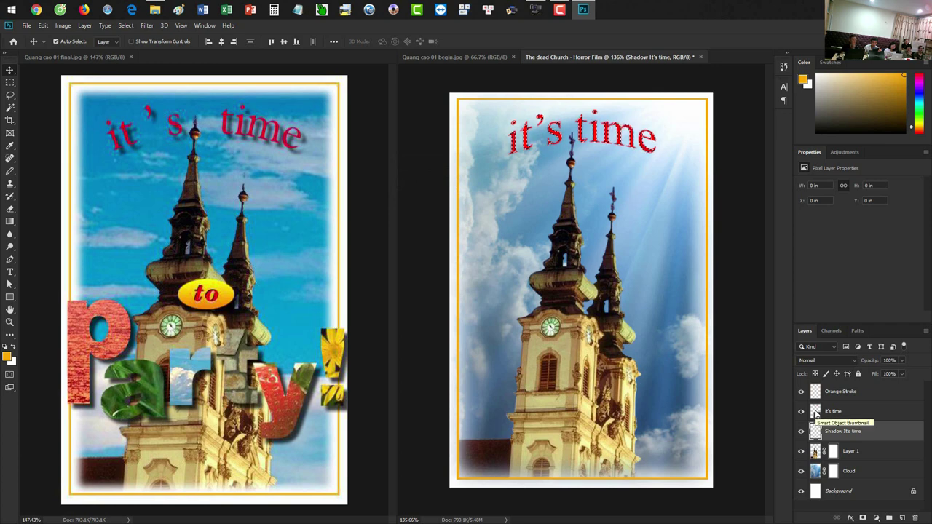
{"action": "key", "text": "d"}
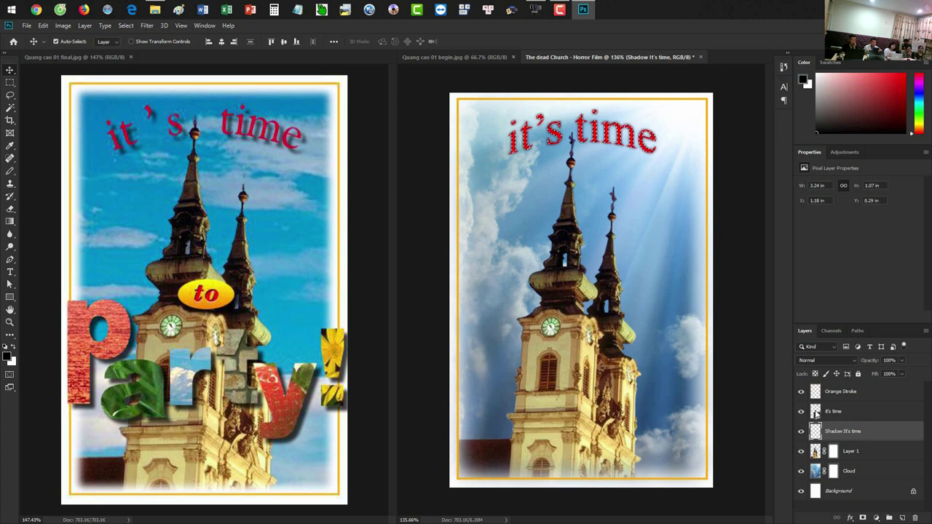
- Offset the title shadow down and right, and lower its opacity to 50%
{"action": "key", "text": "shift+v"}
{"action": "key", "text": "Right"}
{"action": "key", "text": "Right"}
{"action": "key", "text": "Right"}
{"action": "key", "text": "Down"}
{"action": "key", "text": "Down"}
{"action": "key", "text": "Down"}
{"action": "key", "text": "Left"}
{"action": "key", "text": "Down"}
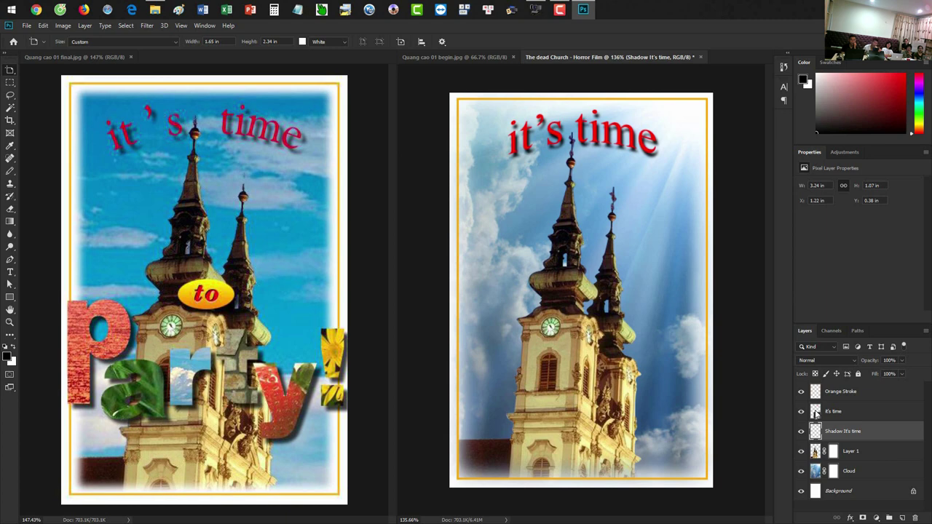
{"action": "key", "text": "v"}
{"action": "key", "text": "7"}
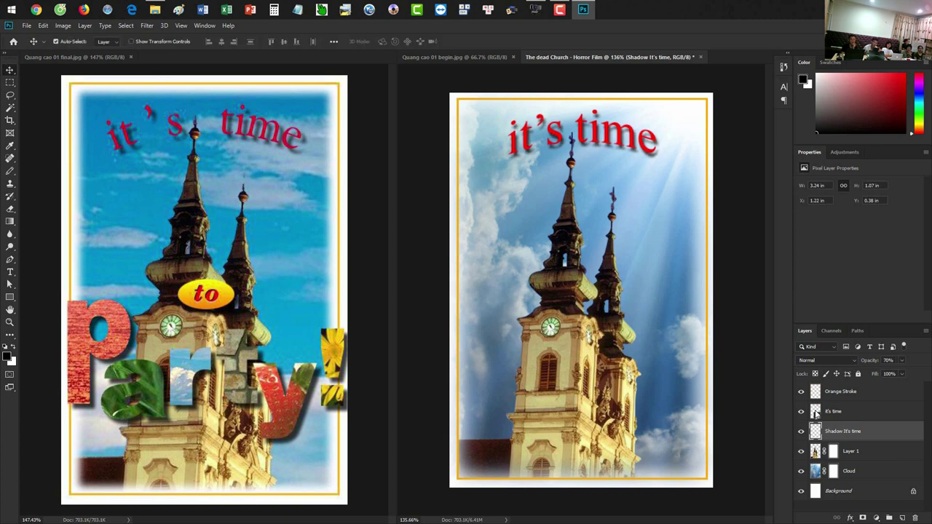
{"action": "key", "text": "6"}
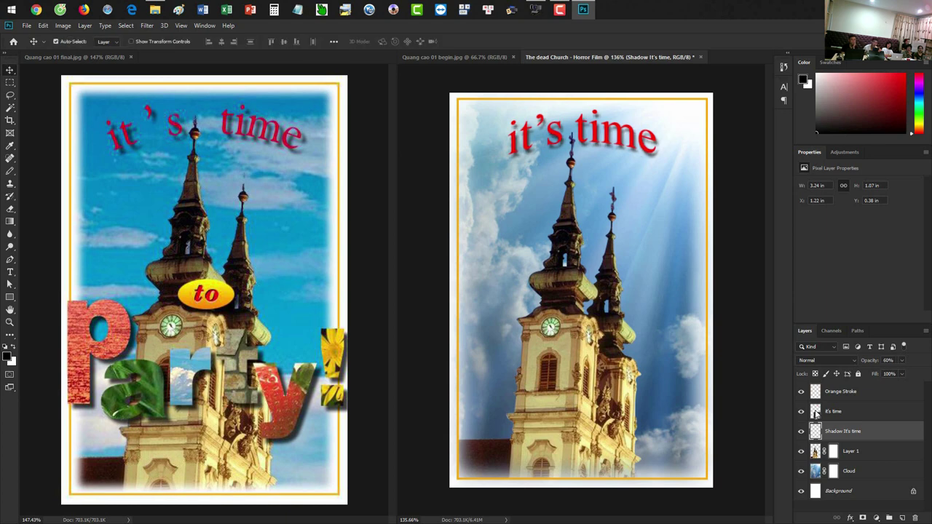
{"action": "key", "text": "5"}
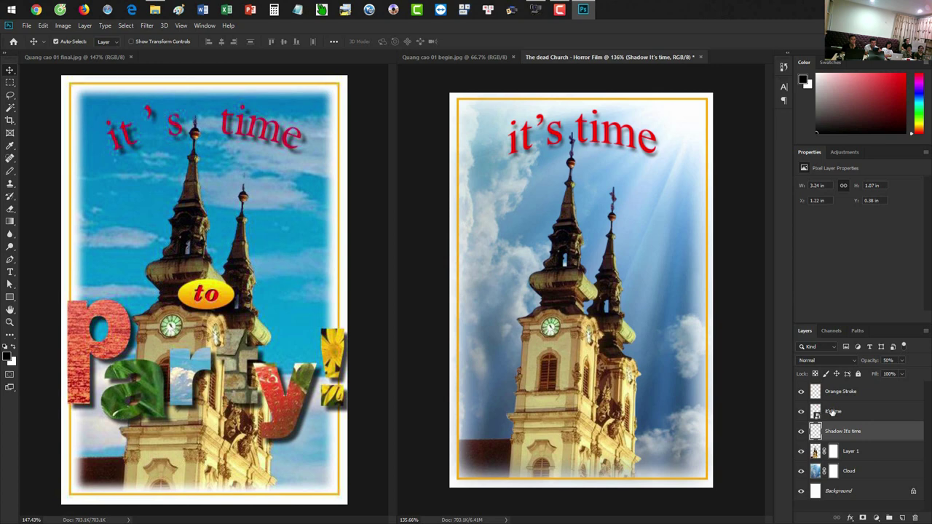
- Group the title and its shadow as 'It's time full HD', then show Quang cao 01 final.jpg
{"action": "left_click", "coordinate": [834, 412]}
{"action": "left_click", "coordinate": [843, 433], "text": "shift"}
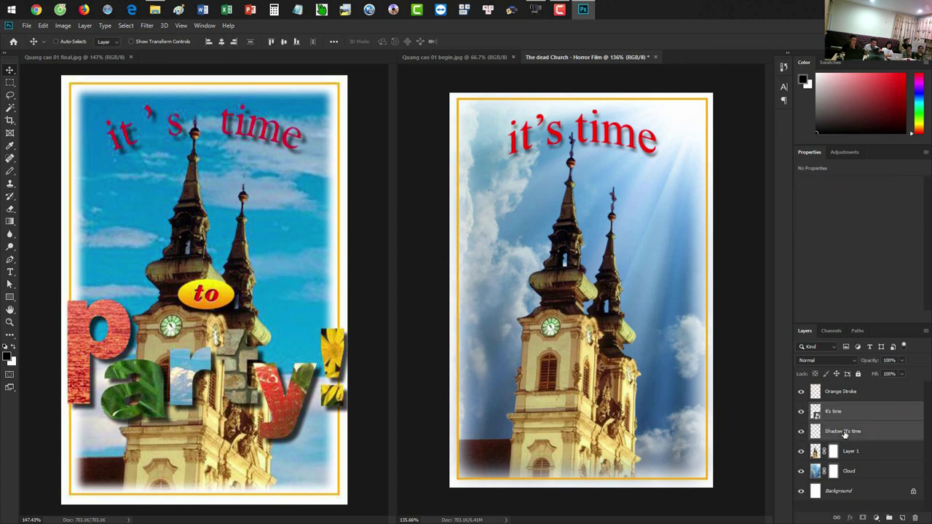
{"action": "key", "text": "ctrl+g"}
{"action": "double_click", "coordinate": [838, 407]}
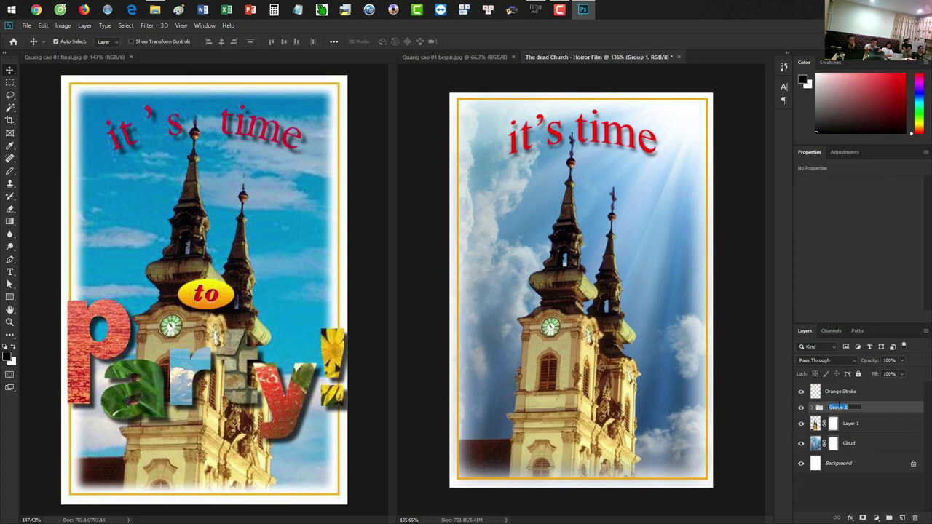
{"action": "type", "text": "Ti"}
{"action": "type", "text": " time full"}
{"action": "type", "text": " HD"}
{"action": "key", "text": "Return"}
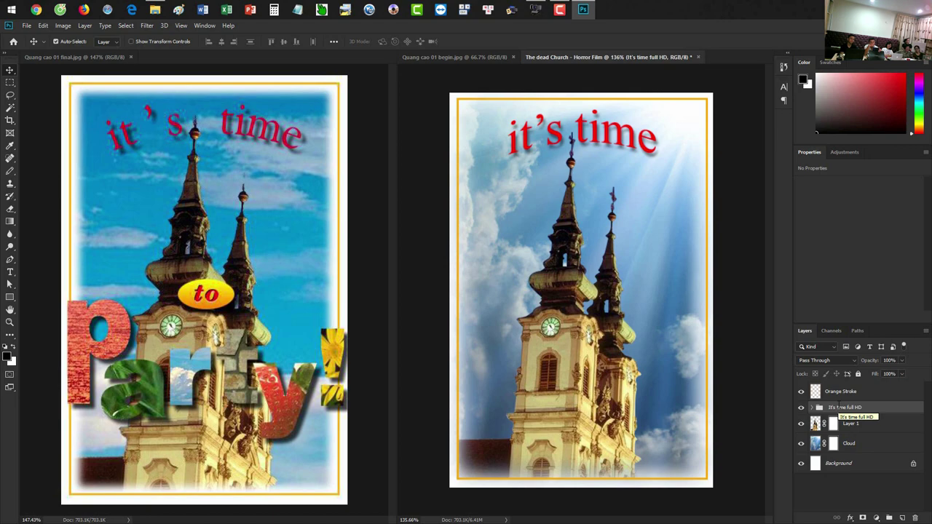
{"action": "left_click", "coordinate": [849, 395]}
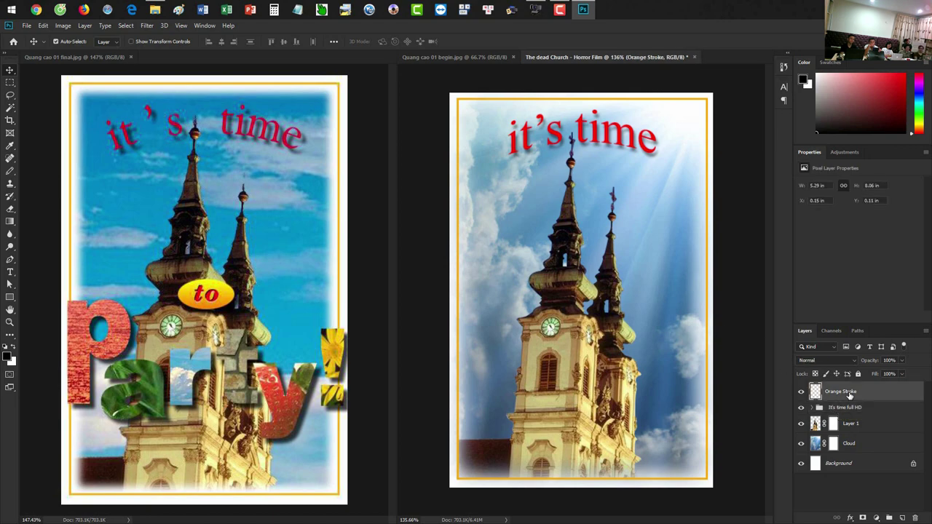
{"action": "left_click", "coordinate": [178, 286]}
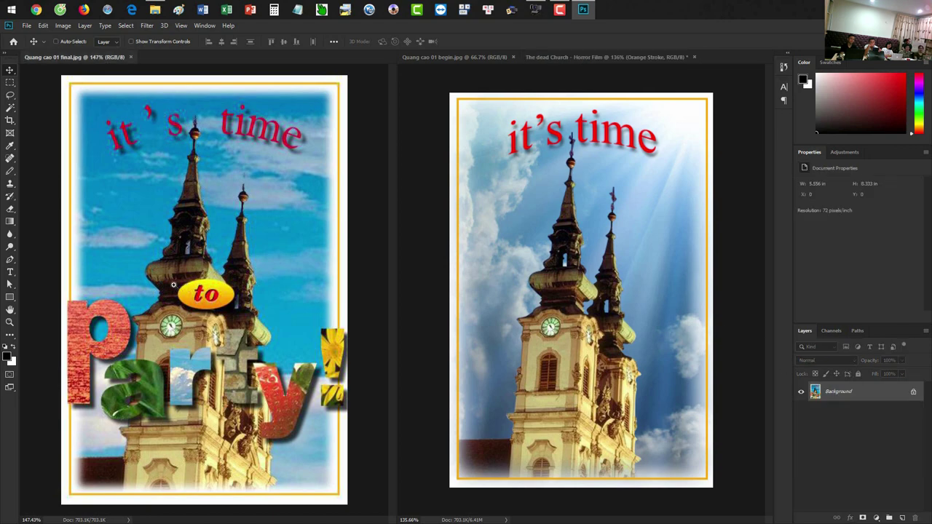
- Zoom and pan onto the reference's yellow 'to' oval, then return to The dead Church poster
{"action": "scroll", "coordinate": [174, 285], "scroll_direction": "up", "scroll_amount": 2}
{"action": "scroll", "coordinate": [182, 277], "scroll_direction": "up", "scroll_amount": 2}
{"action": "scroll", "coordinate": [189, 269], "scroll_direction": "up", "scroll_amount": 2}
{"action": "scroll", "coordinate": [198, 261], "scroll_direction": "up", "scroll_amount": 1}
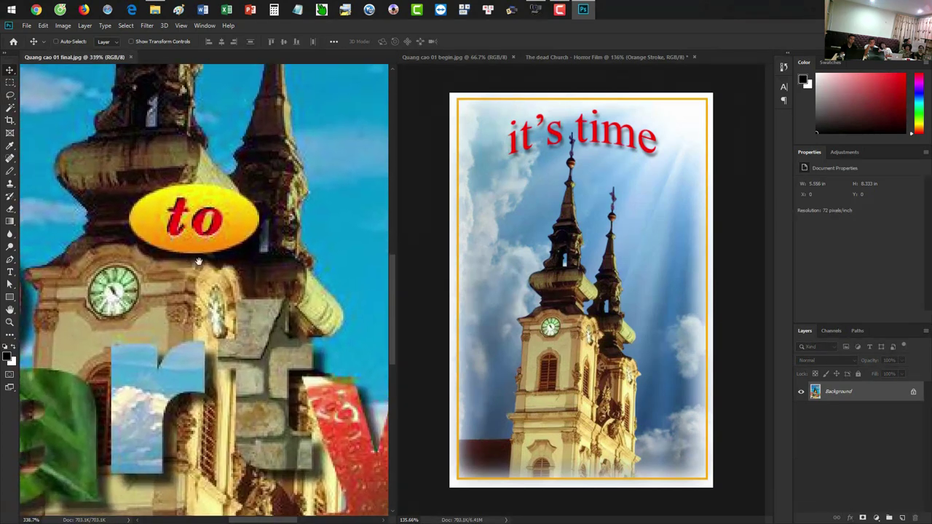
{"action": "left_click_drag", "start_coordinate": [198, 261], "coordinate": [188, 260]}
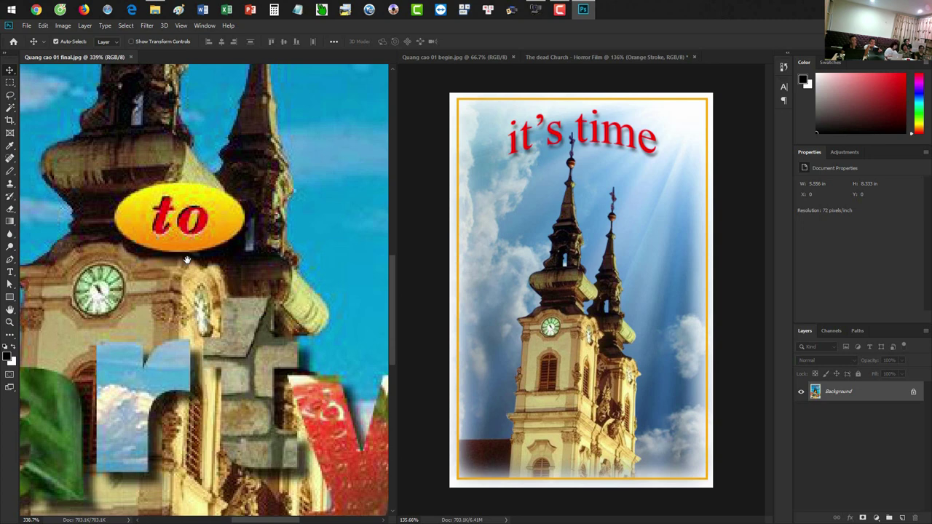
{"action": "left_click", "coordinate": [624, 298]}
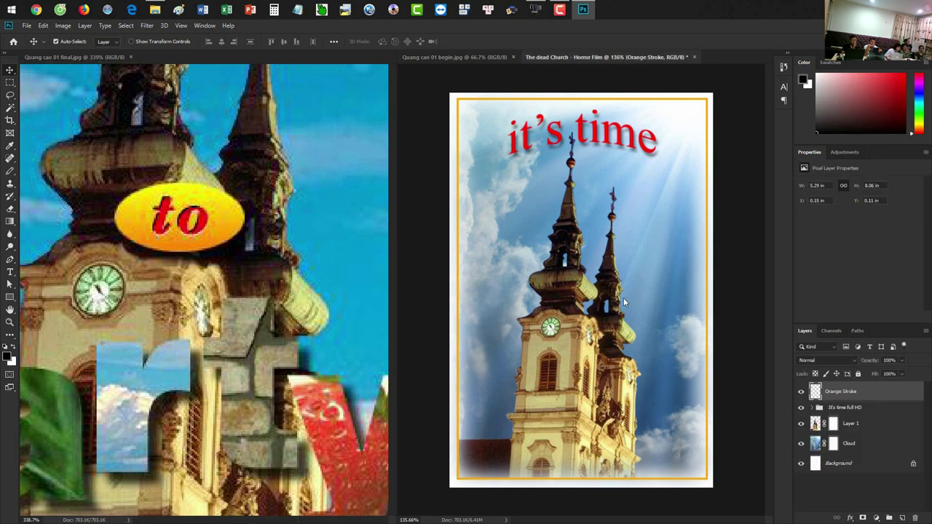
- Create a new layer named 'Elip gradient'
{"action": "key", "text": "ctrl+shift+n"}
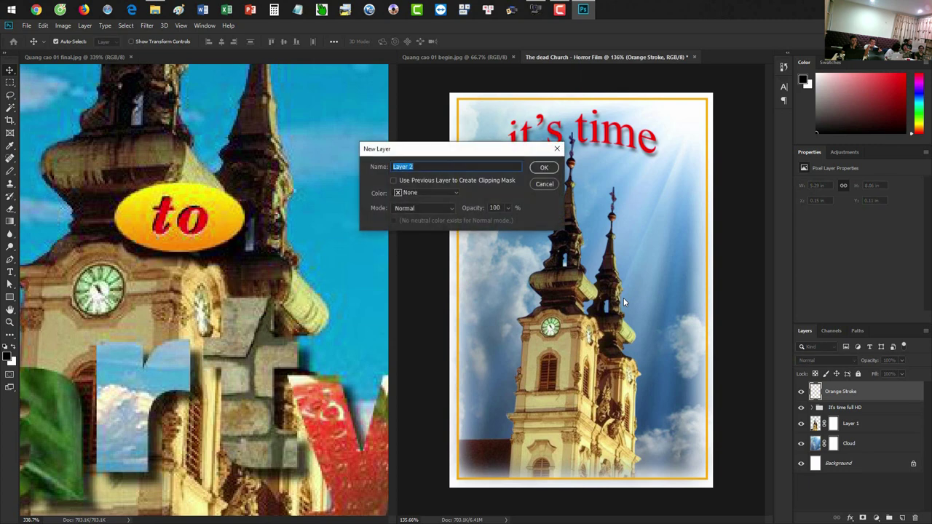
{"action": "type", "text": "Elip g"}
{"action": "type", "text": "radient"}
{"action": "key", "text": "Return"}
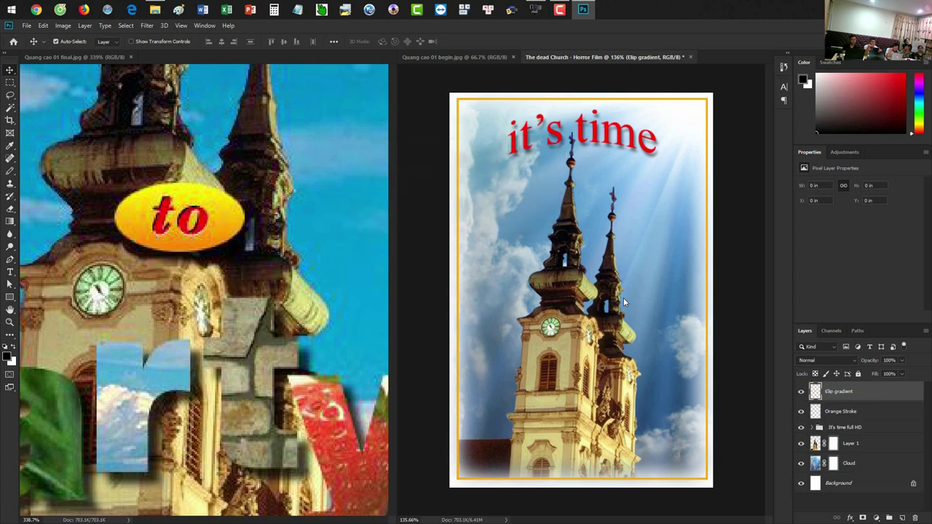
- Draw an elliptical selection over the tower domes and bring up the gradient colour settings
{"action": "right_click", "coordinate": [9, 94]}
{"action": "right_click", "coordinate": [9, 82]}
{"action": "left_click", "coordinate": [51, 92]}
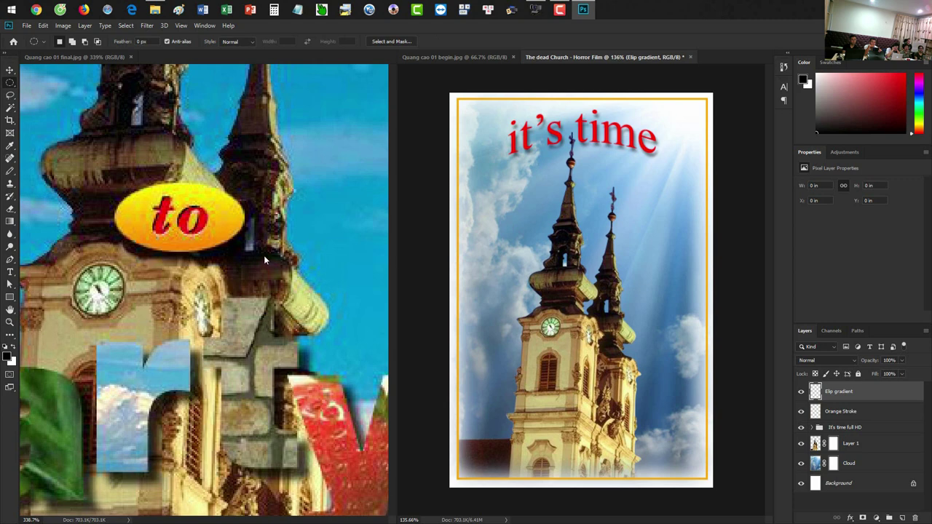
{"action": "left_click_drag", "start_coordinate": [527, 267], "coordinate": [616, 287]}
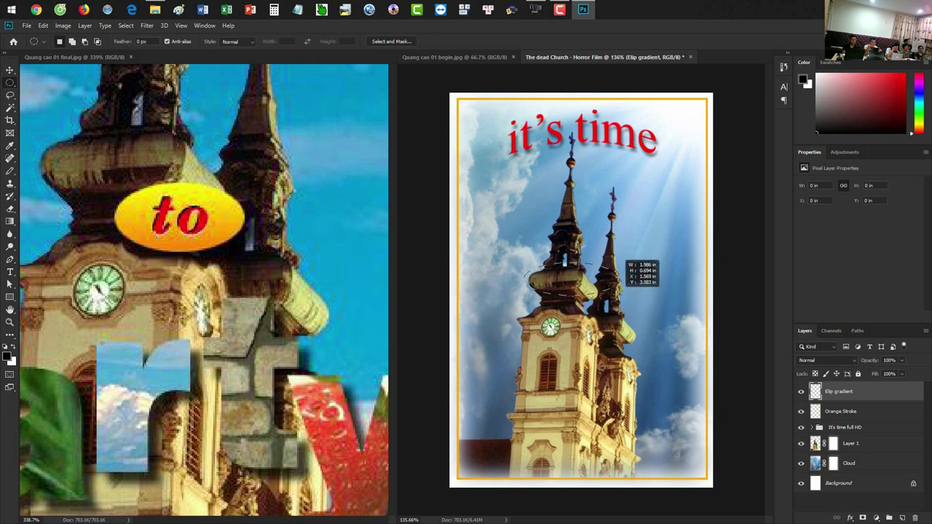
{"action": "left_click_drag", "start_coordinate": [615, 284], "coordinate": [621, 302]}
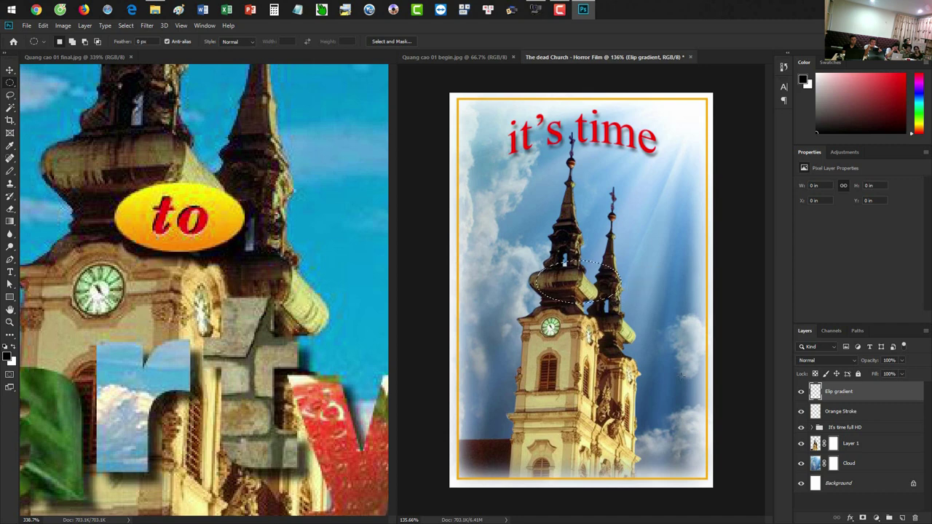
{"action": "key", "text": "g"}
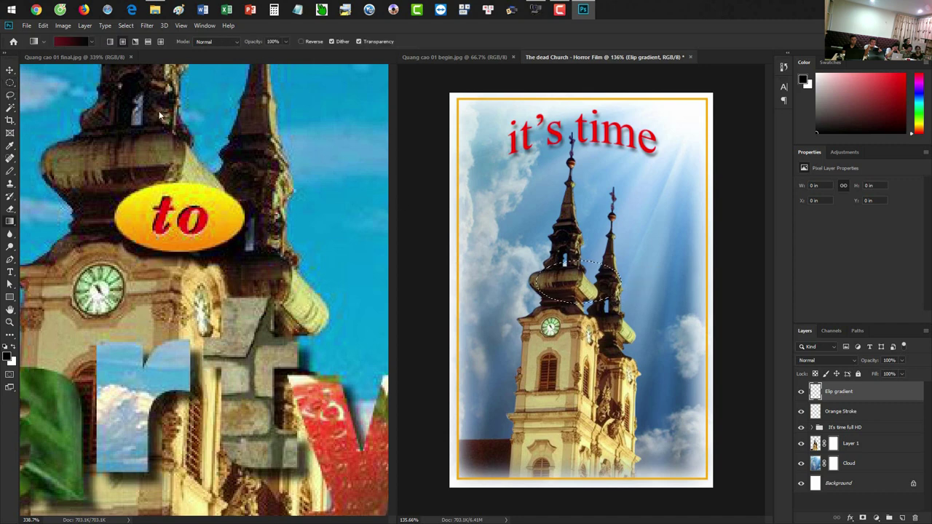
{"action": "left_click", "coordinate": [69, 43]}
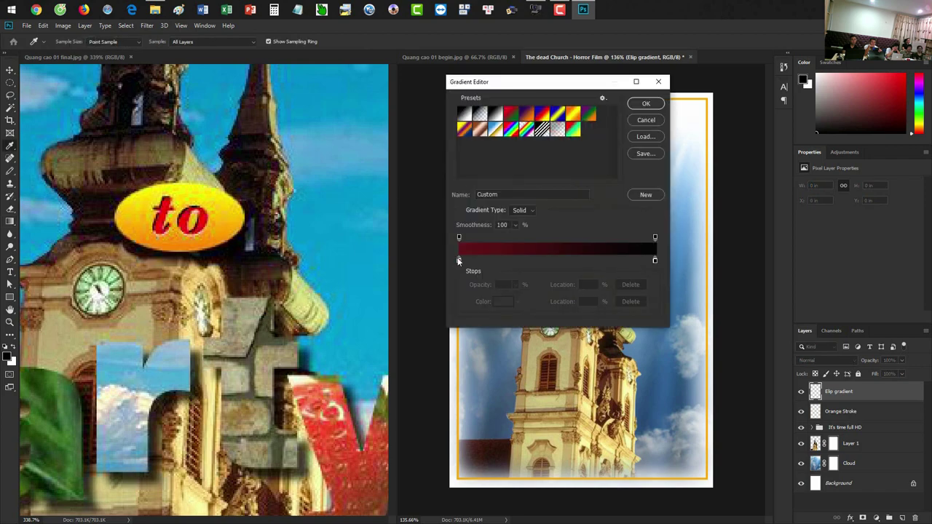
- Sample yellow and orange from the reference oval and fill the selection with that vertical gradient
{"action": "double_click", "coordinate": [459, 261]}
{"action": "left_click", "coordinate": [185, 182]}
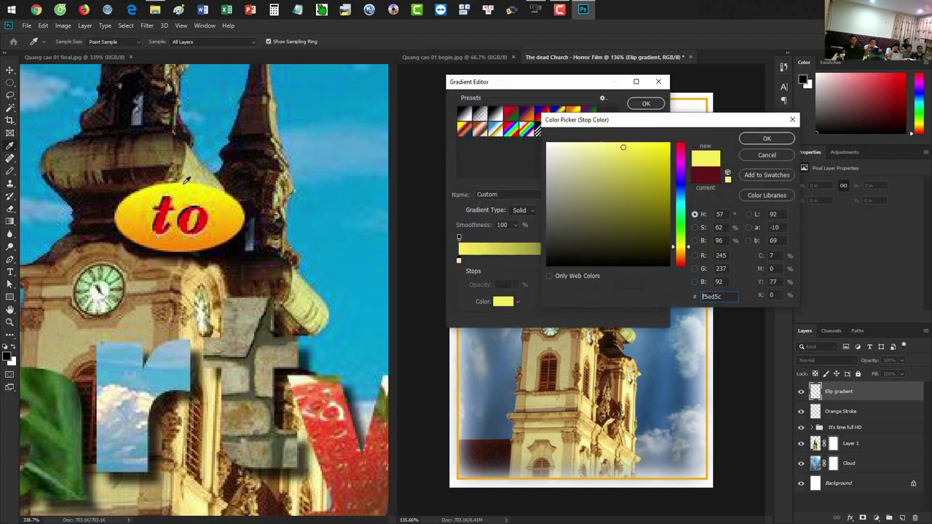
{"action": "left_click", "coordinate": [189, 182]}
{"action": "left_click", "coordinate": [767, 138]}
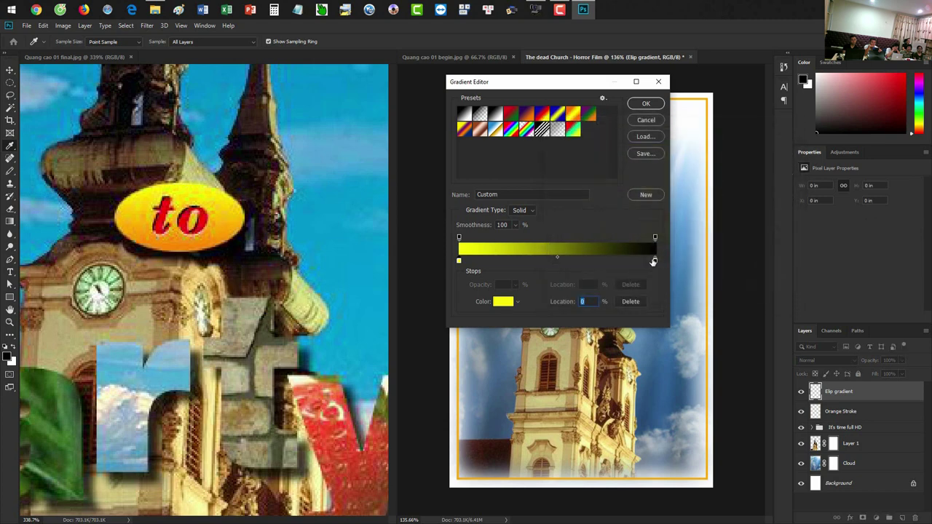
{"action": "double_click", "coordinate": [655, 262]}
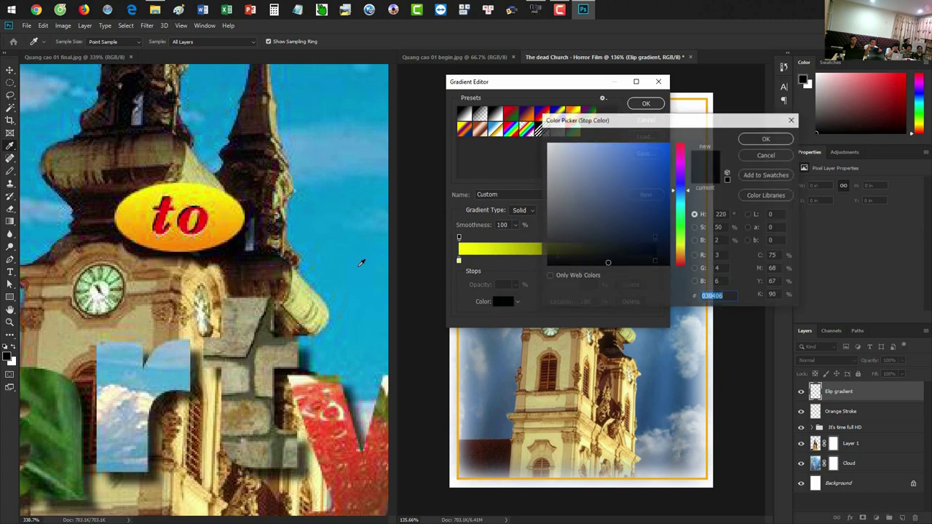
{"action": "left_click", "coordinate": [175, 244]}
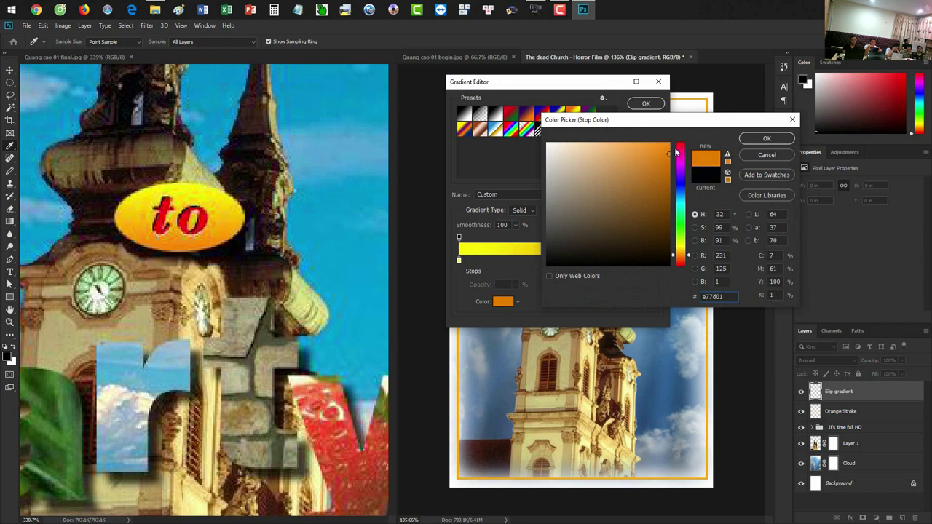
{"action": "left_click", "coordinate": [767, 138]}
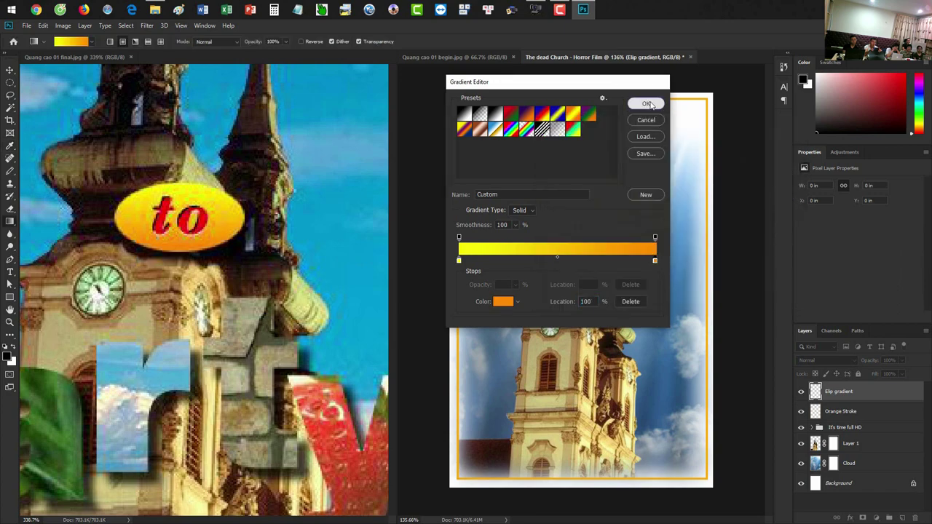
{"action": "left_click", "coordinate": [648, 104]}
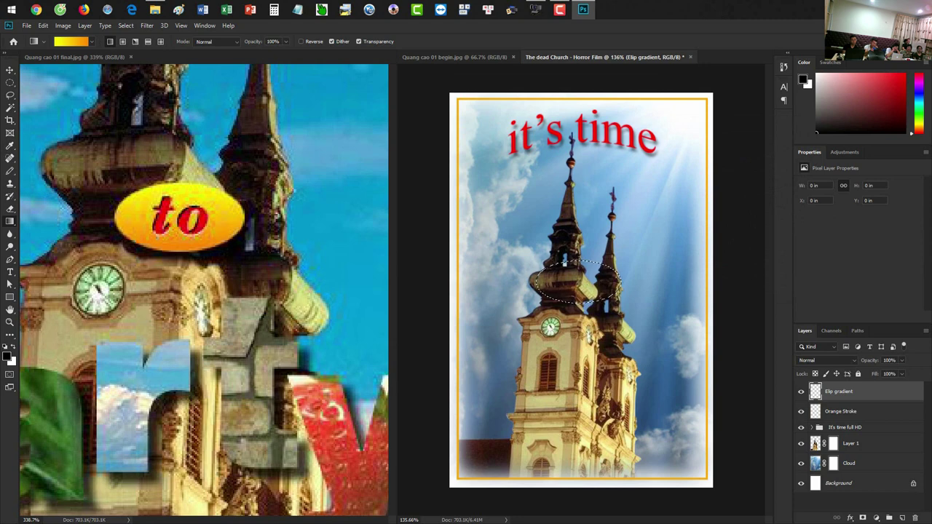
{"action": "left_click_drag", "start_coordinate": [578, 260], "coordinate": [578, 300]}
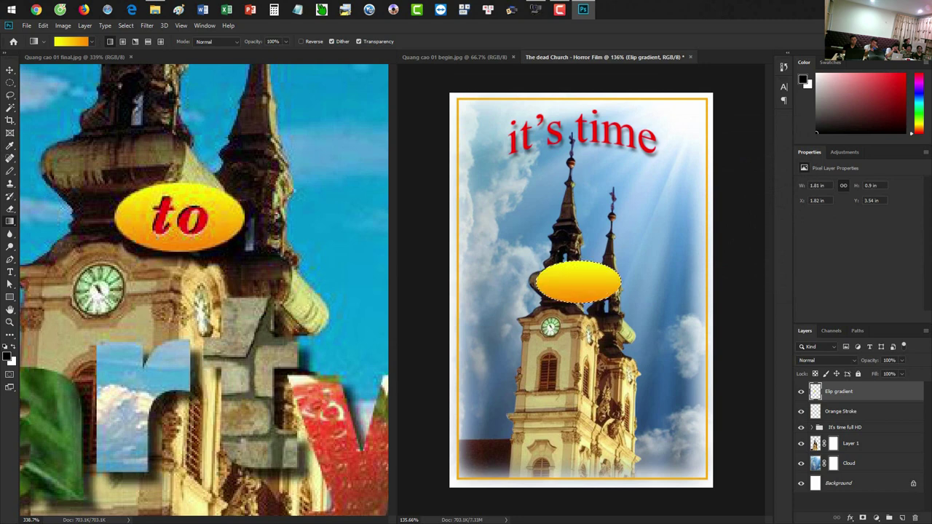
{"action": "key", "text": "ctrl+d"}
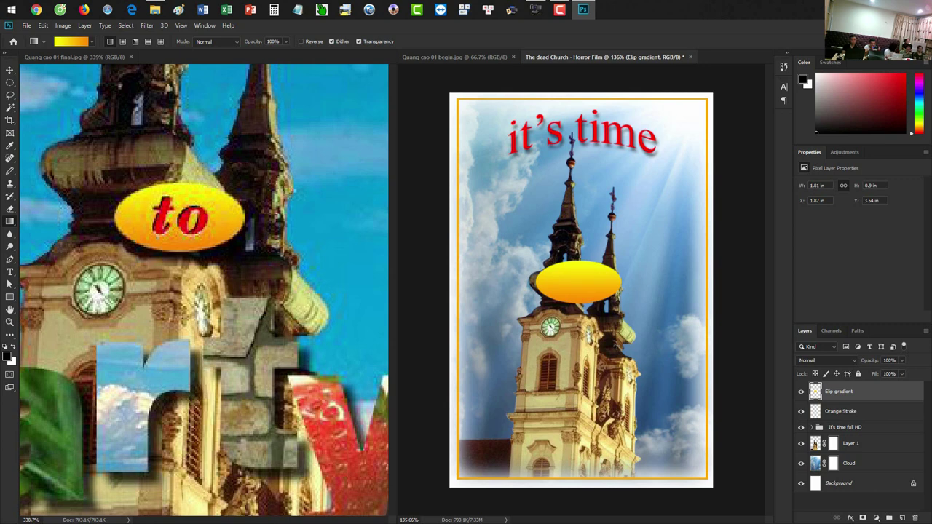
- Type the word 'to' on the gradient oval
{"action": "key", "text": "t"}
{"action": "left_click", "coordinate": [537, 289]}
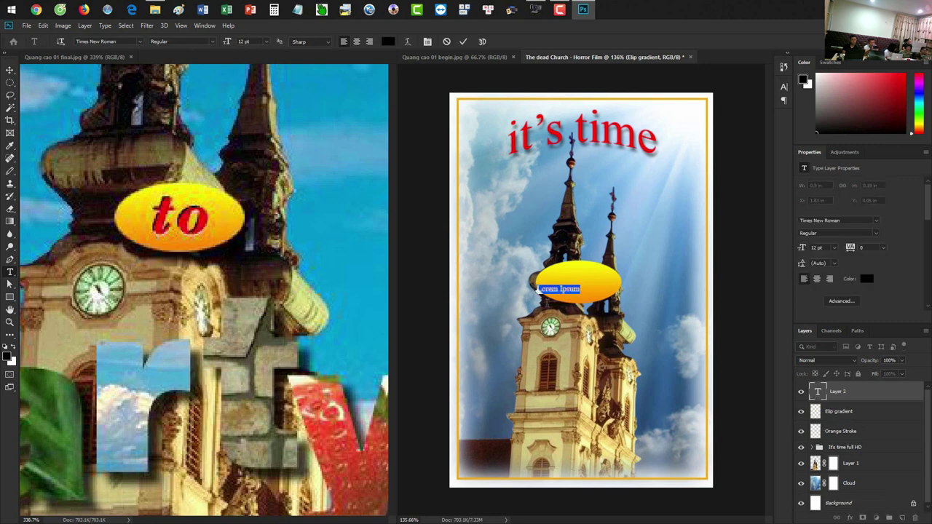
{"action": "type", "text": "to"}
{"action": "key", "text": "ctrl+Return"}
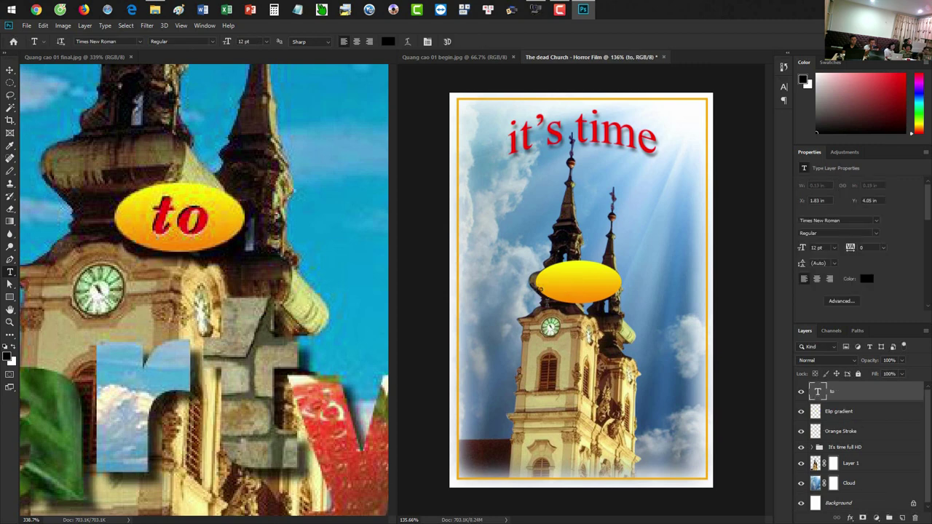
- Colour the 'to' with the title's red and set it to Bold Italic
{"action": "left_click", "coordinate": [784, 87]}
{"action": "left_click", "coordinate": [760, 148]}
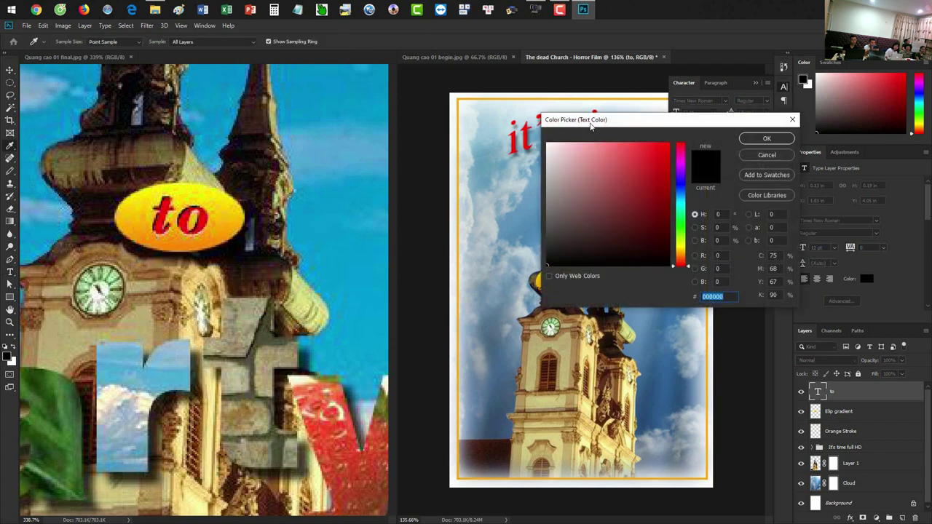
{"action": "left_click_drag", "start_coordinate": [591, 125], "coordinate": [619, 144]}
{"action": "left_click", "coordinate": [596, 125]}
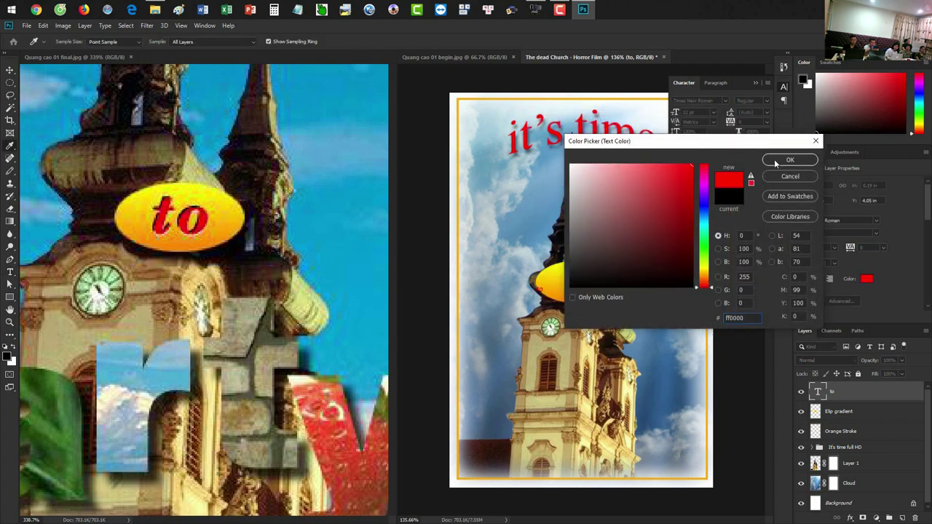
{"action": "left_click", "coordinate": [777, 163]}
{"action": "left_click", "coordinate": [765, 101]}
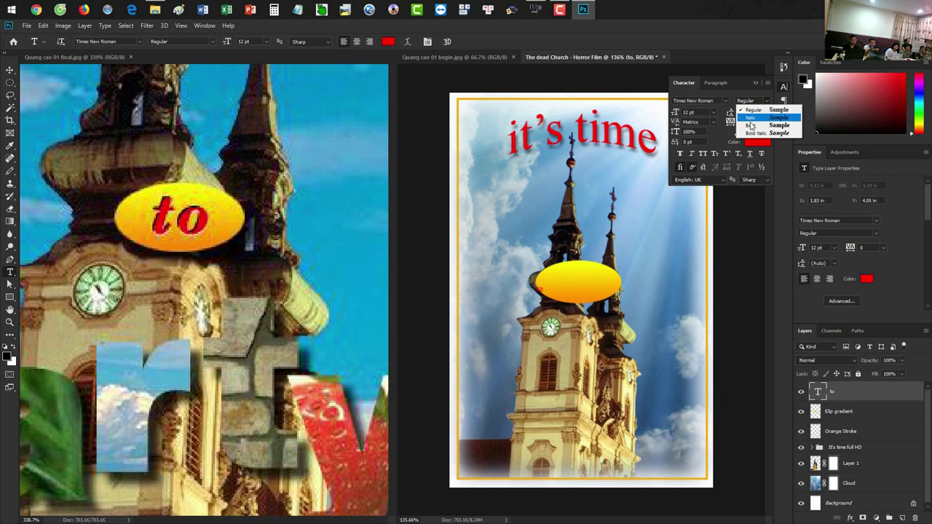
{"action": "left_click", "coordinate": [753, 133]}
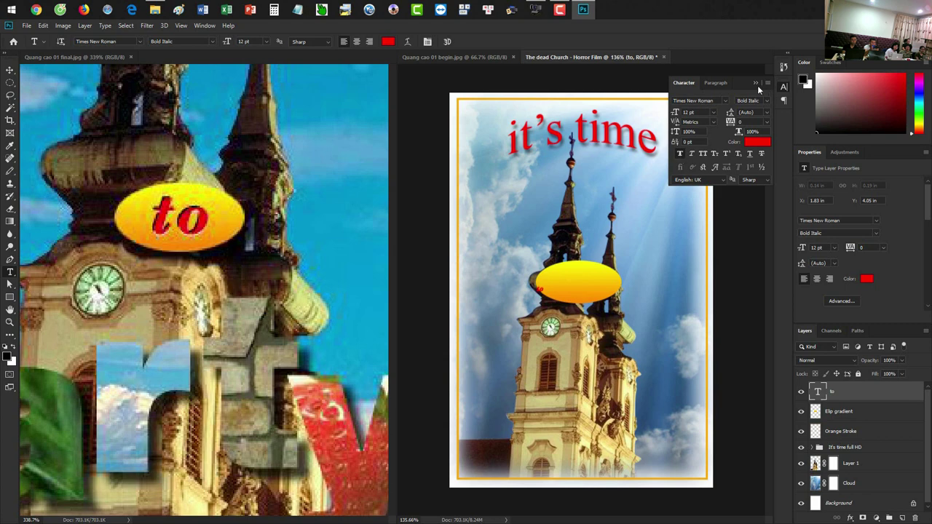
{"action": "left_click", "coordinate": [783, 87]}
- Scale the 'to' text up to fill the oval
{"action": "key", "text": "ctrl+t"}
{"action": "mouse_move", "coordinate": [543, 285]}
{"action": "left_mouse_down"}
{"action": "mouse_move", "coordinate": [562, 259]}
{"action": "mouse_move", "coordinate": [587, 296]}
{"action": "mouse_move", "coordinate": [591, 285]}
{"action": "left_mouse_up"}
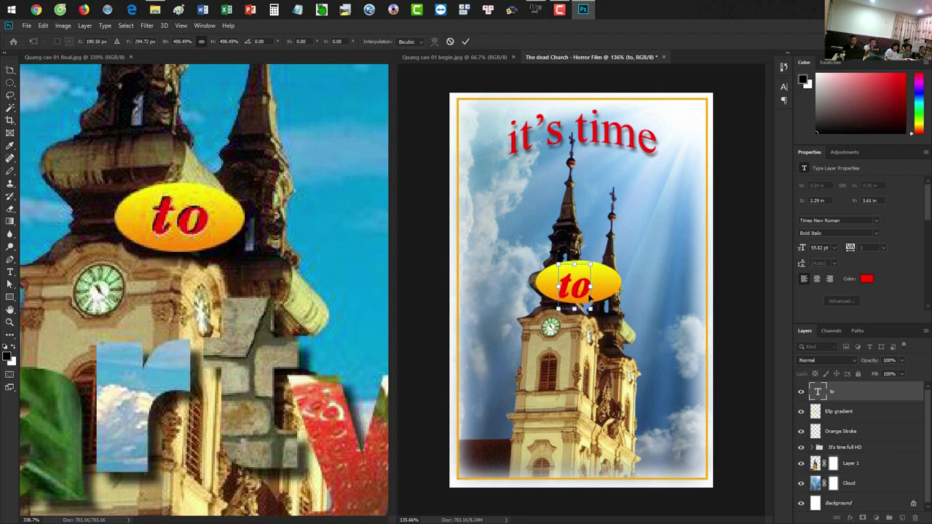
{"action": "key", "text": "Return"}
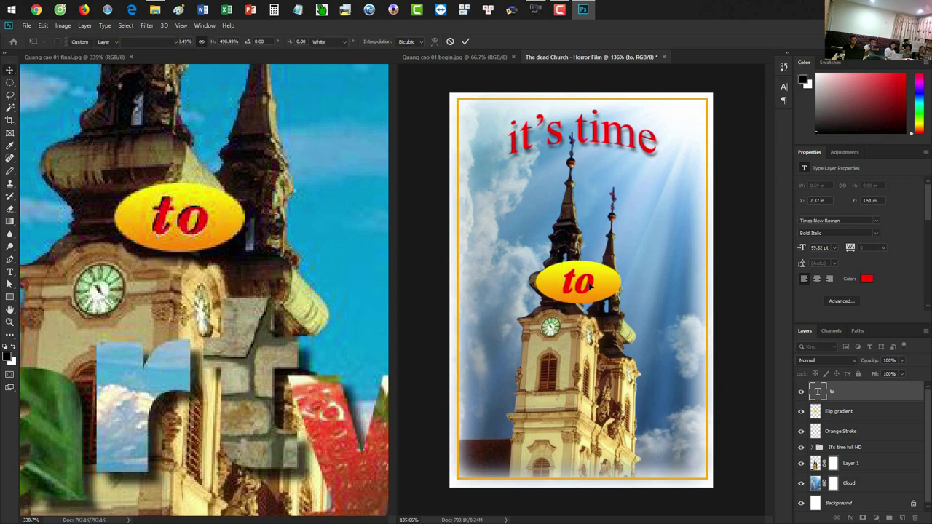
- Compare the 'to' against the reference poster, then return to the church poster
{"action": "scroll", "coordinate": [623, 322], "scroll_direction": "down", "scroll_amount": 2}
{"action": "scroll", "coordinate": [582, 297], "scroll_direction": "up", "scroll_amount": 1}
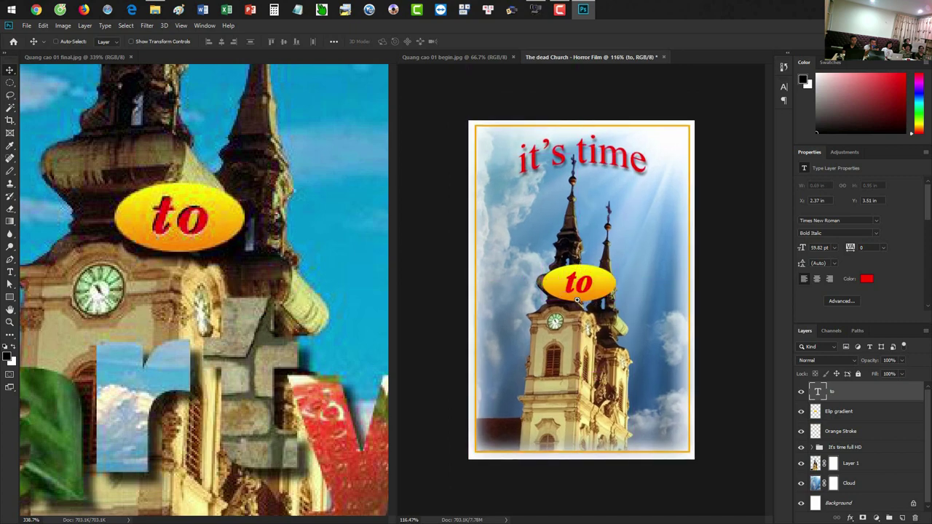
{"action": "scroll", "coordinate": [579, 297], "scroll_direction": "up", "scroll_amount": 1}
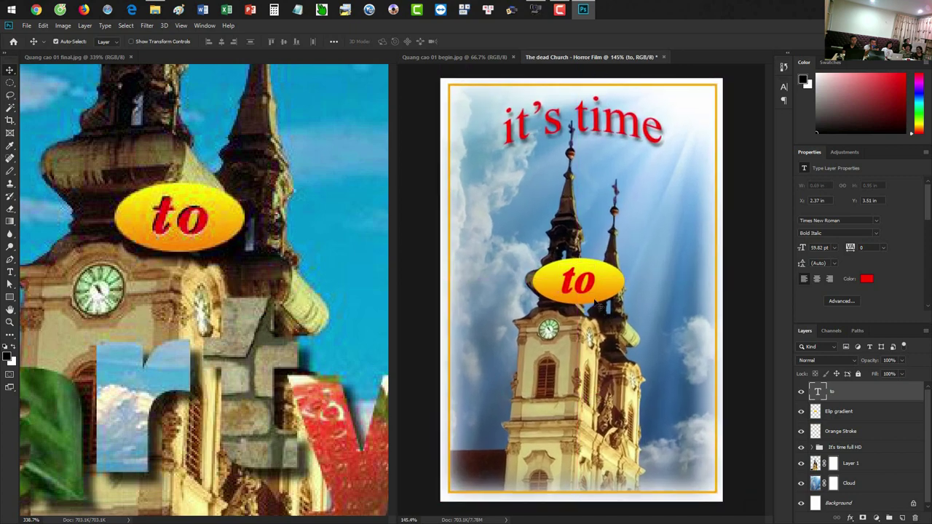
{"action": "scroll", "coordinate": [582, 298], "scroll_direction": "up", "scroll_amount": 1}
{"action": "scroll", "coordinate": [582, 298], "scroll_direction": "up", "scroll_amount": 1}
{"action": "scroll", "coordinate": [583, 299], "scroll_direction": "up", "scroll_amount": 2}
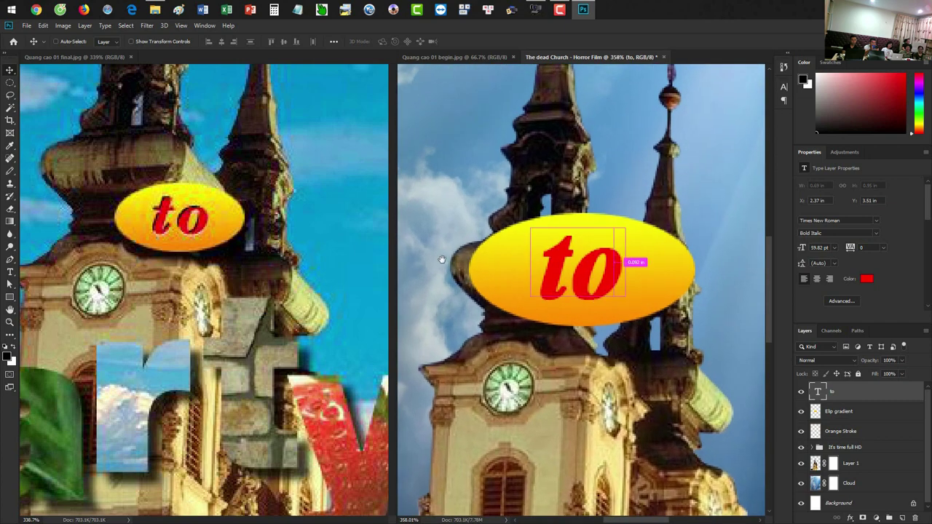
{"action": "left_click", "coordinate": [183, 222]}
{"action": "scroll", "coordinate": [188, 218], "scroll_direction": "up", "scroll_amount": 1}
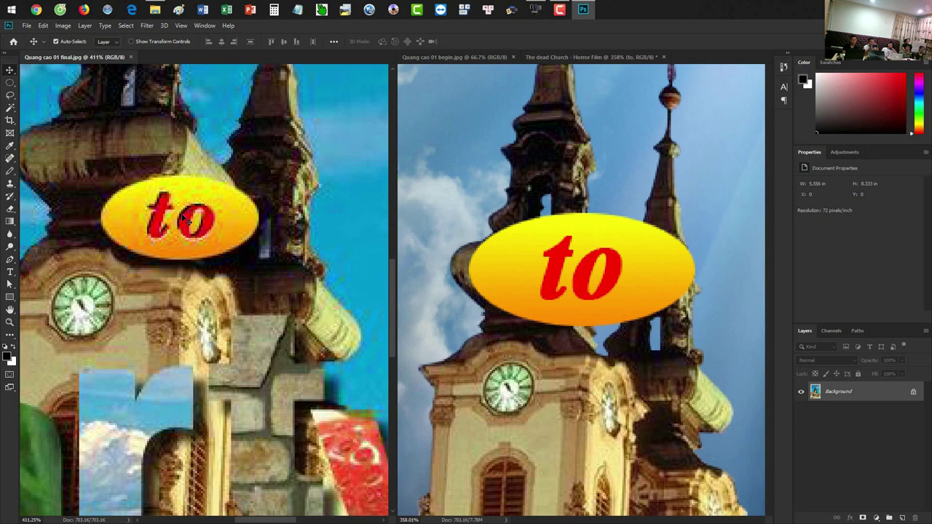
{"action": "left_click", "coordinate": [659, 296]}
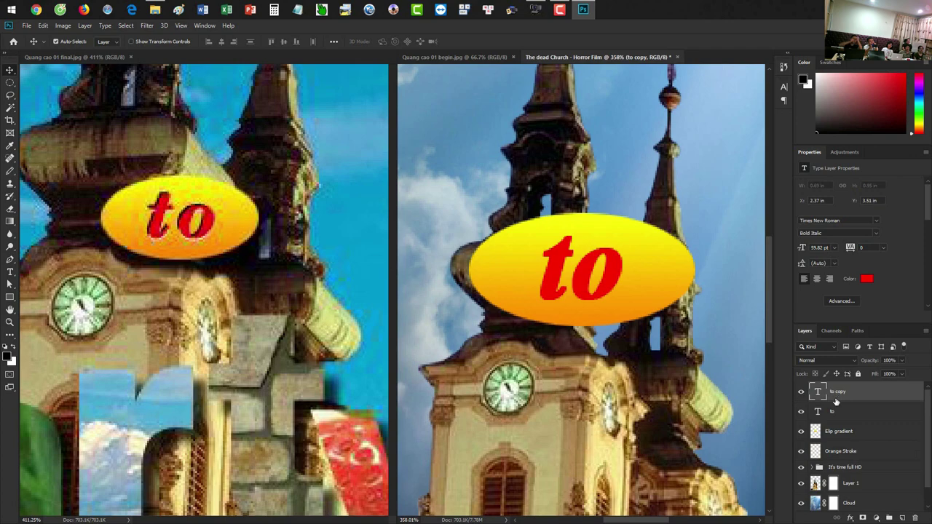
- Duplicate the 'to' text, colour the copy black, and nudge it up-left as a shadow
{"action": "key", "text": "ctrl+j"}
{"action": "left_click", "coordinate": [866, 279]}
{"action": "left_click", "coordinate": [578, 278]}
{"action": "left_click", "coordinate": [771, 161]}
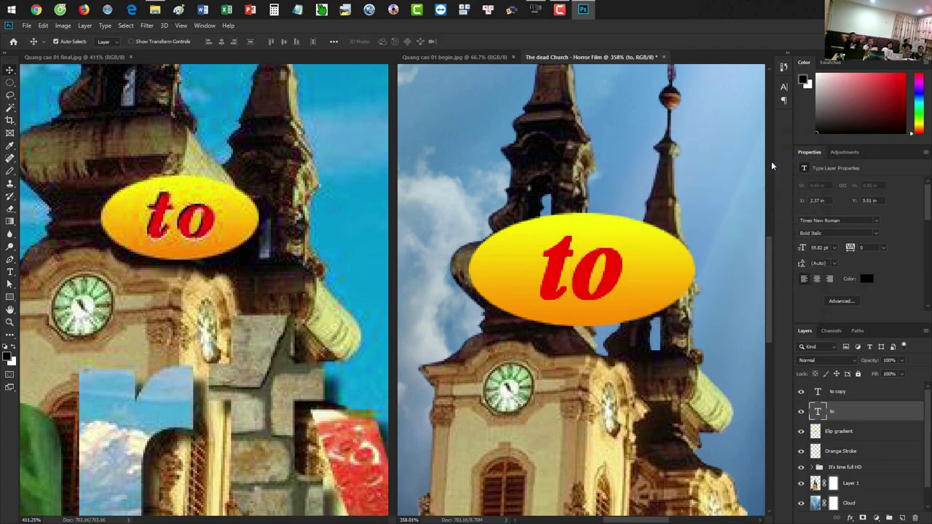
{"action": "key", "text": "Up"}
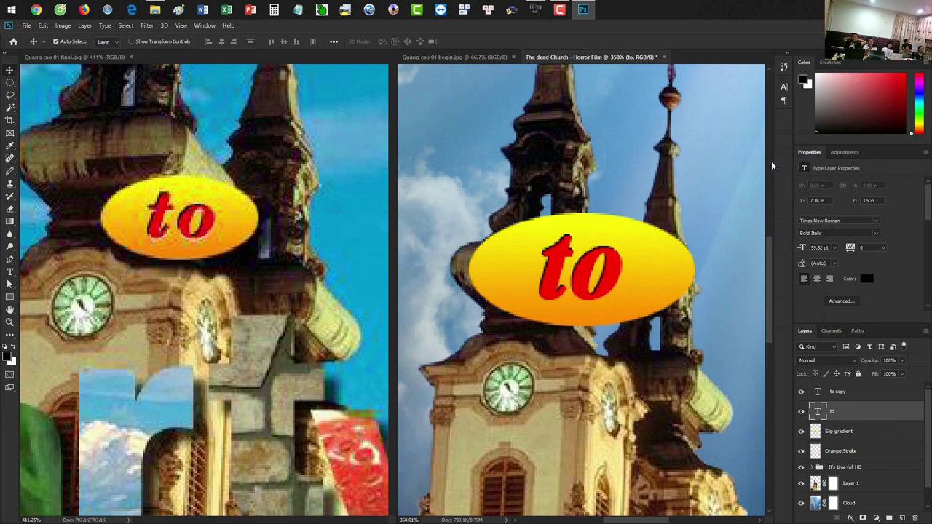
{"action": "key", "text": "Left"}
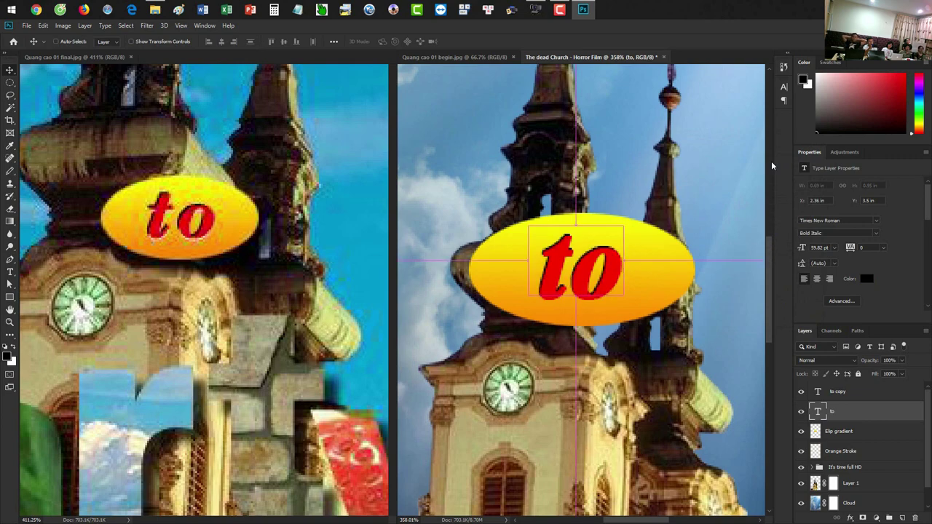
{"action": "key", "text": "ctrl+minus"}
{"action": "key", "text": "ctrl+minus"}
{"action": "key", "text": "ctrl+minus"}
{"action": "key", "text": "ctrl+minus"}
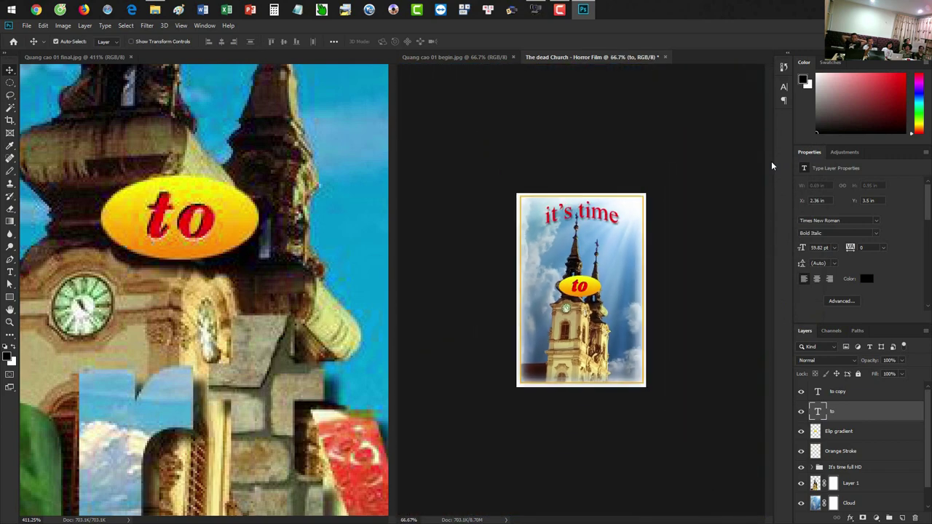
- Group both 'to' layers and Elip gradient into a folder named 'To Gradient'
{"action": "left_click", "coordinate": [844, 393]}
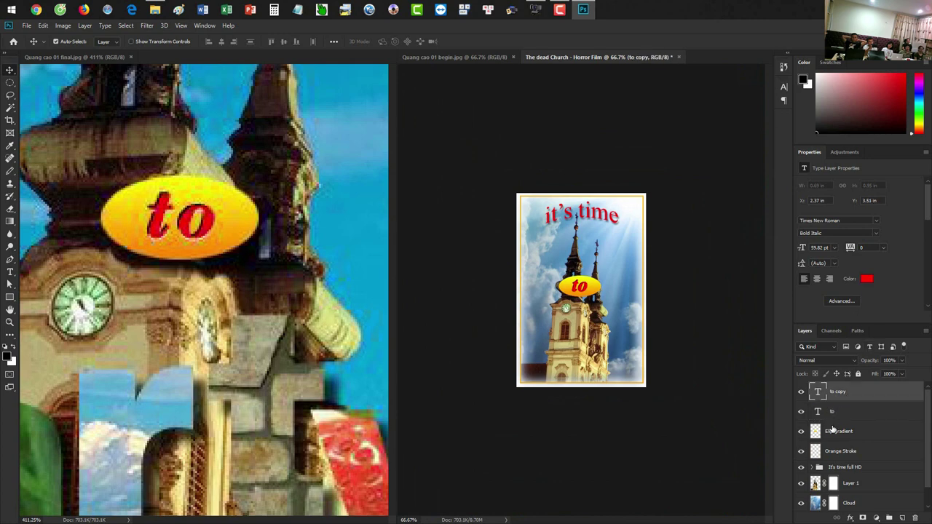
{"action": "left_click", "coordinate": [834, 433], "text": "shift"}
{"action": "key", "text": "ctrl+g"}
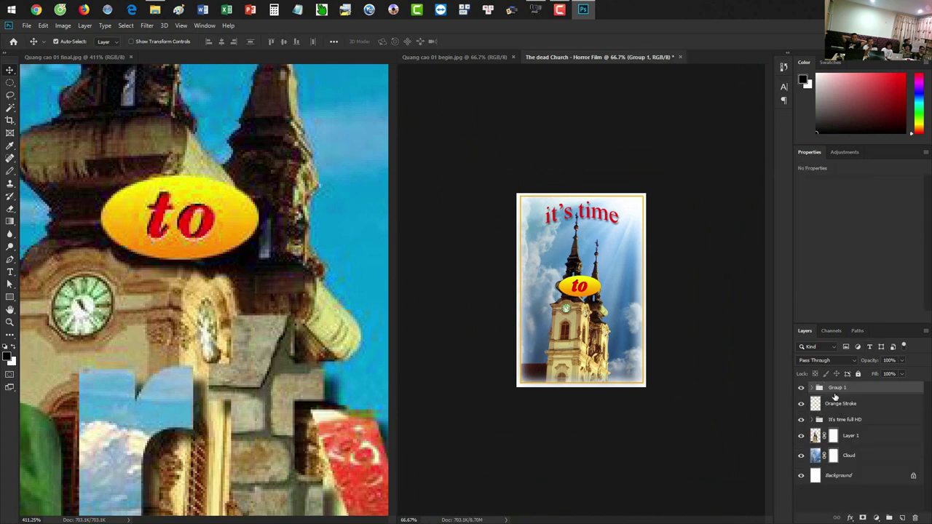
{"action": "double_click", "coordinate": [837, 388]}
{"action": "type", "text": "T"}
{"action": "key", "text": "Return"}
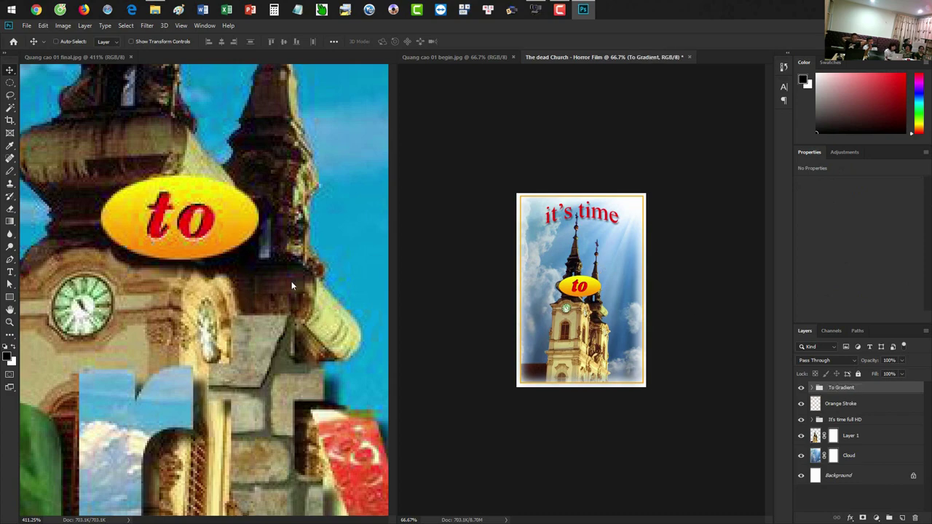
{"action": "left_click", "coordinate": [291, 281]}
{"action": "key", "text": "ctrl+0"}
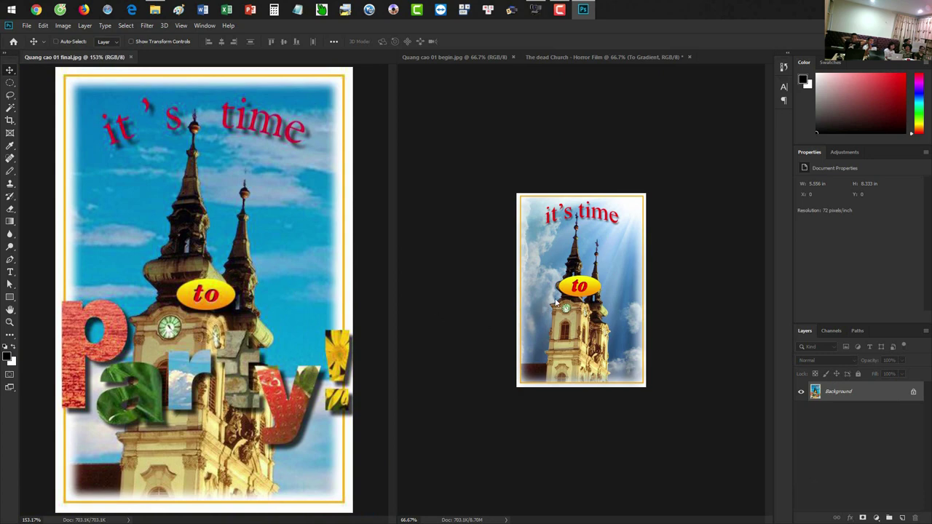
- Scale the To Gradient group down to about 66.8% and review the whole poster
{"action": "left_click", "coordinate": [601, 286]}
{"action": "key", "text": "ctrl+t"}
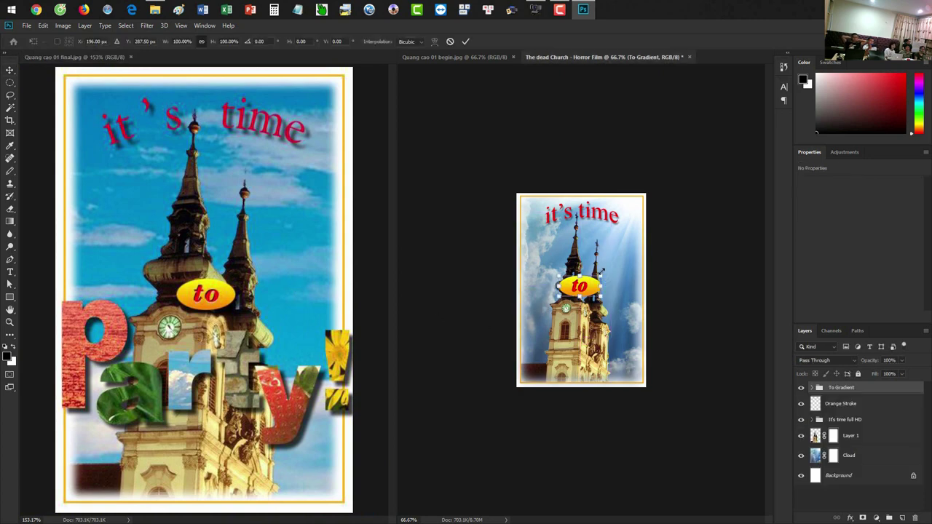
{"action": "left_click_drag", "start_coordinate": [601, 275], "coordinate": [594, 279]}
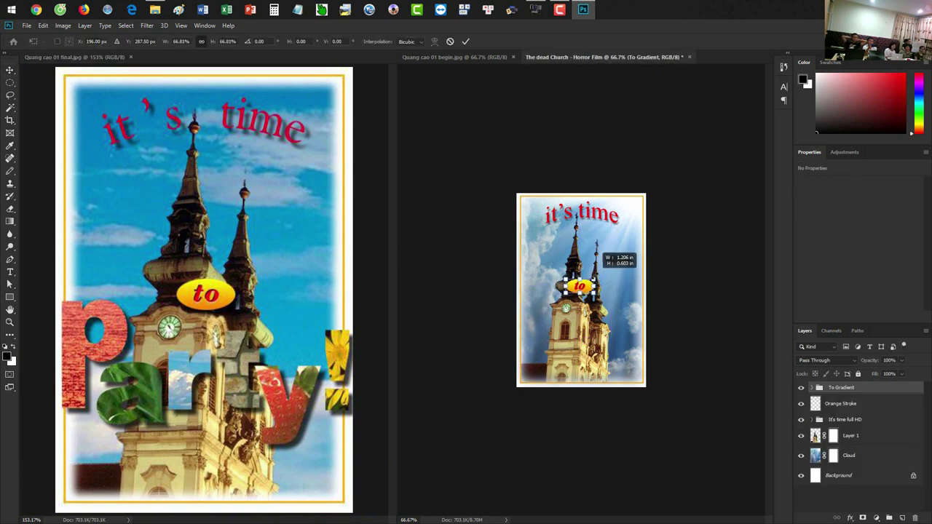
{"action": "key", "text": "Return"}
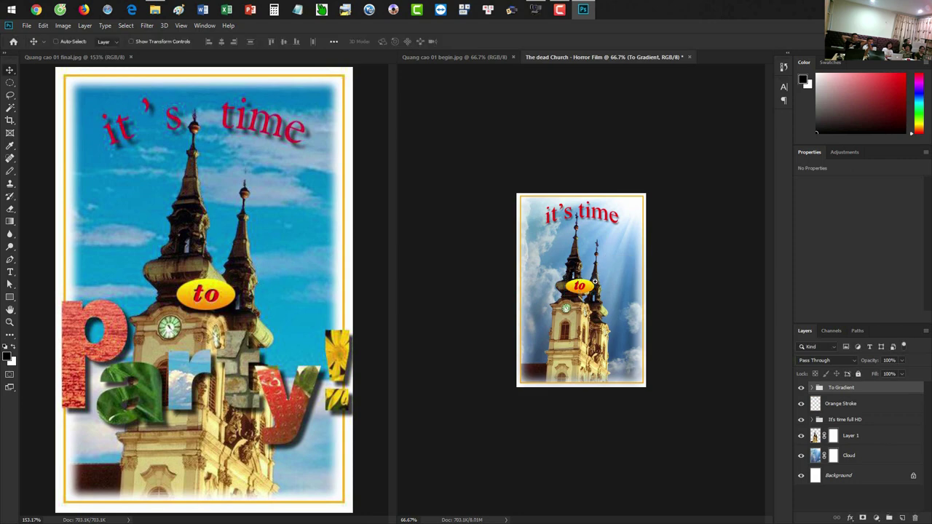
{"action": "key", "text": "ctrl+Tab"}
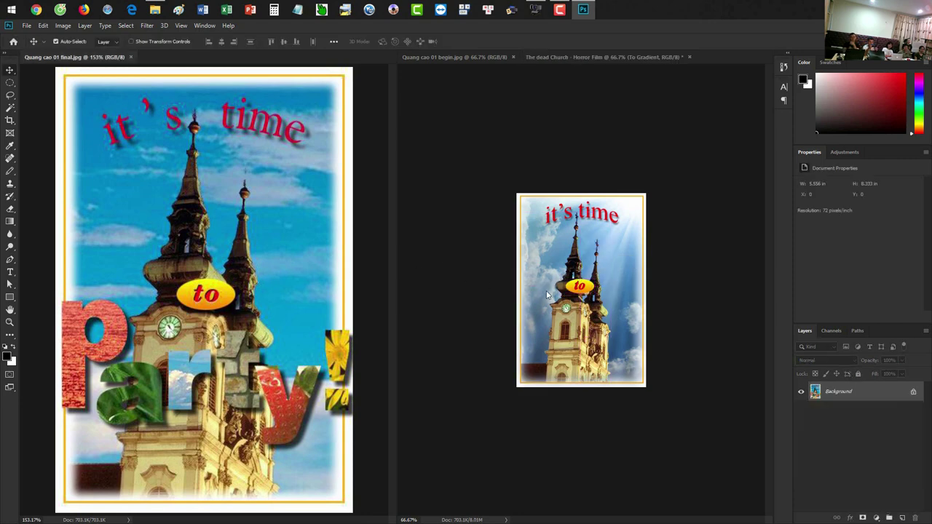
{"action": "key", "text": "ctrl+Tab"}
{"action": "key", "text": "ctrl+plus"}
{"action": "key", "text": "ctrl+plus"}
{"action": "key", "text": "ctrl+minus"}
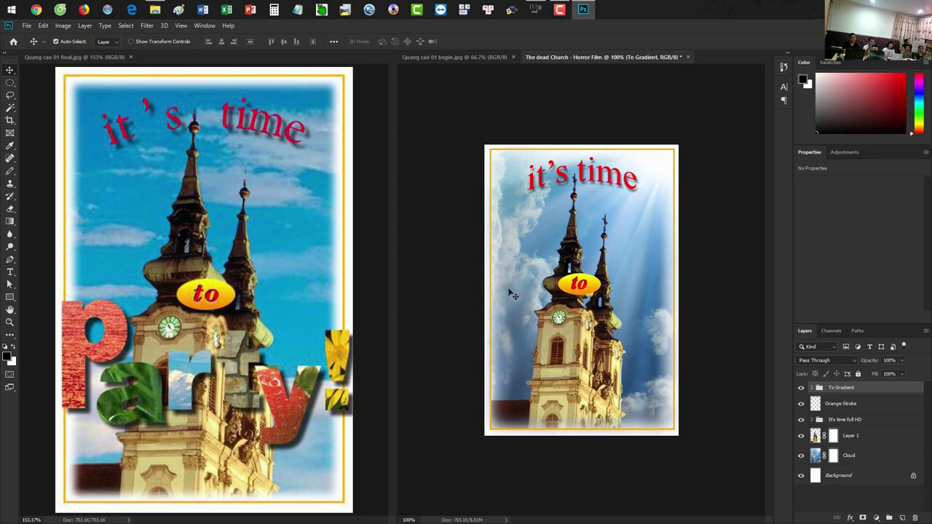
{"action": "mouse_move", "coordinate": [491, 245]}
{"action": "left_mouse_down", "text": "ctrl+space"}
{"action": "mouse_move", "coordinate": [548, 247]}
{"action": "mouse_move", "coordinate": [531, 209]}
{"action": "mouse_move", "coordinate": [551, 209]}
{"action": "left_mouse_up", "text": "ctrl+space"}
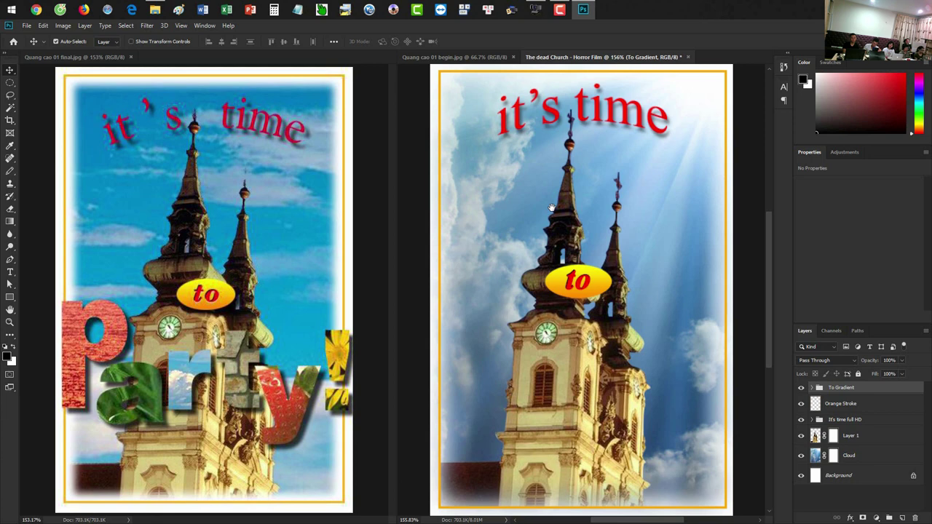
{"action": "left_click", "coordinate": [440, 250]}
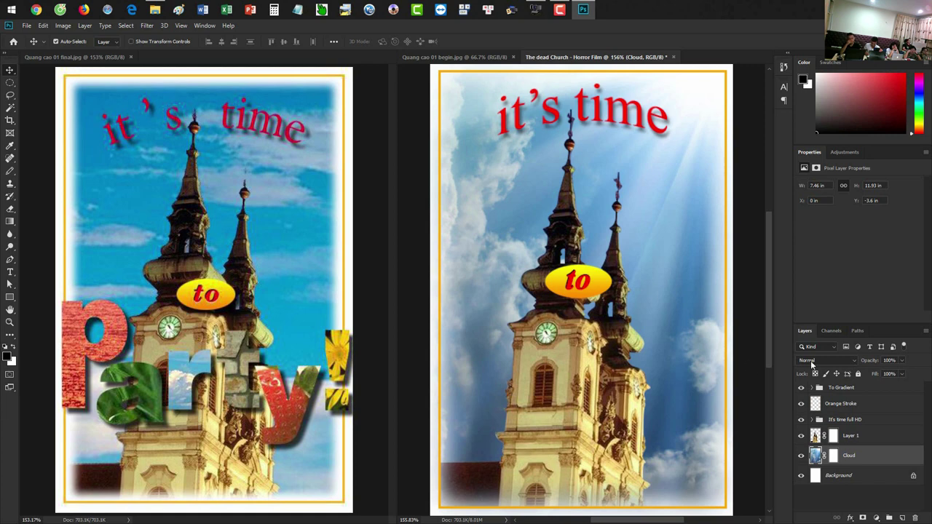
{"action": "left_click", "coordinate": [841, 387]}
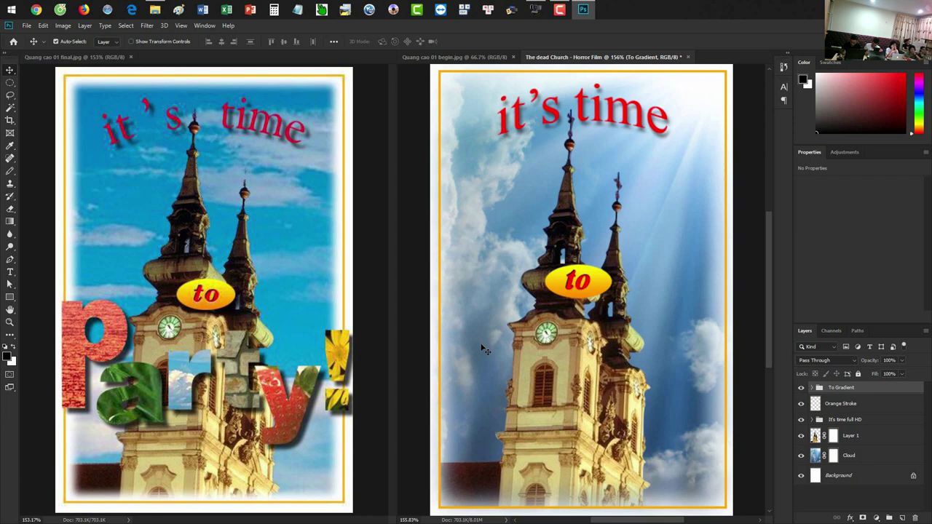
- Type a 'P' in the Impact font to the left of the oval
{"action": "key", "text": "t"}
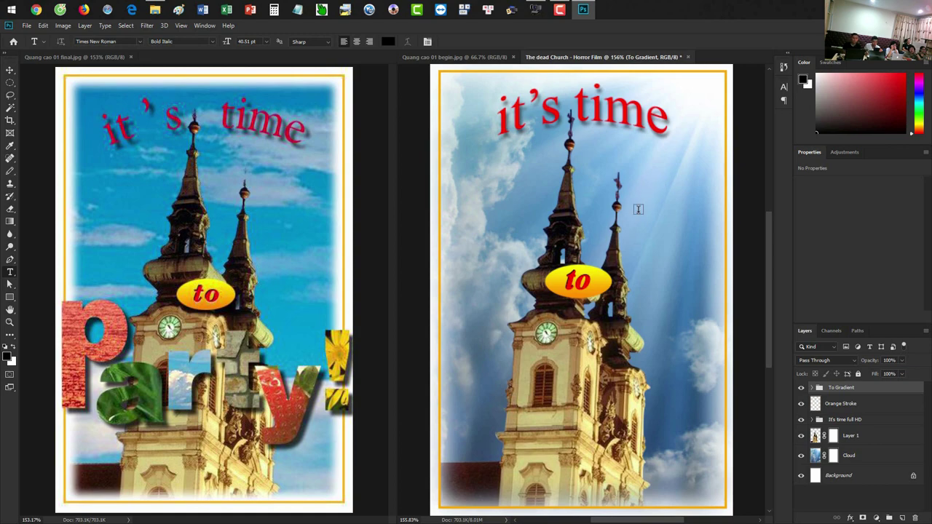
{"action": "left_click", "coordinate": [96, 41]}
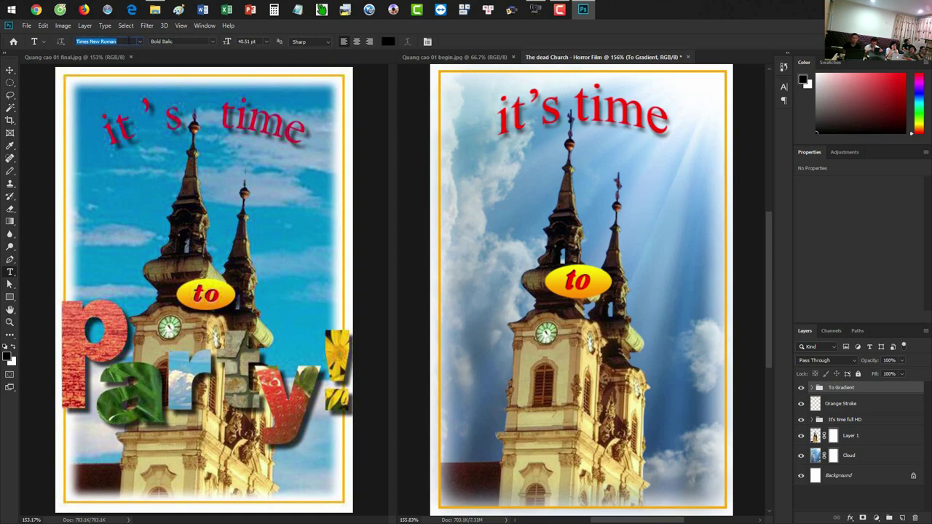
{"action": "type", "text": "impac"}
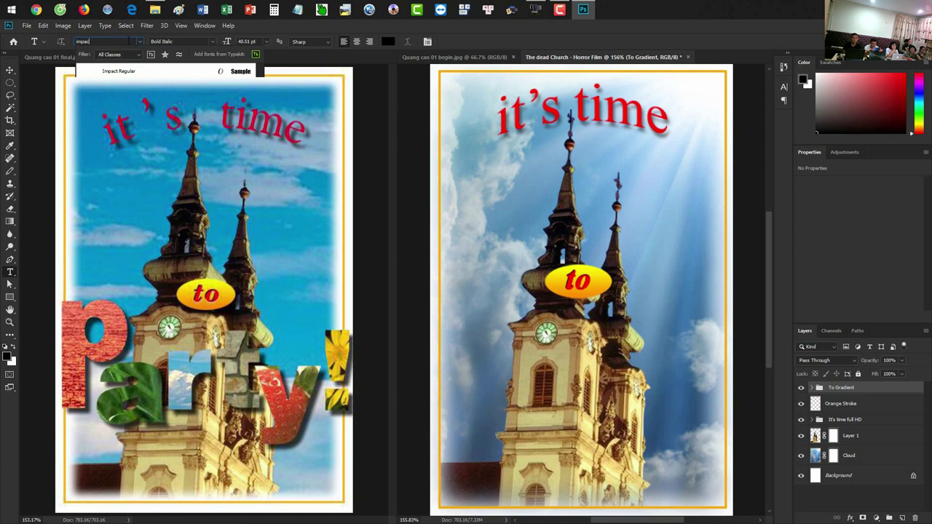
{"action": "left_click", "coordinate": [121, 77]}
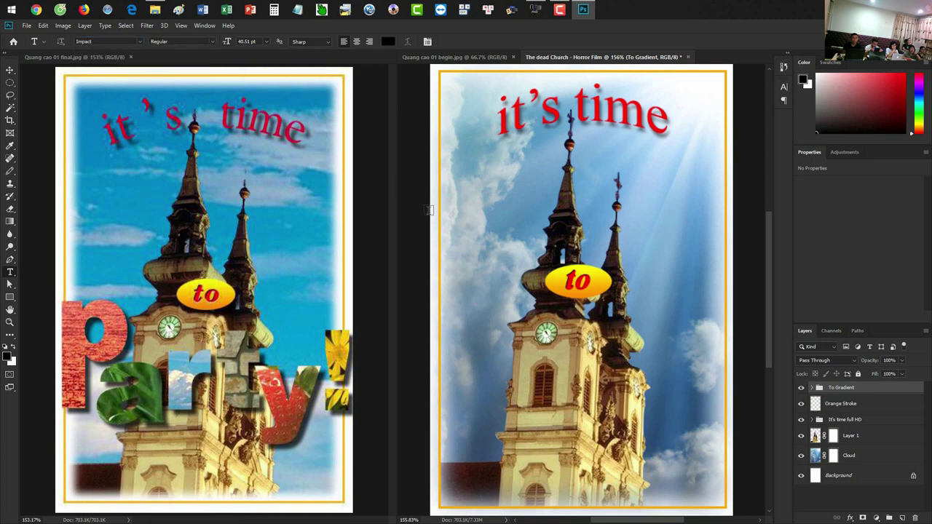
{"action": "left_click", "coordinate": [468, 283]}
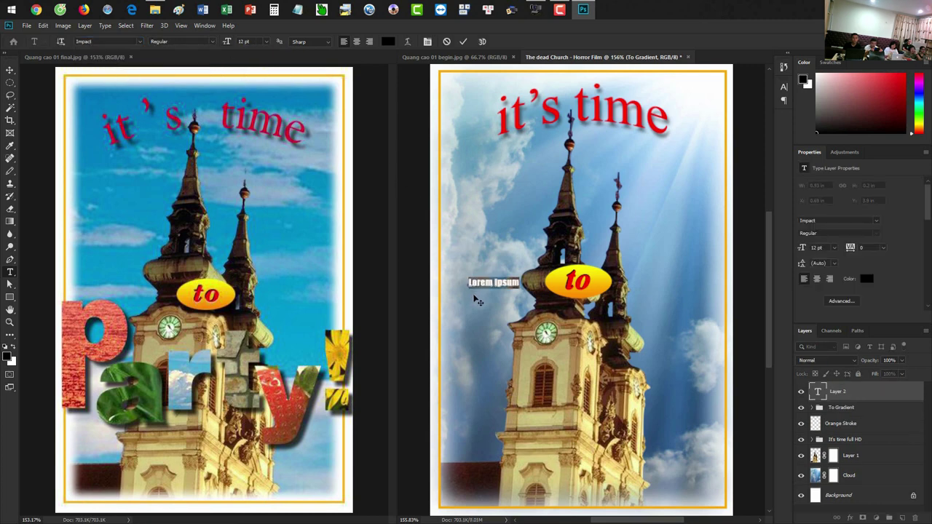
{"action": "type", "text": "P"}
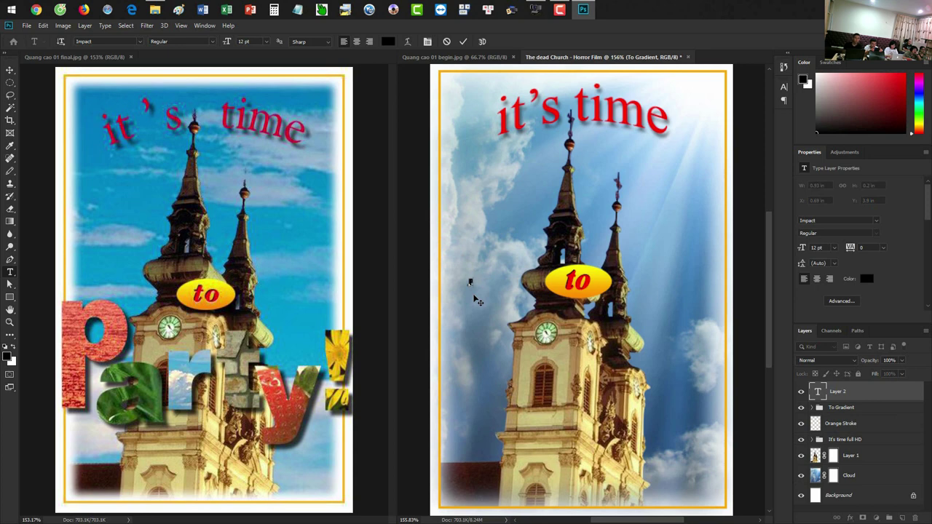
- Enlarge the P, then shrink it to about 72% at the left edge below the oval
{"action": "key", "text": "ctrl+t"}
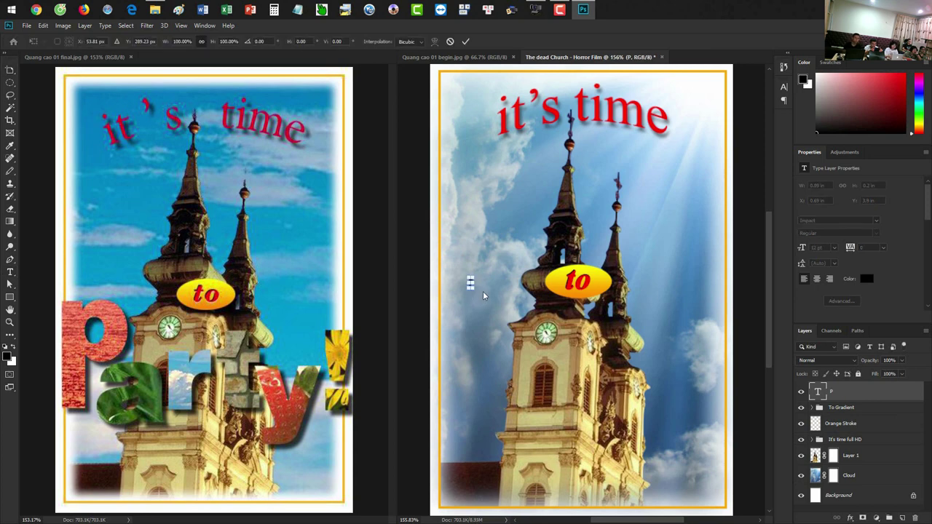
{"action": "left_click_drag", "start_coordinate": [481, 306], "coordinate": [639, 468]}
{"action": "key", "text": "Return"}
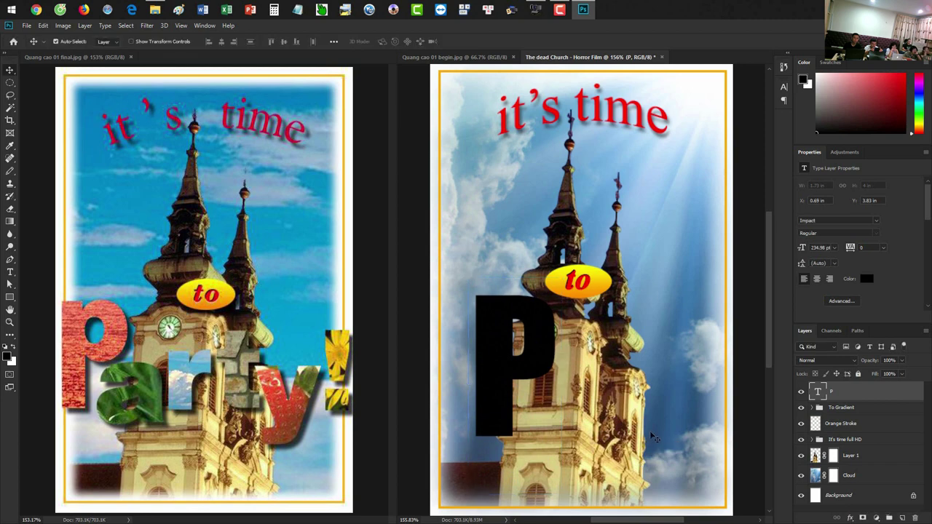
{"action": "left_click_drag", "start_coordinate": [503, 378], "coordinate": [479, 402]}
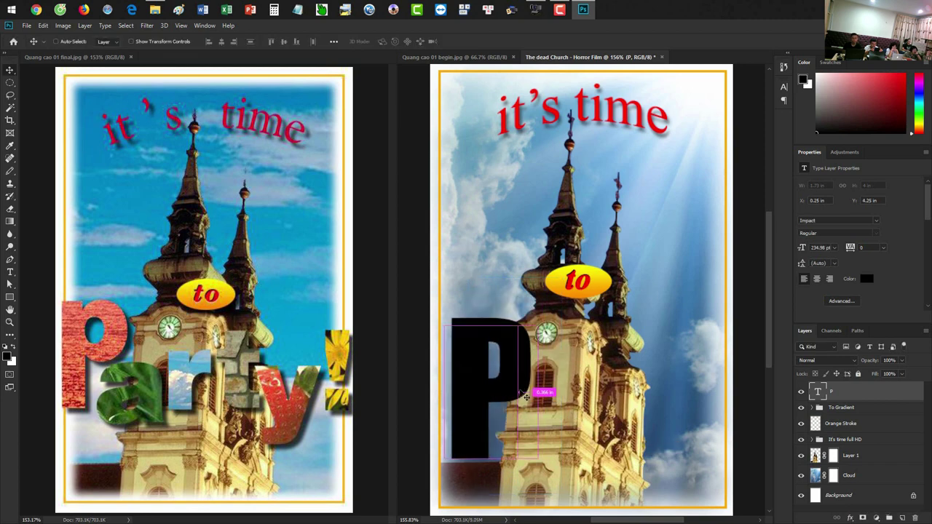
{"action": "key", "text": "ctrl+t"}
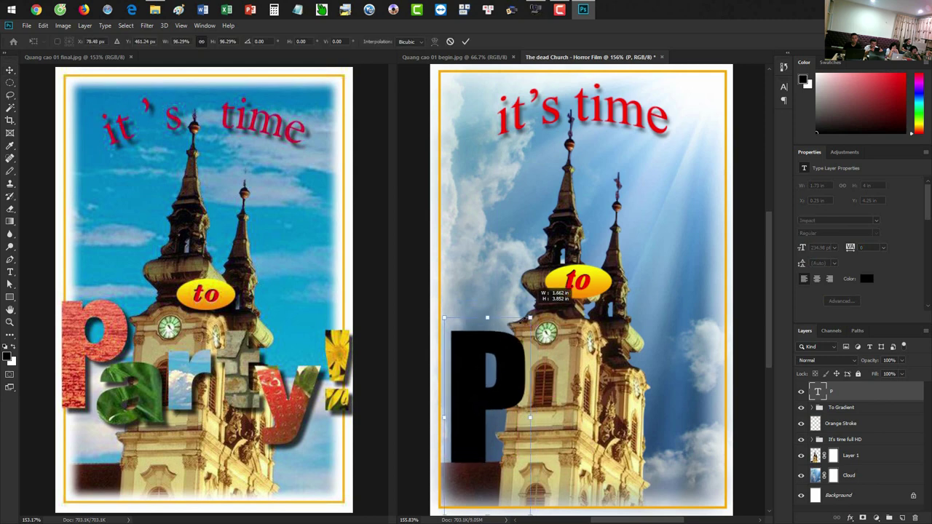
{"action": "left_click_drag", "start_coordinate": [537, 300], "coordinate": [511, 360]}
{"action": "left_click_drag", "start_coordinate": [494, 410], "coordinate": [496, 356]}
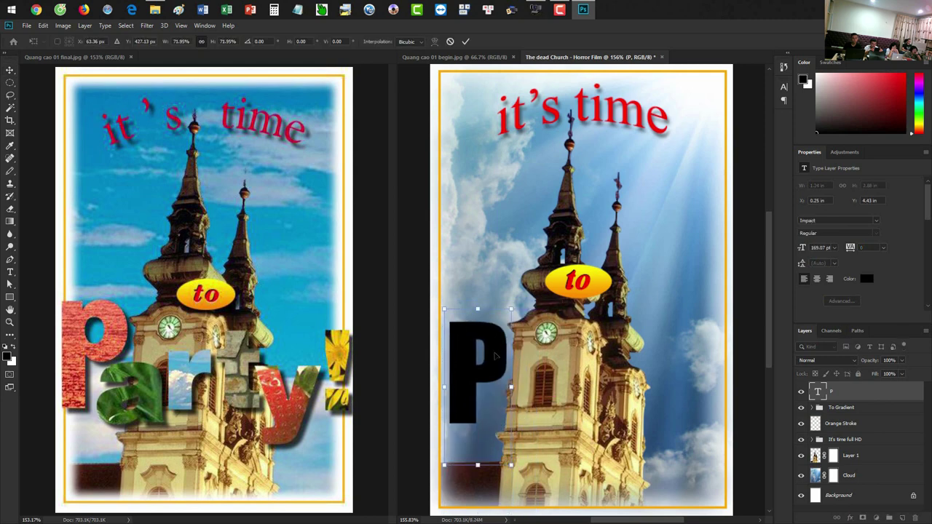
{"action": "key", "text": "Return"}
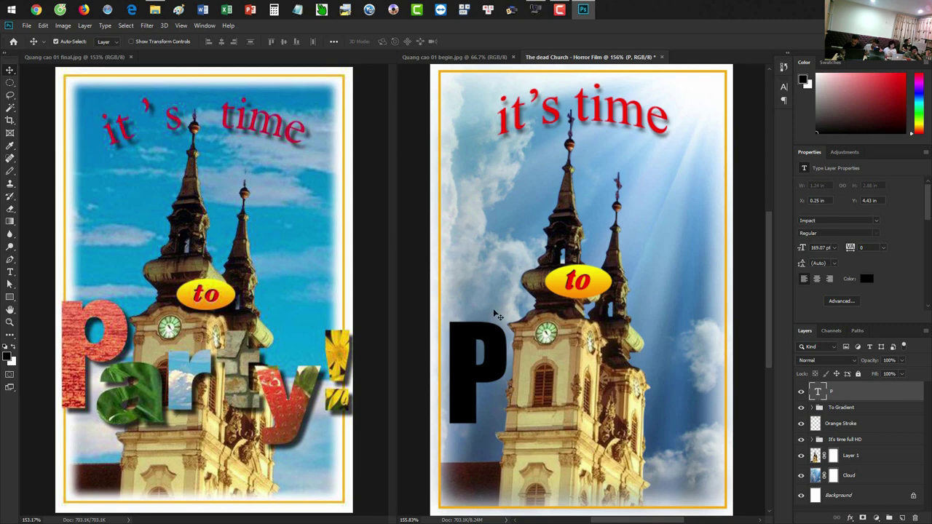
{"action": "left_click", "coordinate": [458, 58]}
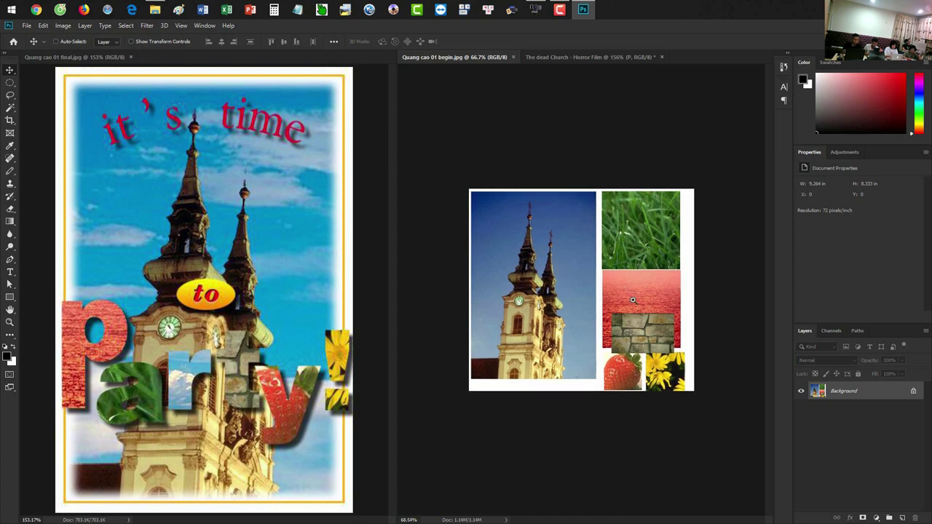
- Zoom into begin.jpg and marquee-select the red sea texture above the stones
{"action": "scroll", "coordinate": [641, 306], "scroll_direction": "up", "scroll_amount": 5}
{"action": "mouse_move", "coordinate": [649, 308]}
{"action": "left_mouse_down"}
{"action": "mouse_move", "coordinate": [576, 250]}
{"action": "mouse_move", "coordinate": [622, 256]}
{"action": "left_mouse_up"}
{"action": "scroll", "coordinate": [582, 252], "scroll_direction": "up", "scroll_amount": 2}
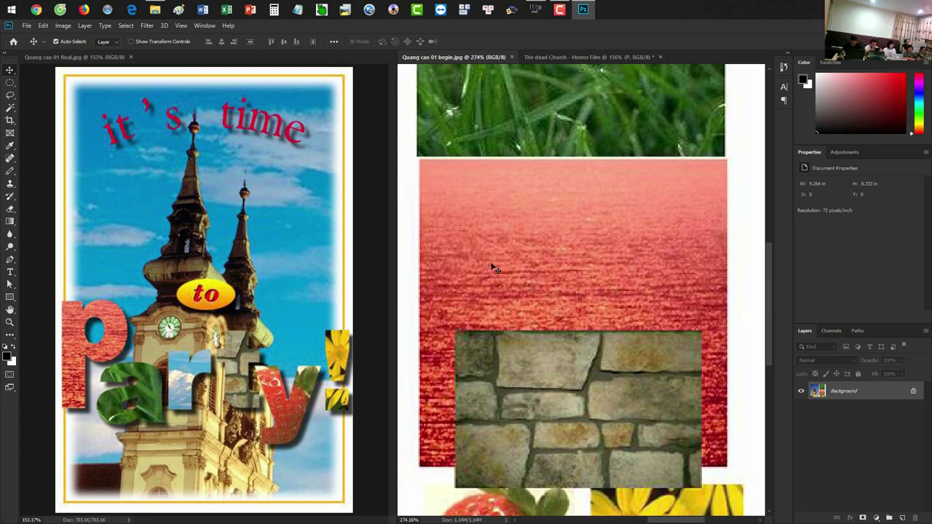
{"action": "left_click", "coordinate": [10, 82]}
{"action": "left_click", "coordinate": [44, 83]}
{"action": "left_click_drag", "start_coordinate": [418, 159], "coordinate": [713, 329]}
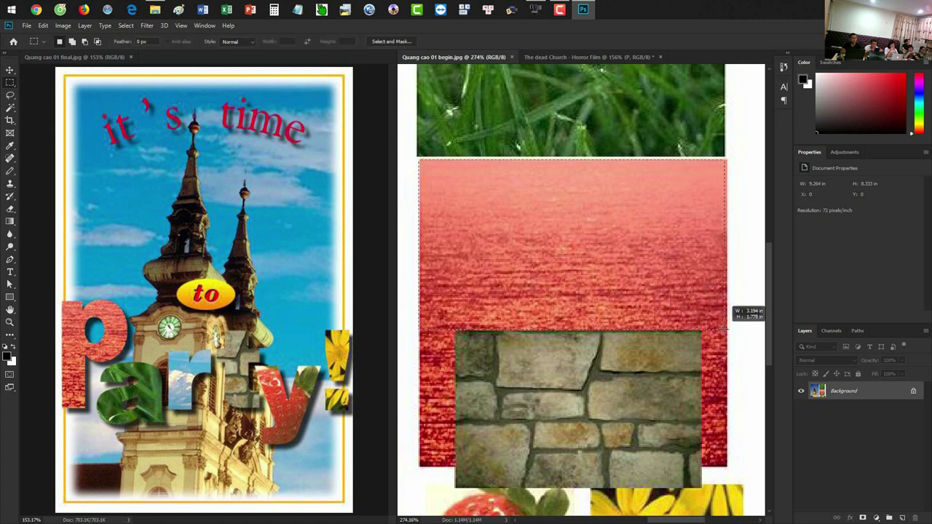
{"action": "left_click_drag", "start_coordinate": [712, 329], "coordinate": [727, 330]}
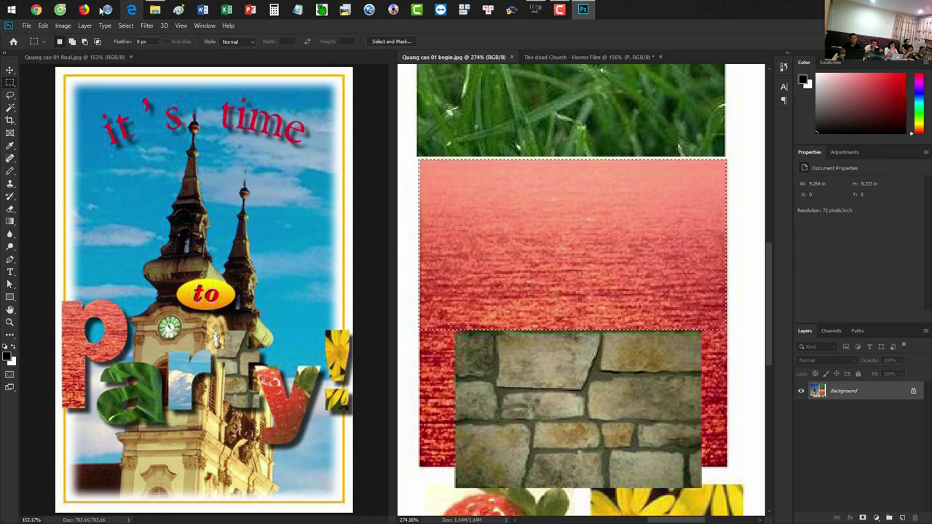
- Copy the selected red texture and return to the poster
{"action": "left_click", "coordinate": [43, 25]}
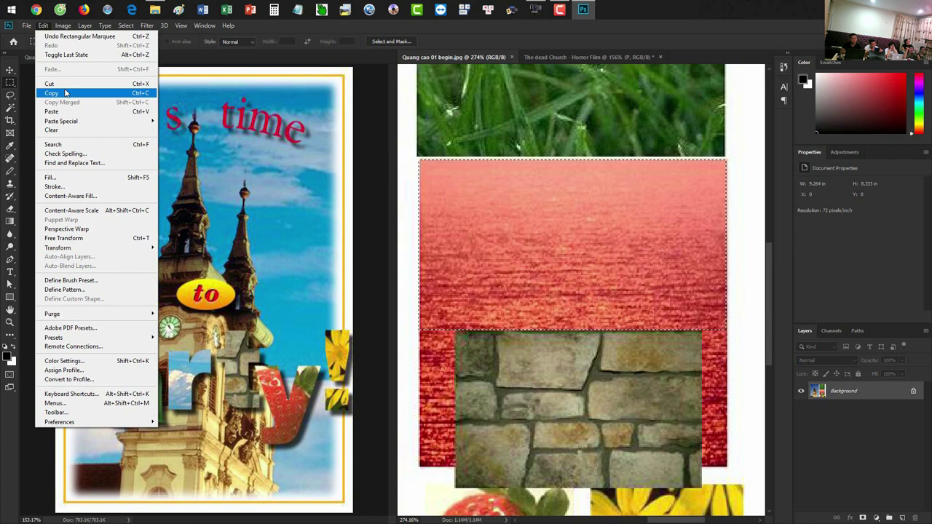
{"action": "left_click", "coordinate": [65, 93]}
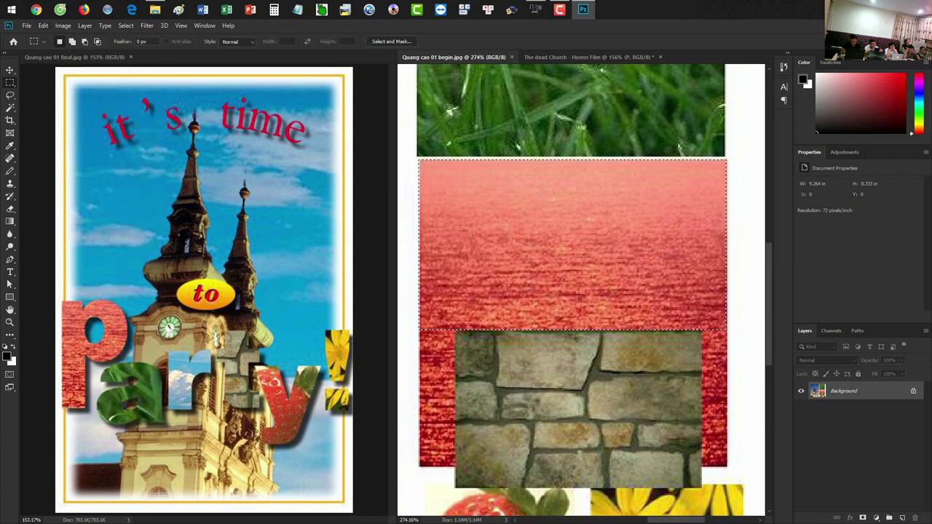
{"action": "left_click", "coordinate": [553, 58]}
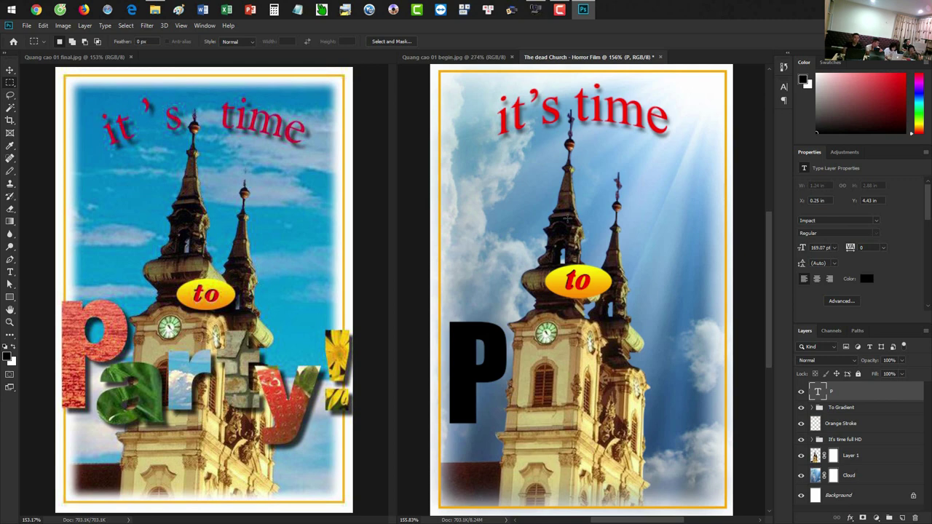
- Load the black P's outline as a selection and glance at the paste options
{"action": "left_click", "coordinate": [819, 394], "text": "ctrl"}
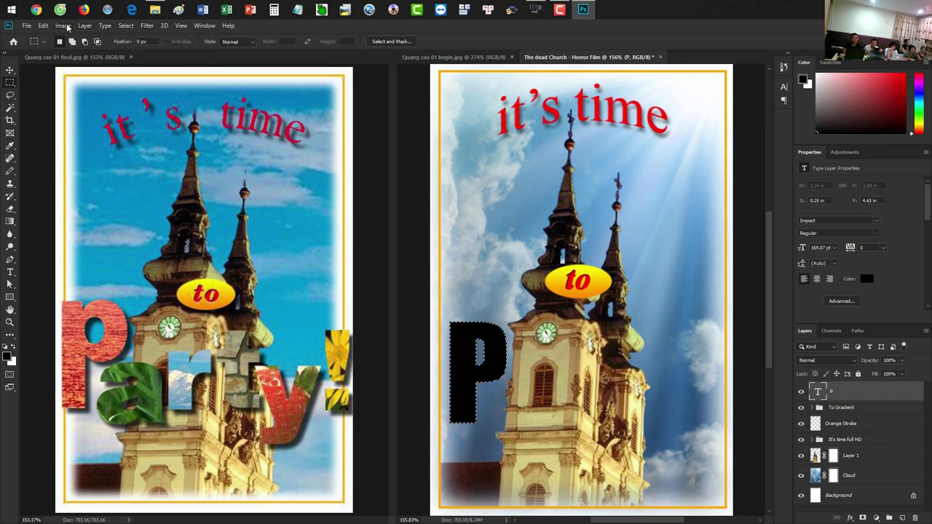
{"action": "left_click", "coordinate": [45, 26]}
{"action": "mouse_move", "coordinate": [61, 121]}
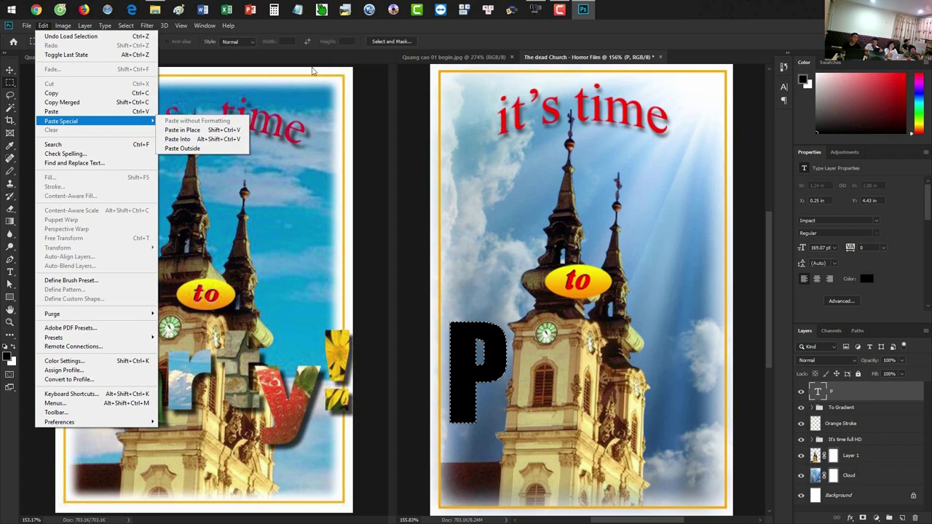
{"action": "left_click", "coordinate": [337, 54]}
- Test-paste the red texture into a clipboard-sized new document, then discard it unsaved
{"action": "key", "text": "ctrl+n"}
{"action": "key", "text": "Return"}
{"action": "key", "text": "ctrl+v"}
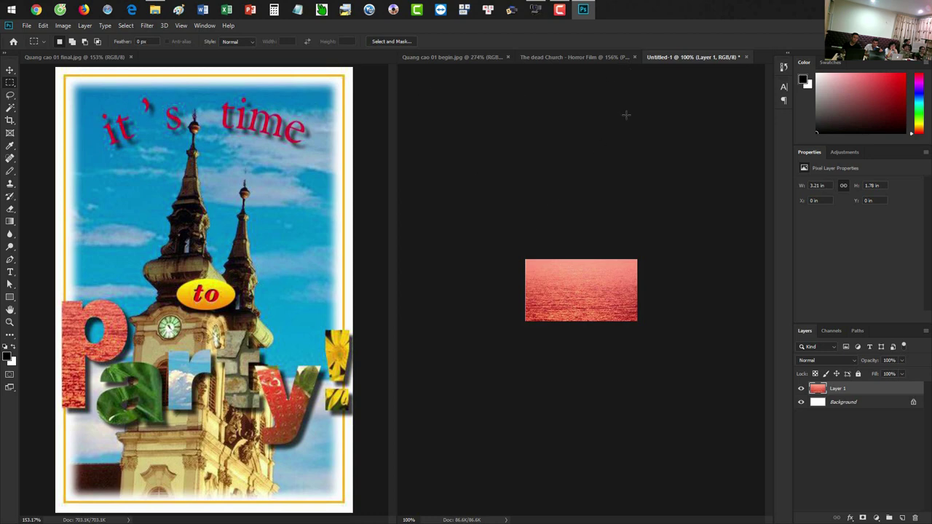
{"action": "key", "text": "ctrl+w"}
{"action": "left_click", "coordinate": [468, 150]}
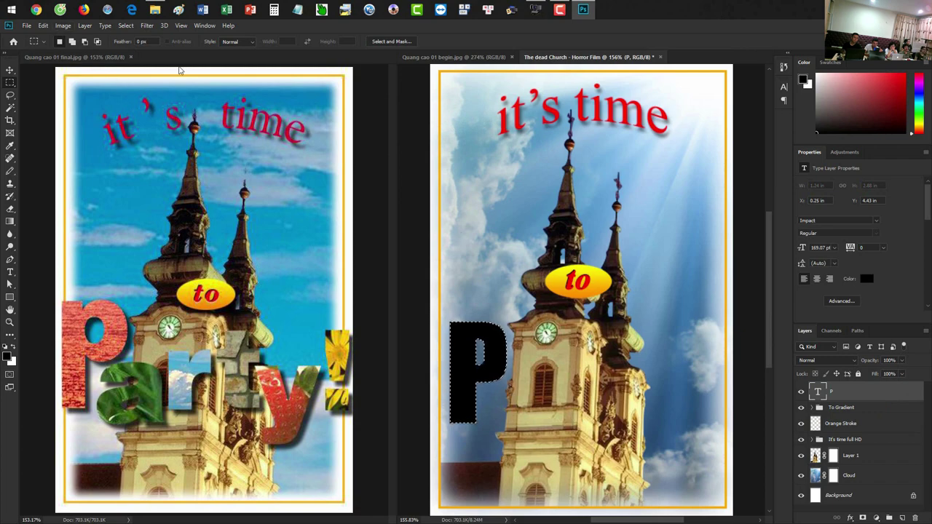
- Browse the Image and Edit menu commands without choosing anything
{"action": "left_click", "coordinate": [62, 26]}
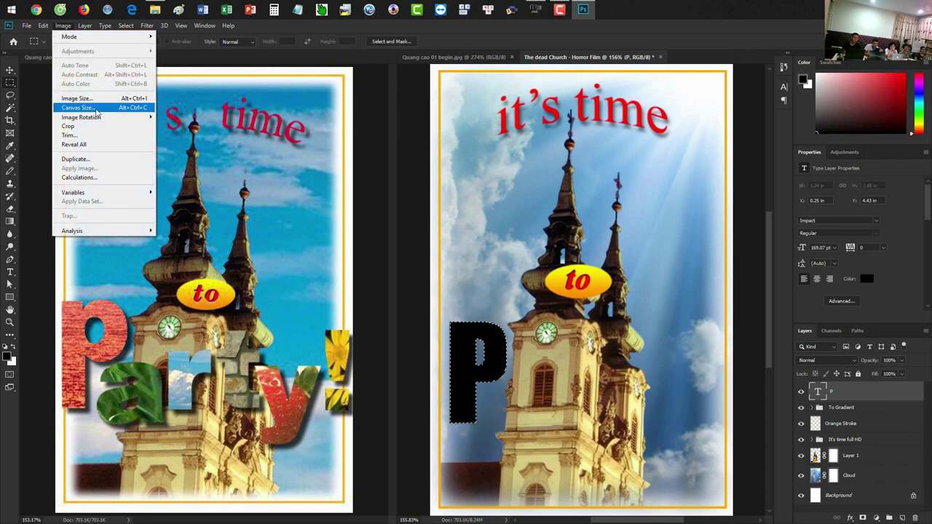
{"action": "left_click", "coordinate": [43, 25]}
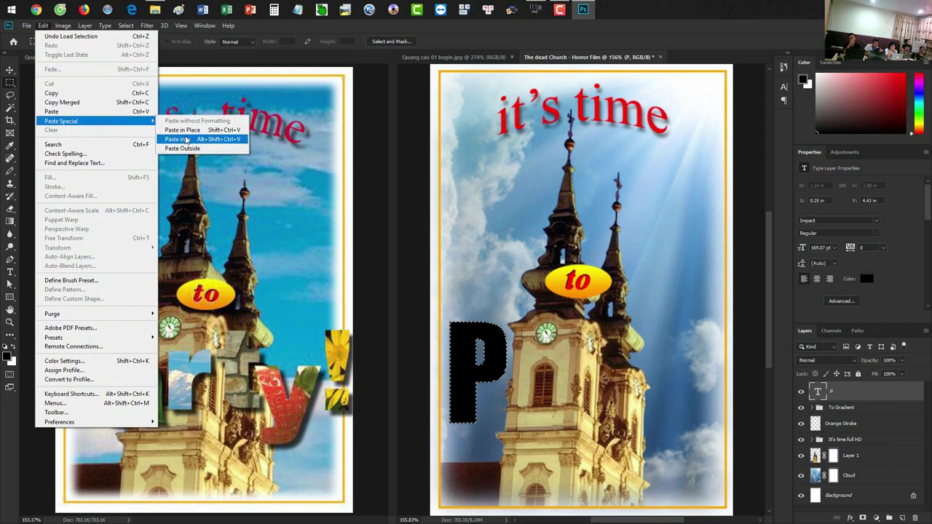
{"action": "left_click", "coordinate": [602, 57]}
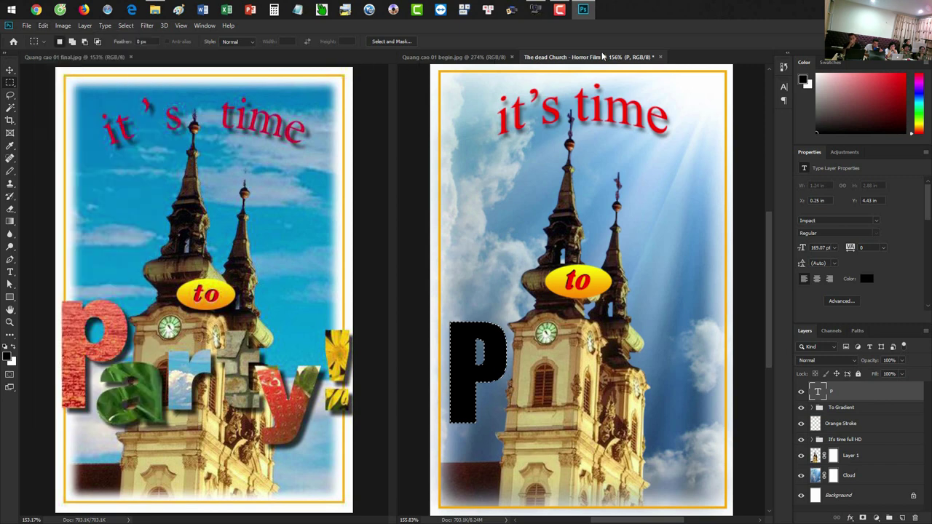
- Test-paste the texture into a new 1920×1080 document and discard it unsaved
{"action": "key", "text": "ctrl+n"}
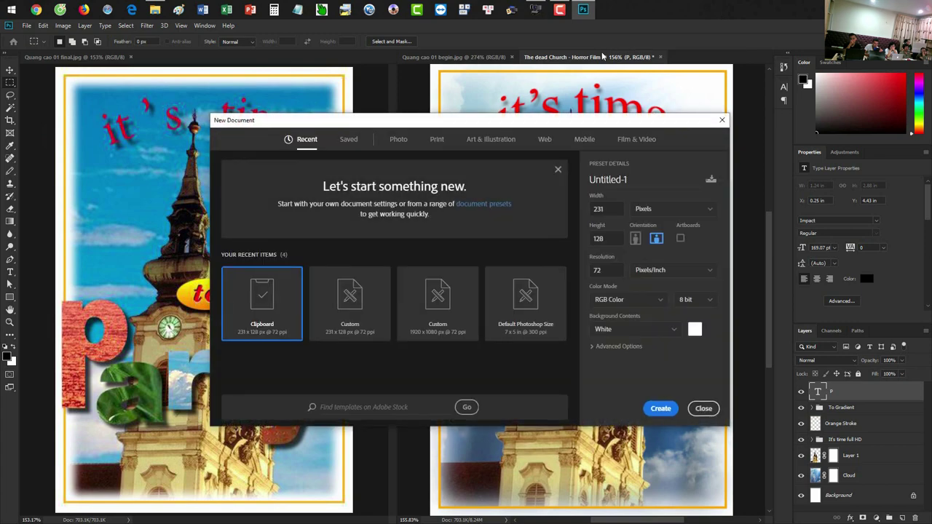
{"action": "double_click", "coordinate": [599, 209]}
{"action": "type", "text": "1920"}
{"action": "key", "text": "Tab"}
{"action": "type", "text": "1080"}
{"action": "key", "text": "Return"}
{"action": "key", "text": "ctrl+v"}
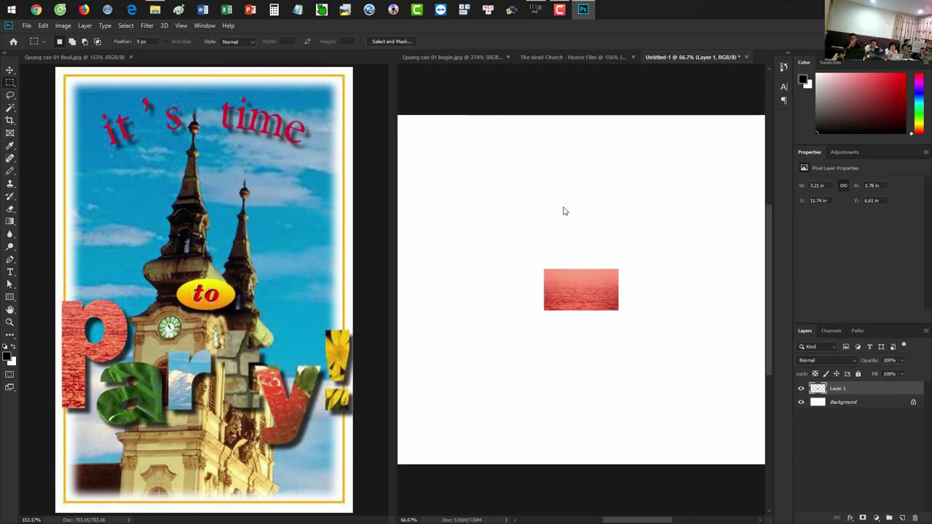
{"action": "key", "text": "ctrl+w"}
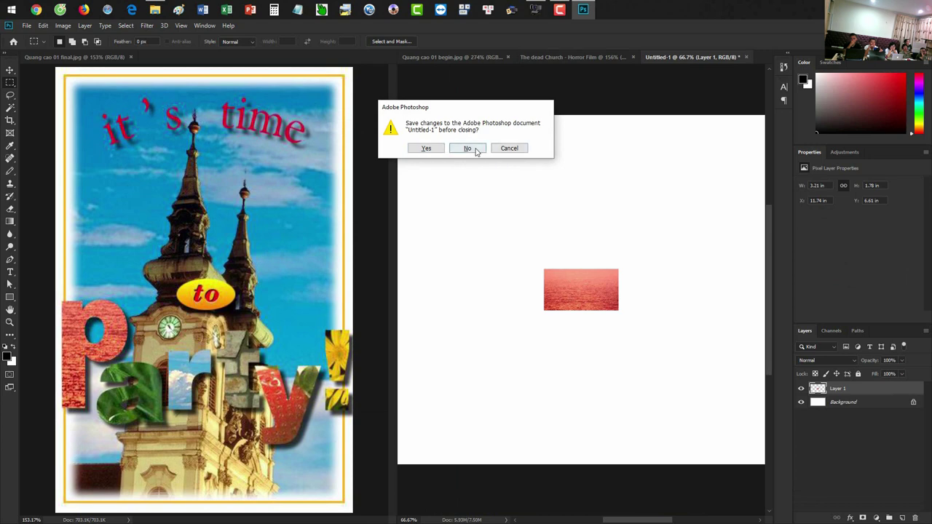
{"action": "left_click", "coordinate": [467, 147]}
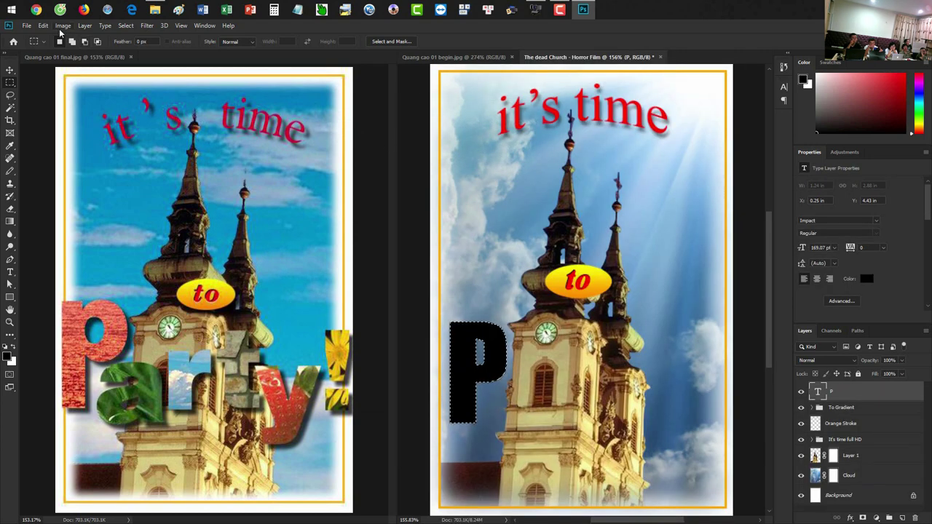
{"action": "left_click", "coordinate": [63, 26]}
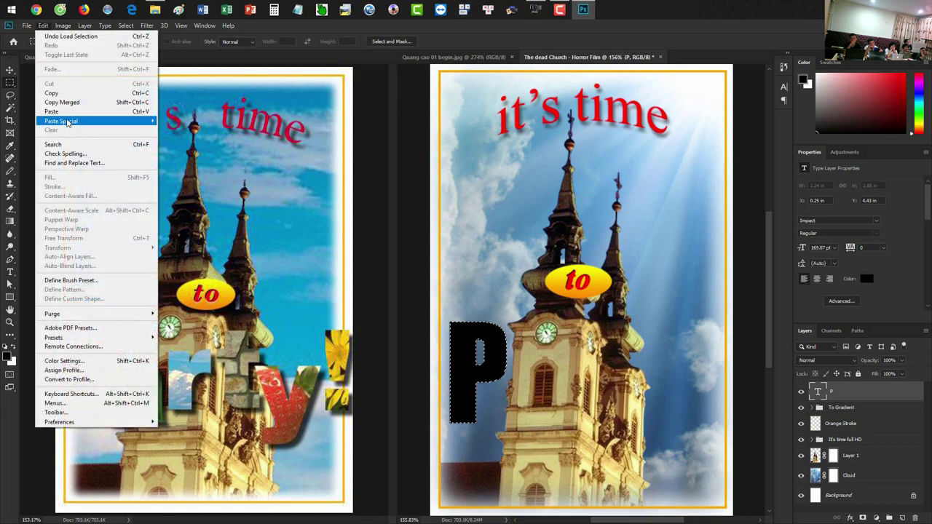
{"action": "mouse_move", "coordinate": [61, 121]}
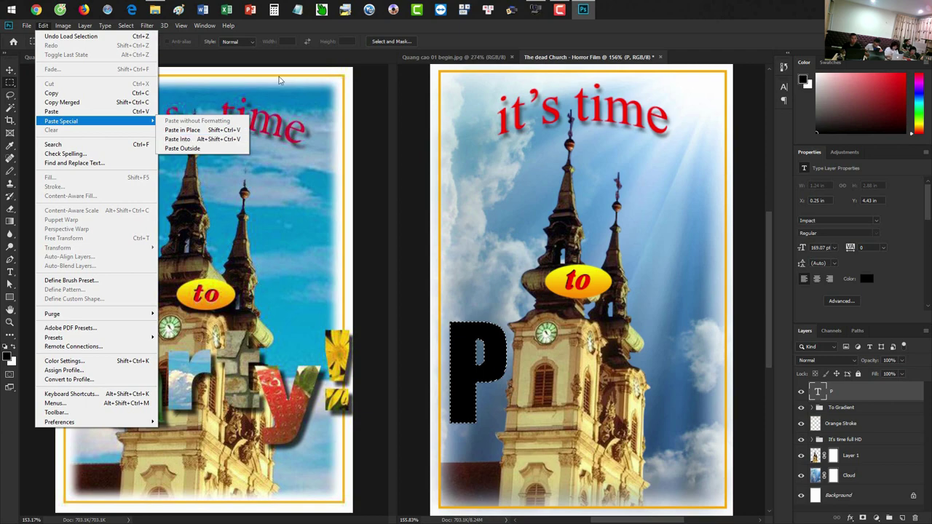
{"action": "left_click", "coordinate": [179, 9]}
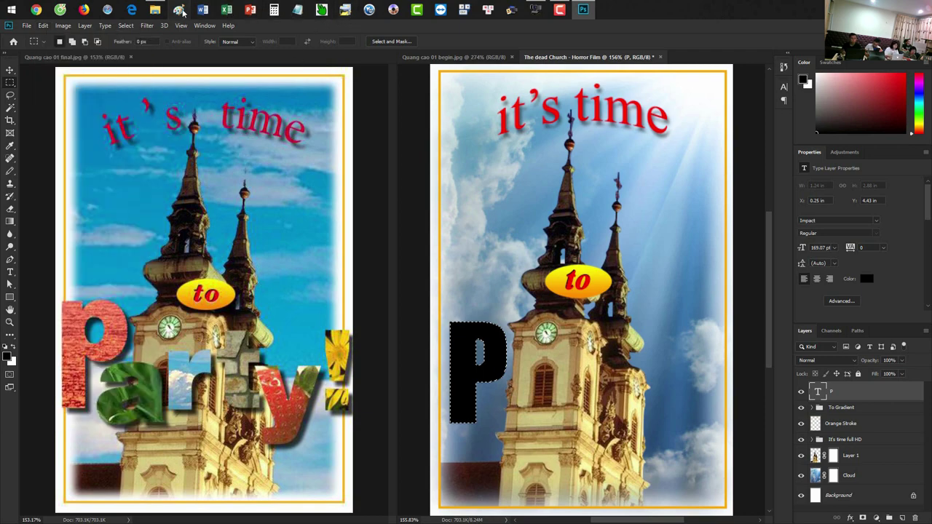
- Paste the screenshot into Paint and save it as 1.png, replacing the existing file
{"action": "key", "text": "ctrl+v"}
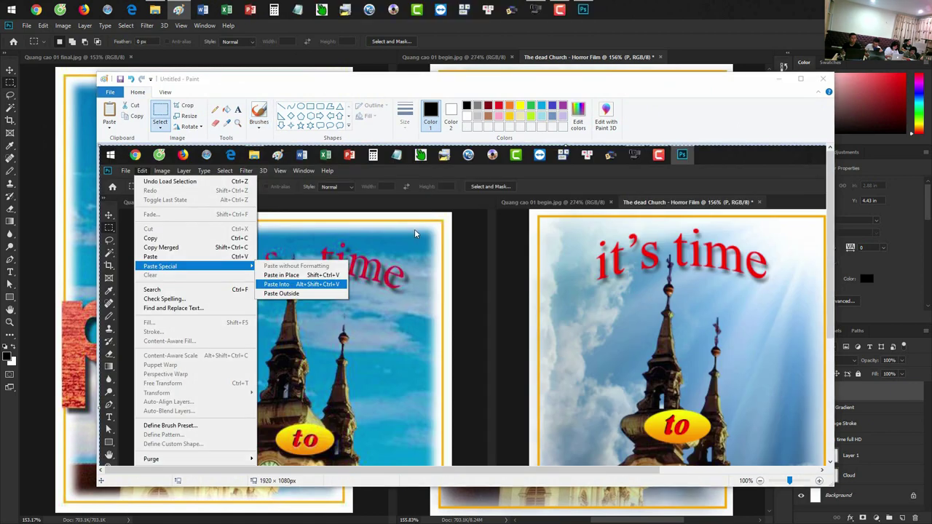
{"action": "key", "text": "ctrl+s"}
{"action": "left_click", "coordinate": [428, 248]}
{"action": "double_click", "coordinate": [428, 247]}
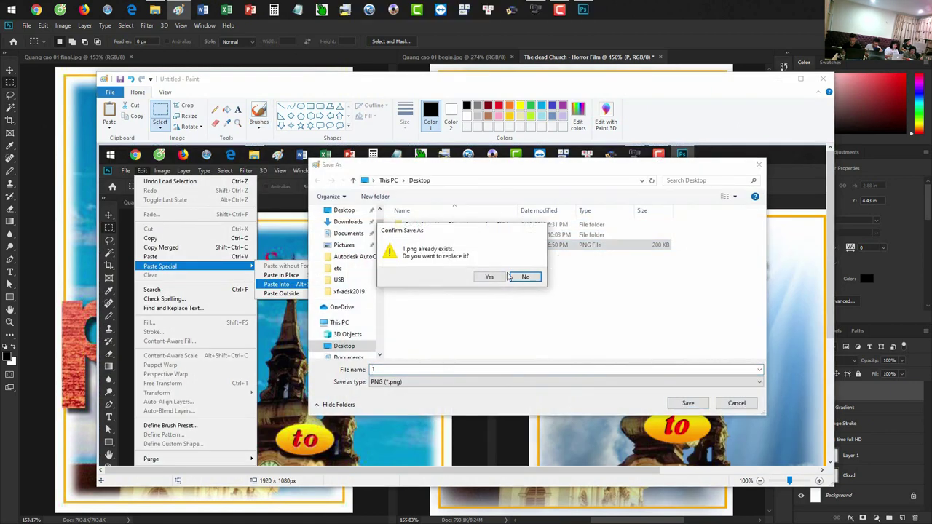
{"action": "left_click", "coordinate": [493, 276]}
- Back in Photoshop, browse the Open dialog to the Desktop folder
{"action": "left_click", "coordinate": [584, 10]}
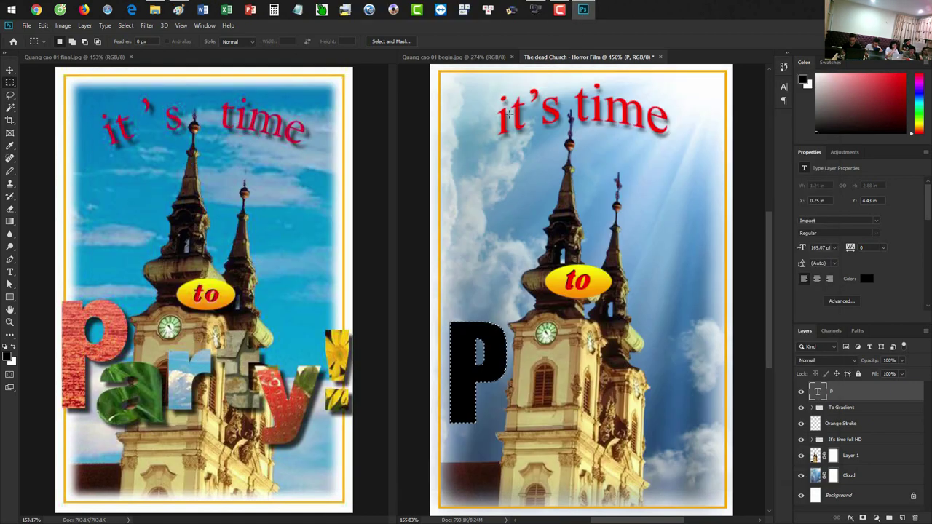
{"action": "key", "text": "ctrl+o"}
{"action": "left_click", "coordinate": [48, 93]}
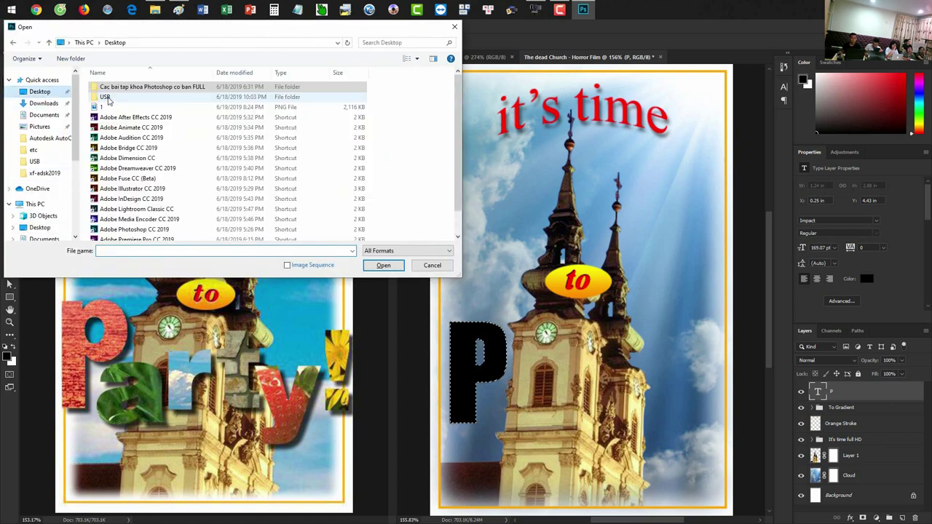
- Open 1.png full screen and draw a first underline under Edit
{"action": "double_click", "coordinate": [113, 96]}
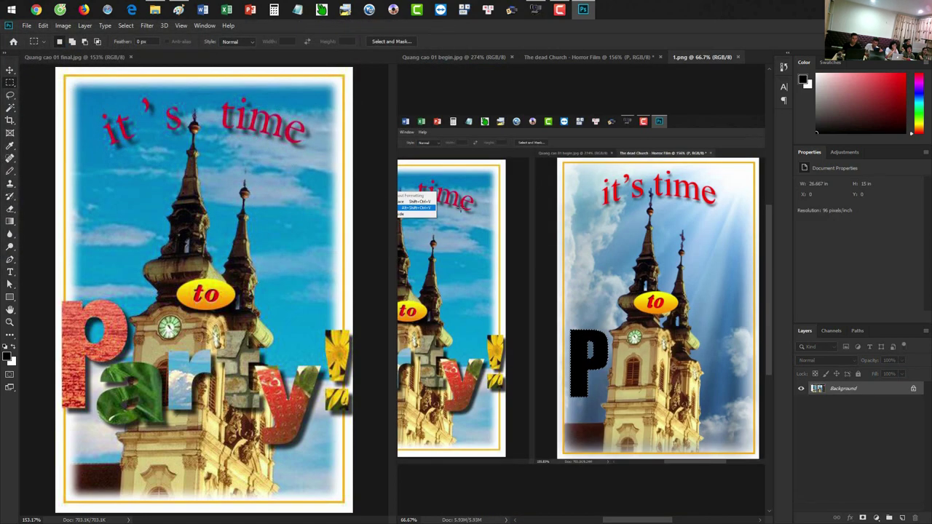
{"action": "key", "text": "f"}
{"action": "scroll", "coordinate": [283, 154], "scroll_direction": "up", "scroll_amount": 2}
{"action": "scroll", "coordinate": [284, 153], "scroll_direction": "up", "scroll_amount": 3}
{"action": "key", "text": "f"}
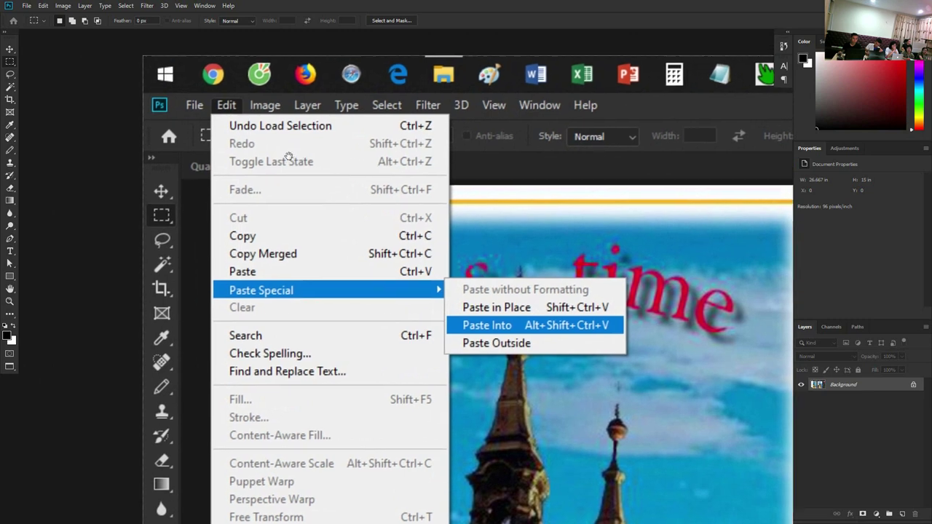
{"action": "scroll", "coordinate": [290, 114], "scroll_direction": "up", "scroll_amount": 1}
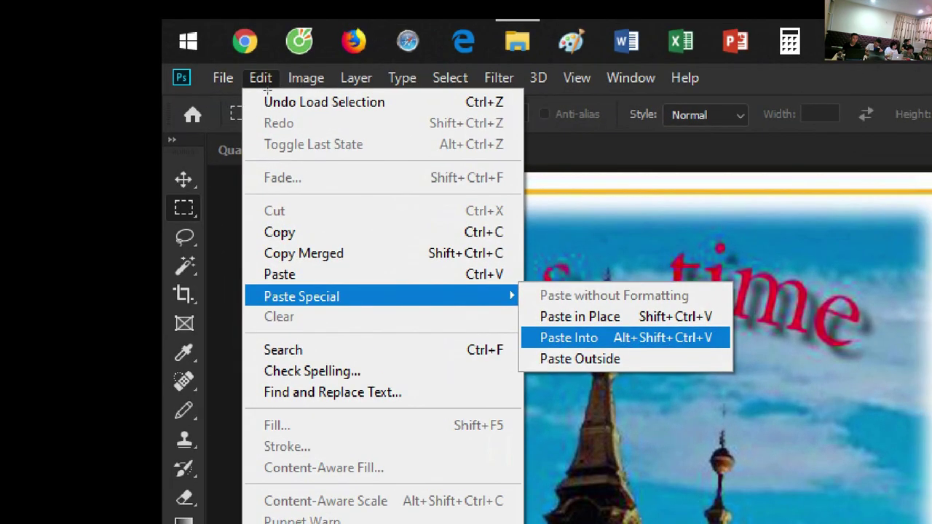
{"action": "left_click_drag", "start_coordinate": [250, 91], "coordinate": [294, 91]}
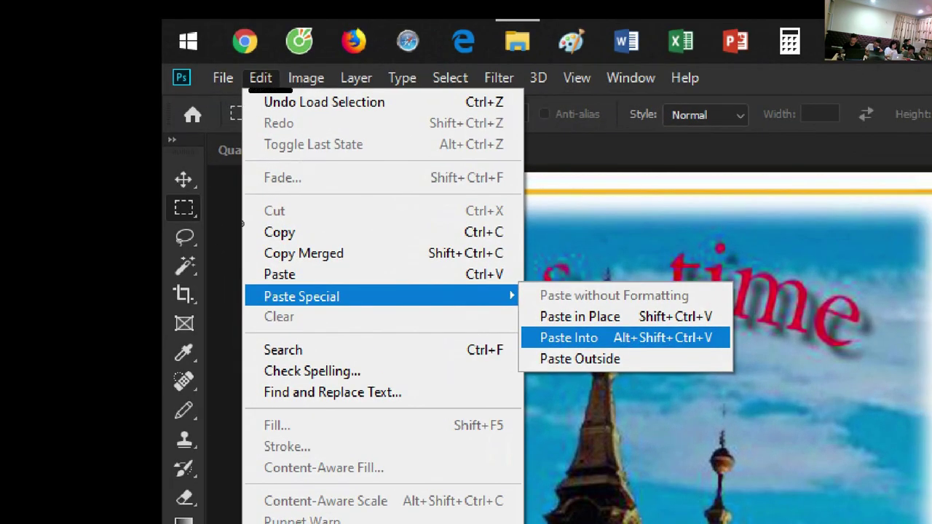
- Set the foreground to red and underline Edit, Paste Special and Paste Into
{"action": "key", "text": "f"}
{"action": "left_click", "coordinate": [7, 336]}
{"action": "left_click", "coordinate": [578, 214]}
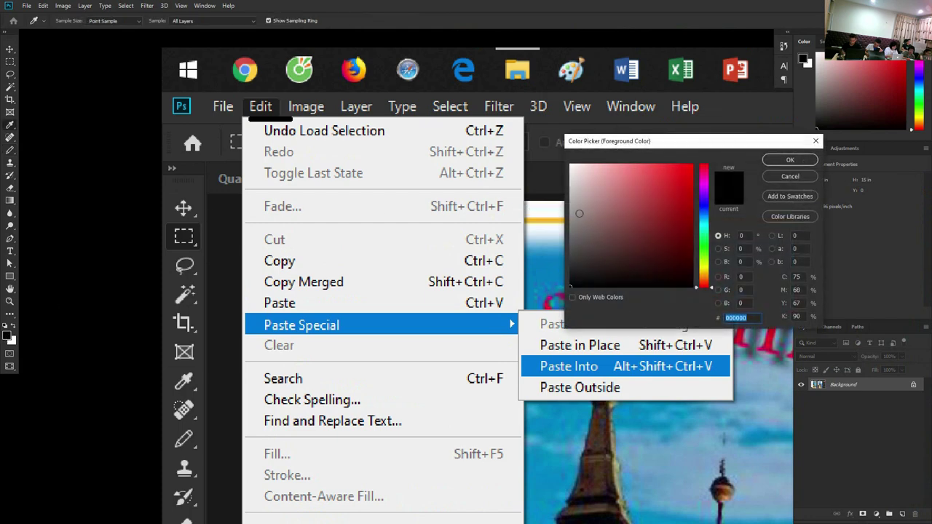
{"action": "left_click", "coordinate": [789, 160]}
{"action": "key", "text": "f"}
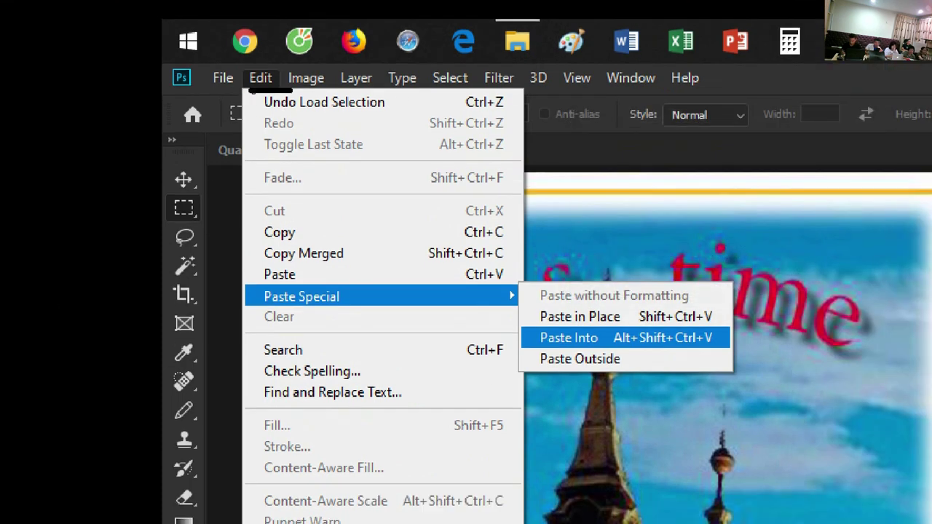
{"action": "left_click_drag", "start_coordinate": [246, 91], "coordinate": [311, 92]}
{"action": "left_click_drag", "start_coordinate": [263, 309], "coordinate": [368, 310]}
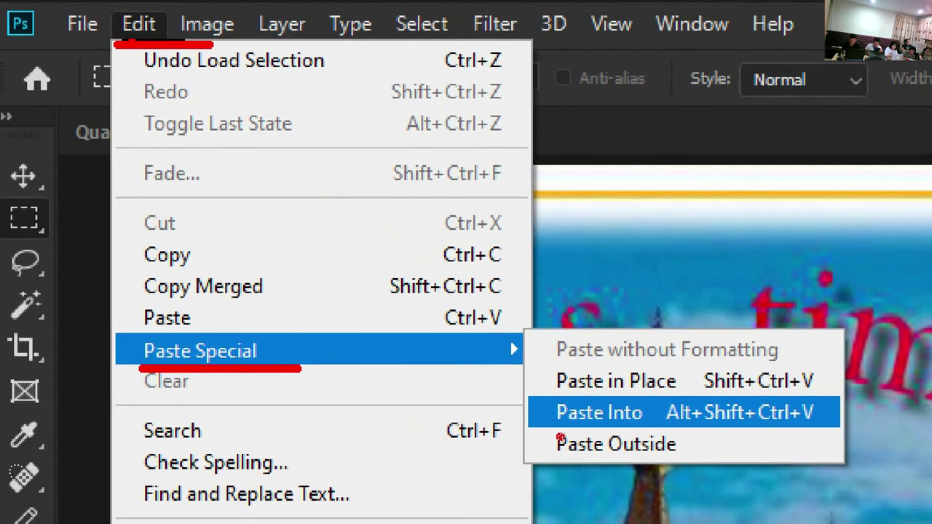
{"action": "left_click_drag", "start_coordinate": [559, 437], "coordinate": [826, 434]}
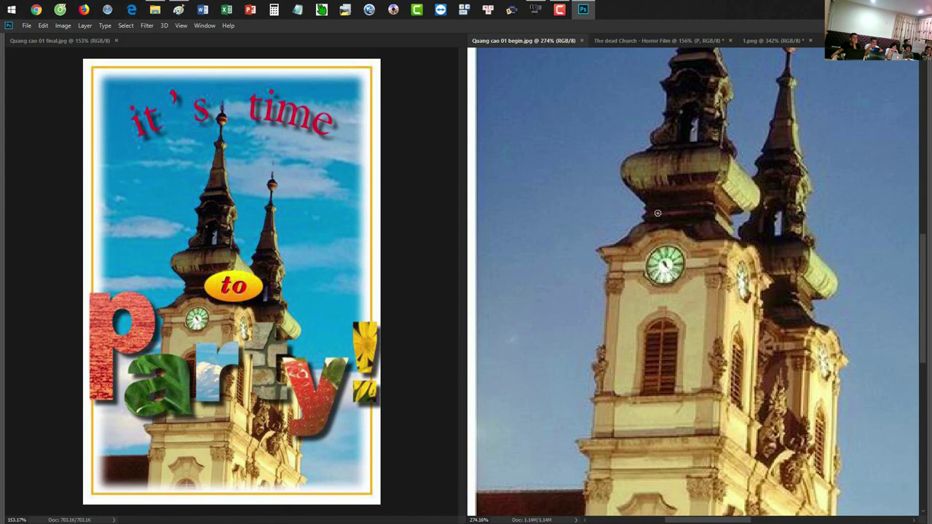
- Deselect the P on the poster and check the screenshot and collage tabs
{"action": "key", "text": "ctrl+1"}
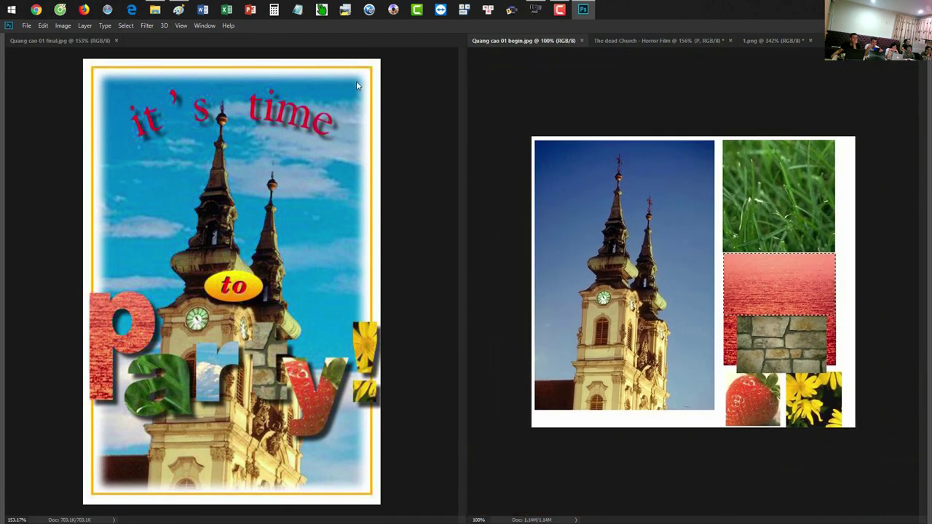
{"action": "left_click", "coordinate": [643, 40]}
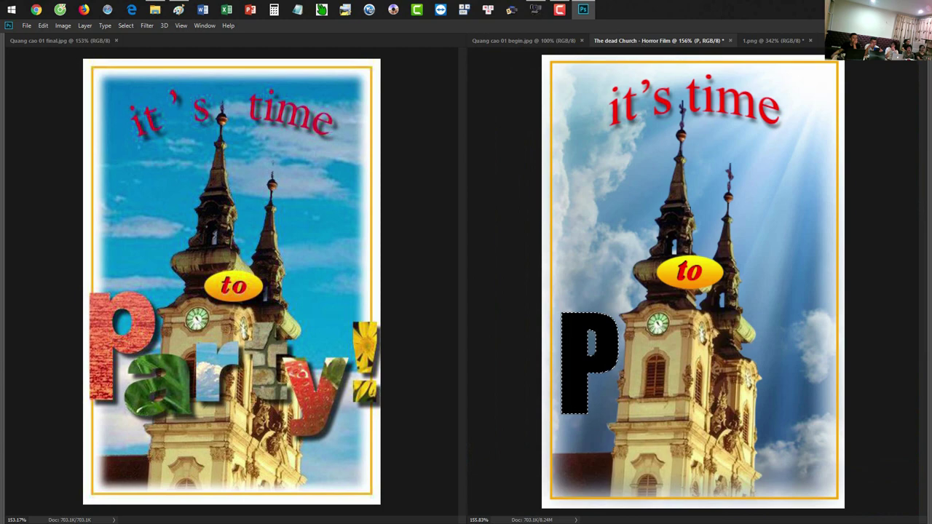
{"action": "key", "text": "ctrl+d"}
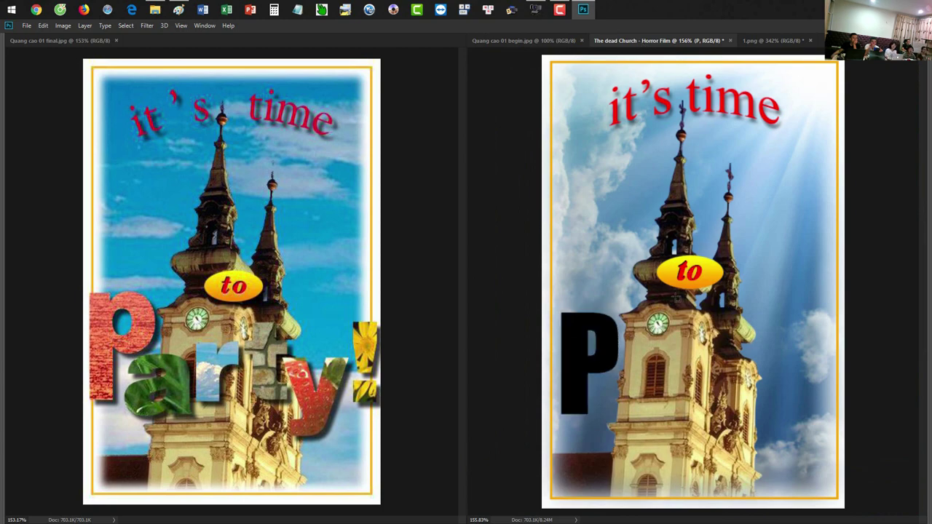
{"action": "key", "text": "f"}
{"action": "key", "text": "f"}
{"action": "key", "text": "f"}
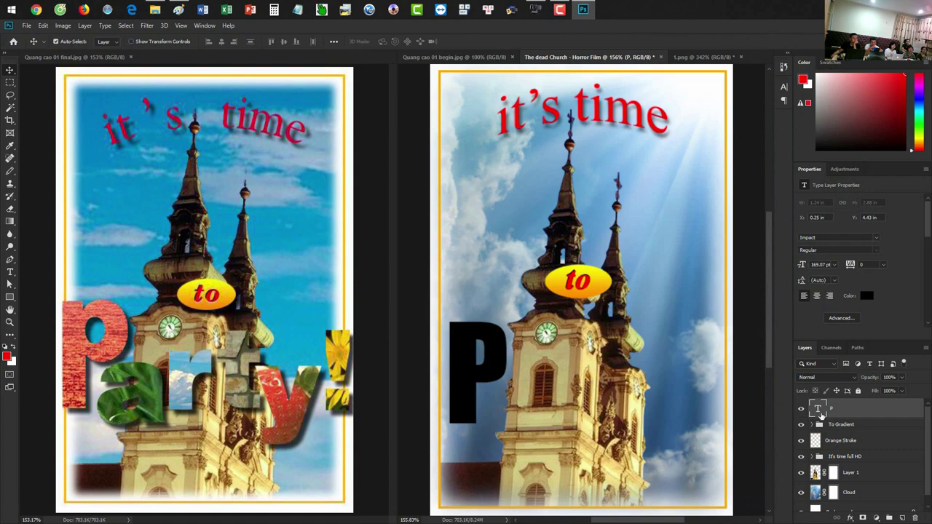
{"action": "left_click", "coordinate": [702, 56]}
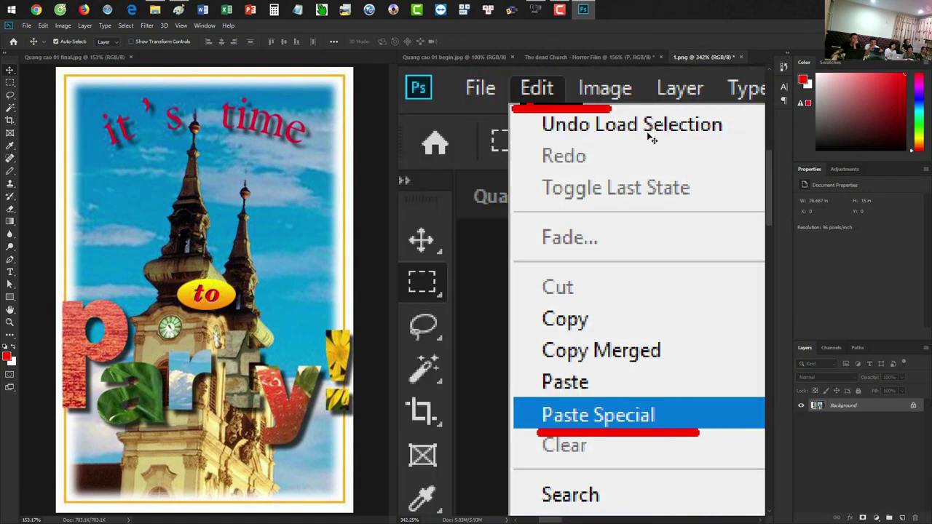
{"action": "left_click", "coordinate": [468, 56]}
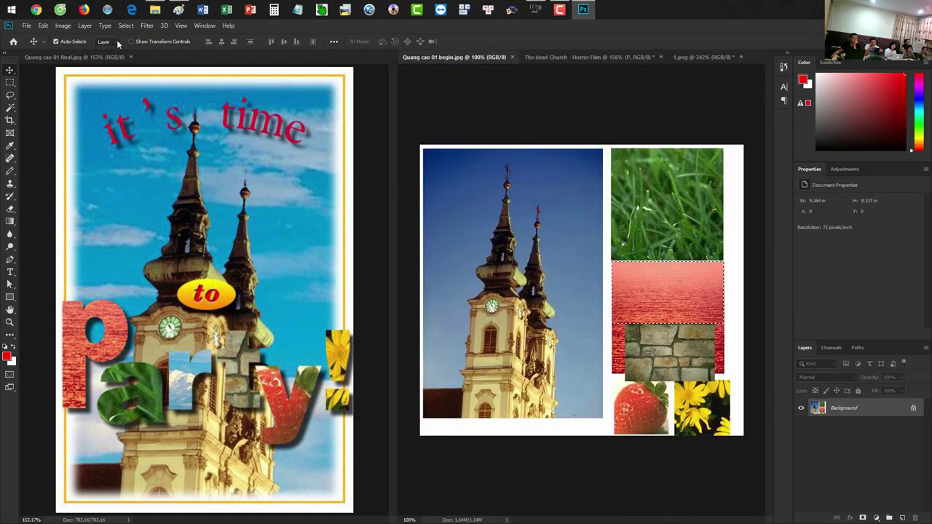
{"action": "left_click", "coordinate": [43, 25]}
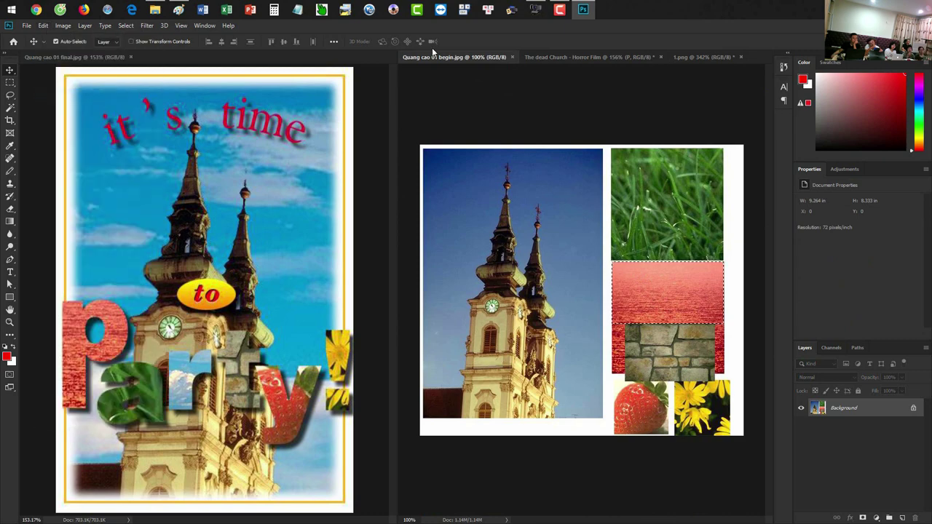
{"action": "left_click", "coordinate": [535, 57]}
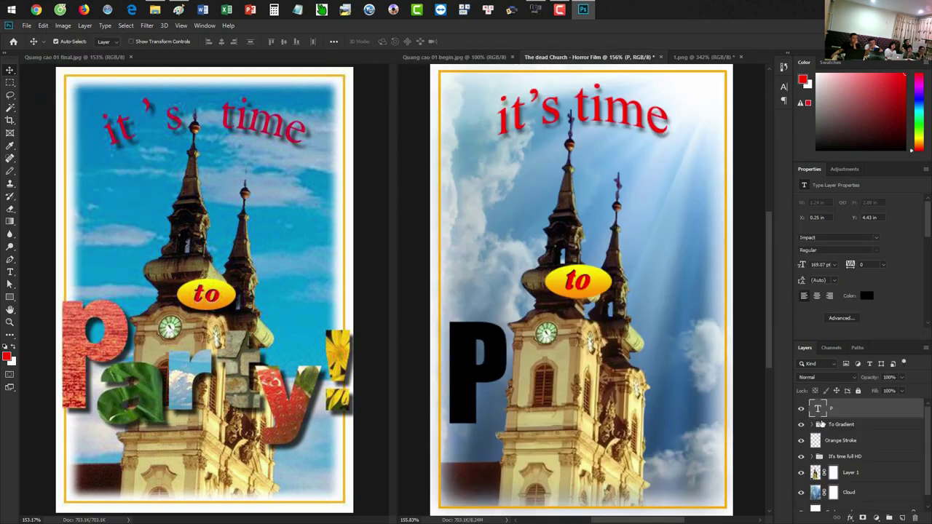
- Paste the red texture into the P's outline, scaling it to about 112%
{"action": "left_click", "coordinate": [817, 411], "text": "ctrl"}
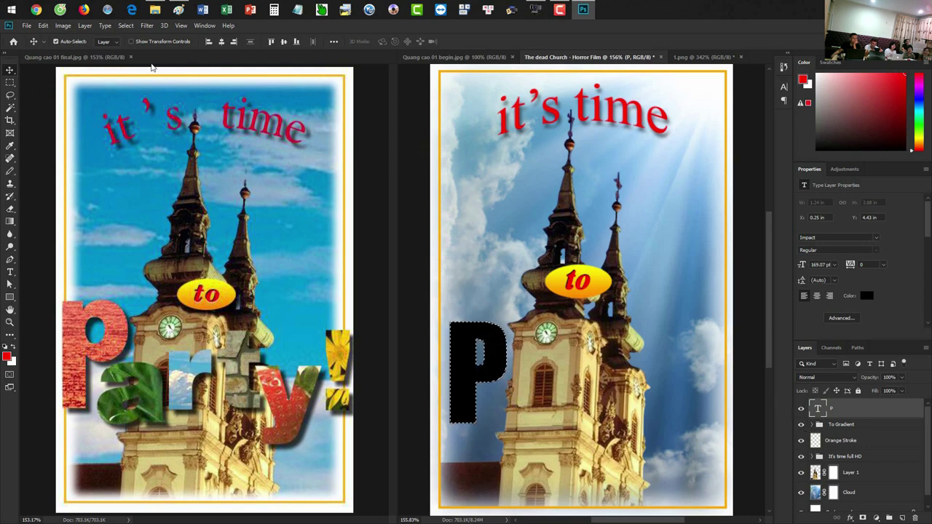
{"action": "left_click", "coordinate": [44, 26]}
{"action": "mouse_move", "coordinate": [61, 120]}
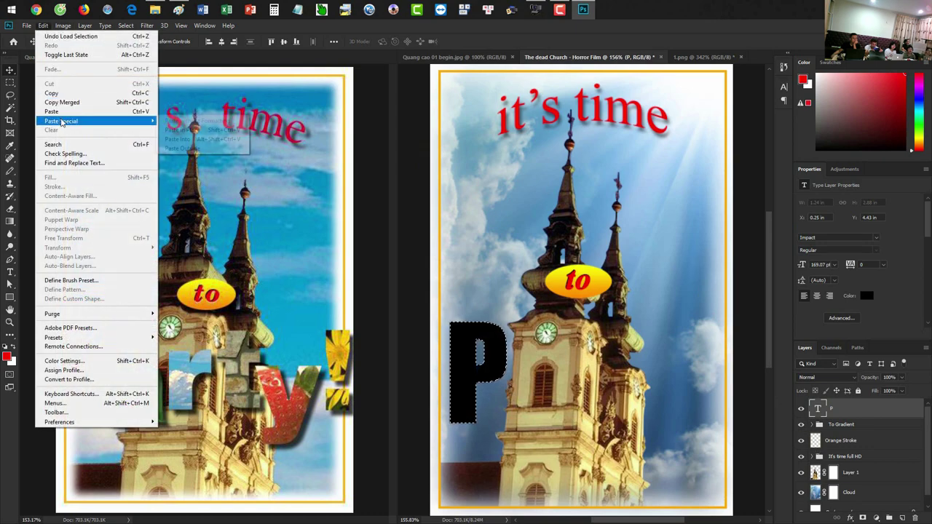
{"action": "left_click", "coordinate": [194, 139]}
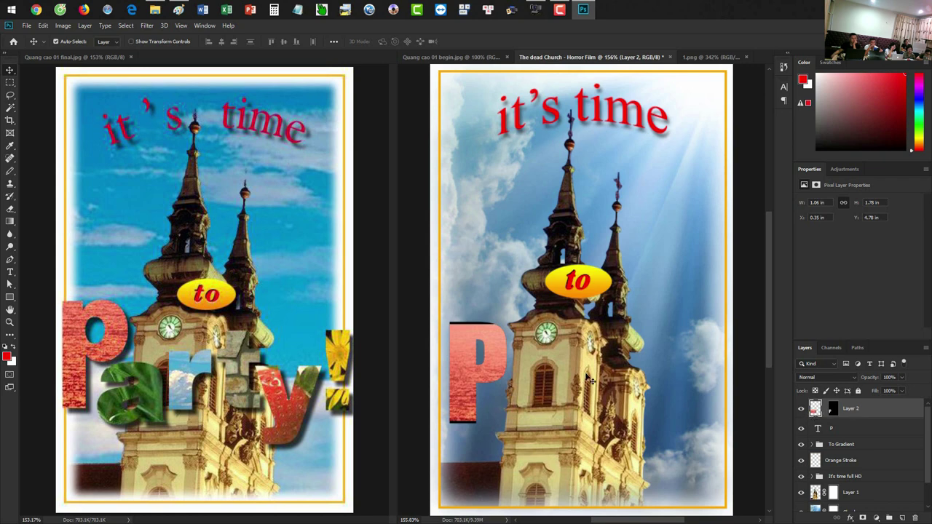
{"action": "key", "text": "ctrl+t"}
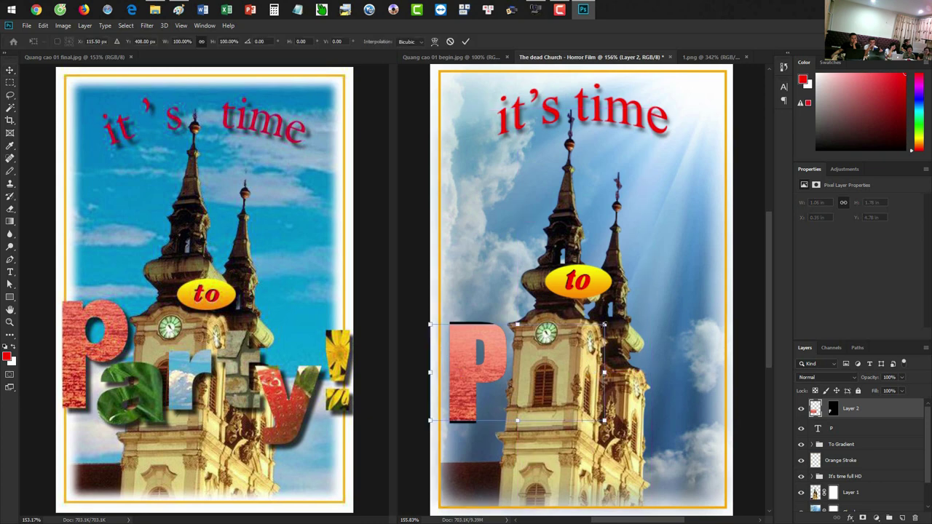
{"action": "left_click_drag", "start_coordinate": [605, 325], "coordinate": [616, 319]}
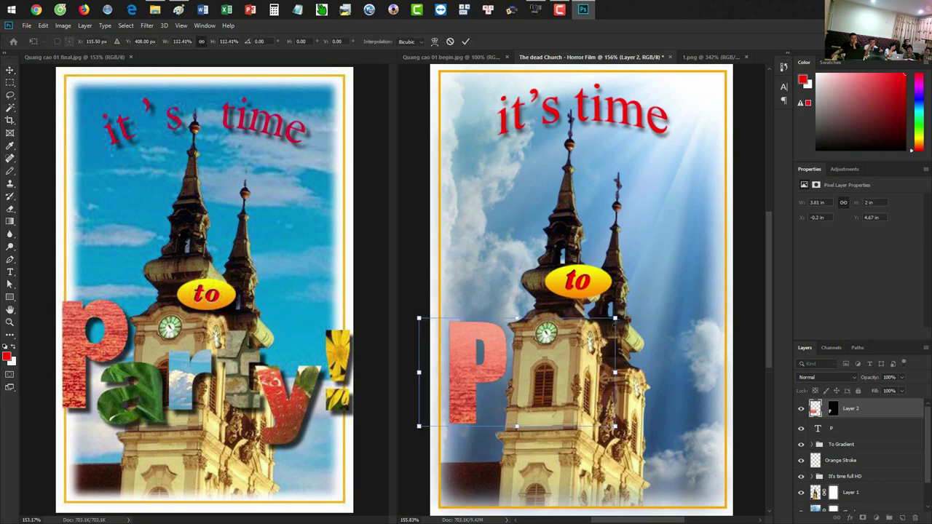
{"action": "key", "text": "Return"}
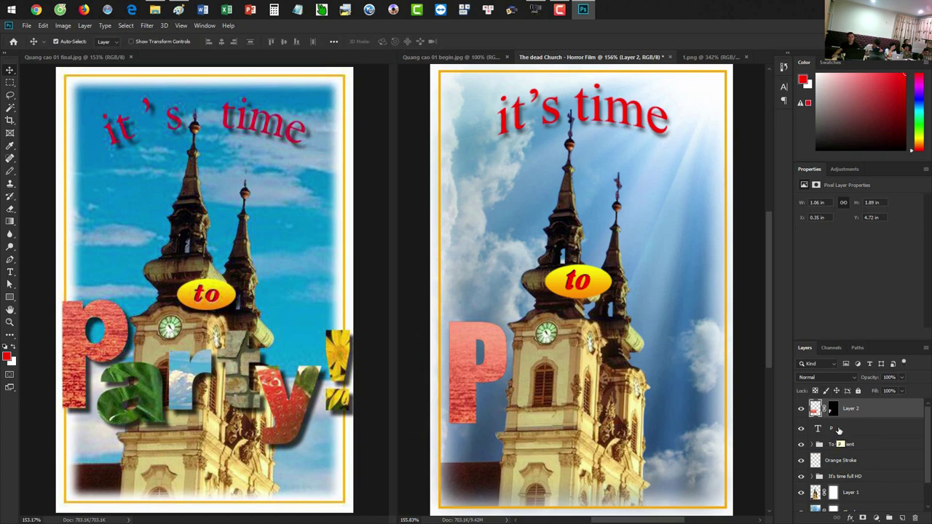
{"action": "left_click", "coordinate": [841, 430]}
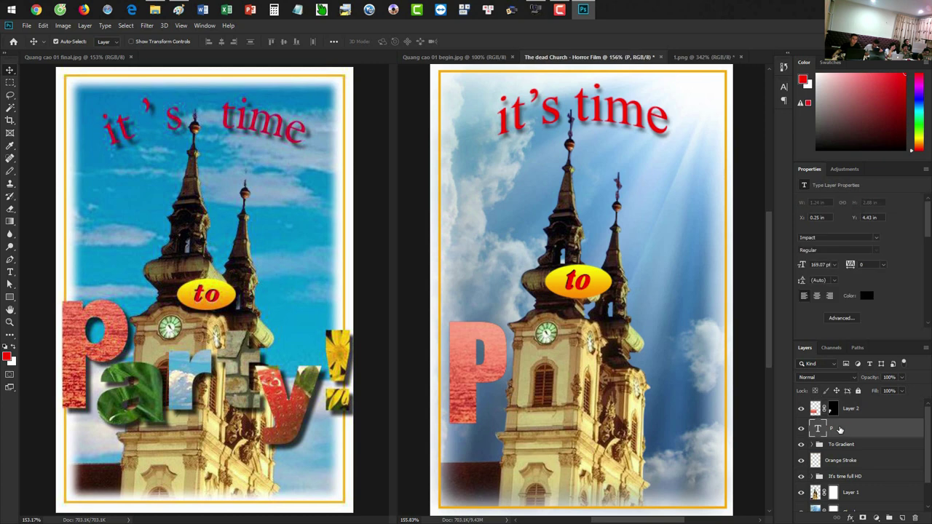
- Duplicate the black P to the right and change its letter to 'a'
{"action": "left_click_drag", "start_coordinate": [510, 378], "coordinate": [580, 388]}
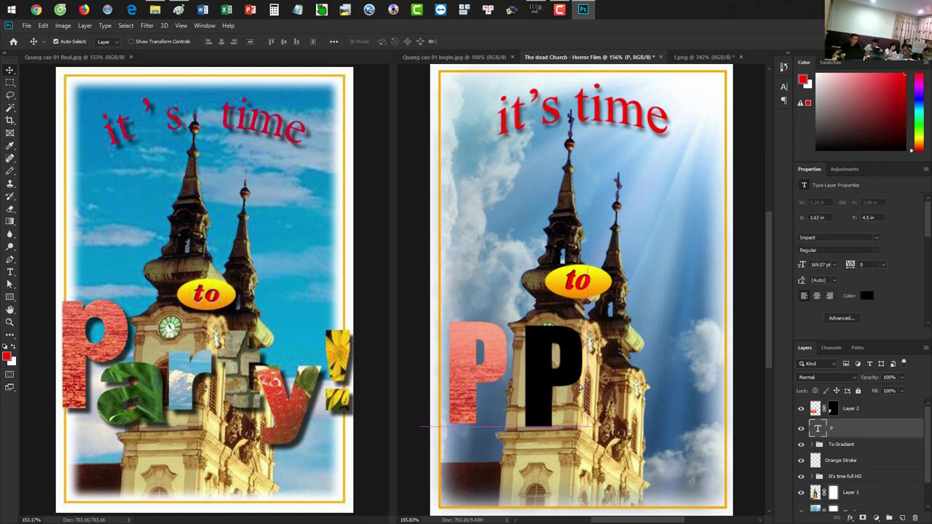
{"action": "double_click", "coordinate": [580, 388]}
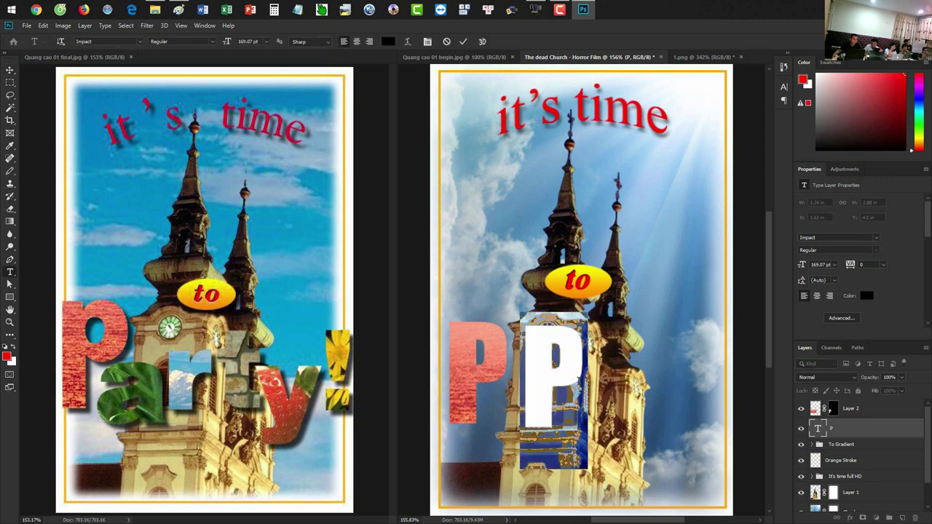
{"action": "type", "text": "a"}
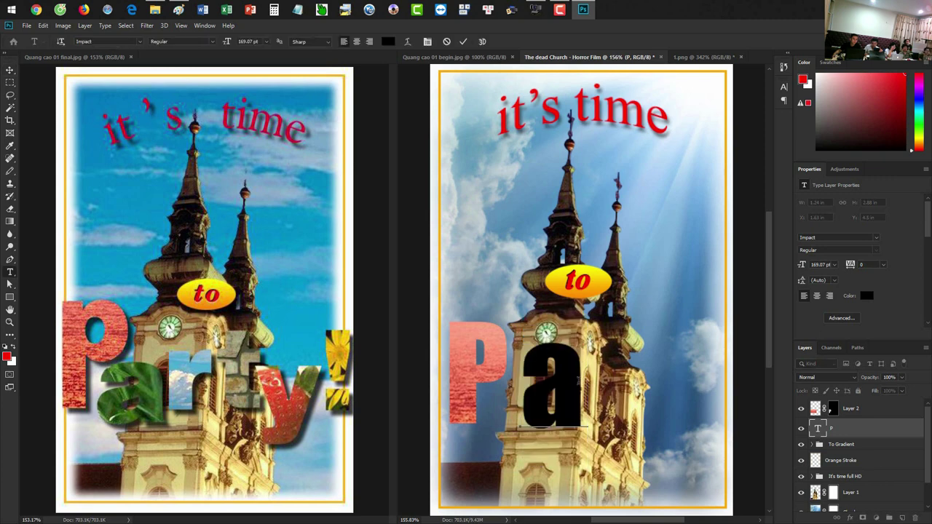
{"action": "key", "text": "ctrl+Return"}
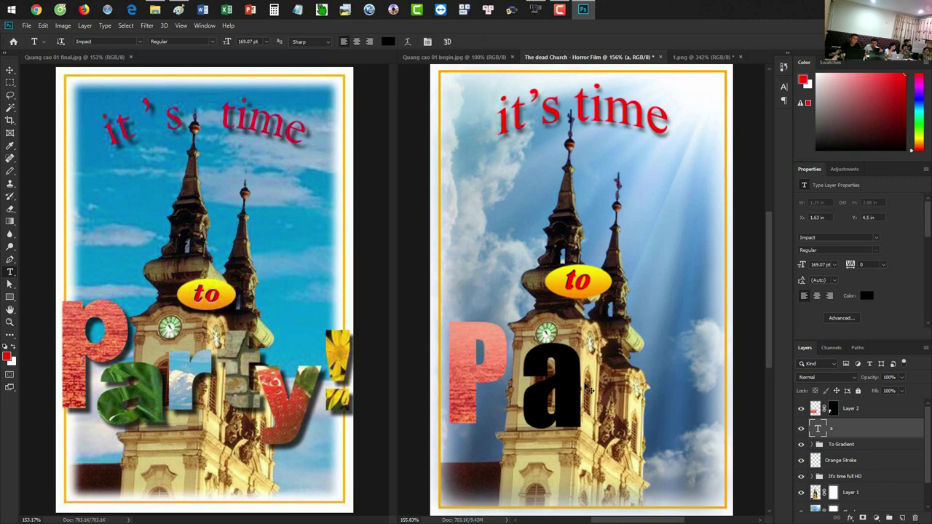
- Resize the black 'a' and move it lower beside the P
{"action": "key", "text": "ctrl+t"}
{"action": "left_click_drag", "start_coordinate": [587, 390], "coordinate": [603, 391]}
{"action": "key", "text": "Return"}
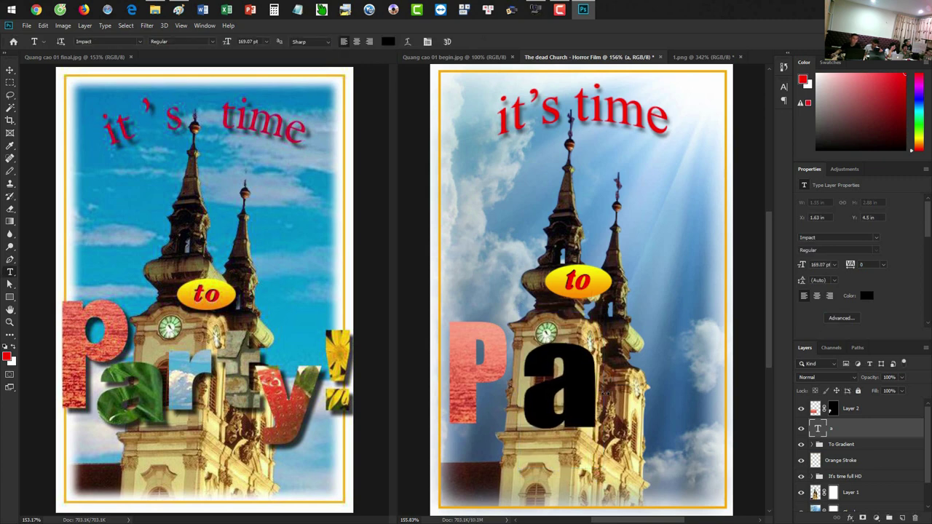
{"action": "key", "text": "ctrl+t"}
{"action": "left_click_drag", "start_coordinate": [598, 335], "coordinate": [590, 333]}
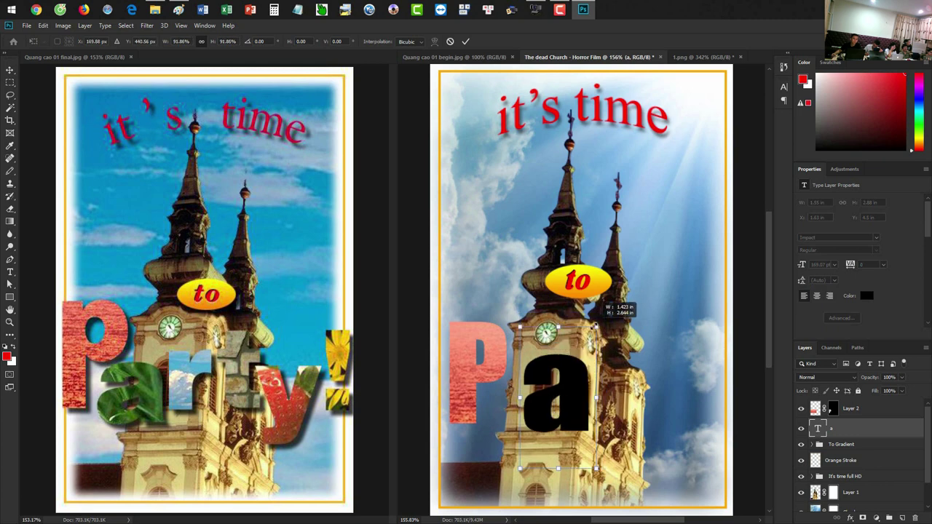
{"action": "key", "text": "Return"}
{"action": "key", "text": "v"}
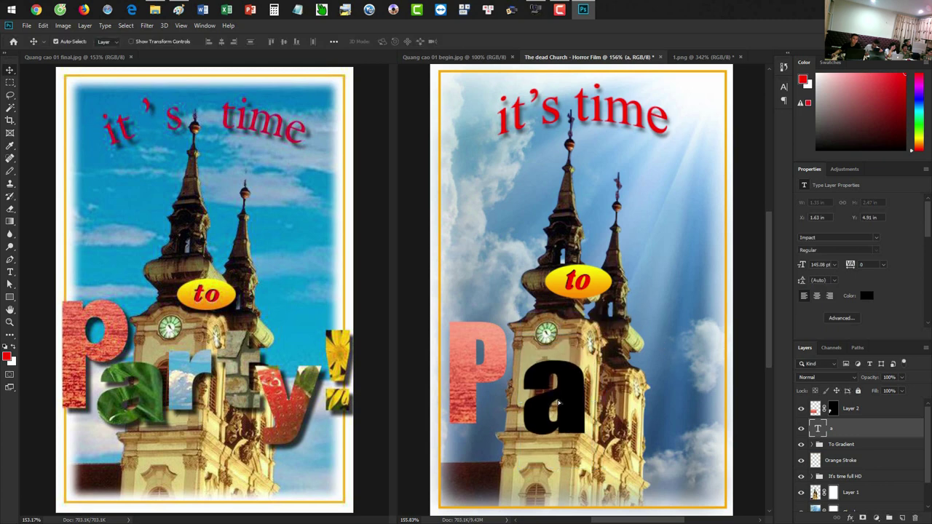
{"action": "left_click_drag", "start_coordinate": [559, 403], "coordinate": [528, 423]}
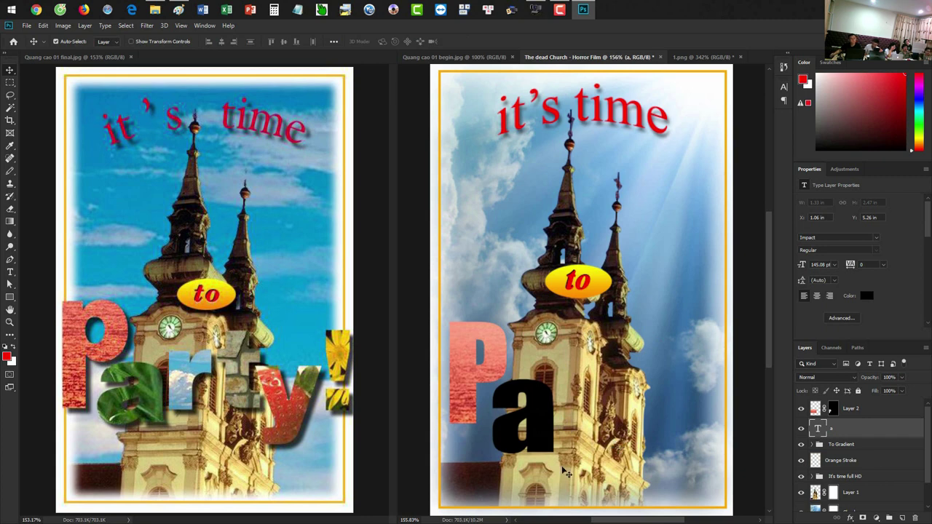
- Marquee-select the grass photo in the collage of source photos
{"action": "left_click", "coordinate": [454, 57]}
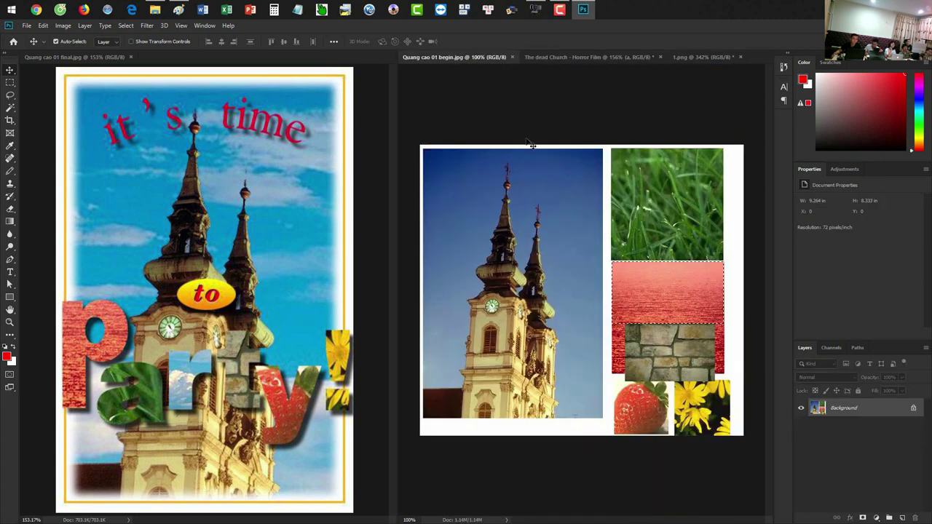
{"action": "key", "text": "ctrl+d"}
{"action": "key", "text": "m"}
{"action": "left_click_drag", "start_coordinate": [612, 148], "coordinate": [726, 262]}
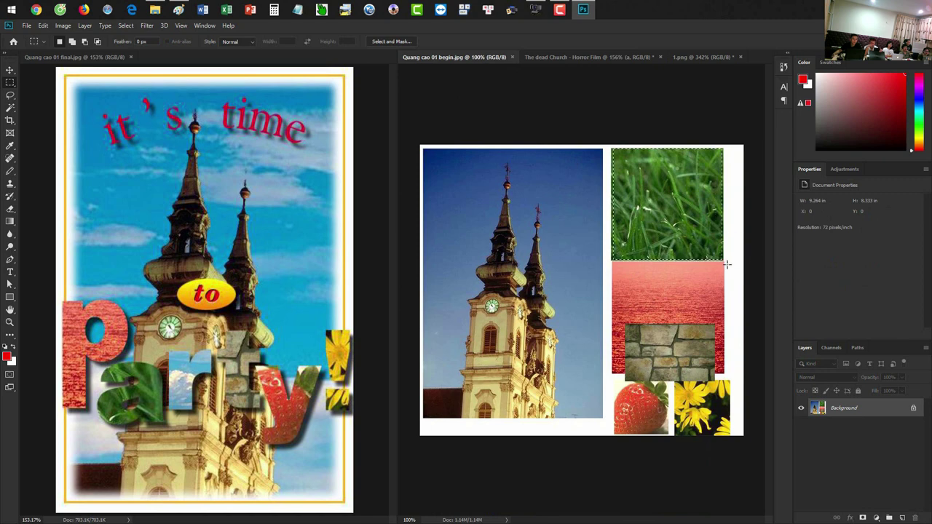
- Paste the grass into the selection of the poster's black 'a'
{"action": "left_click", "coordinate": [539, 57]}
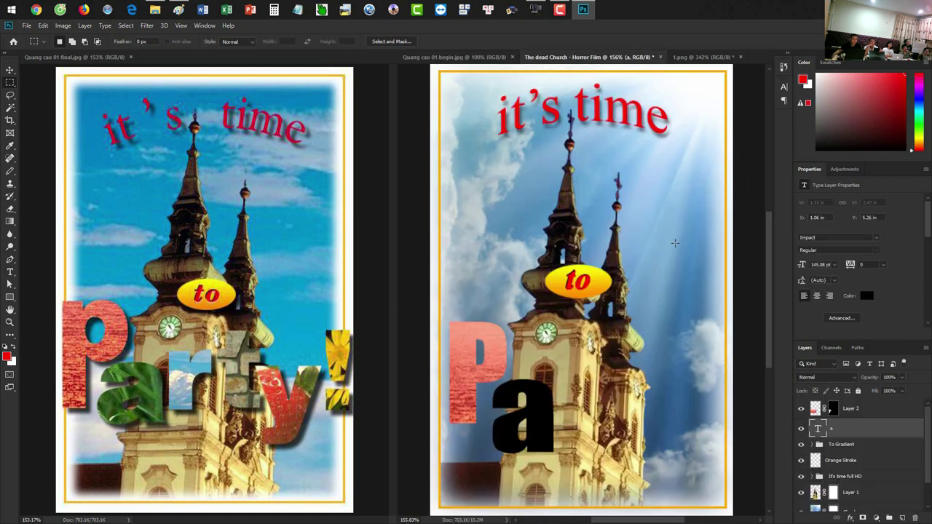
{"action": "left_click", "coordinate": [819, 431], "text": "ctrl"}
{"action": "key", "text": "ctrl+alt+shift+v"}
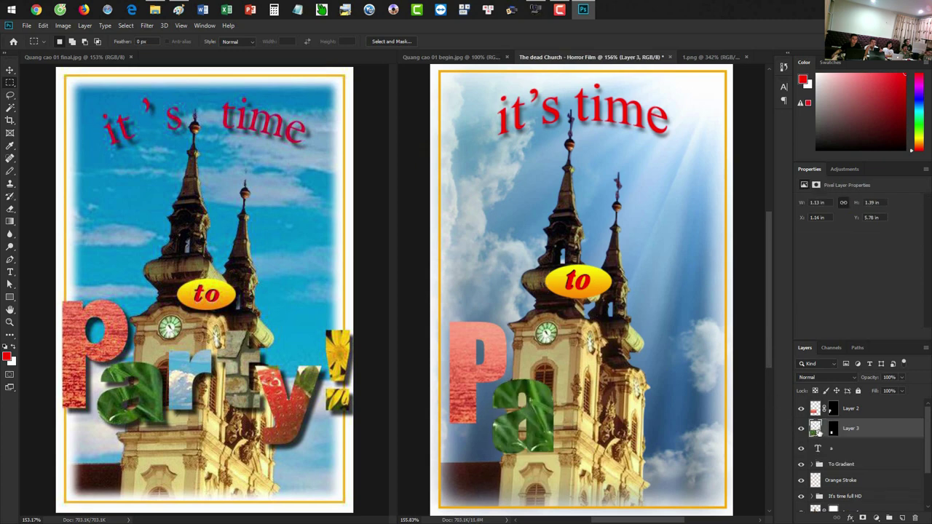
{"action": "key", "text": "ctrl+t"}
- Scale the grass to about 49%, commit it, and move it up and right
{"action": "left_click_drag", "start_coordinate": [607, 330], "coordinate": [563, 372]}
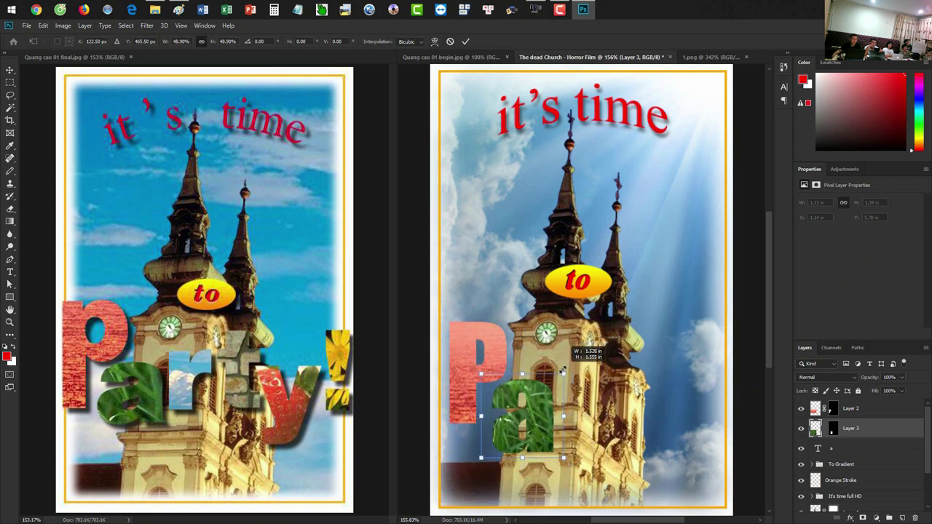
{"action": "key", "text": "Return"}
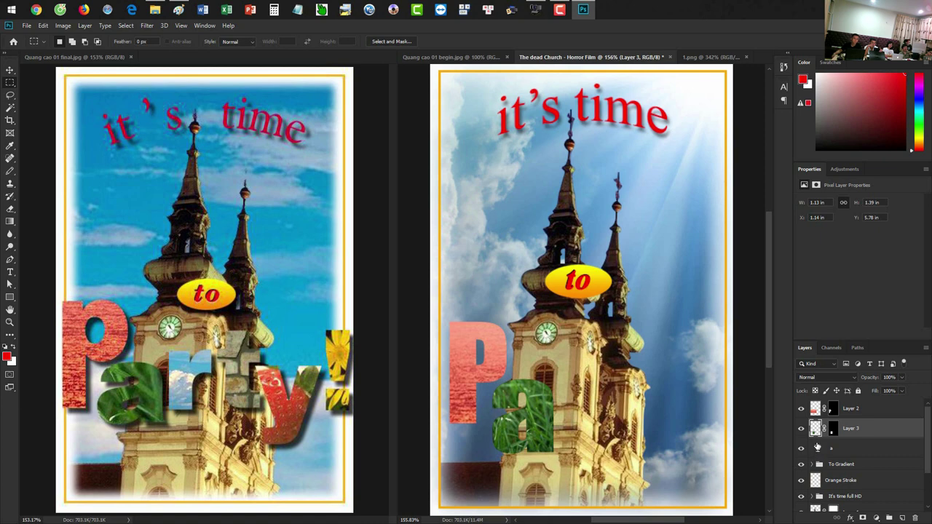
{"action": "key", "text": "v"}
{"action": "left_click", "coordinate": [817, 449]}
{"action": "left_click_drag", "start_coordinate": [561, 399], "coordinate": [624, 342]}
- Delete a stray placeholder text layer and switch between the 'a' and grass layers
{"action": "key", "text": "t"}
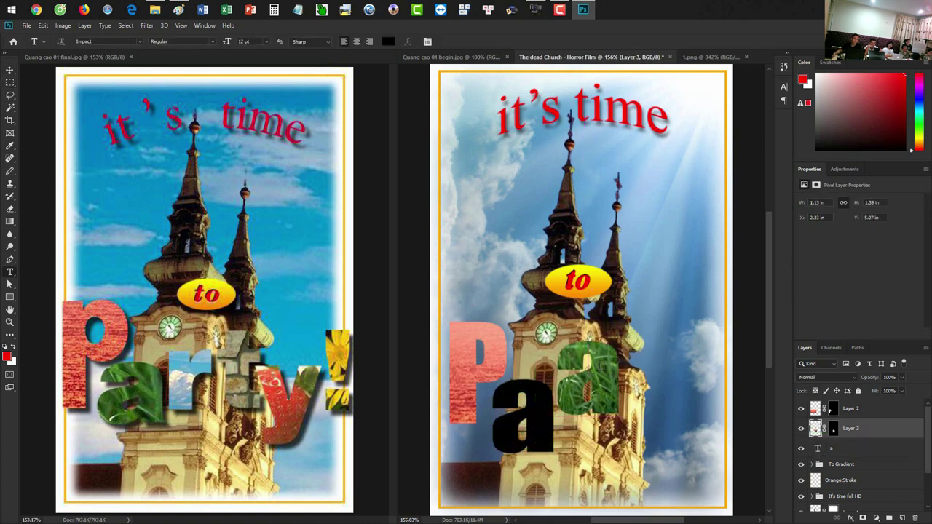
{"action": "left_click", "coordinate": [599, 367]}
{"action": "left_click", "coordinate": [753, 403]}
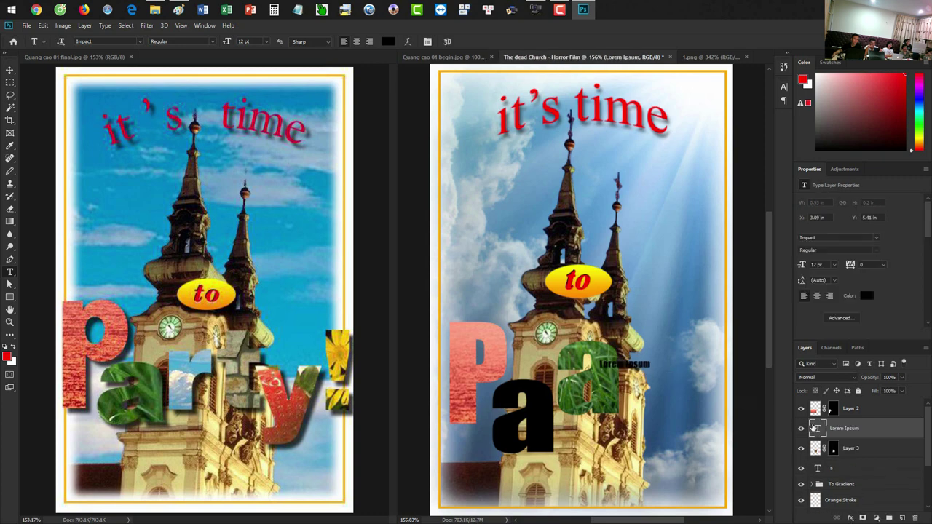
{"action": "key", "text": "Delete"}
{"action": "left_click", "coordinate": [829, 449]}
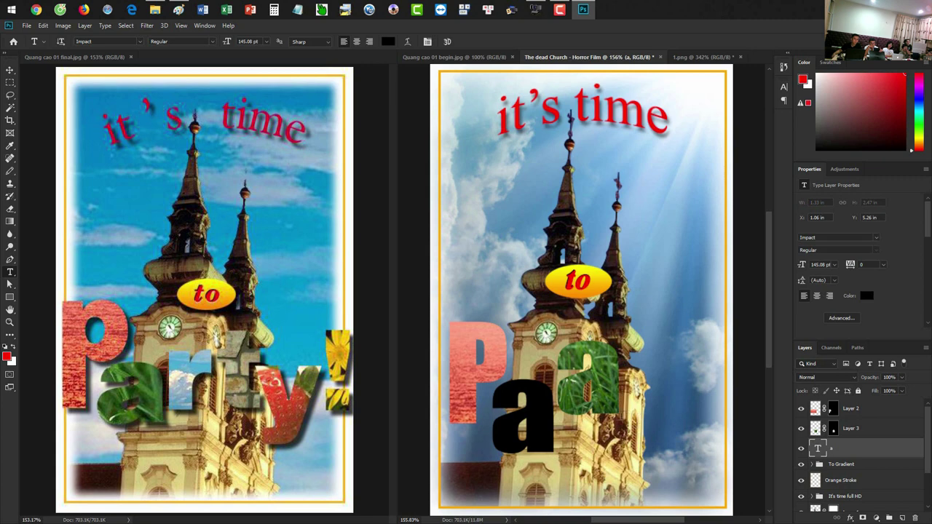
{"action": "key", "text": "v"}
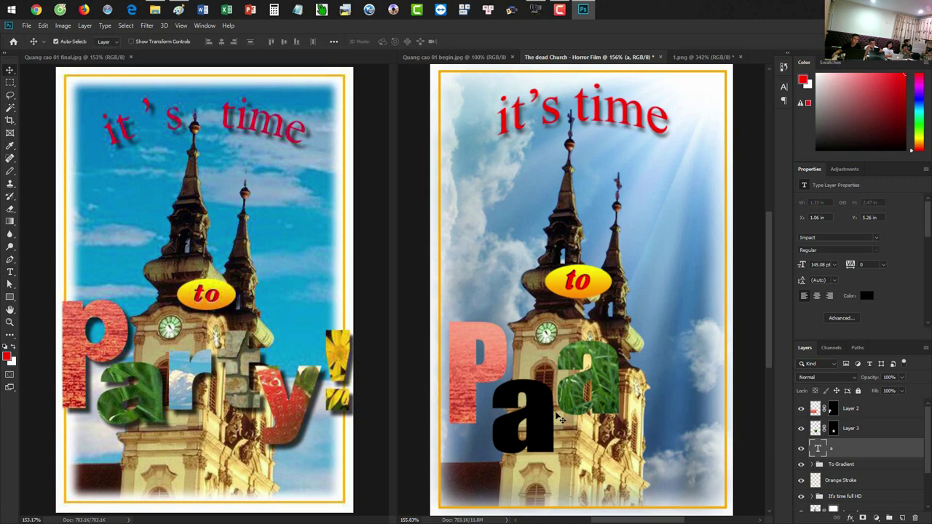
{"action": "left_click", "coordinate": [644, 430]}
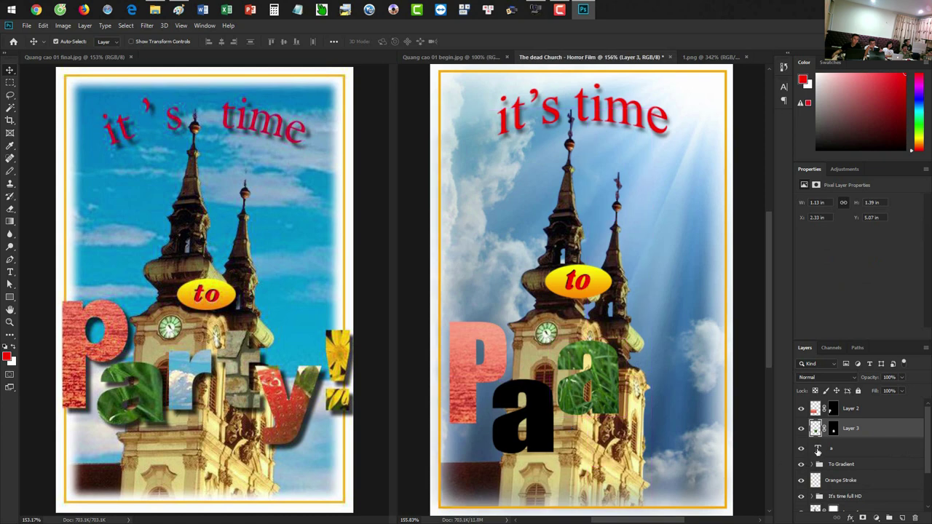
{"action": "left_click", "coordinate": [816, 449]}
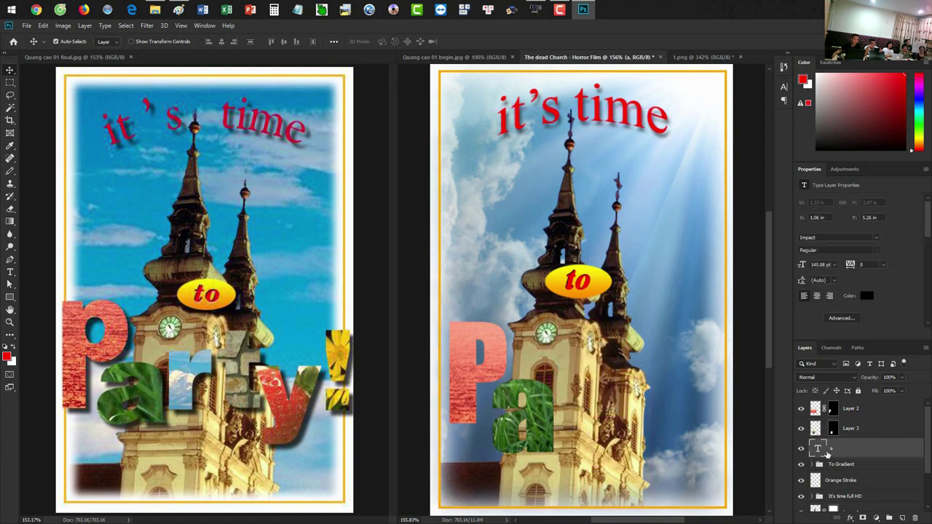
{"action": "left_click", "coordinate": [828, 430]}
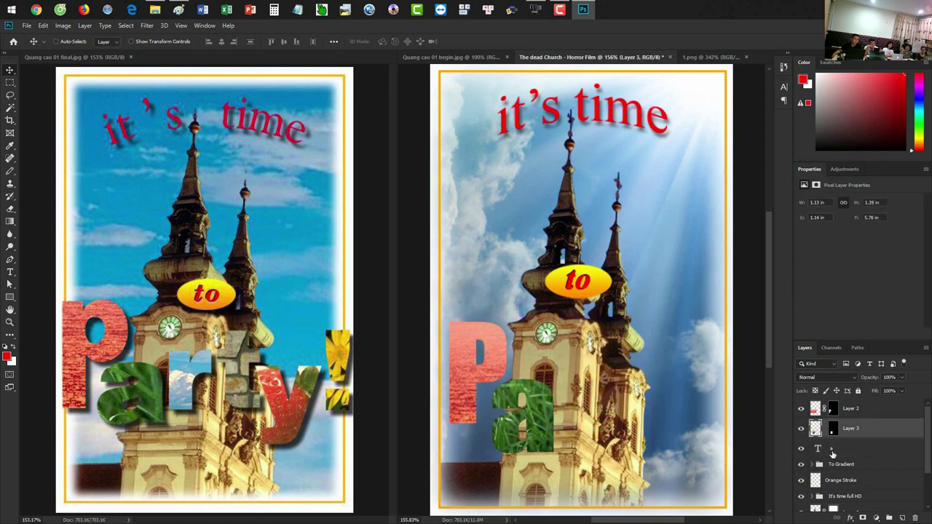
{"action": "left_click", "coordinate": [819, 448]}
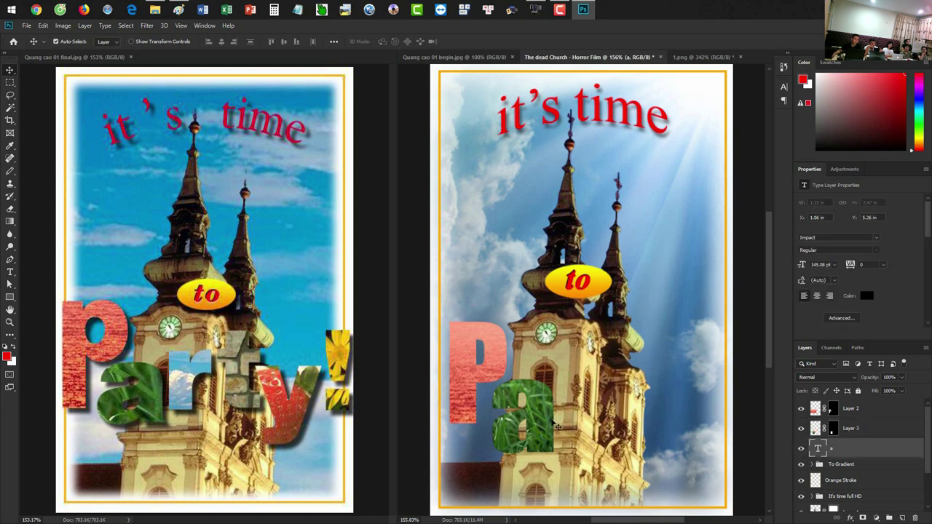
- Move the grass up and right off the 'a' and cancel another stray text placeholder
{"action": "left_click_drag", "start_coordinate": [555, 425], "coordinate": [624, 373]}
{"action": "key", "text": "t"}
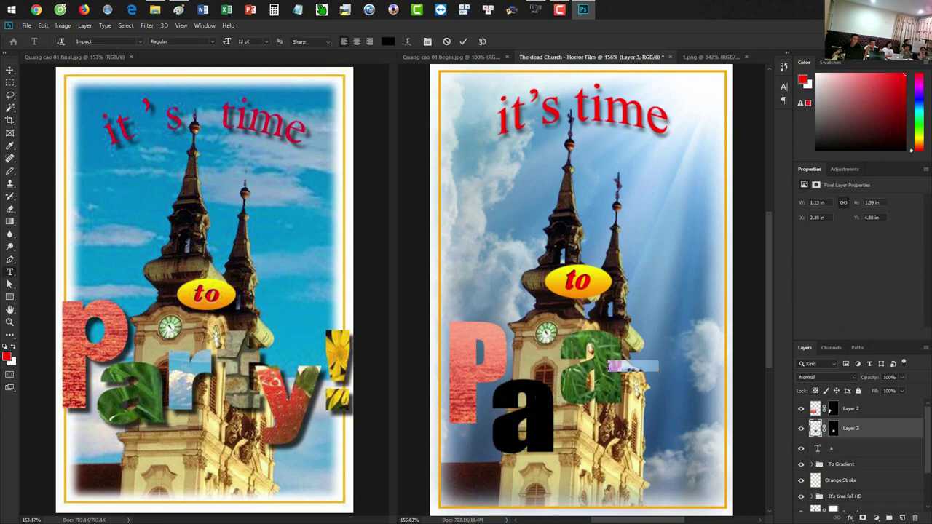
{"action": "left_click", "coordinate": [608, 367]}
{"action": "key", "text": "Escape"}
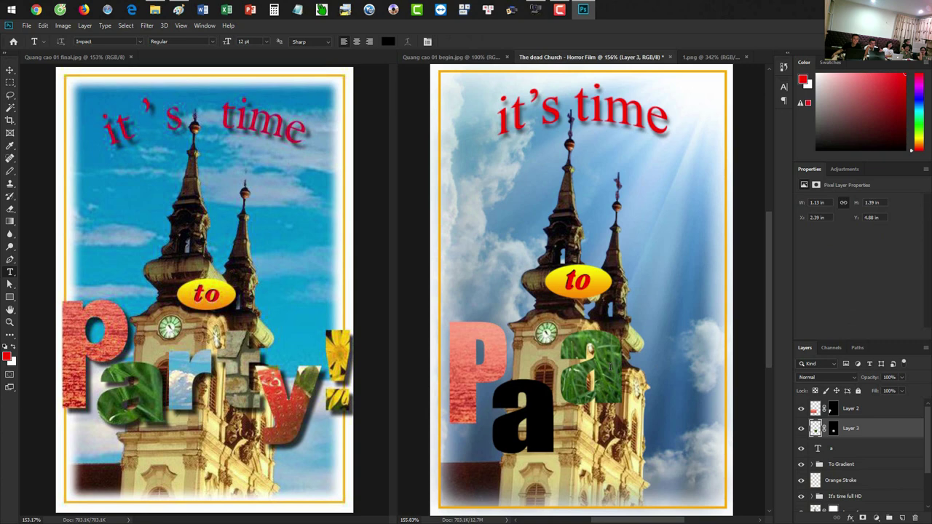
{"action": "left_click", "coordinate": [632, 380]}
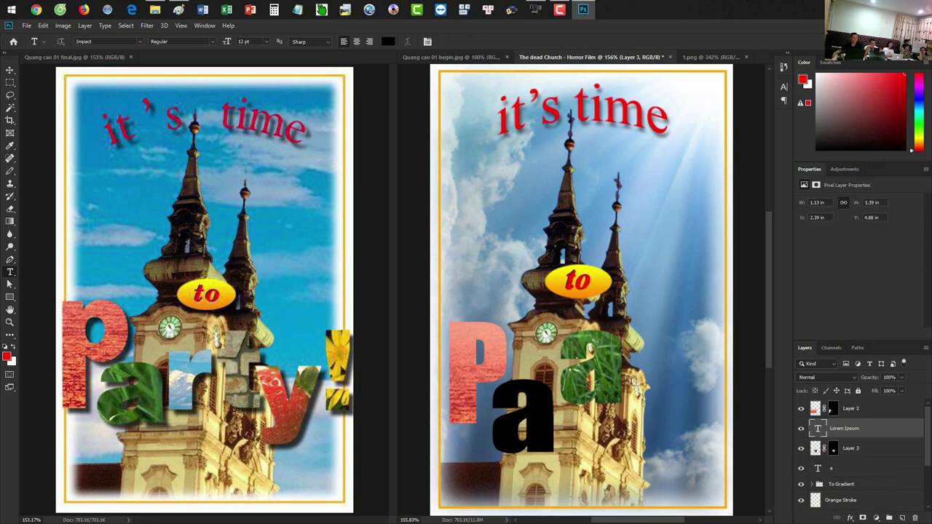
{"action": "key", "text": "Escape"}
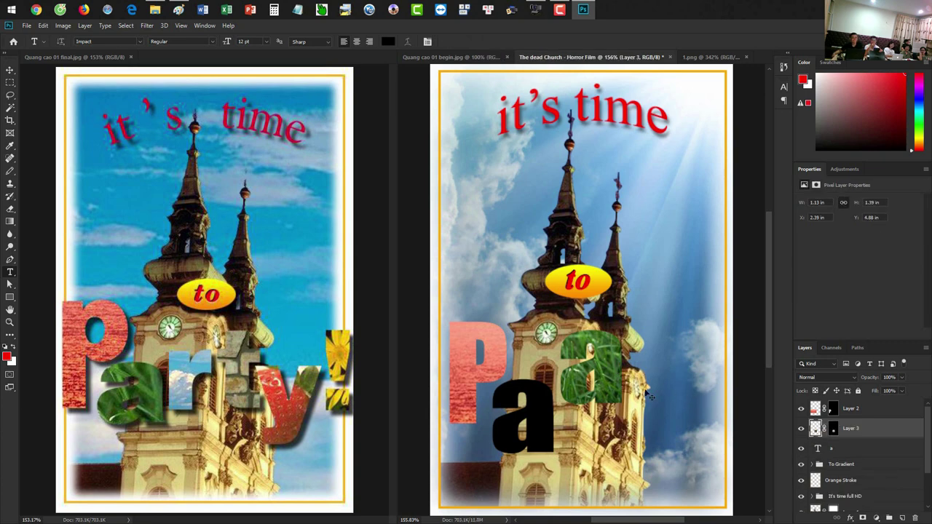
{"action": "key", "text": "v"}
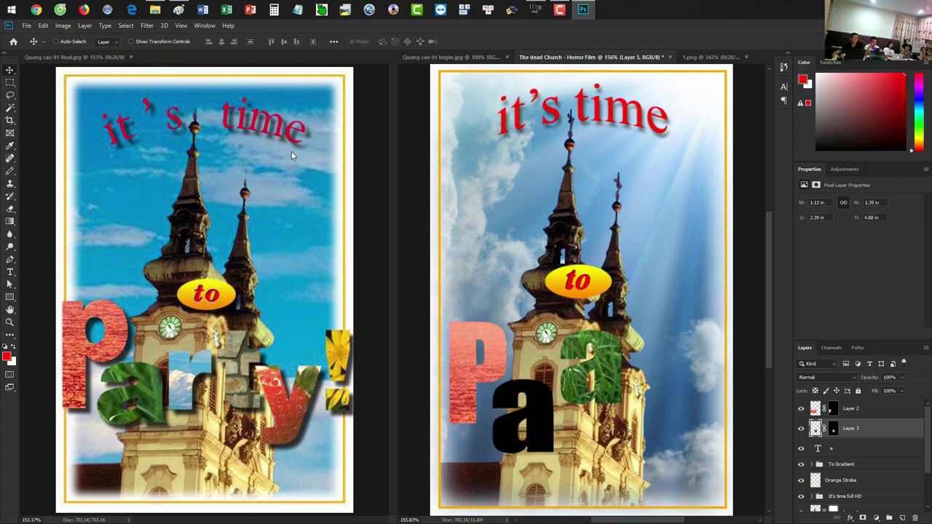
- Clip the grass onto the 'a' text layer and Alt-drag a copy of the 'a' right
{"action": "left_click", "coordinate": [847, 452]}
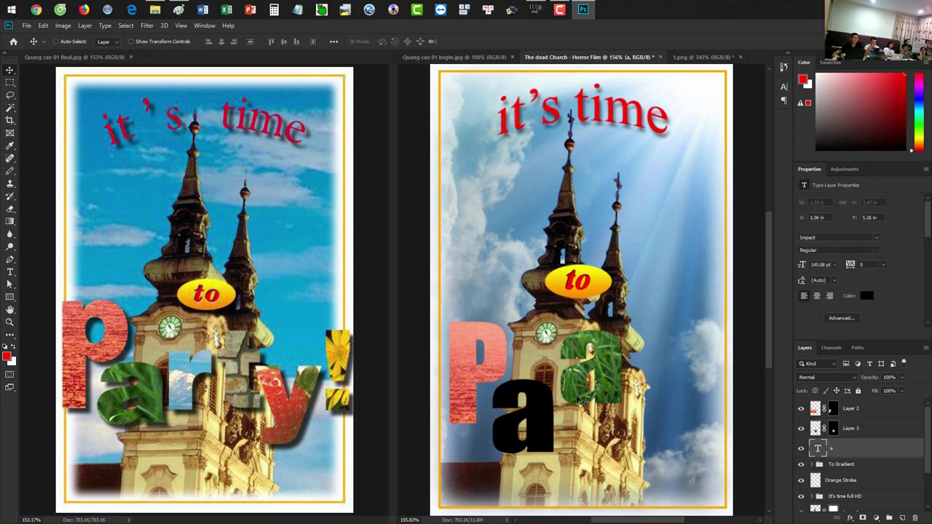
{"action": "key", "text": "ctrl+alt+g"}
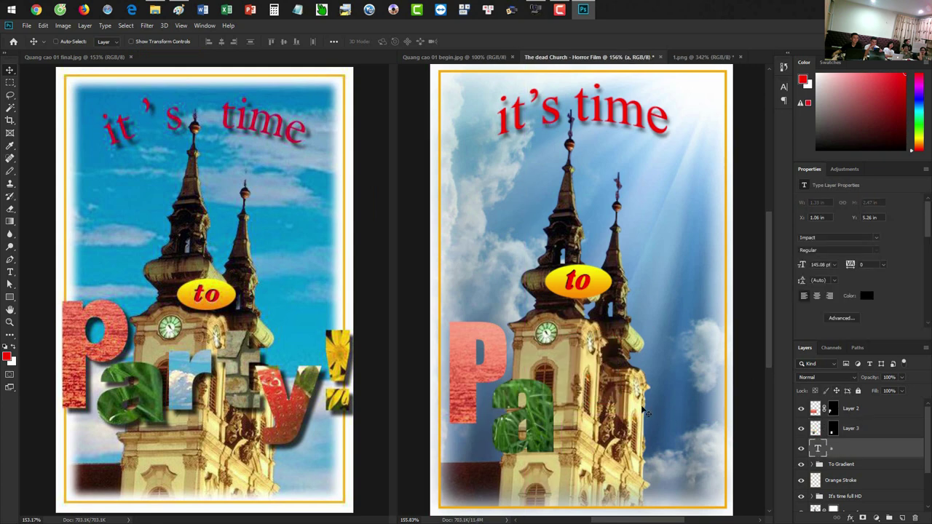
{"action": "left_click_drag", "start_coordinate": [550, 415], "coordinate": [603, 355]}
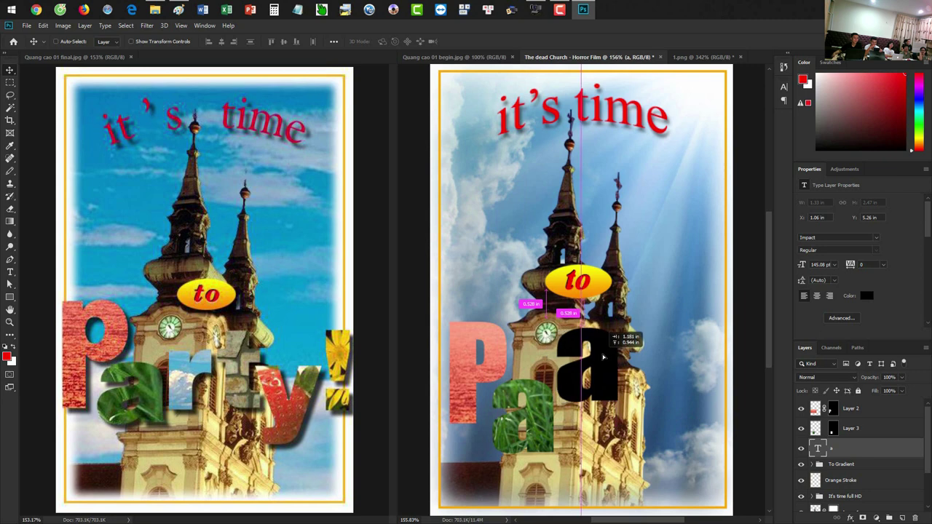
- Position the copied letter beside the 'a', retype it as 'r', then return to the collage
{"action": "left_click_drag", "start_coordinate": [603, 354], "coordinate": [603, 378]}
{"action": "key", "text": "t"}
{"action": "double_click", "coordinate": [599, 373]}
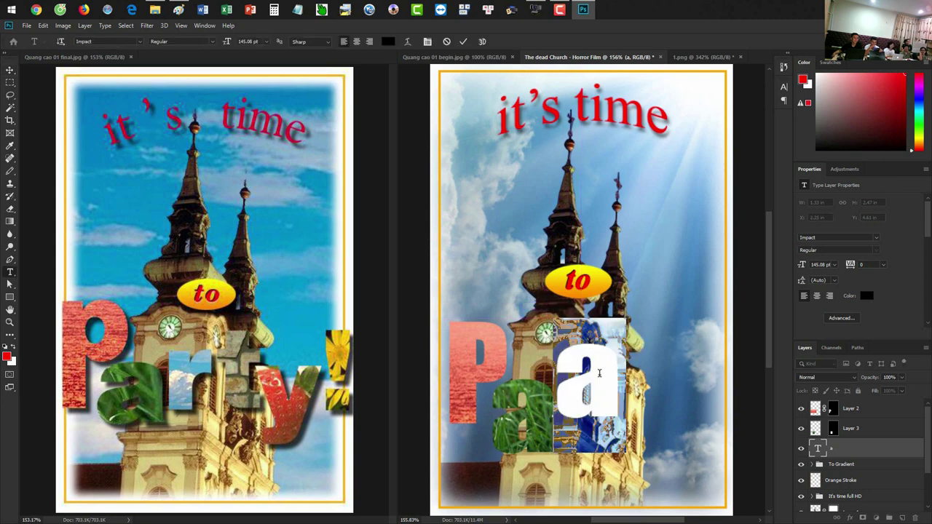
{"action": "type", "text": "r"}
{"action": "key", "text": "ctrl+Return"}
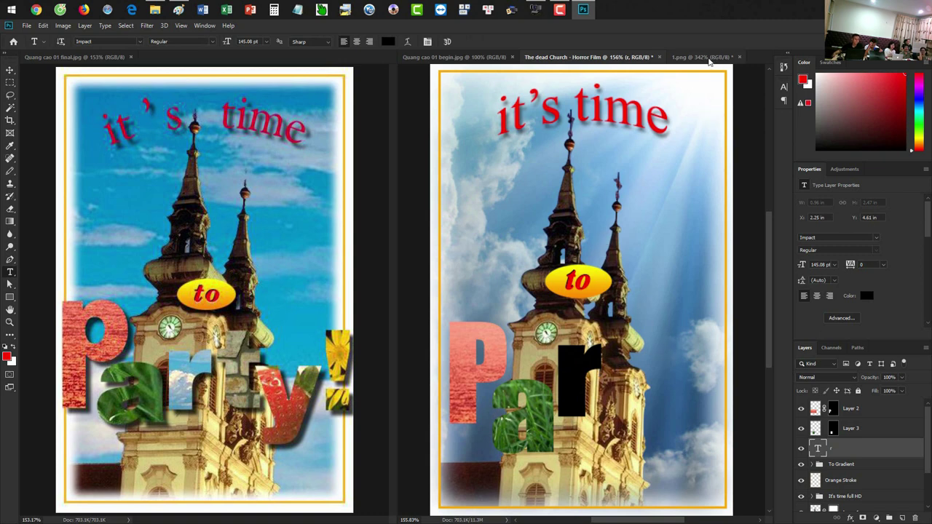
{"action": "left_click", "coordinate": [494, 57]}
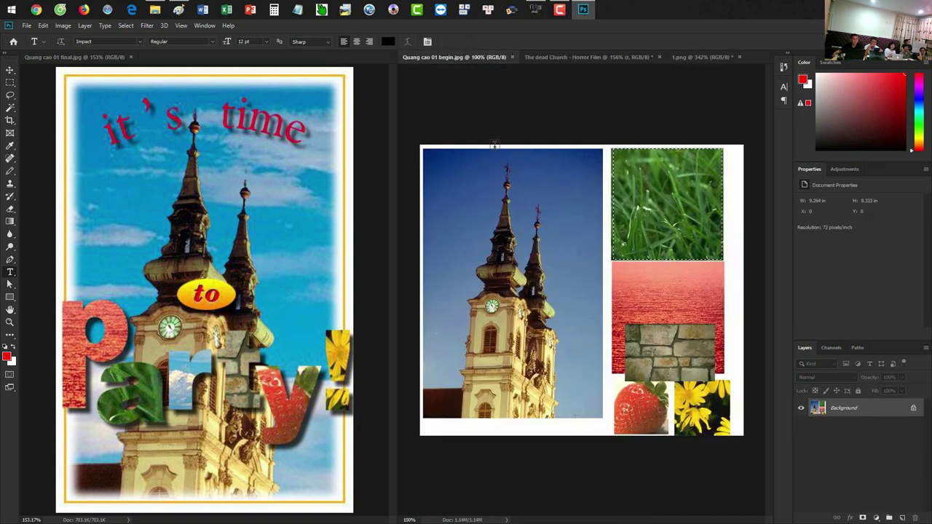
{"action": "left_click", "coordinate": [26, 26]}
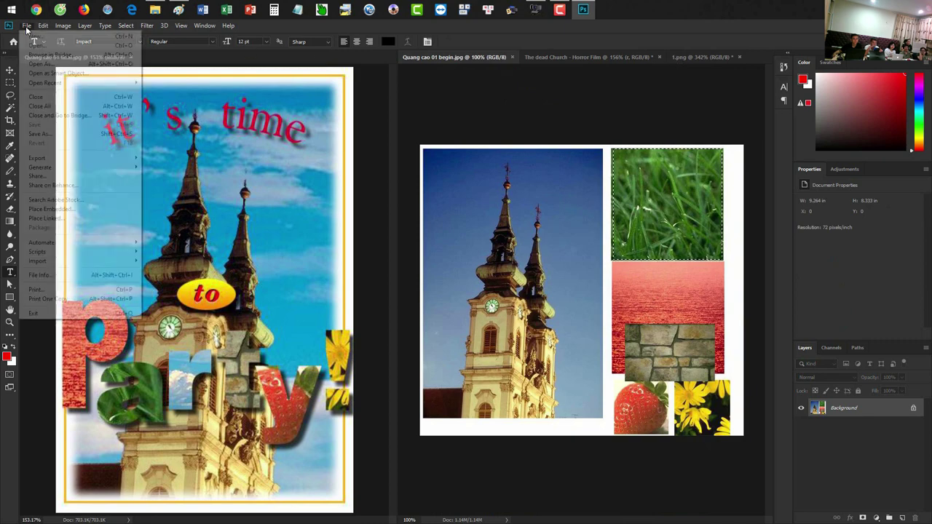
{"action": "mouse_move", "coordinate": [45, 82]}
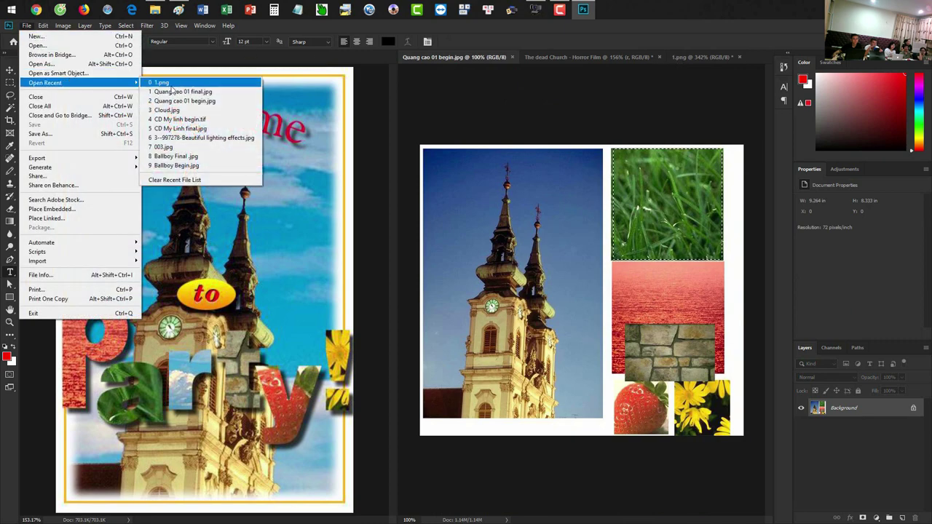
- Open the recent Cloud.jpg, marquee-select its clouds, and close it
{"action": "left_click", "coordinate": [184, 111]}
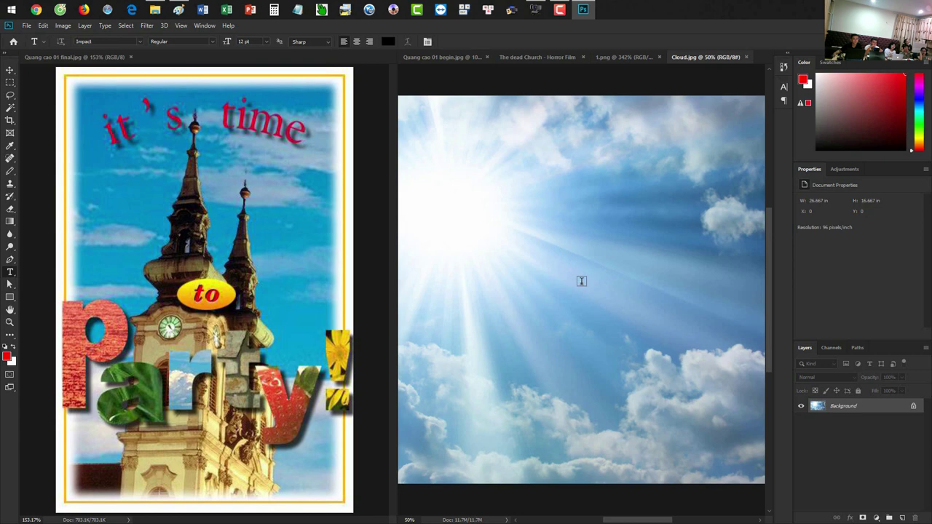
{"action": "left_click", "coordinate": [10, 82]}
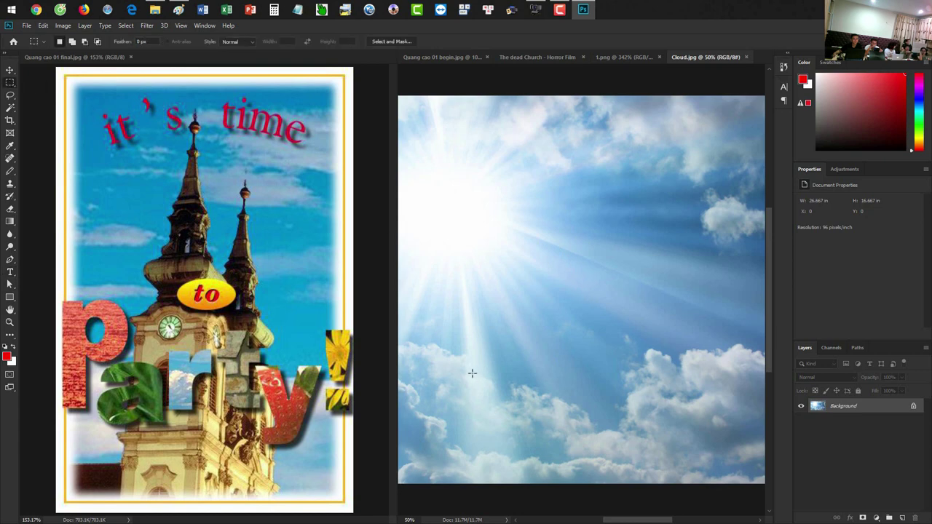
{"action": "left_click_drag", "start_coordinate": [539, 335], "coordinate": [737, 495]}
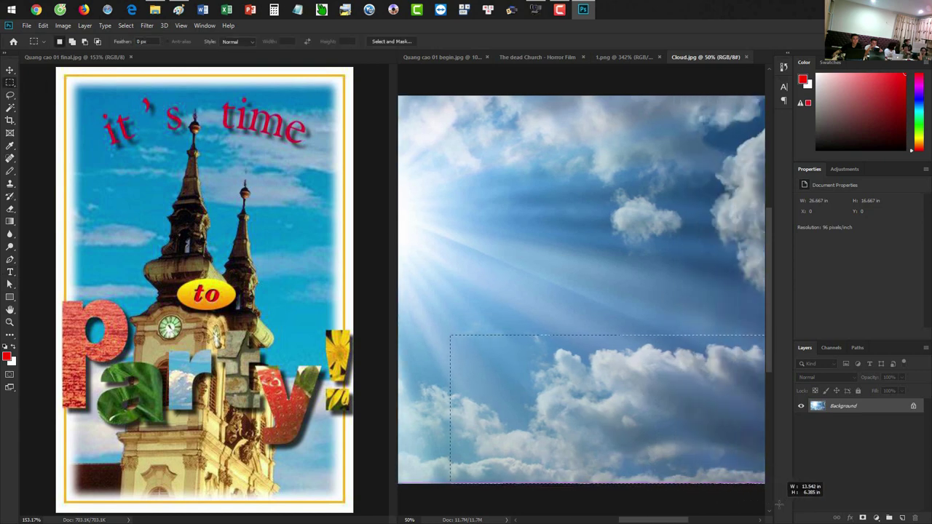
{"action": "key", "text": "ctrl+w"}
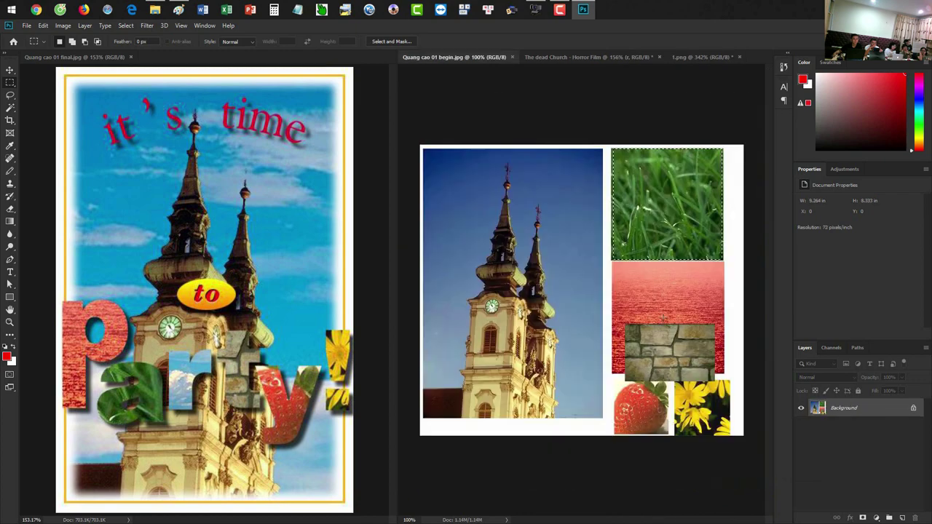
{"action": "left_click", "coordinate": [564, 57]}
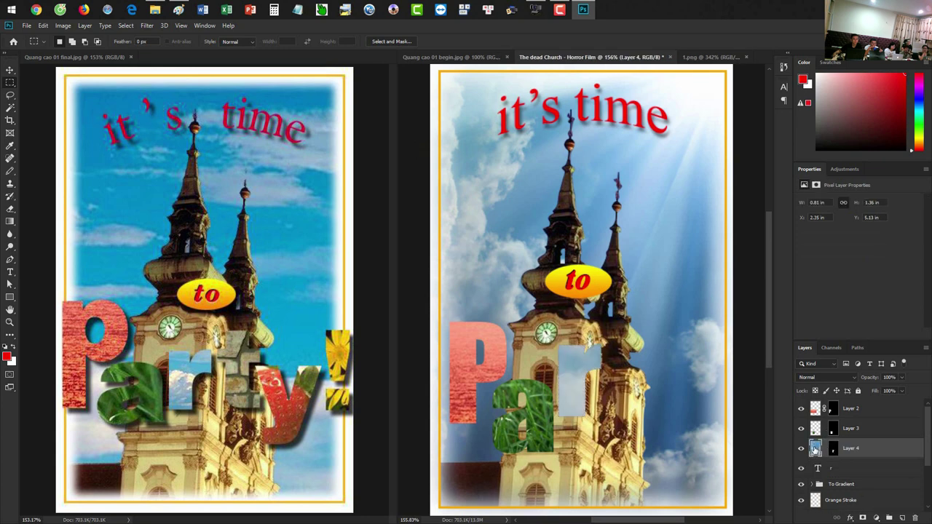
- Scale down, rotate 90° and position the pasted clouds to just cover the 'r'
{"action": "key", "text": "ctrl+t"}
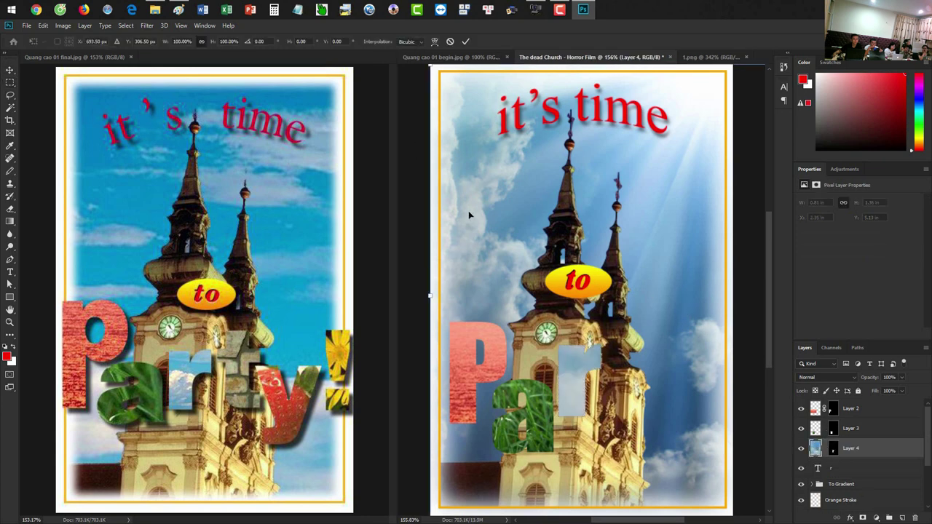
{"action": "left_click_drag", "start_coordinate": [431, 67], "coordinate": [508, 235]}
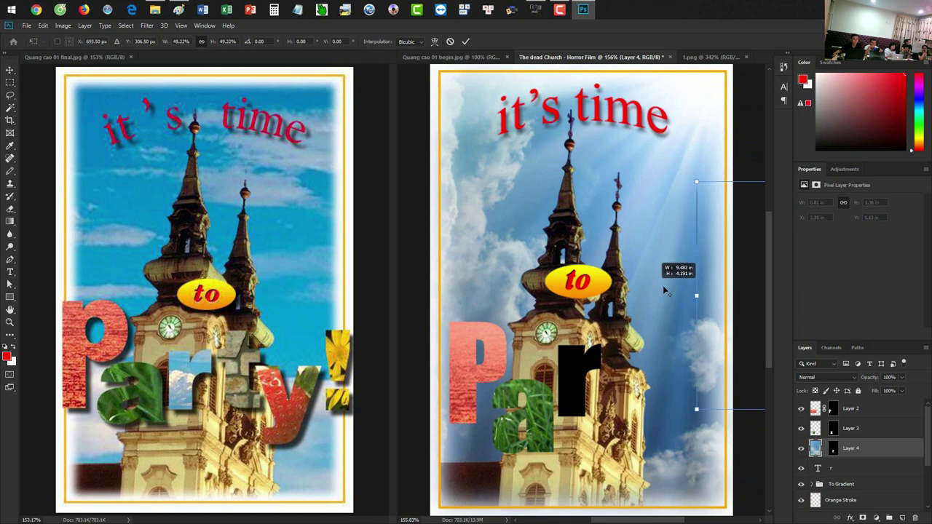
{"action": "left_click_drag", "start_coordinate": [513, 227], "coordinate": [512, 334]}
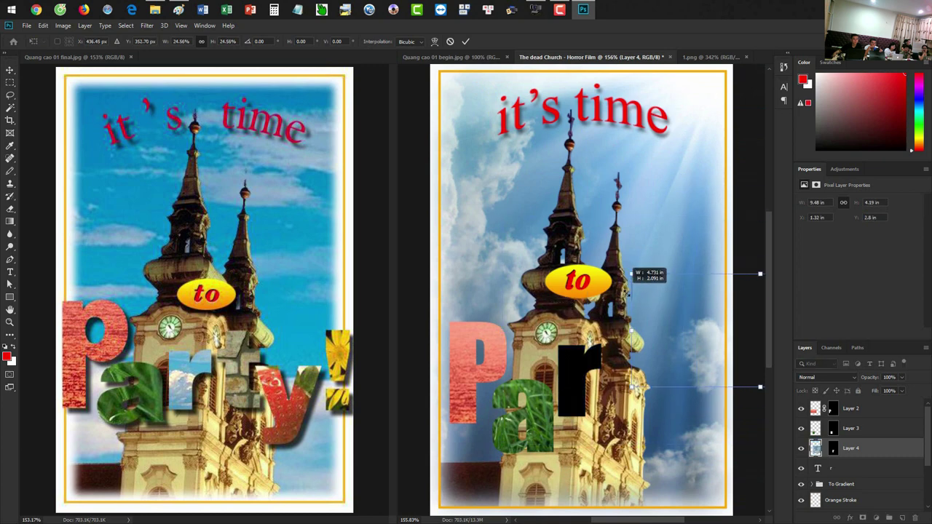
{"action": "left_click_drag", "start_coordinate": [490, 312], "coordinate": [531, 332]}
{"action": "left_click_drag", "start_coordinate": [606, 358], "coordinate": [617, 386]}
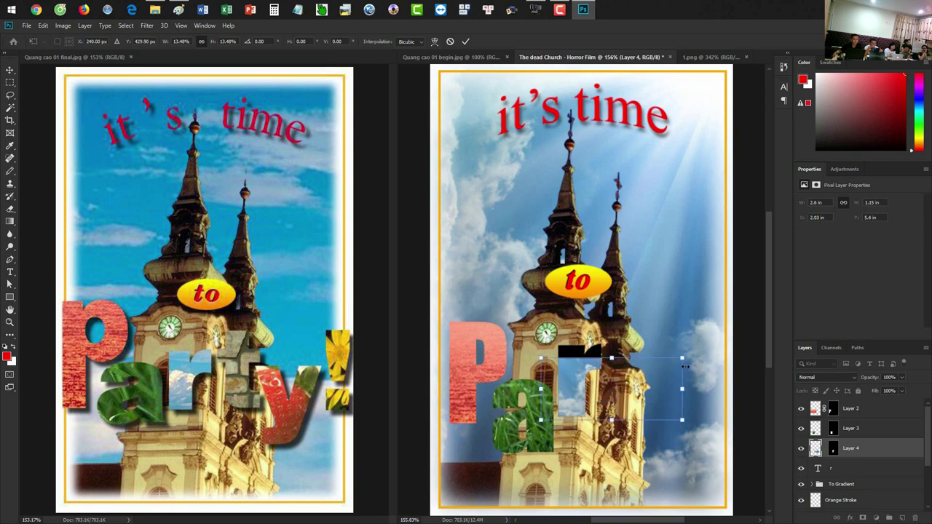
{"action": "left_click_drag", "start_coordinate": [683, 358], "coordinate": [699, 346]}
{"action": "left_click_drag", "start_coordinate": [653, 377], "coordinate": [675, 378]}
{"action": "mouse_move", "coordinate": [659, 342]}
{"action": "left_mouse_down"}
{"action": "mouse_move", "coordinate": [681, 360]}
{"action": "mouse_move", "coordinate": [581, 434]}
{"action": "left_mouse_up"}
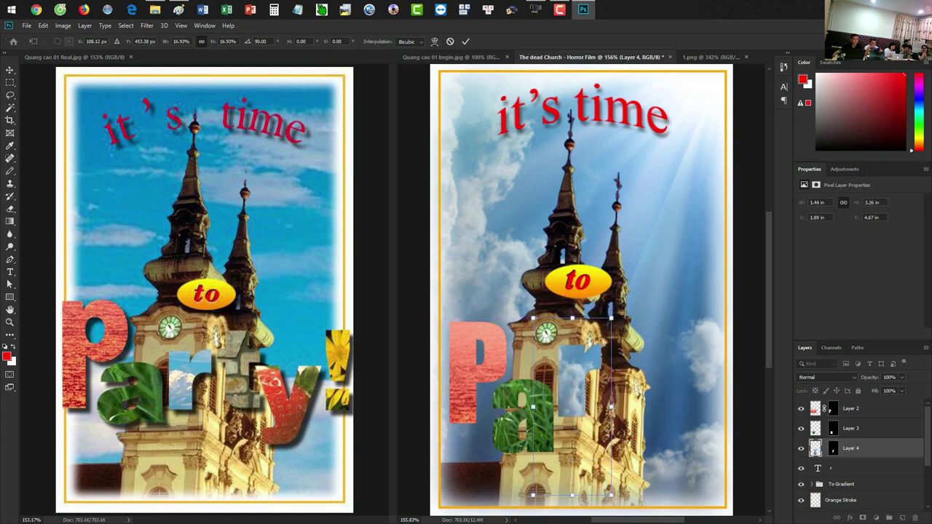
{"action": "left_click_drag", "start_coordinate": [533, 318], "coordinate": [541, 332]}
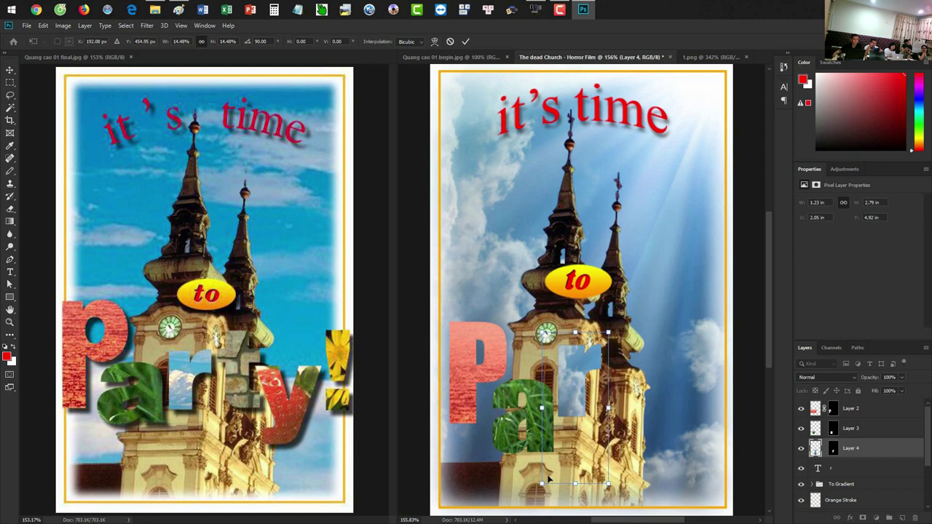
{"action": "left_click_drag", "start_coordinate": [543, 482], "coordinate": [571, 396]}
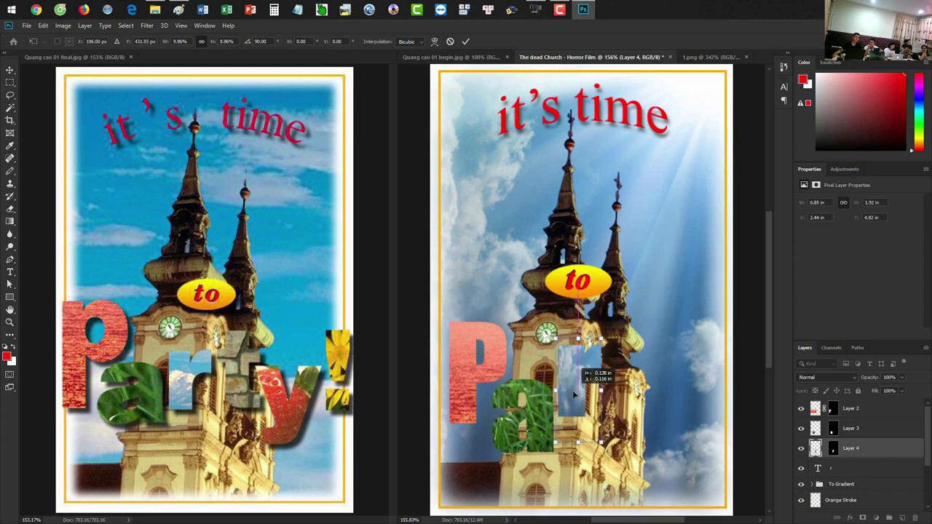
{"action": "left_click_drag", "start_coordinate": [571, 397], "coordinate": [576, 404]}
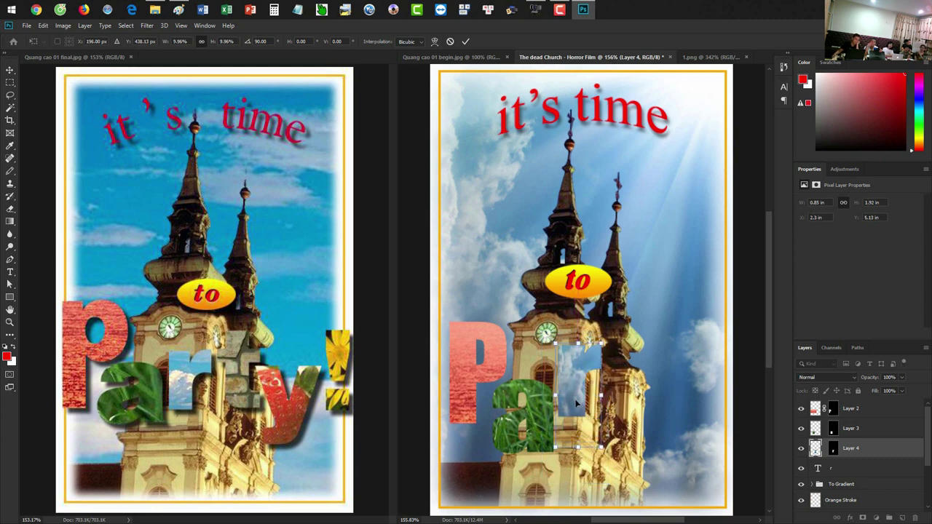
{"action": "key", "text": "Return"}
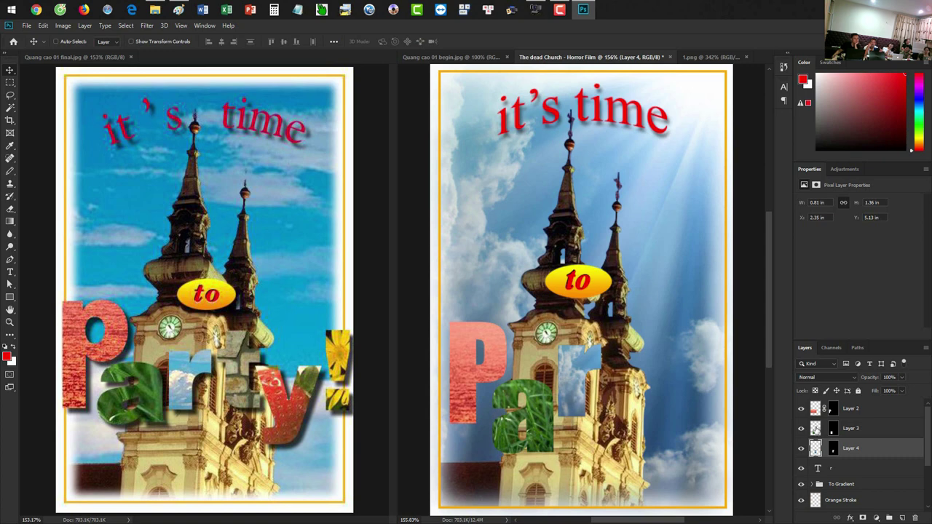
- Move the black 'r' right, retype it as 't', and line it up
{"action": "left_click", "coordinate": [826, 470]}
{"action": "mouse_move", "coordinate": [574, 376]}
{"action": "left_mouse_down"}
{"action": "mouse_move", "coordinate": [612, 359]}
{"action": "mouse_move", "coordinate": [628, 327]}
{"action": "left_mouse_up"}
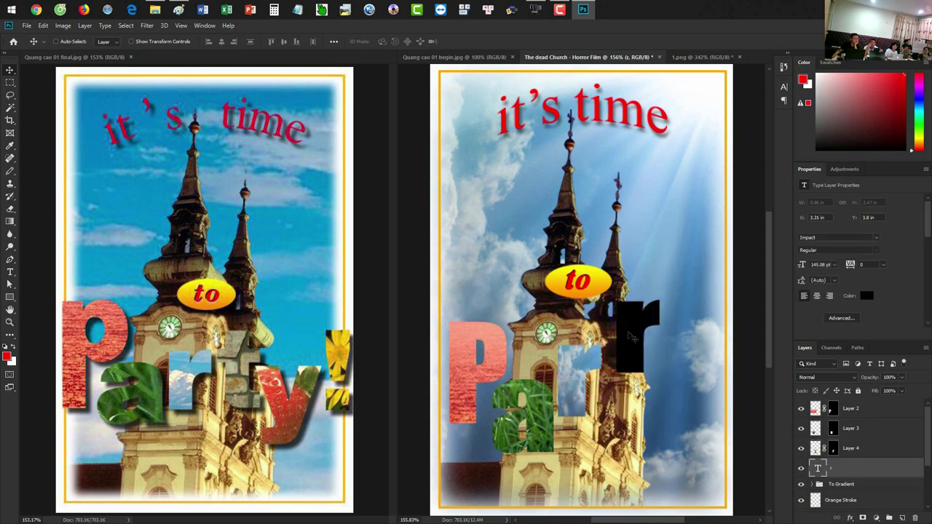
{"action": "key", "text": "t"}
{"action": "double_click", "coordinate": [627, 327]}
{"action": "type", "text": "t"}
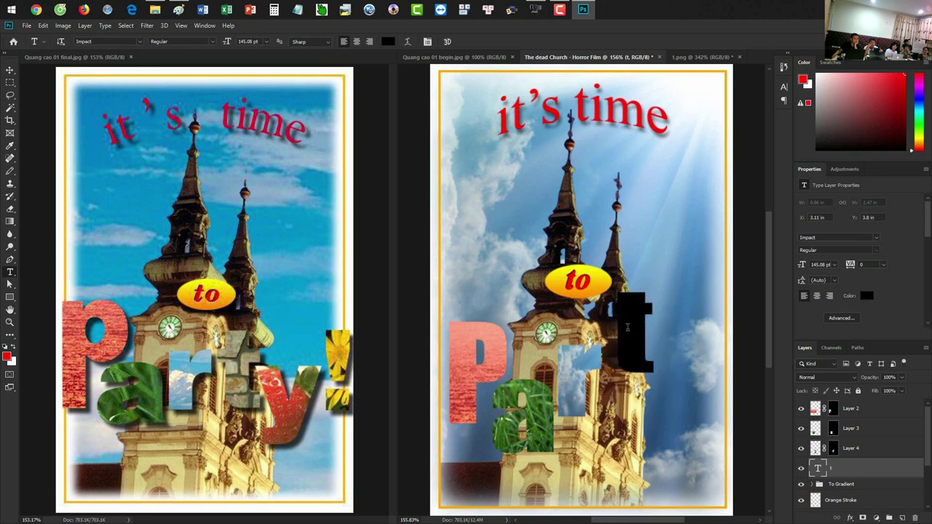
{"action": "key", "text": "ctrl+Return"}
{"action": "left_click_drag", "start_coordinate": [628, 327], "coordinate": [625, 350]}
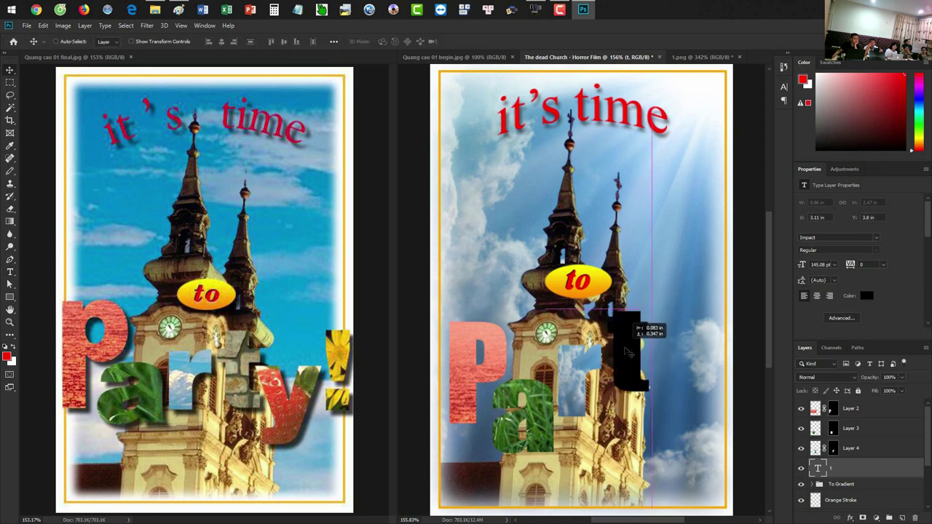
- Select the stone wall picture in the collage and paste it into the 't'
{"action": "left_click", "coordinate": [453, 57]}
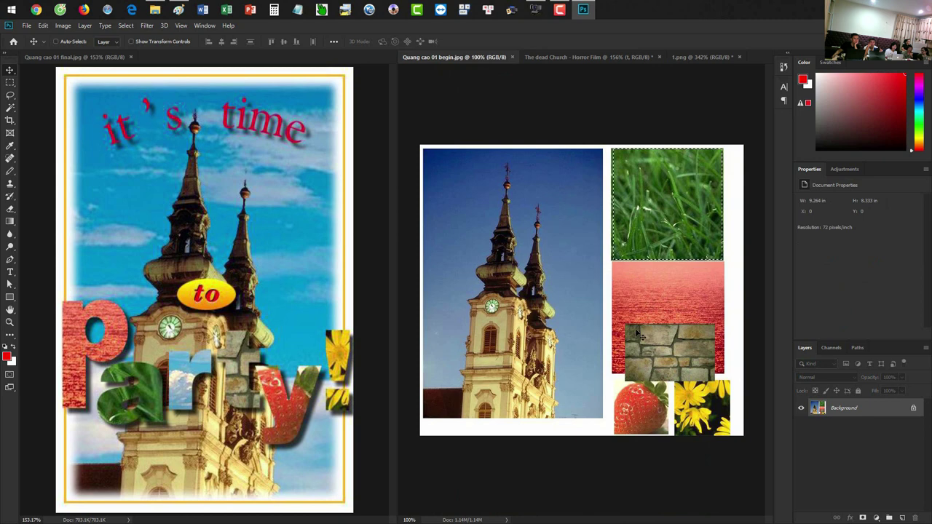
{"action": "key", "text": "ctrl+d"}
{"action": "key", "text": "m"}
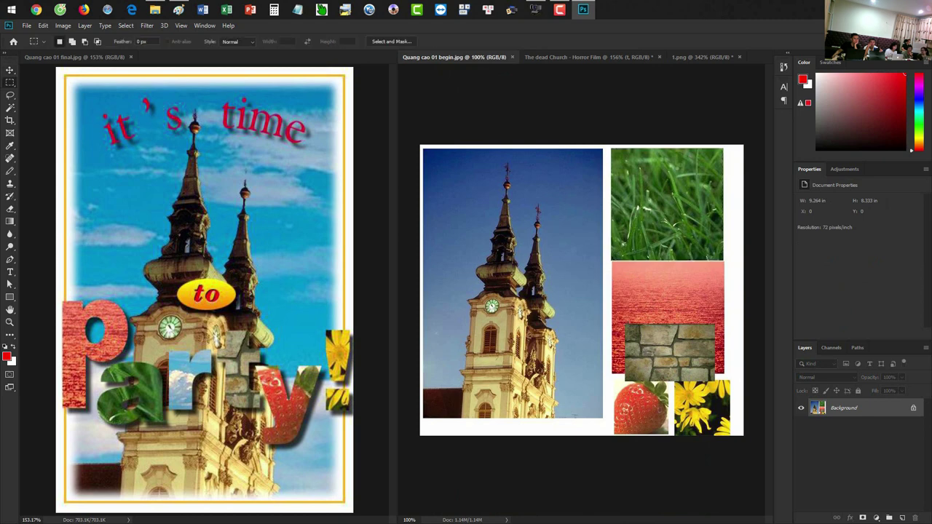
{"action": "left_click_drag", "start_coordinate": [625, 325], "coordinate": [717, 381]}
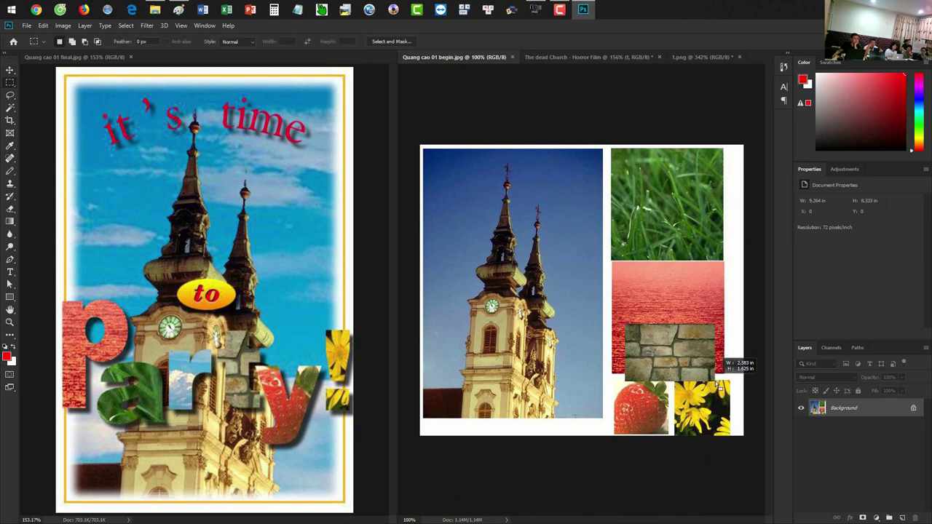
{"action": "left_click", "coordinate": [536, 57]}
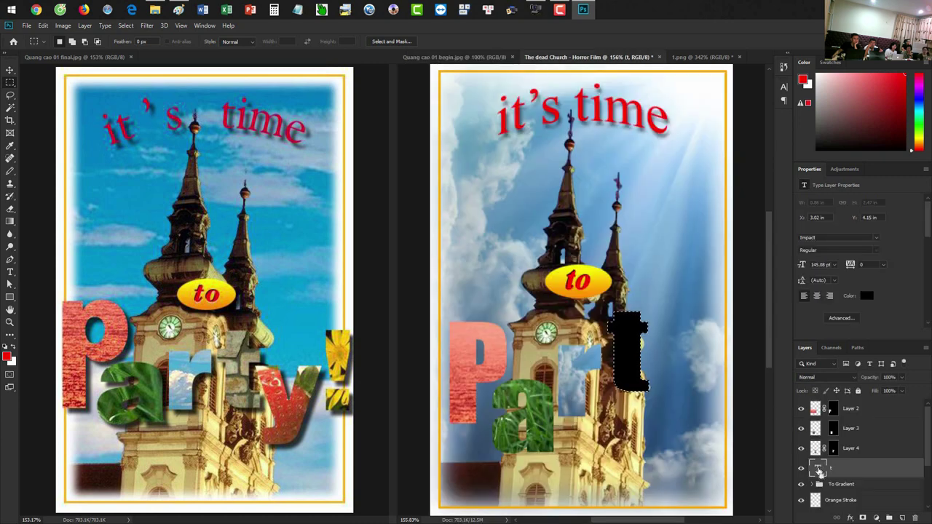
{"action": "key", "text": "ctrl+alt+shift+v"}
- Rotate the stone texture a quarter turn (-90°) and shrink it to fit the 't'
{"action": "left_click", "coordinate": [815, 470]}
{"action": "key", "text": "ctrl+t"}
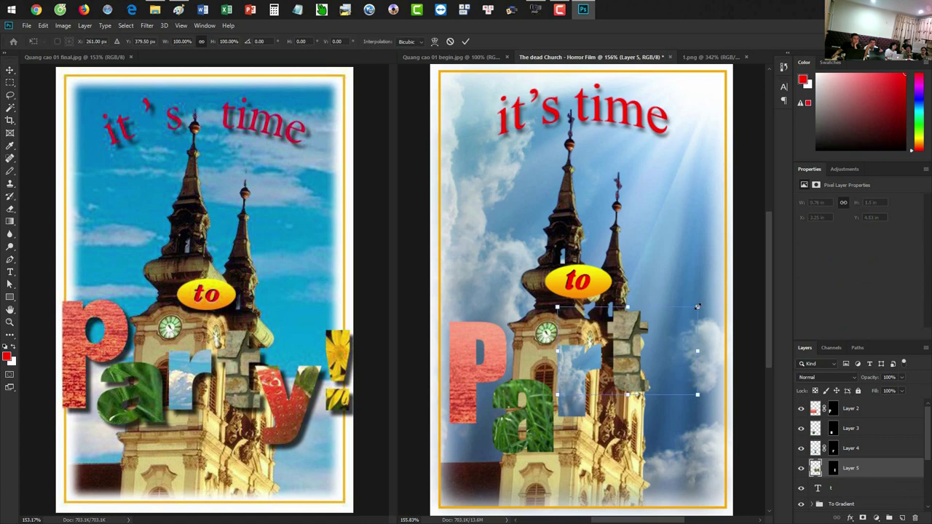
{"action": "left_click_drag", "start_coordinate": [707, 291], "coordinate": [580, 279]}
{"action": "left_click_drag", "start_coordinate": [670, 284], "coordinate": [653, 302]}
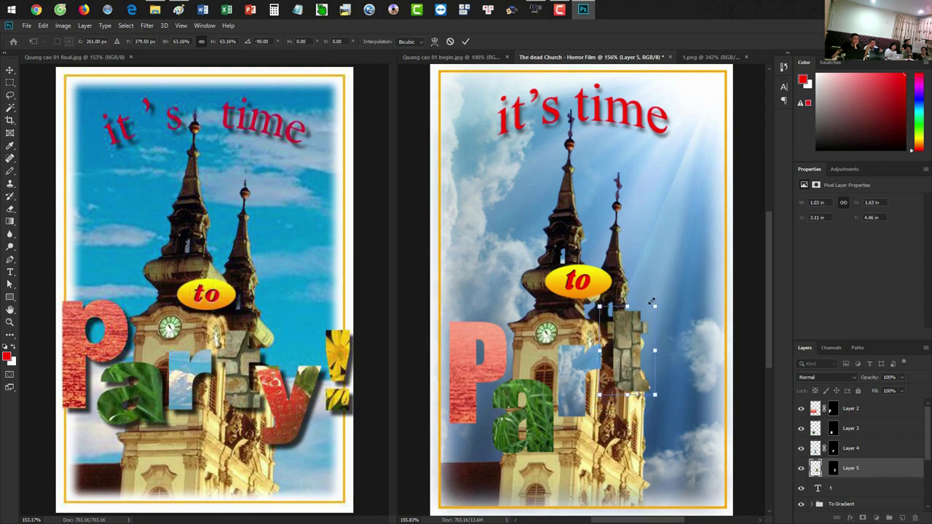
{"action": "key", "text": "Return"}
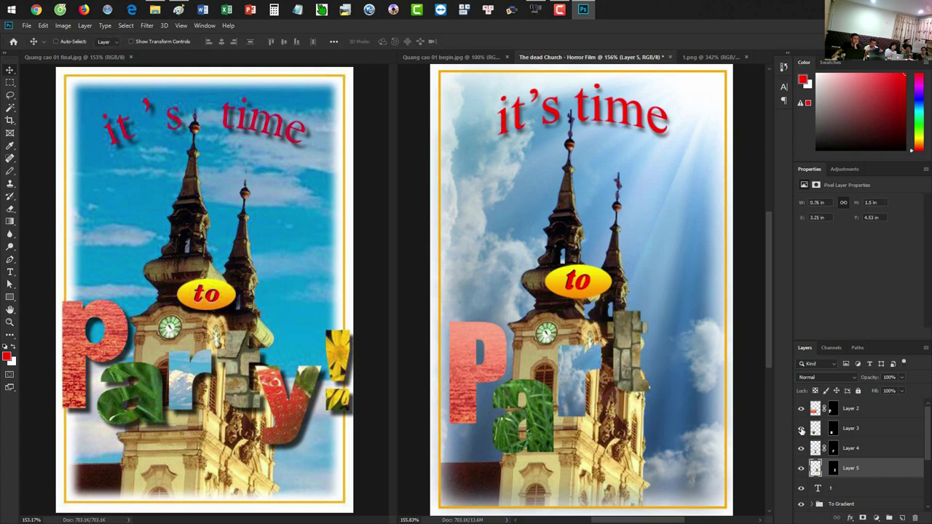
{"action": "left_click", "coordinate": [823, 488]}
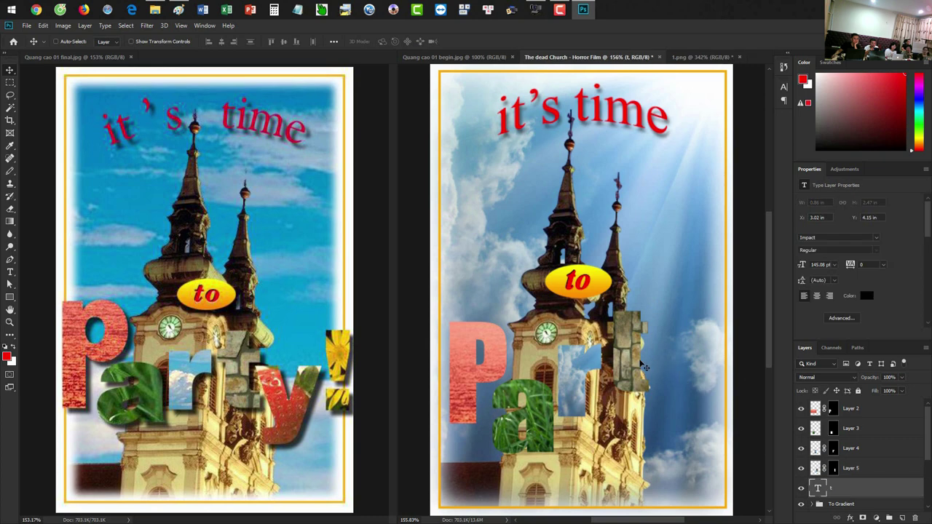
- Move the black 't' right, retype it as 'y', and shift it down into place
{"action": "left_click_drag", "start_coordinate": [644, 367], "coordinate": [677, 371]}
{"action": "key", "text": "b"}
{"action": "left_click", "coordinate": [678, 372]}
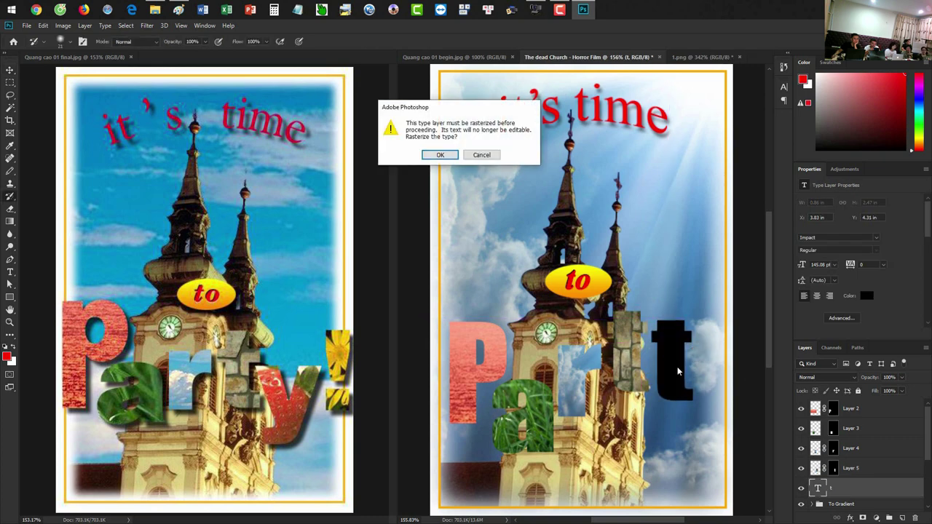
{"action": "key", "text": "Escape"}
{"action": "key", "text": "t"}
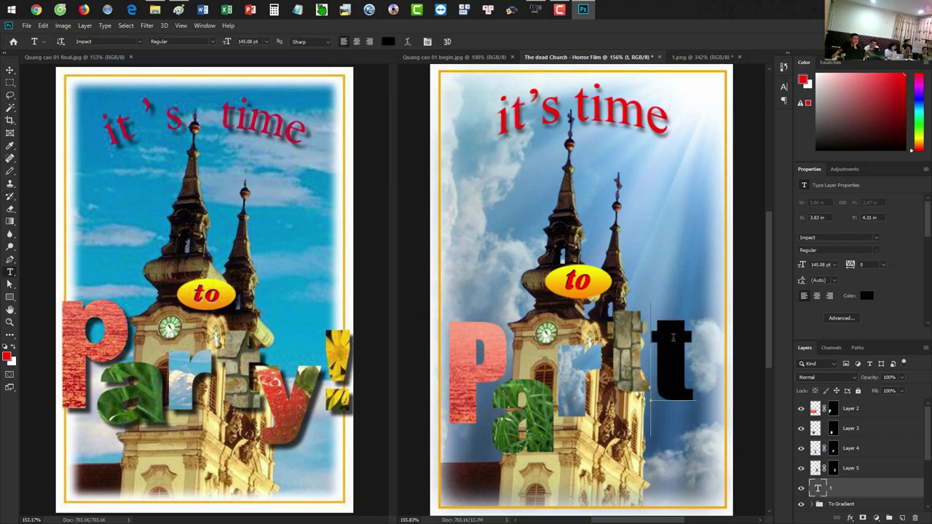
{"action": "double_click", "coordinate": [673, 339]}
{"action": "type", "text": "y"}
{"action": "key", "text": "ctrl+Return"}
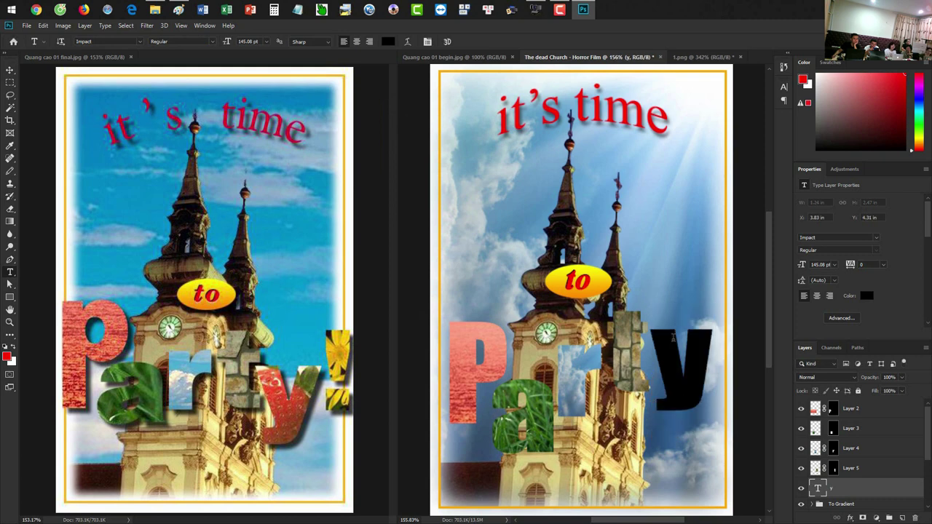
{"action": "key", "text": "v"}
{"action": "left_click_drag", "start_coordinate": [691, 364], "coordinate": [686, 393]}
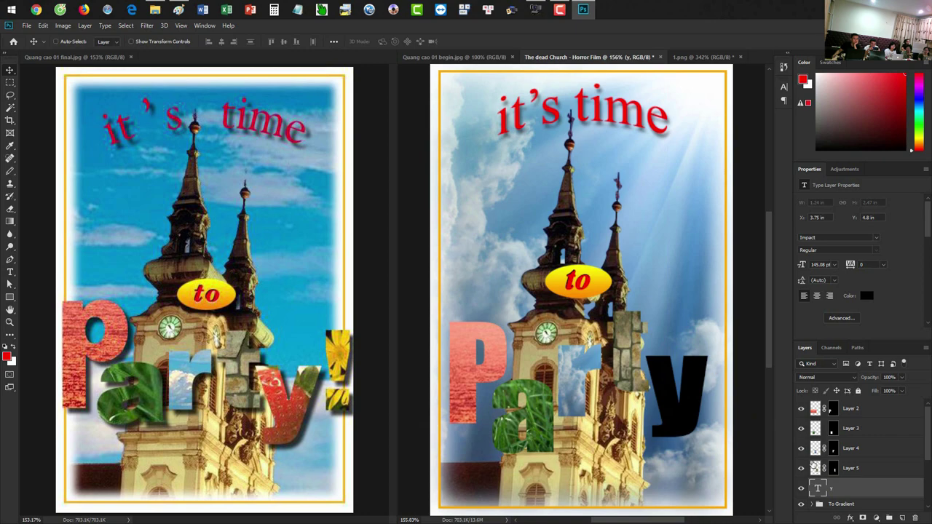
- Select the strawberry photo in the collage and paste it into the 'y'
{"action": "left_click", "coordinate": [453, 57]}
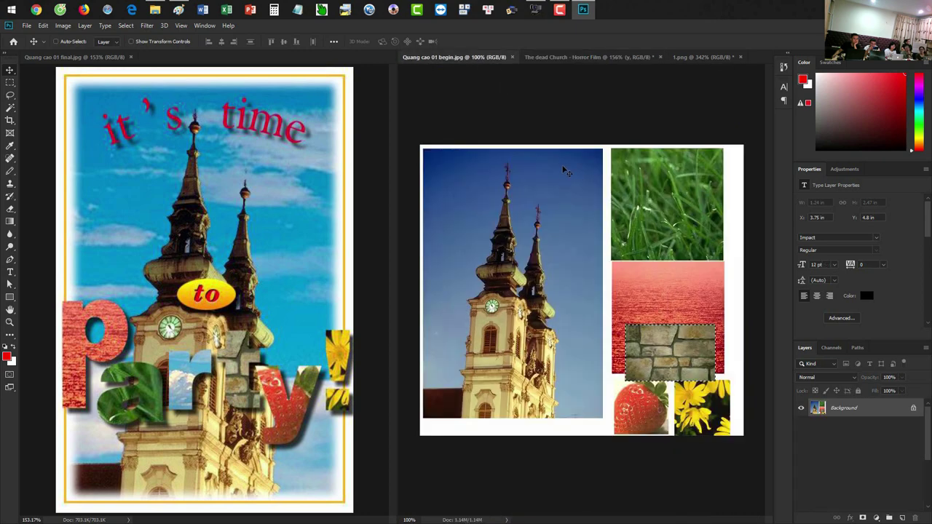
{"action": "scroll", "coordinate": [619, 302], "scroll_direction": "up", "scroll_amount": 3}
{"action": "left_click_drag", "start_coordinate": [620, 368], "coordinate": [571, 262]}
{"action": "scroll", "coordinate": [571, 262], "scroll_direction": "up", "scroll_amount": 1}
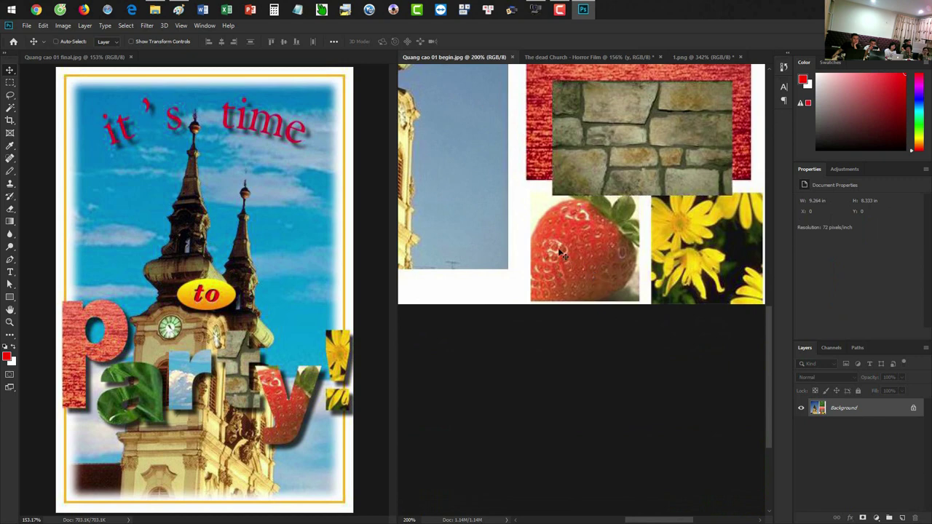
{"action": "key", "text": "m"}
{"action": "left_click_drag", "start_coordinate": [531, 195], "coordinate": [640, 299]}
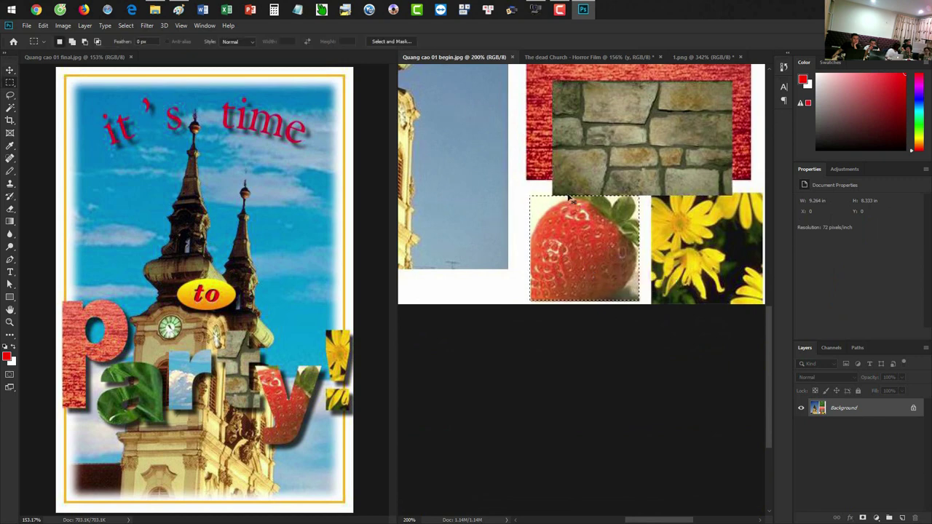
{"action": "left_click", "coordinate": [570, 59]}
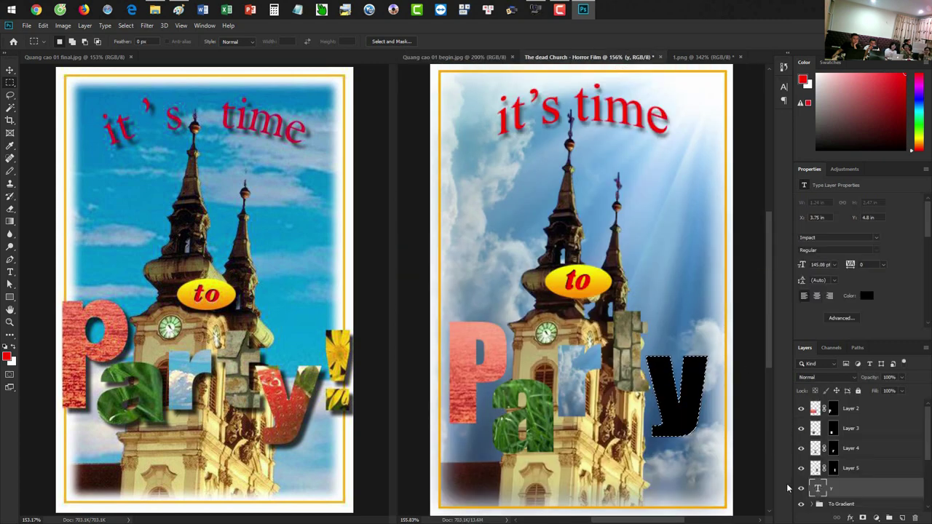
{"action": "key", "text": "ctrl+shift+alt+v"}
{"action": "key", "text": "ctrl+shift+alt+c"}
- Confirm the strawberry placement and drag a copy of the 'y' up and right
{"action": "key", "text": "ctrl+t"}
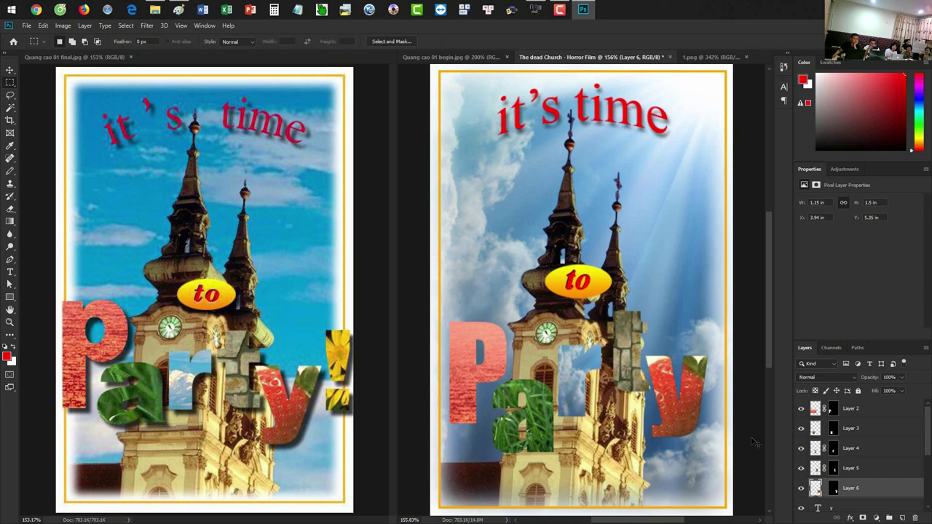
{"action": "key", "text": "Return"}
{"action": "scroll", "coordinate": [825, 484], "scroll_direction": "down", "scroll_amount": 2}
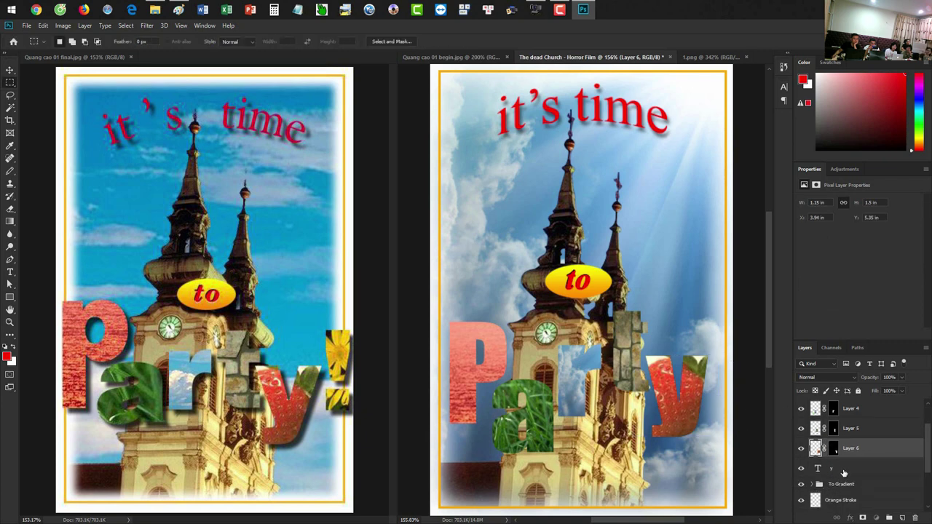
{"action": "left_click", "coordinate": [818, 470]}
{"action": "key", "text": "v"}
{"action": "left_click_drag", "start_coordinate": [688, 411], "coordinate": [703, 310]}
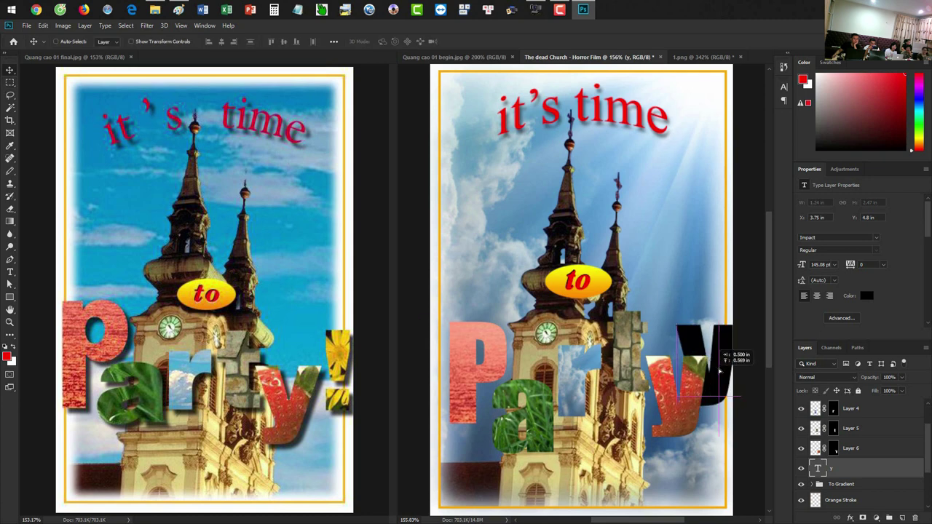
- Retype the copied 'y' as an exclamation mark '!'
{"action": "double_click", "coordinate": [697, 298]}
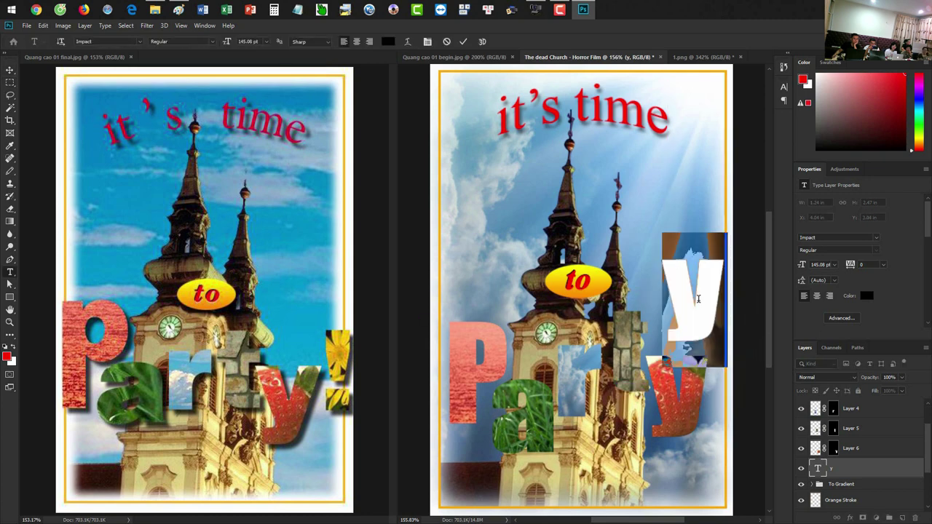
{"action": "type", "text": "!"}
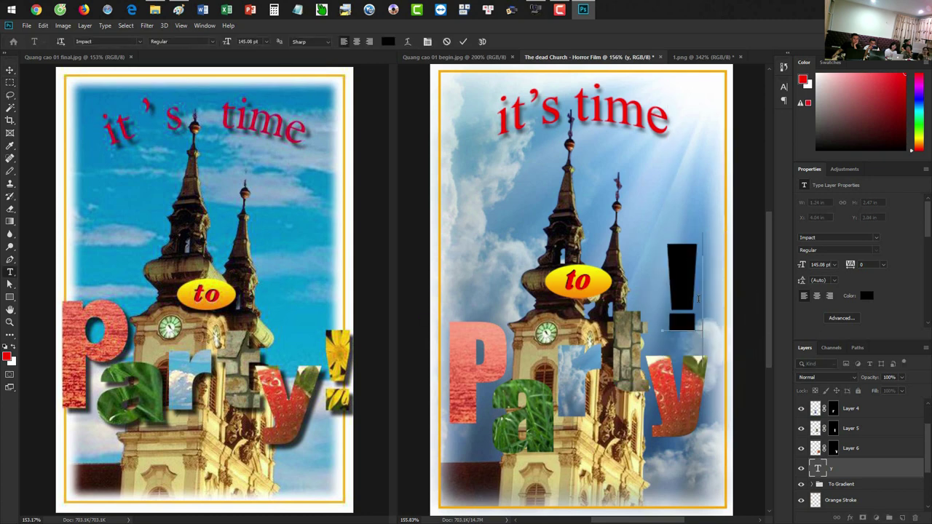
{"action": "key", "text": "ctrl+Return"}
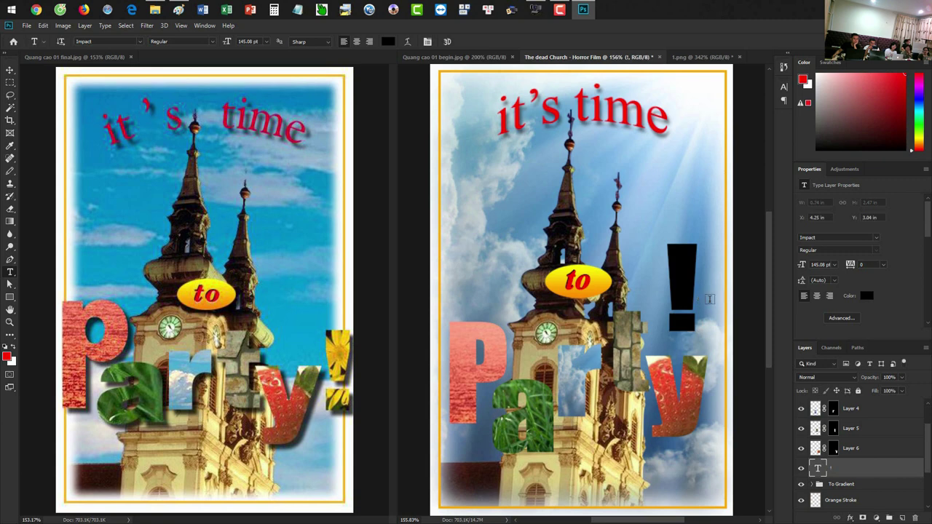
{"action": "key", "text": "v"}
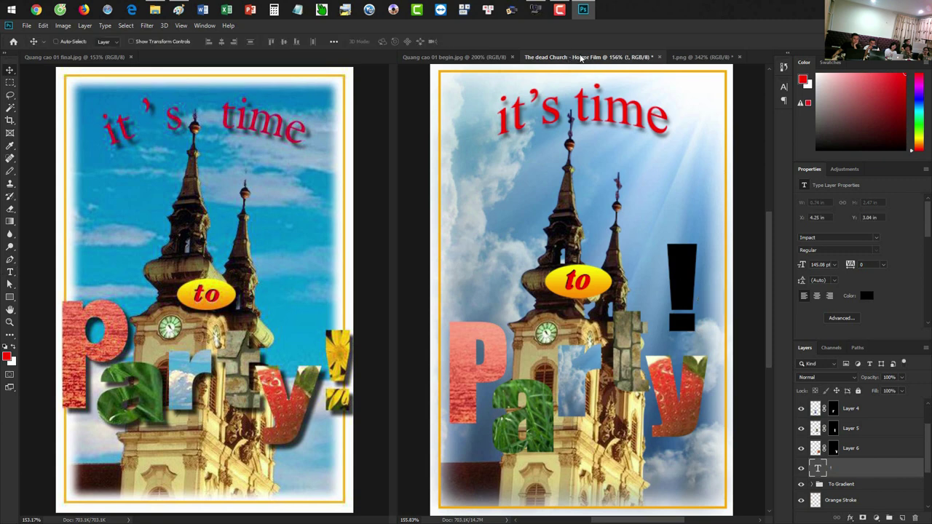
- Marquee-select the yellow flower photo in the collage, then close the collage
{"action": "left_click", "coordinate": [491, 57]}
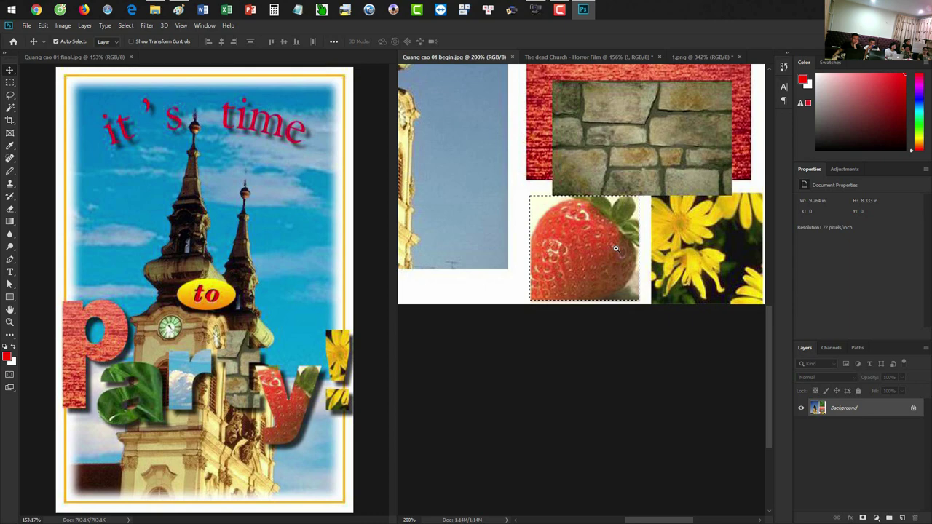
{"action": "scroll", "coordinate": [616, 249], "scroll_direction": "down", "scroll_amount": 3}
{"action": "scroll", "coordinate": [597, 291], "scroll_direction": "up", "scroll_amount": 3}
{"action": "scroll", "coordinate": [579, 347], "scroll_direction": "down", "scroll_amount": 1}
{"action": "scroll", "coordinate": [579, 347], "scroll_direction": "up", "scroll_amount": 3}
{"action": "key", "text": "m"}
{"action": "mouse_move", "coordinate": [472, 295]}
{"action": "left_mouse_down"}
{"action": "mouse_move", "coordinate": [638, 441]}
{"action": "mouse_move", "coordinate": [629, 447]}
{"action": "left_mouse_up"}
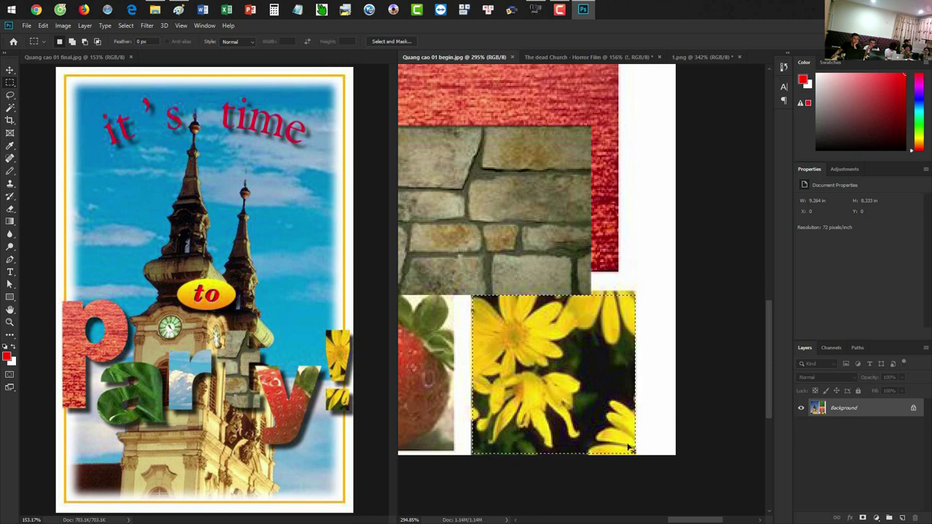
{"action": "key", "text": "ctrl+w"}
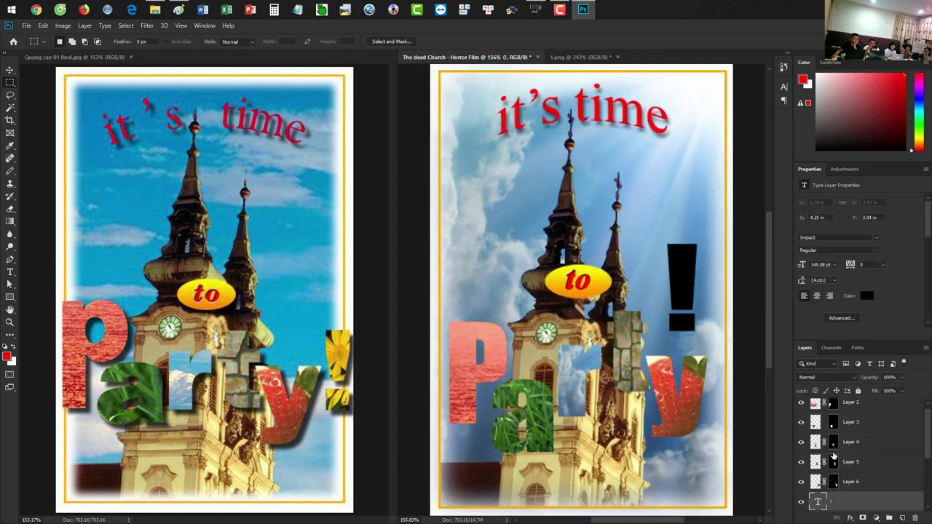
- Paste the flowers into the '!' shape, enlarging and shifting them slightly right
{"action": "left_click", "coordinate": [817, 501], "text": "ctrl"}
{"action": "key", "text": "ctrl+alt+shift+v"}
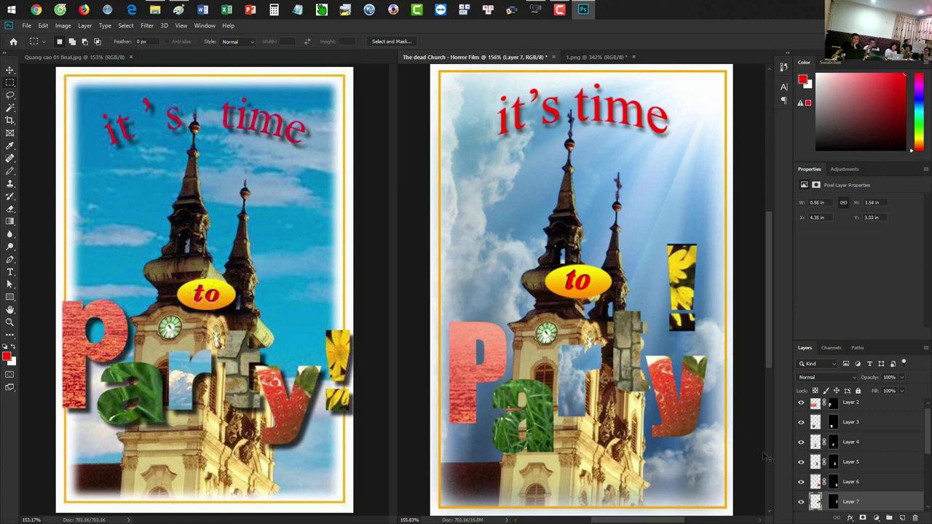
{"action": "key", "text": "ctrl+t"}
{"action": "left_click_drag", "start_coordinate": [725, 247], "coordinate": [734, 235]}
{"action": "left_click_drag", "start_coordinate": [686, 262], "coordinate": [704, 261]}
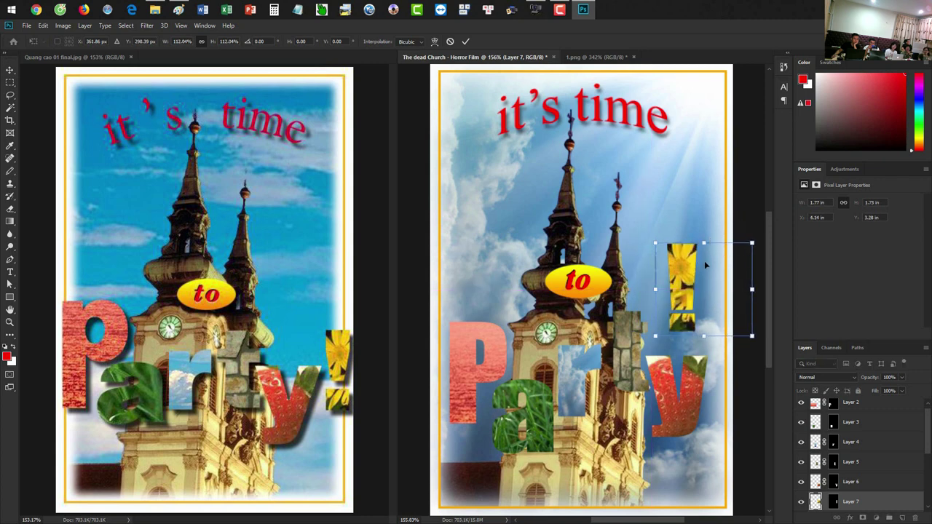
{"action": "key", "text": "Return"}
- Hide the black '!' text layer and move the flower '!' down beside the 'y'
{"action": "key", "text": "m"}
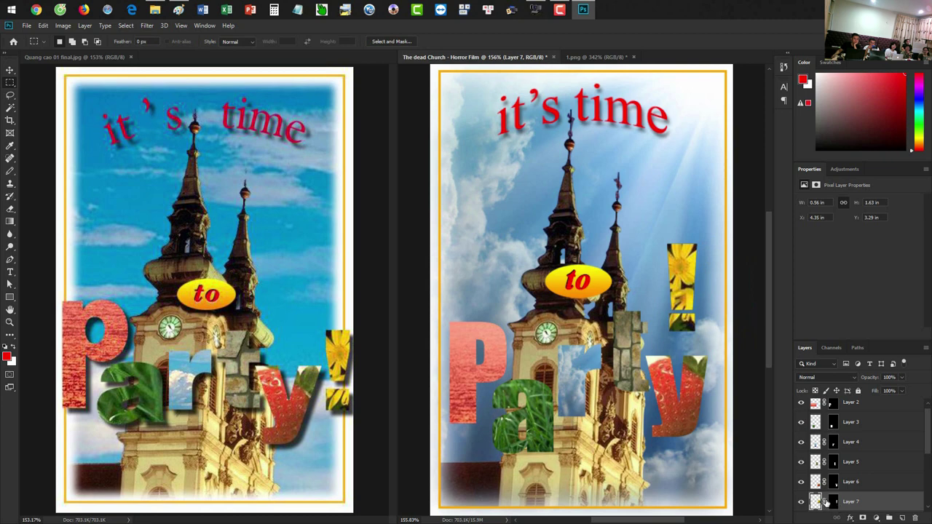
{"action": "scroll", "coordinate": [826, 502], "scroll_direction": "down", "scroll_amount": 2}
{"action": "scroll", "coordinate": [815, 465], "scroll_direction": "down", "scroll_amount": 2}
{"action": "left_click", "coordinate": [801, 442]}
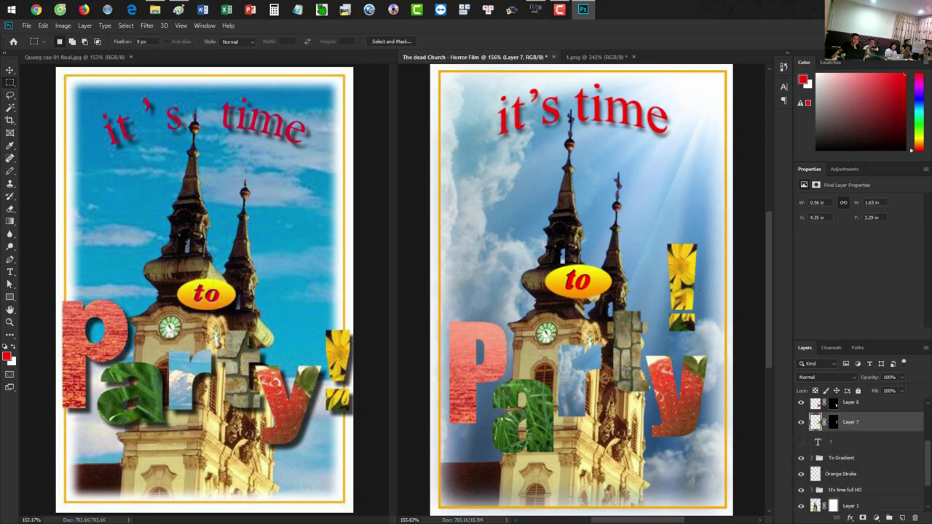
{"action": "key", "text": "v"}
{"action": "left_click_drag", "start_coordinate": [687, 281], "coordinate": [731, 349]}
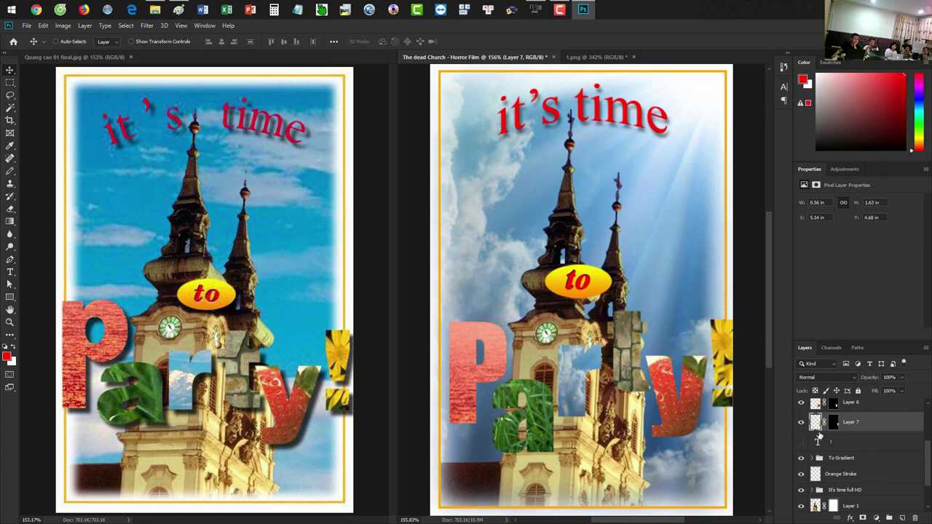
{"action": "scroll", "coordinate": [859, 451], "scroll_direction": "up", "scroll_amount": 3}
{"action": "scroll", "coordinate": [859, 437], "scroll_direction": "up", "scroll_amount": 2}
- Scale Layers 2–7 together to about 94% and nudge them down inside the border
{"action": "left_click", "coordinate": [857, 410], "text": "shift"}
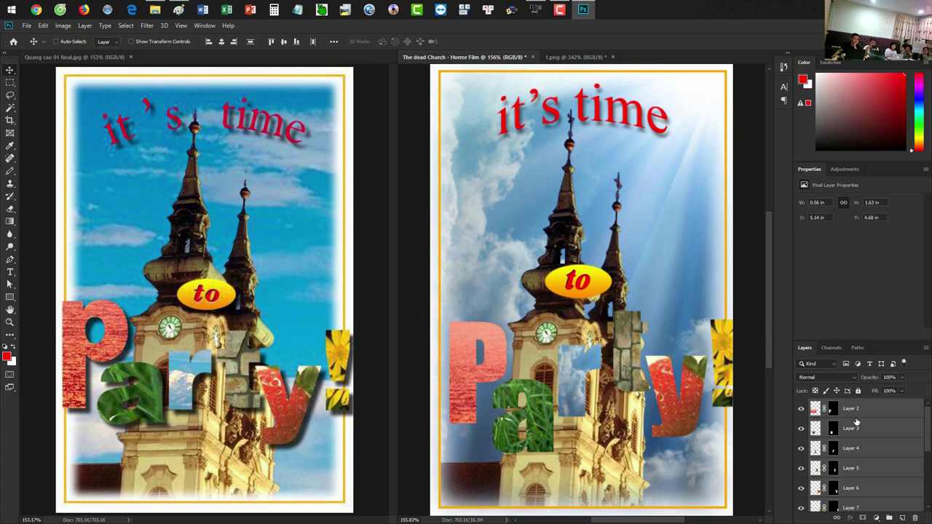
{"action": "key", "text": "ctrl+t"}
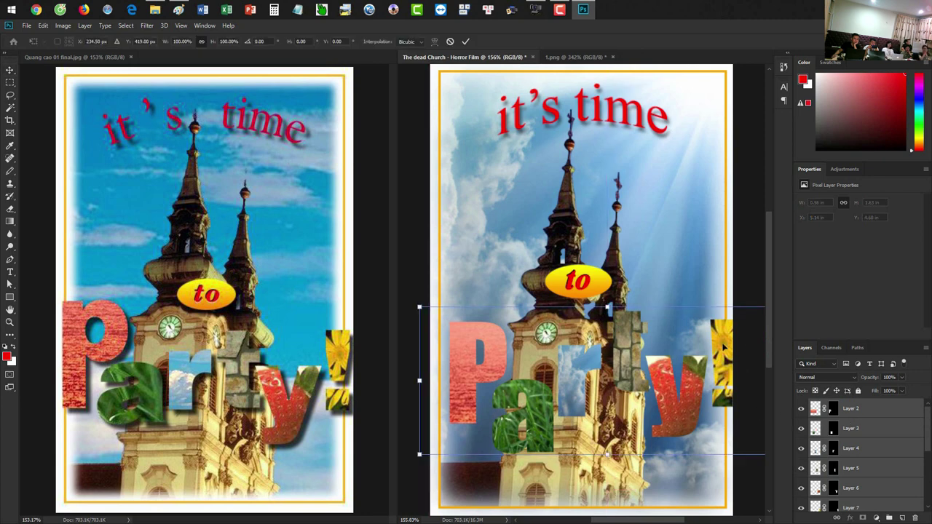
{"action": "key", "text": "ctrl+minus"}
{"action": "left_click_drag", "start_coordinate": [718, 395], "coordinate": [704, 391]}
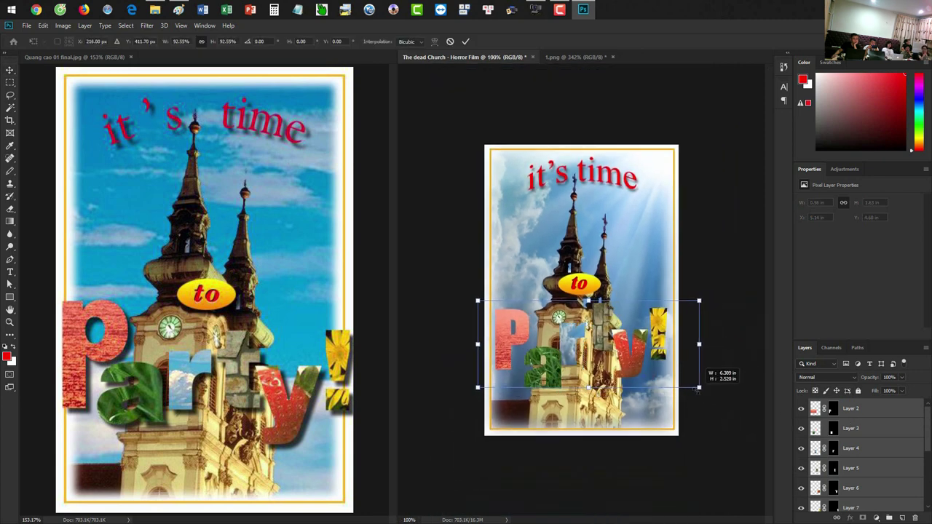
{"action": "left_click_drag", "start_coordinate": [623, 360], "coordinate": [626, 369]}
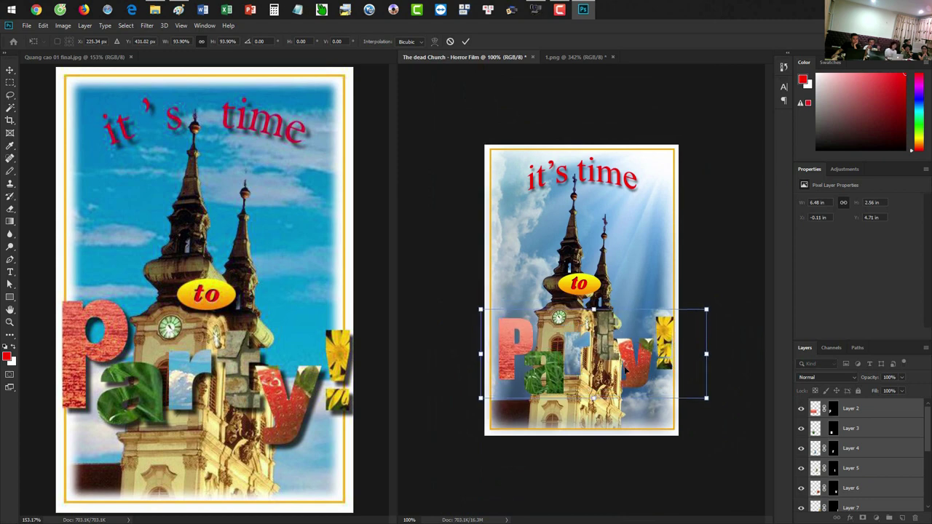
{"action": "key", "text": "Return"}
{"action": "key", "text": "Down"}
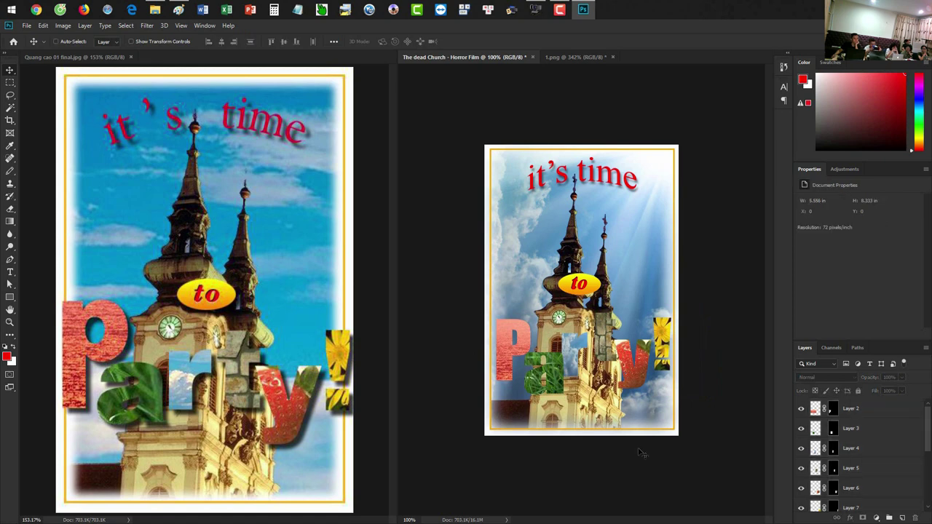
- Shift the red y and sky-textured letter right, and the green a down to Y 5.85 in
{"action": "left_click", "coordinate": [829, 430]}
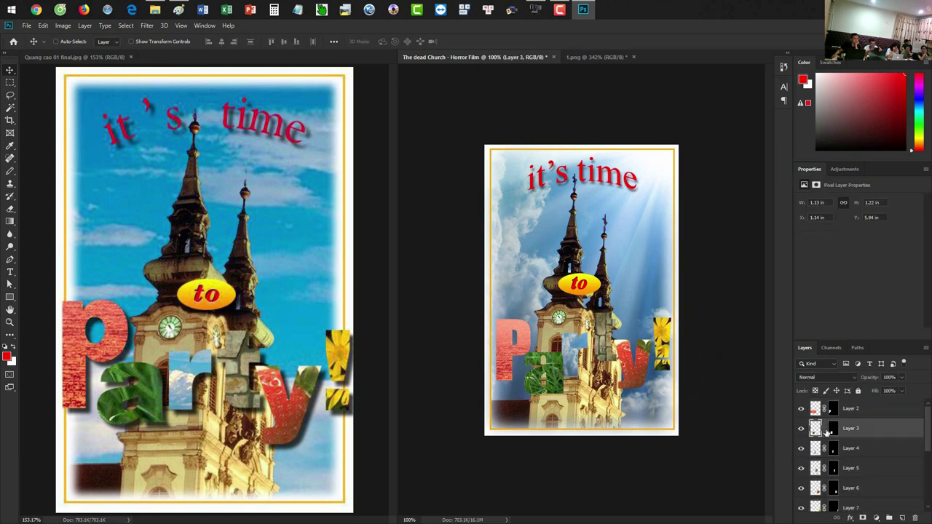
{"action": "left_click_drag", "start_coordinate": [553, 373], "coordinate": [555, 362]}
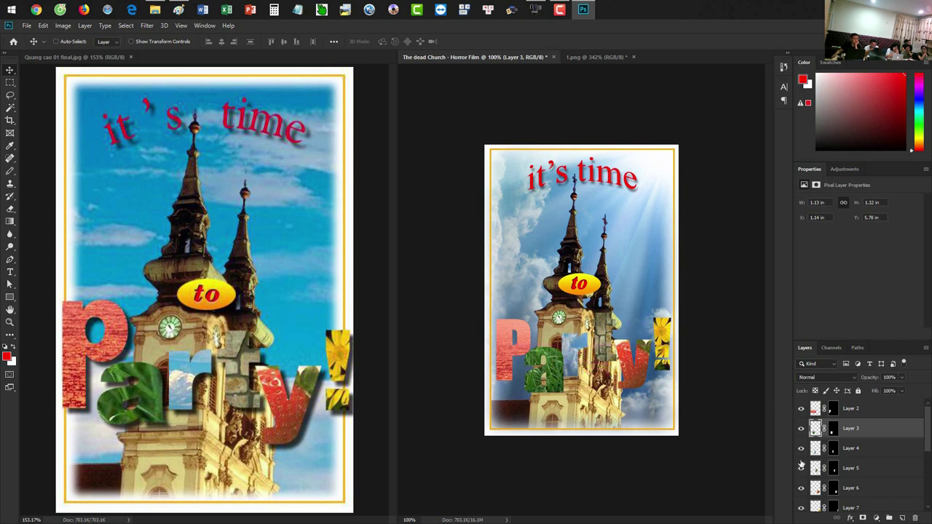
{"action": "scroll", "coordinate": [582, 295], "scroll_direction": "up", "scroll_amount": 1}
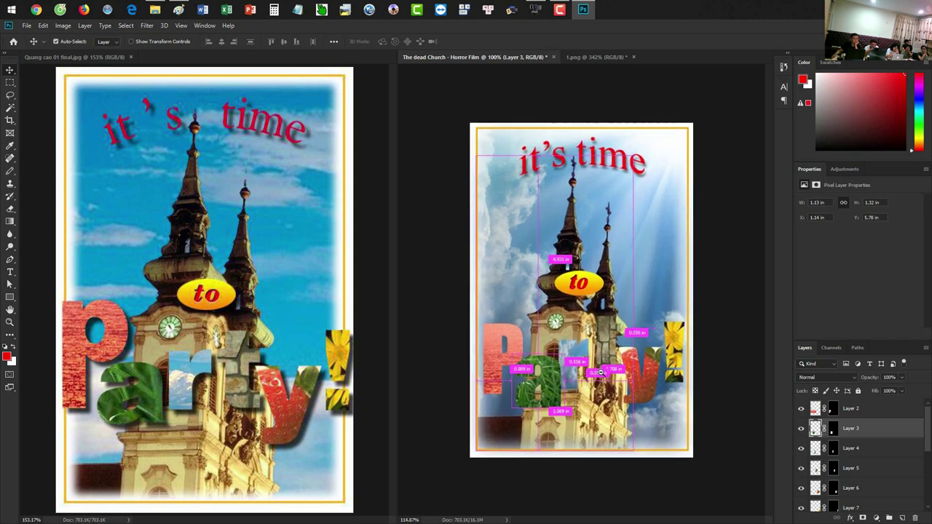
{"action": "left_click", "coordinate": [652, 382], "text": "ctrl"}
{"action": "key", "text": "Right"}
{"action": "left_click", "coordinate": [586, 354], "text": "ctrl"}
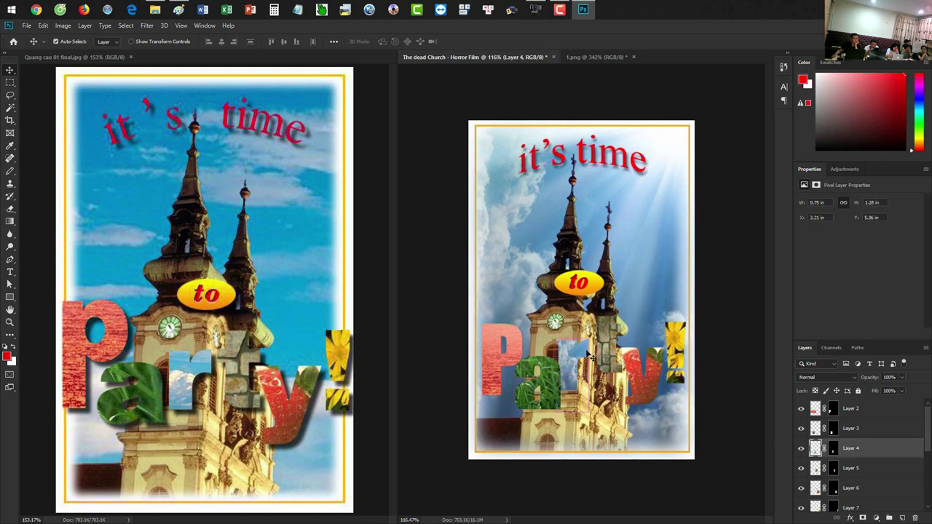
{"action": "key", "text": "Right"}
{"action": "key", "text": "Right"}
{"action": "key", "text": "Right"}
{"action": "key", "text": "Right"}
{"action": "key", "text": "Right"}
{"action": "key", "text": "Right"}
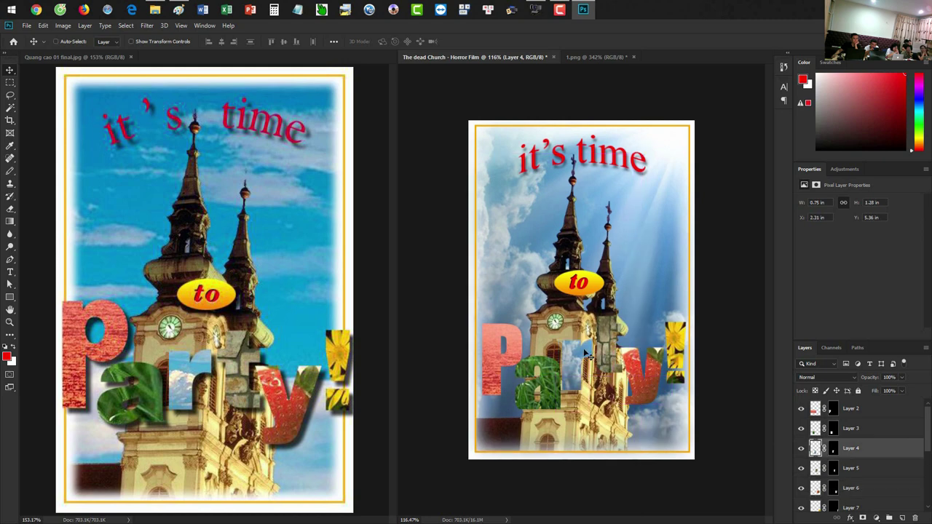
{"action": "left_click", "coordinate": [550, 372], "text": "ctrl"}
{"action": "key", "text": "Down"}
{"action": "key", "text": "Down"}
{"action": "key", "text": "Down"}
{"action": "key", "text": "Down"}
{"action": "key", "text": "Down"}
{"action": "key", "text": "Down"}
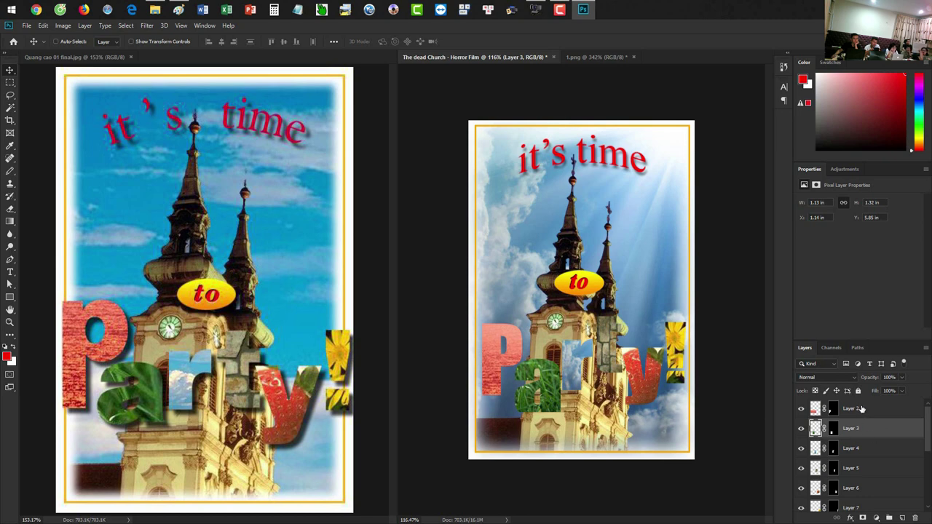
- Add a new empty layer named 'Shadow of Party!' just above the ! text layer
{"action": "scroll", "coordinate": [859, 430], "scroll_direction": "down", "scroll_amount": 2}
{"action": "scroll", "coordinate": [856, 441], "scroll_direction": "down", "scroll_amount": 1}
{"action": "left_click", "coordinate": [854, 449]}
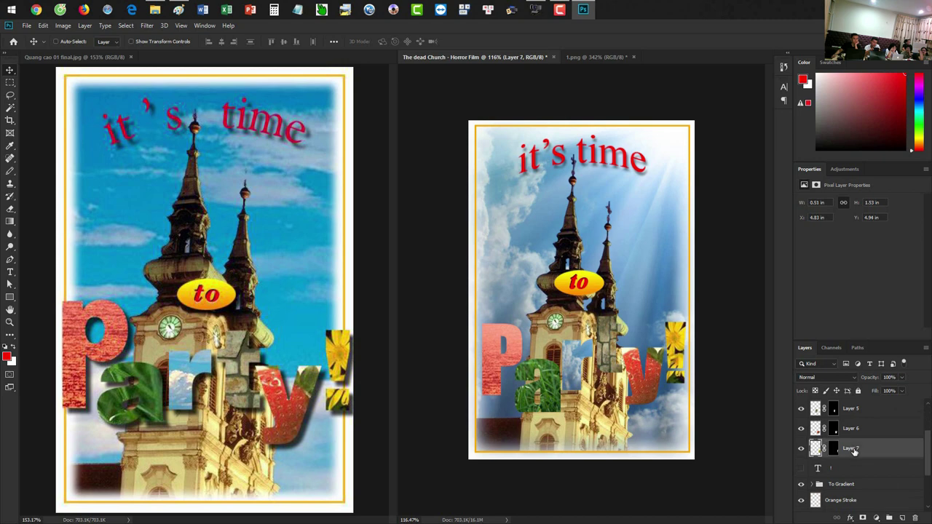
{"action": "key", "text": "ctrl+shift+n"}
{"action": "key", "text": "Escape"}
{"action": "left_click", "coordinate": [843, 470]}
{"action": "key", "text": "ctrl+shift+n"}
{"action": "type", "text": "Sh"}
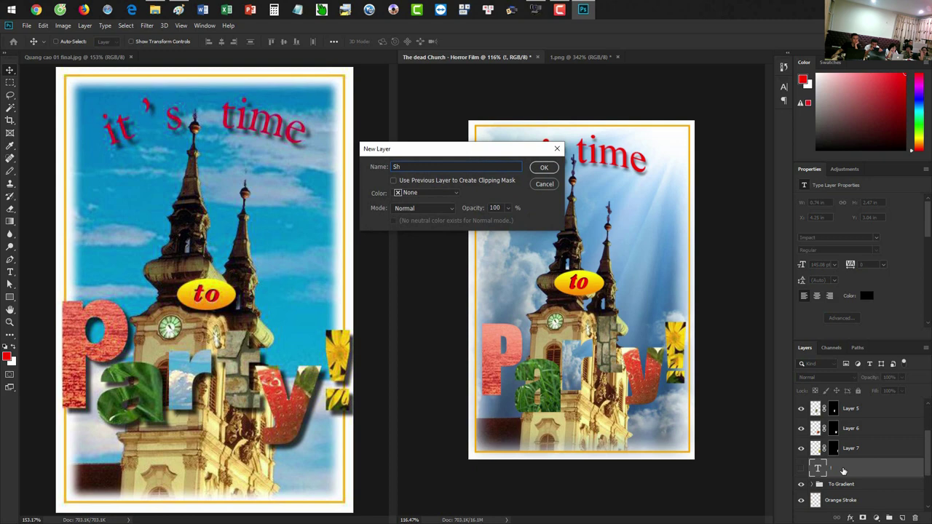
{"action": "type", "text": "adow of Party!"}
{"action": "key", "text": "Return"}
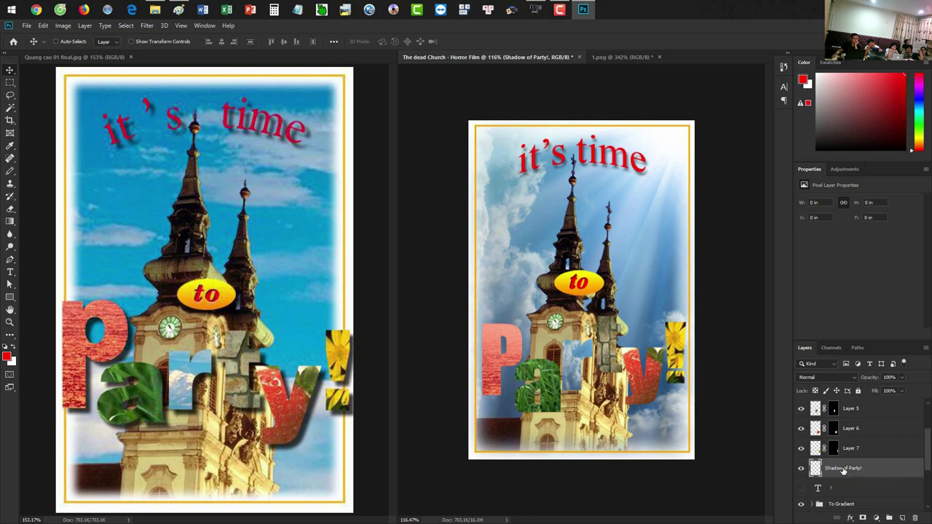
- Combine the shapes of the !, y, t, r, a and P letters into one selection
{"action": "left_click", "coordinate": [835, 449], "text": "ctrl"}
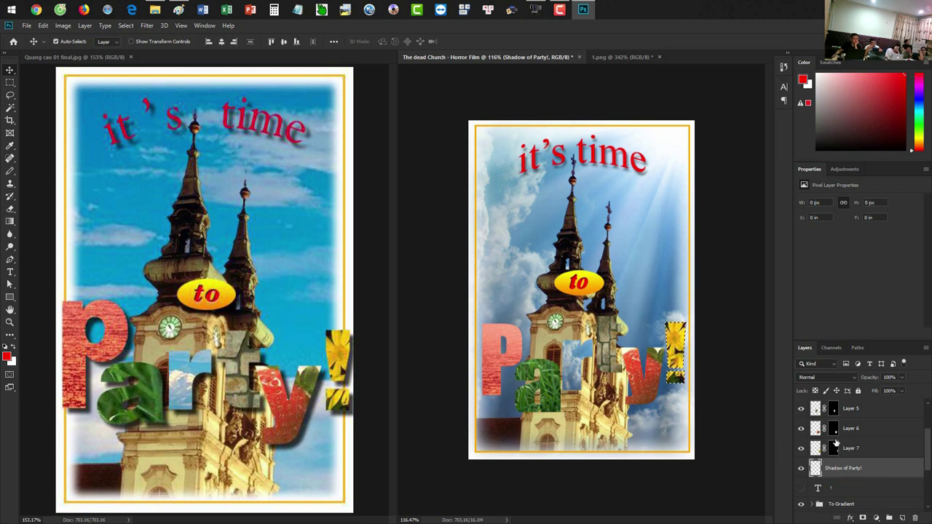
{"action": "left_click", "coordinate": [837, 430], "text": "ctrl+shift"}
{"action": "scroll", "coordinate": [837, 412], "scroll_direction": "up", "scroll_amount": 1}
{"action": "left_click", "coordinate": [839, 430], "text": "ctrl+shift"}
{"action": "left_click", "coordinate": [836, 412], "text": "ctrl+shift"}
{"action": "scroll", "coordinate": [830, 429], "scroll_direction": "up", "scroll_amount": 2}
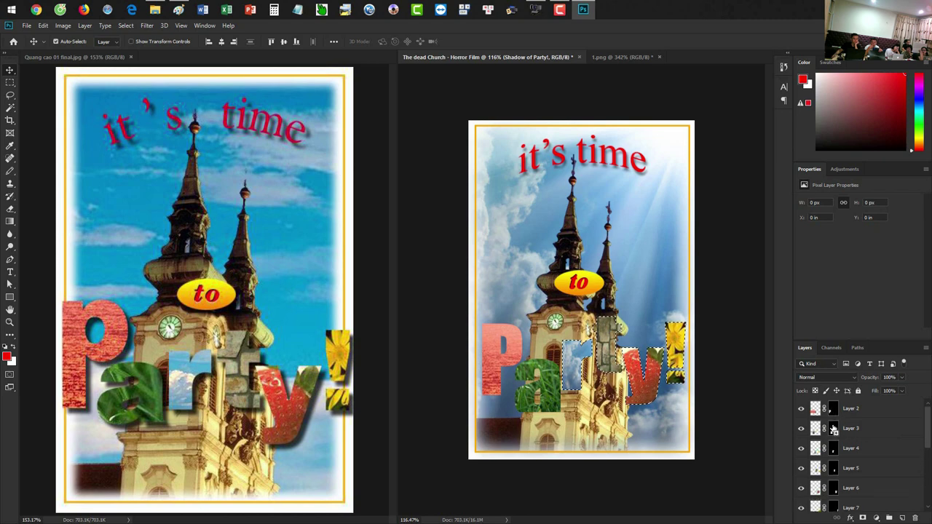
{"action": "left_click", "coordinate": [835, 410], "text": "ctrl+shift"}
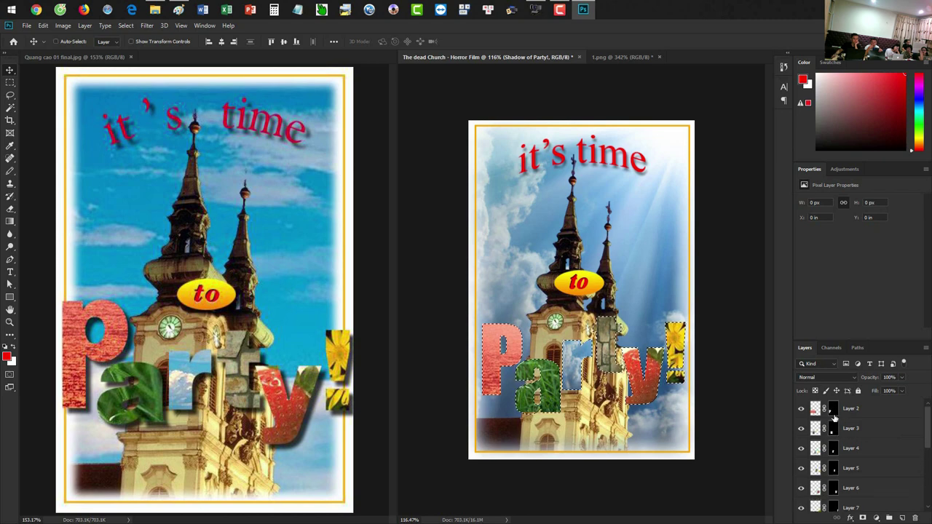
{"action": "scroll", "coordinate": [836, 419], "scroll_direction": "up", "scroll_amount": 2}
{"action": "scroll", "coordinate": [837, 422], "scroll_direction": "up", "scroll_amount": 2}
{"action": "left_click", "coordinate": [835, 426], "text": "ctrl+shift"}
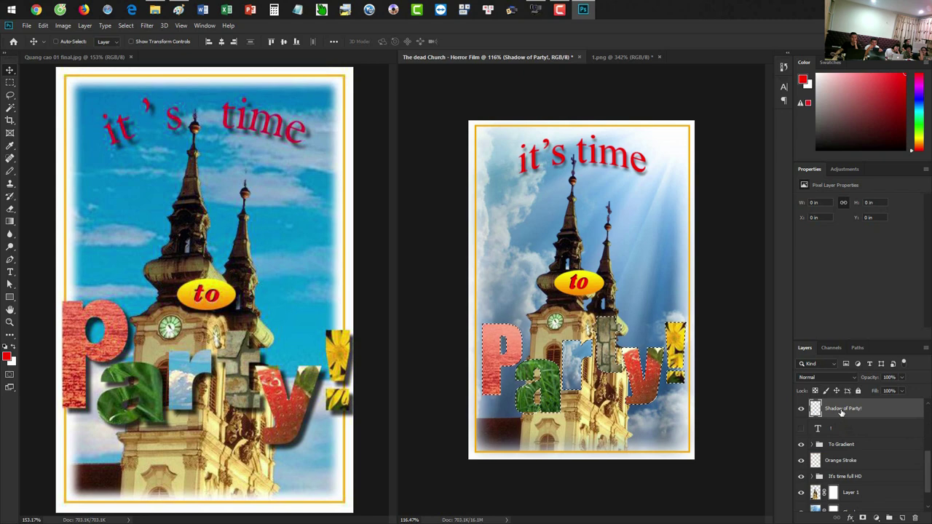
- Feather the letter selection by 5 px, fill it with black, and deselect
{"action": "key", "text": "shift+F6"}
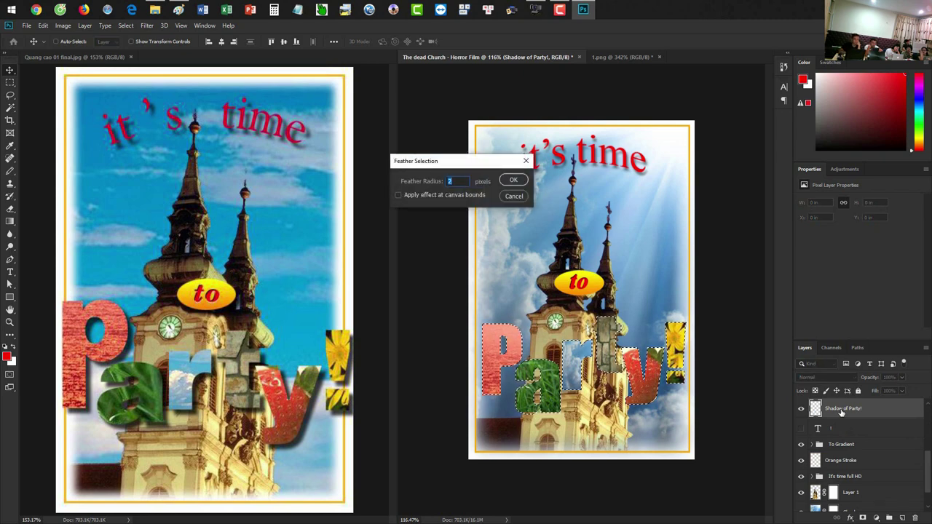
{"action": "type", "text": "5"}
{"action": "key", "text": "Return"}
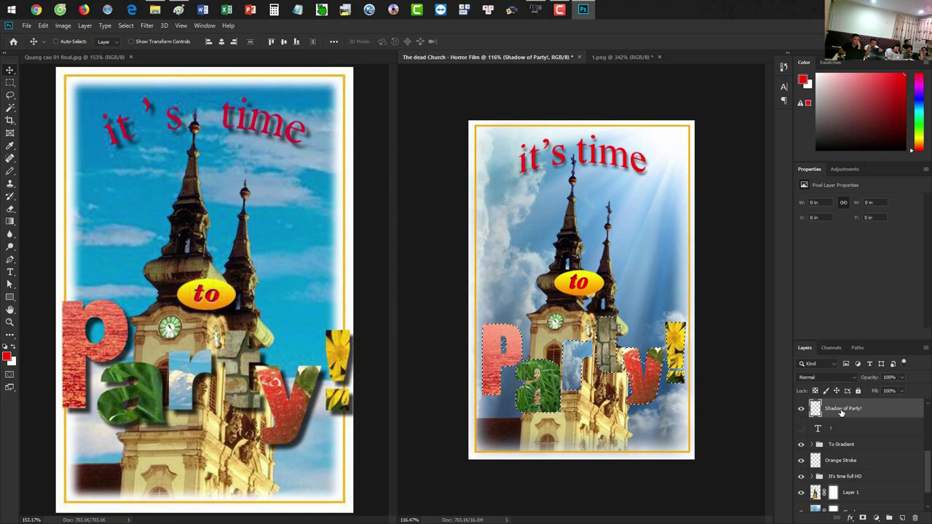
{"action": "key", "text": "d"}
{"action": "key", "text": "alt+BackSpace"}
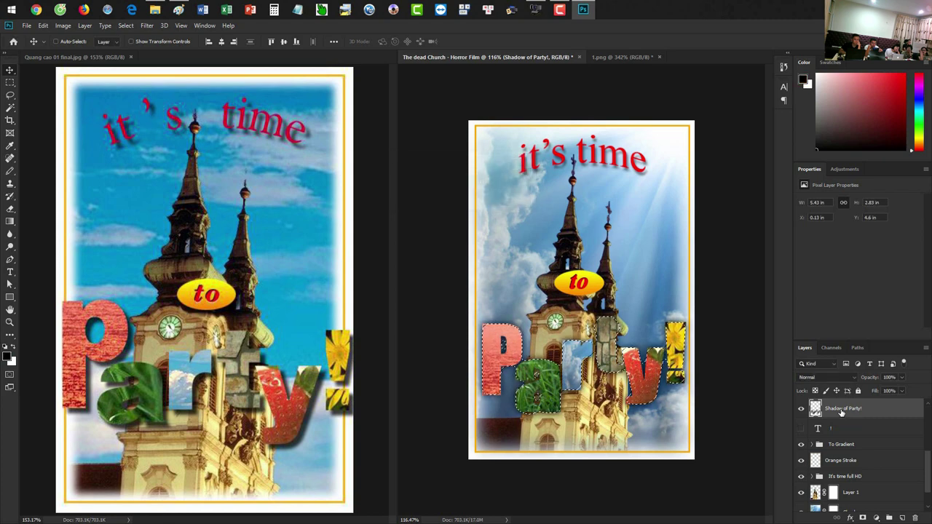
{"action": "key", "text": "ctrl+d"}
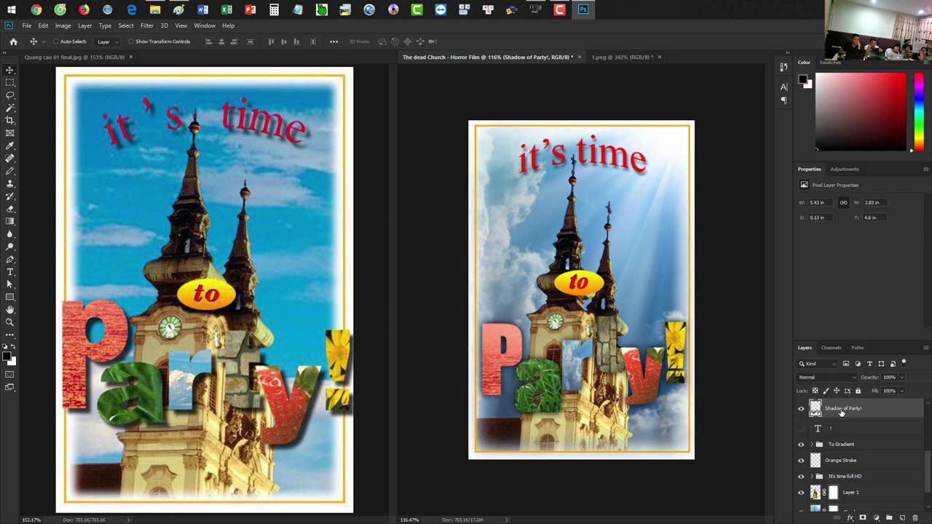
- Offset the shadow three nudges down and right and set its opacity to 70%
{"action": "key", "text": "Right"}
{"action": "key", "text": "Down"}
{"action": "key", "text": "Down"}
{"action": "key", "text": "Down"}
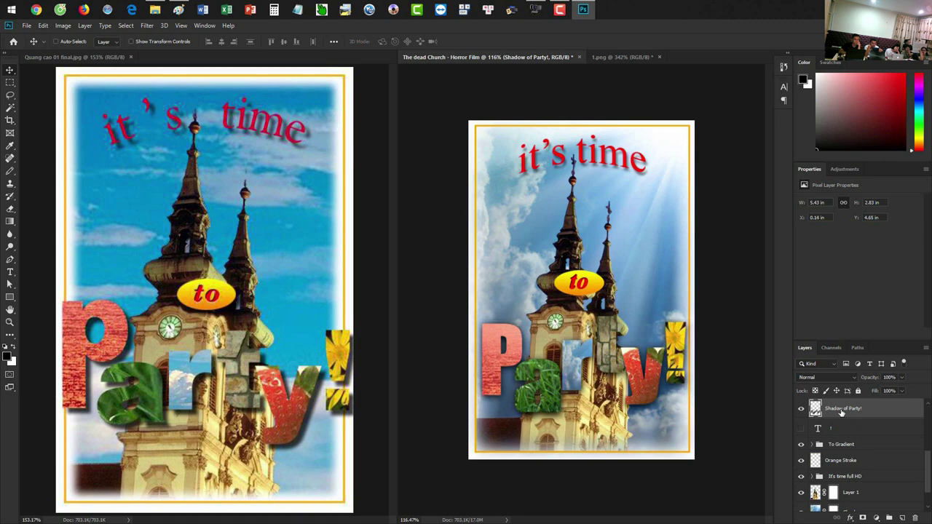
{"action": "key", "text": "Right"}
{"action": "key", "text": "Right"}
{"action": "key", "text": "Right"}
{"action": "key", "text": "Down"}
{"action": "key", "text": "Down"}
{"action": "key", "text": "Down"}
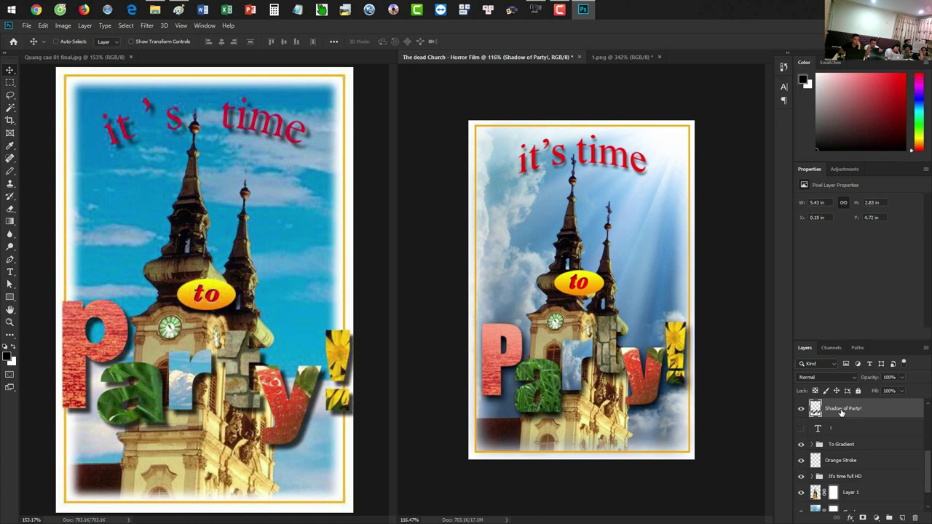
{"action": "key", "text": "Right"}
{"action": "key", "text": "Right"}
{"action": "key", "text": "Down"}
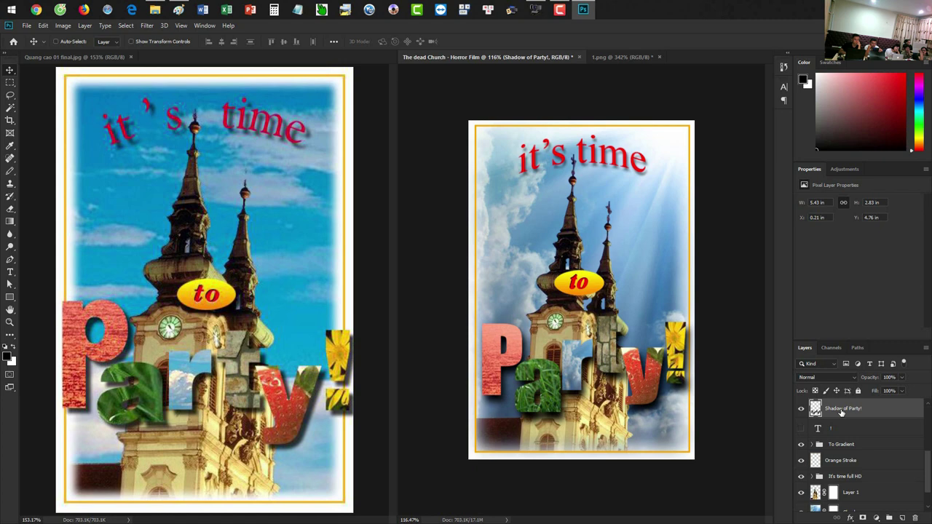
{"action": "key", "text": "5"}
{"action": "key", "text": "7"}
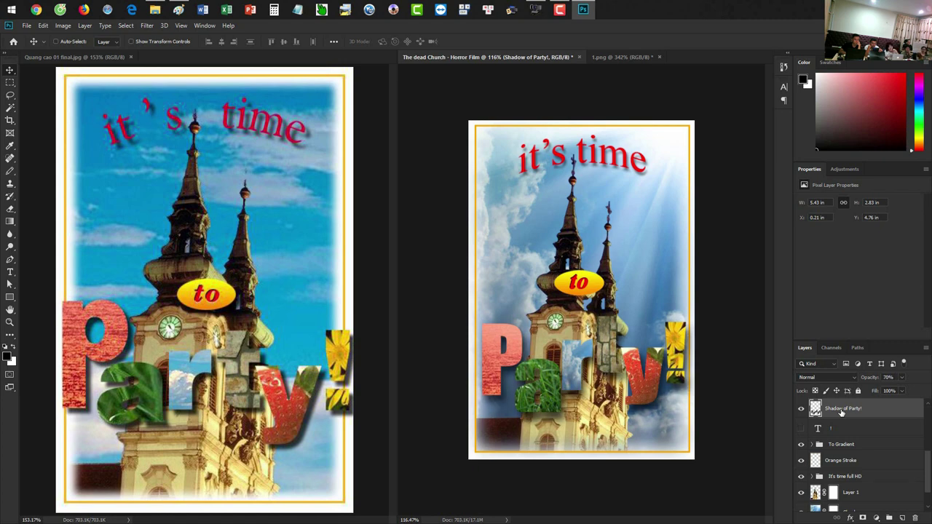
{"action": "key", "text": "ctrl+1"}
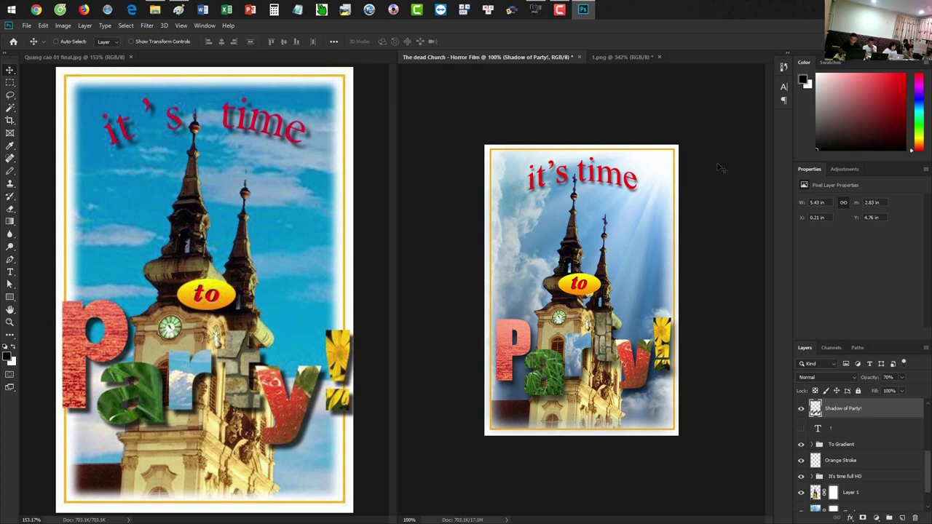
- Bring the ArcSoft WebCam Companion window up over the finished poster
{"action": "left_click", "coordinate": [535, 9]}
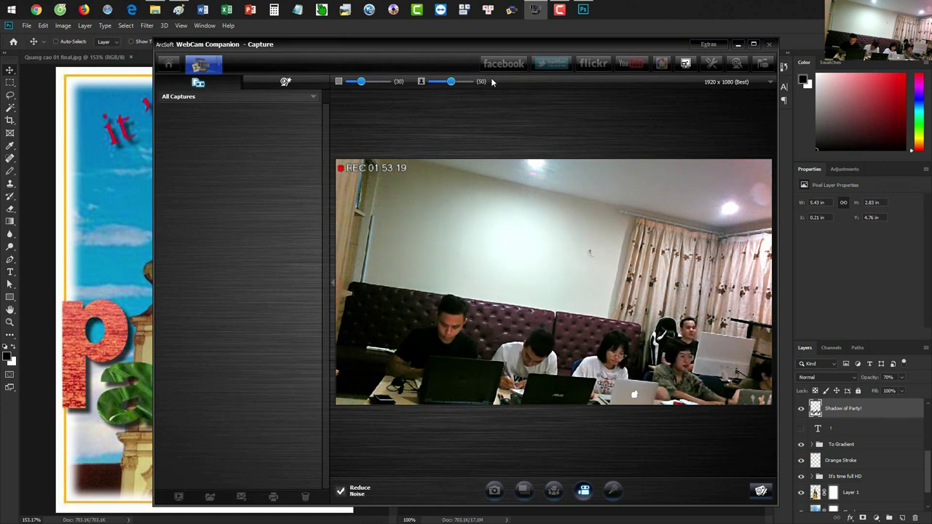
- Tuck the webcam window away to show the poster, then restore the live camera view
{"action": "left_click", "coordinate": [737, 44]}
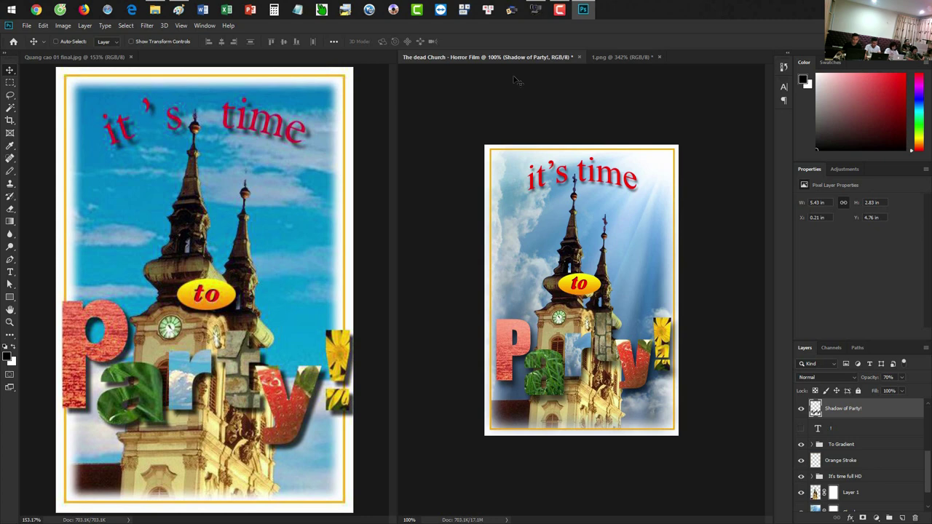
{"action": "left_click", "coordinate": [536, 10]}
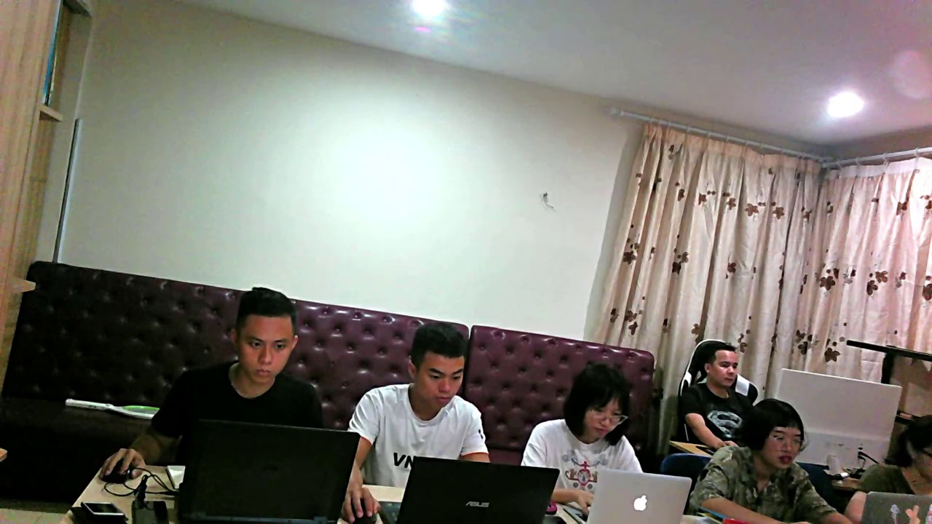